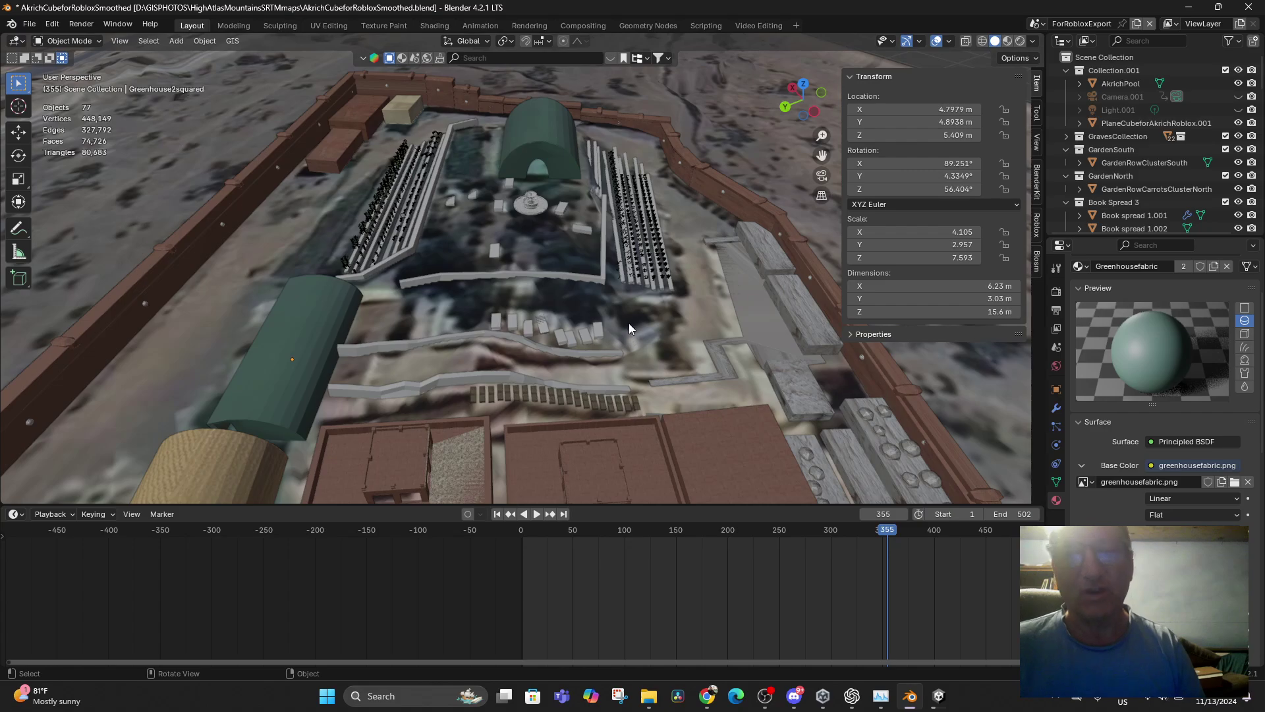
# - Switch to the Scene.0..01 scene and delete the Cube.061 object from it
pyautogui.keyDown('shift'); pyautogui.moveTo(647, 319); pyautogui.dragTo(455, 323, button='middle'); pyautogui.keyUp('shift')
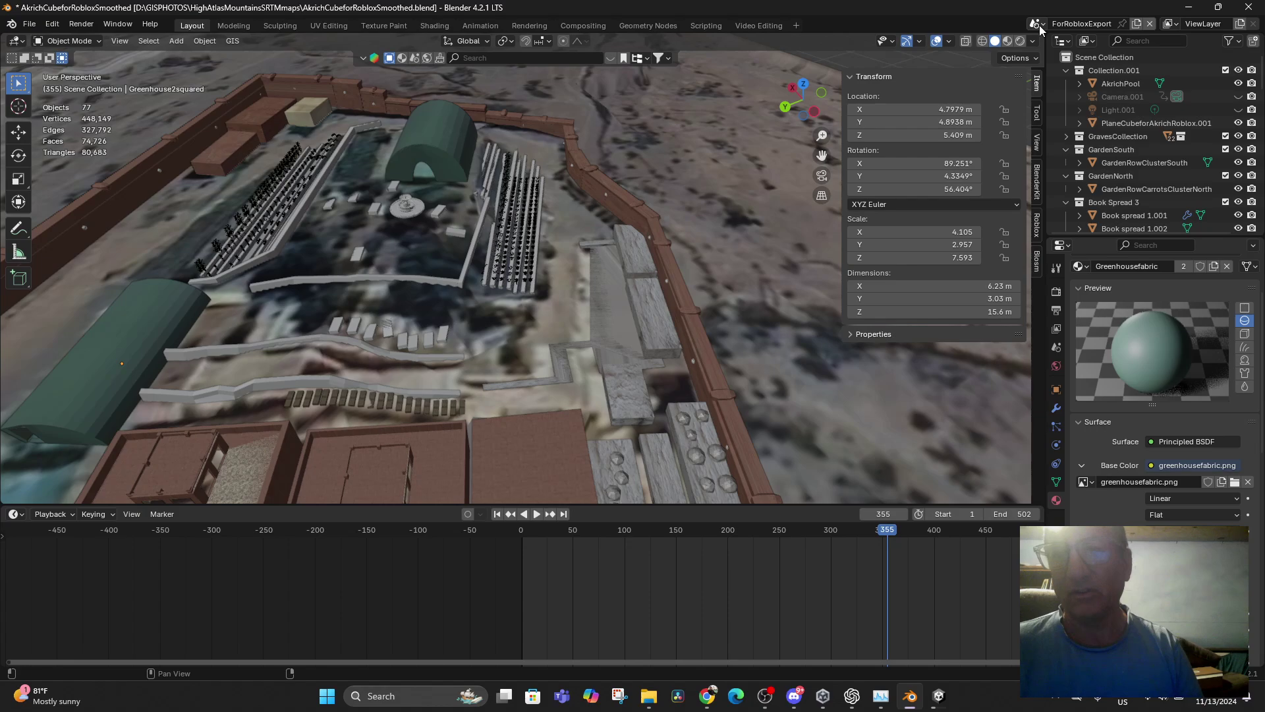
pyautogui.click(1036, 24)
pyautogui.click(1052, 74)
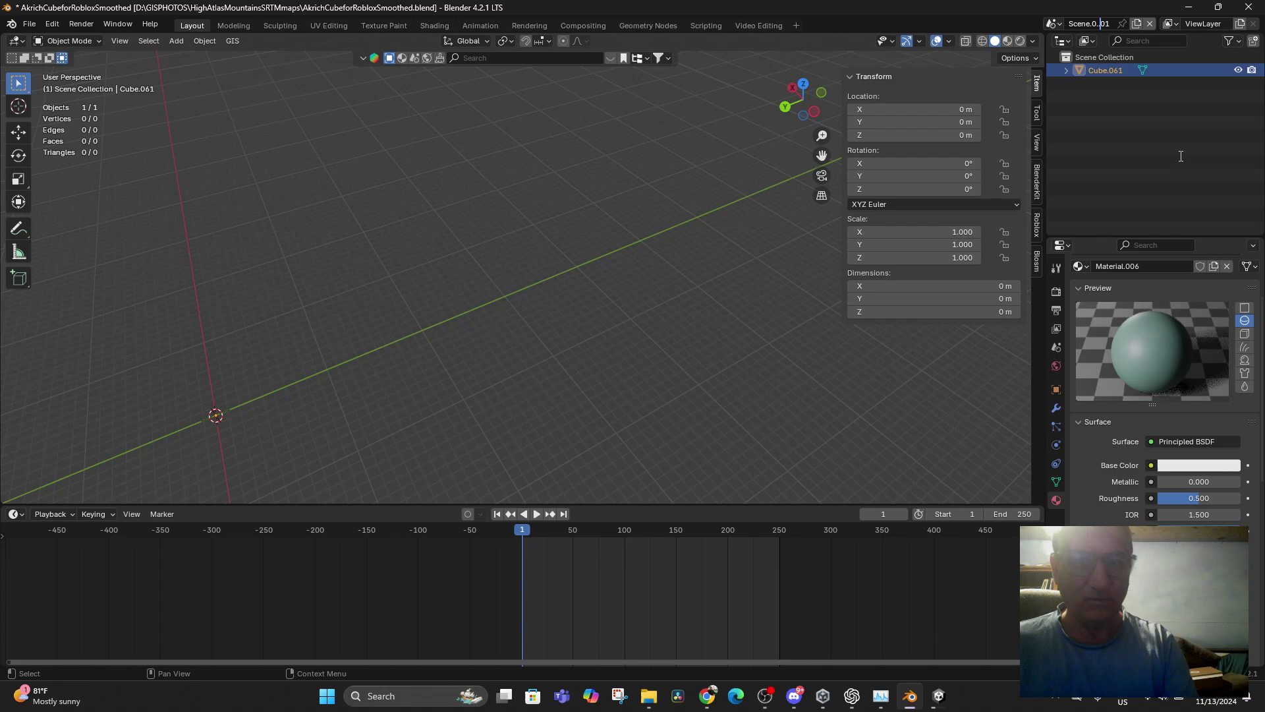
pyautogui.click(1112, 76)
pyautogui.rightClick(1109, 73)
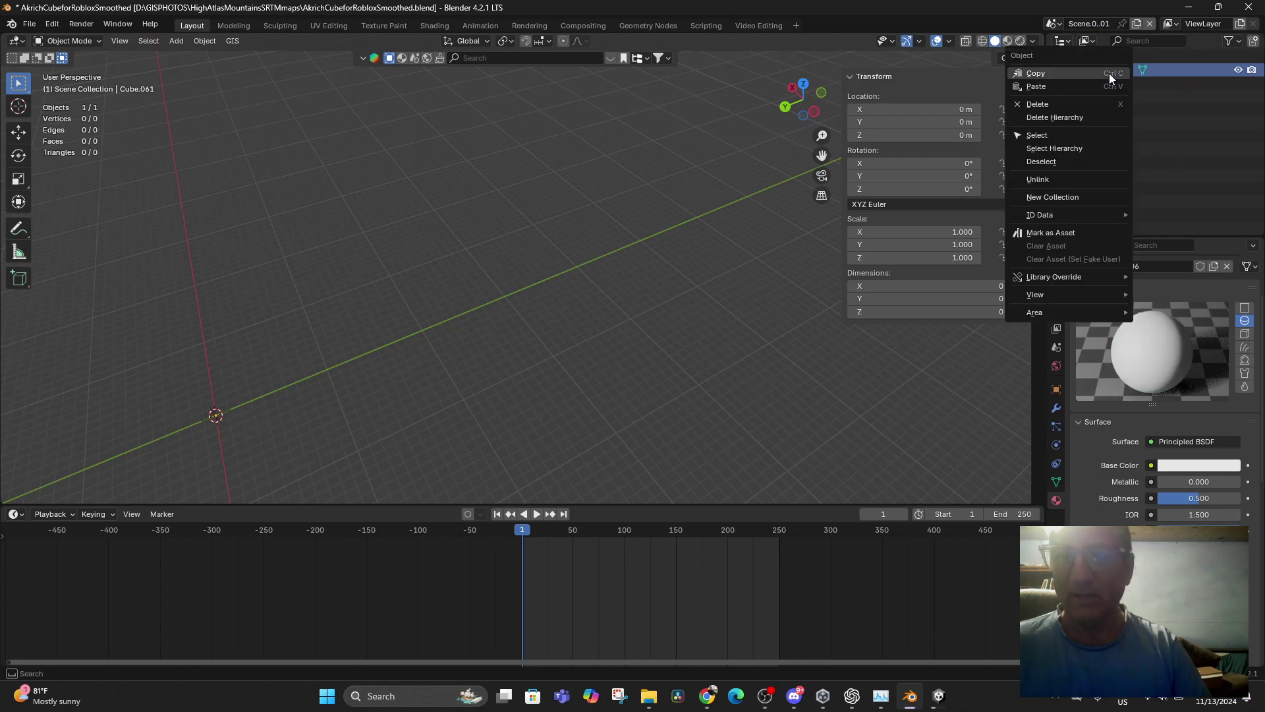
pyautogui.click(1062, 105)
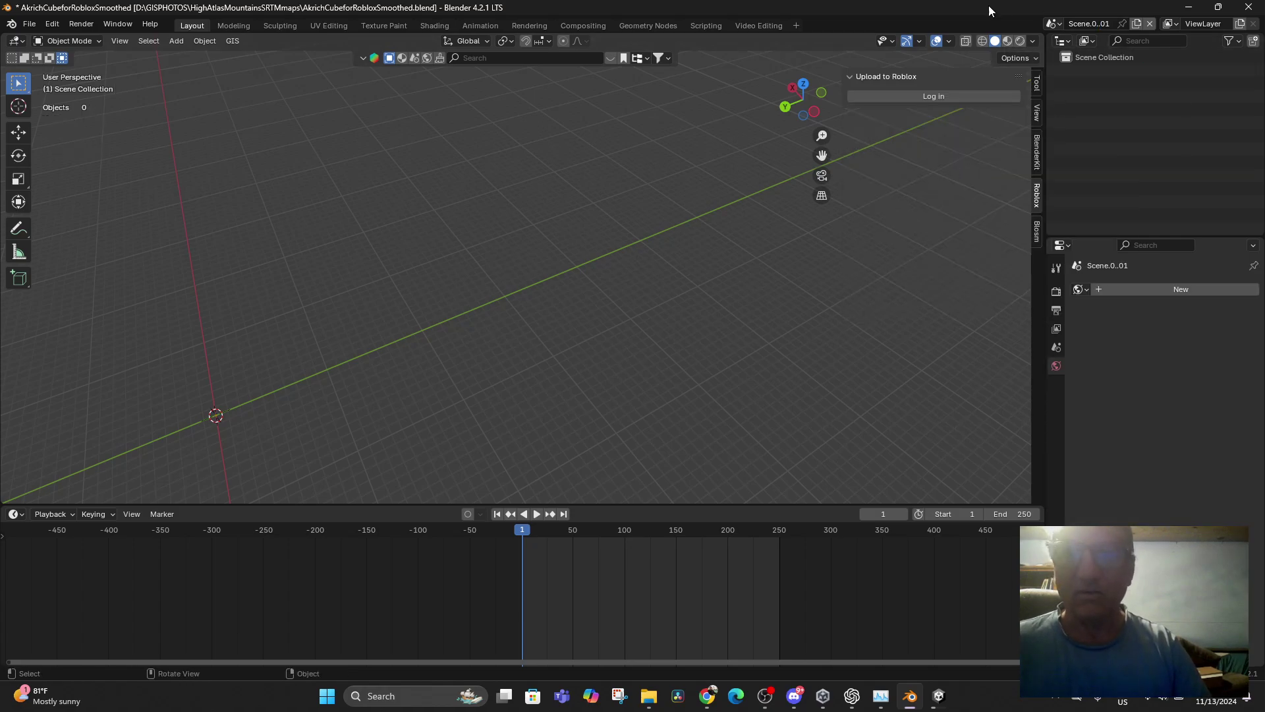
# - Rename the emptied scene as "Modeling Scene"
pyautogui.moveTo(442, 254); pyautogui.dragTo(436, 311, button='middle')
pyautogui.click(1084, 24)
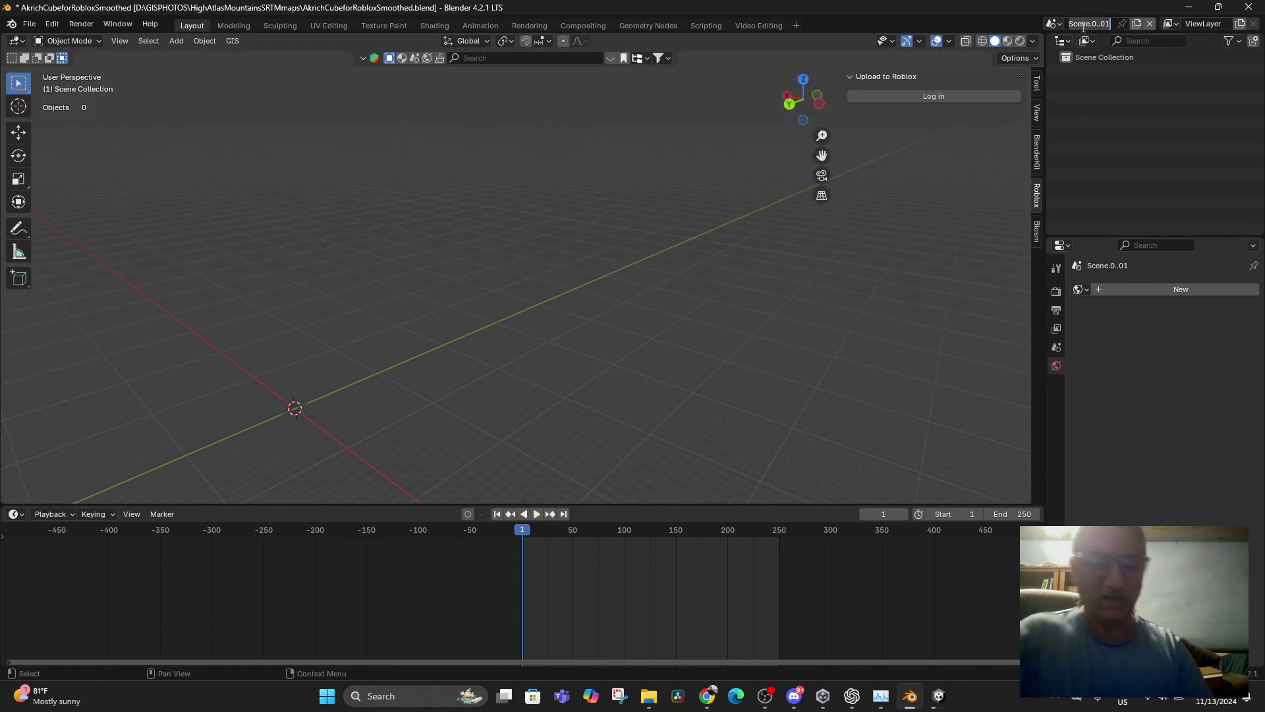
pyautogui.write('Modeling')
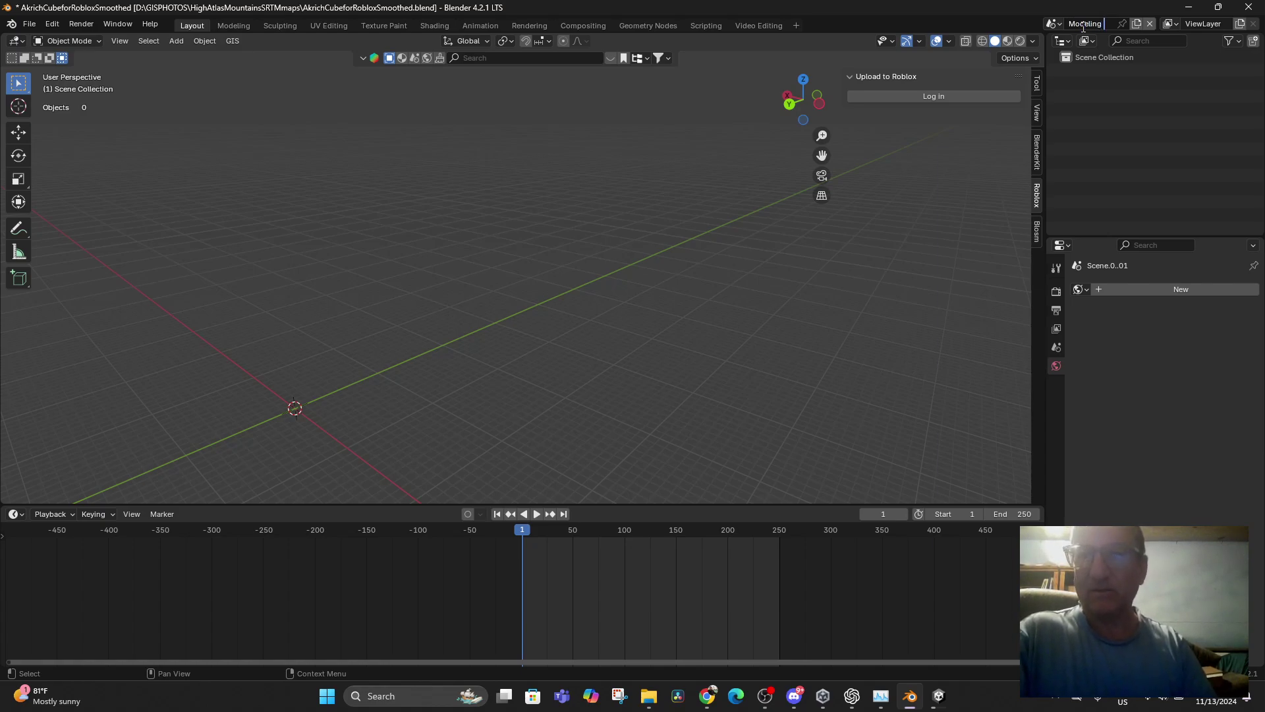
pyautogui.write(' Scene')
pyautogui.press('Return')
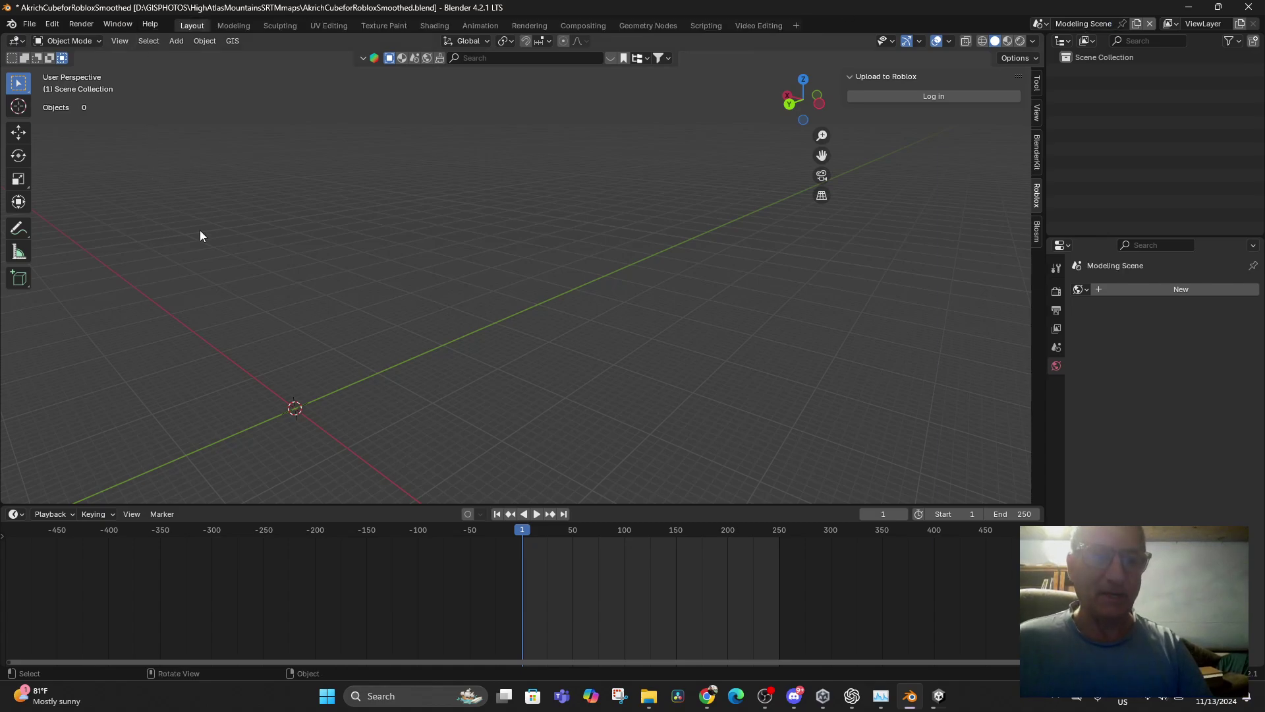
# - Add a cylinder at the origin and scale it along Z to about 22.1 m tall
pyautogui.moveTo(200, 234); pyautogui.dragTo(488, 197, button='middle')
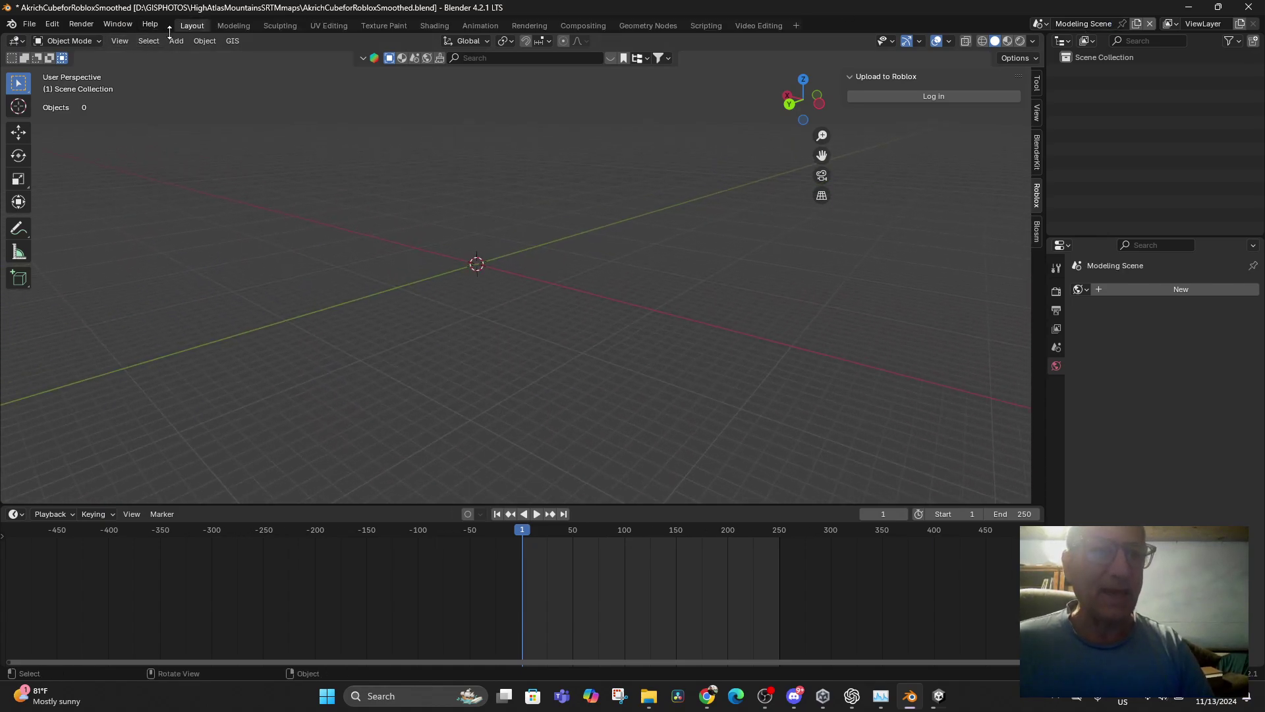
pyautogui.click(177, 41)
pyautogui.moveTo(219, 53)
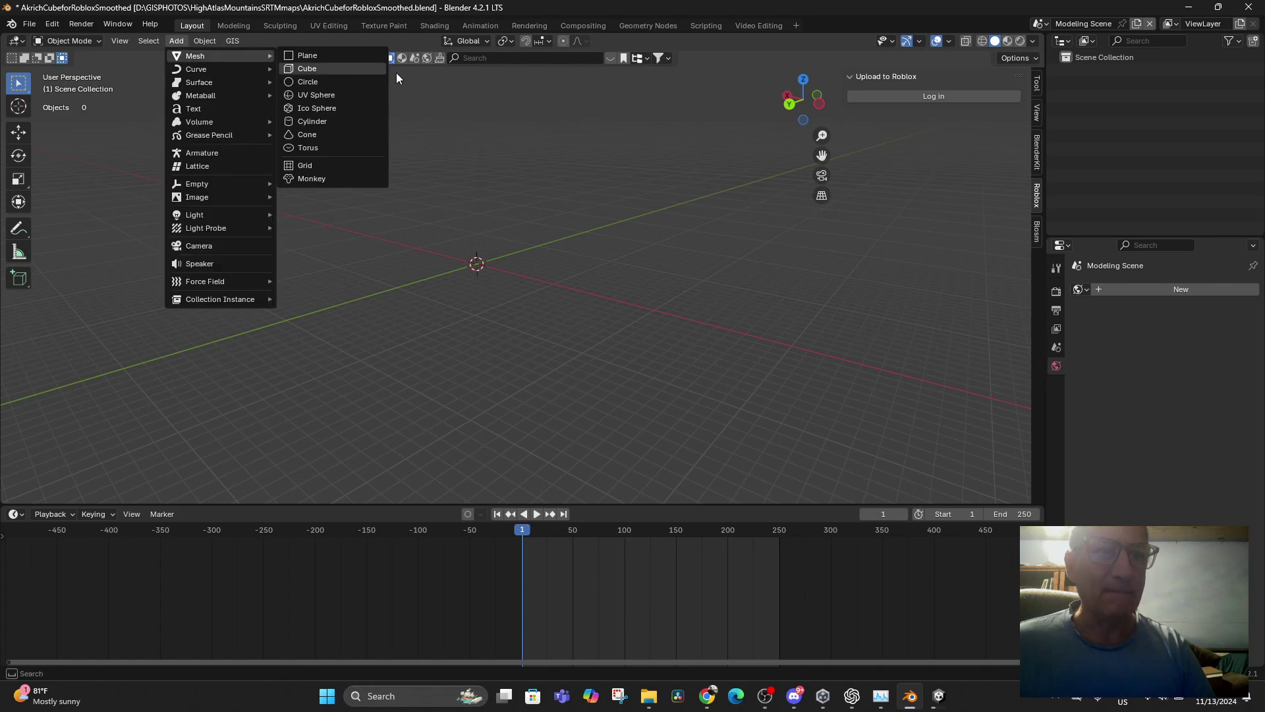
pyautogui.click(322, 120)
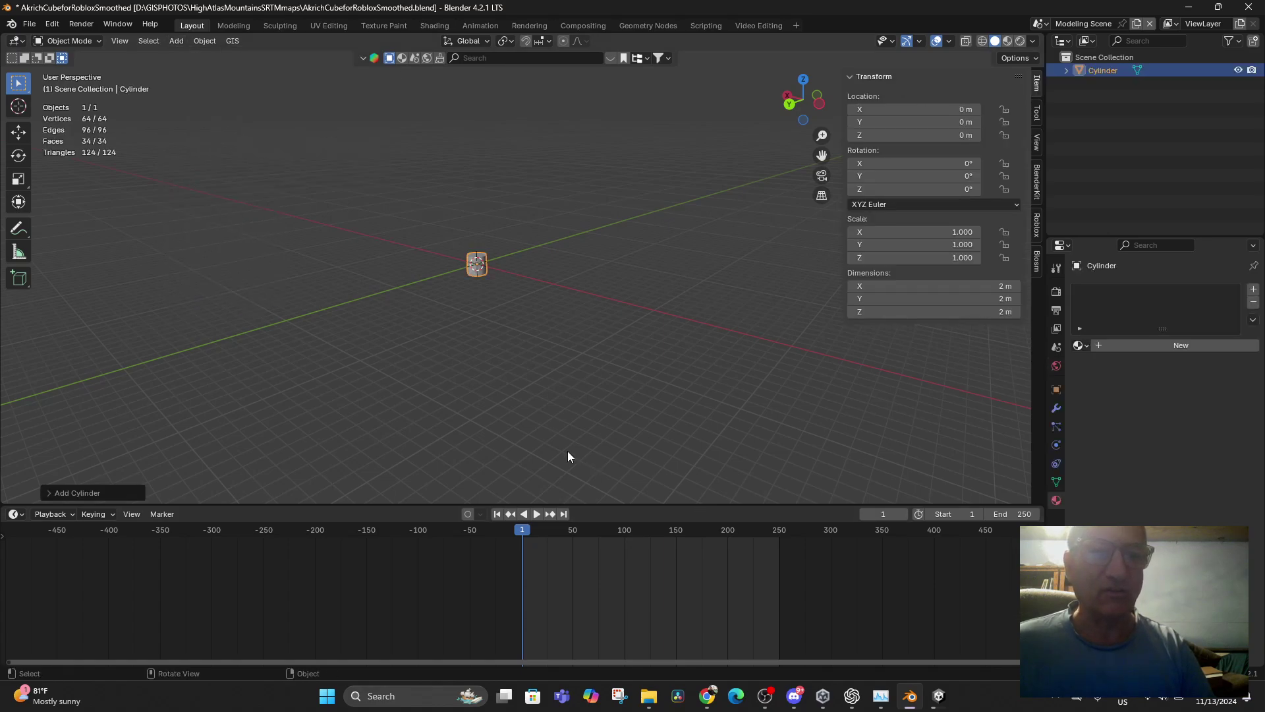
pyautogui.press('s')
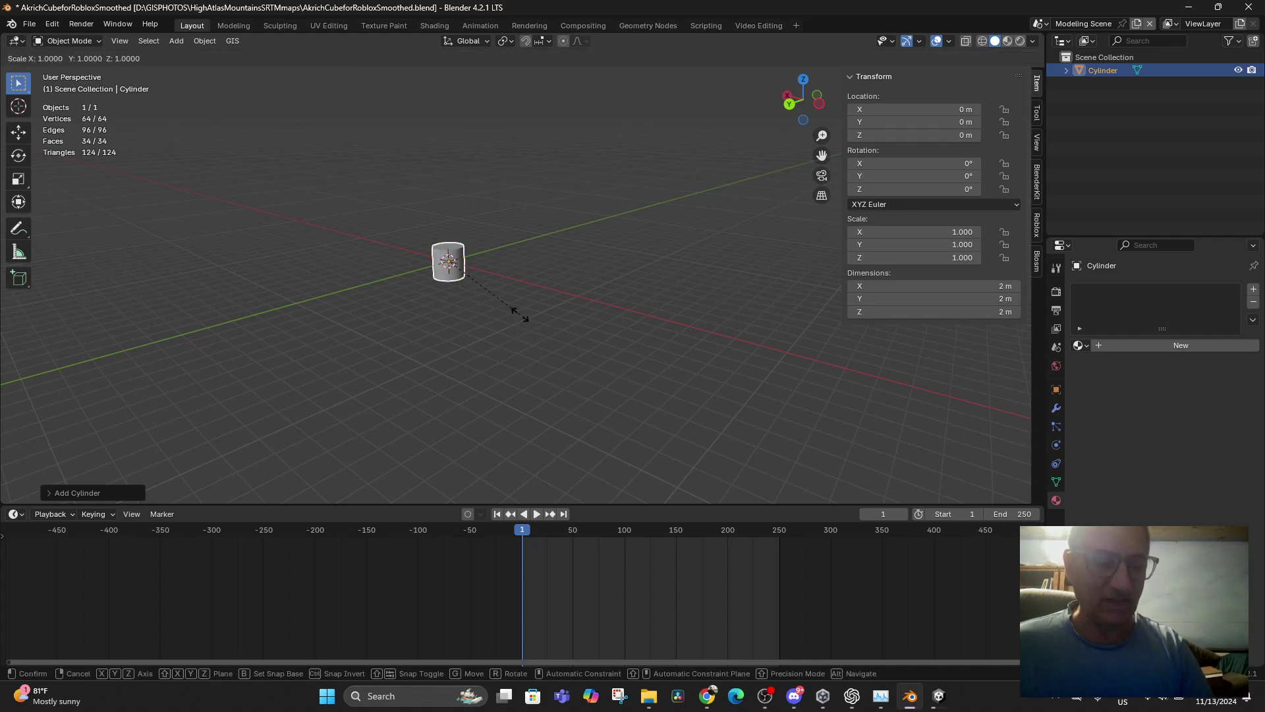
pyautogui.press('z')
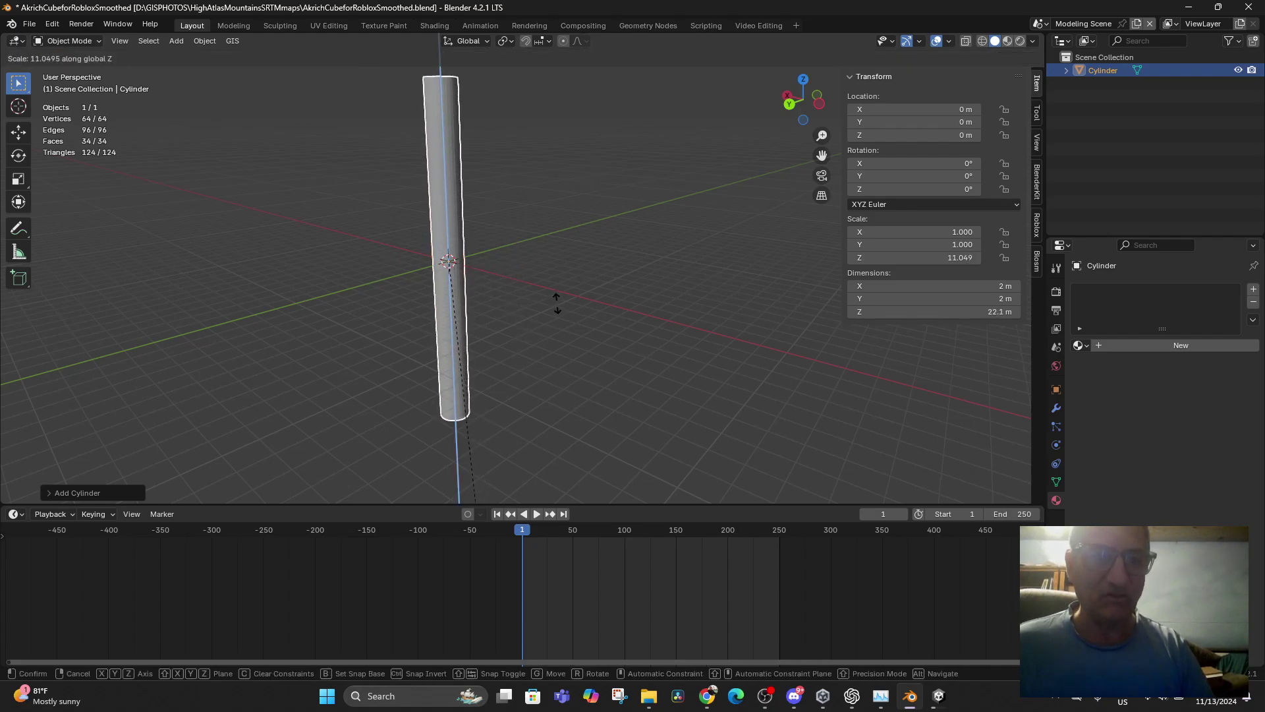
pyautogui.click(544, 307)
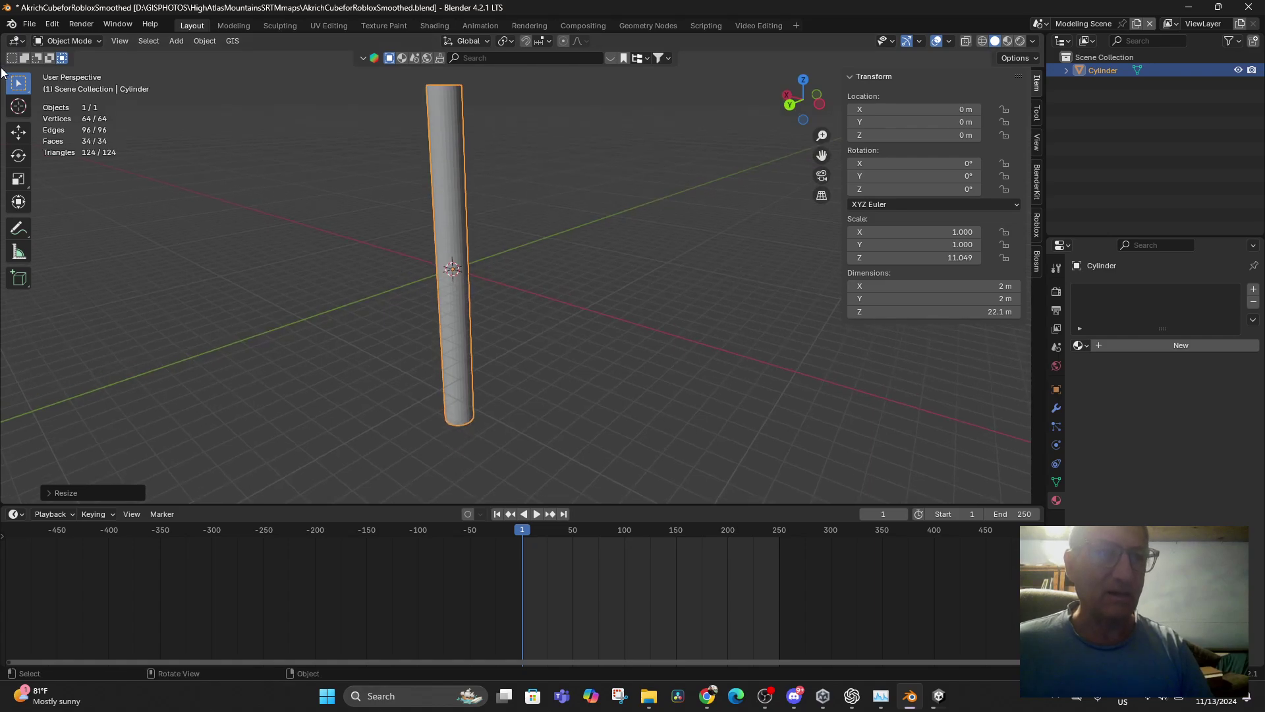
# - Stretch the cylinder further along Z to a height of about 30 m
pyautogui.scroll(-3, 506, 314)
pyautogui.press('s')
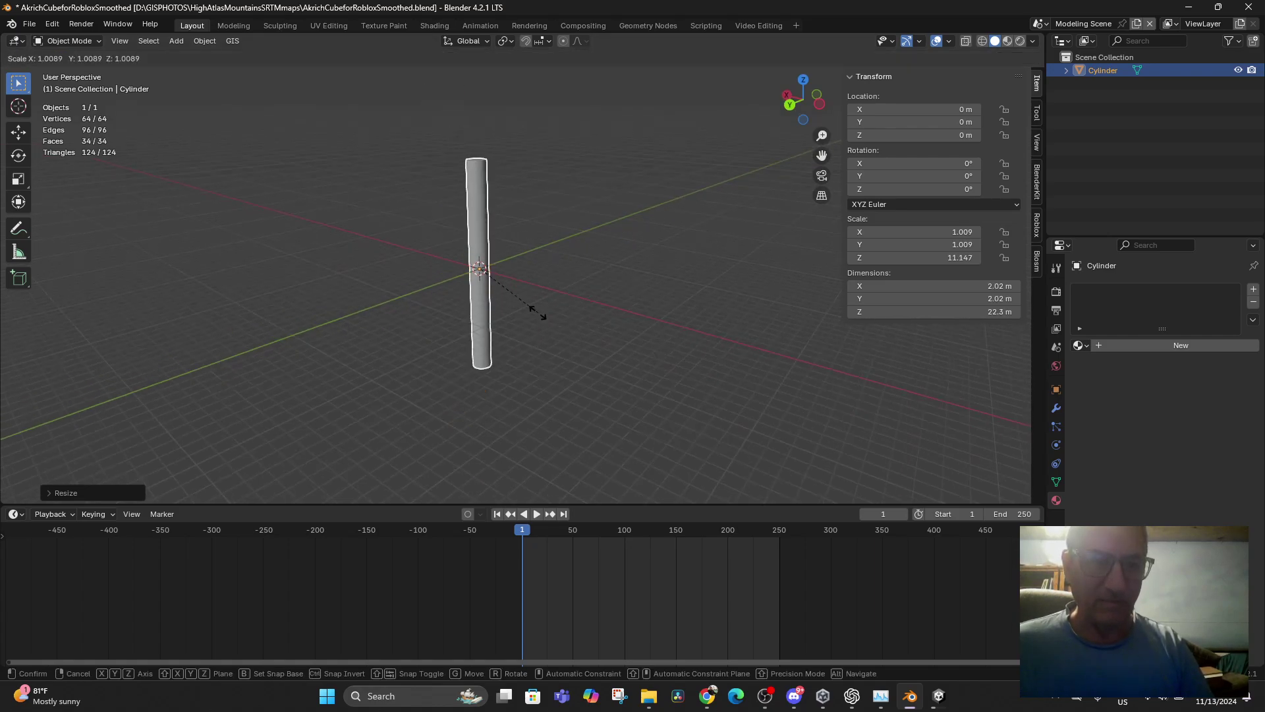
pyautogui.press('z')
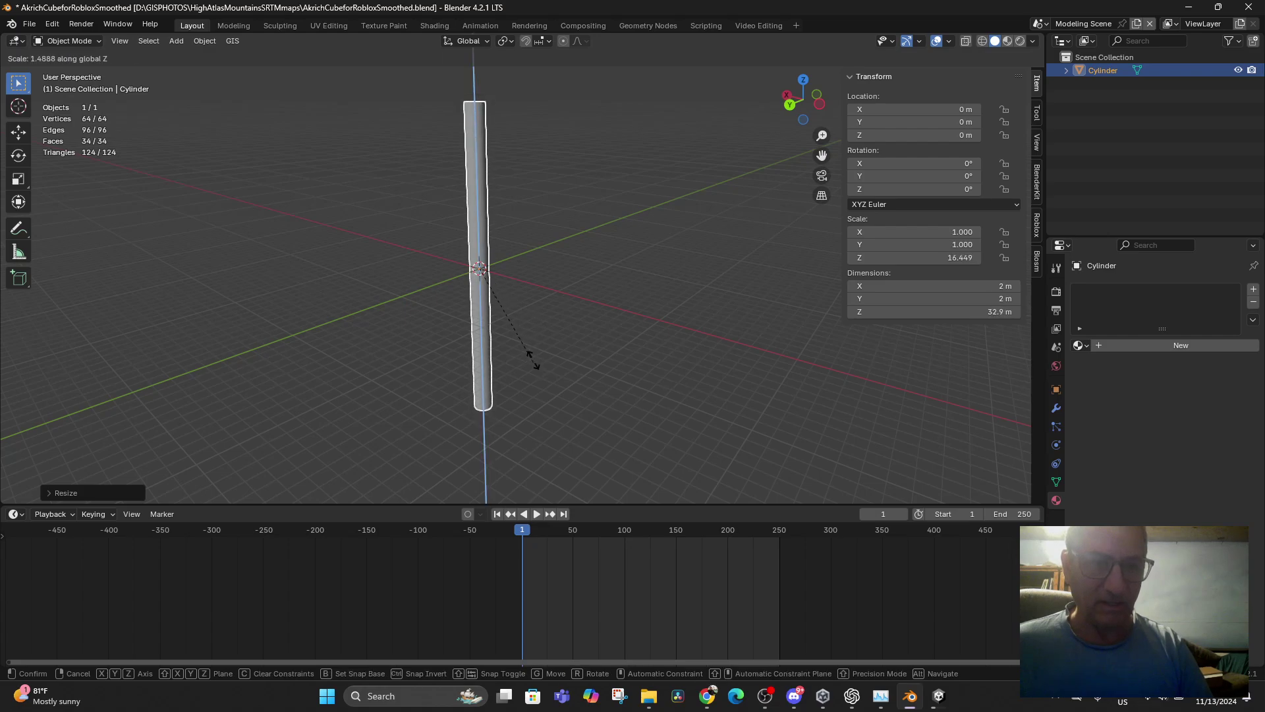
pyautogui.click(532, 354)
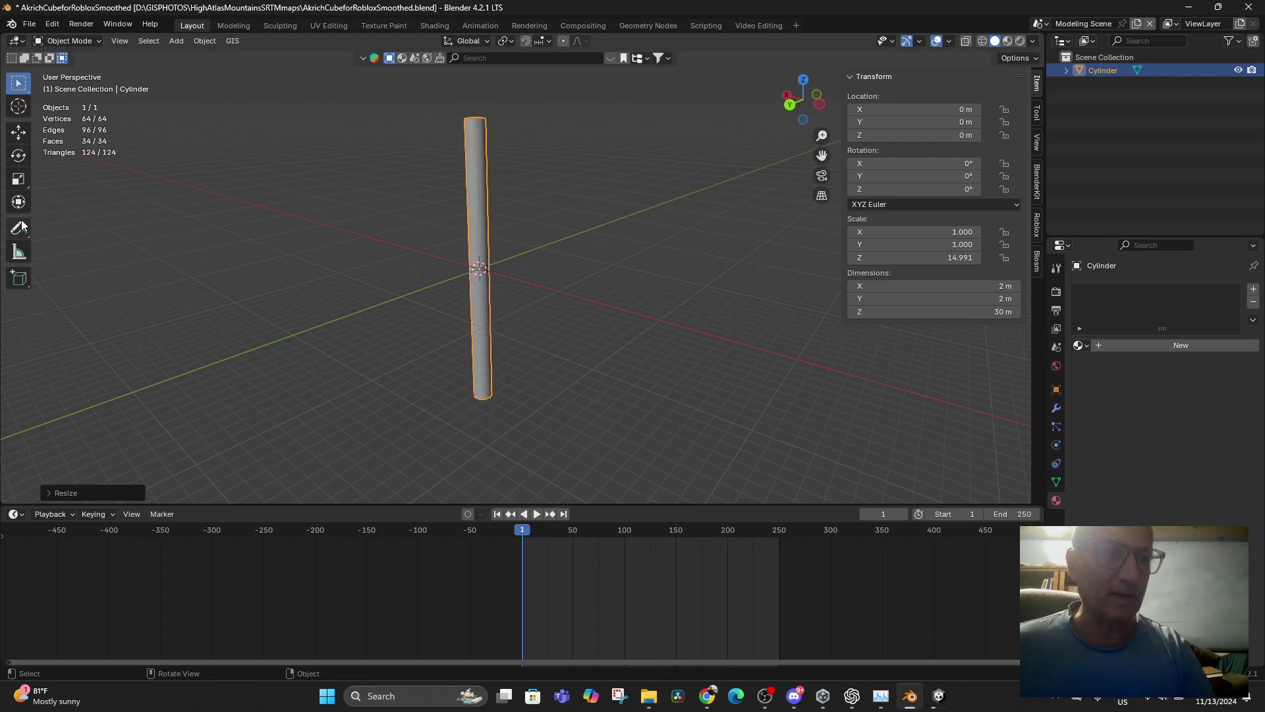
# - In Edit Mode, add one horizontal loop cut around the cylinder and lower it along Z to about -13.7 m, near the base
pyautogui.click(59, 40)
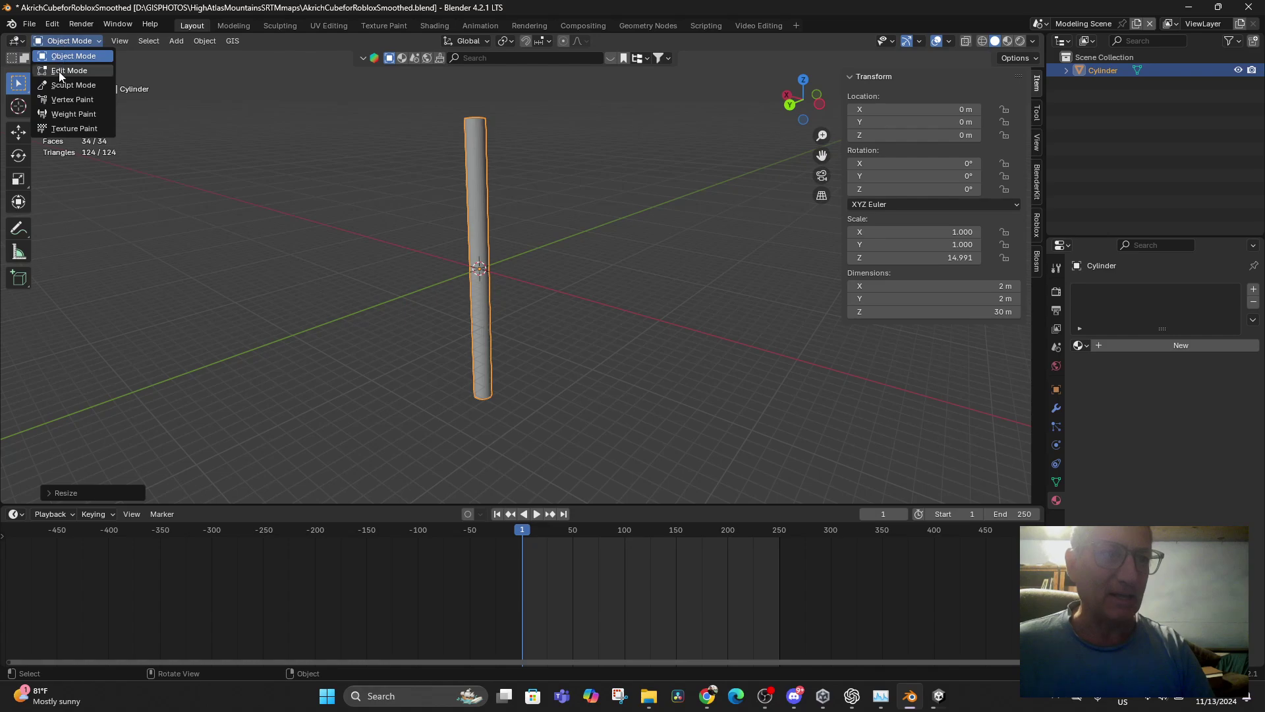
pyautogui.click(58, 70)
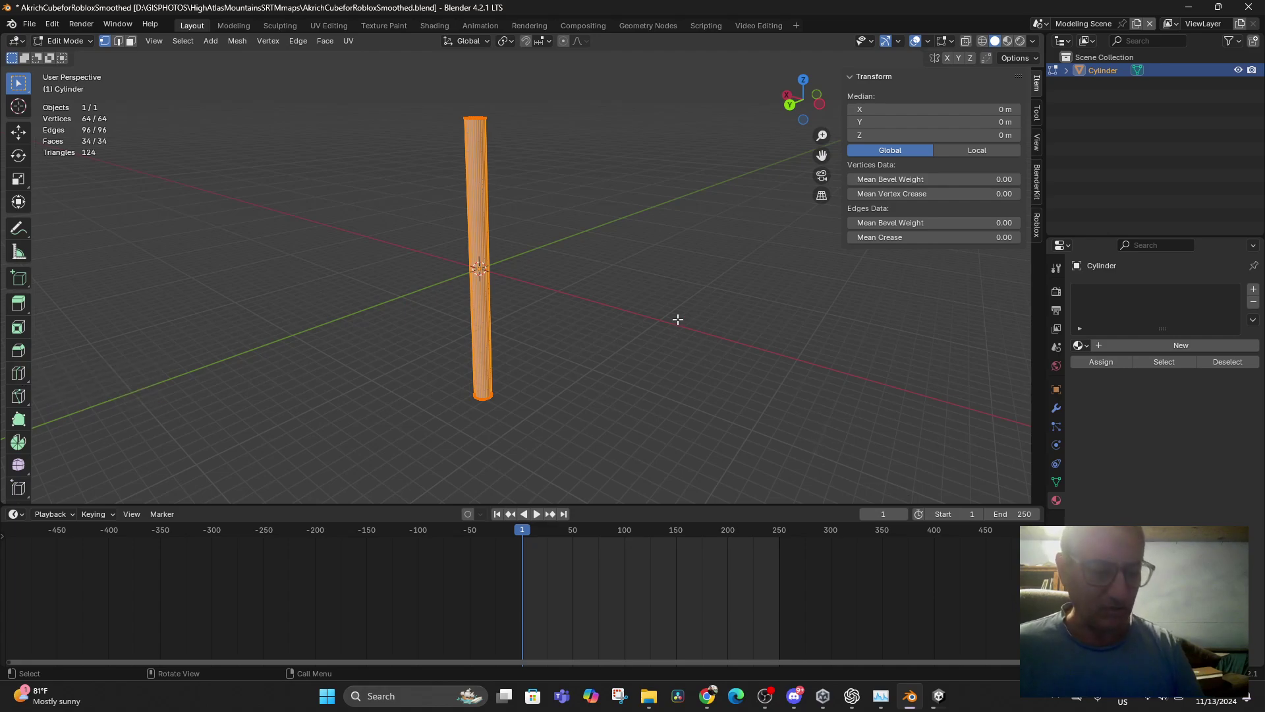
pyautogui.press('ctrl')
pyautogui.hotkey('ctrl', 'r')
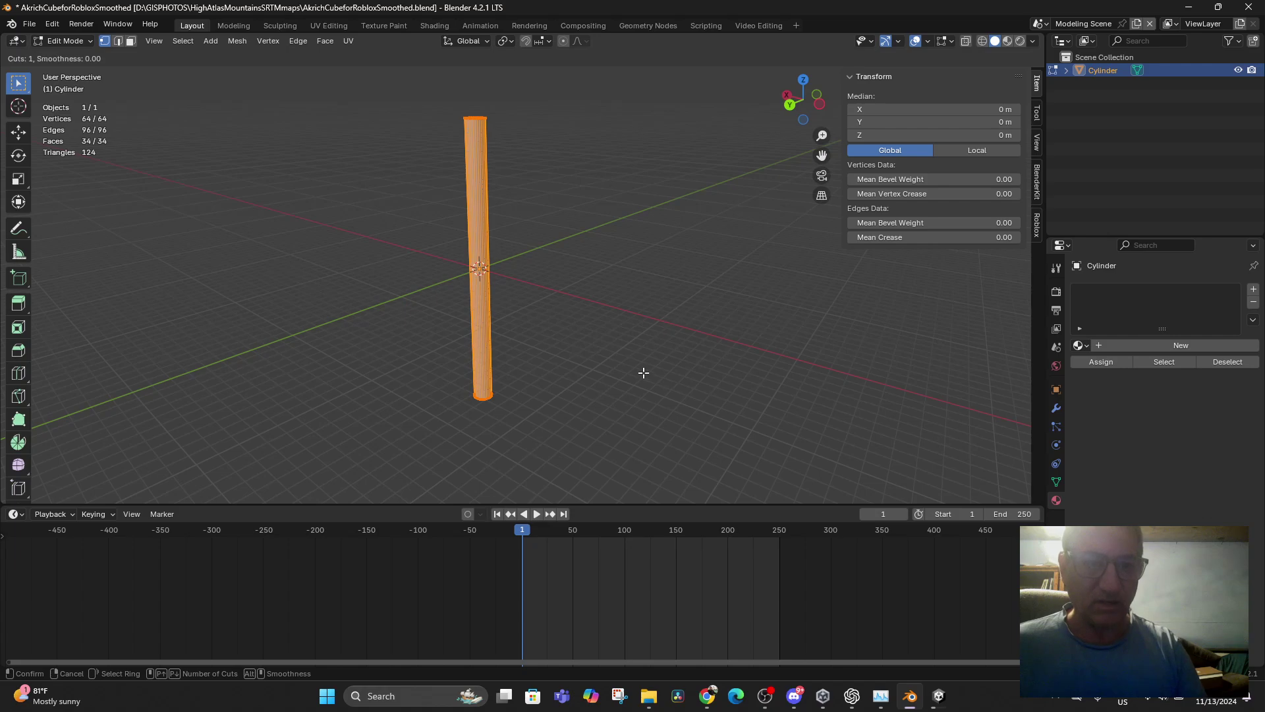
pyautogui.click(481, 301)
pyautogui.press('g')
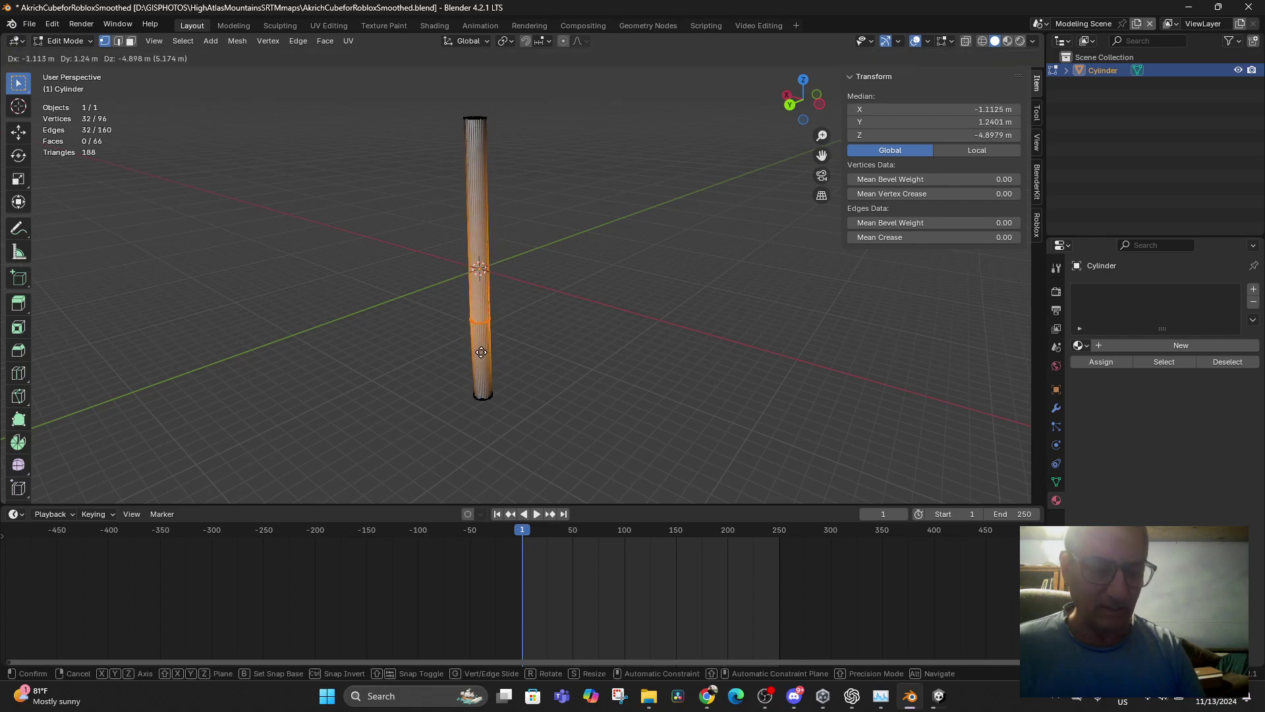
pyautogui.press('z')
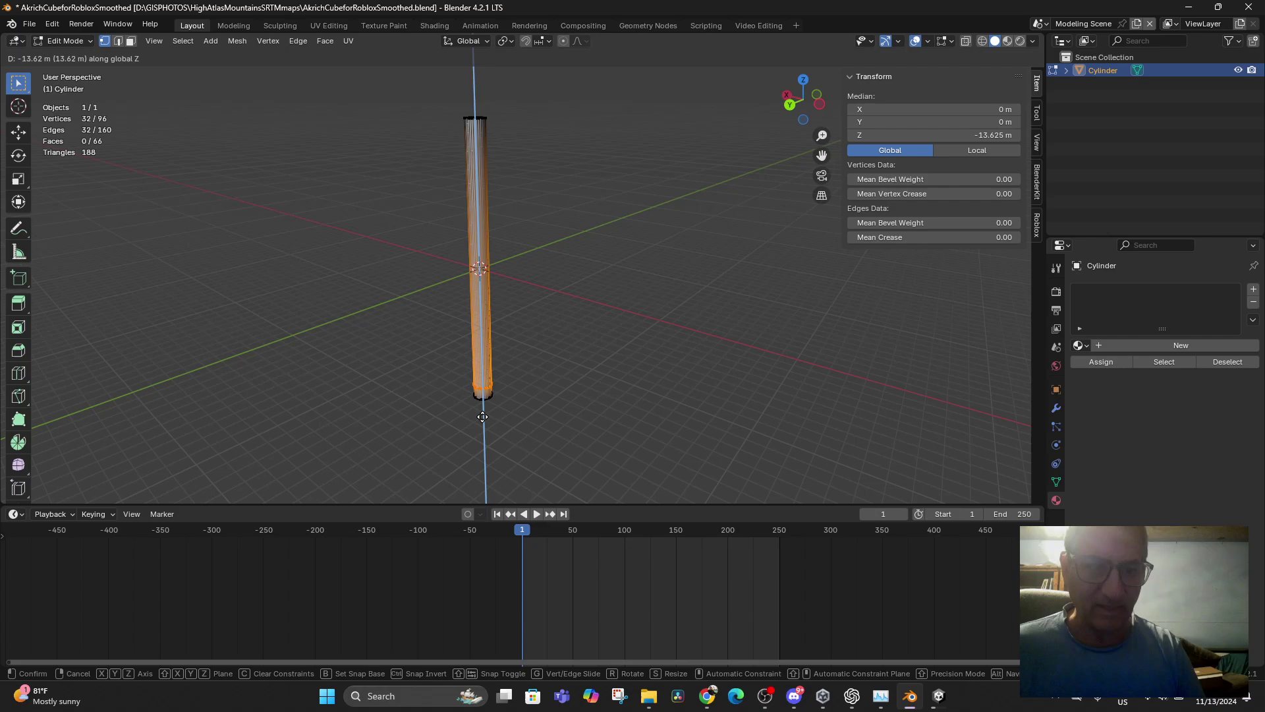
pyautogui.click(482, 417)
# - Scale the cylinder's bottom face up by about 2.2 to form a flared base
pyautogui.moveTo(499, 413); pyautogui.dragTo(494, 365, button='middle')
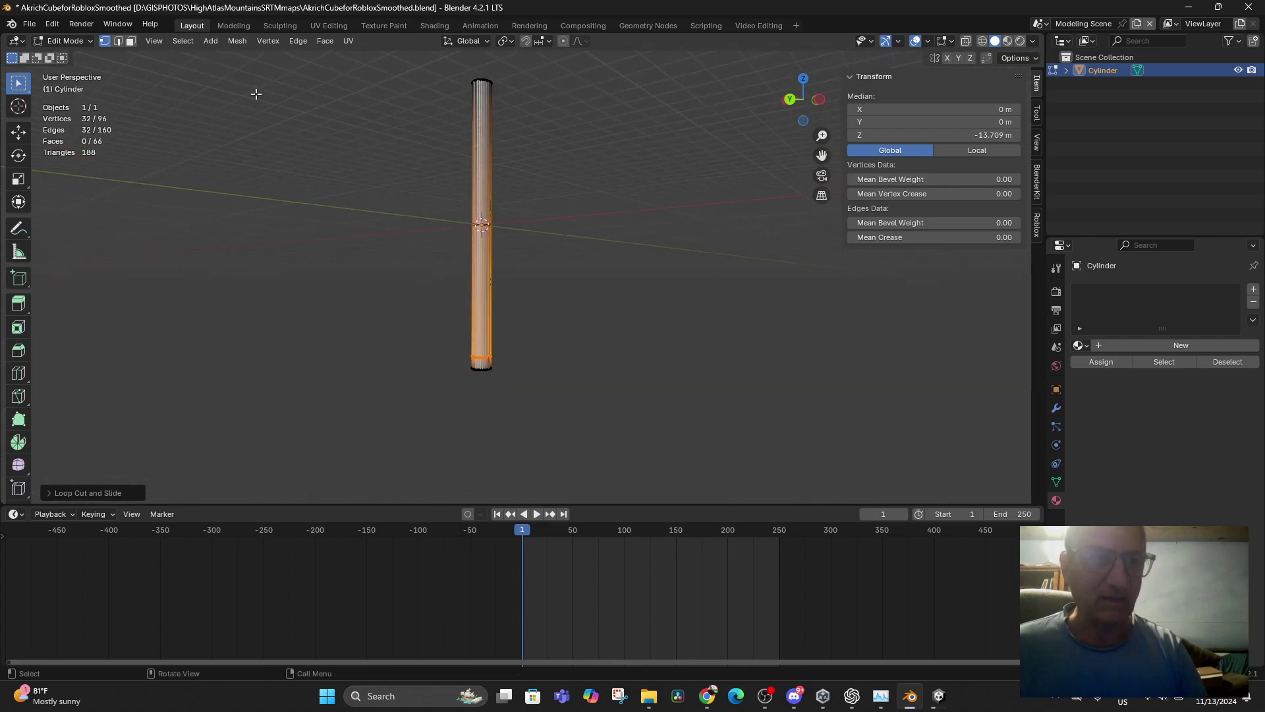
pyautogui.click(131, 41)
pyautogui.moveTo(495, 393); pyautogui.dragTo(554, 393, button='middle')
pyautogui.click(488, 303)
pyautogui.press('s')
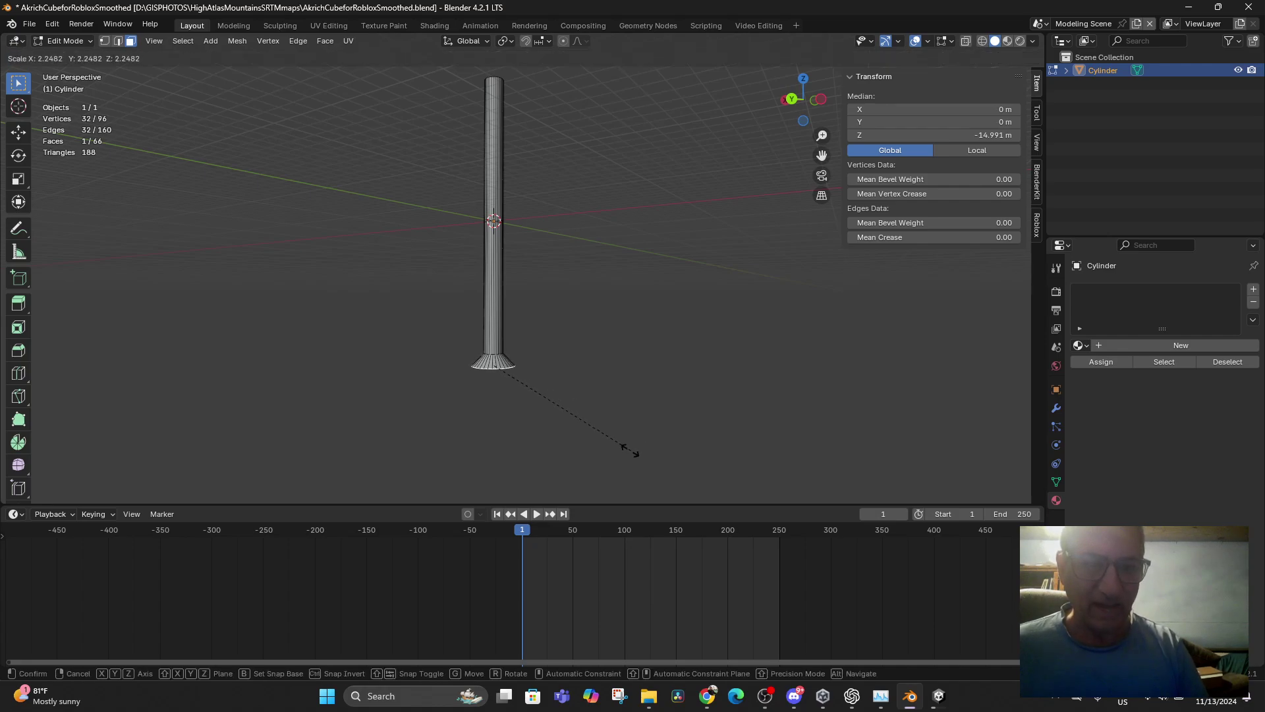
pyautogui.click(624, 454)
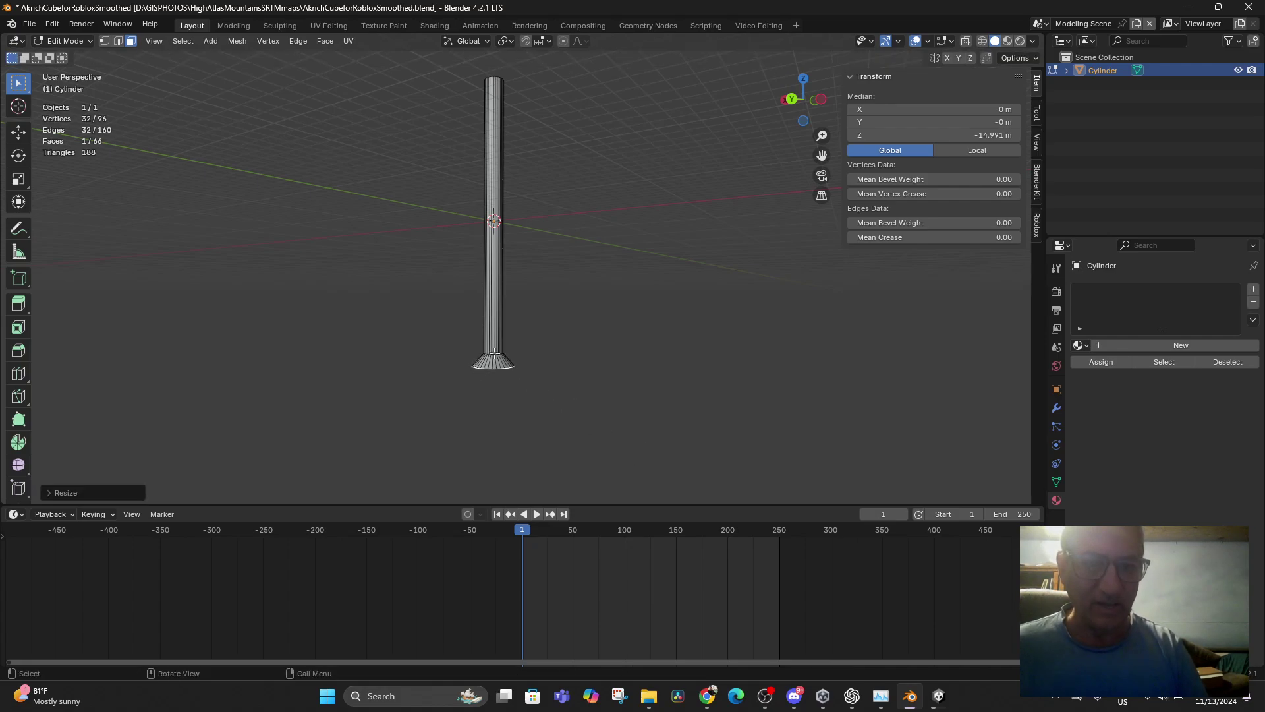
# - Select the cylinder's top face
pyautogui.moveTo(520, 233); pyautogui.dragTo(539, 336, button='middle')
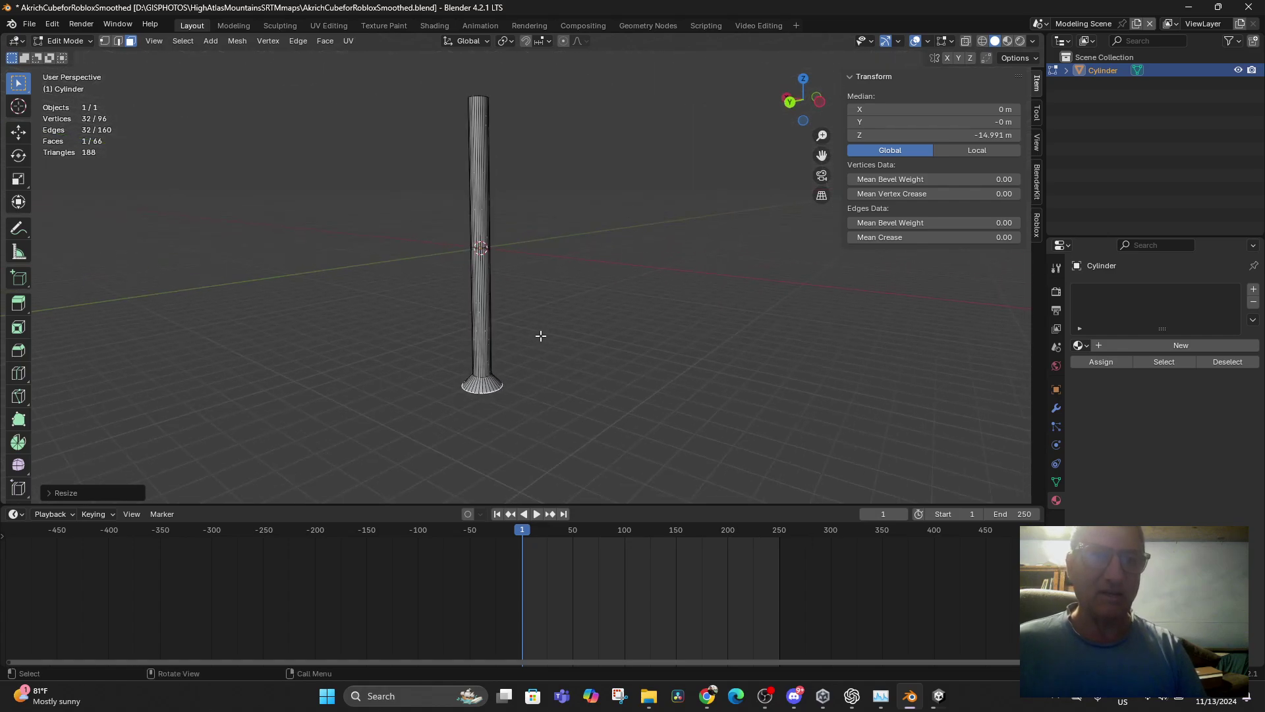
pyautogui.moveTo(510, 165); pyautogui.dragTo(489, 202, button='middle')
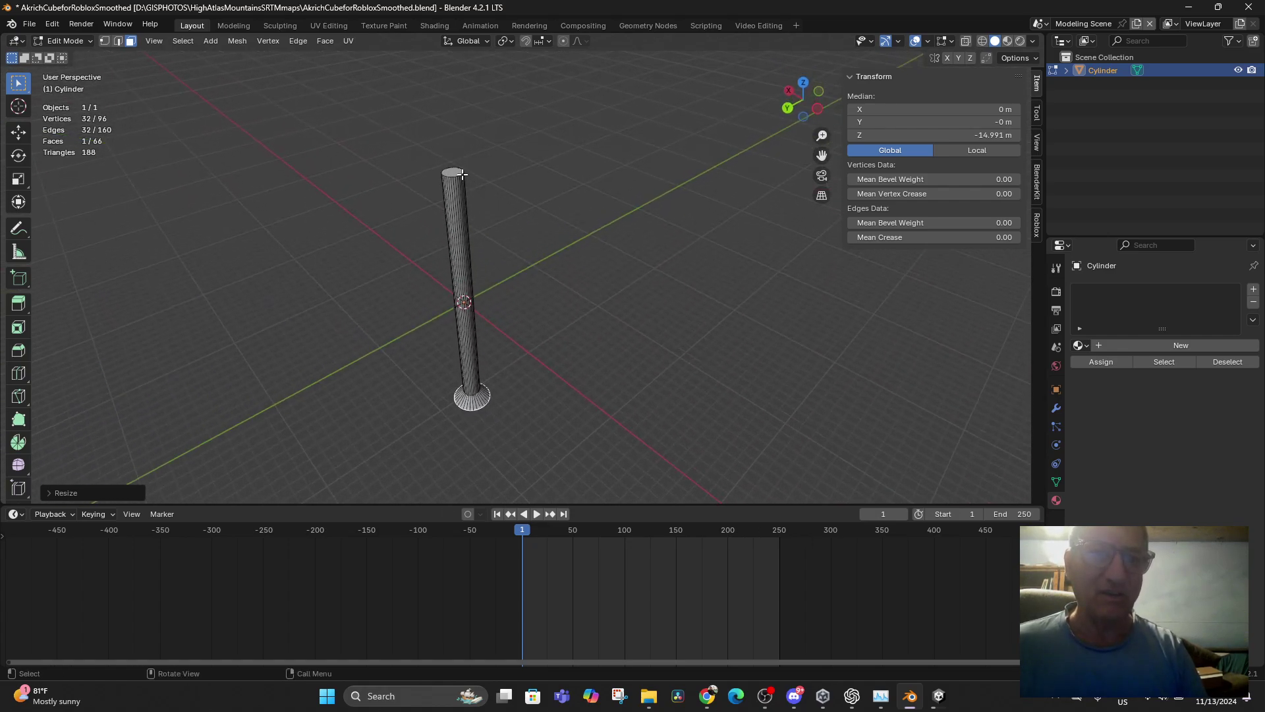
pyautogui.click(456, 172)
pyautogui.press('s')
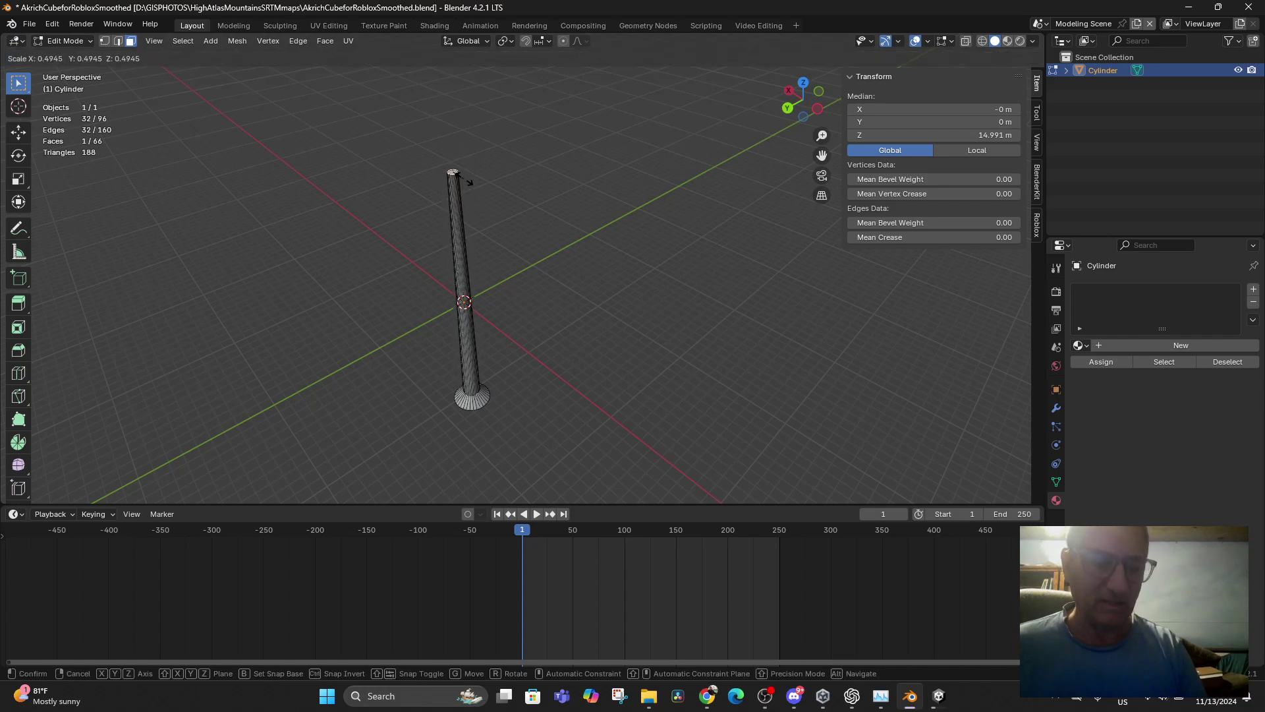
pyautogui.press('z')
pyautogui.click(463, 183)
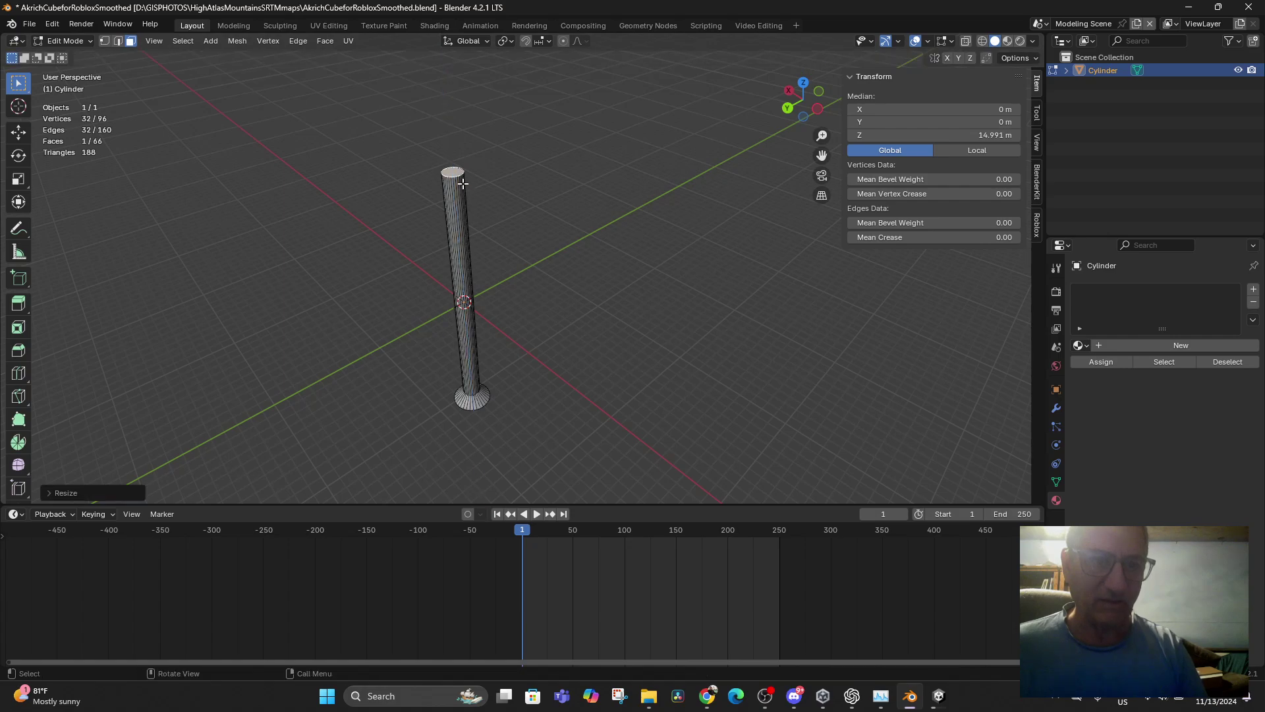
pyautogui.press('s')
pyautogui.press('z')
pyautogui.press('Escape')
# - Raise the top face along Z to about 17.7 m and scale it to roughly half its size to taper the column
pyautogui.press('g')
pyautogui.press('z')
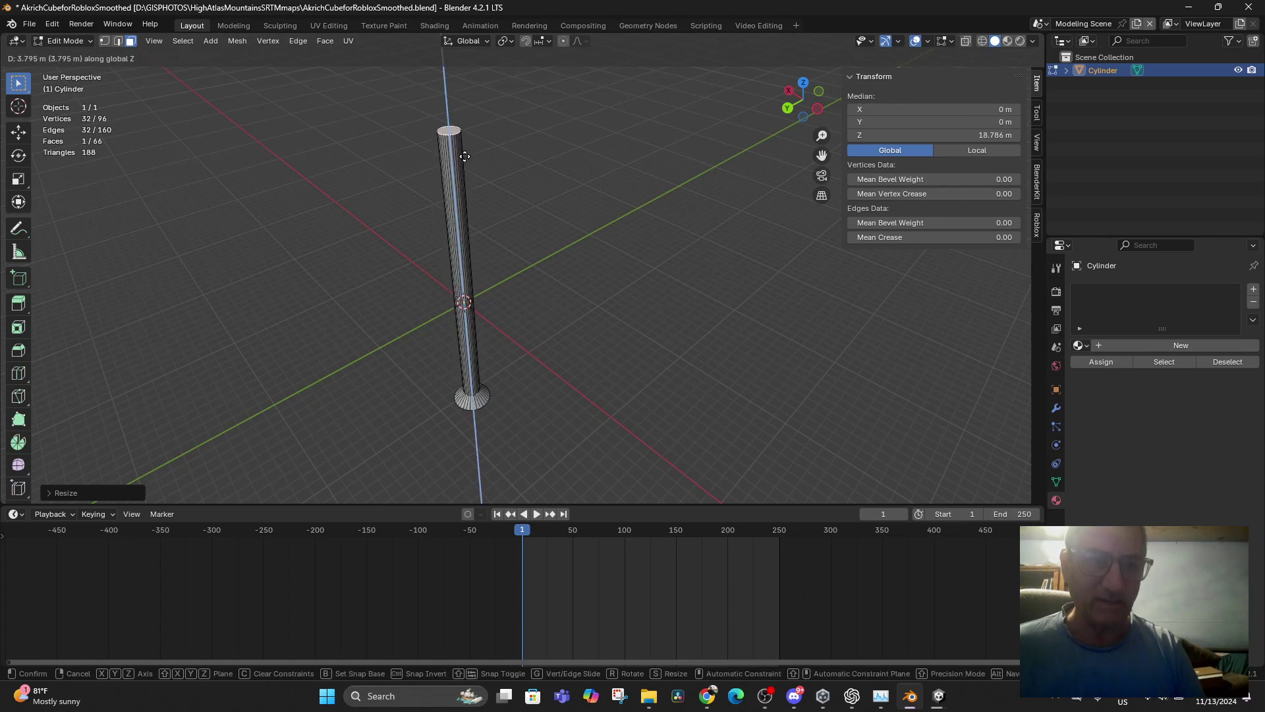
pyautogui.click(464, 169)
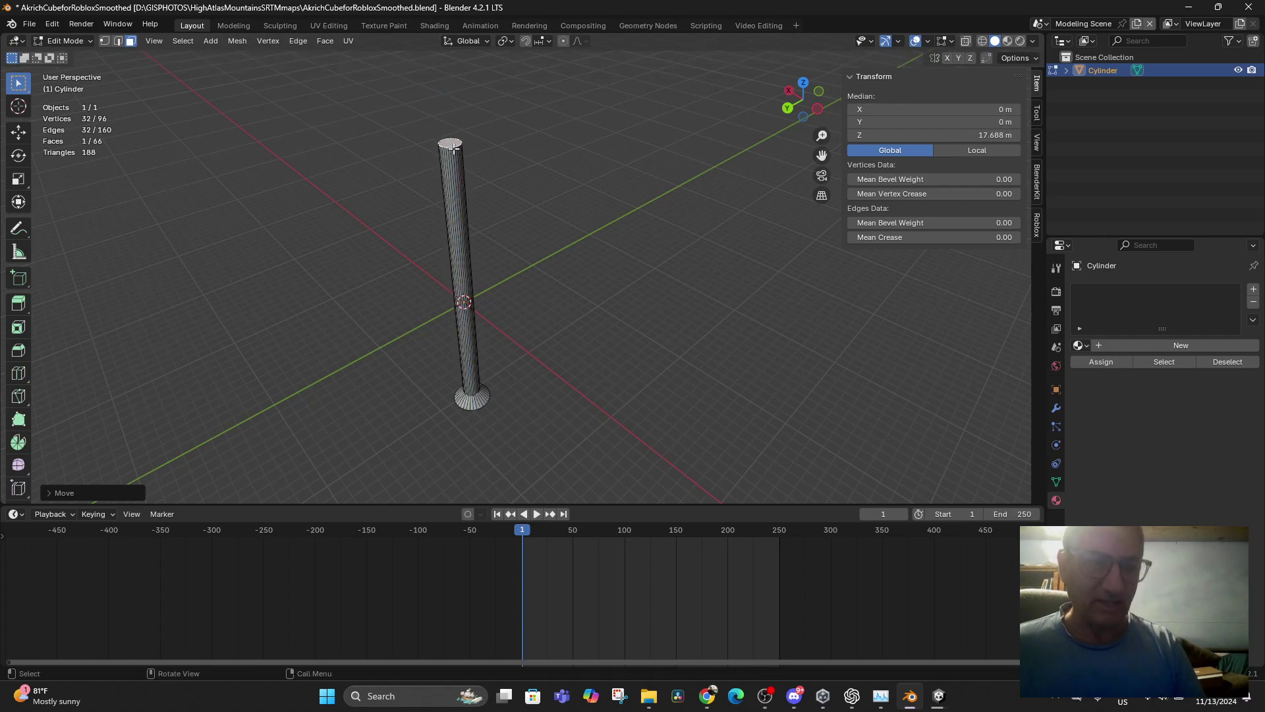
pyautogui.press('s')
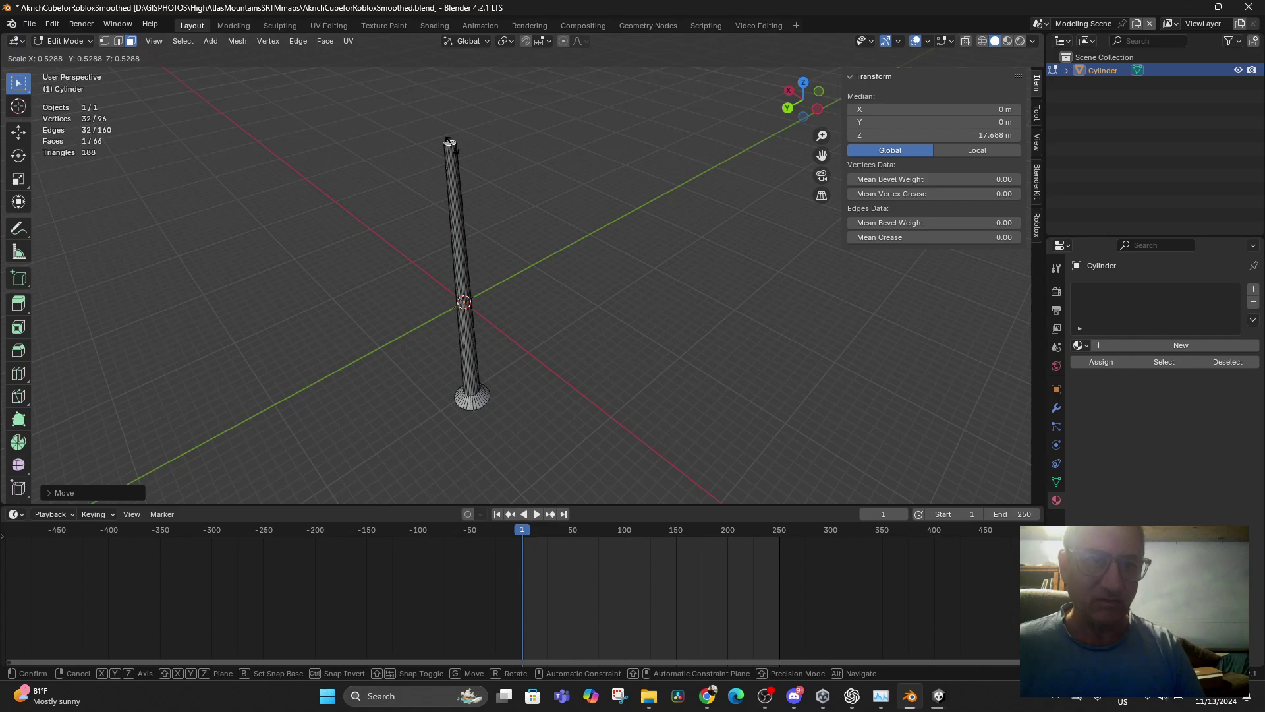
pyautogui.click(449, 141)
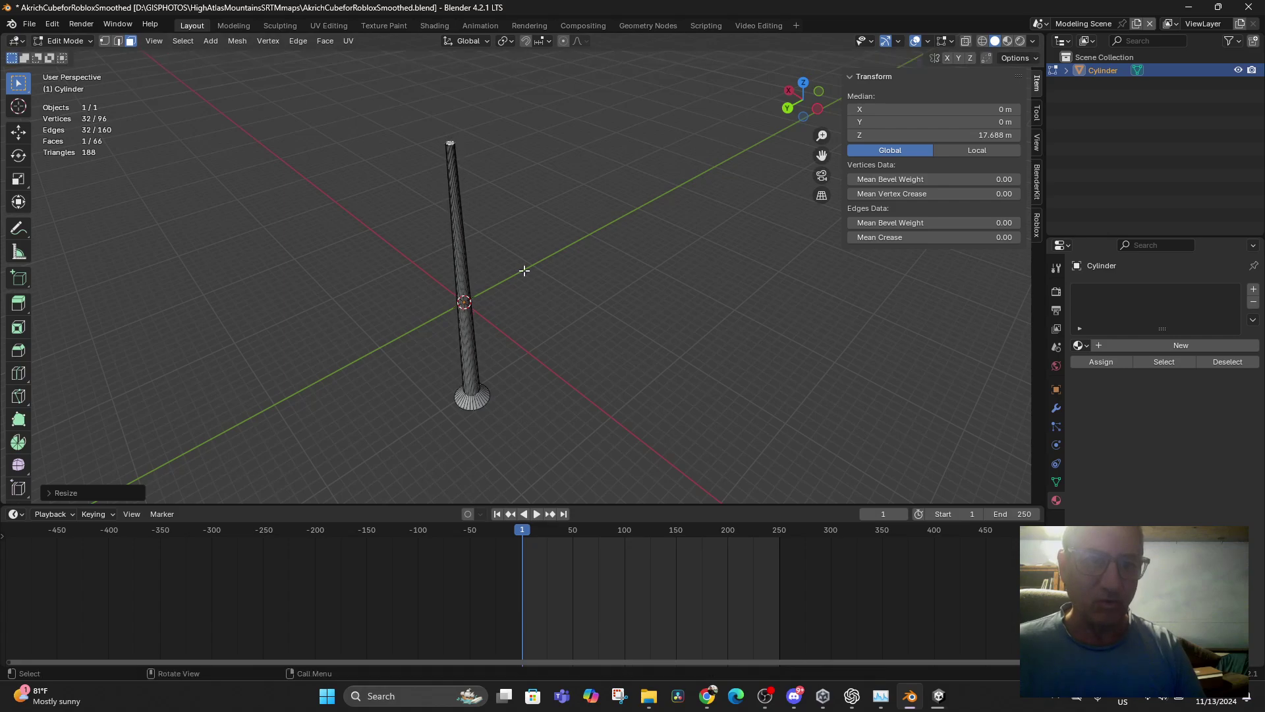
# - Switch to edge selection and select one edge of the ring where the column meets the flared base
pyautogui.moveTo(523, 271); pyautogui.dragTo(501, 343, button='middle')
pyautogui.click(481, 370)
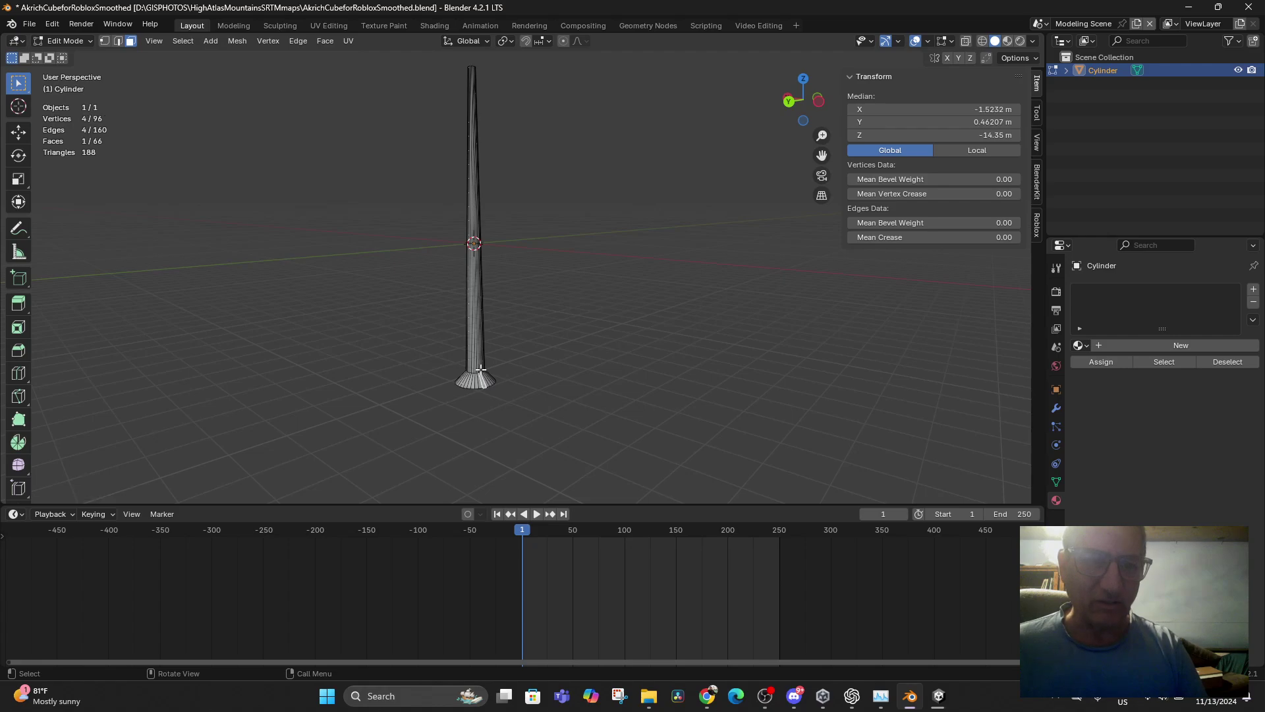
pyautogui.click(482, 377)
pyautogui.scroll(2, 480, 375)
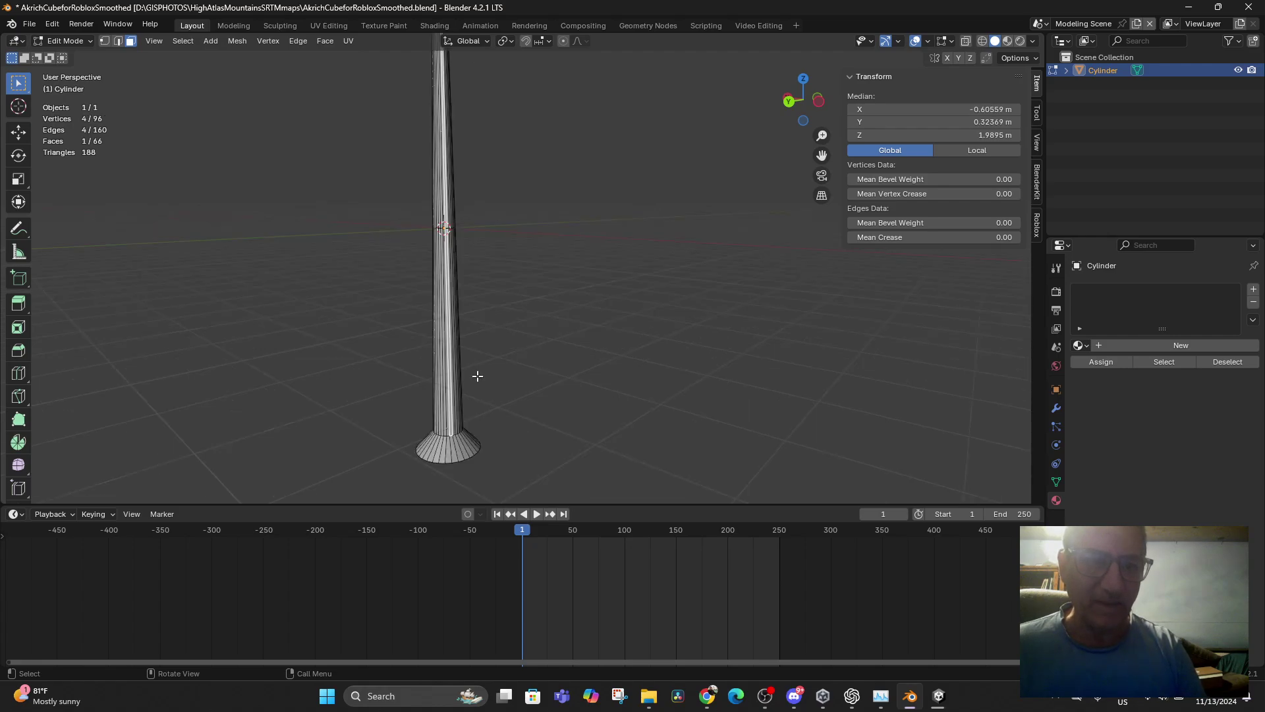
pyautogui.click(118, 41)
pyautogui.click(456, 448)
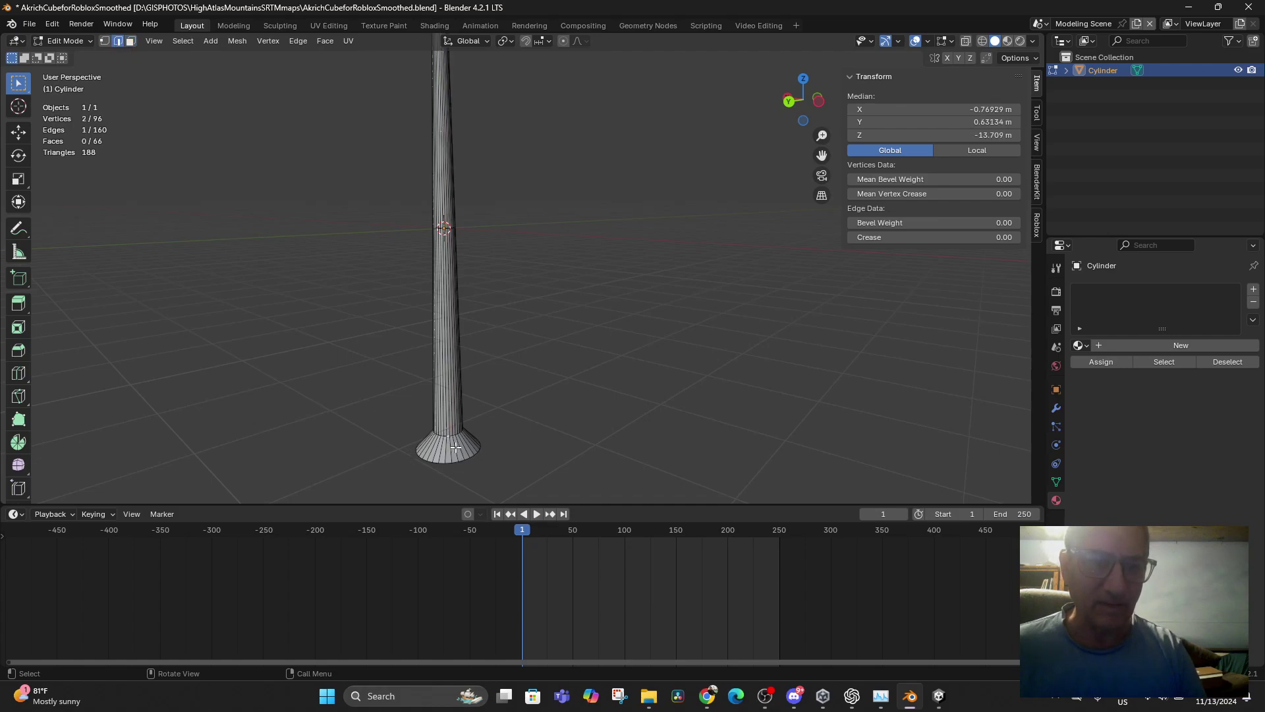
# - Try to extend the edge selection with Select Similar by Direction, and clear the selection
pyautogui.click(182, 41)
pyautogui.moveTo(242, 220)
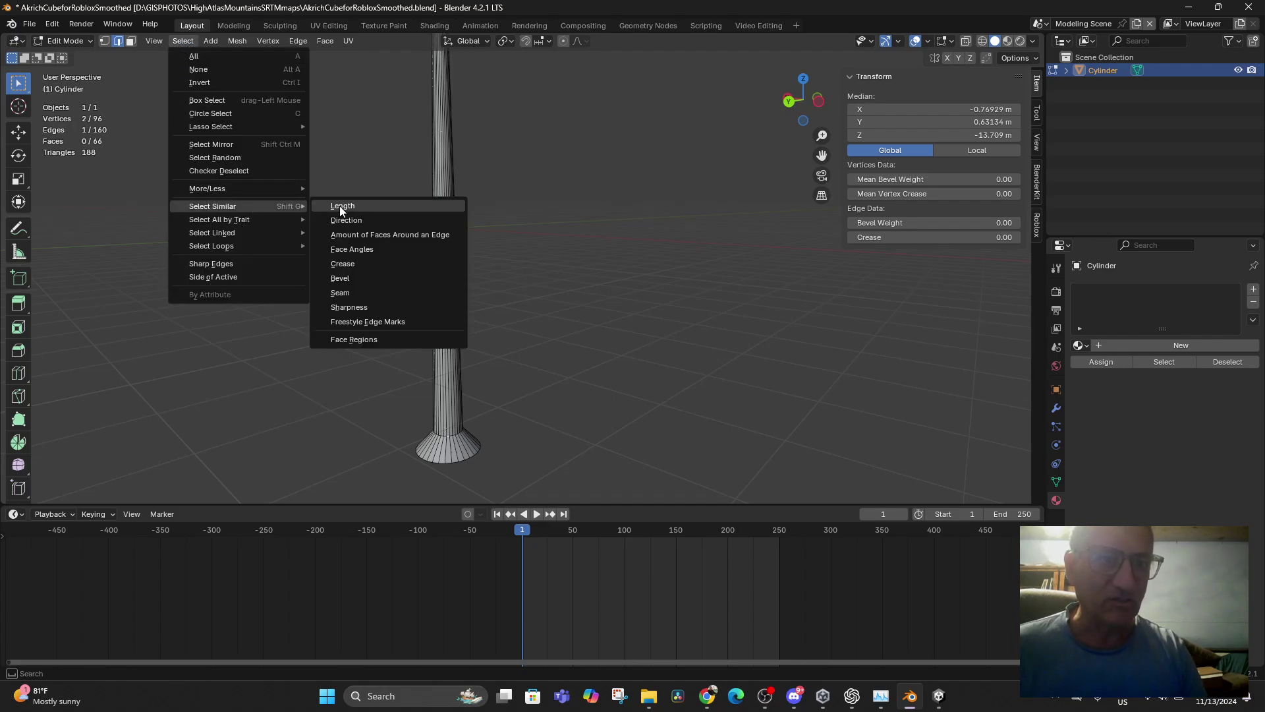
pyautogui.click(357, 220)
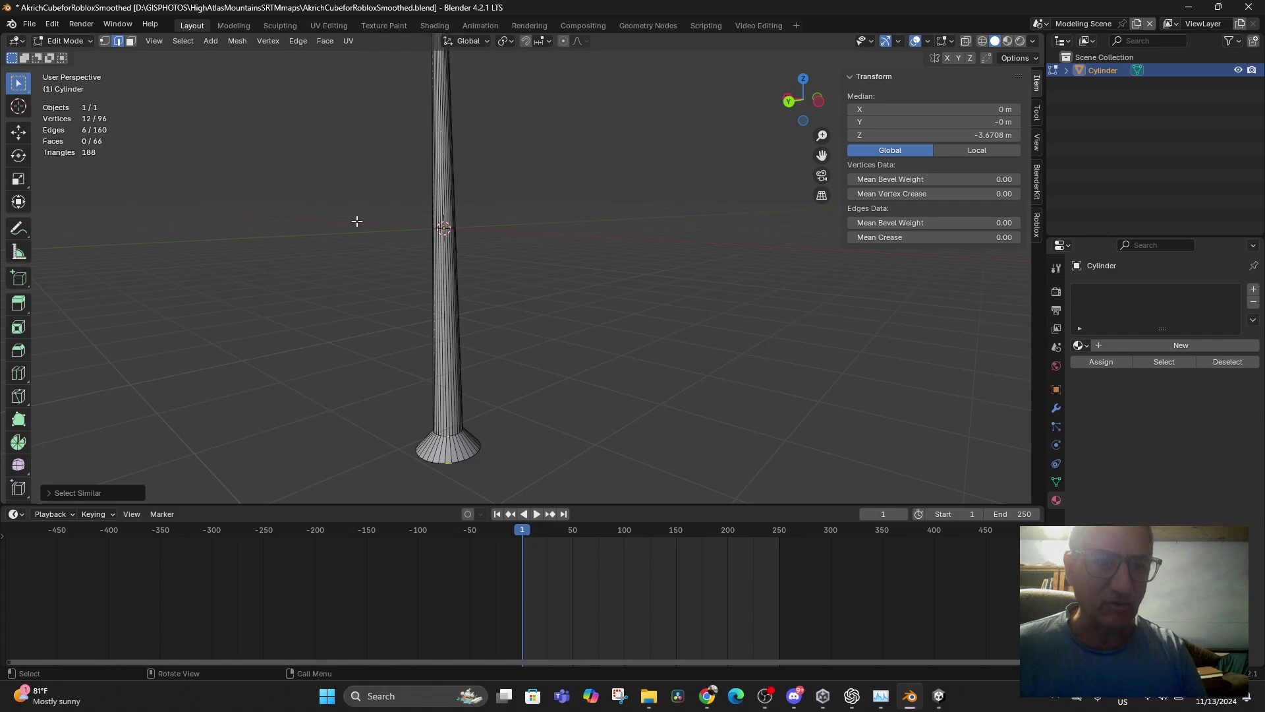
pyautogui.hotkey('alt', 'a')
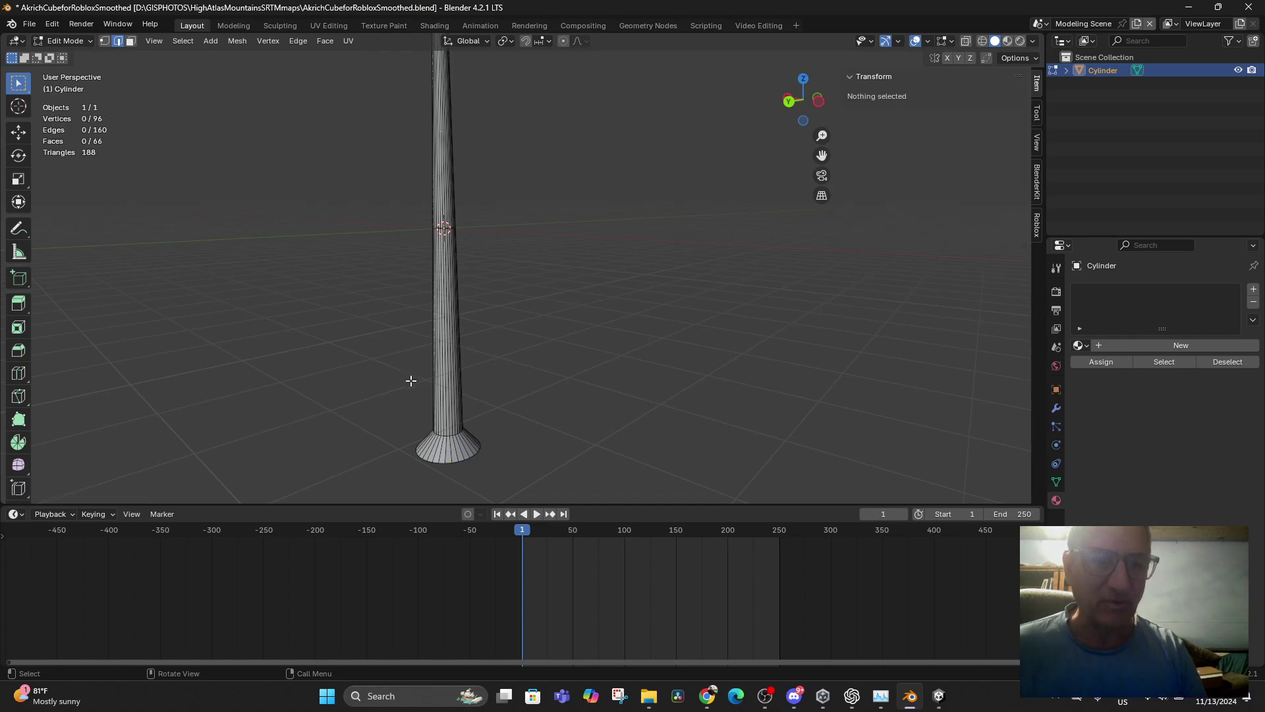
# - Pick one edge of the ring above the flared base and try Select Similar by Crease to get the whole ring
pyautogui.click(447, 436)
pyautogui.scroll(4, 443, 449)
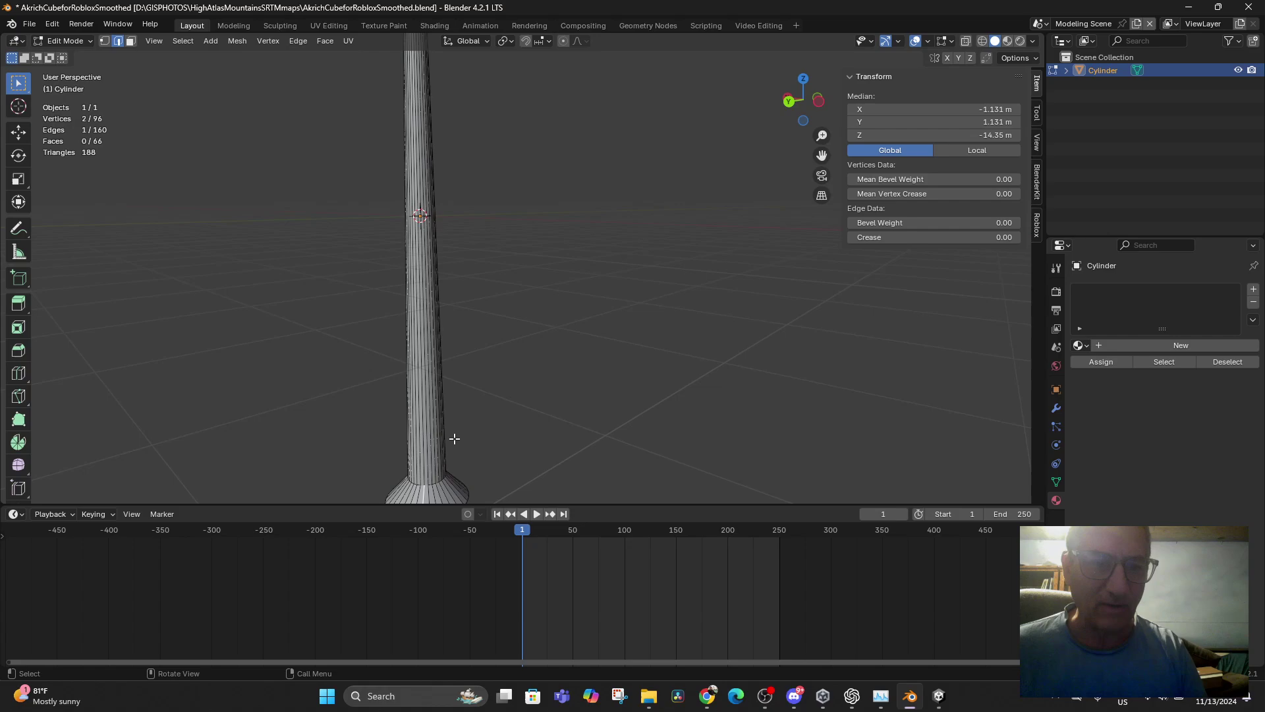
pyautogui.keyDown('shift'); pyautogui.moveTo(441, 440); pyautogui.dragTo(490, 296, button='middle'); pyautogui.keyUp('shift')
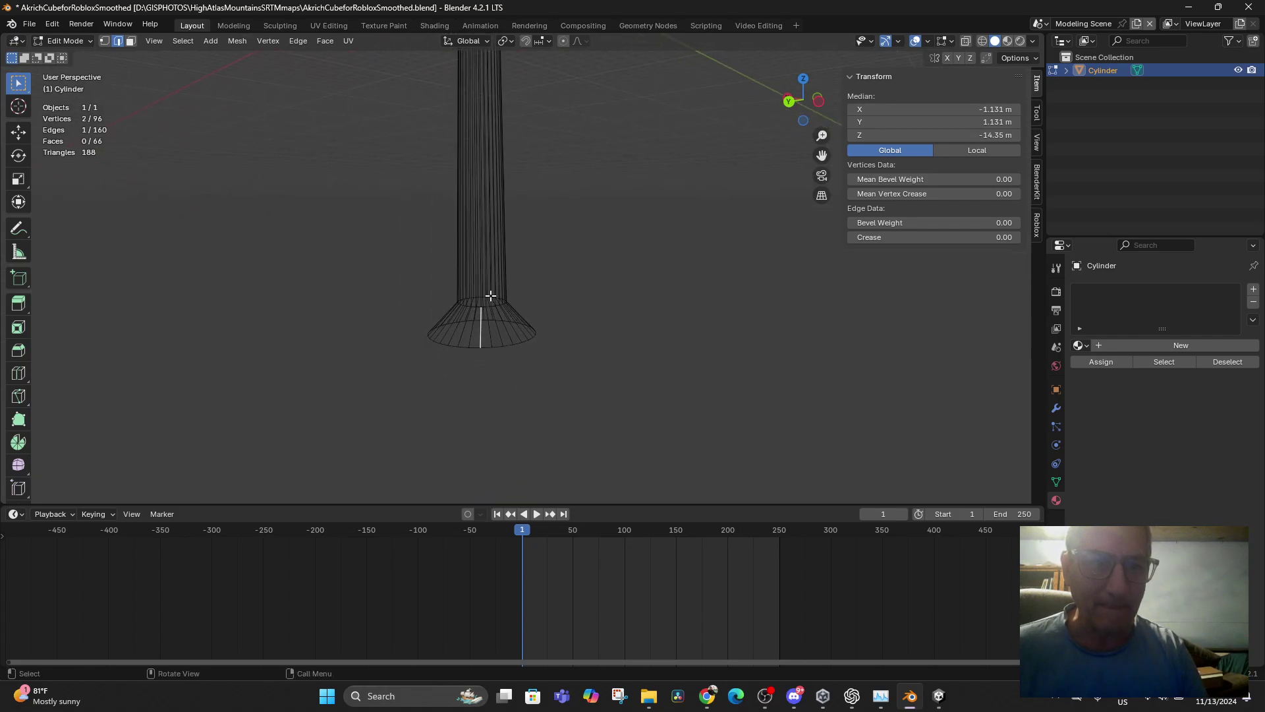
pyautogui.click(485, 294)
pyautogui.click(489, 301)
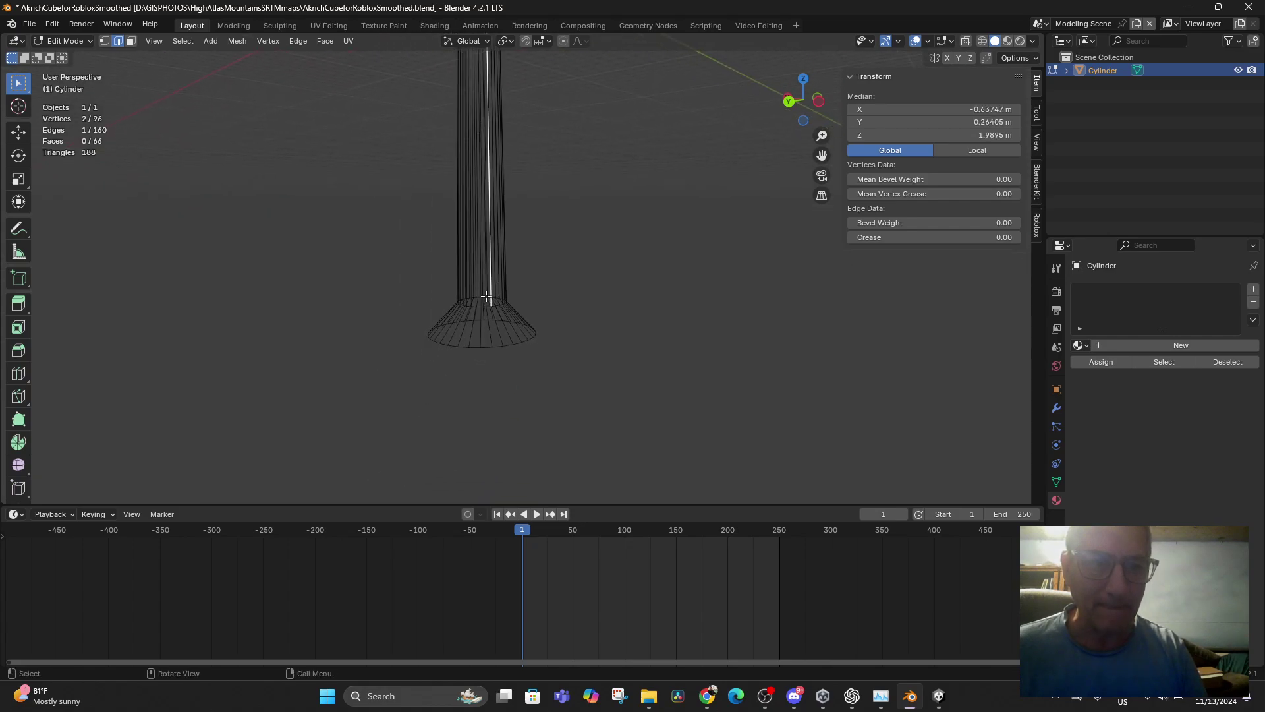
pyautogui.click(486, 297)
pyautogui.moveTo(520, 322); pyautogui.dragTo(526, 371, button='middle')
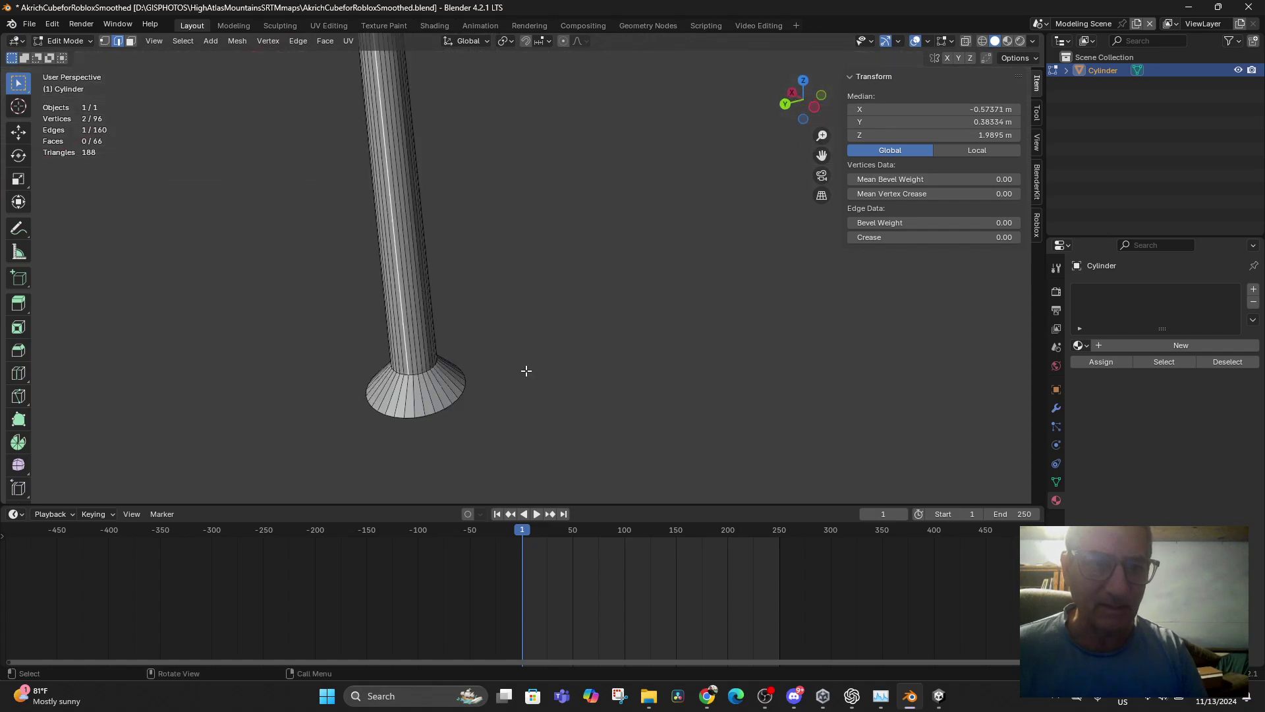
pyautogui.click(413, 377)
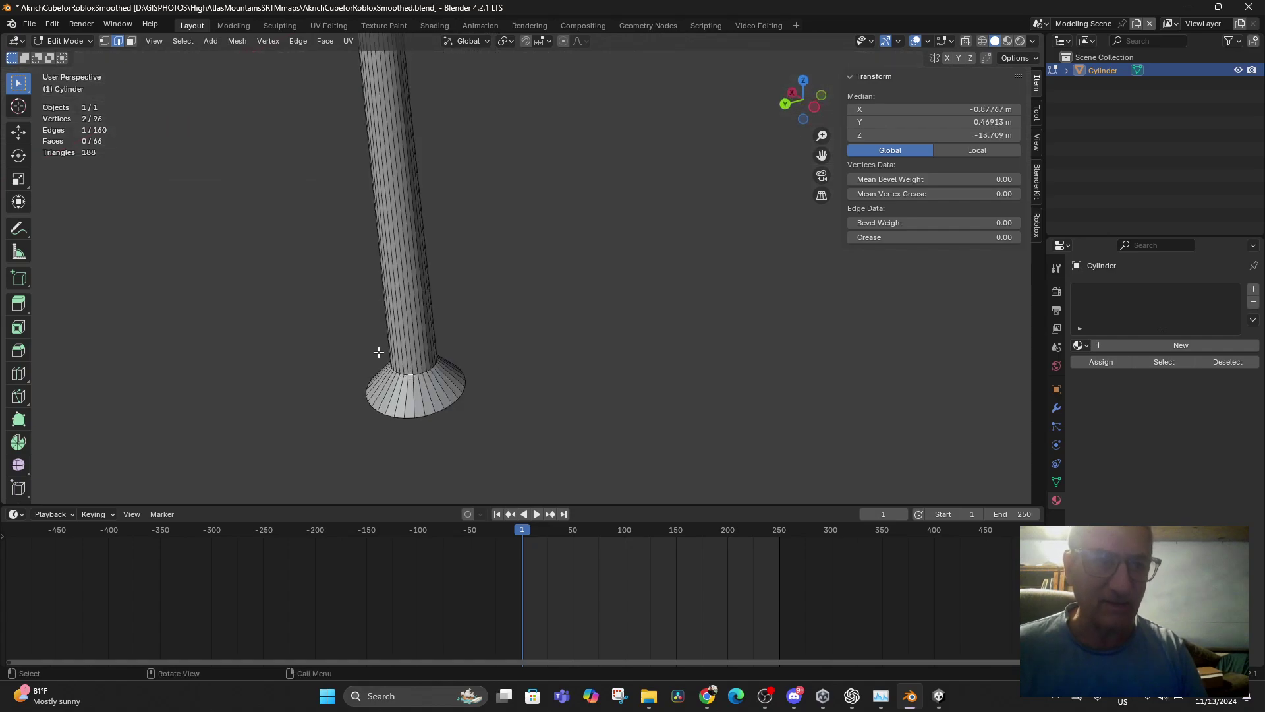
pyautogui.click(180, 41)
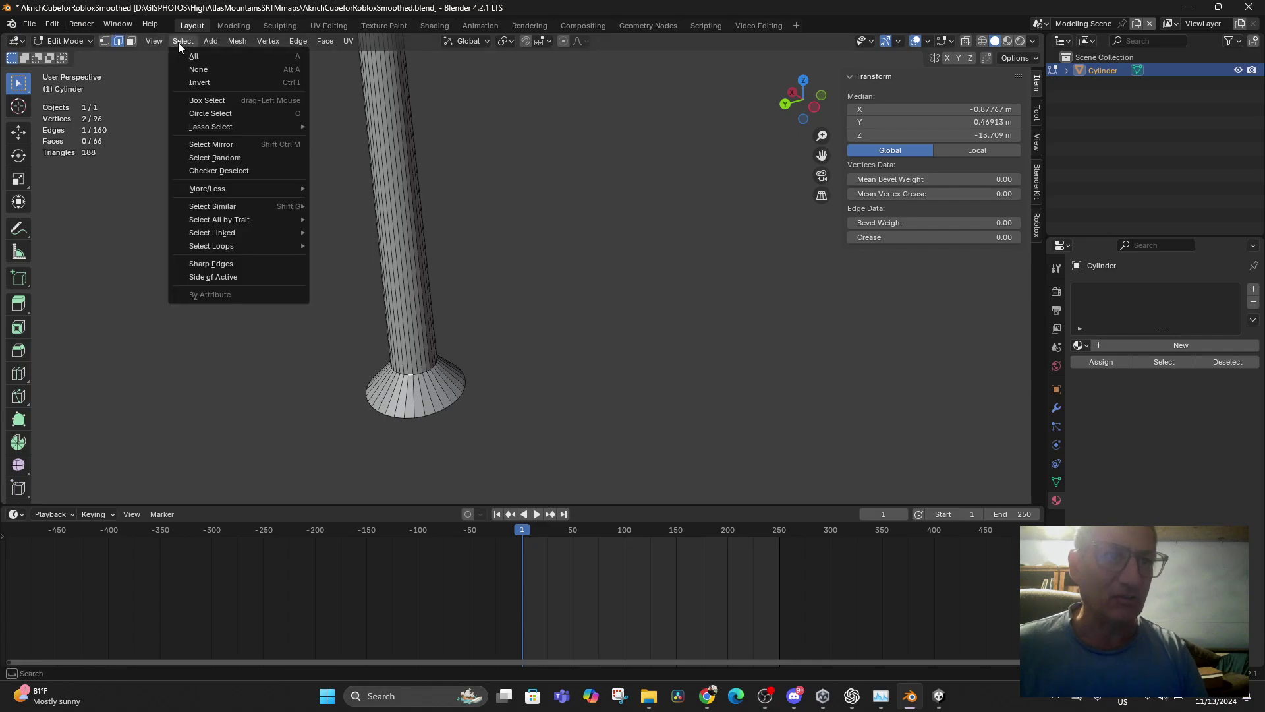
pyautogui.moveTo(251, 207)
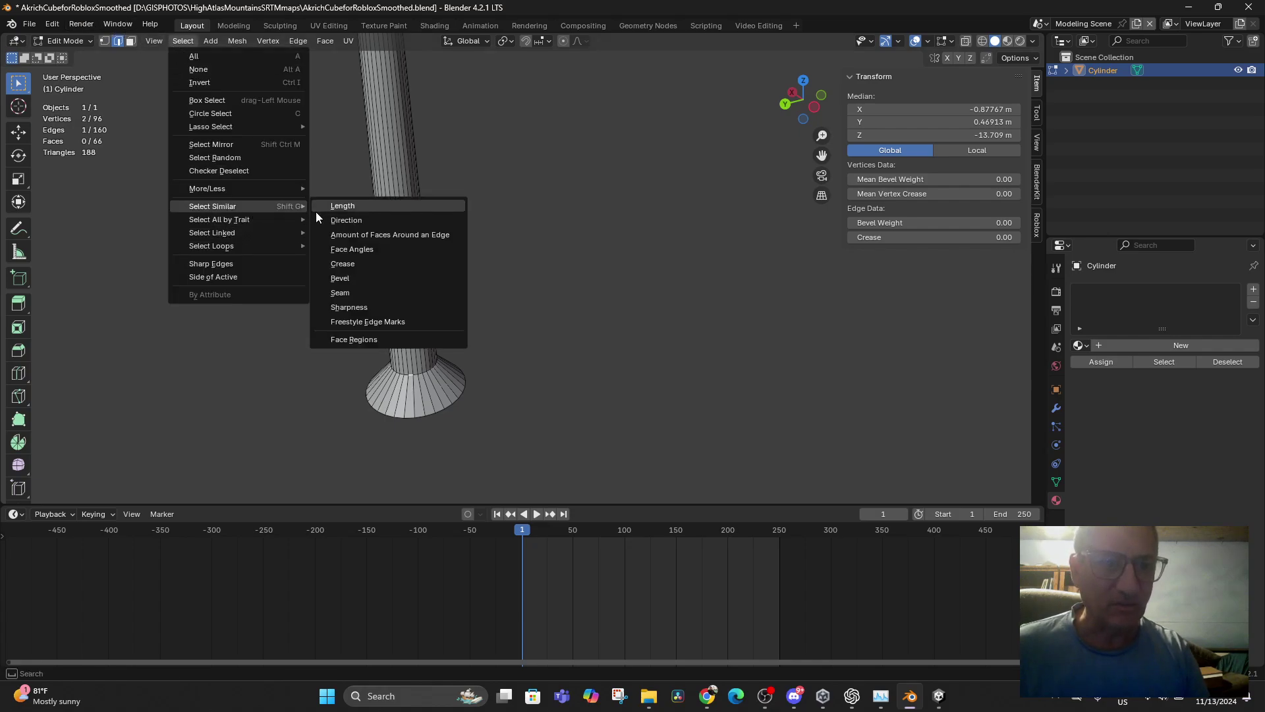
pyautogui.click(373, 263)
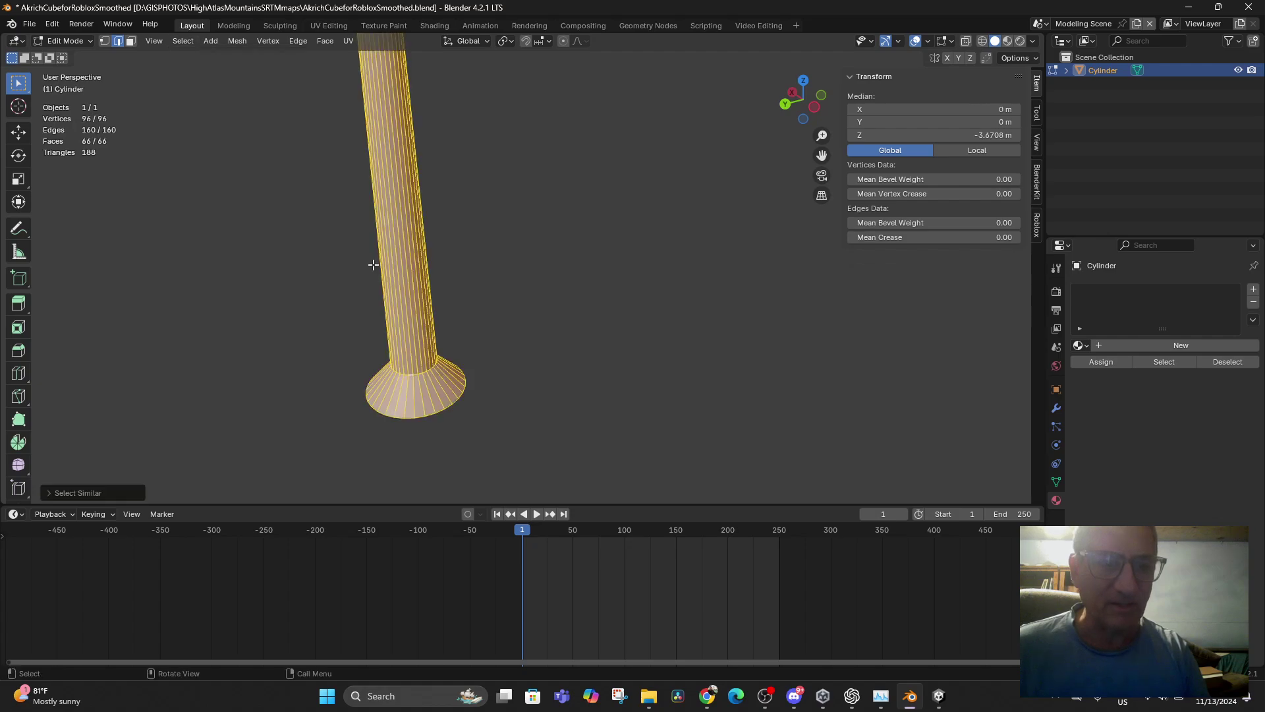
# - Reselect the single ring edge, try Select Linked on it, and deselect everything
pyautogui.click(416, 381)
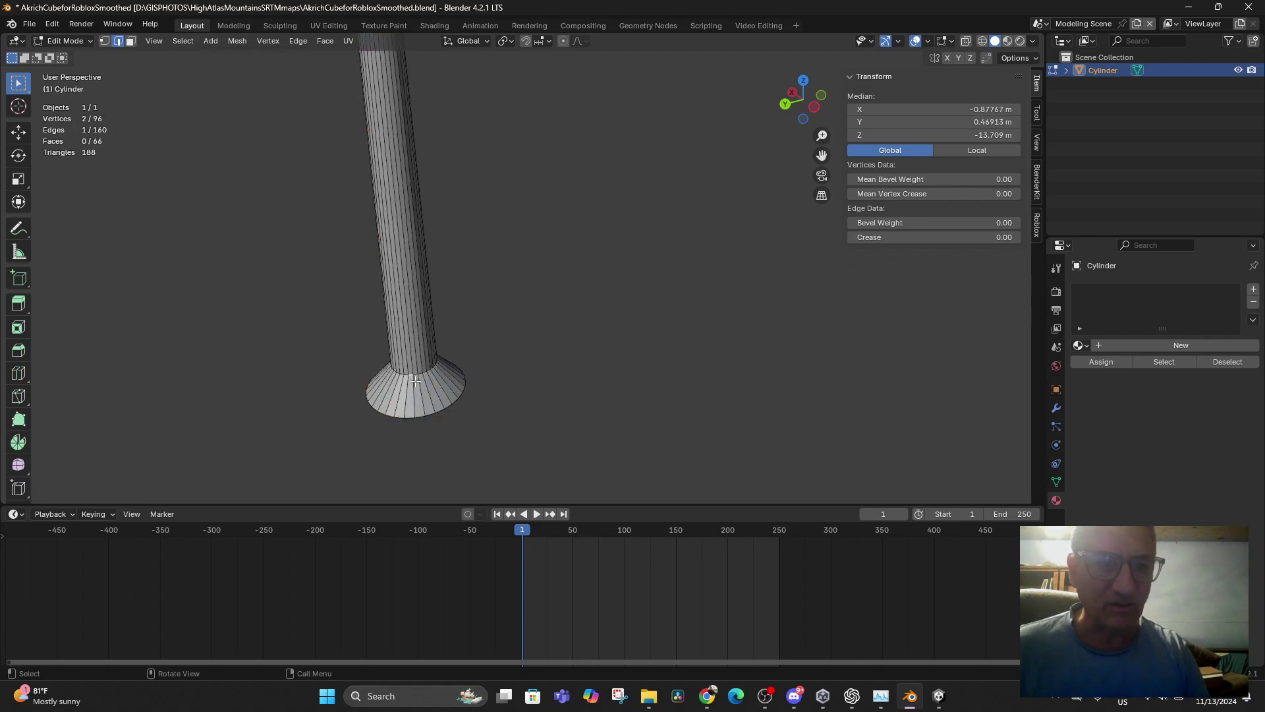
pyautogui.click(182, 41)
pyautogui.moveTo(237, 232)
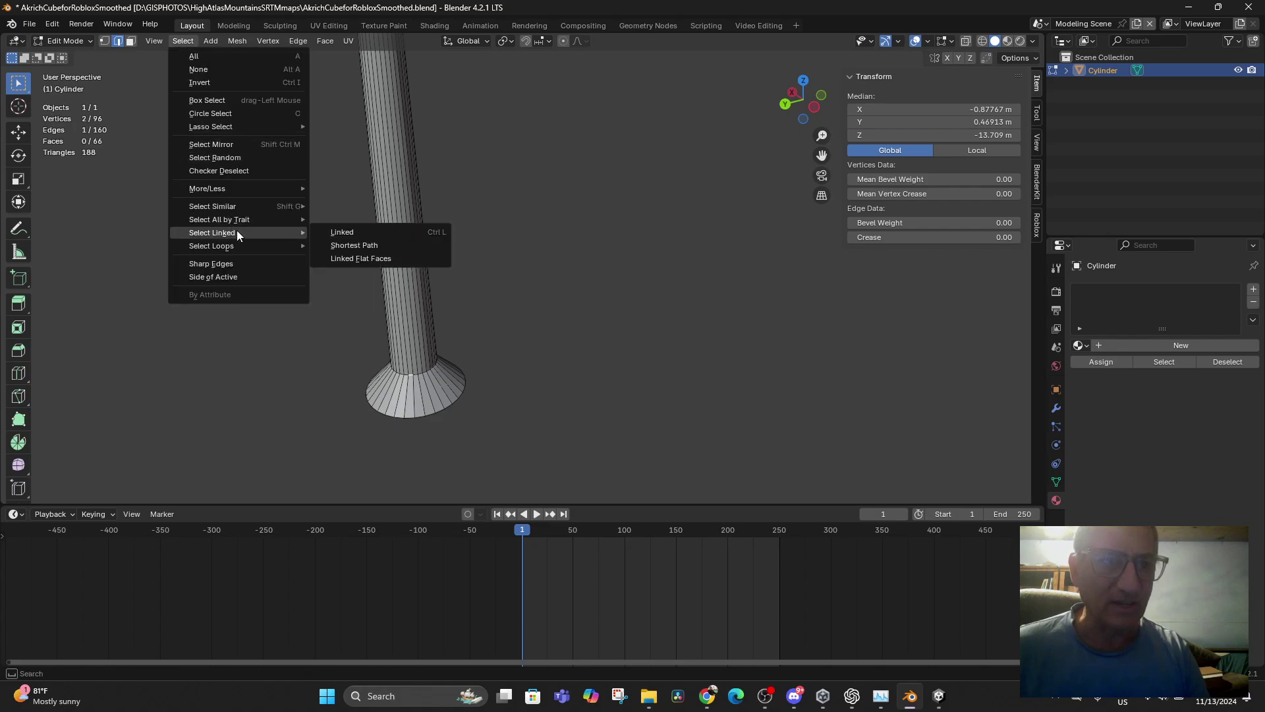
pyautogui.click(328, 229)
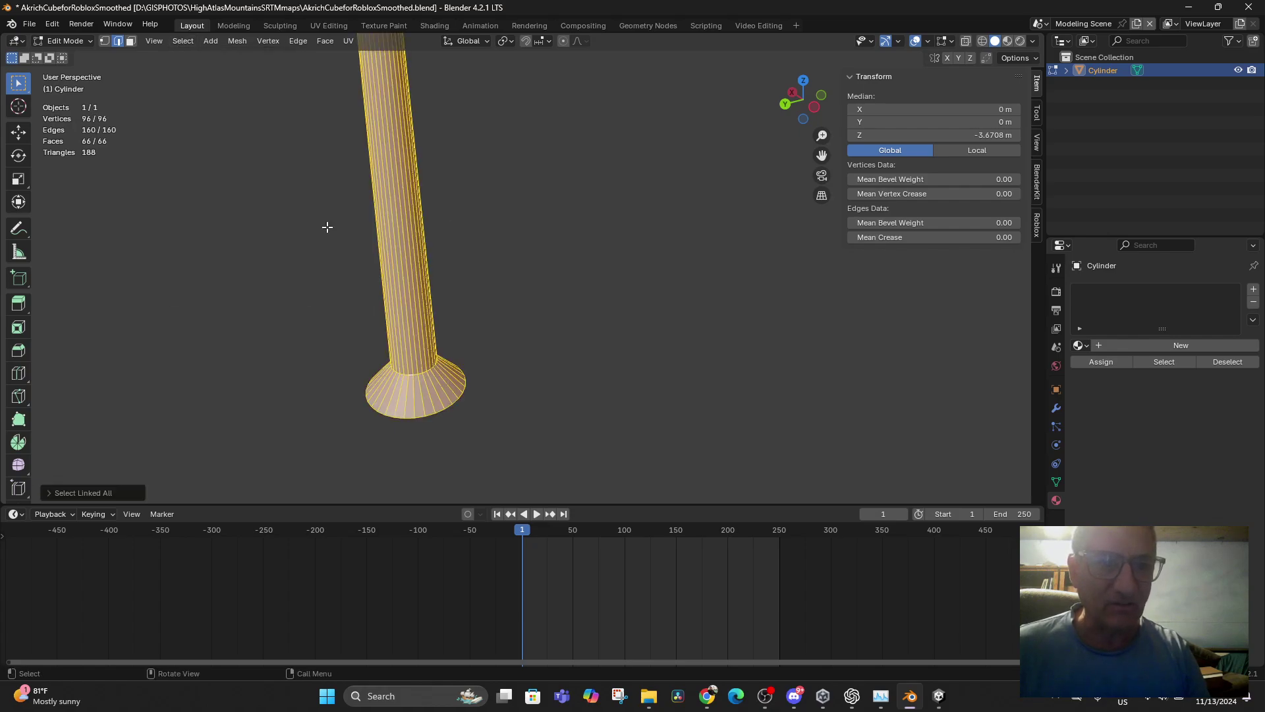
pyautogui.click(238, 155)
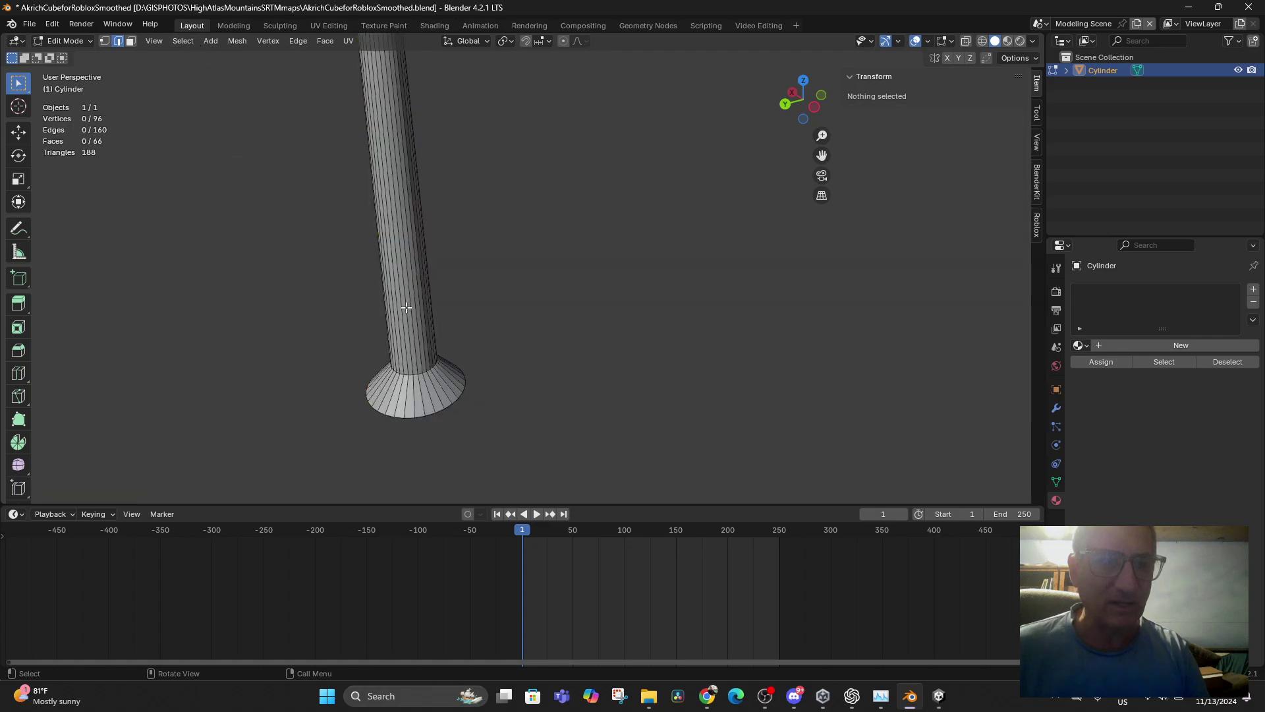
# - Select the whole edge loop above the flared base and raise it along Z to about -11.95 m
pyautogui.click(415, 382)
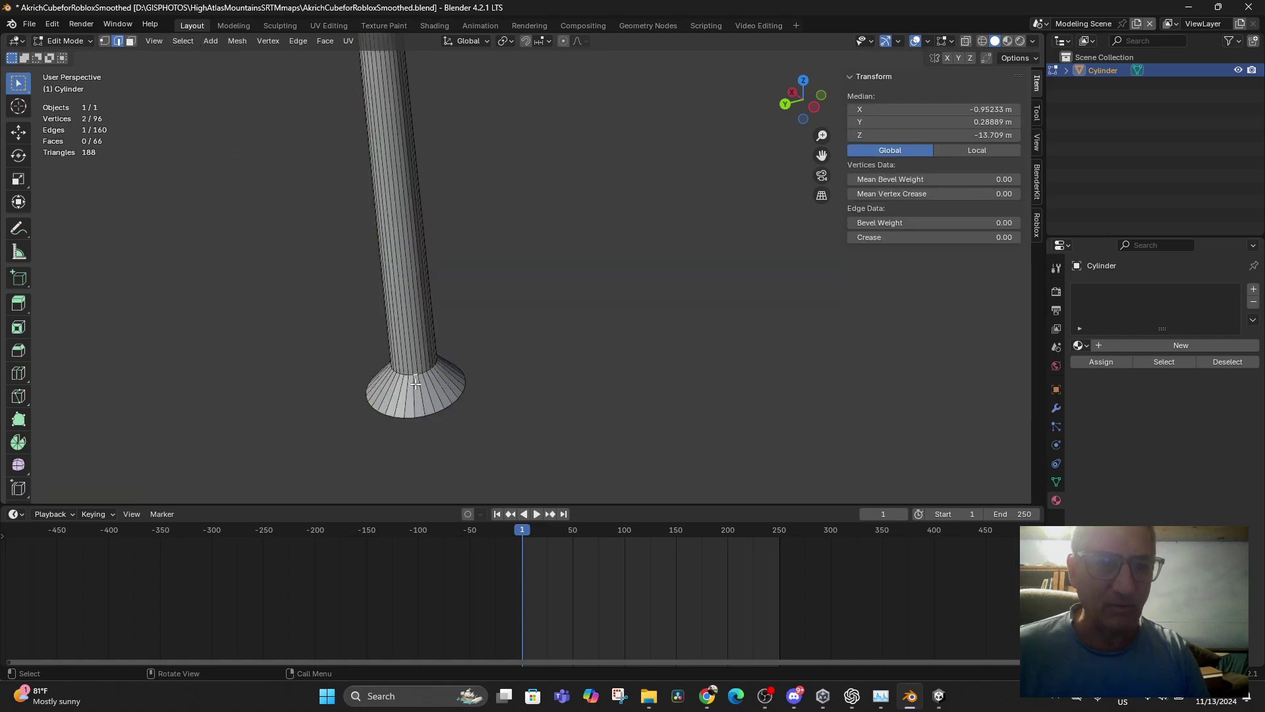
pyautogui.click(179, 41)
pyautogui.moveTo(211, 247)
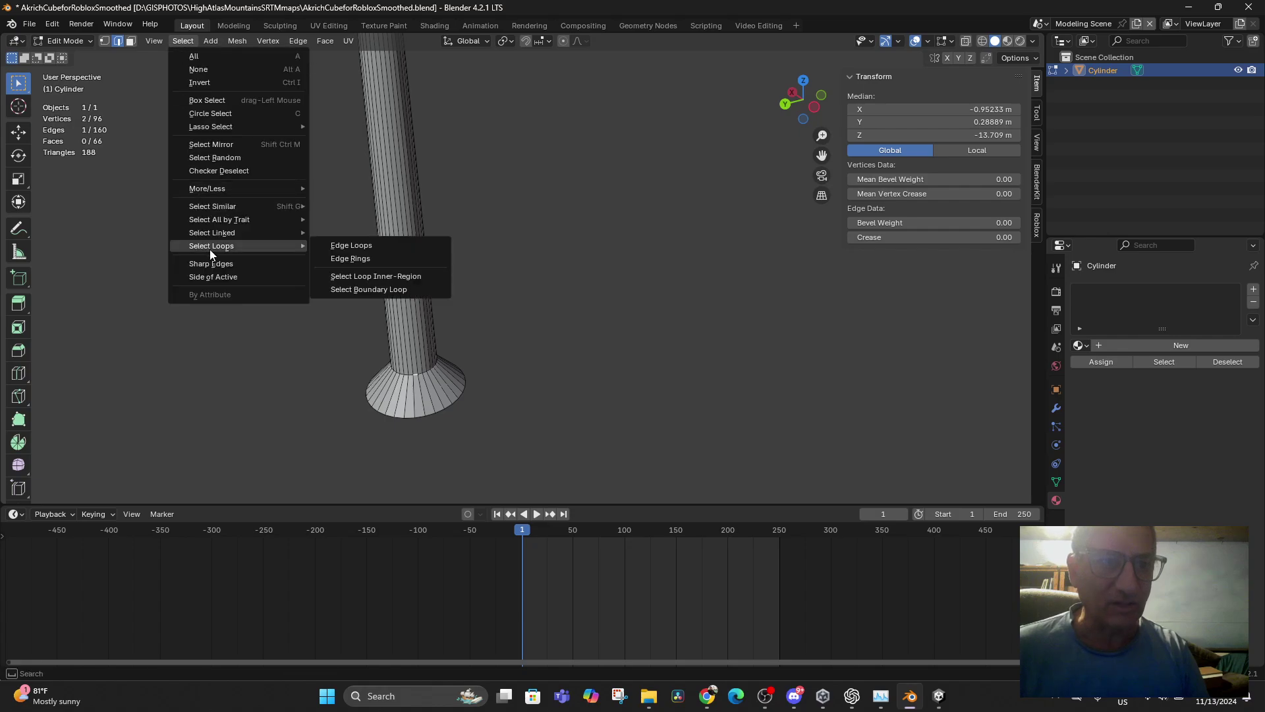
pyautogui.click(362, 245)
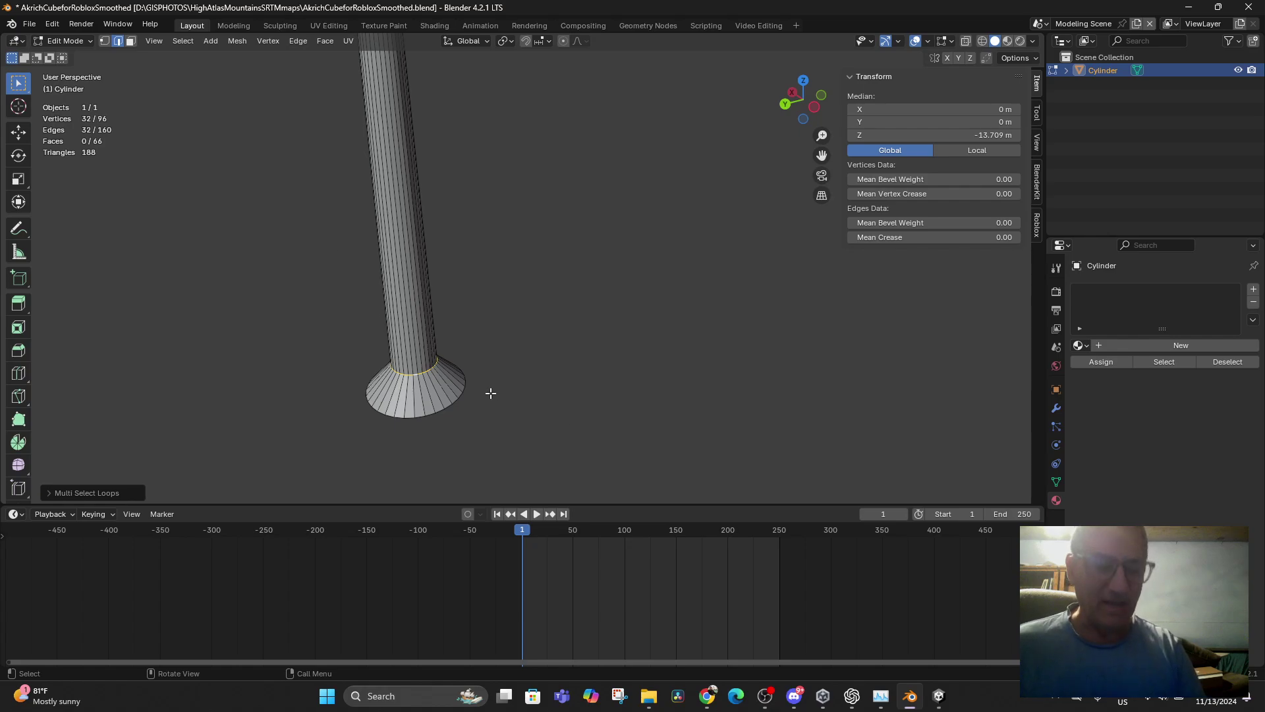
pyautogui.press('g')
pyautogui.press('z')
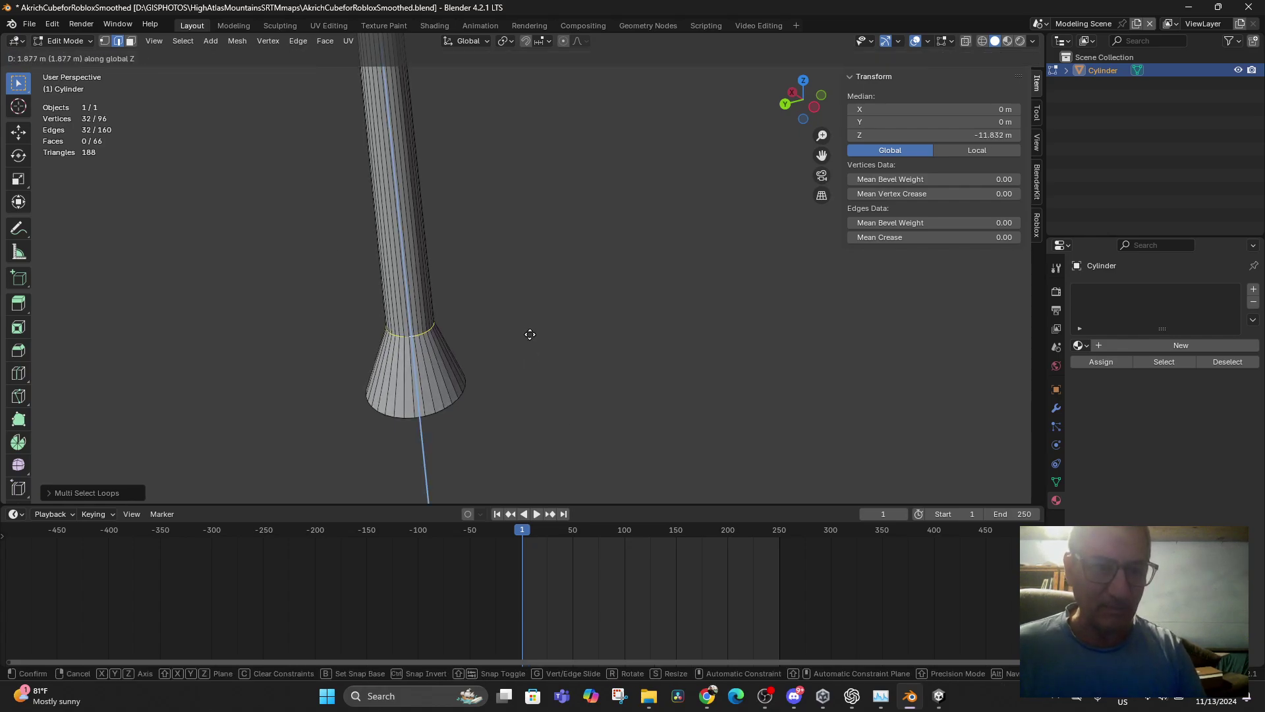
pyautogui.click(537, 336)
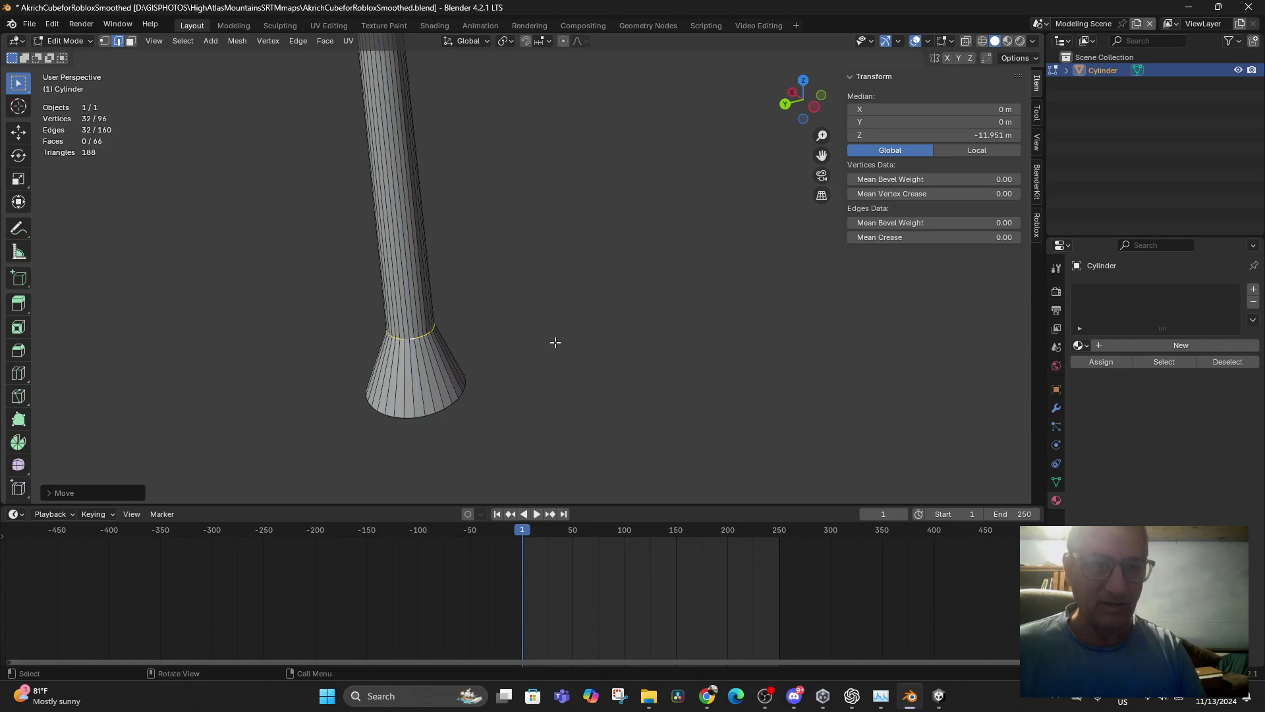
# - Raise the selected edge loop further along Z to about -8.05 m to lengthen the flare
pyautogui.hotkey('shift', 'z')
pyautogui.moveTo(553, 344); pyautogui.dragTo(525, 339, button='middle')
pyautogui.scroll(-5, 525, 339)
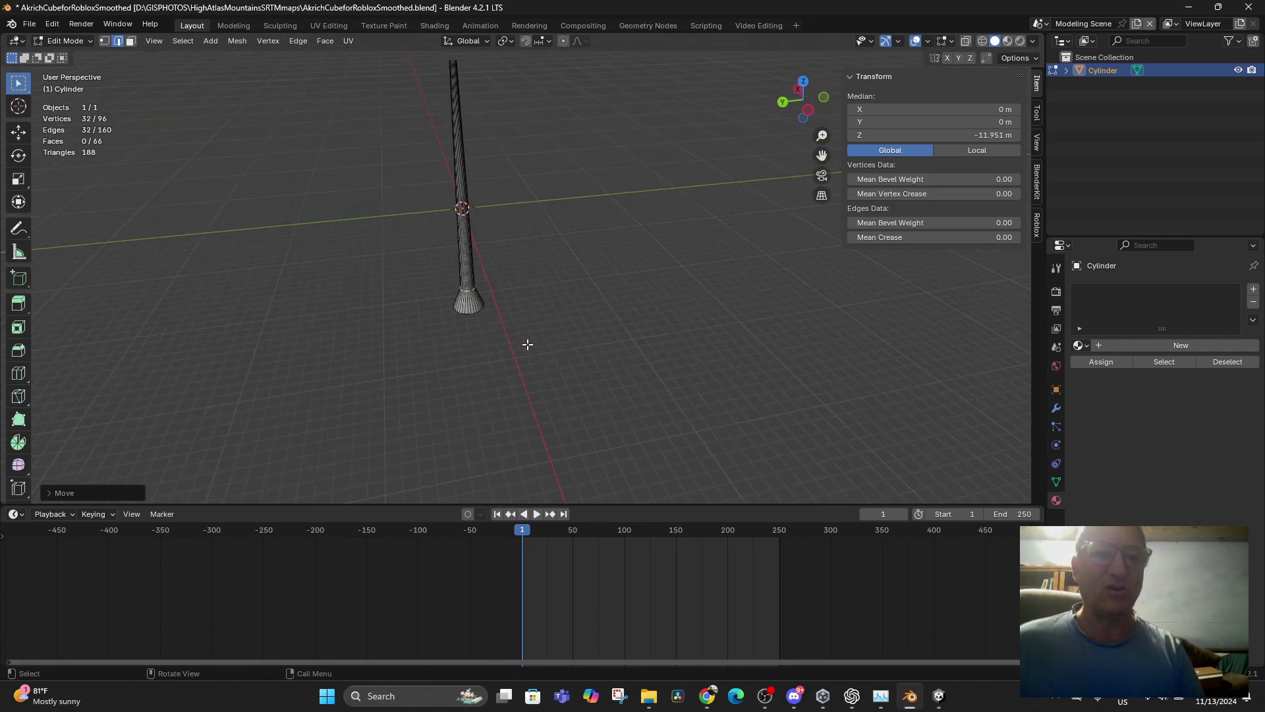
pyautogui.press('g')
pyautogui.press('z')
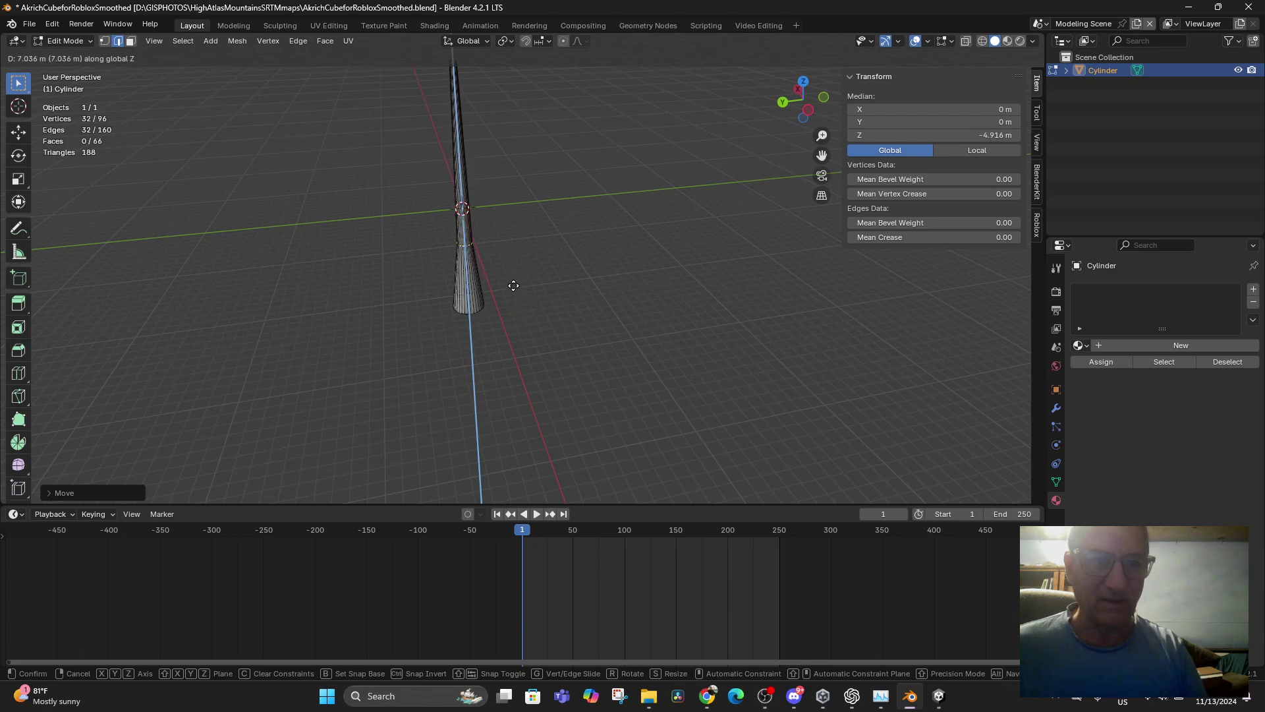
pyautogui.click(512, 304)
pyautogui.moveTo(511, 303); pyautogui.dragTo(474, 313, button='middle')
pyautogui.moveTo(405, 232)
pyautogui.mouseDown(button='middle')
pyautogui.moveTo(395, 265)
pyautogui.moveTo(408, 256)
pyautogui.mouseUp(button='middle')
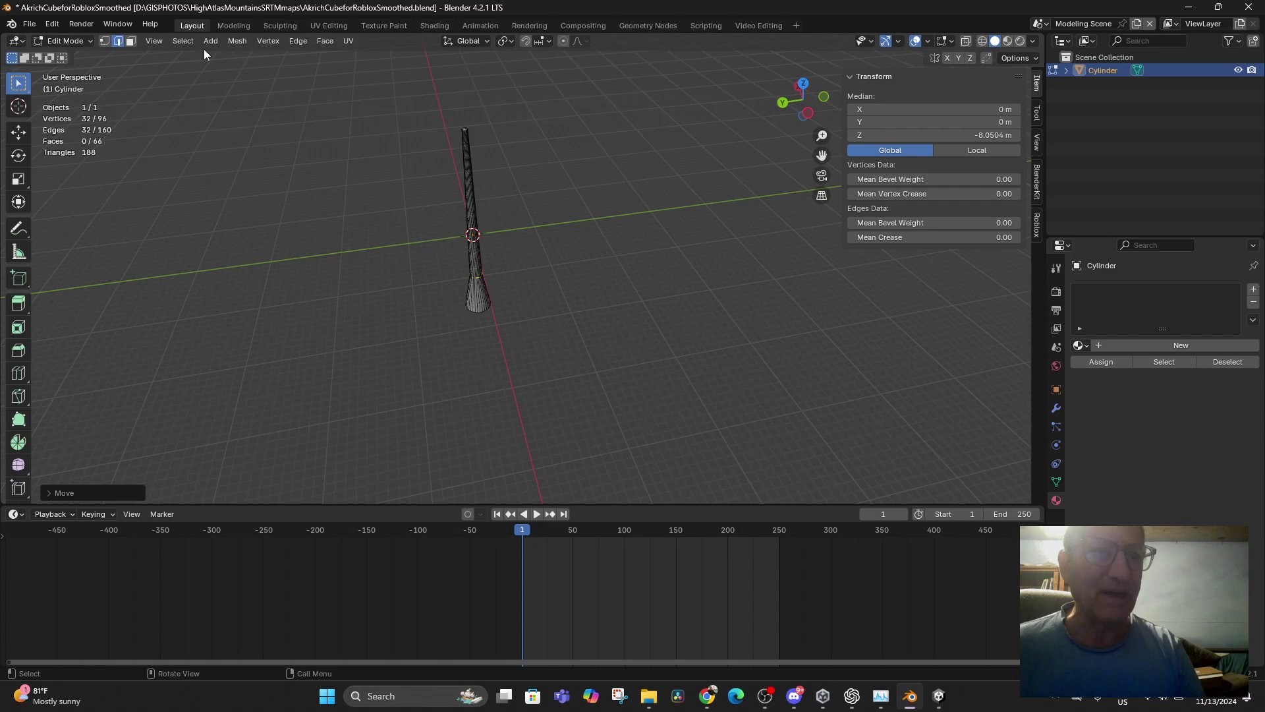
# - Deselect the loop, add a new cylinder to the mesh at the origin and scale it up by about 2.35
pyautogui.click(304, 162)
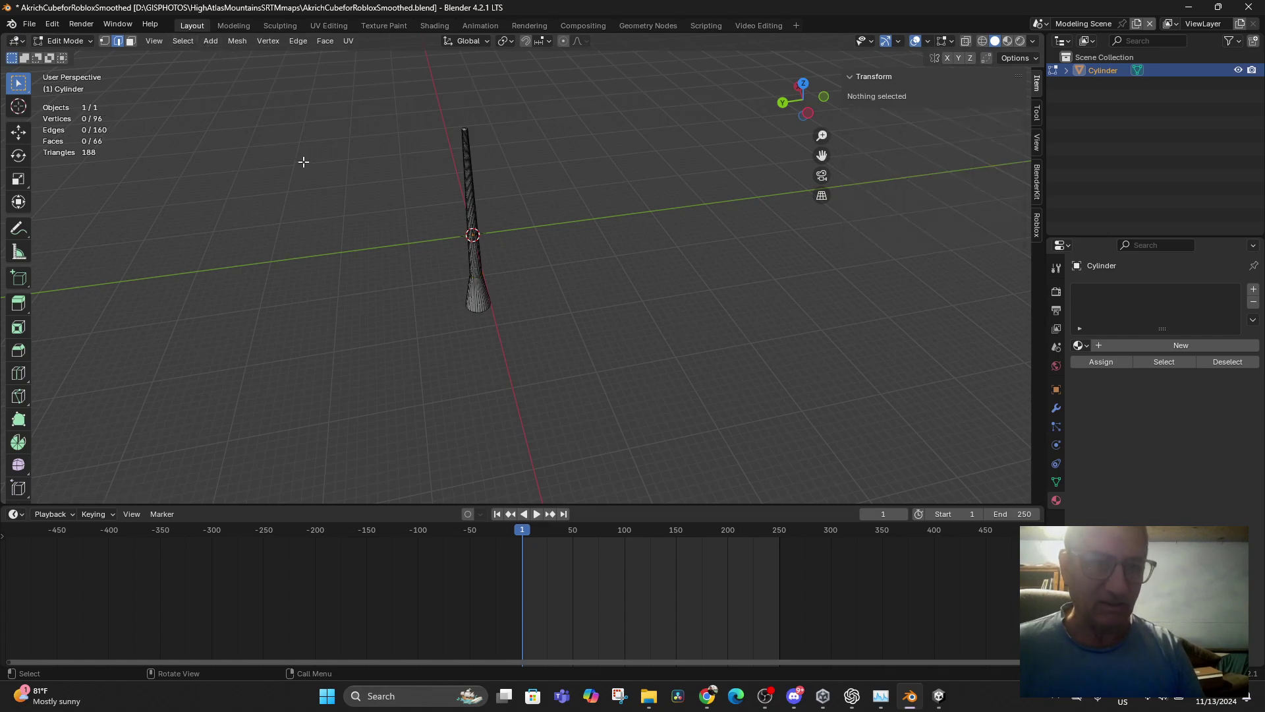
pyautogui.click(210, 42)
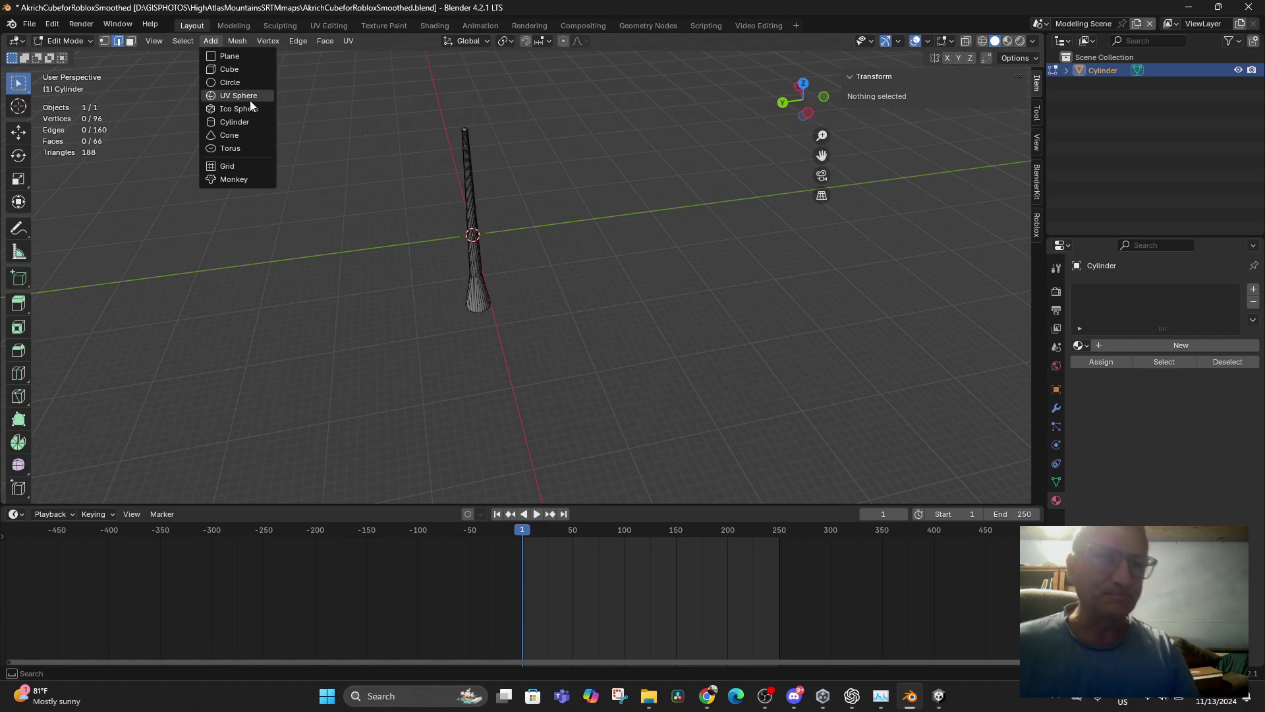
pyautogui.click(234, 122)
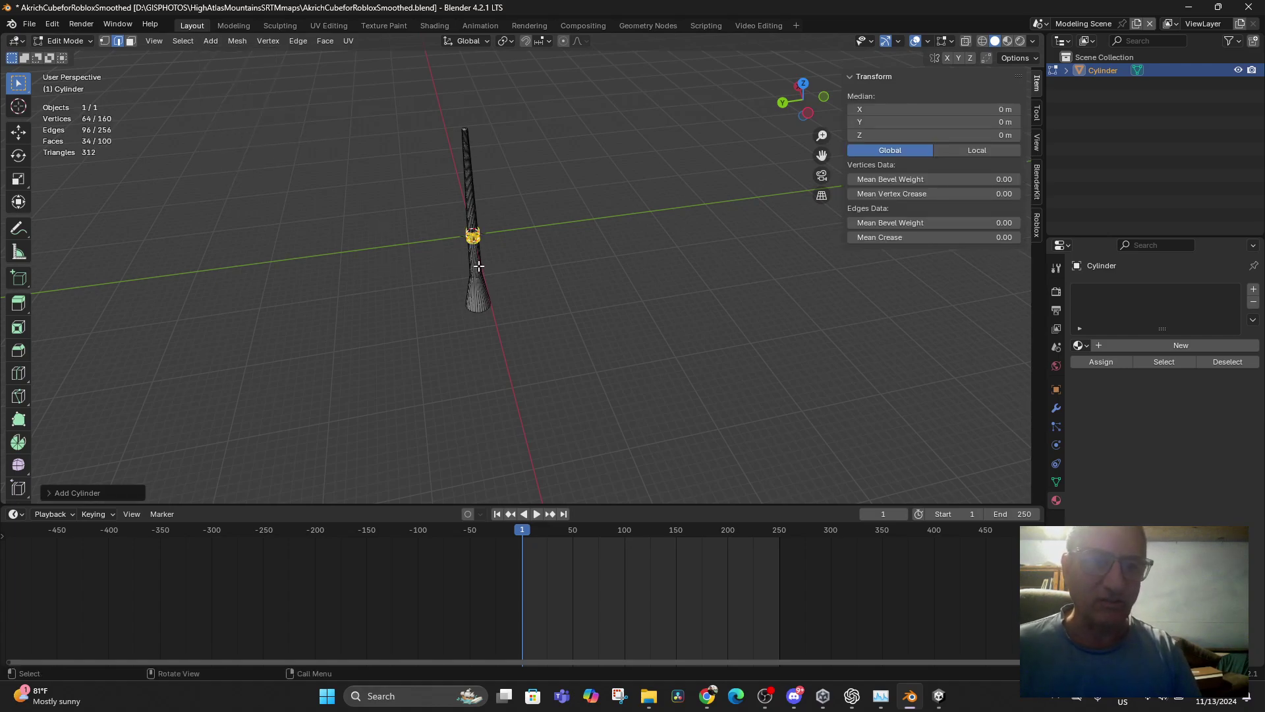
pyautogui.press('s')
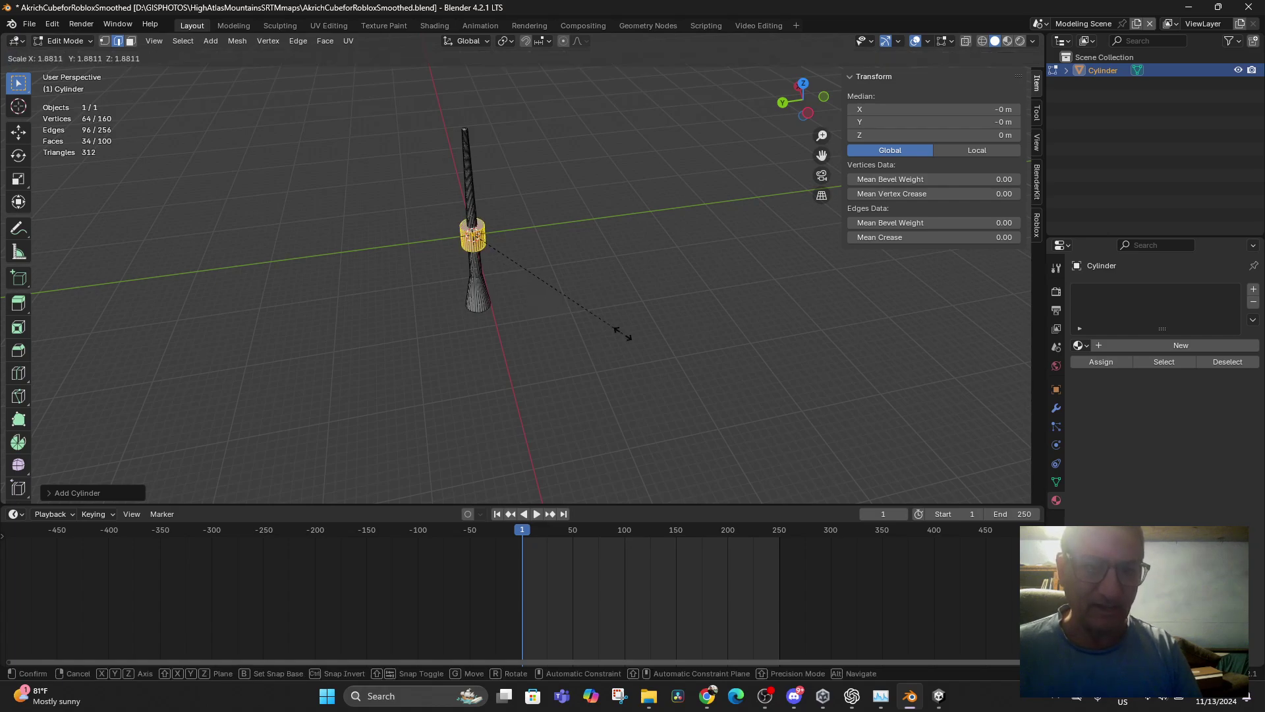
pyautogui.click(659, 362)
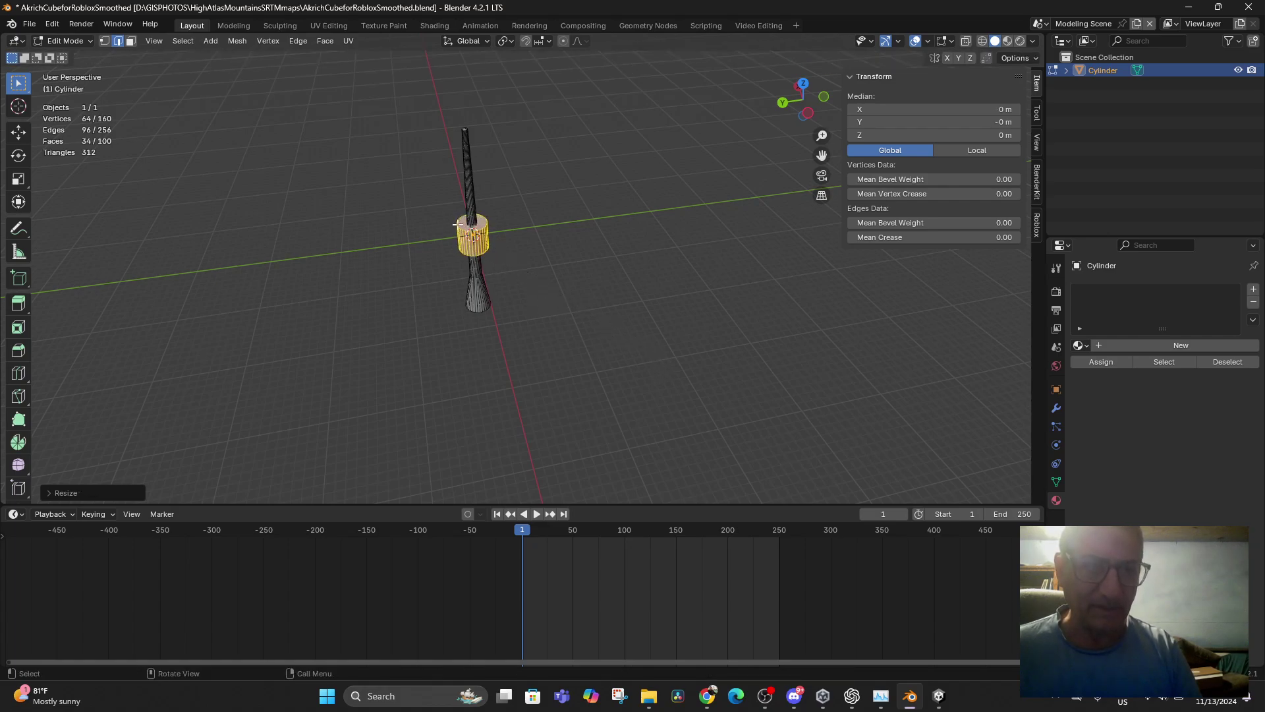
# - In face selection, select the new cylinder's top face and scale it inward close to the column
pyautogui.click(130, 40)
pyautogui.click(479, 226)
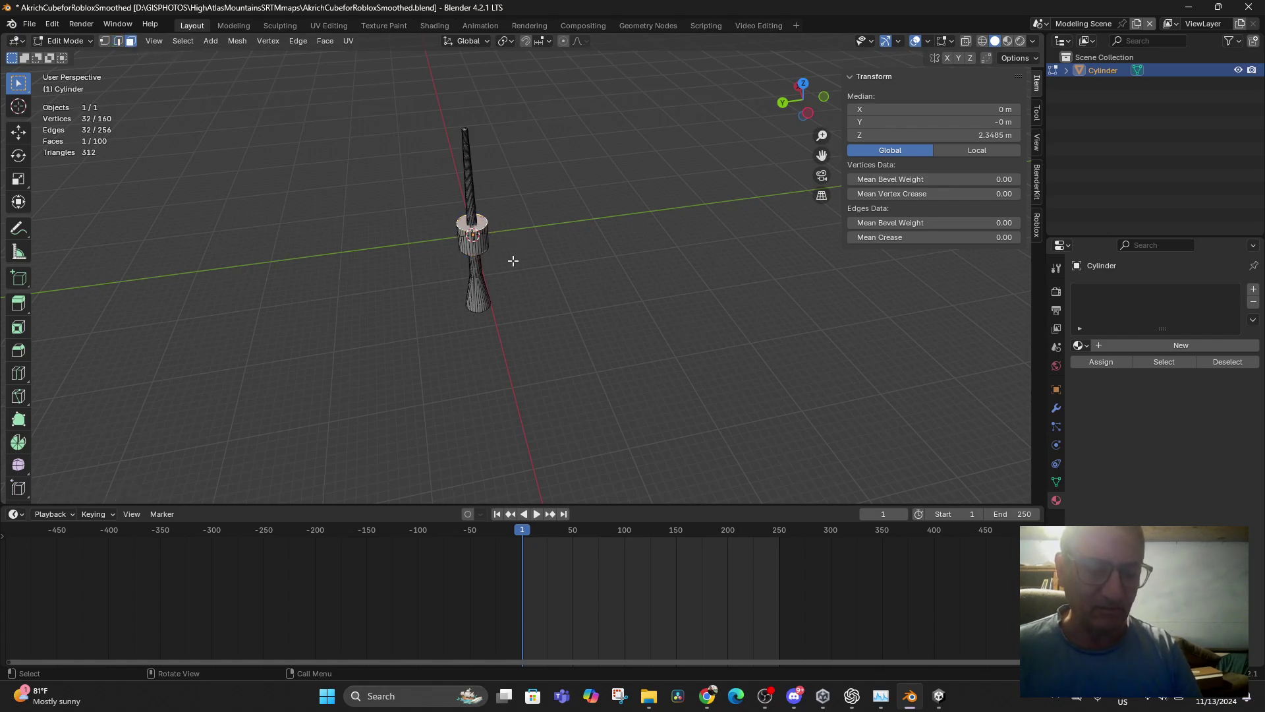
pyautogui.press('s')
pyautogui.click(496, 245)
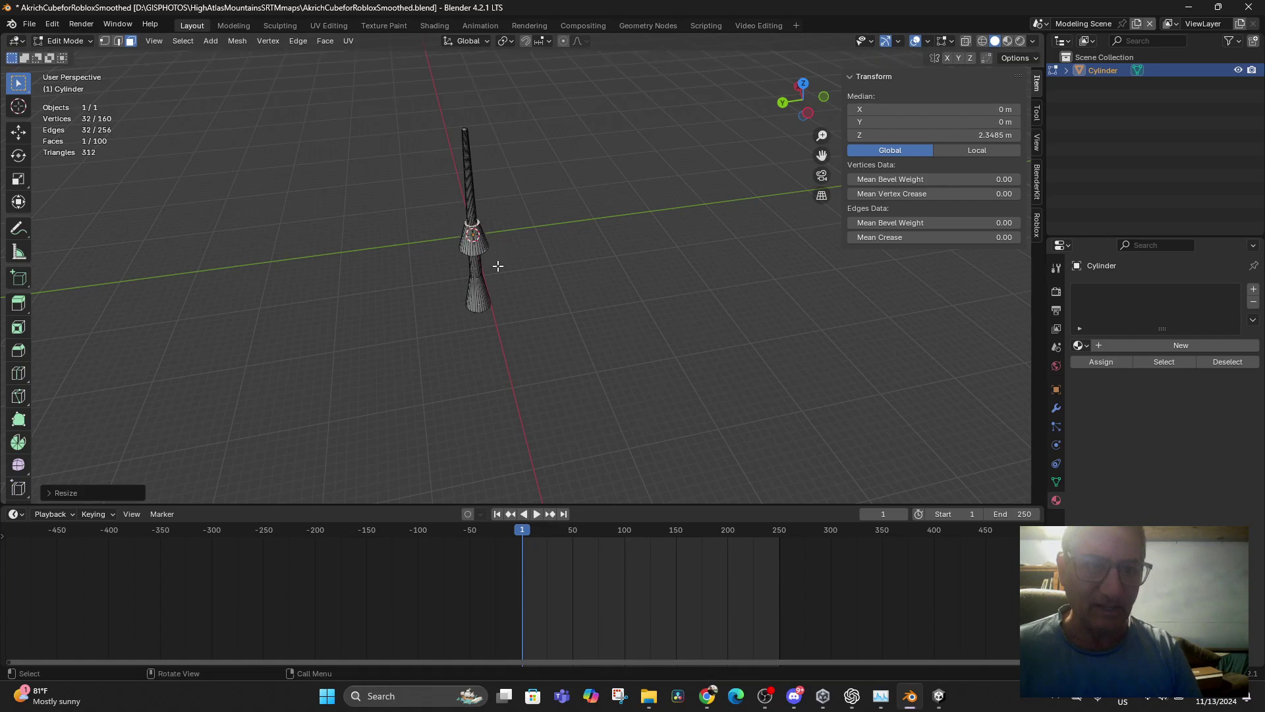
# - Select the bottom face of the cone section and scale it outward to form a wide skirt around the column
pyautogui.moveTo(499, 268); pyautogui.dragTo(507, 215, button='middle')
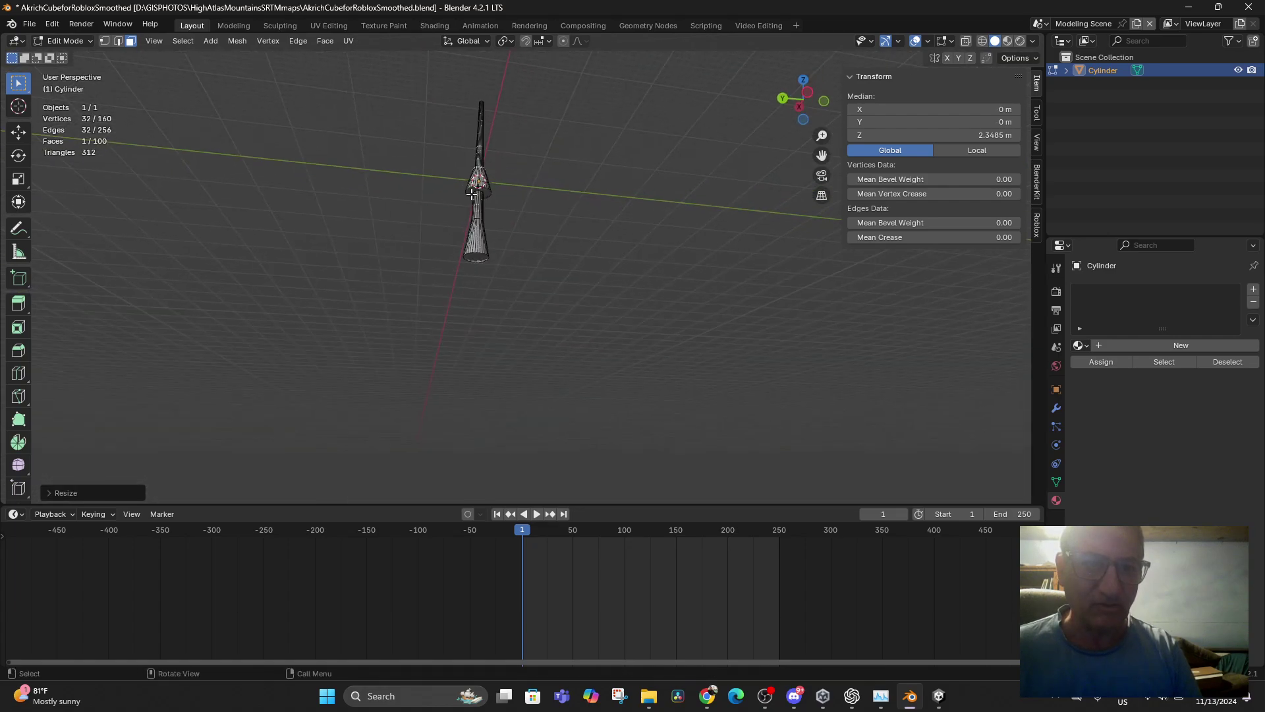
pyautogui.press('s')
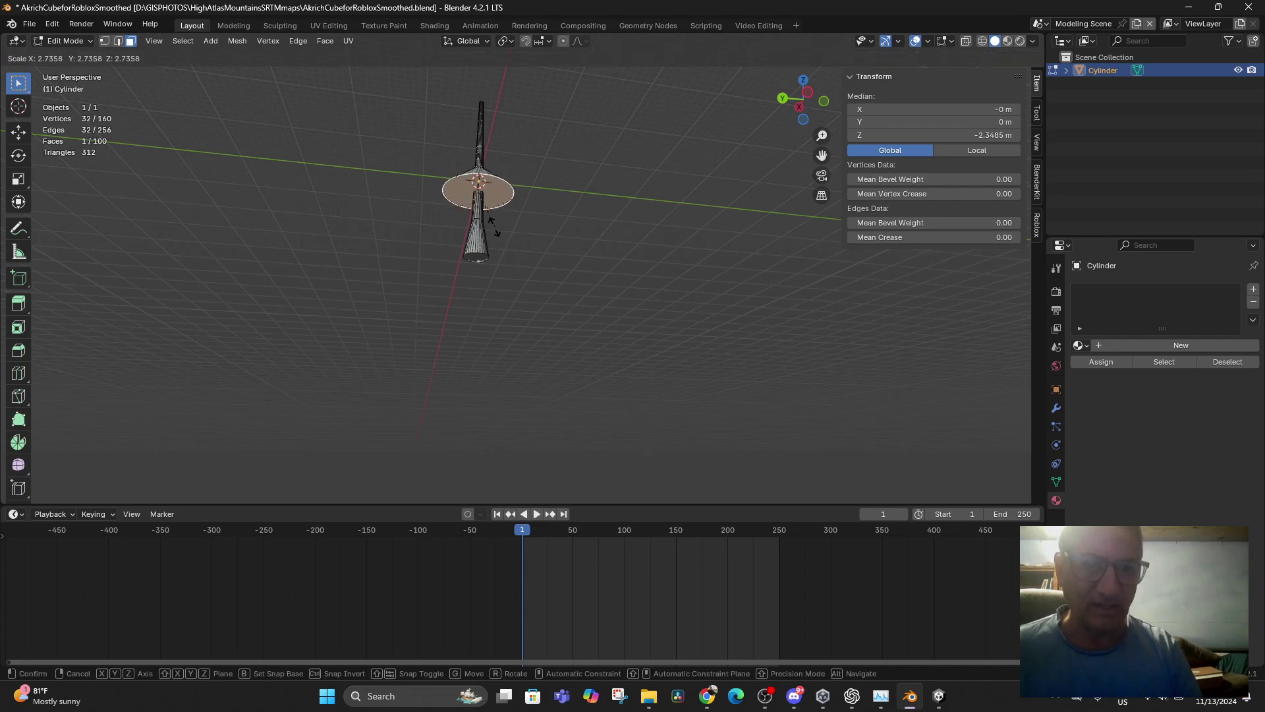
pyautogui.click(484, 219)
pyautogui.moveTo(490, 233); pyautogui.dragTo(518, 284, button='middle')
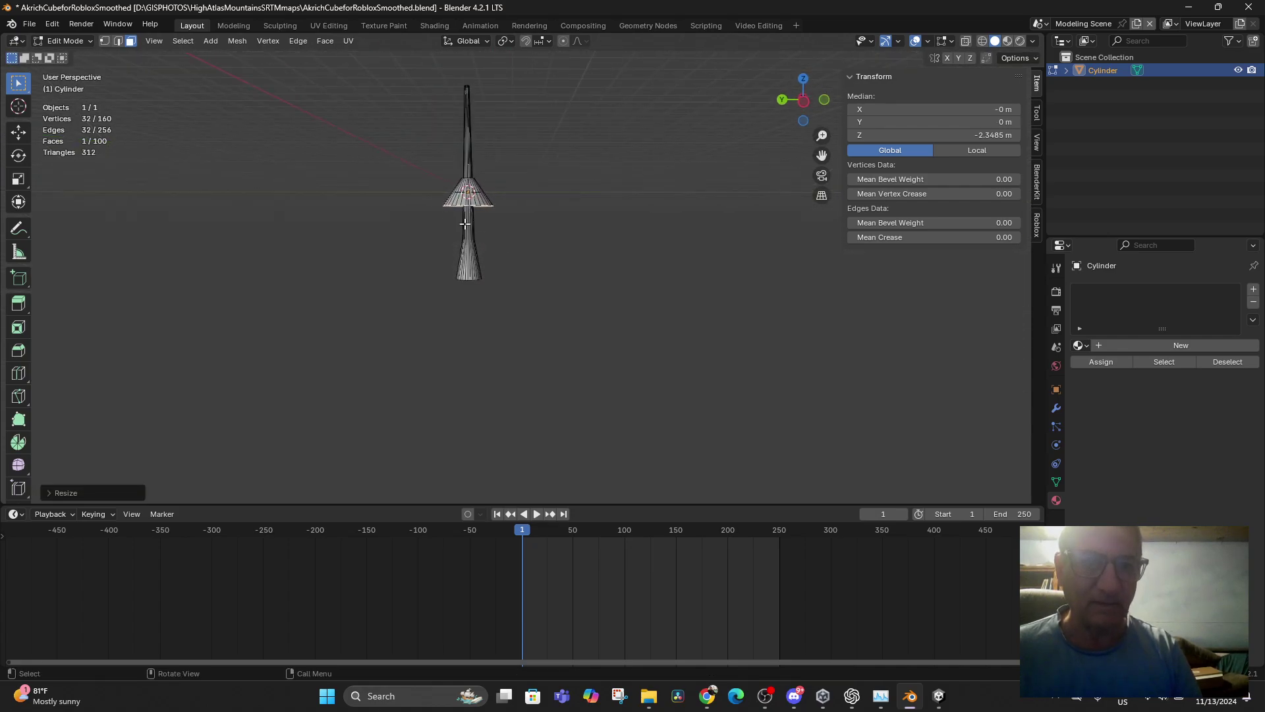
# - Select the whole linked cone section, lower it along Z to about -6.29 m and scale it up
pyautogui.moveTo(346, 164); pyautogui.dragTo(319, 169, button='middle')
pyautogui.click(183, 41)
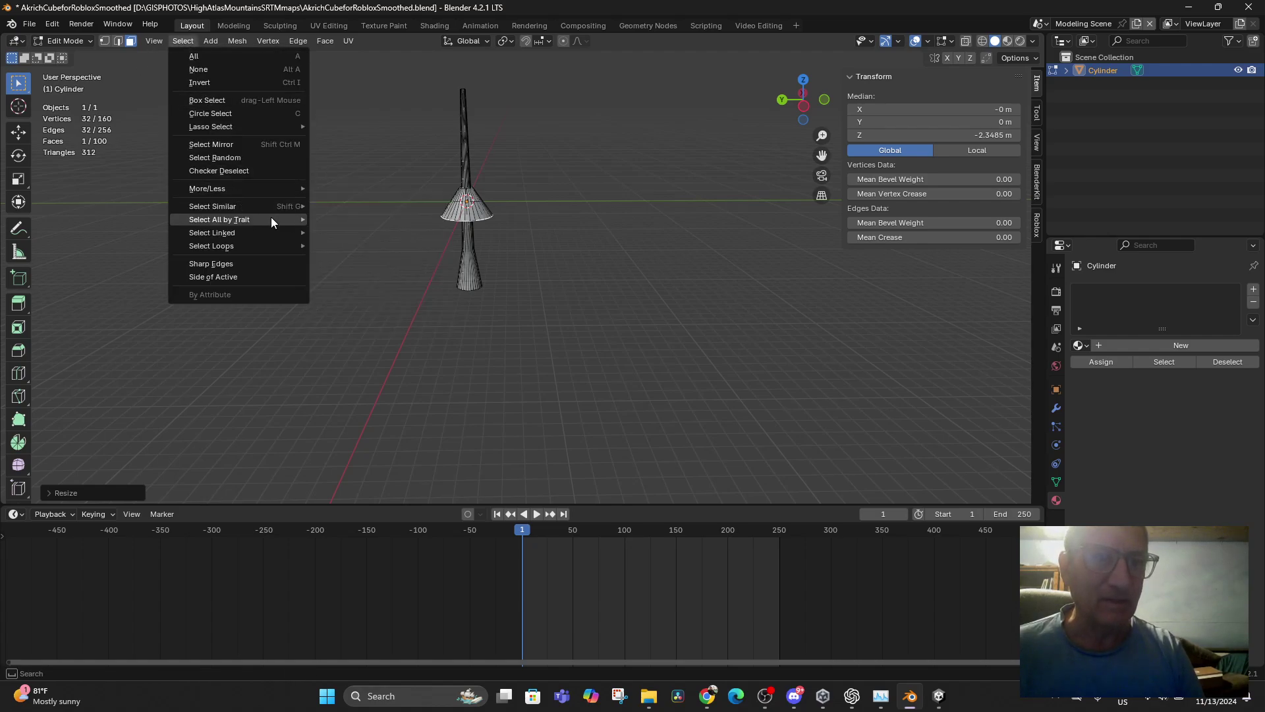
pyautogui.moveTo(252, 230)
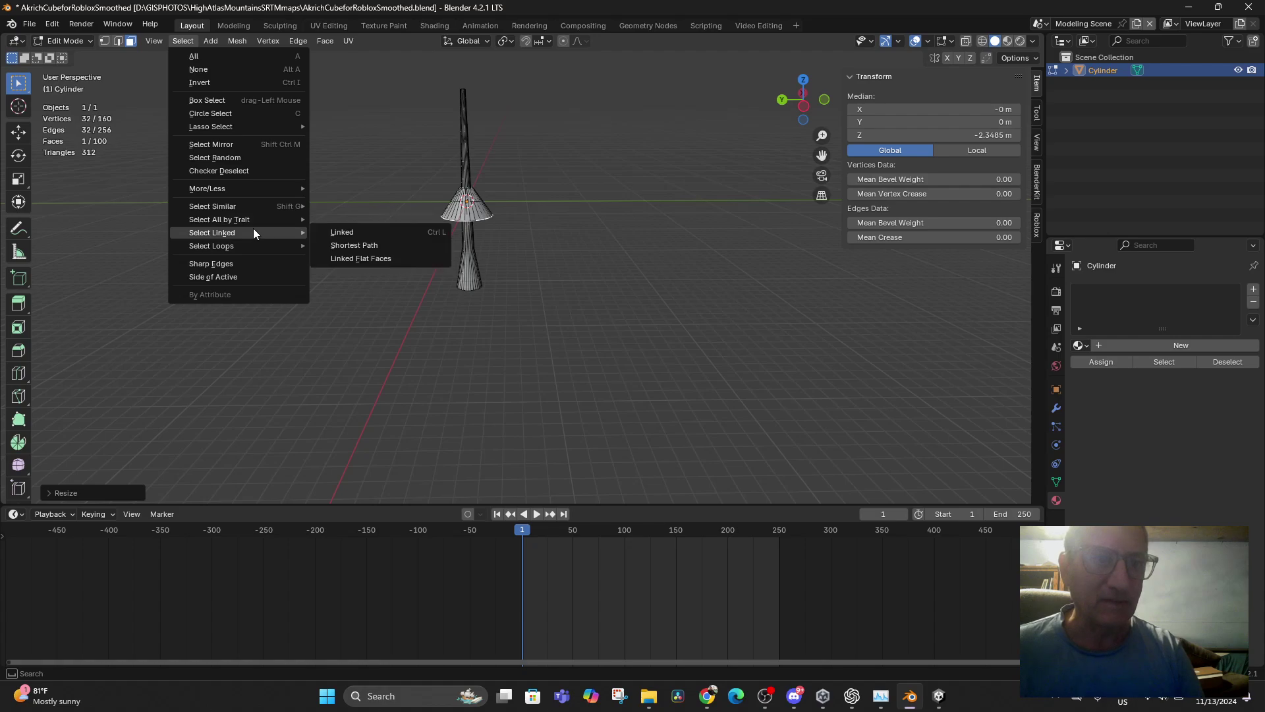
pyautogui.click(342, 232)
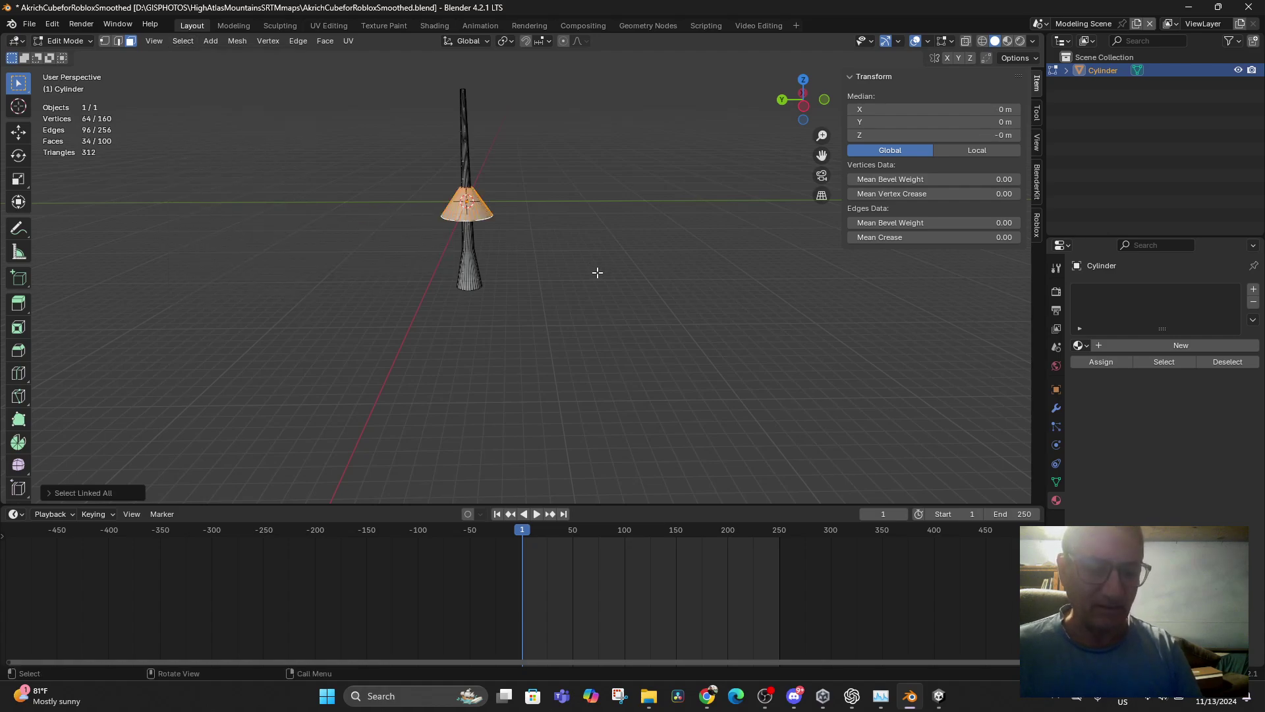
pyautogui.press('g')
pyautogui.press('z')
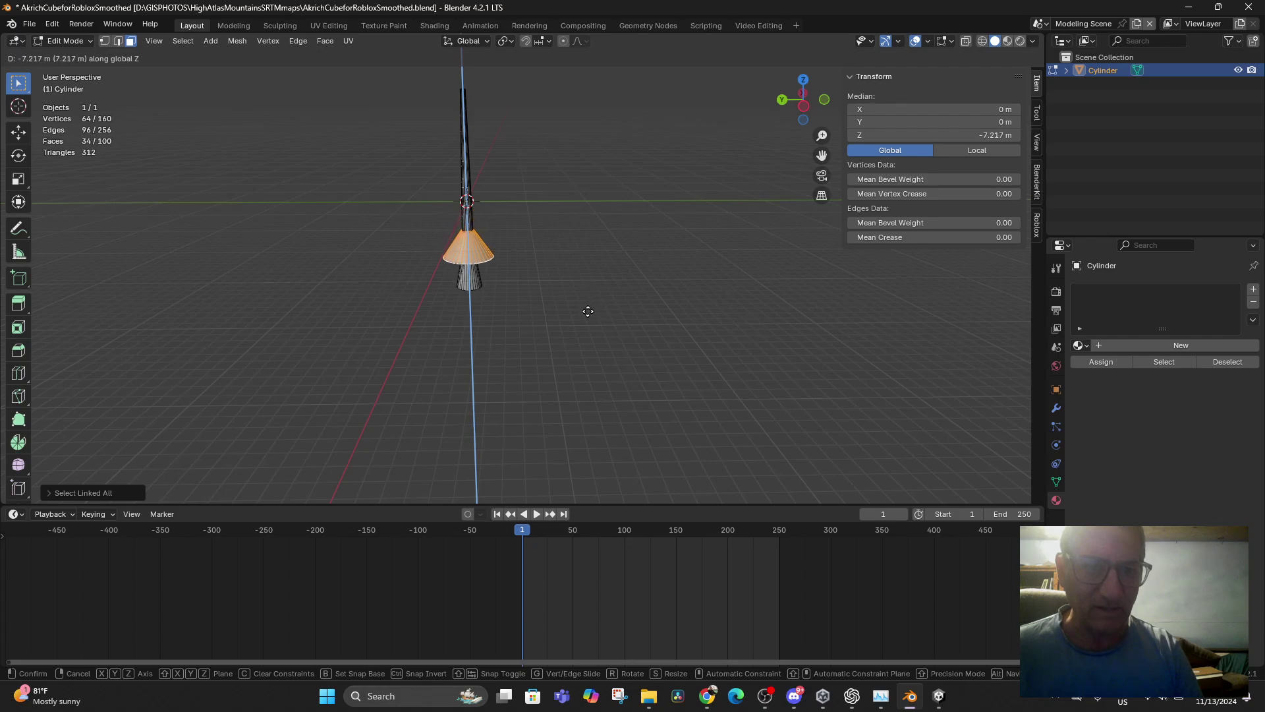
pyautogui.click(587, 303)
pyautogui.press('s')
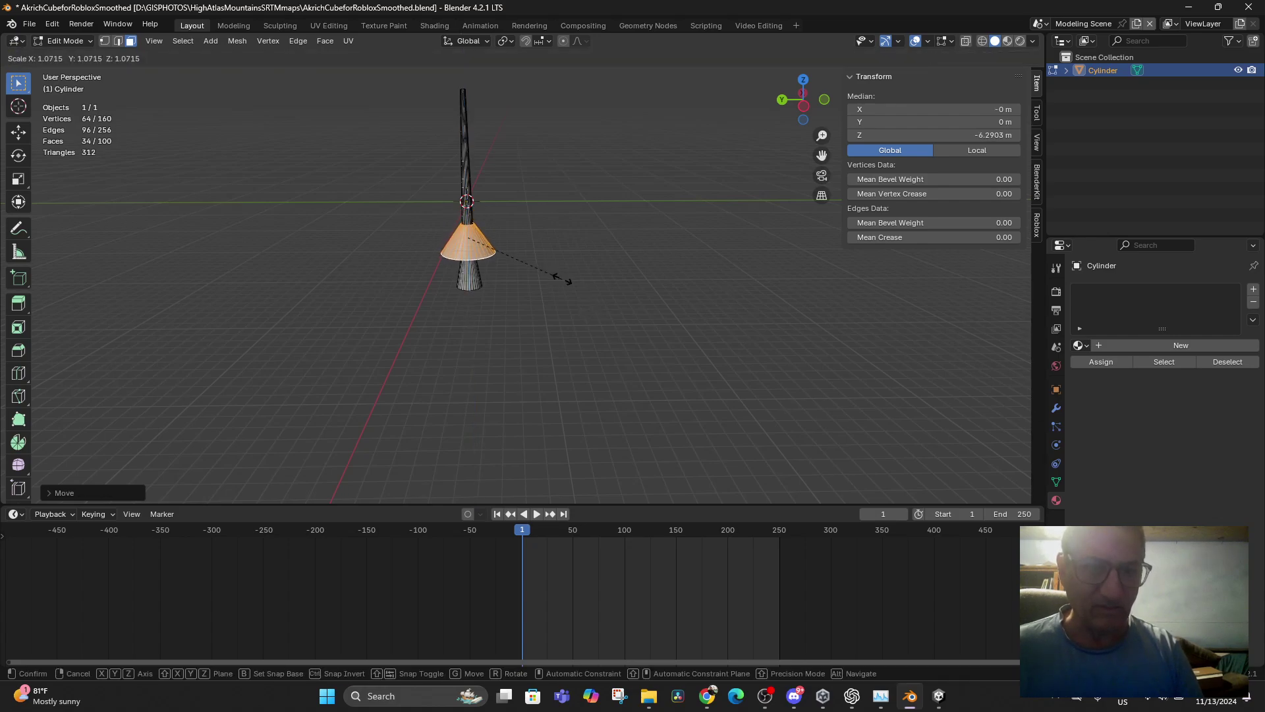
pyautogui.click(588, 284)
# - Select the cone's top face and scale it inward to about 0.73 so it fits the column
pyautogui.moveTo(440, 192); pyautogui.dragTo(468, 249, button='middle')
pyautogui.click(470, 240)
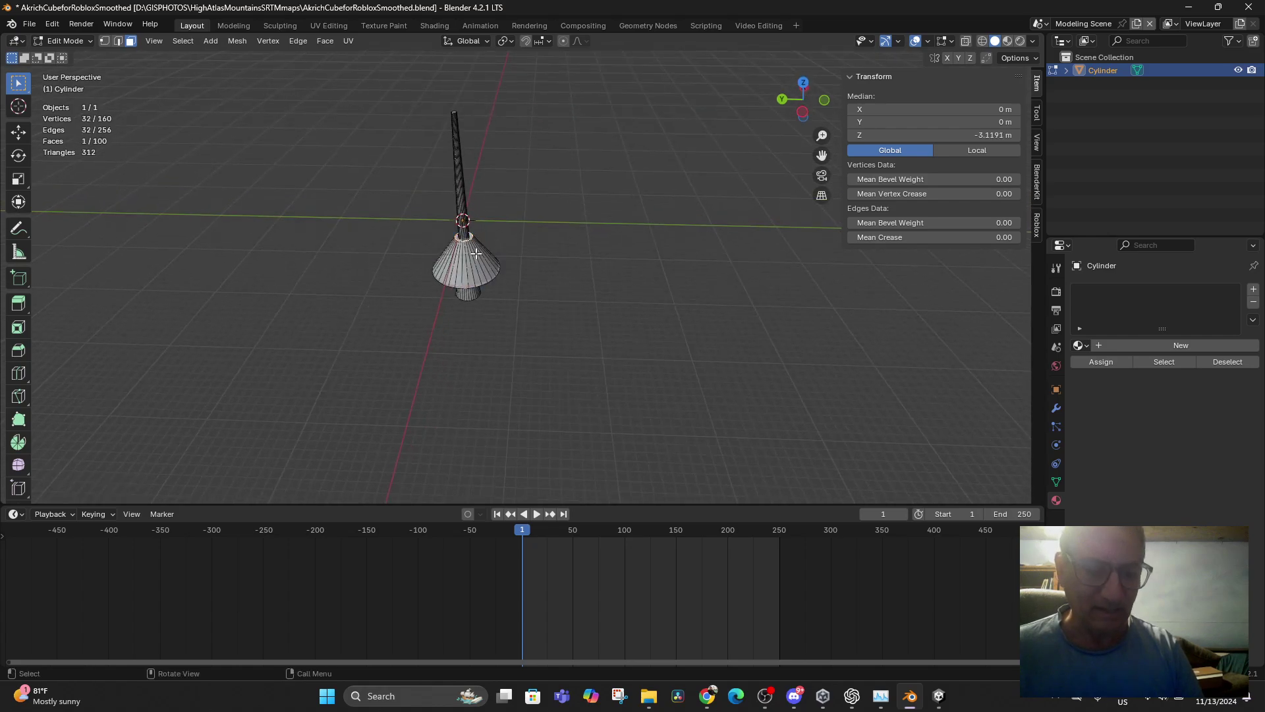
pyautogui.press('s')
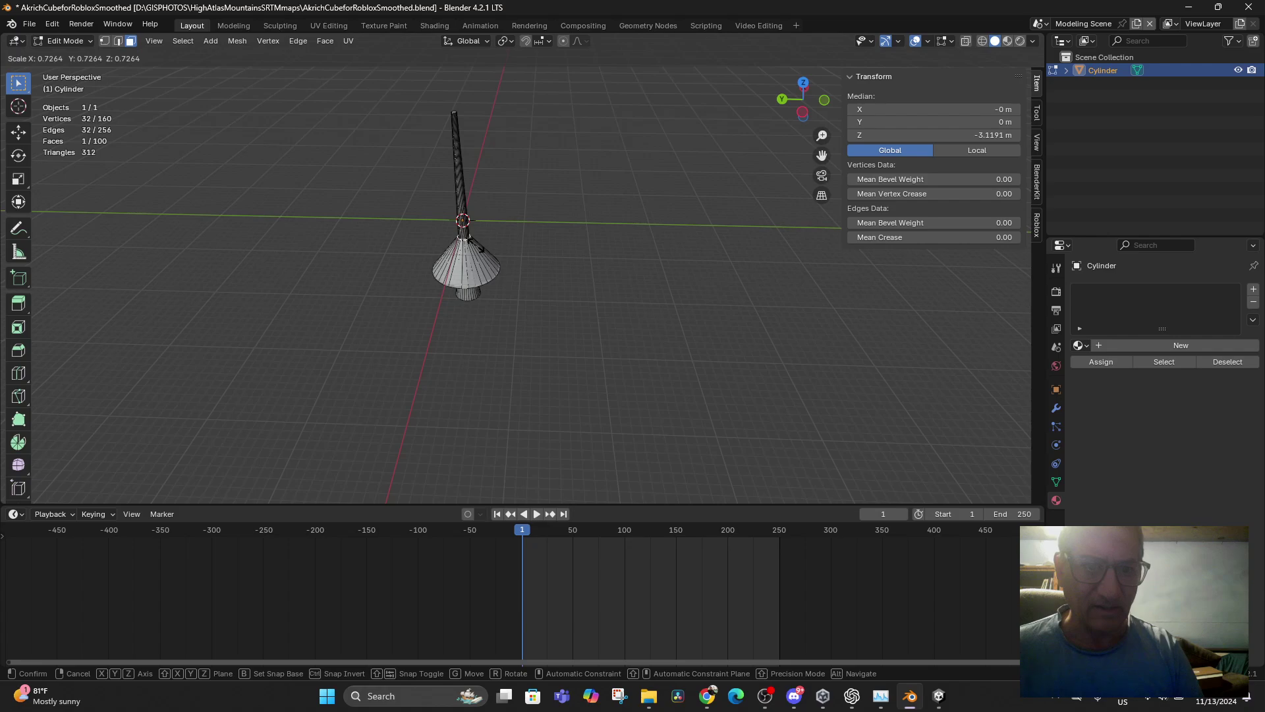
pyautogui.click(479, 247)
pyautogui.moveTo(479, 247); pyautogui.dragTo(473, 247, button='middle')
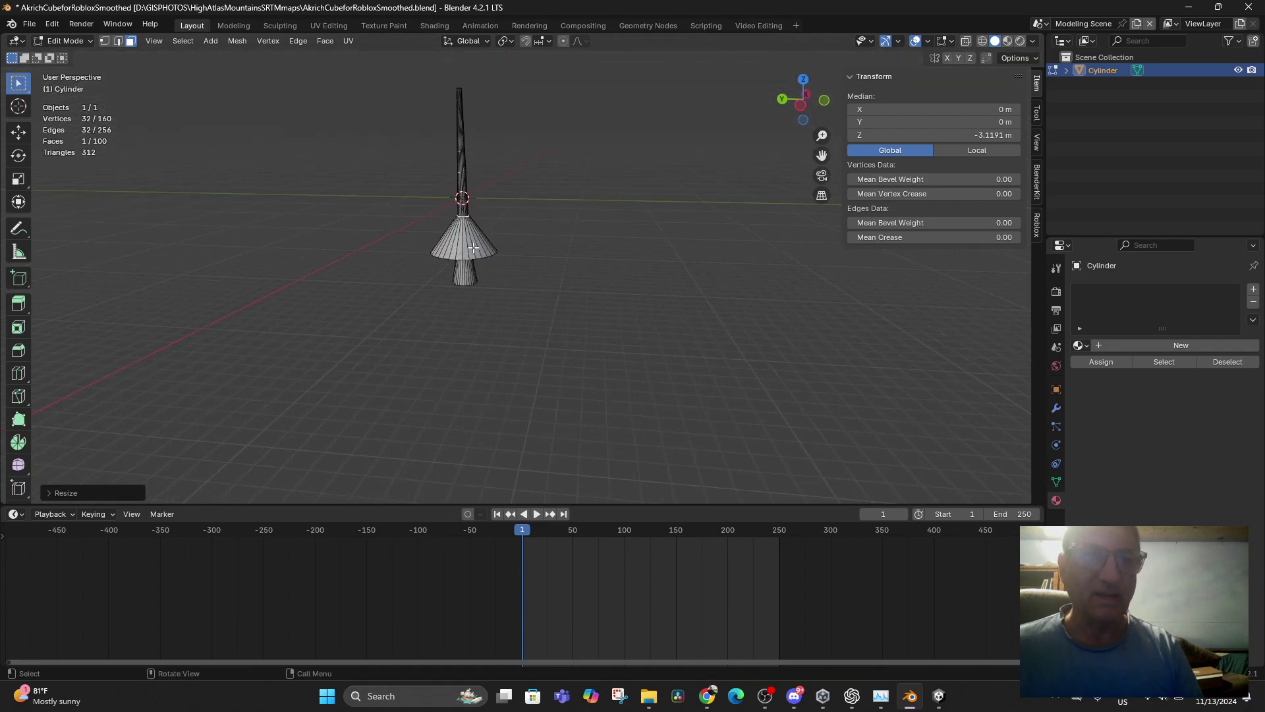
# - Select the whole linked cone, duplicate it up along Z to about -1.81 m and scale the copy down slightly
pyautogui.click(474, 247)
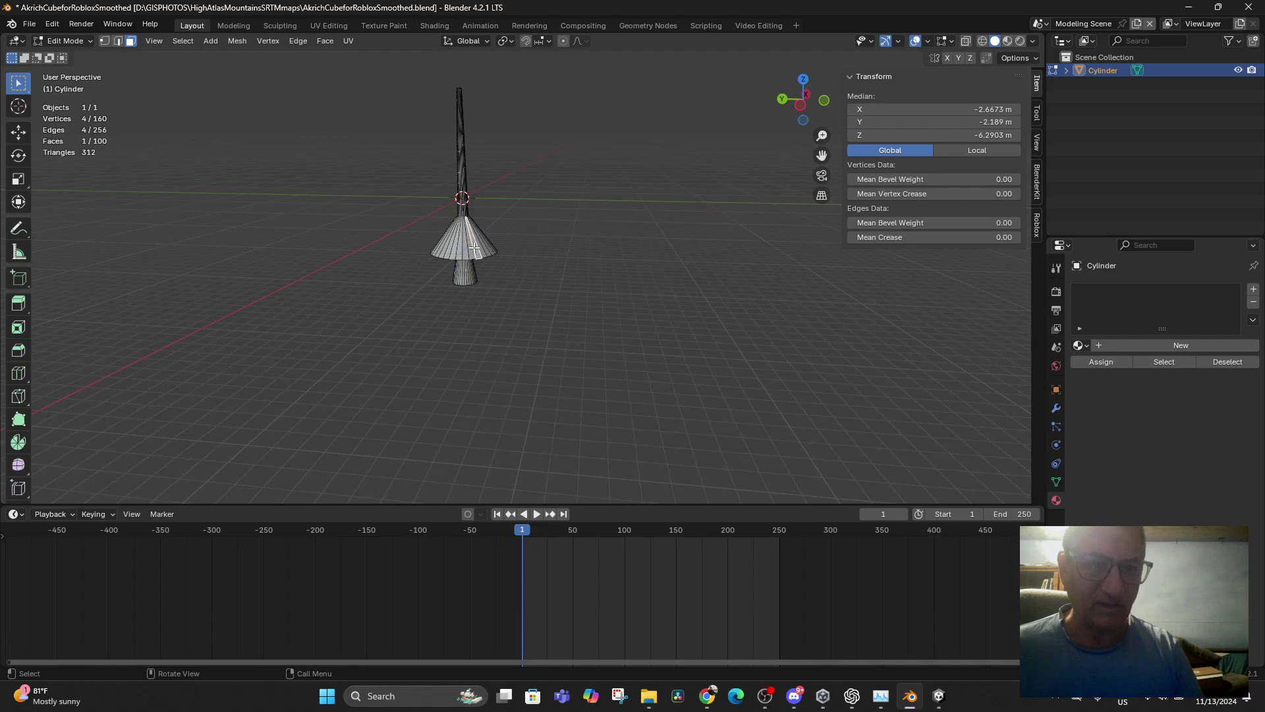
pyautogui.press('s')
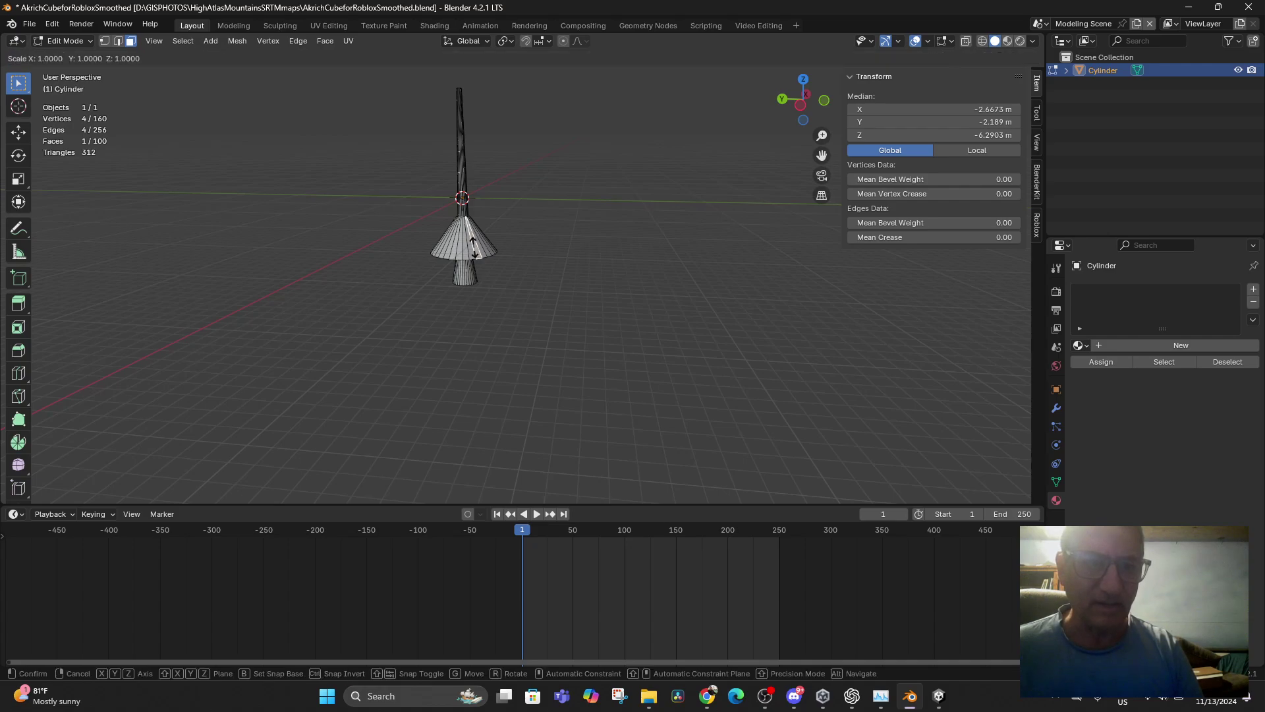
pyautogui.click(473, 247)
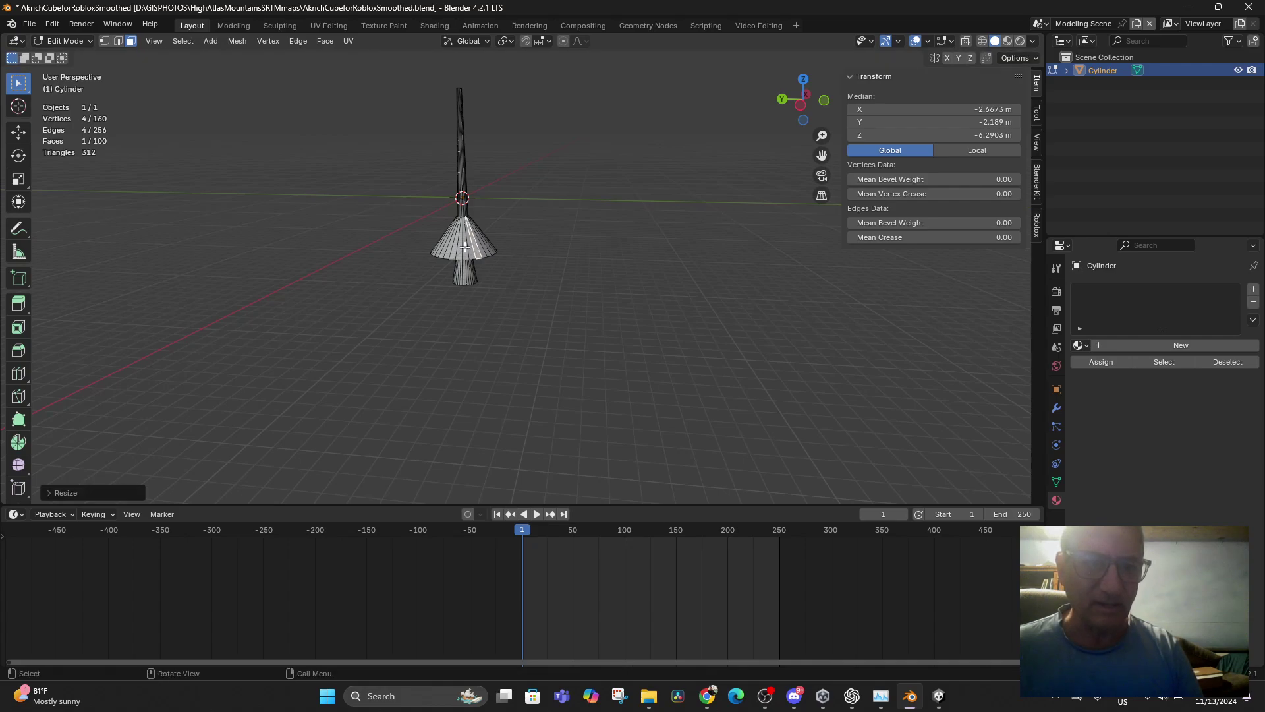
pyautogui.click(171, 43)
pyautogui.moveTo(255, 242)
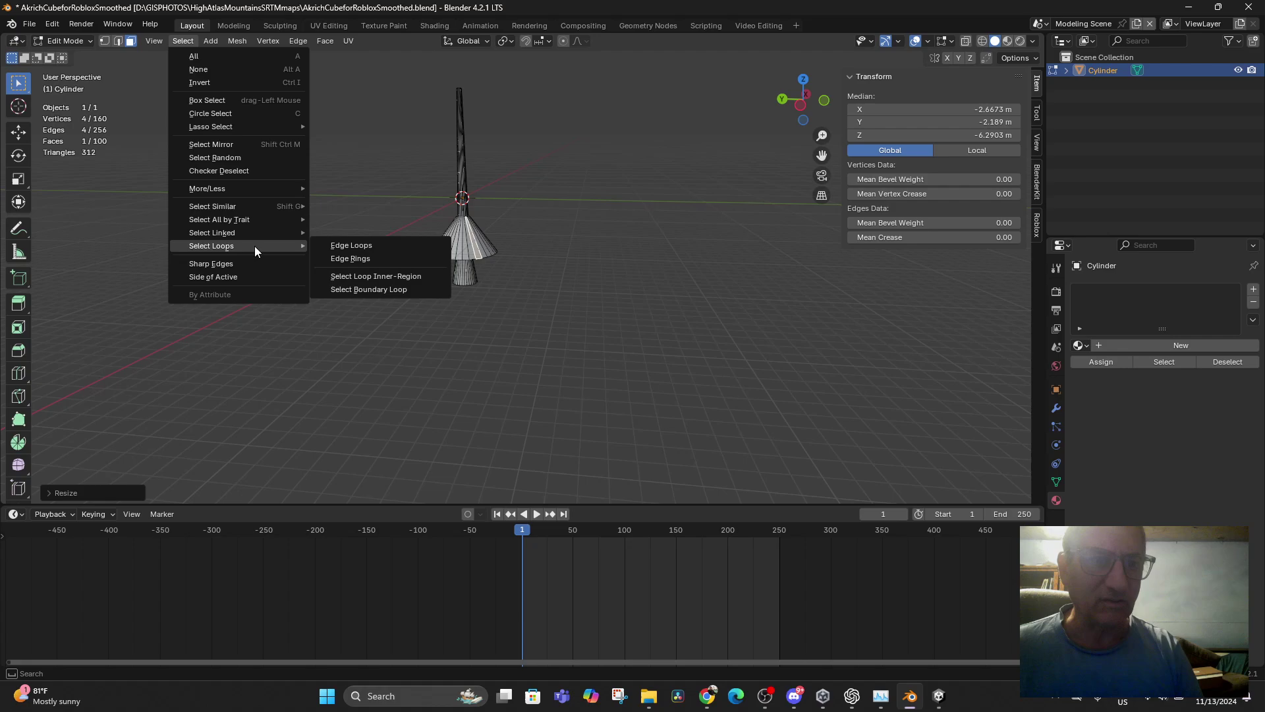
pyautogui.click(354, 232)
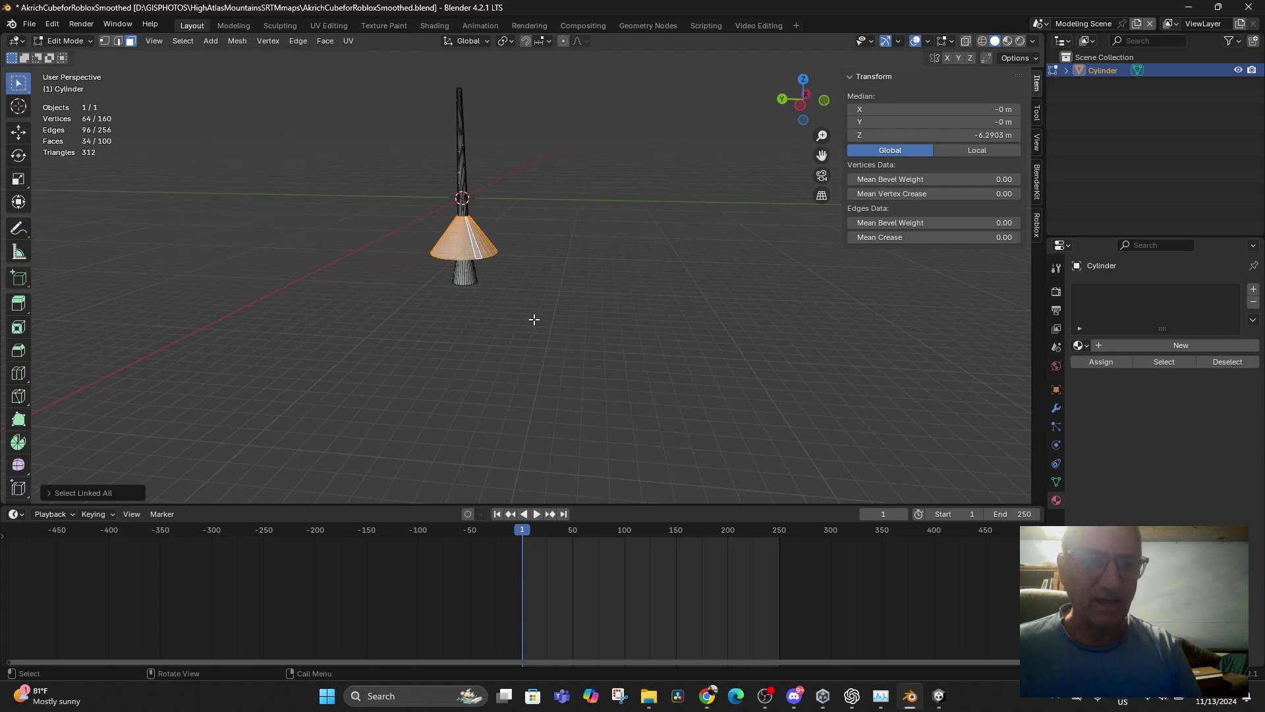
pyautogui.hotkey('shift', 'd')
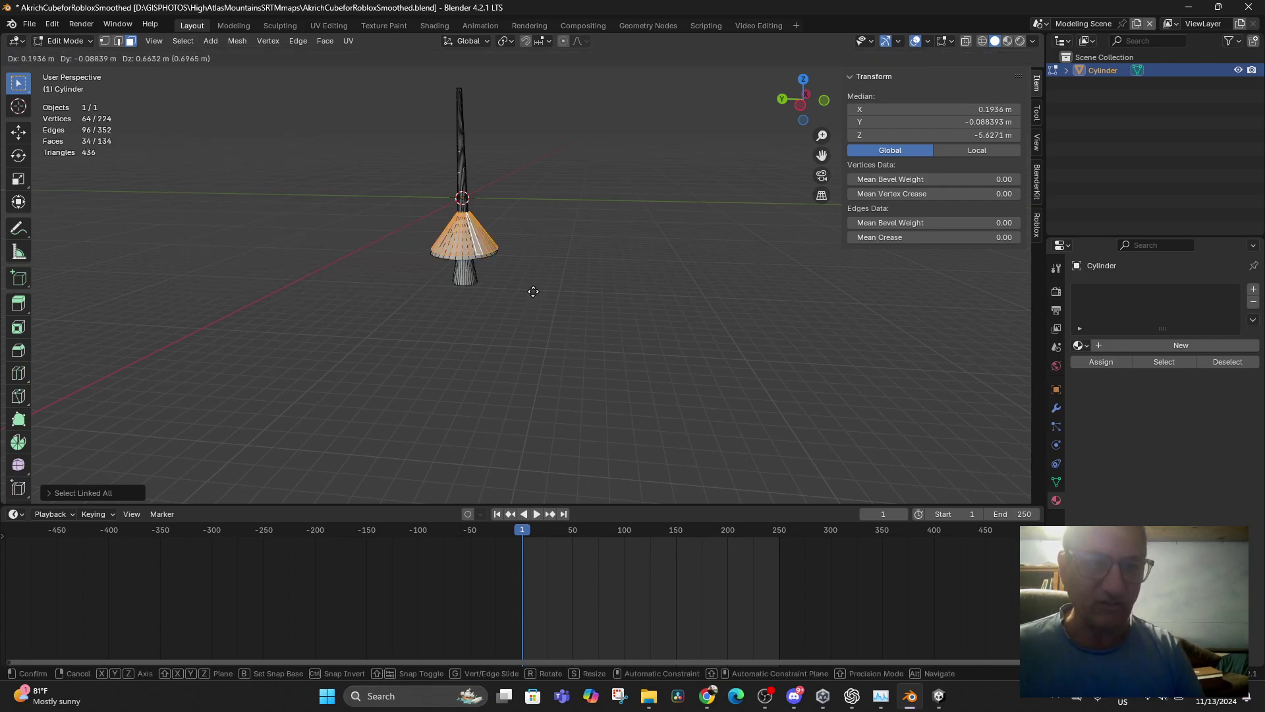
pyautogui.press('z')
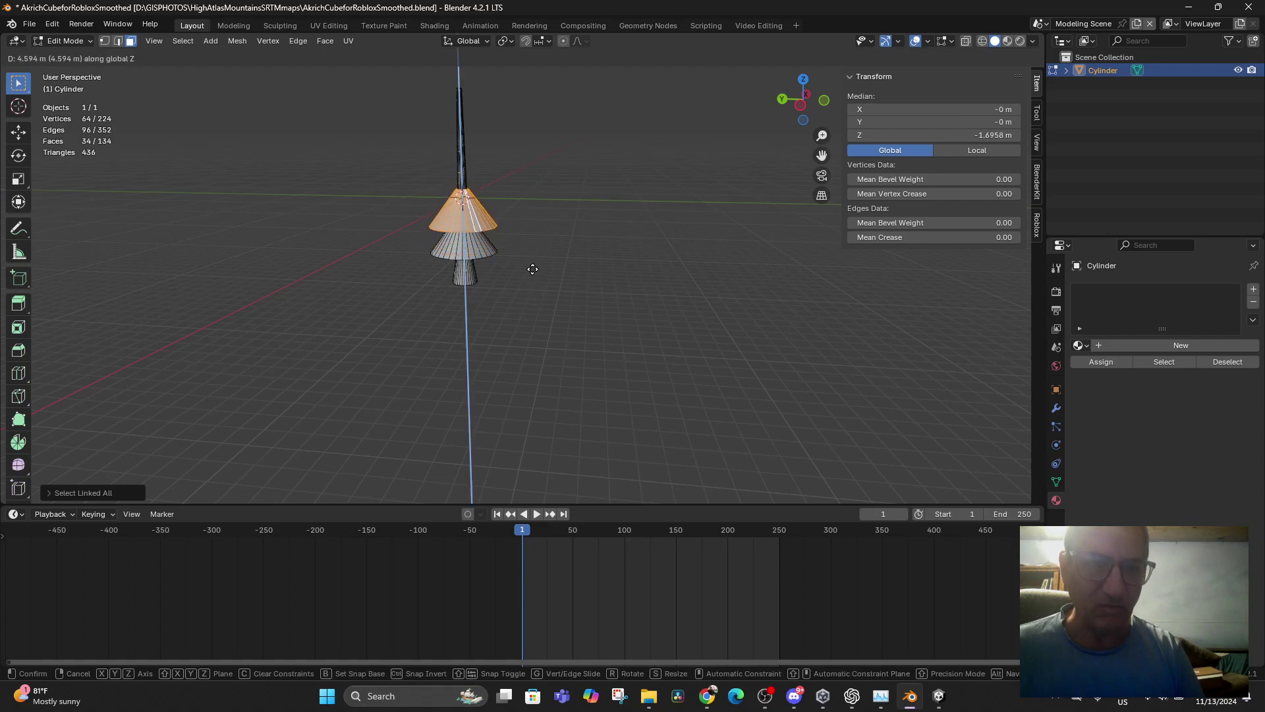
pyautogui.click(532, 269)
pyautogui.press('s')
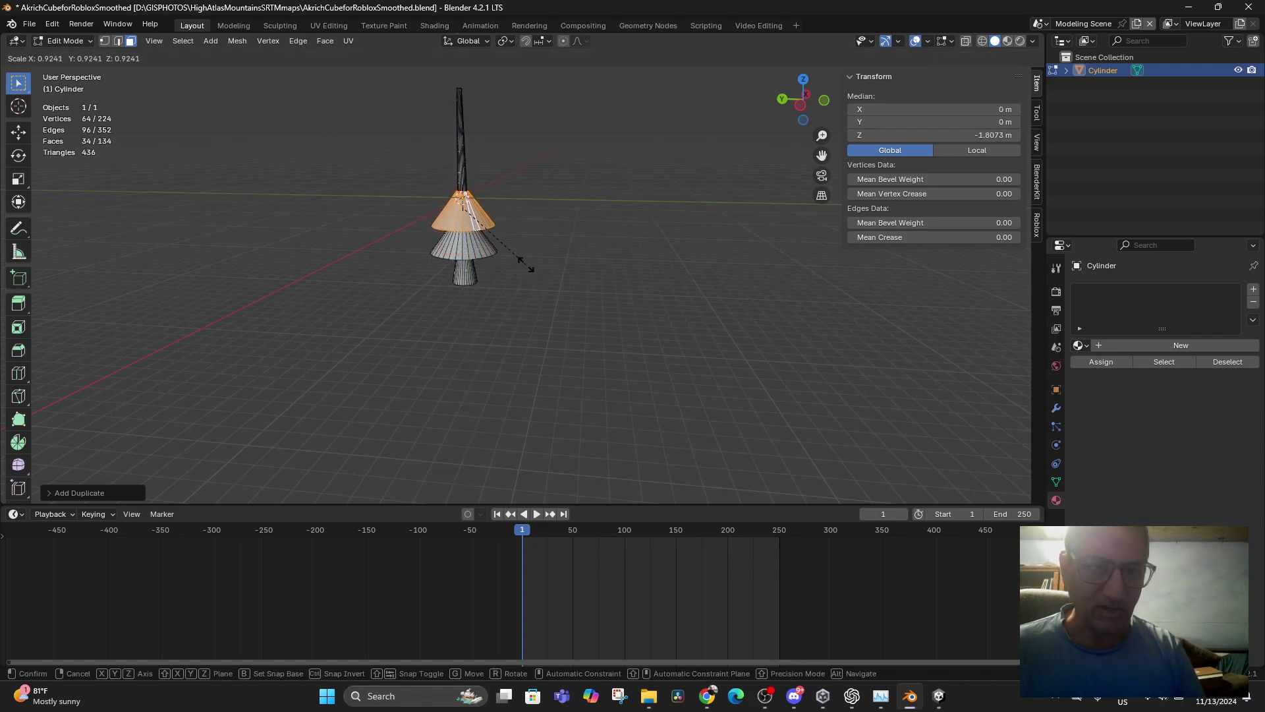
pyautogui.click(527, 265)
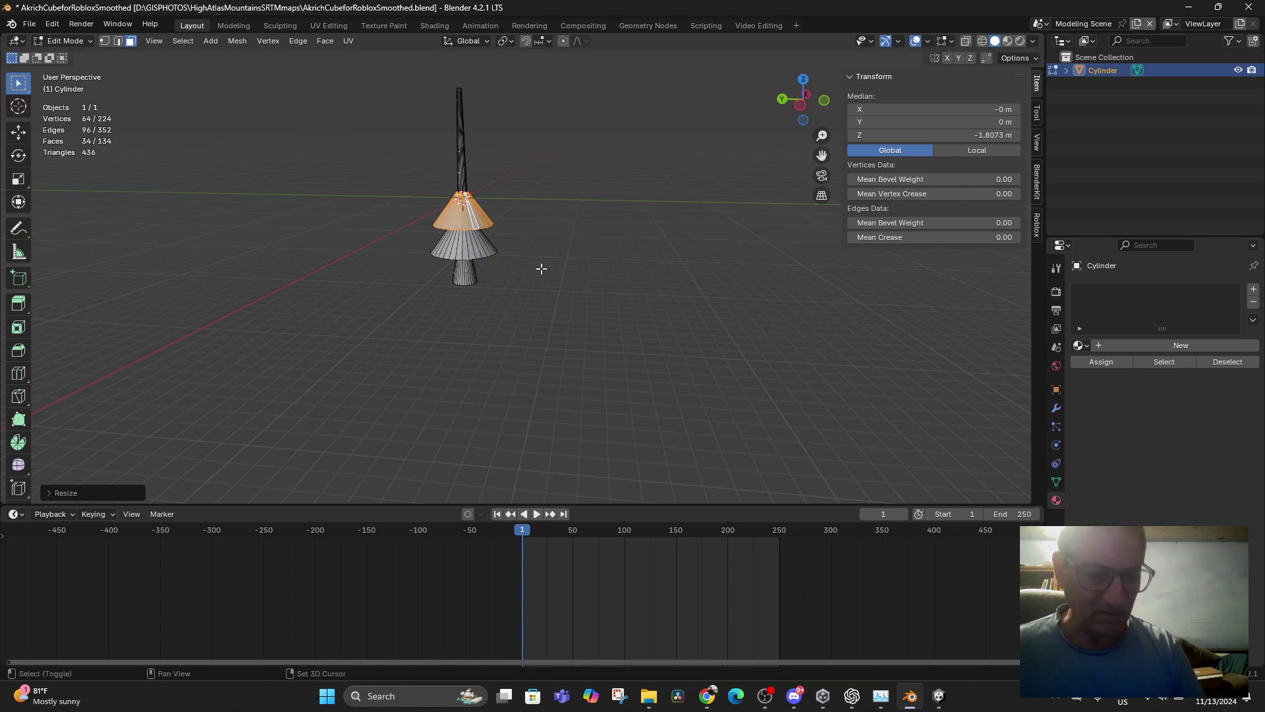
# - Duplicate the second cone tier up along Z to about 2.77 m and scale the copy down
pyautogui.hotkey('shift', 'd')
pyautogui.press('z')
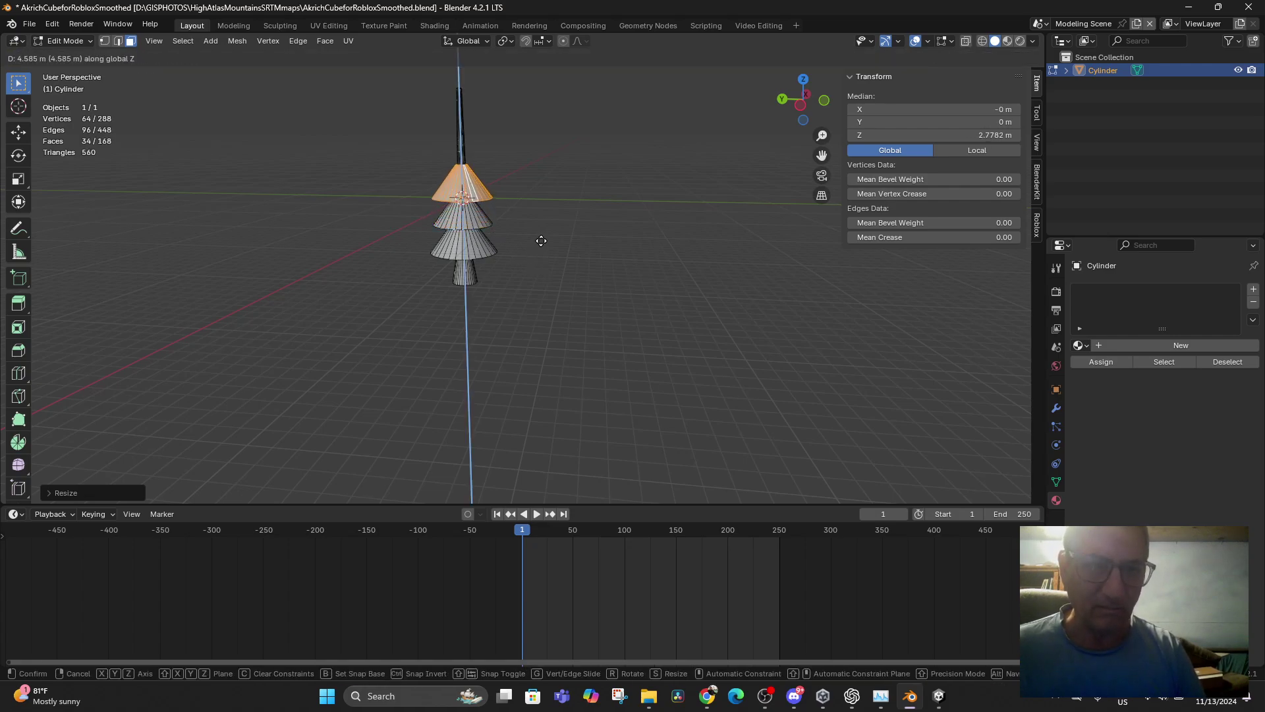
pyautogui.click(546, 241)
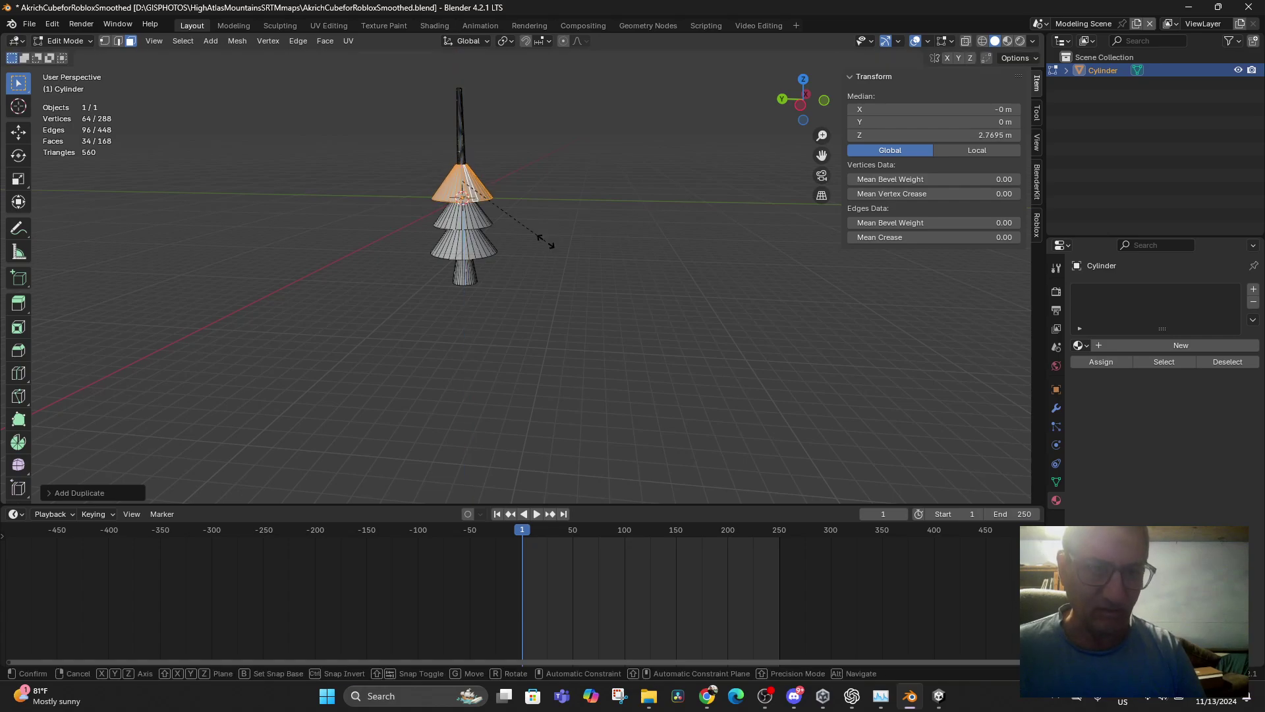
pyautogui.press('s')
pyautogui.click(533, 242)
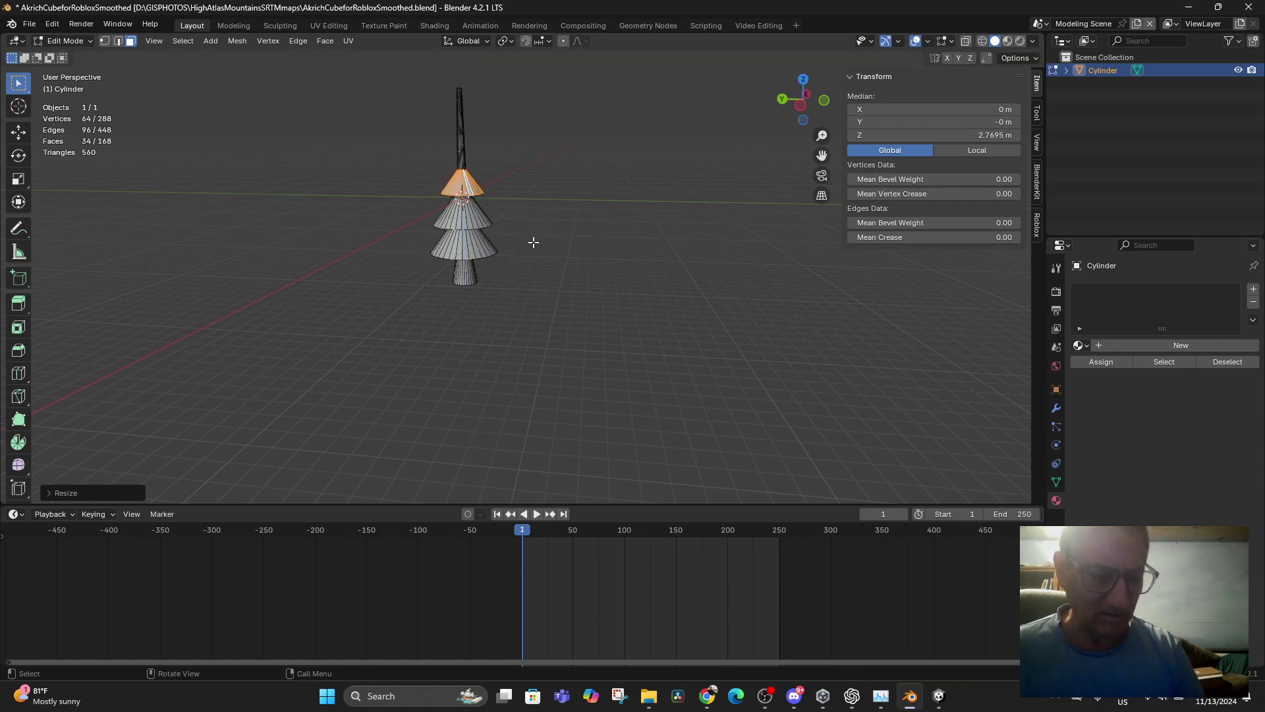
# - Duplicate the third cone tier up along Z to about 6.69 m and scale the copy down
pyautogui.hotkey('shift', 'd')
pyautogui.press('z')
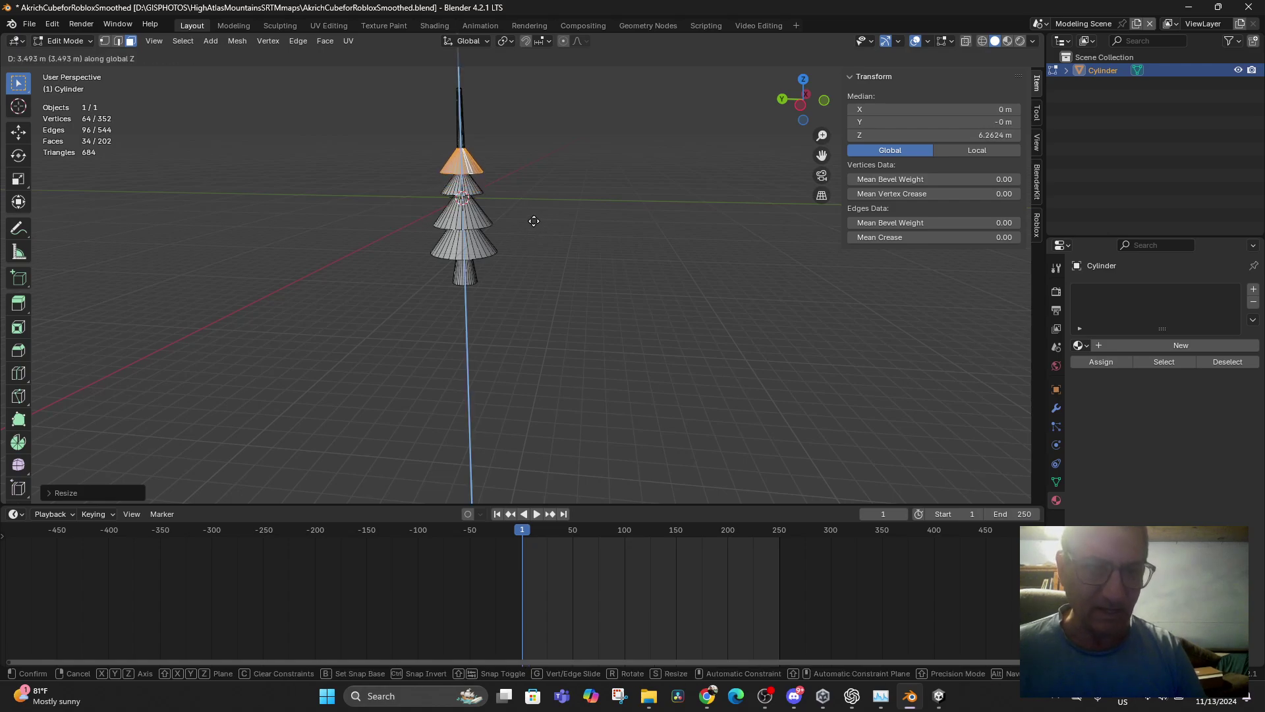
pyautogui.click(534, 218)
pyautogui.press('s')
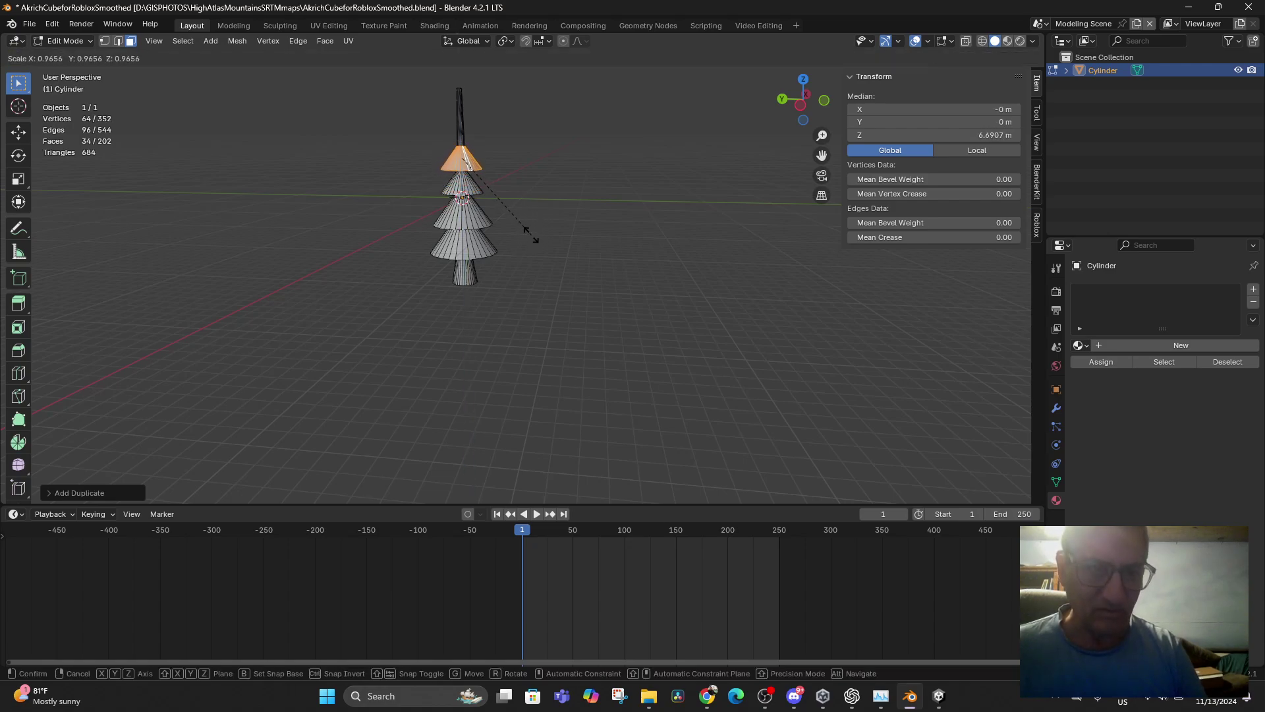
pyautogui.click(520, 223)
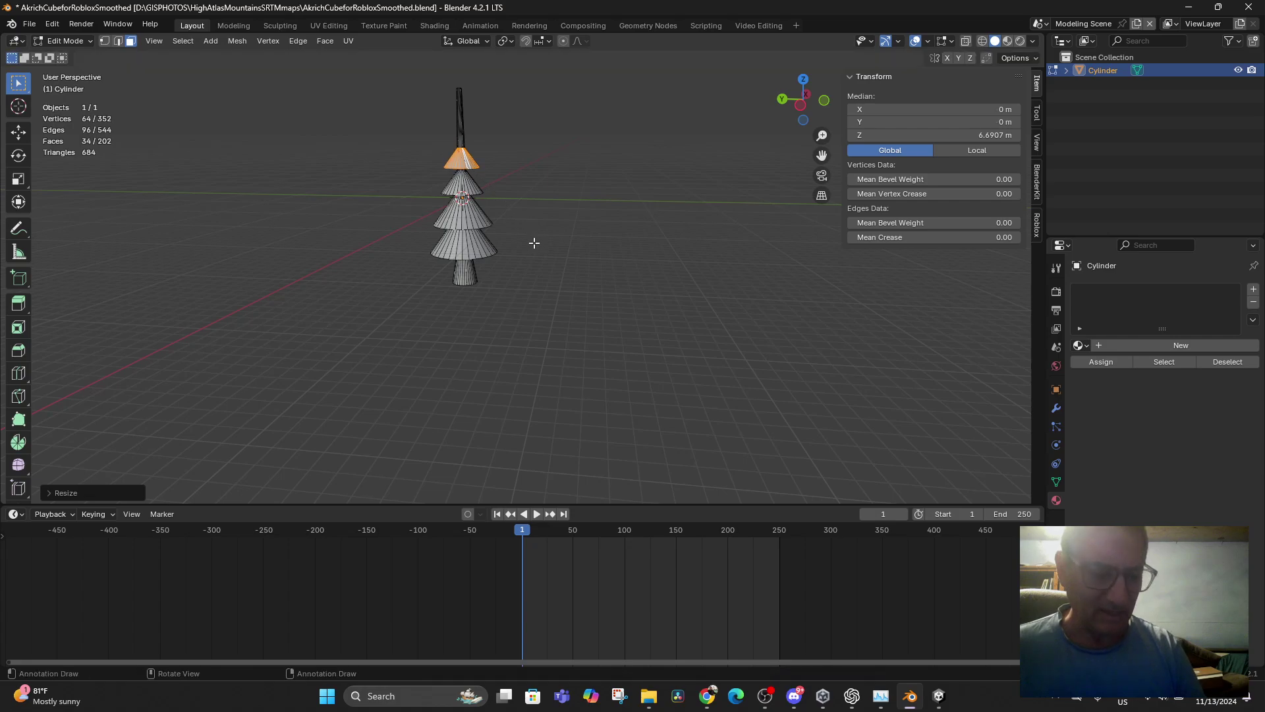
# - Duplicate the fourth cone tier, raise the copy along Z to about 10.1 m and scale it to about 0.79
pyautogui.hotkey('shift', 'd')
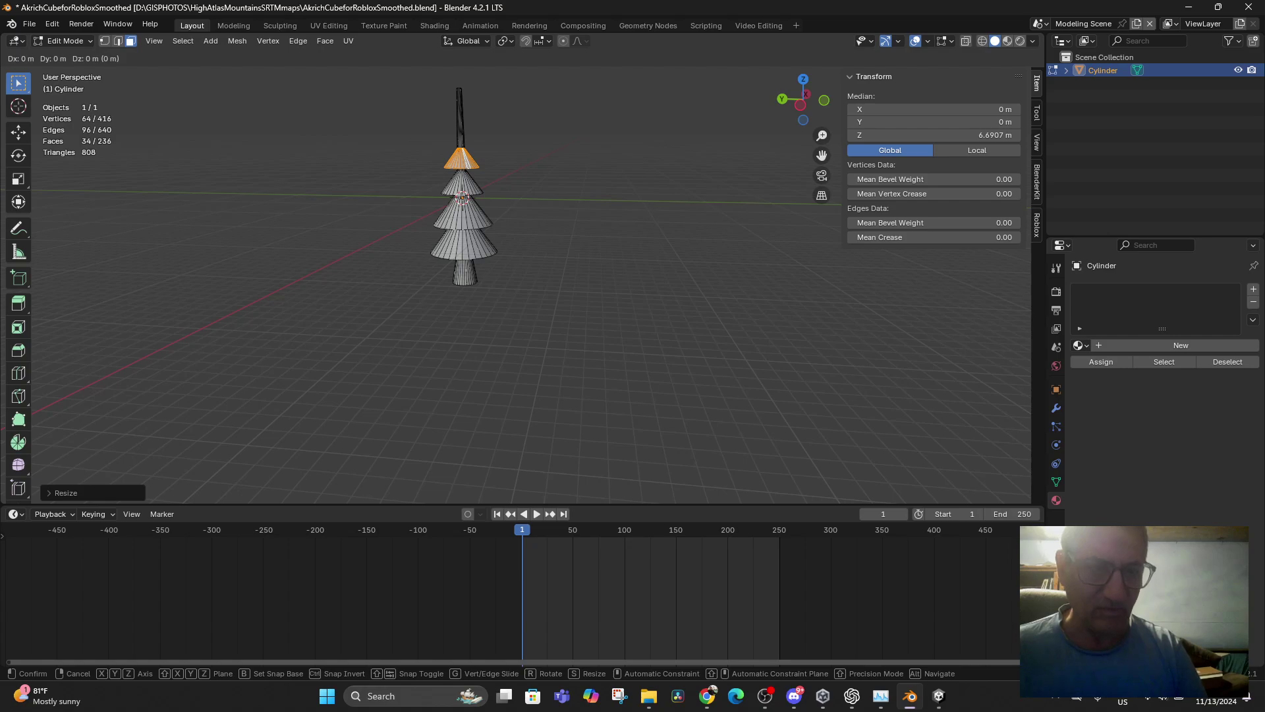
pyautogui.rightClick(534, 232)
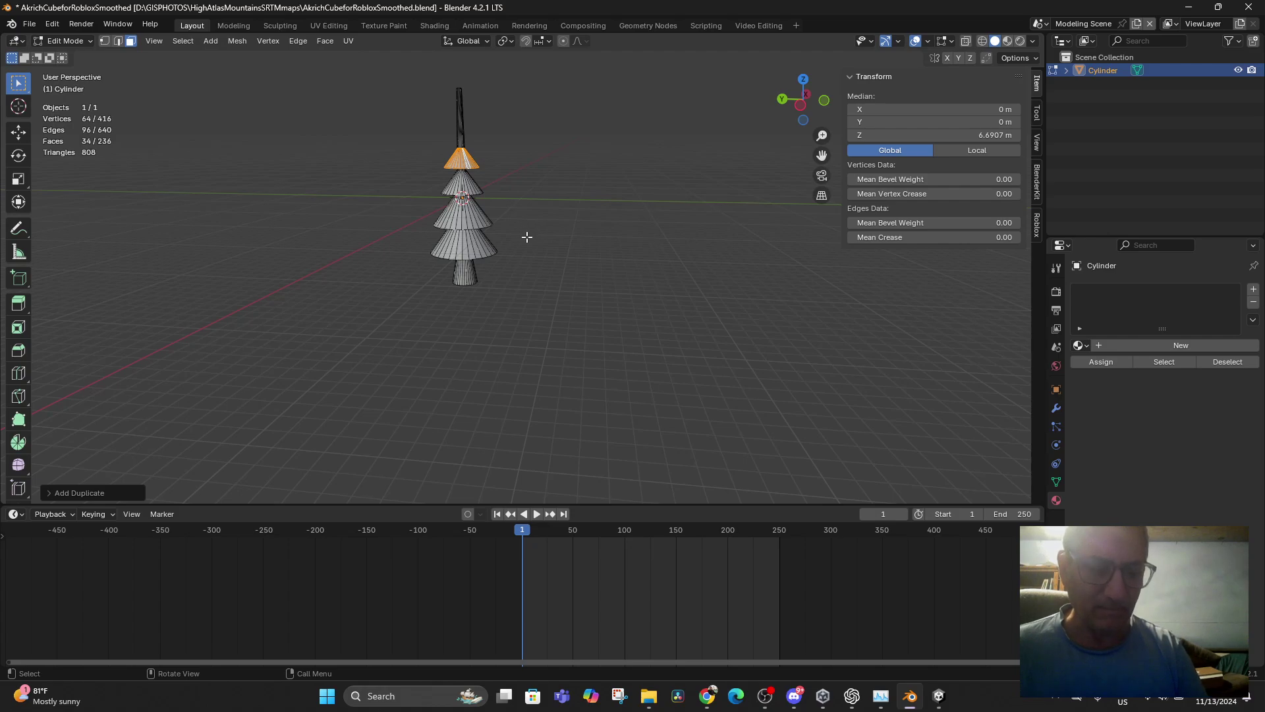
pyautogui.press('g')
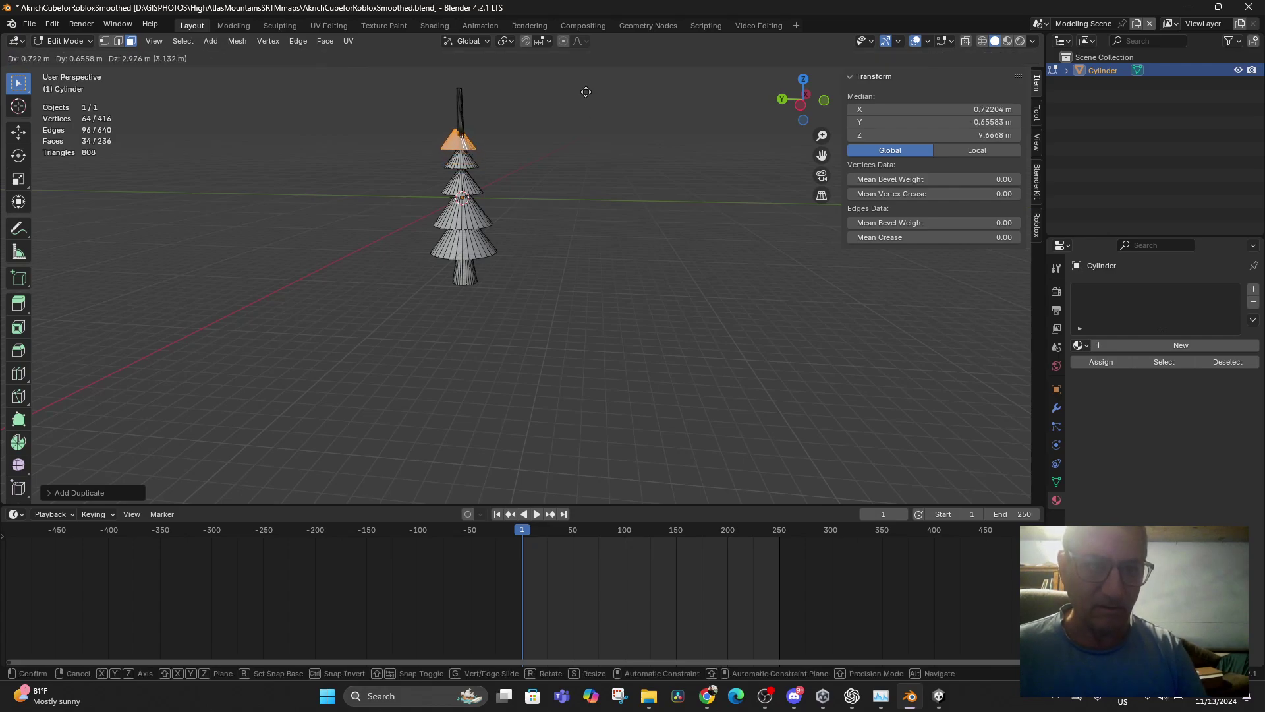
pyautogui.press('z')
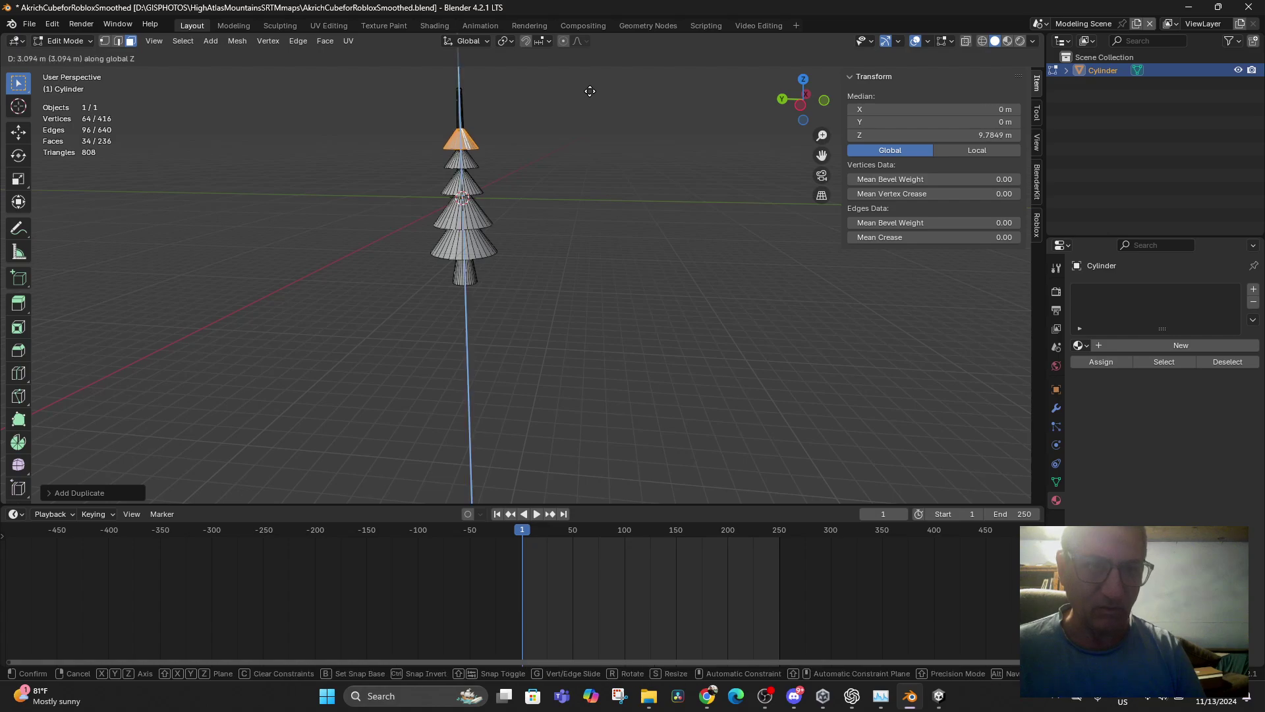
pyautogui.click(593, 90)
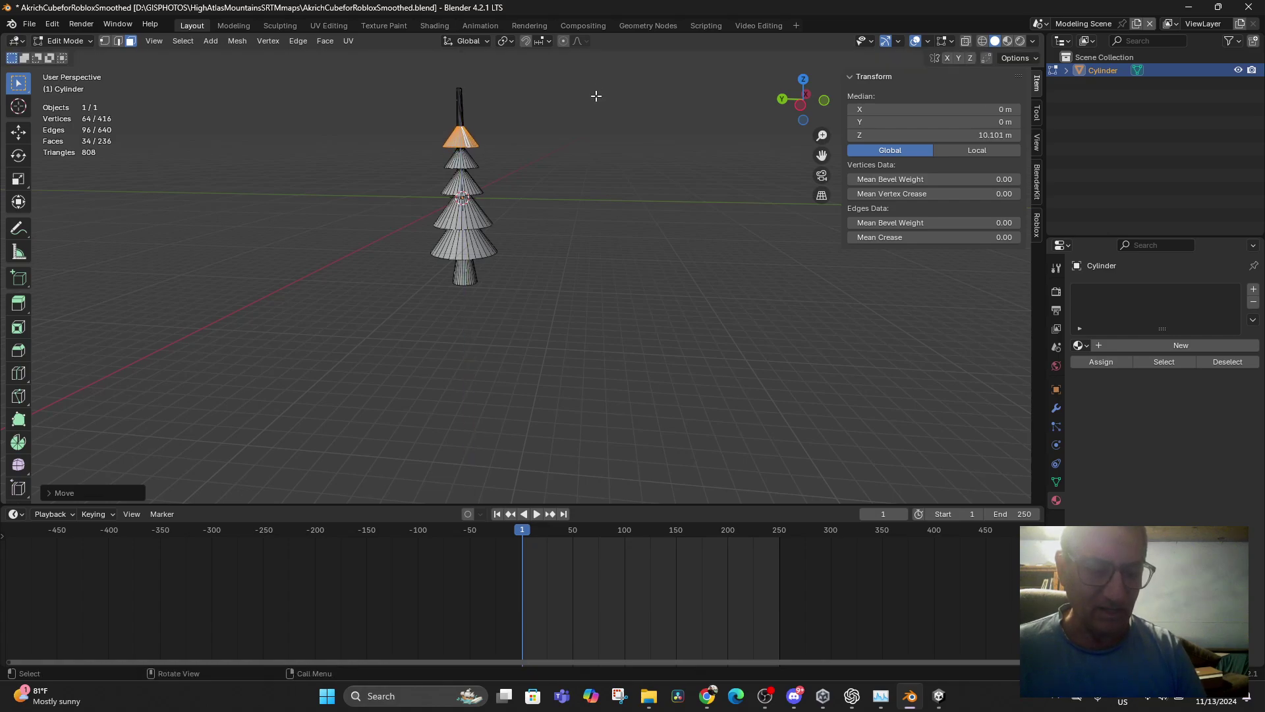
pyautogui.press('s')
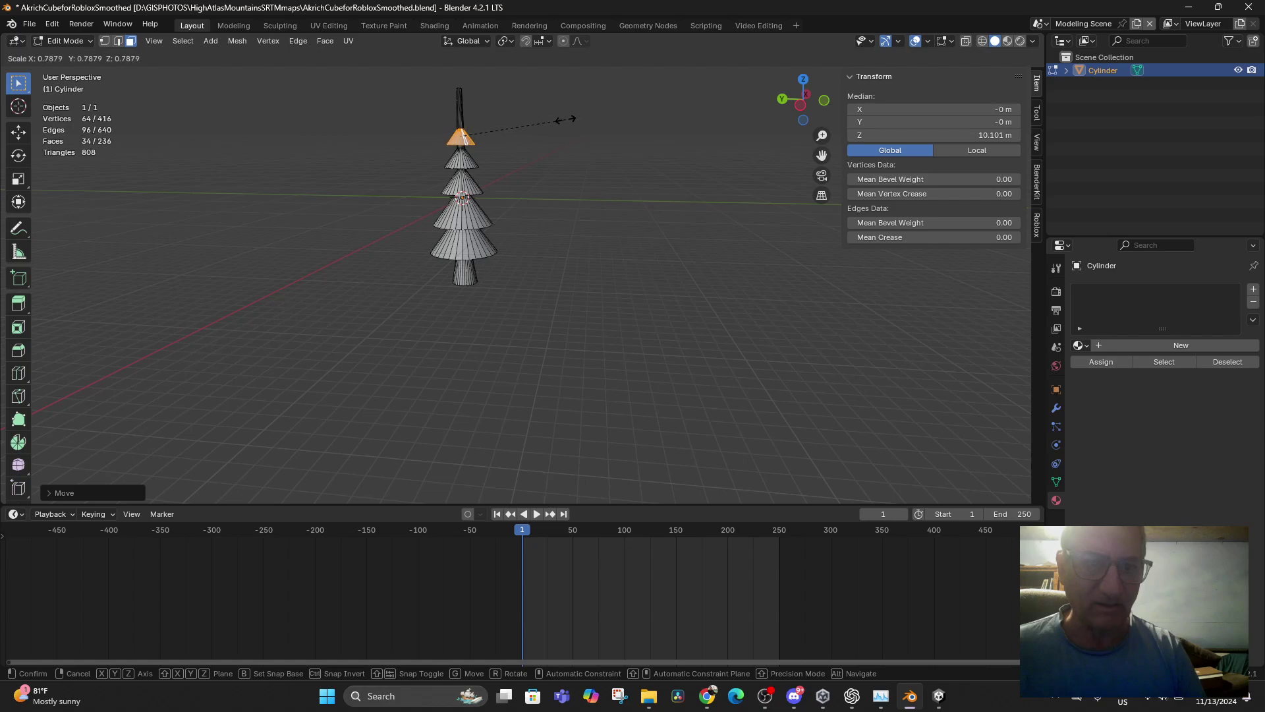
pyautogui.click(565, 120)
# - Duplicate the fifth cone tier up along Z to about 12.3 m
pyautogui.hotkey('shift', 'd')
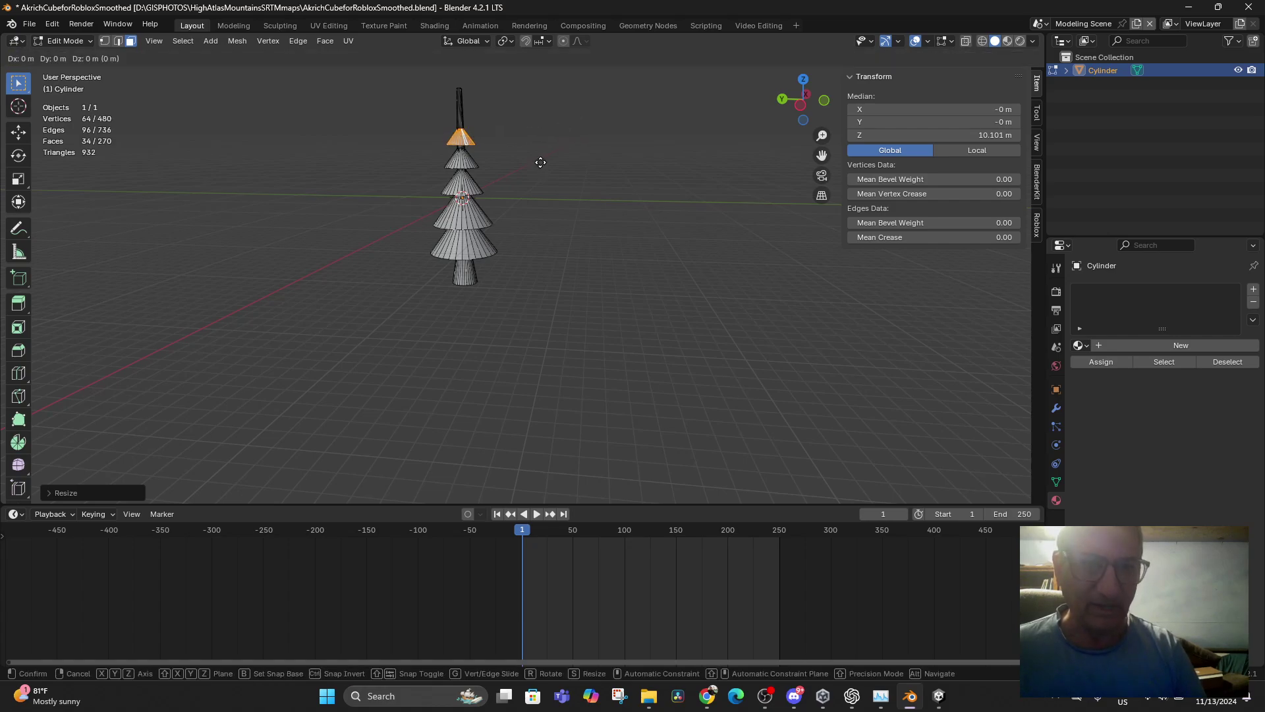
pyautogui.press('z')
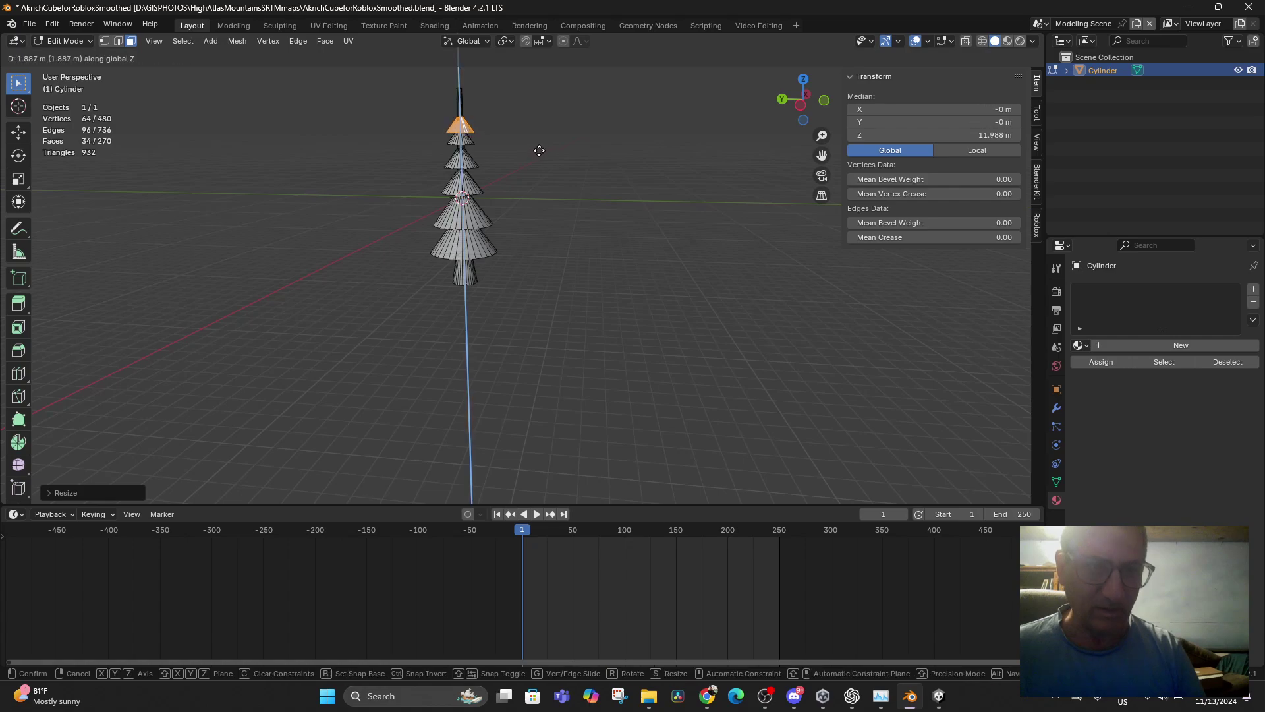
pyautogui.click(543, 149)
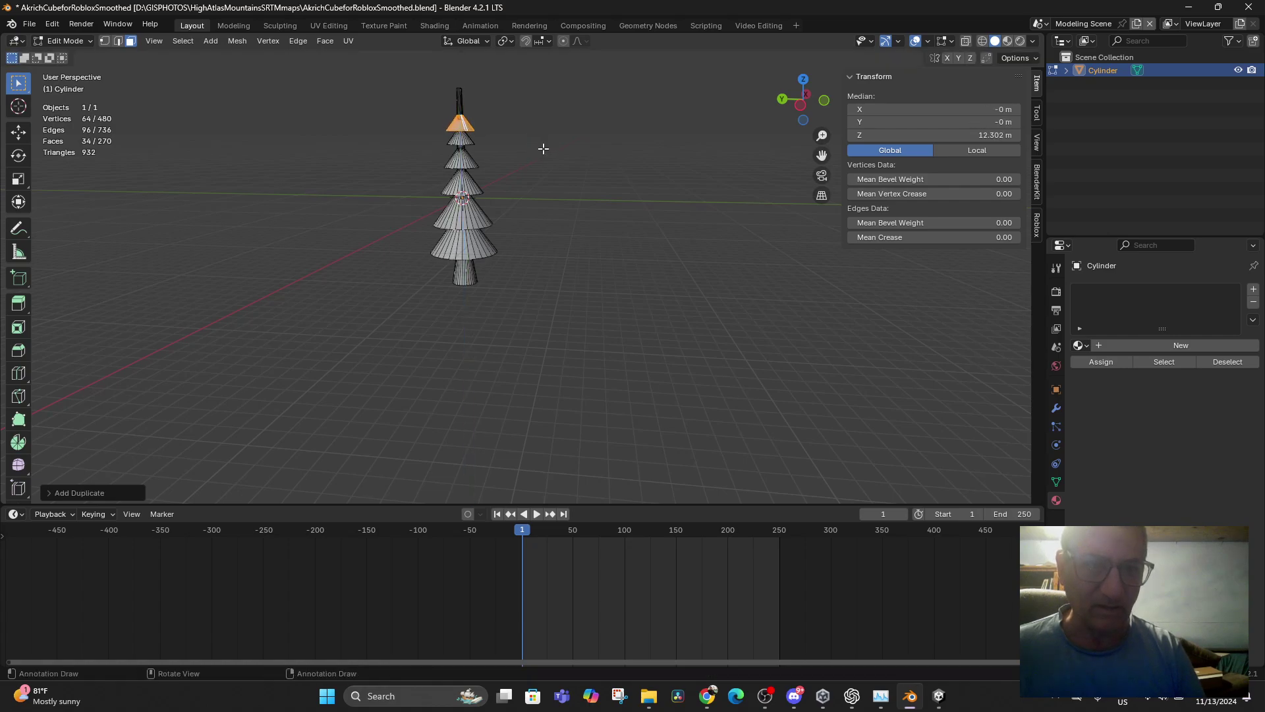
# - Scale the sixth cone tier down and add a smaller copy of it above, raised along Z to about 13.96 m
pyautogui.press('s')
pyautogui.click(521, 143)
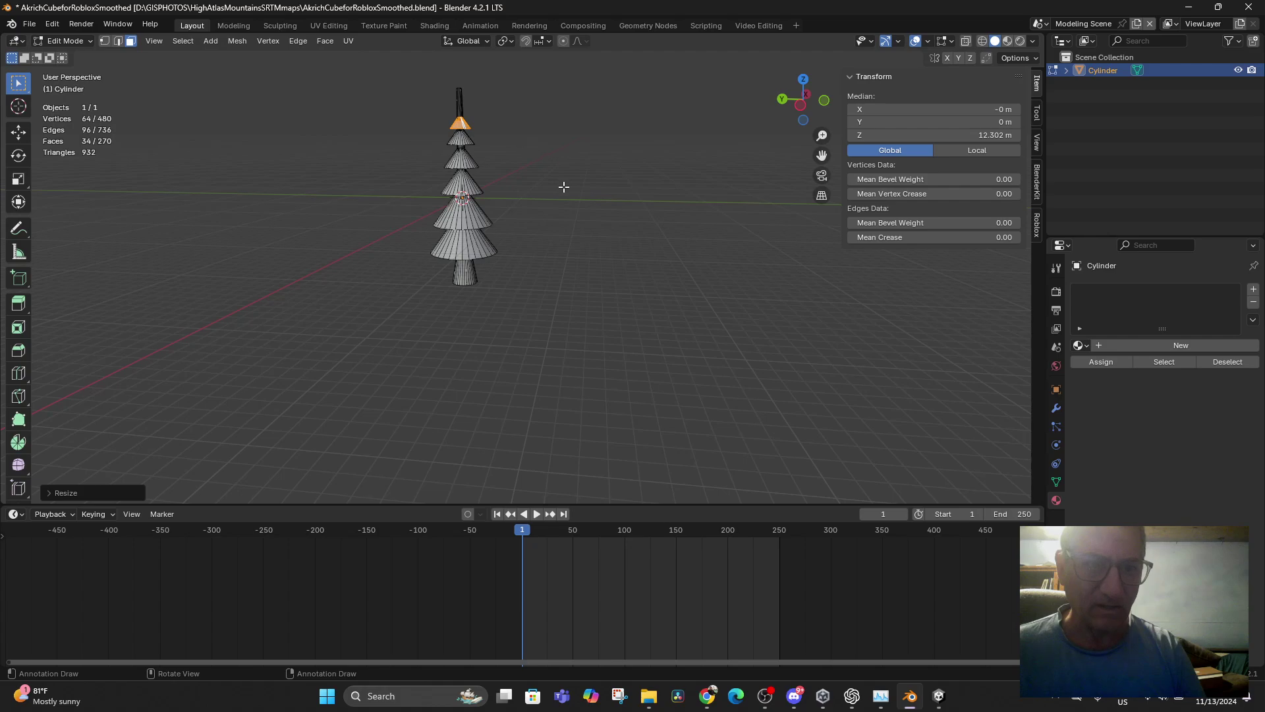
pyautogui.hotkey('shift', 'd')
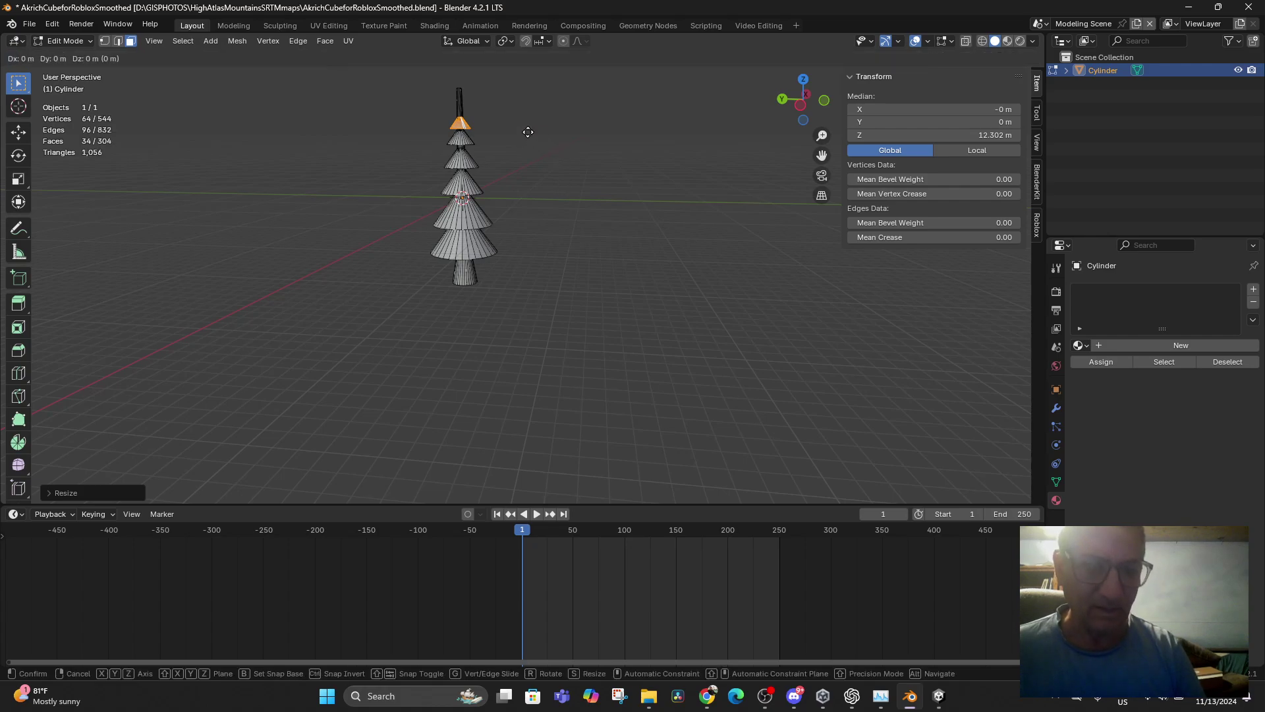
pyautogui.press('z')
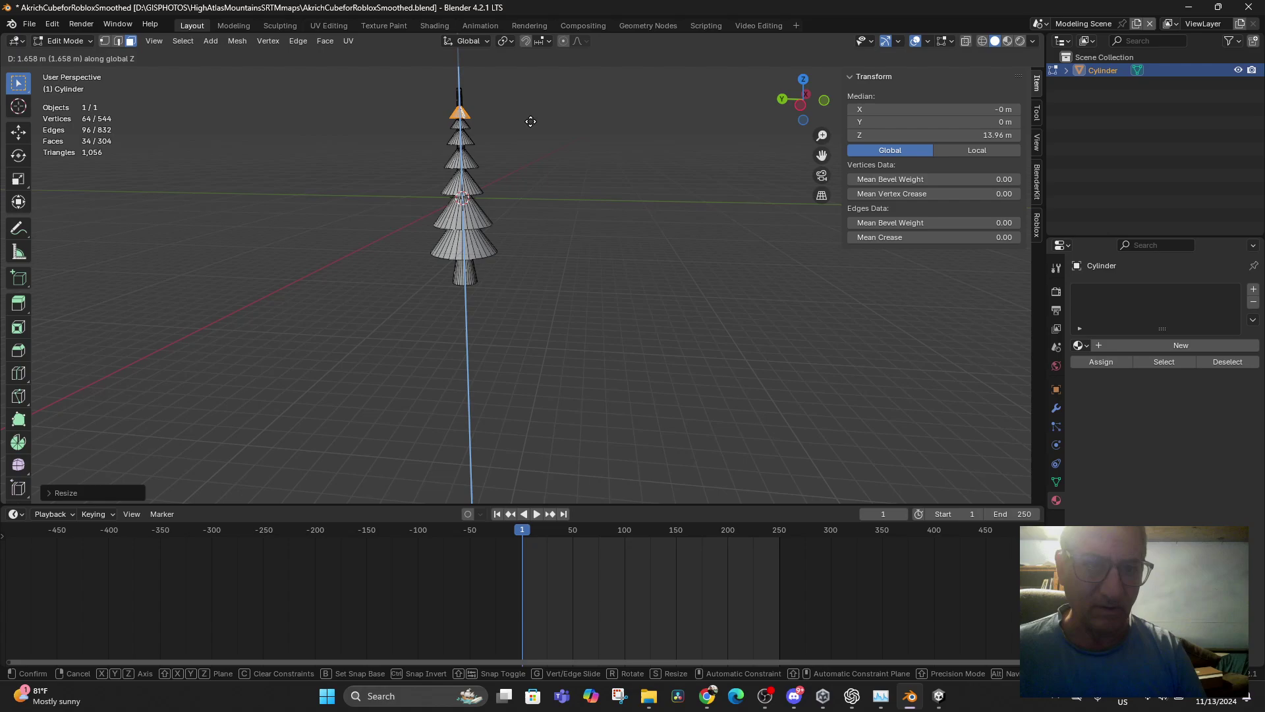
pyautogui.click(531, 122)
pyautogui.press('s')
pyautogui.click(514, 119)
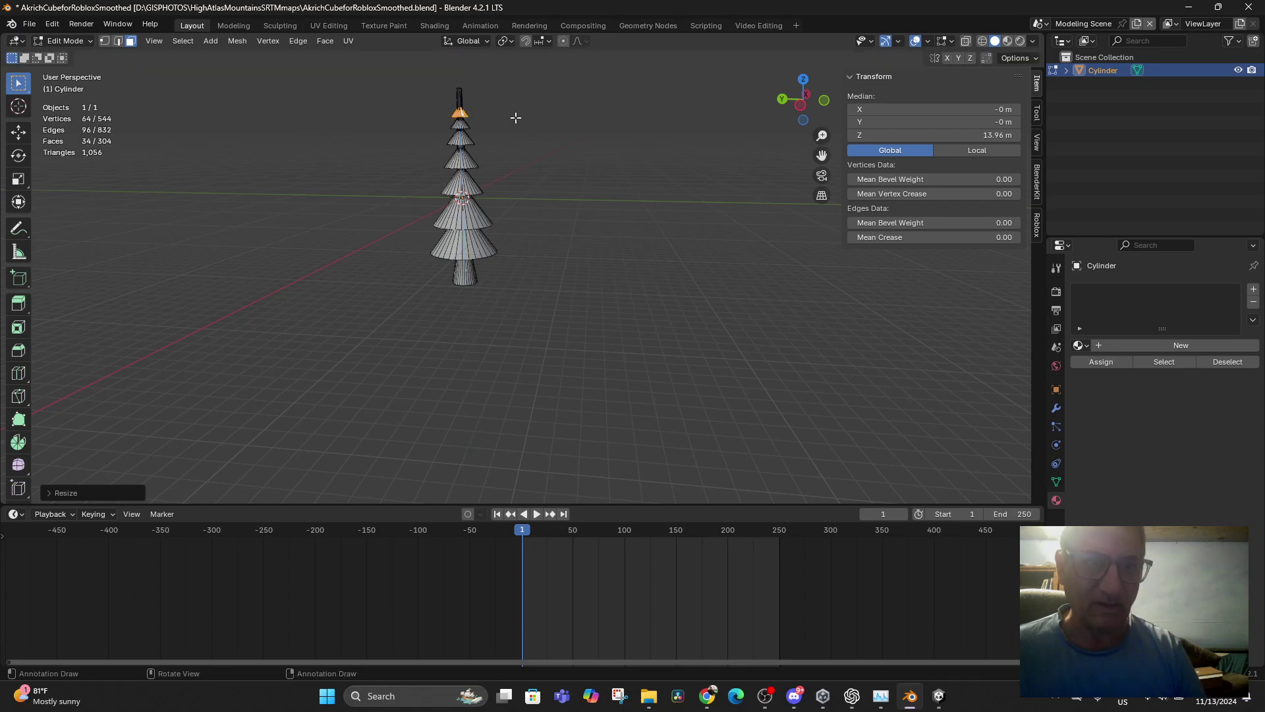
# - Lower the trunk's top face along Z to about 14.48 m
pyautogui.moveTo(514, 118); pyautogui.dragTo(493, 195, button='middle')
pyautogui.click(452, 100)
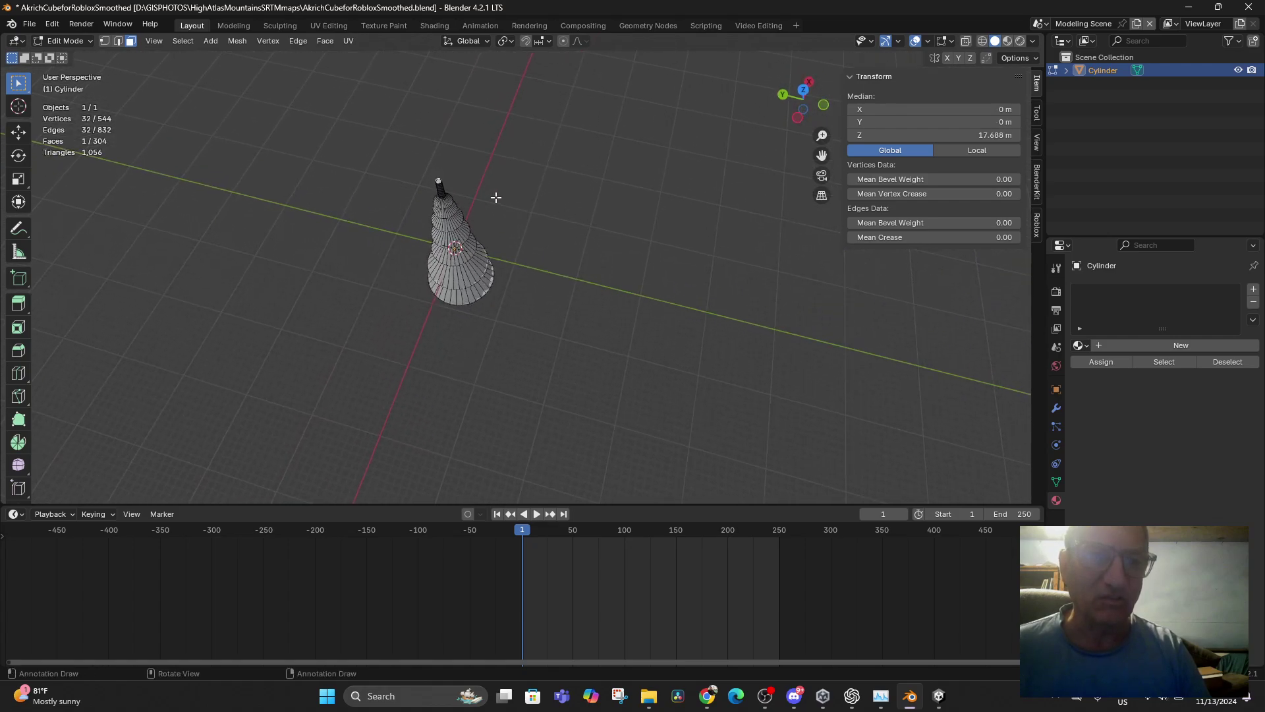
pyautogui.press('g')
pyautogui.press('z')
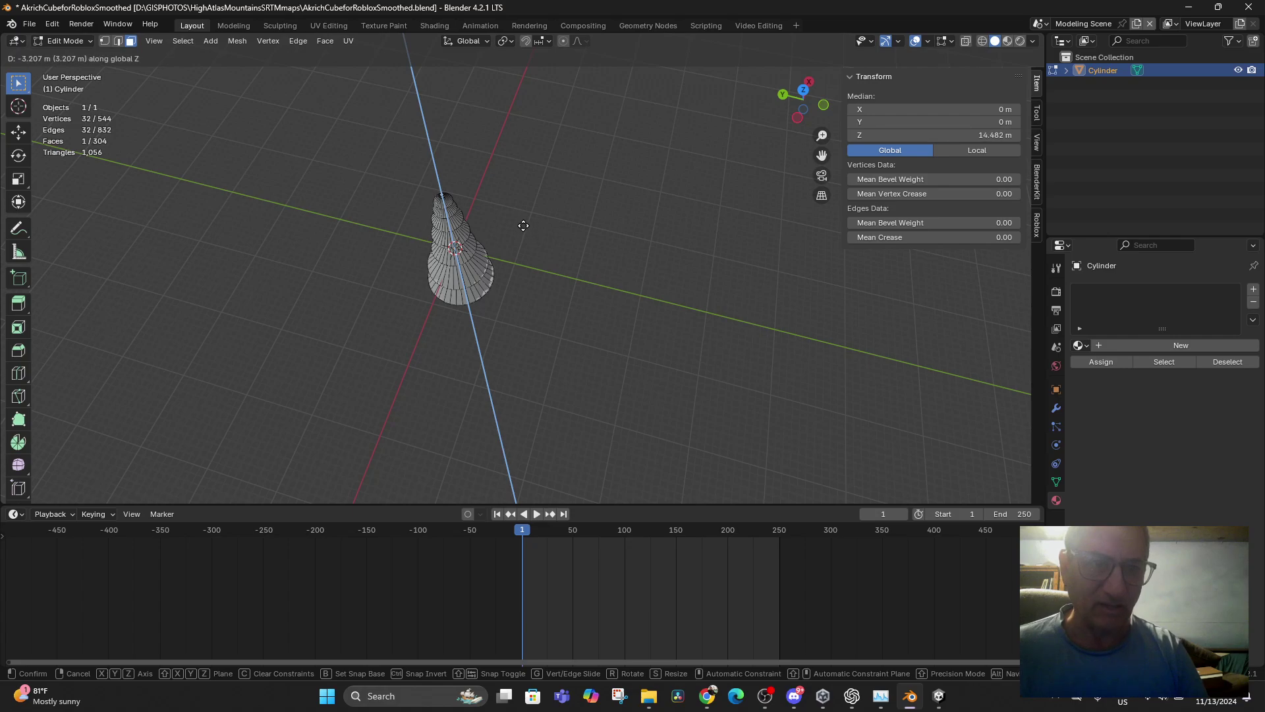
pyautogui.click(524, 225)
pyautogui.moveTo(523, 226); pyautogui.dragTo(563, 226, button='middle')
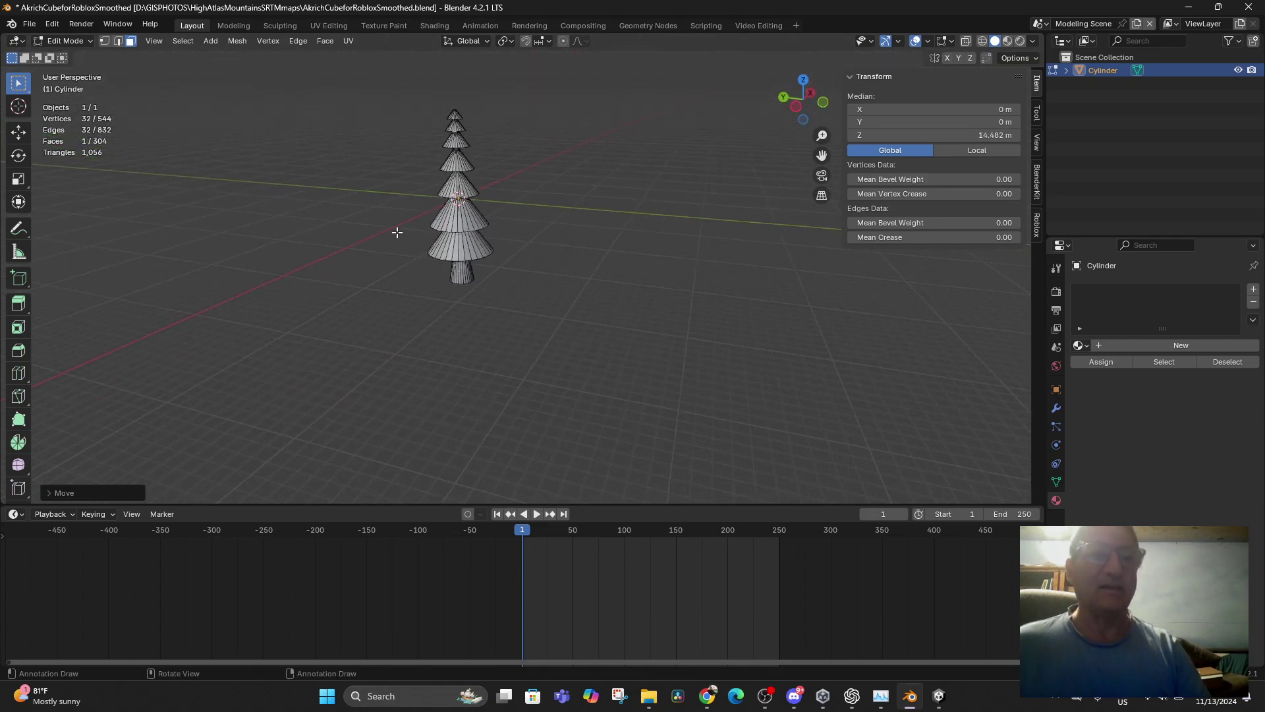
# - Select all linked geometry of the lowest cone tier and rotate it by about 6.6° in the view plane
pyautogui.scroll(4, 490, 242)
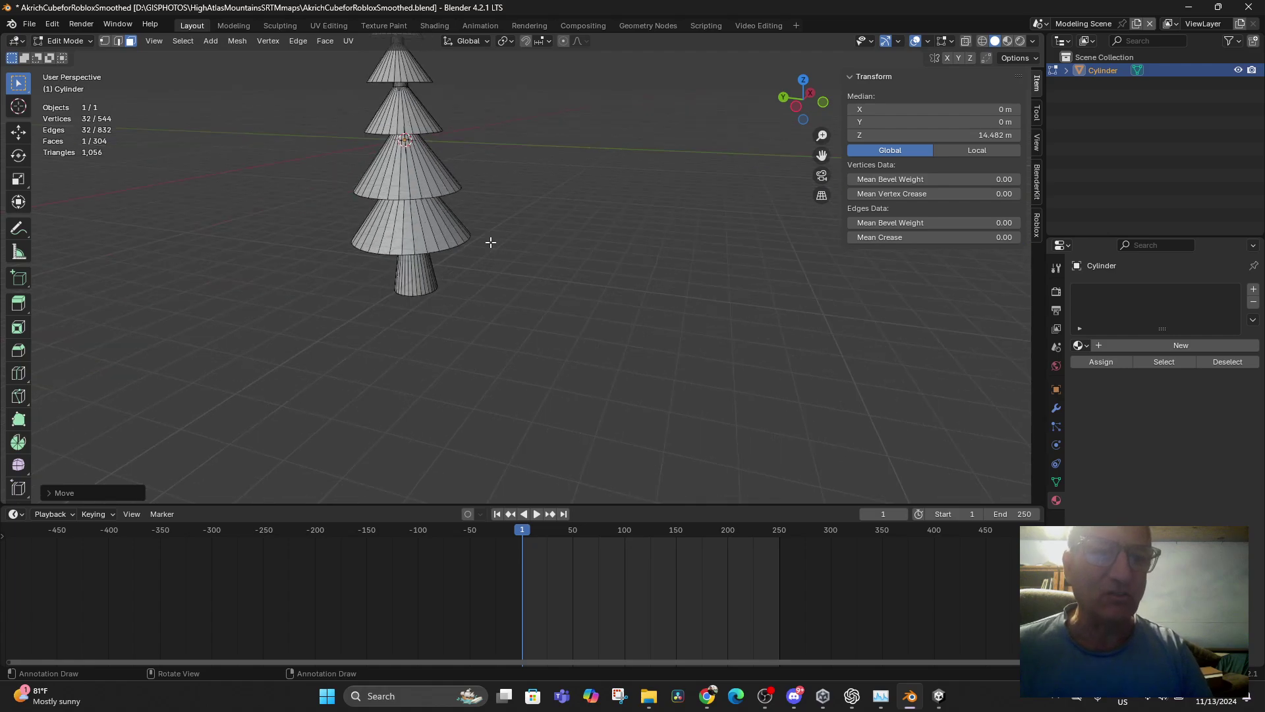
pyautogui.click(418, 234)
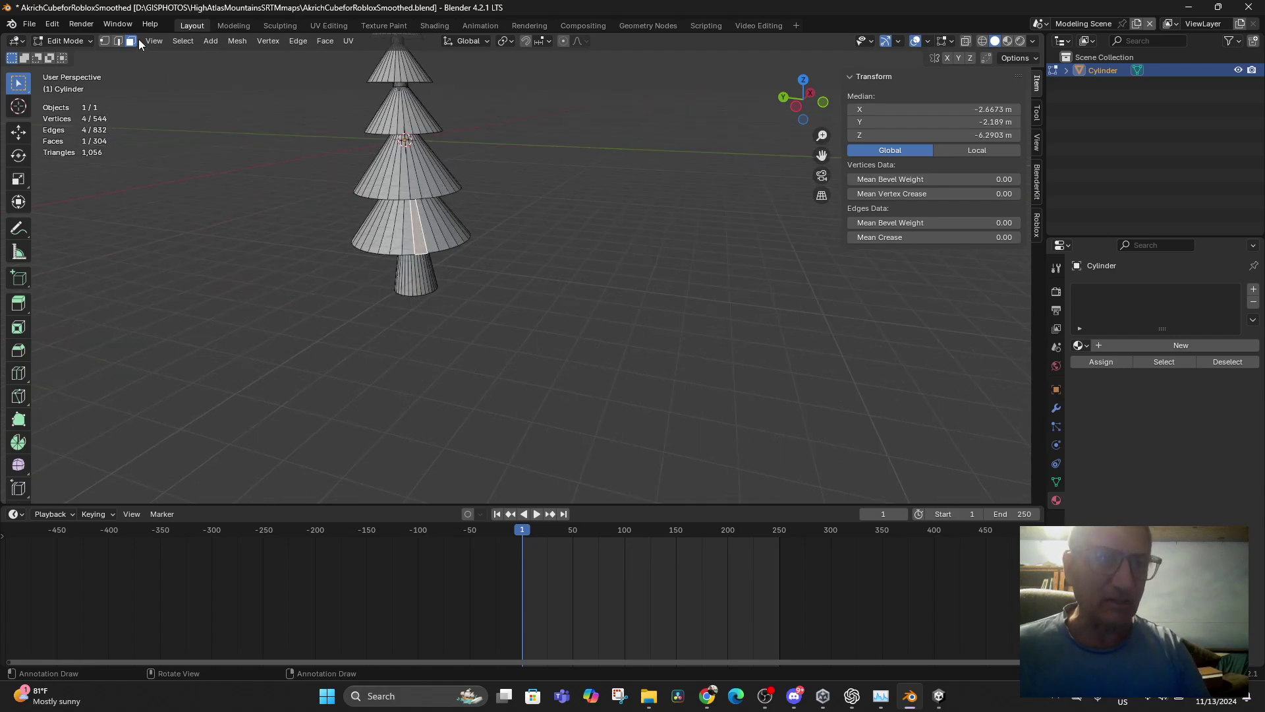
pyautogui.click(180, 41)
pyautogui.moveTo(215, 234)
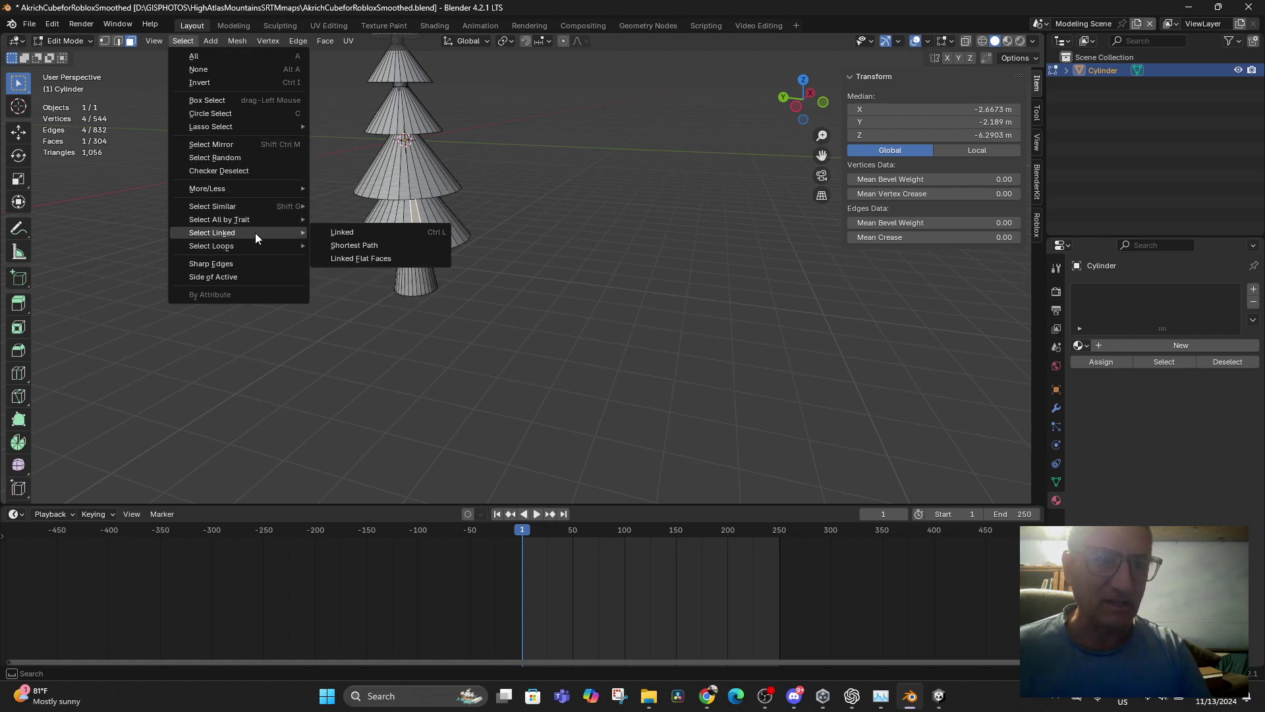
pyautogui.click(336, 231)
pyautogui.press('r')
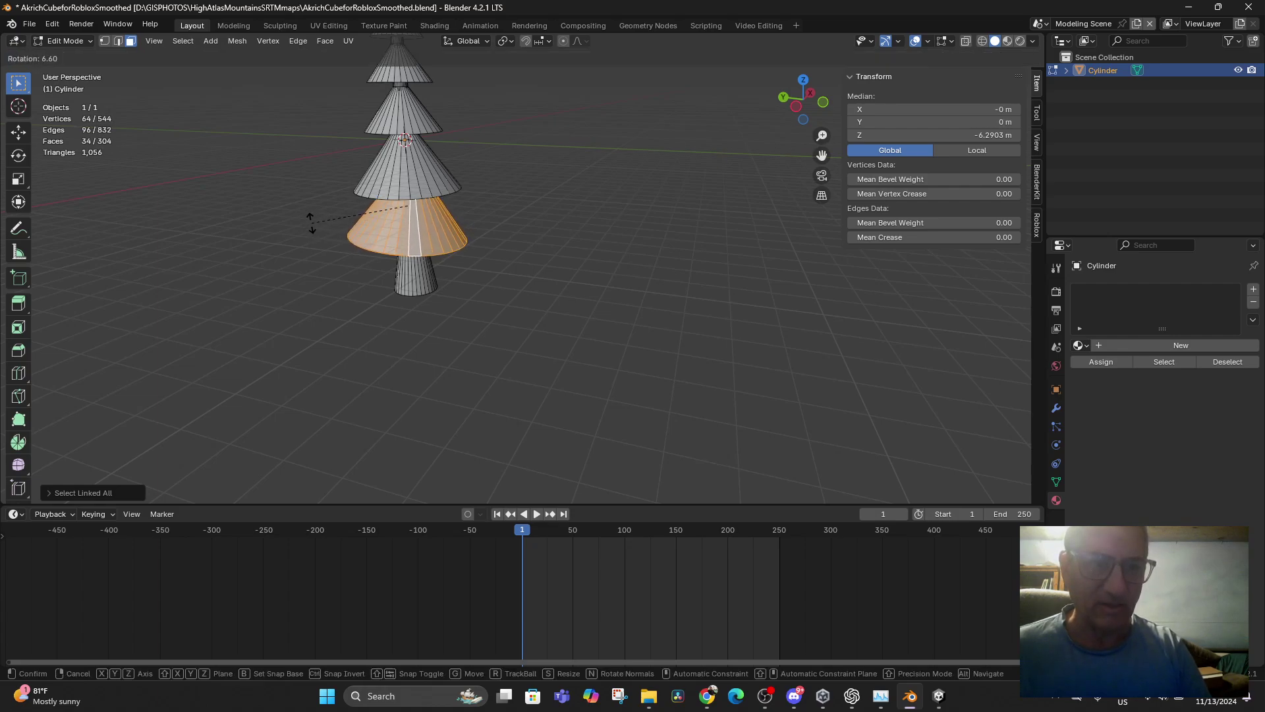
pyautogui.click(313, 224)
# - Select the whole second cone tier from the bottom and tilt it the opposite way, by about -4.6°
pyautogui.click(393, 188)
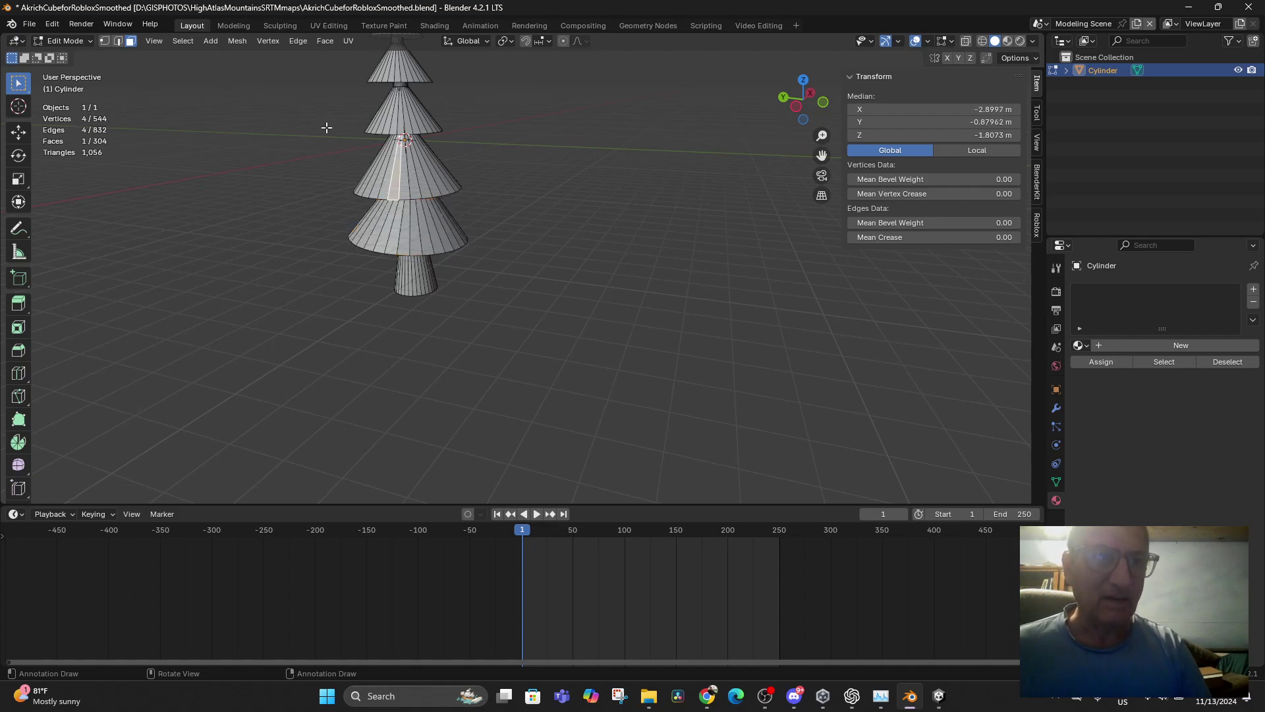
pyautogui.click(183, 41)
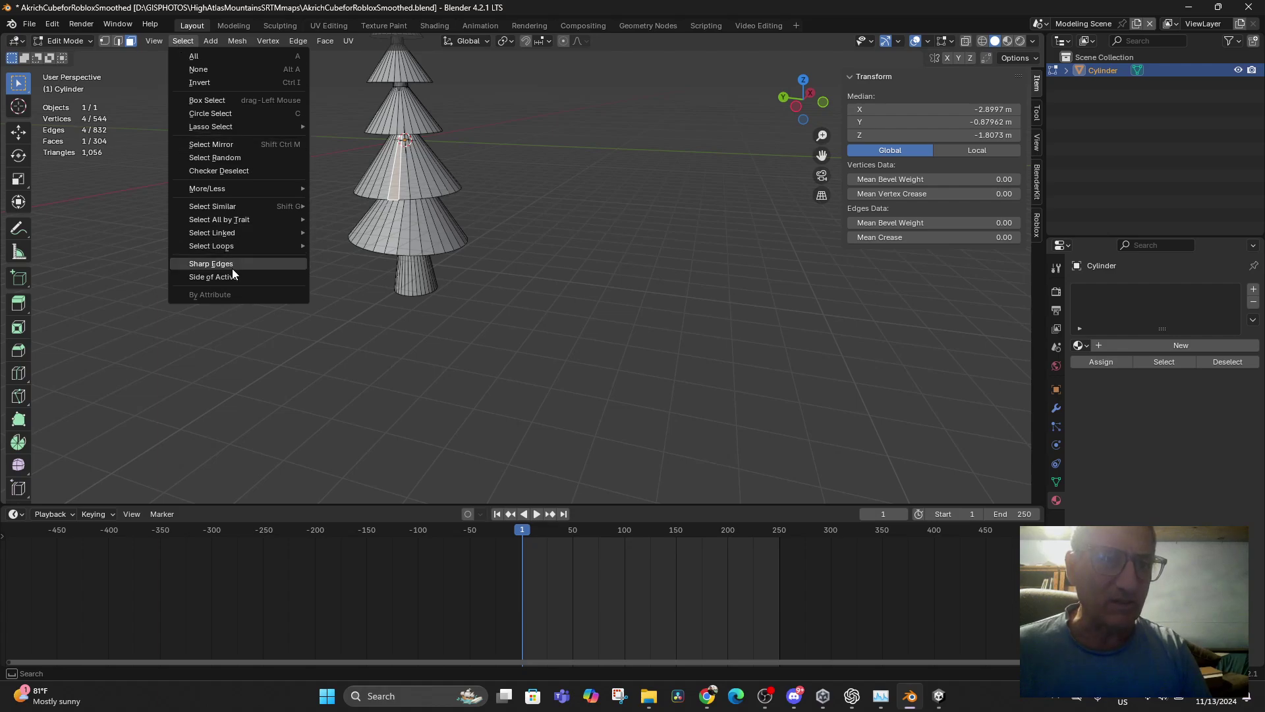
pyautogui.moveTo(255, 232)
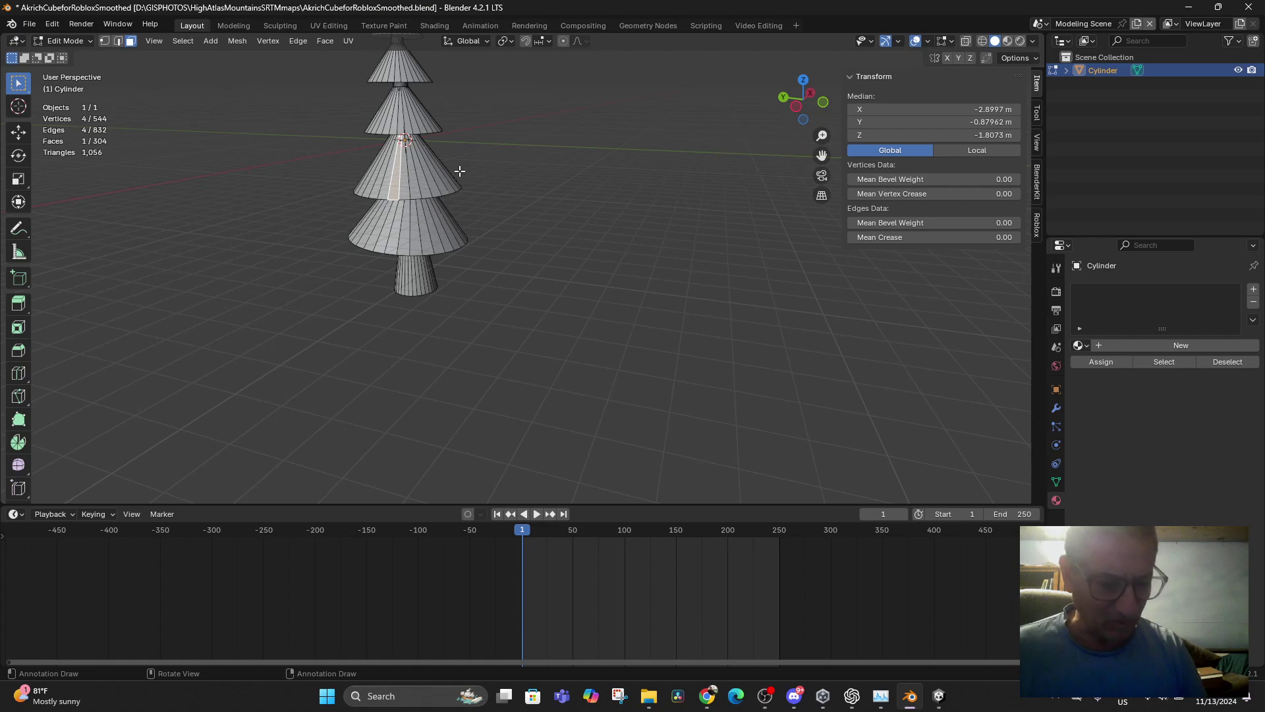
pyautogui.hotkey('ctrl', 'l')
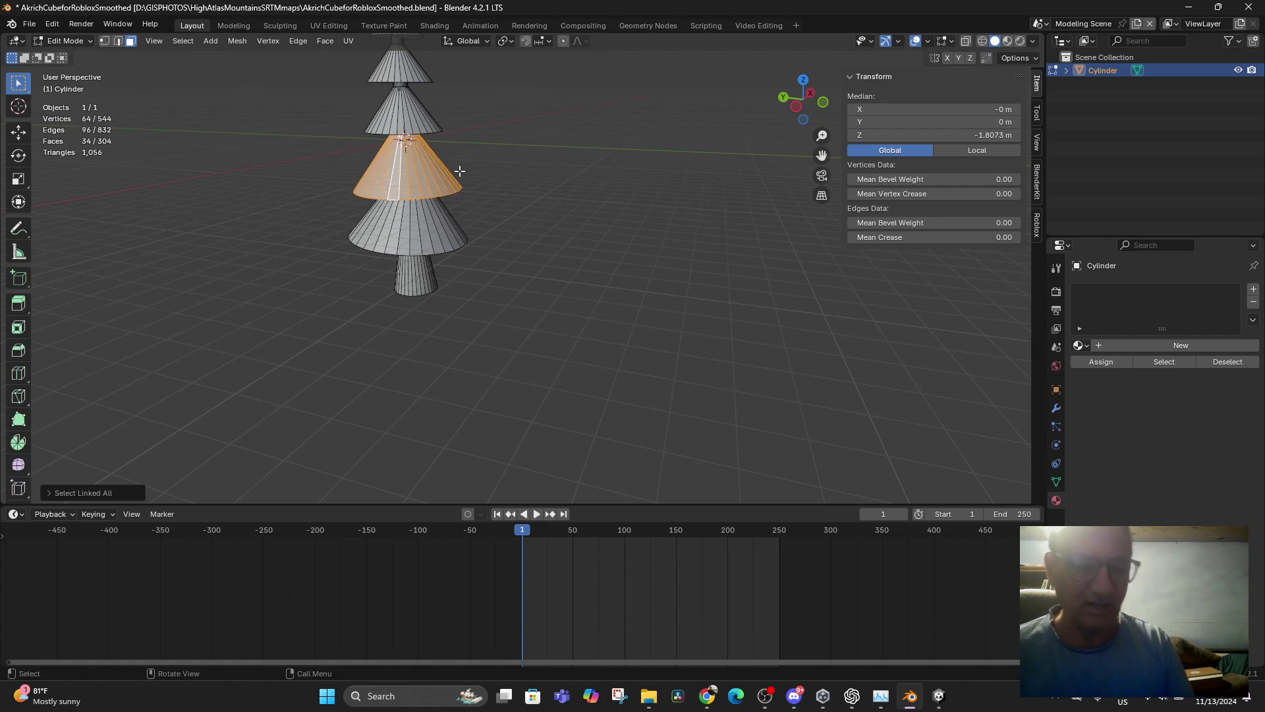
pyautogui.press('r')
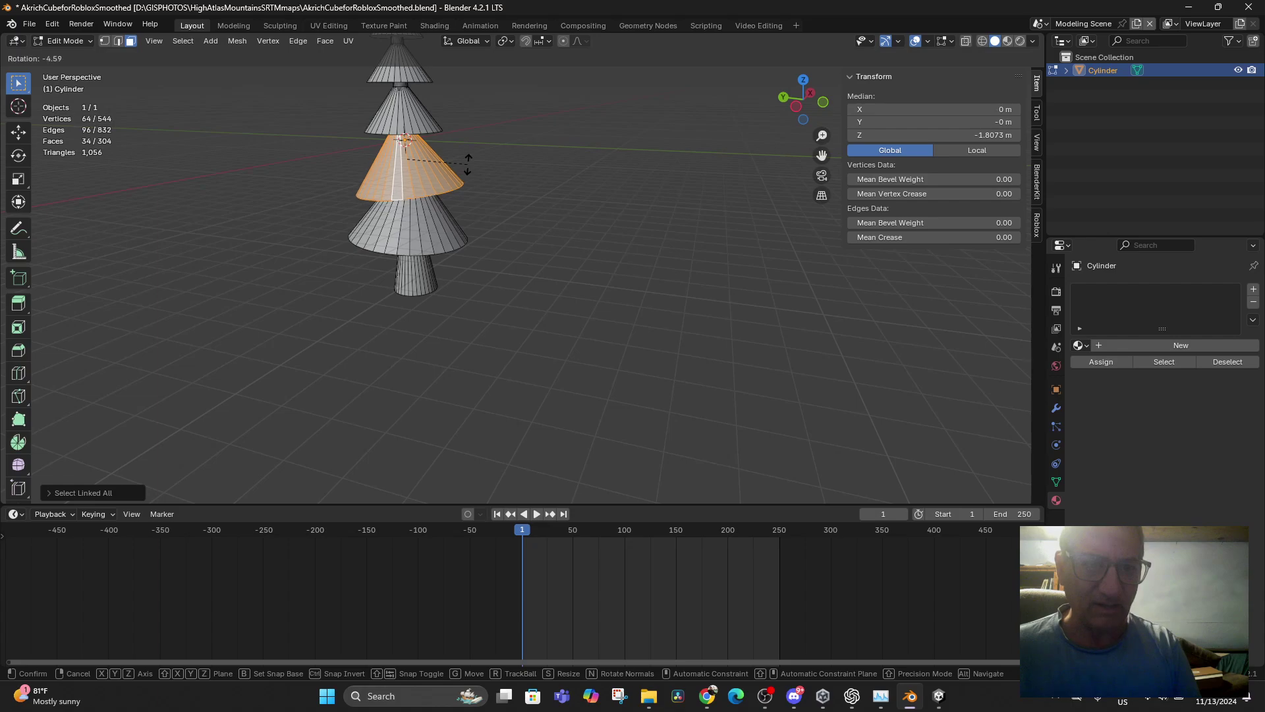
pyautogui.click(448, 145)
# - Select the whole third cone tier from the bottom and rotate it to a slight tilt
pyautogui.click(400, 113)
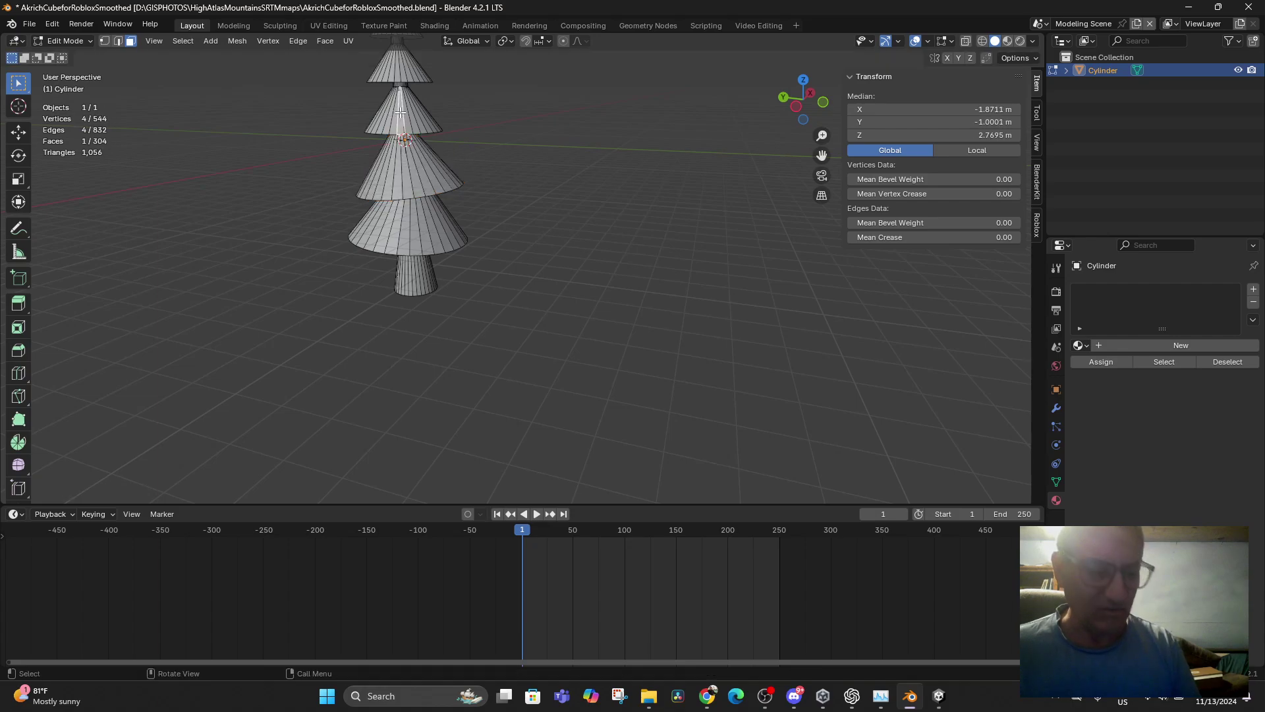
pyautogui.hotkey('ctrl', 'l')
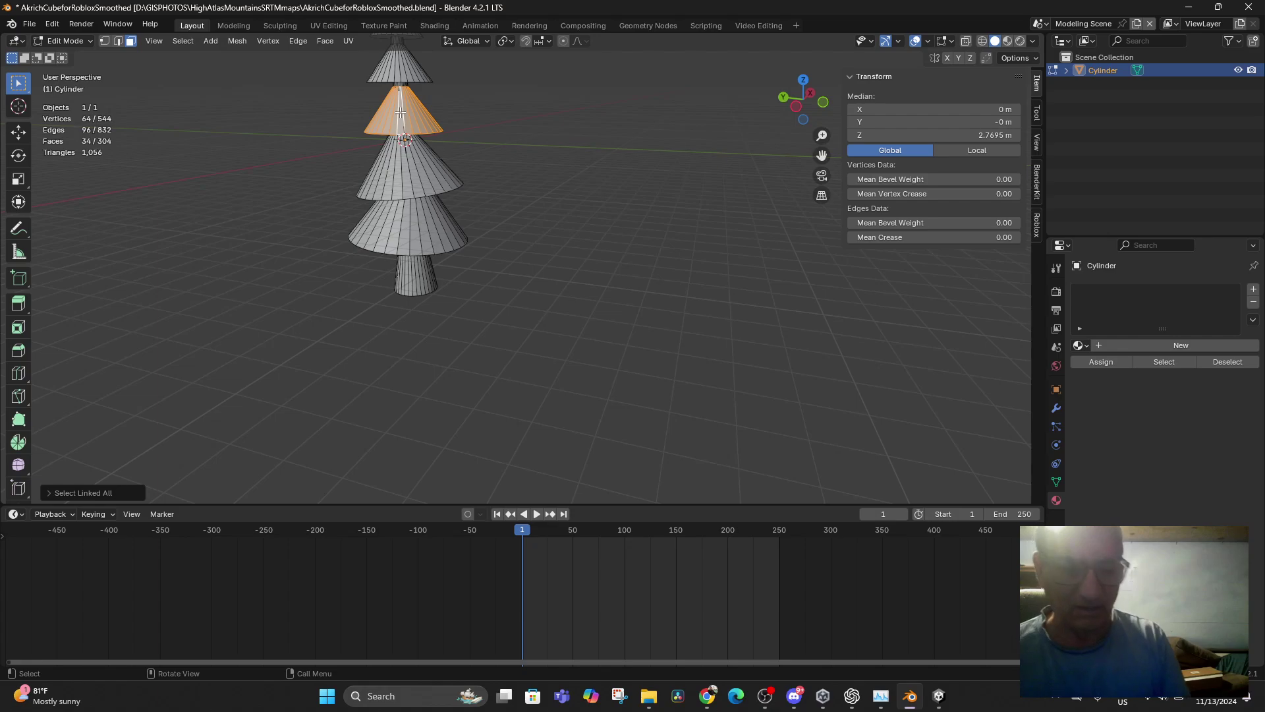
pyautogui.press('r')
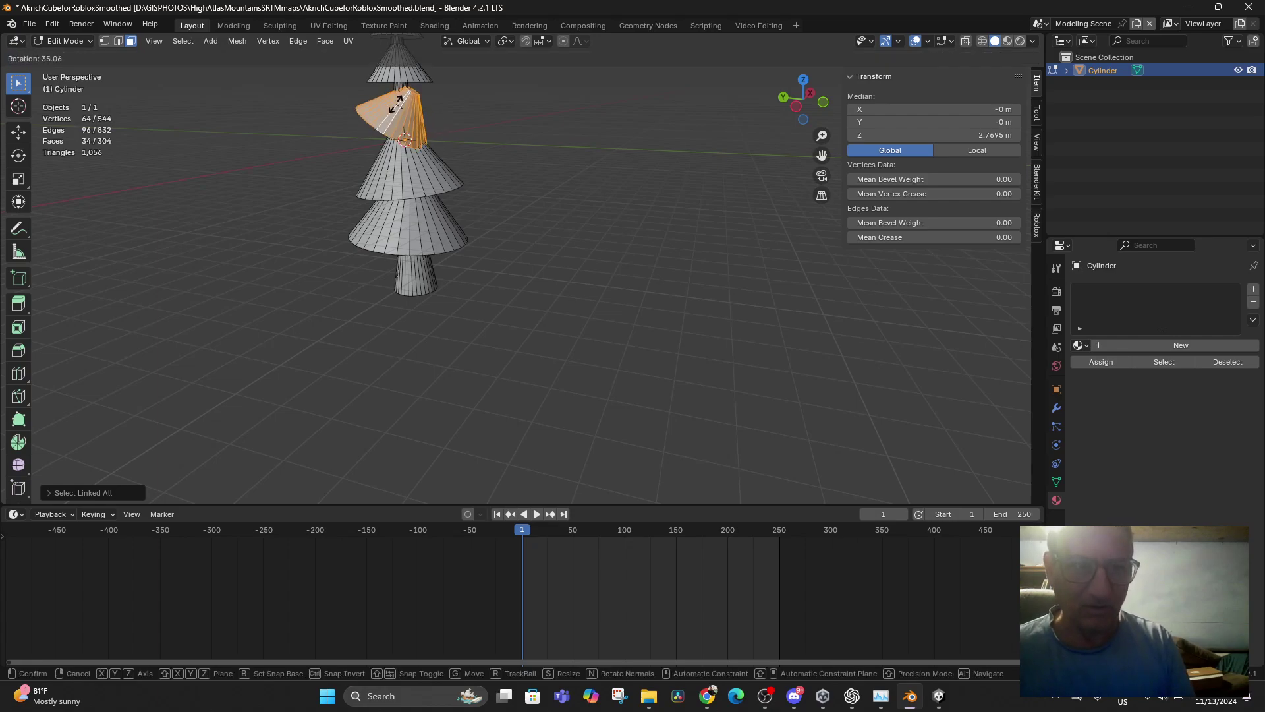
pyautogui.click(387, 108)
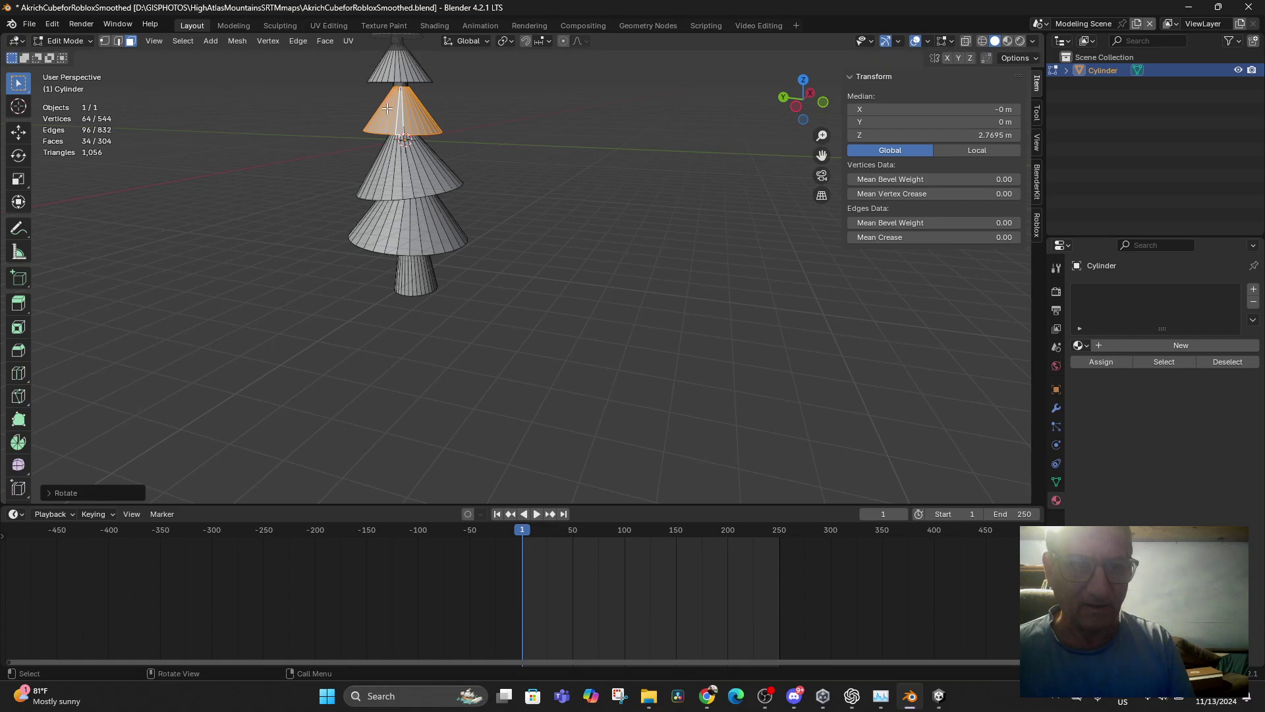
# - Select the whole fourth cone tier from the bottom and tilt it slightly
pyautogui.moveTo(436, 164); pyautogui.dragTo(446, 166, button='middle')
pyautogui.scroll(-3, 447, 165)
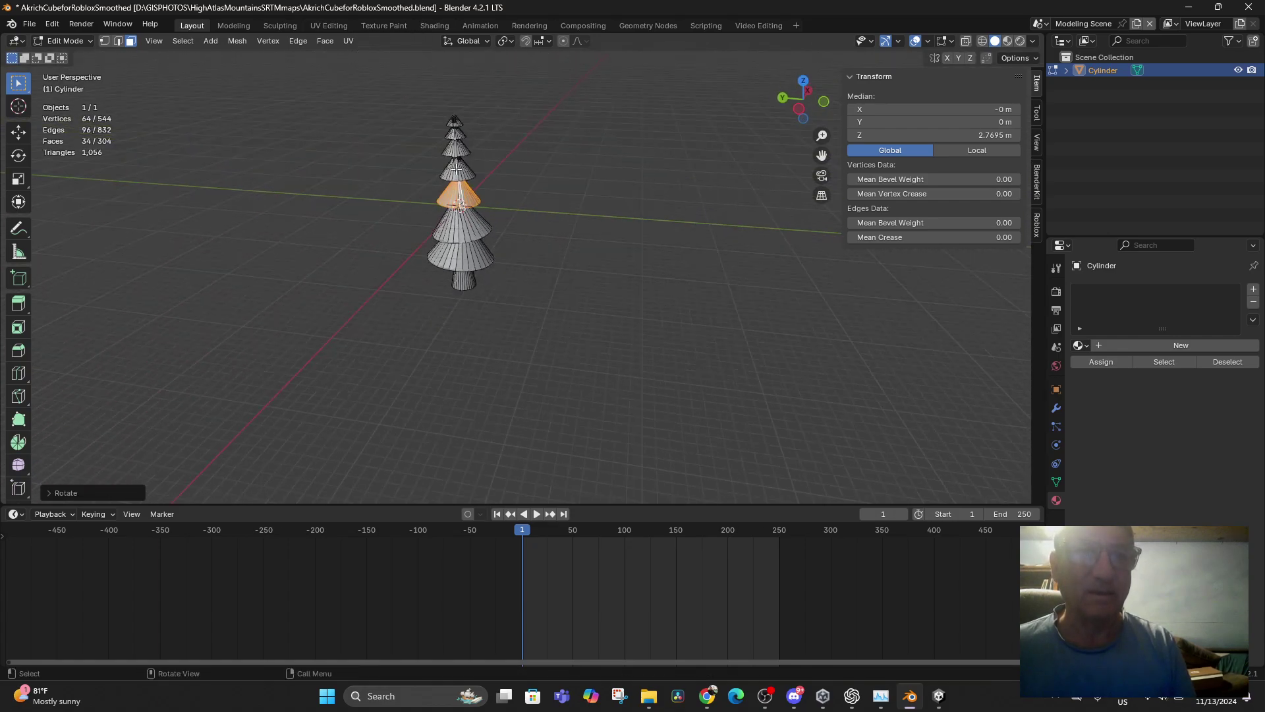
pyautogui.click(456, 173)
pyautogui.scroll(1, 463, 173)
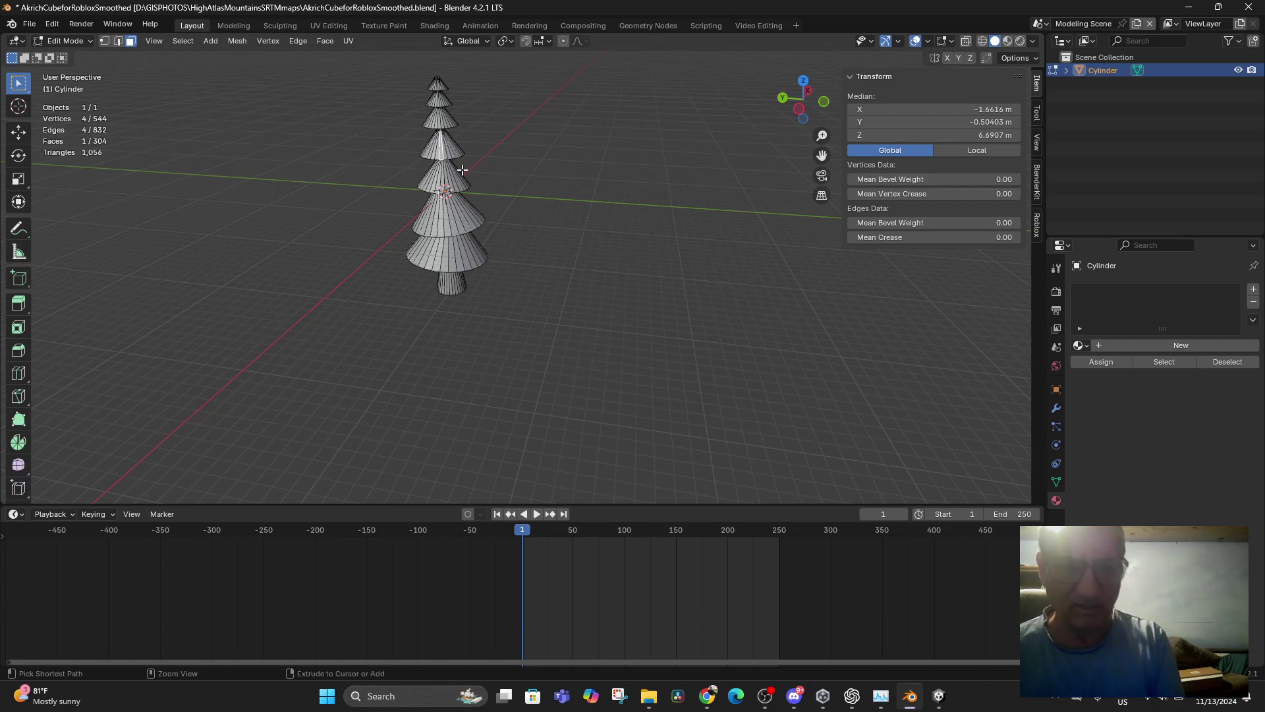
pyautogui.hotkey('ctrl', 'l')
pyautogui.press('r')
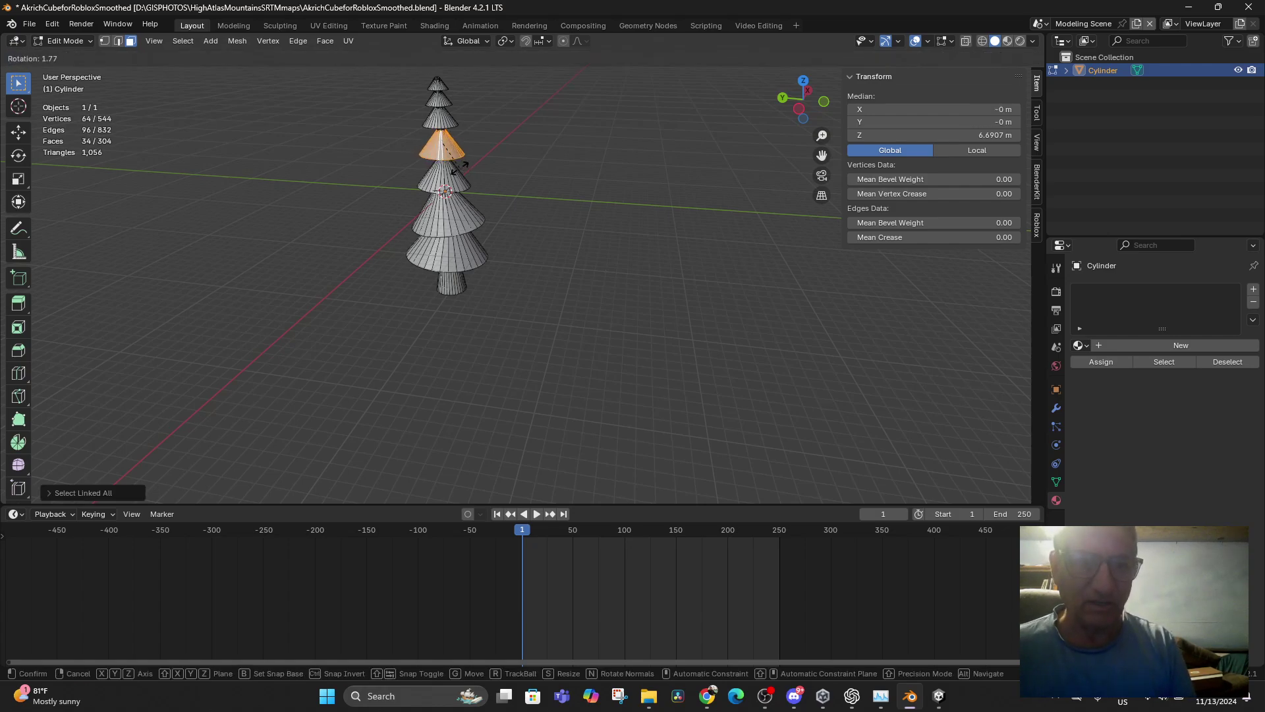
pyautogui.click(456, 169)
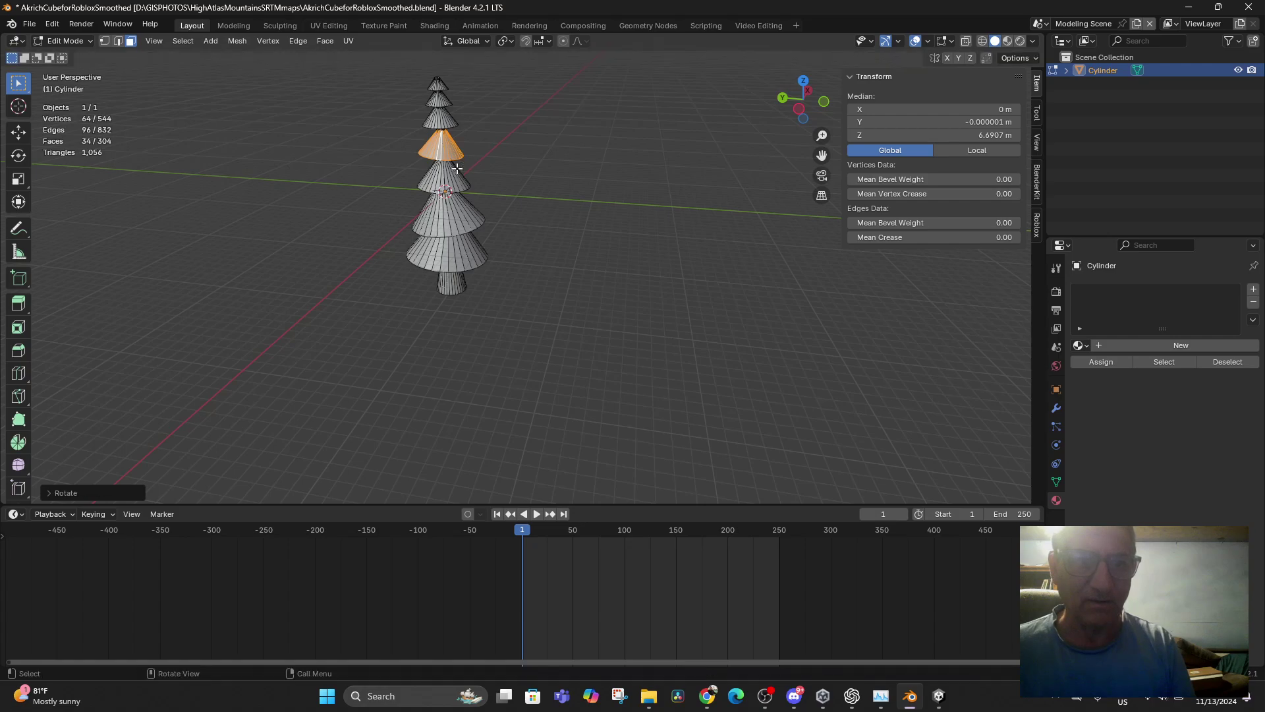
# - Tilt the whole fifth cone tier from the bottom slightly and lower it along Z to about 9.04 m
pyautogui.click(446, 132)
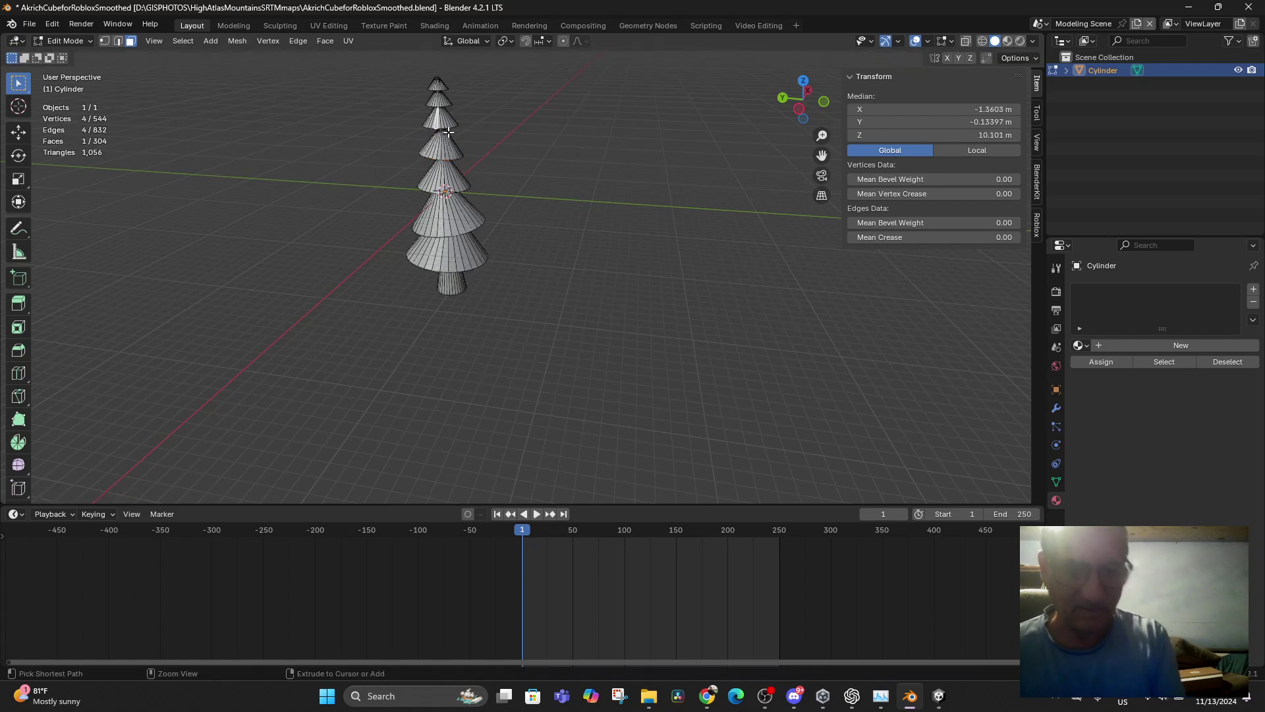
pyautogui.hotkey('ctrl', 'l')
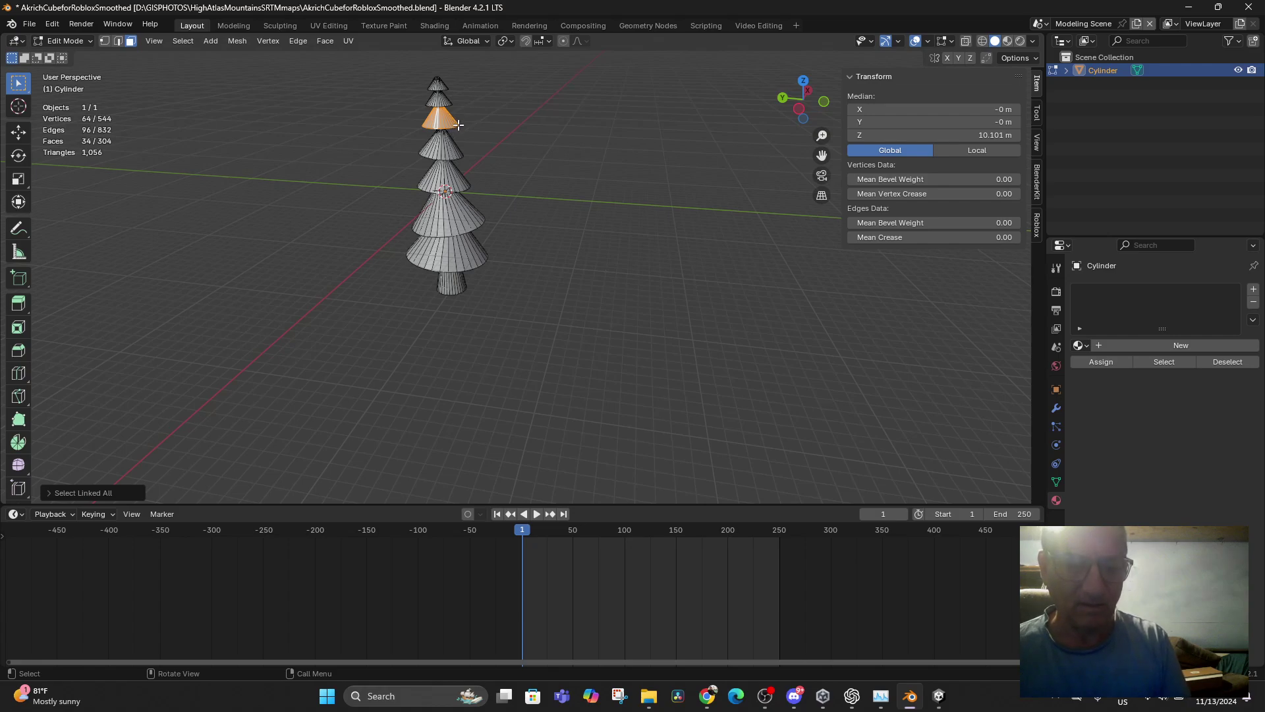
pyautogui.press('r')
pyautogui.click(460, 118)
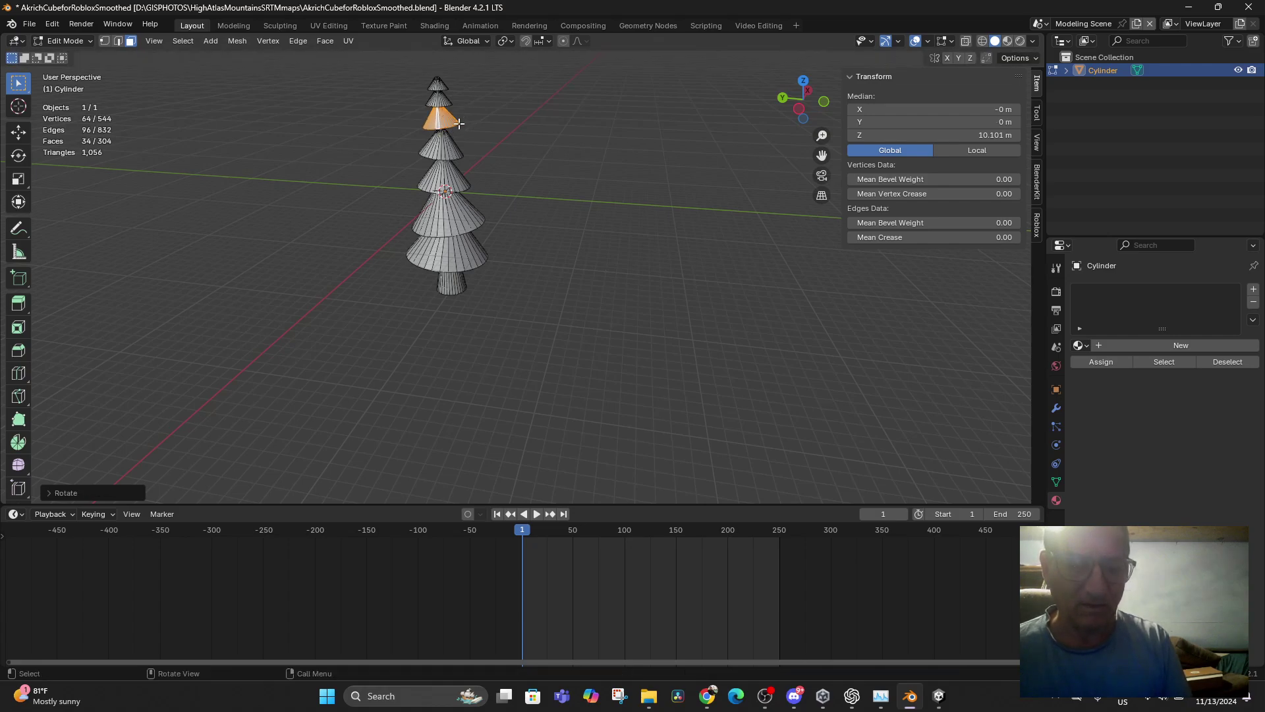
pyautogui.press('g')
pyautogui.press('z')
pyautogui.click(458, 132)
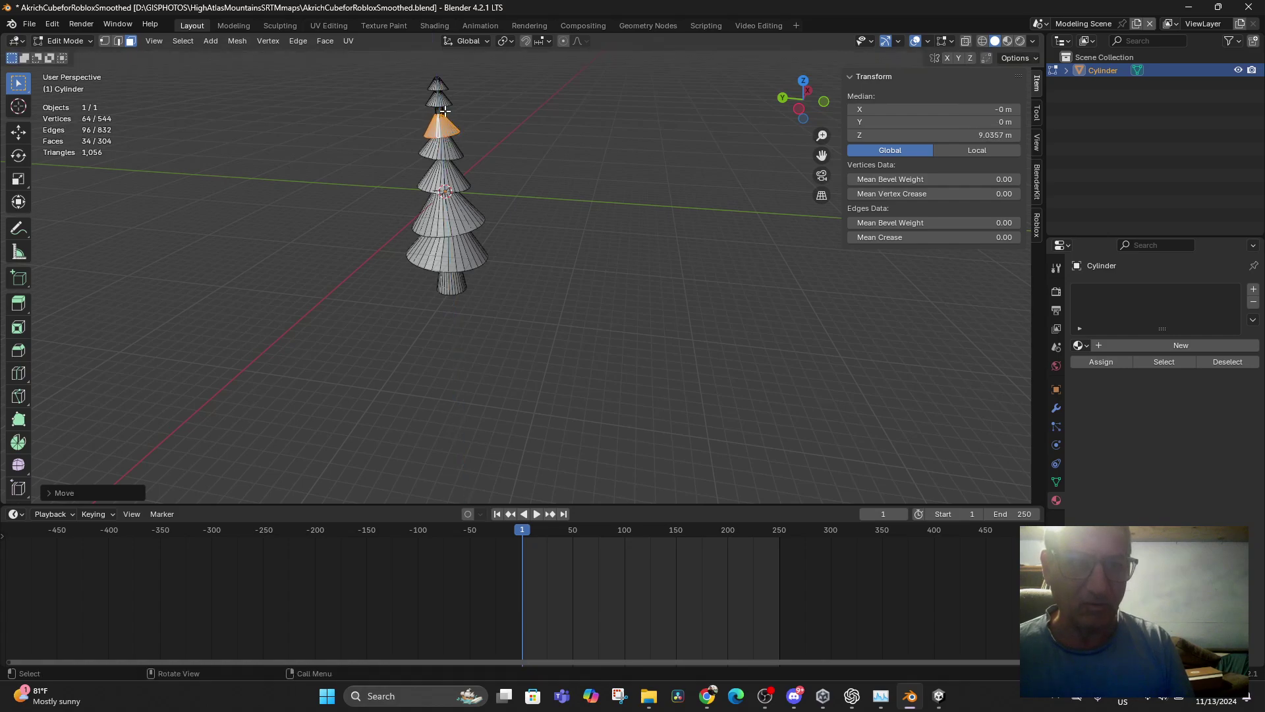
# - Duplicate the cone tier just below the topmost one, place the copy beneath it at about Z 10.45 m and resize the copy slightly
pyautogui.click(444, 116)
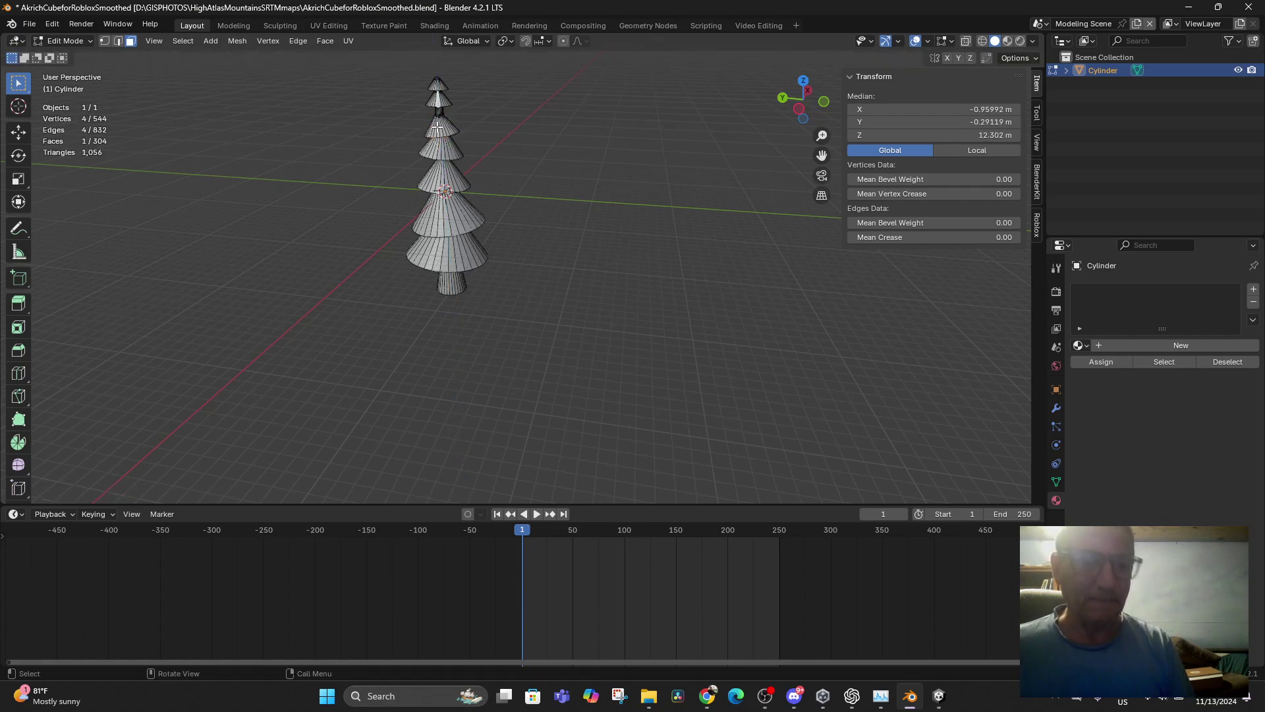
pyautogui.hotkey('ctrl', 'l')
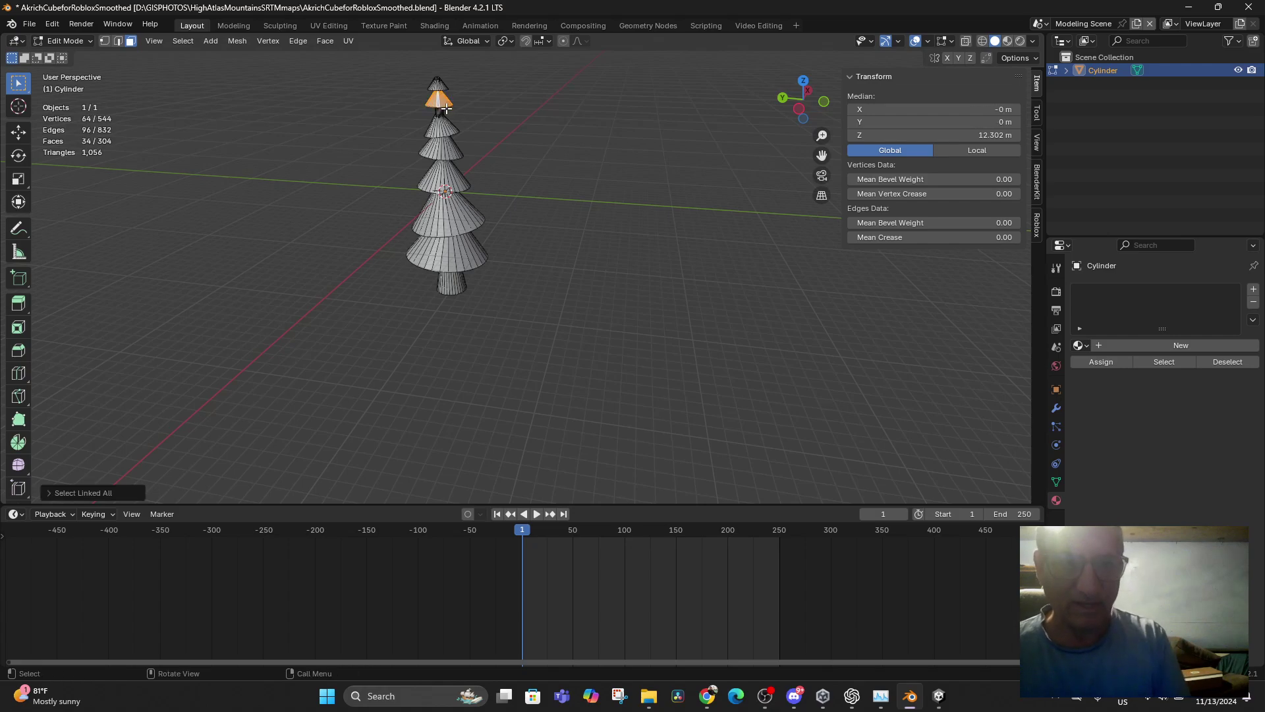
pyautogui.hotkey('shift', 'd')
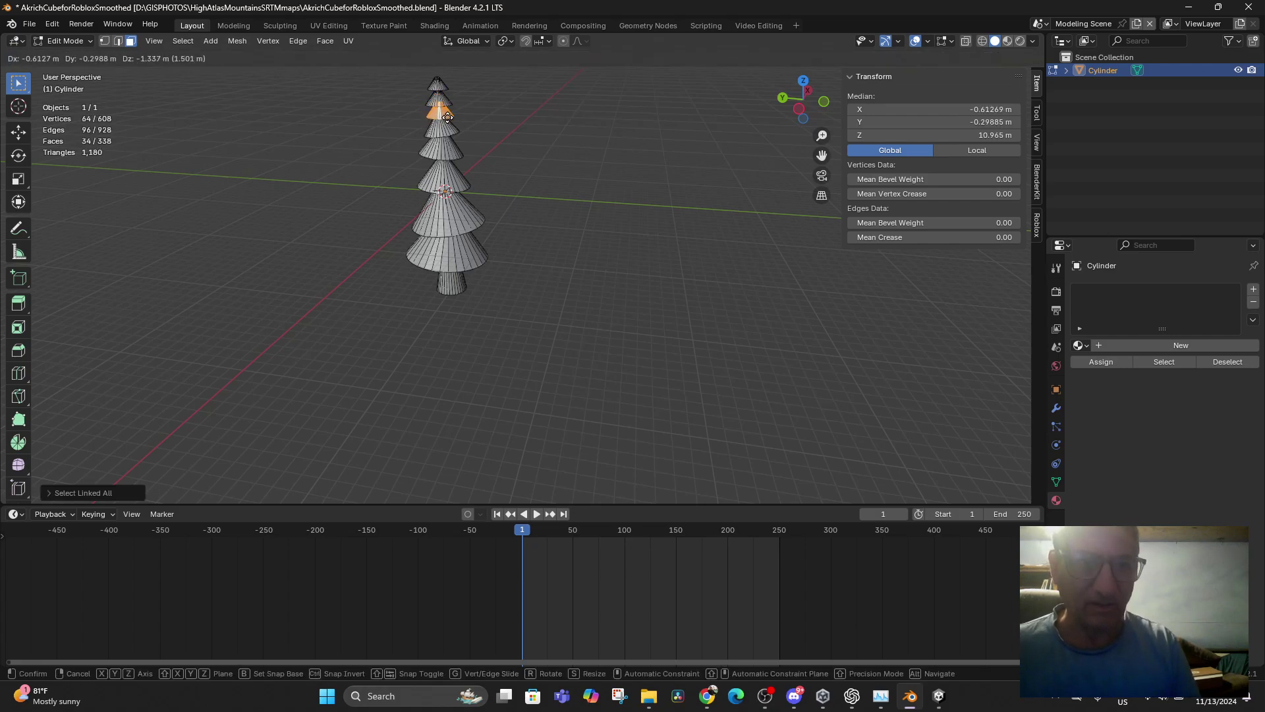
pyautogui.click(446, 122)
pyautogui.press('s')
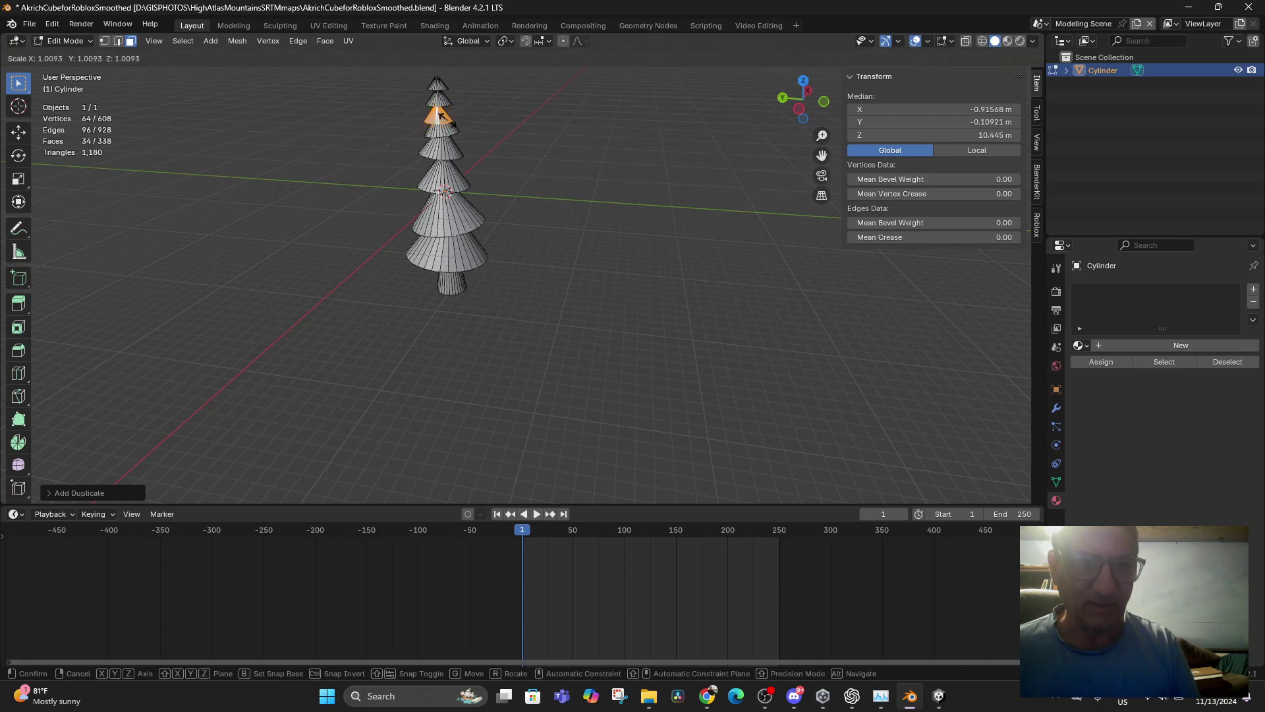
pyautogui.click(448, 121)
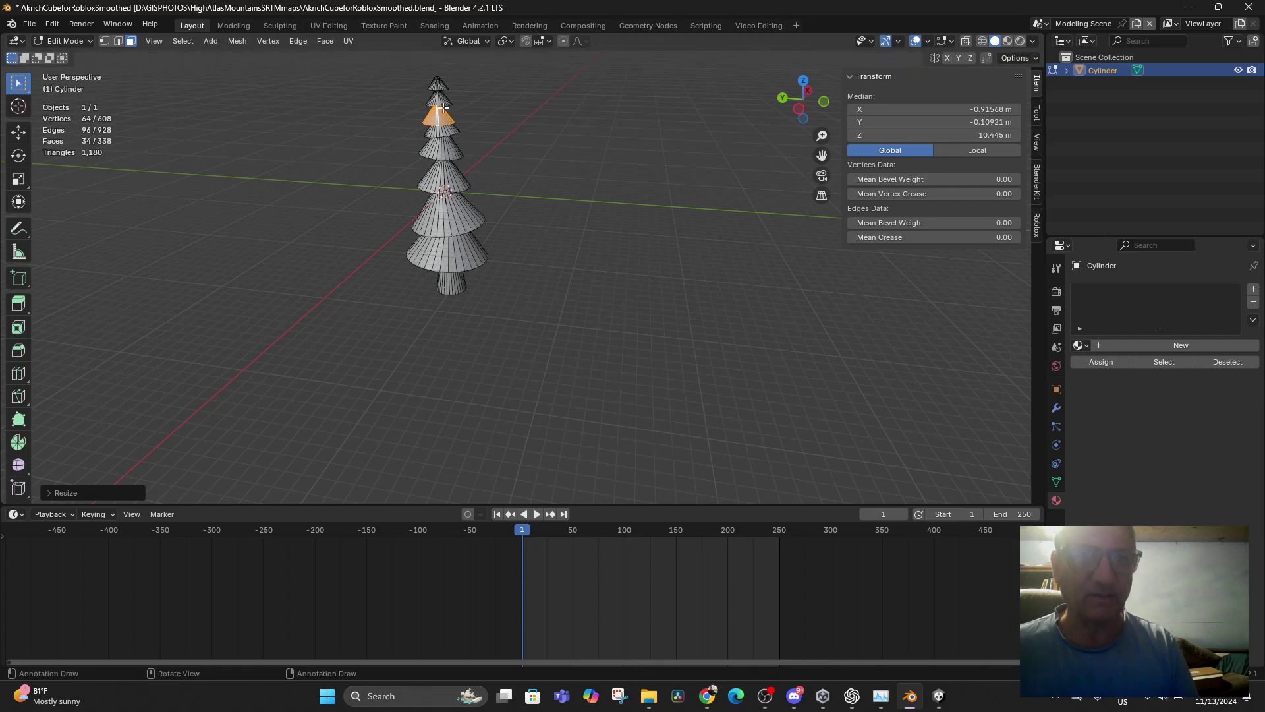
# - Select the whole cone tier just below the topmost one and rotate it to a slight tilt
pyautogui.click(438, 100)
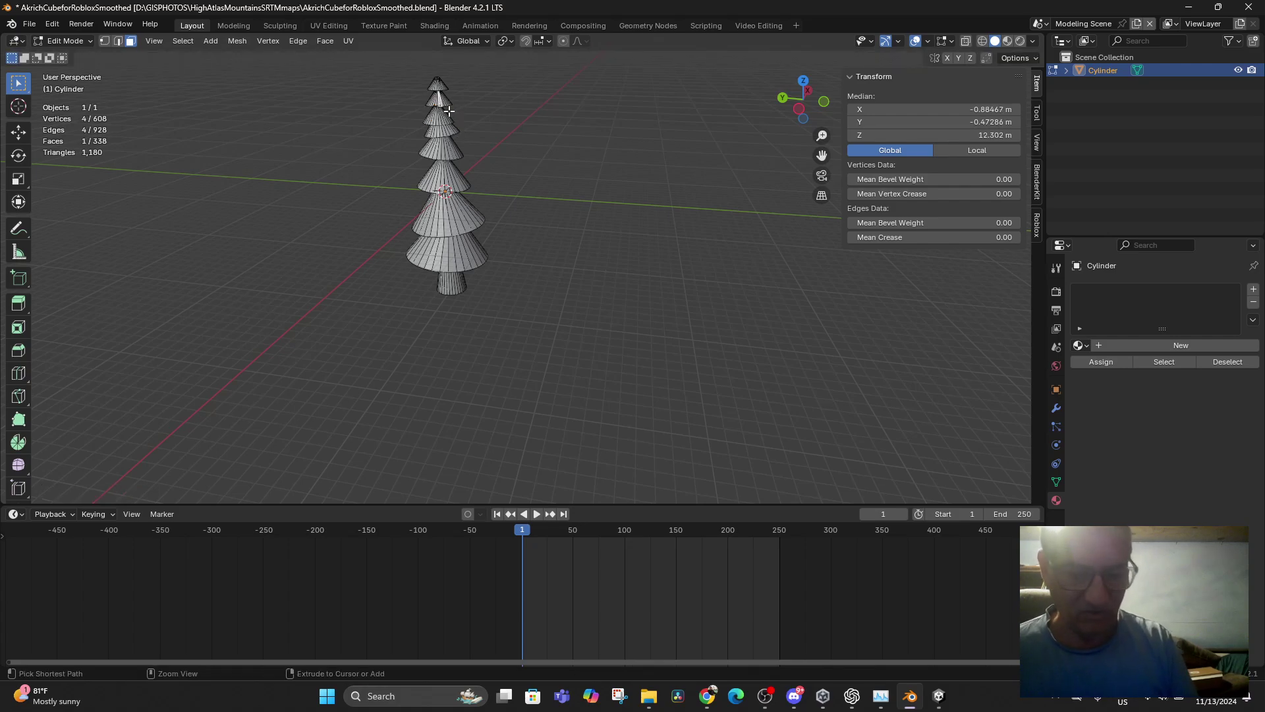
pyautogui.hotkey('ctrl', 'l')
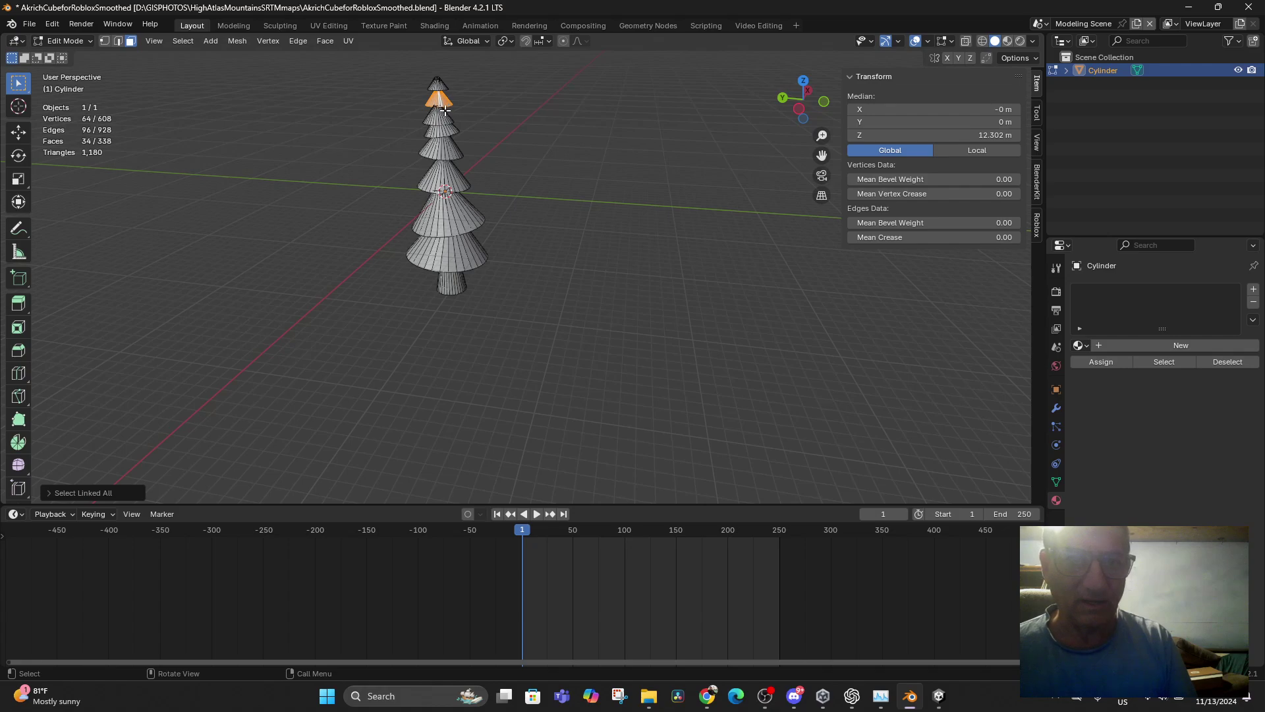
pyautogui.press('r')
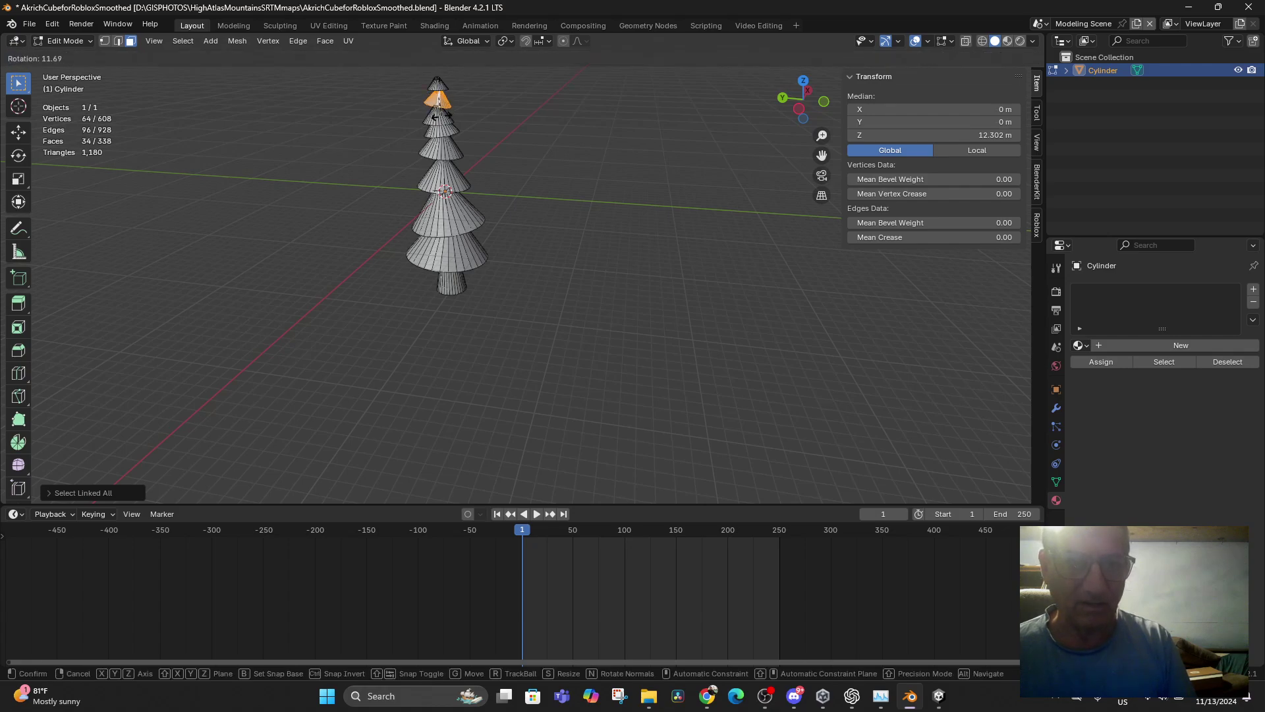
pyautogui.click(437, 117)
# - Select the whole third cone tier from the top and recentre it on the trunk at about X -0.06 m, Y -0.33 m
pyautogui.moveTo(468, 130); pyautogui.dragTo(422, 114, button='middle')
pyautogui.click(457, 102)
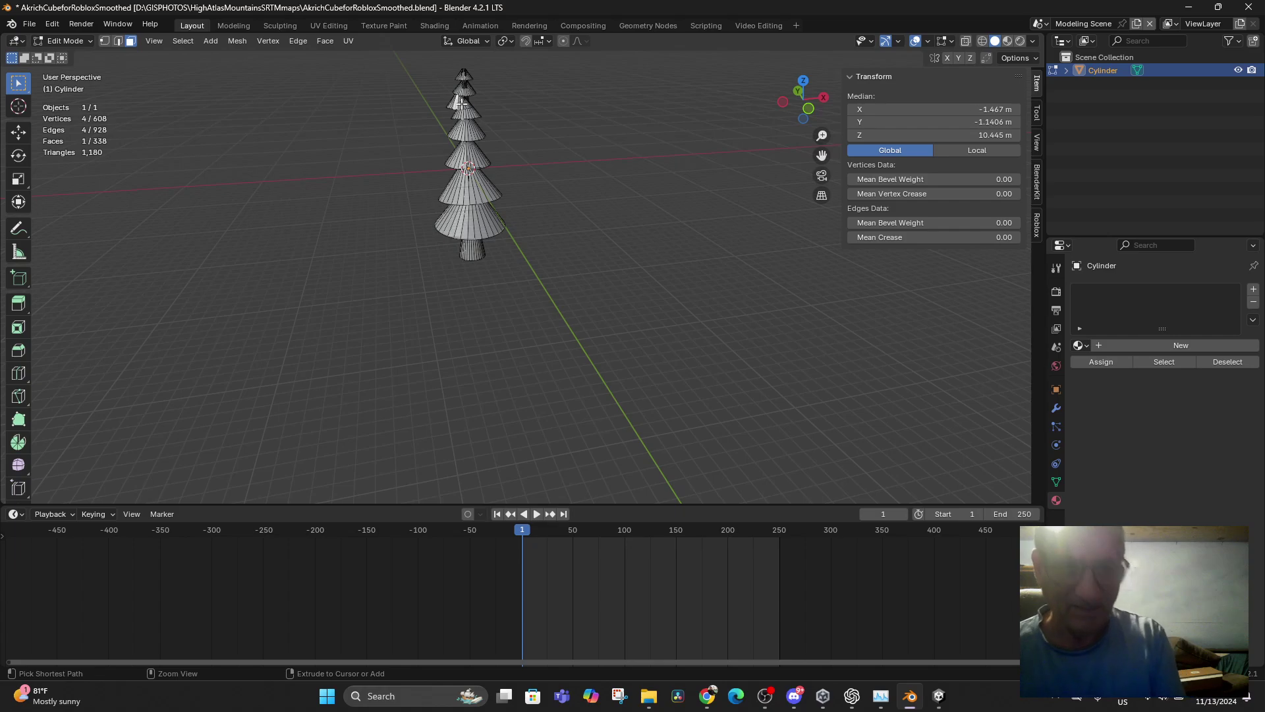
pyautogui.hotkey('ctrl', 'l')
pyautogui.press('g')
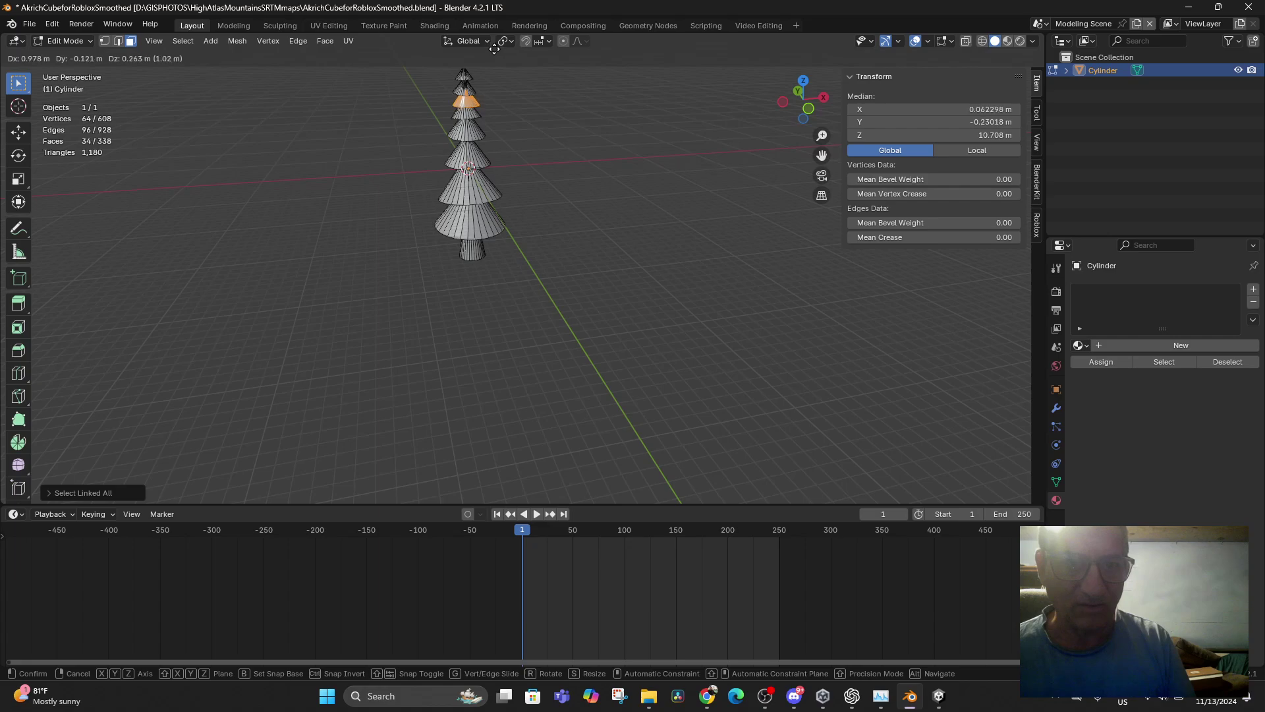
pyautogui.click(474, 74)
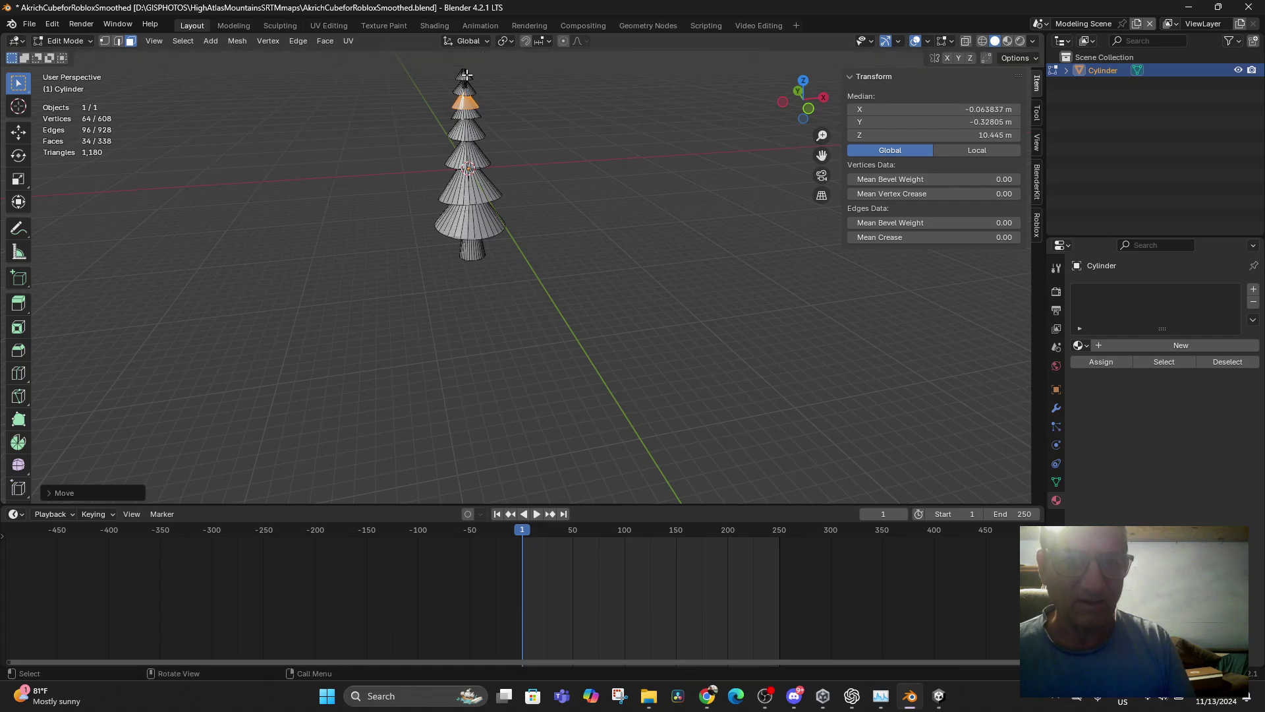
# - Lower the whole topmost cone tier to about Z 13.46 m and tilt it slightly
pyautogui.click(466, 75)
pyautogui.moveTo(474, 91); pyautogui.dragTo(508, 113, button='middle')
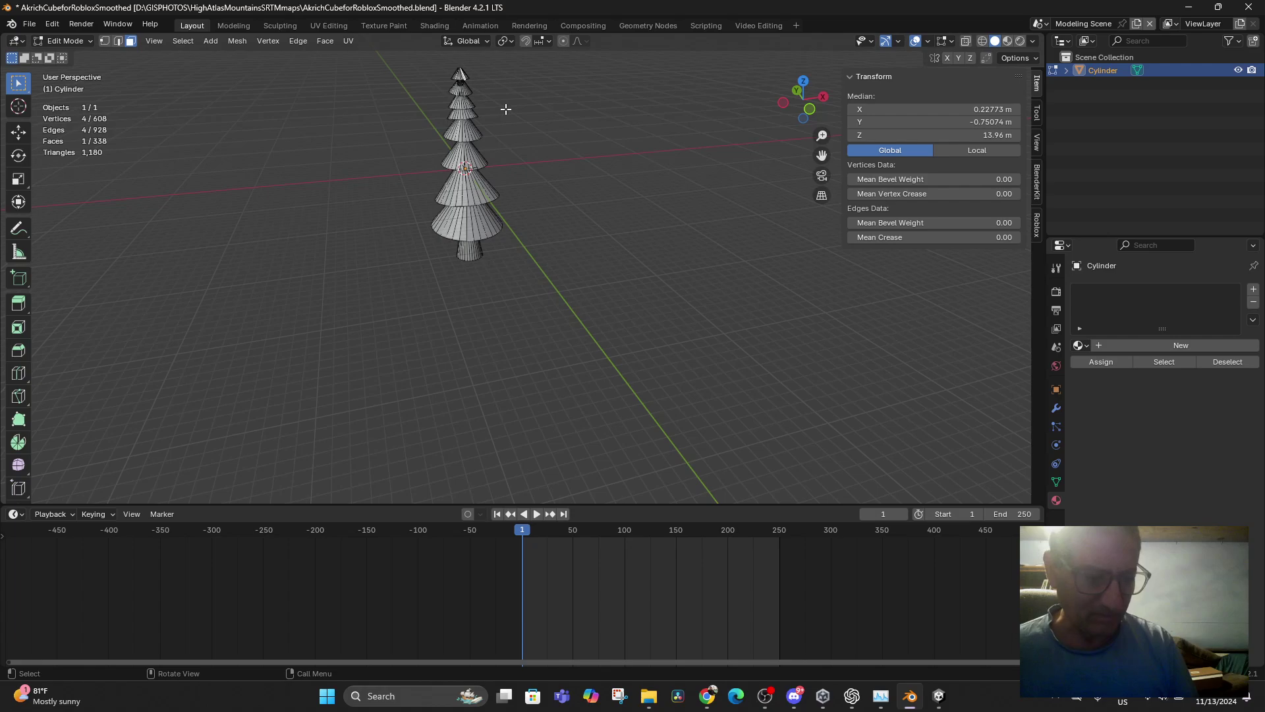
pyautogui.hotkey('ctrl', 'l')
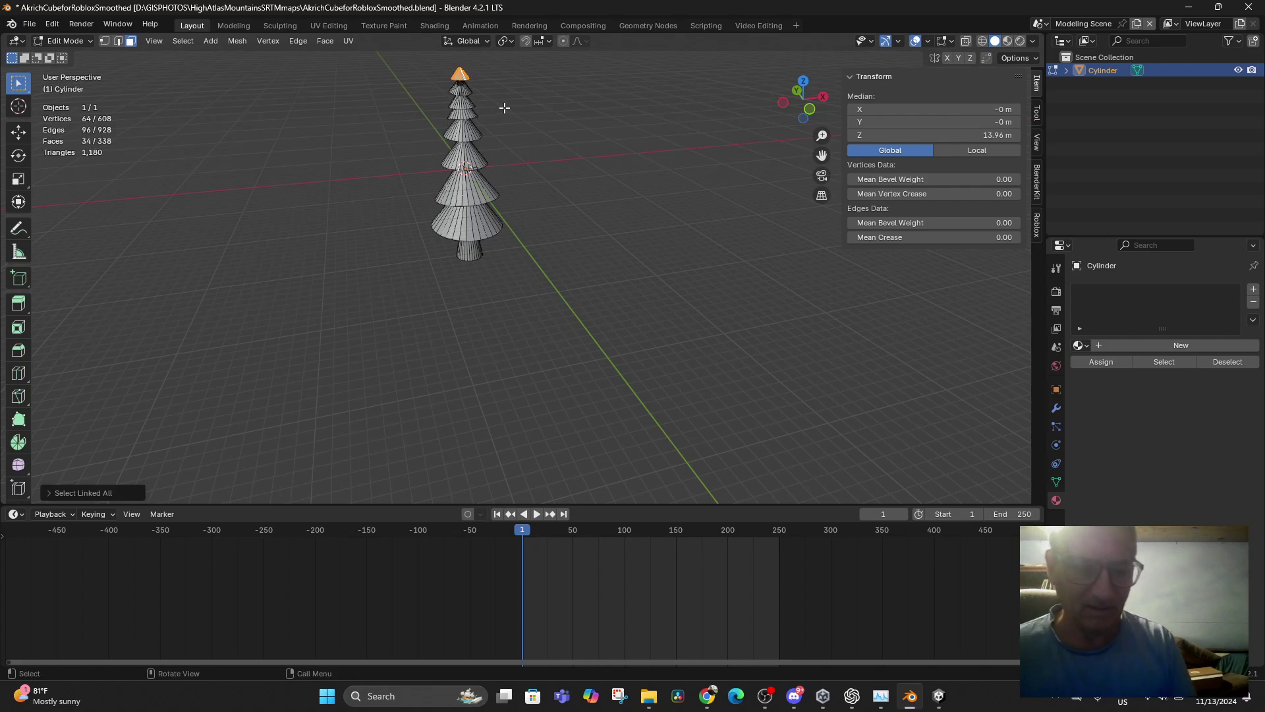
pyautogui.press('g')
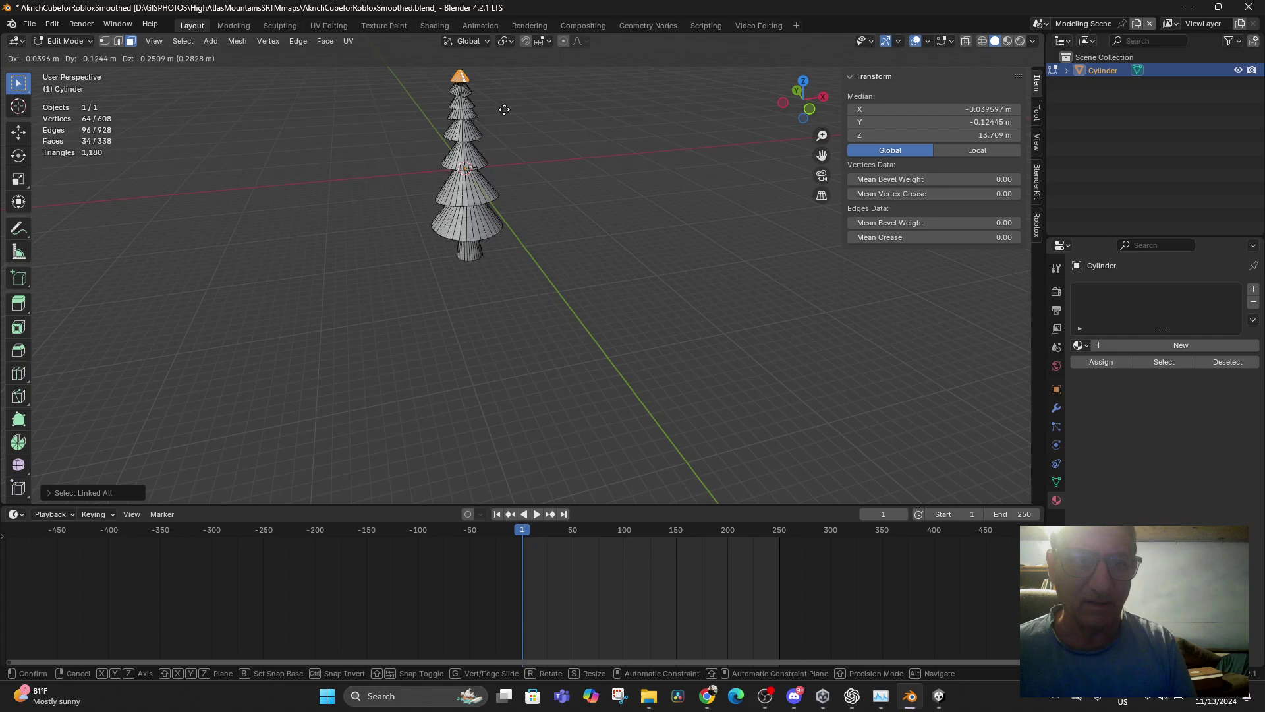
pyautogui.click(504, 112)
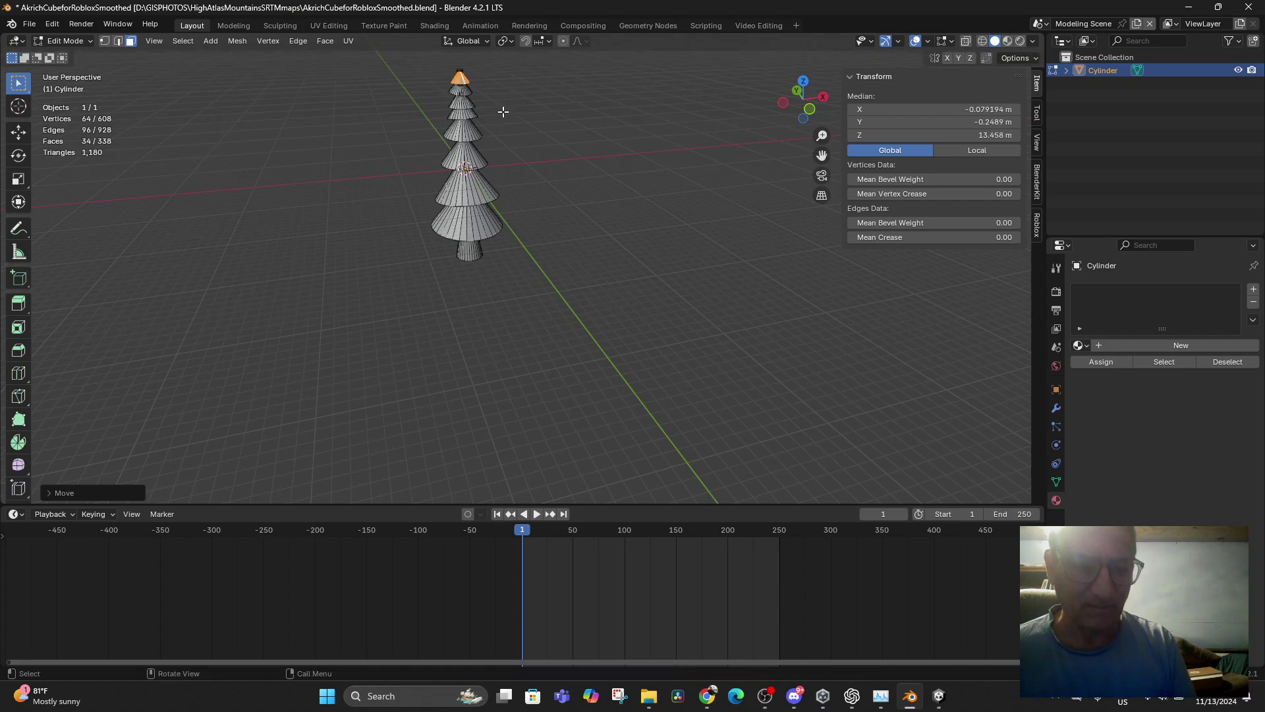
pyautogui.press('r')
pyautogui.click(496, 112)
# - Lower the trunk's top face protruding from the treetop along Z to about 13.73 m
pyautogui.moveTo(495, 113); pyautogui.dragTo(412, 121, button='middle')
pyautogui.click(401, 62)
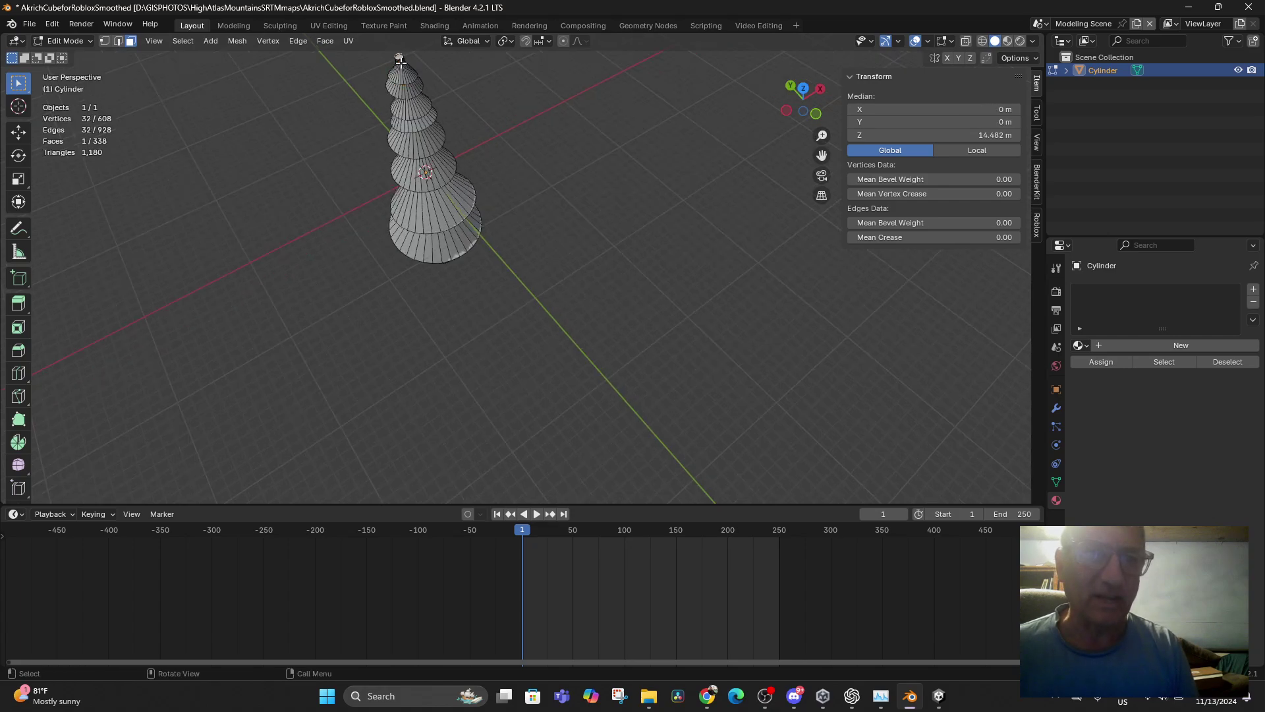
pyautogui.press('g')
pyautogui.press('z')
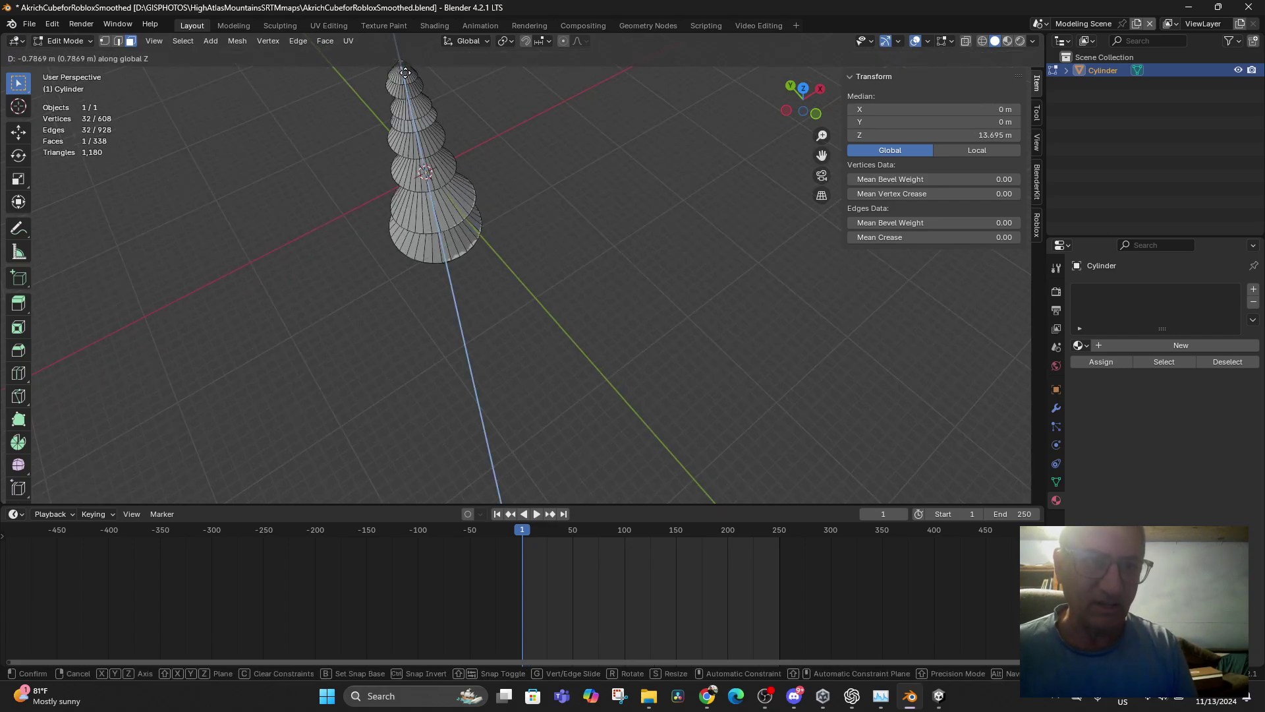
pyautogui.click(408, 71)
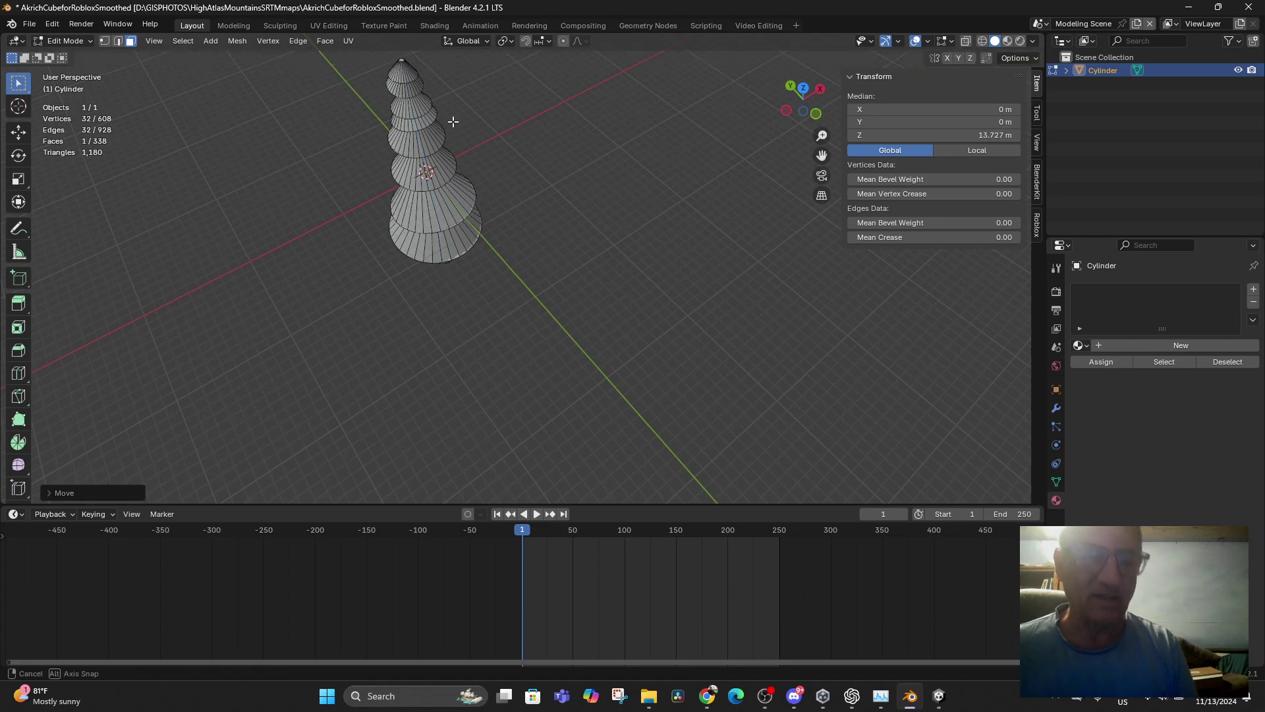
# - Extrude the underside face of the lowest cone tier, shrink the new face slightly and push it about 0.5 m up into the cone
pyautogui.moveTo(452, 119); pyautogui.dragTo(481, 99, button='middle')
pyautogui.scroll(-3, 462, 108)
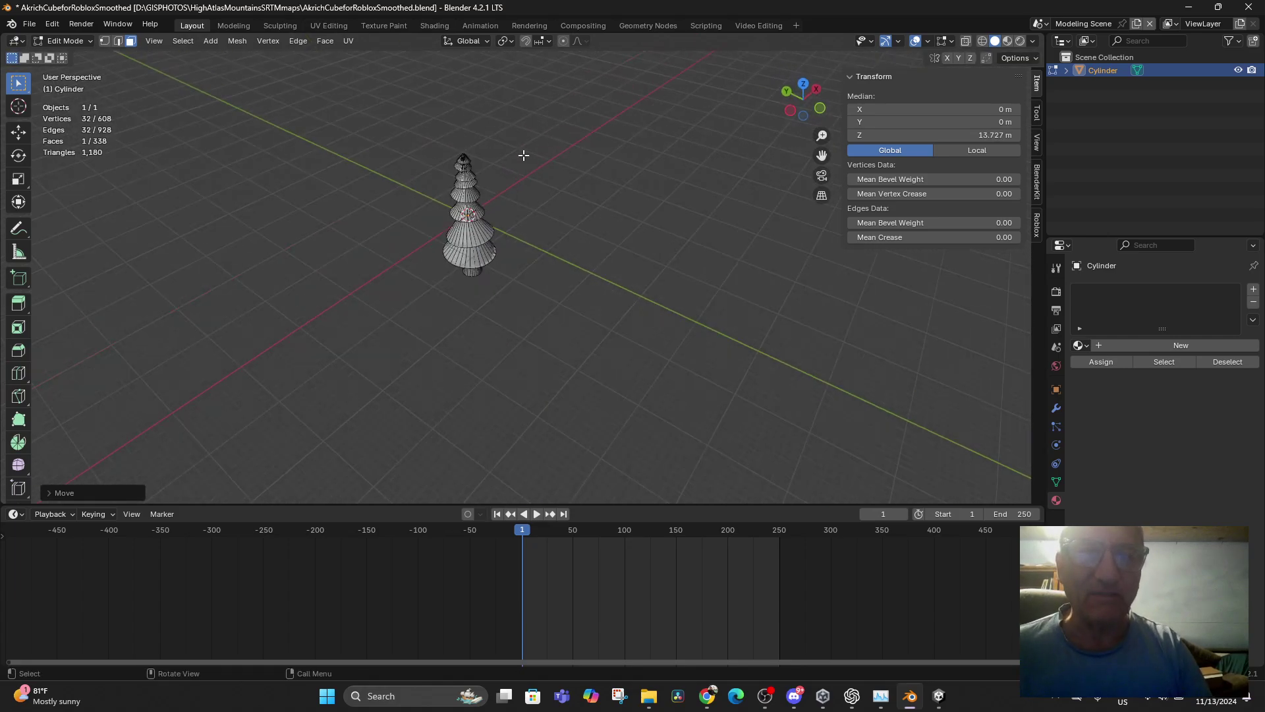
pyautogui.scroll(2, 501, 184)
pyautogui.moveTo(497, 192); pyautogui.dragTo(528, 270, button='middle')
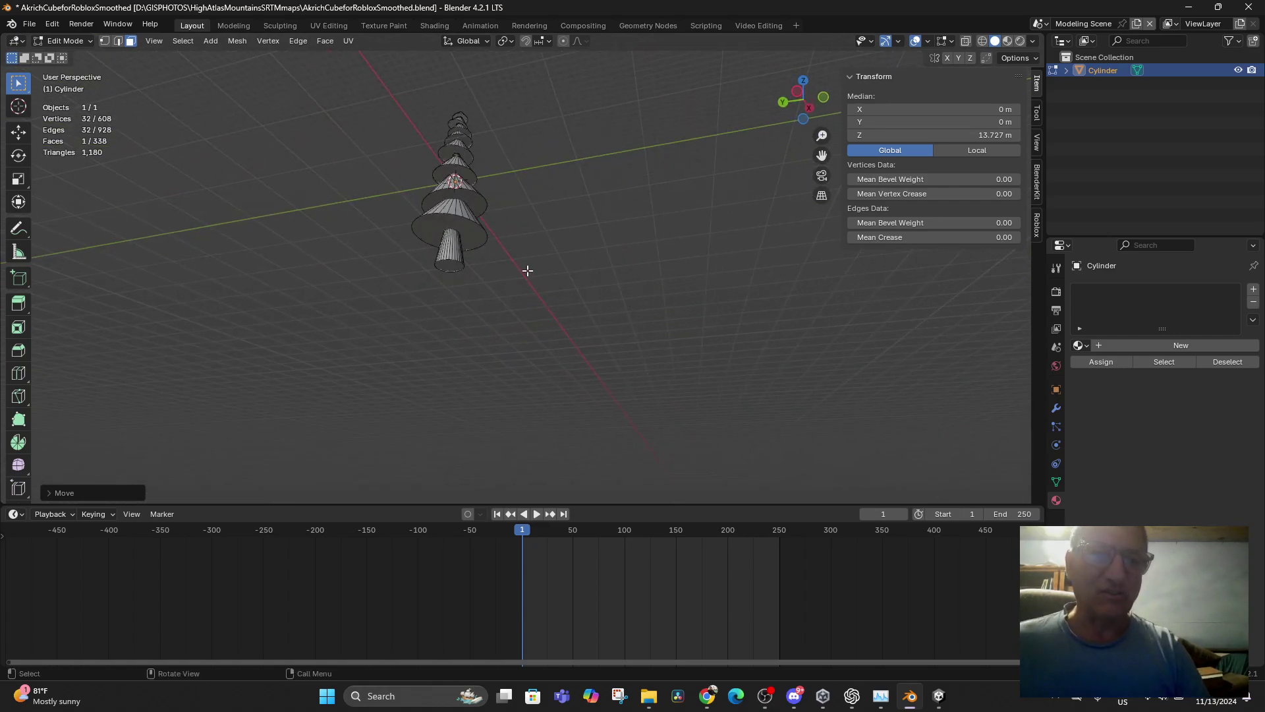
pyautogui.click(444, 228)
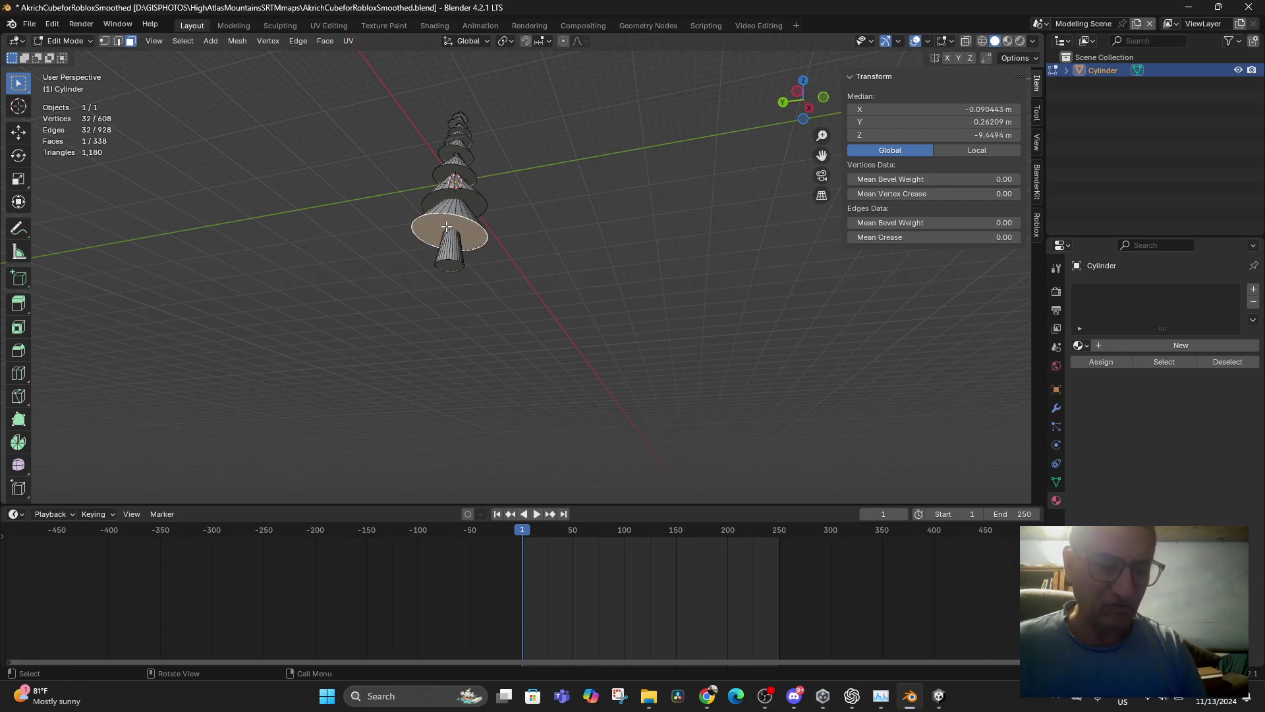
pyautogui.press('e')
pyautogui.click(448, 226)
pyautogui.press('s')
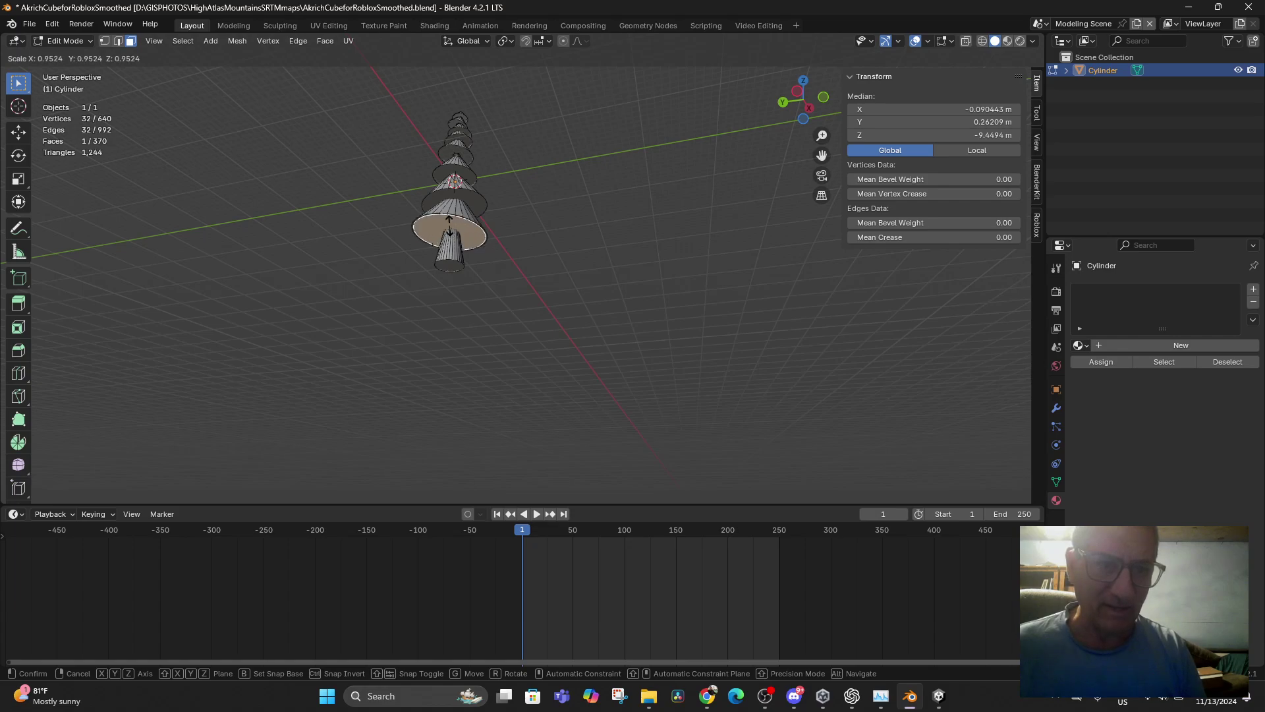
pyautogui.rightClick(449, 226)
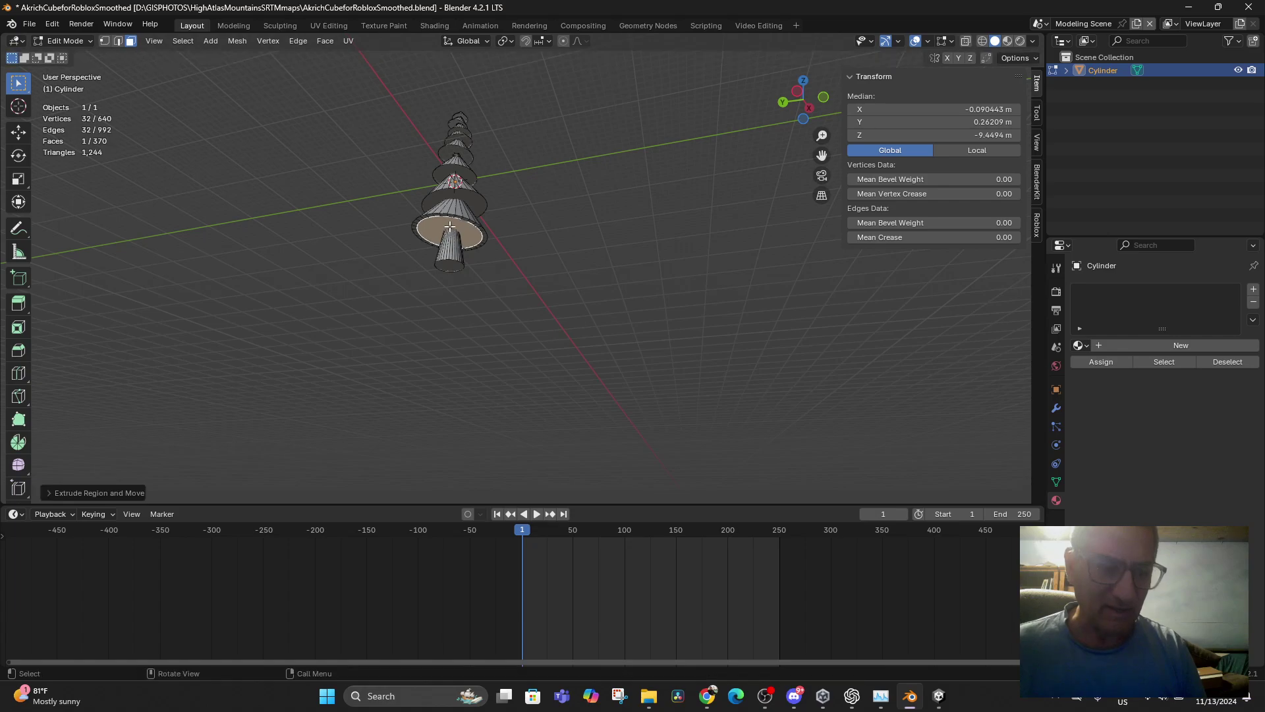
pyautogui.press('g')
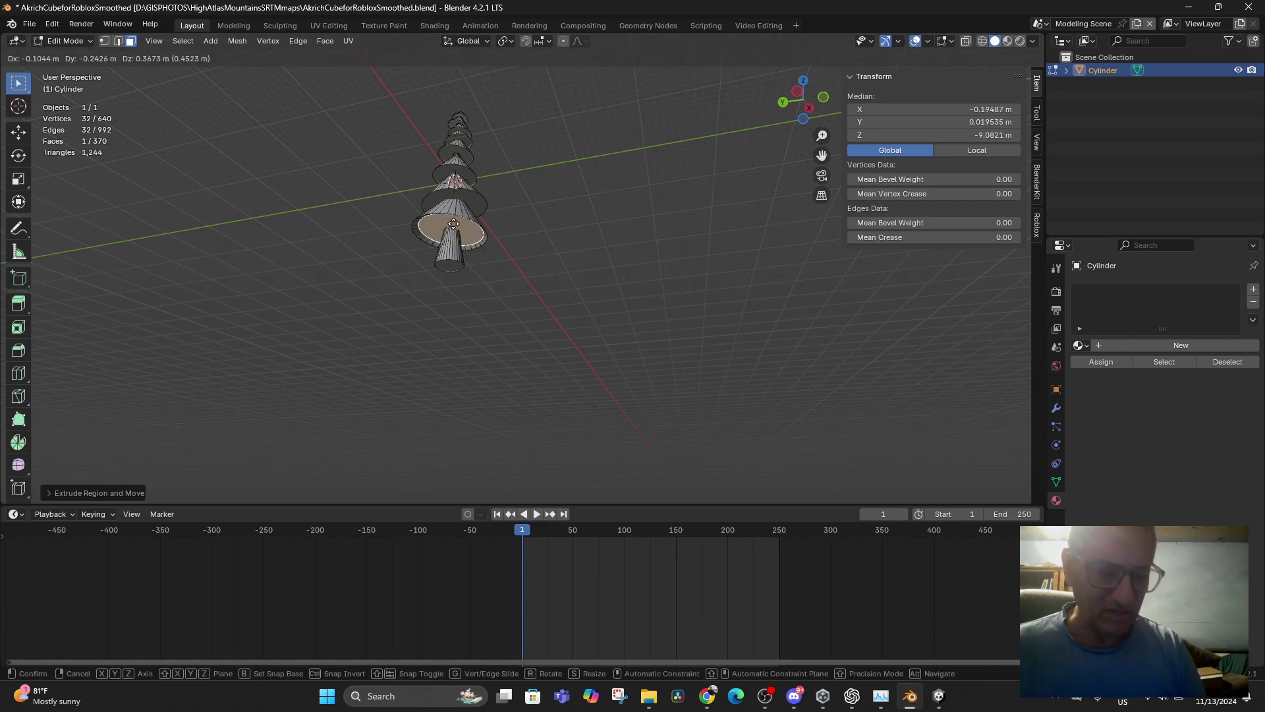
pyautogui.click(454, 224)
# - Extrude the underside face of the second cone tier from the bottom, shrink it and raise it into the cone to about Z -4.10 m
pyautogui.moveTo(505, 289); pyautogui.dragTo(482, 216, button='middle')
pyautogui.click(473, 202)
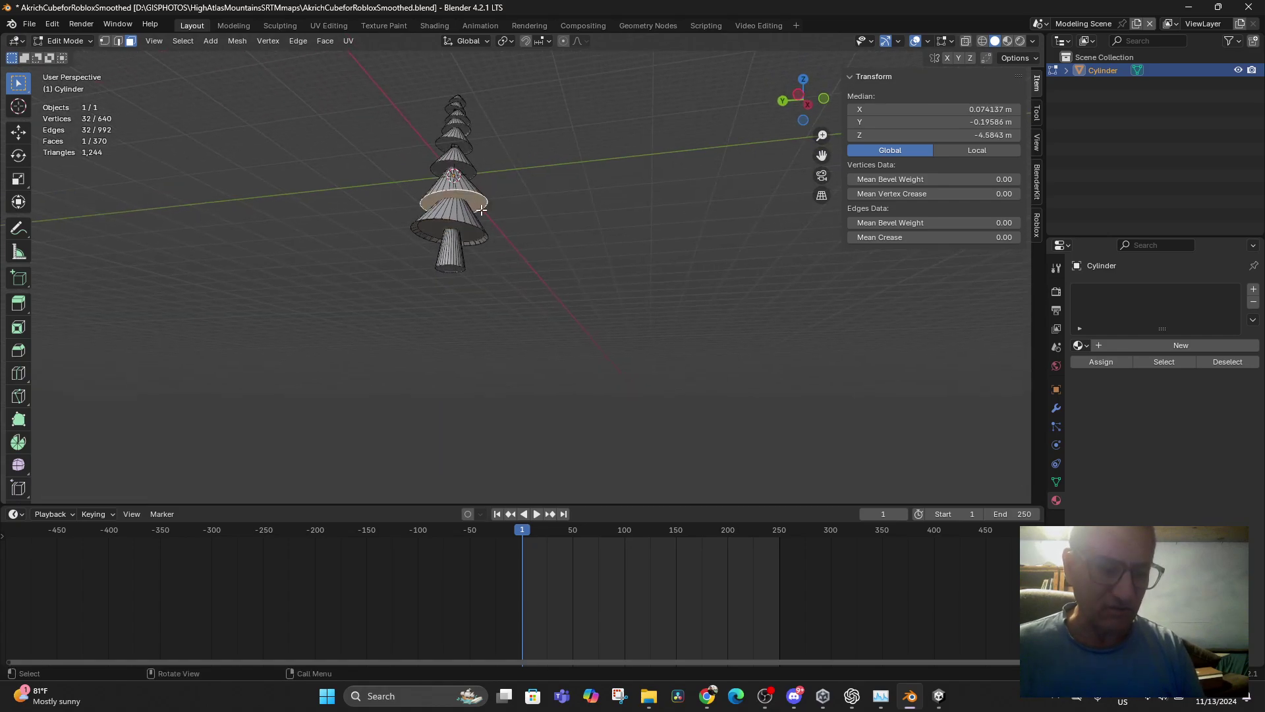
pyautogui.press('e')
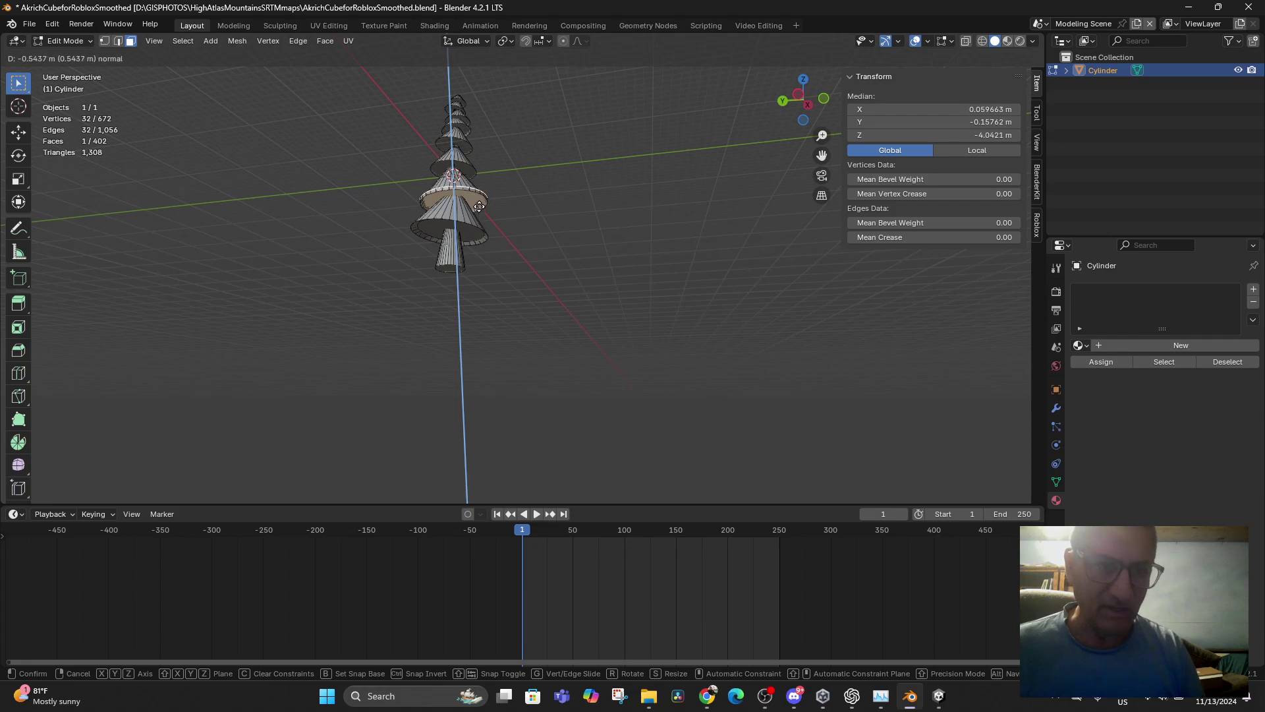
pyautogui.click(476, 206)
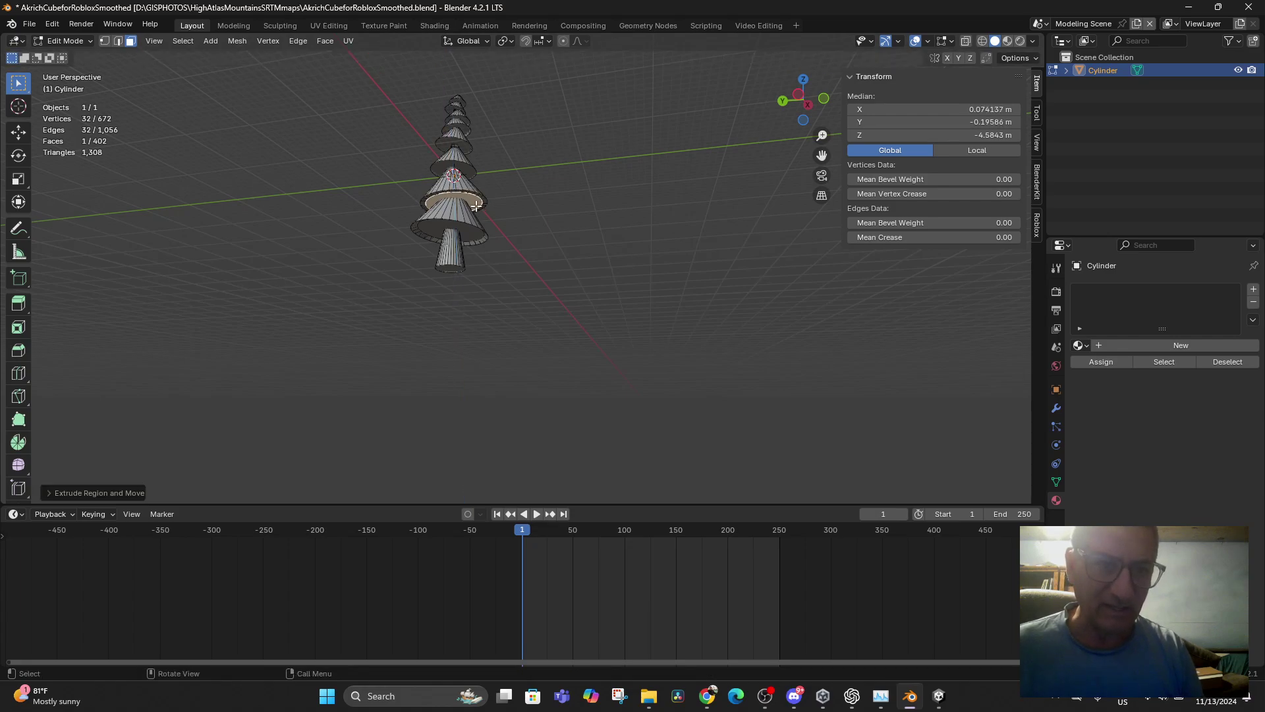
pyautogui.press('g')
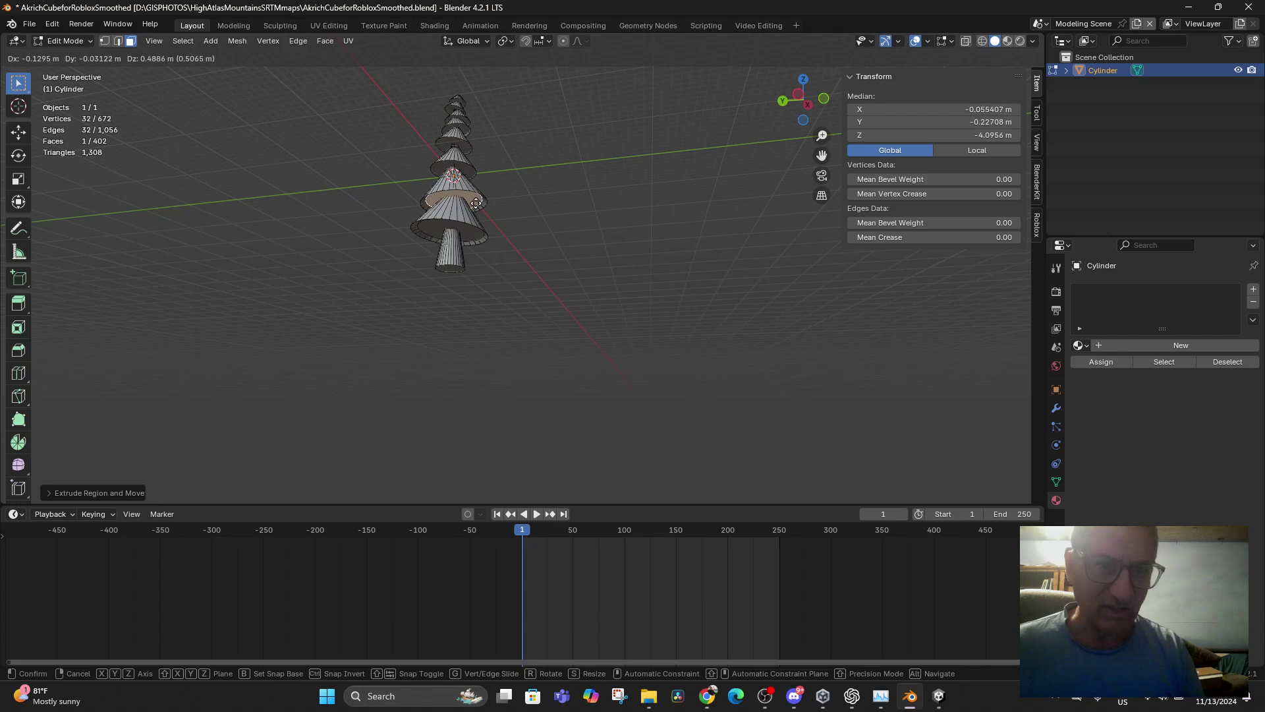
pyautogui.click(476, 203)
# - Select the underside face of the third cone tier from the bottom and raise it slightly to about Z 0.92 m
pyautogui.moveTo(476, 204); pyautogui.dragTo(453, 169, button='middle')
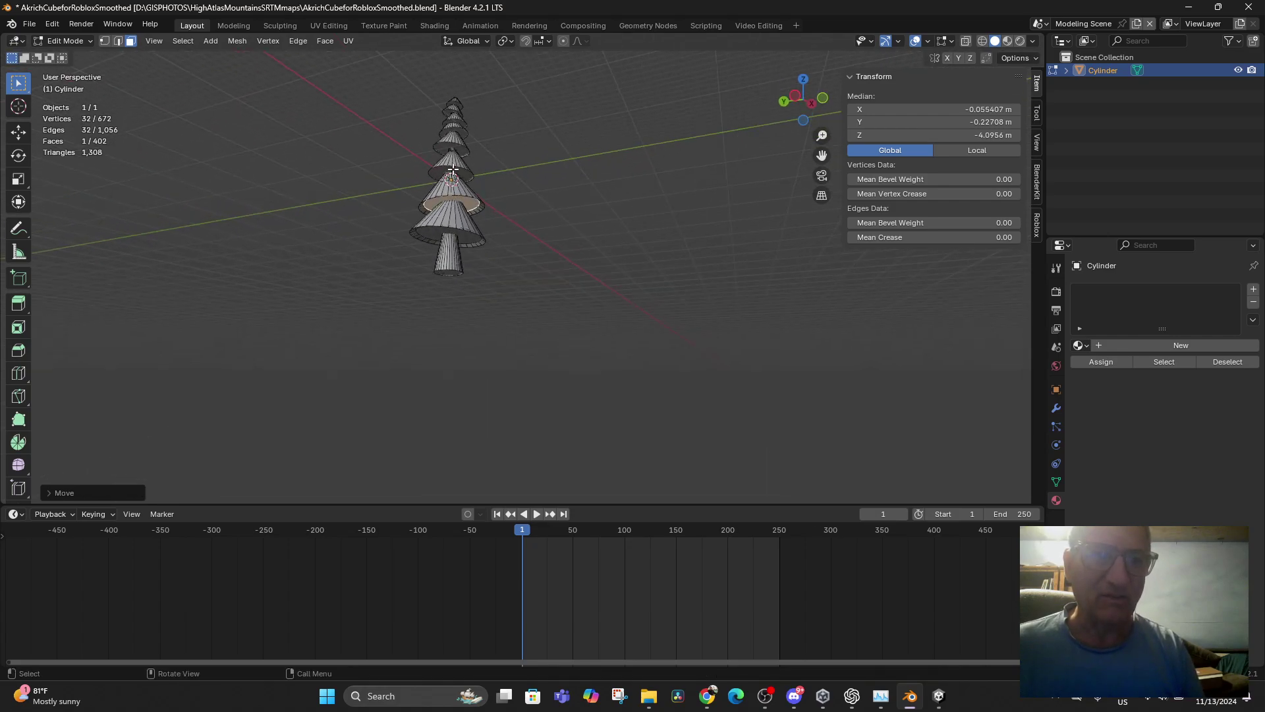
pyautogui.keyDown('alt'); pyautogui.click(464, 178); pyautogui.keyUp('alt')
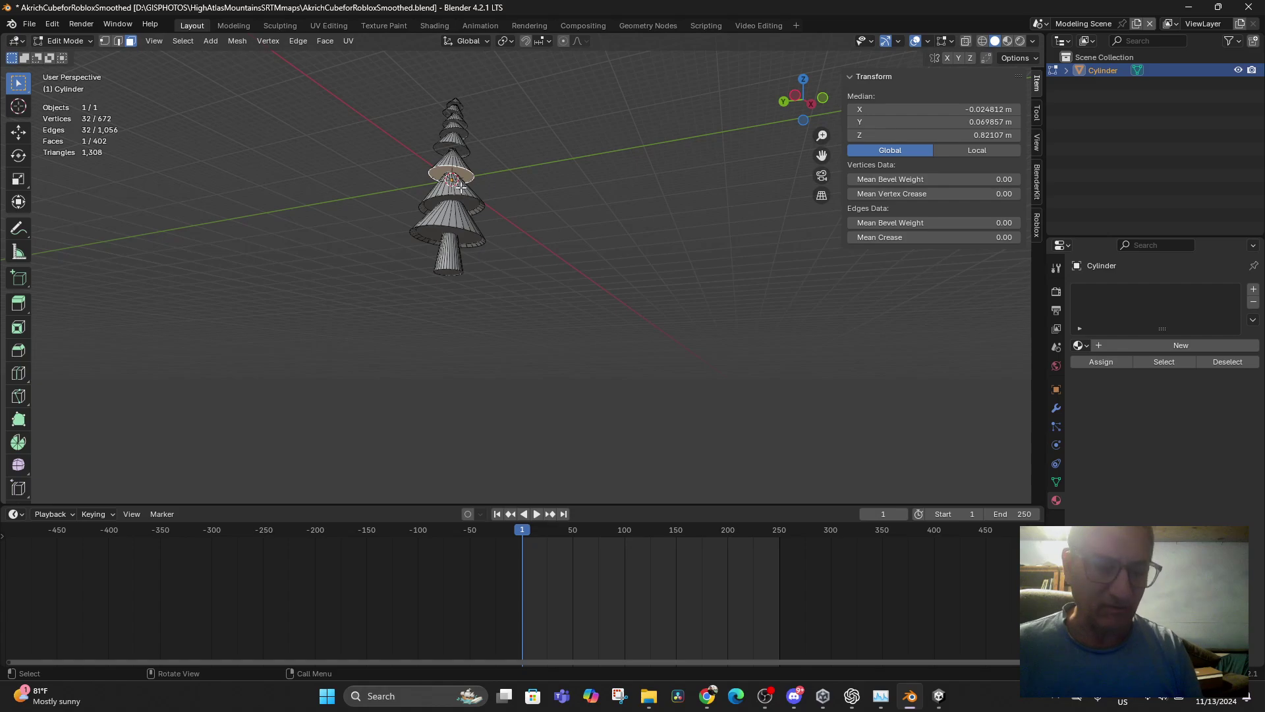
pyautogui.press('g')
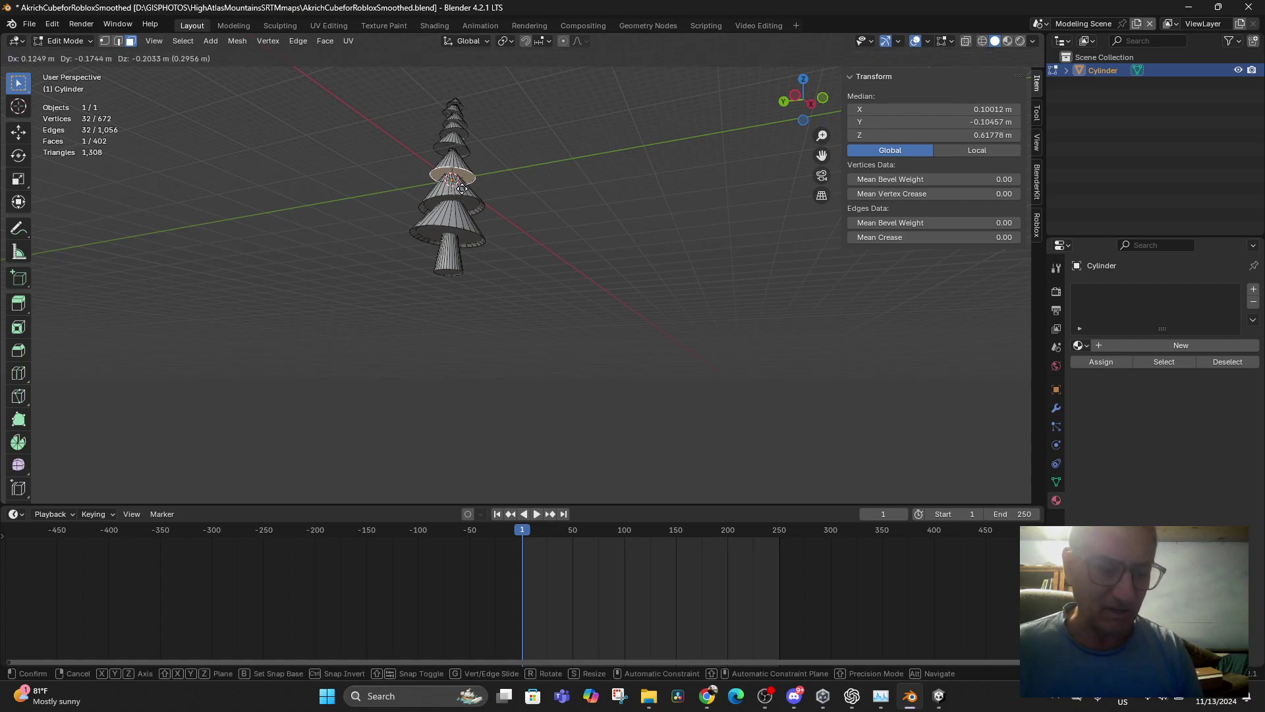
pyautogui.click(461, 191)
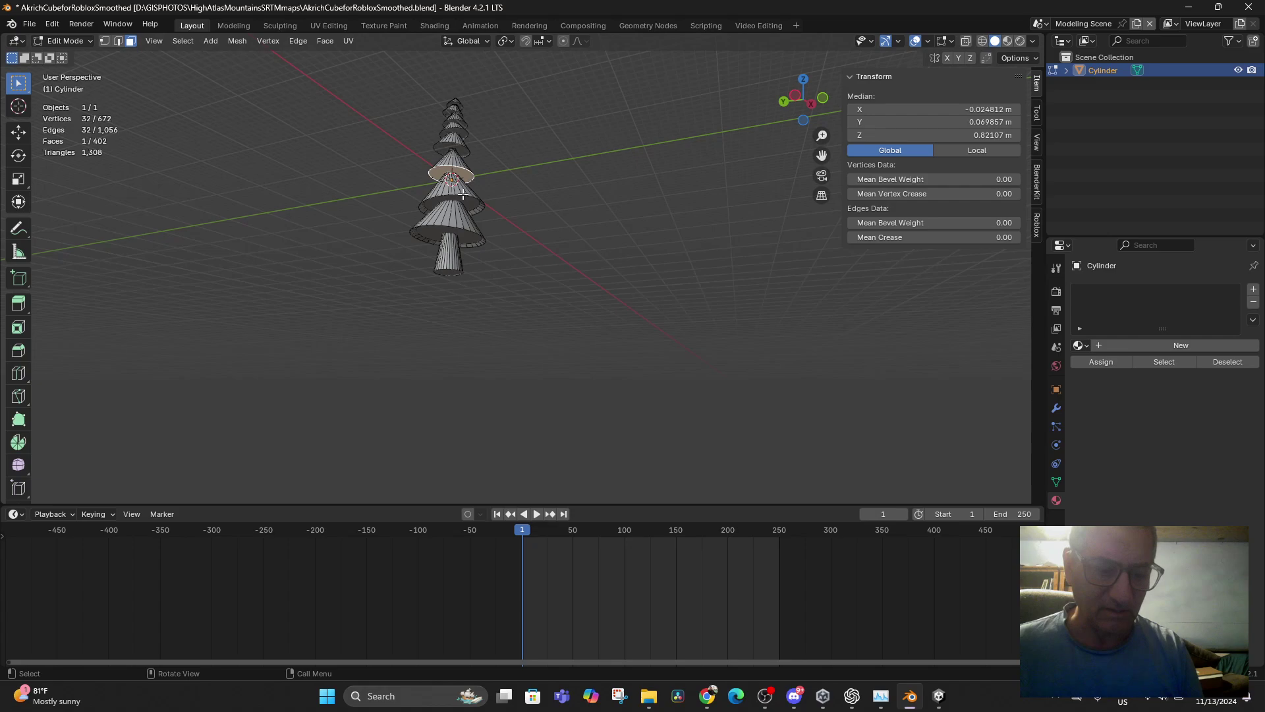
pyautogui.press('g')
pyautogui.click(463, 194)
pyautogui.press('r')
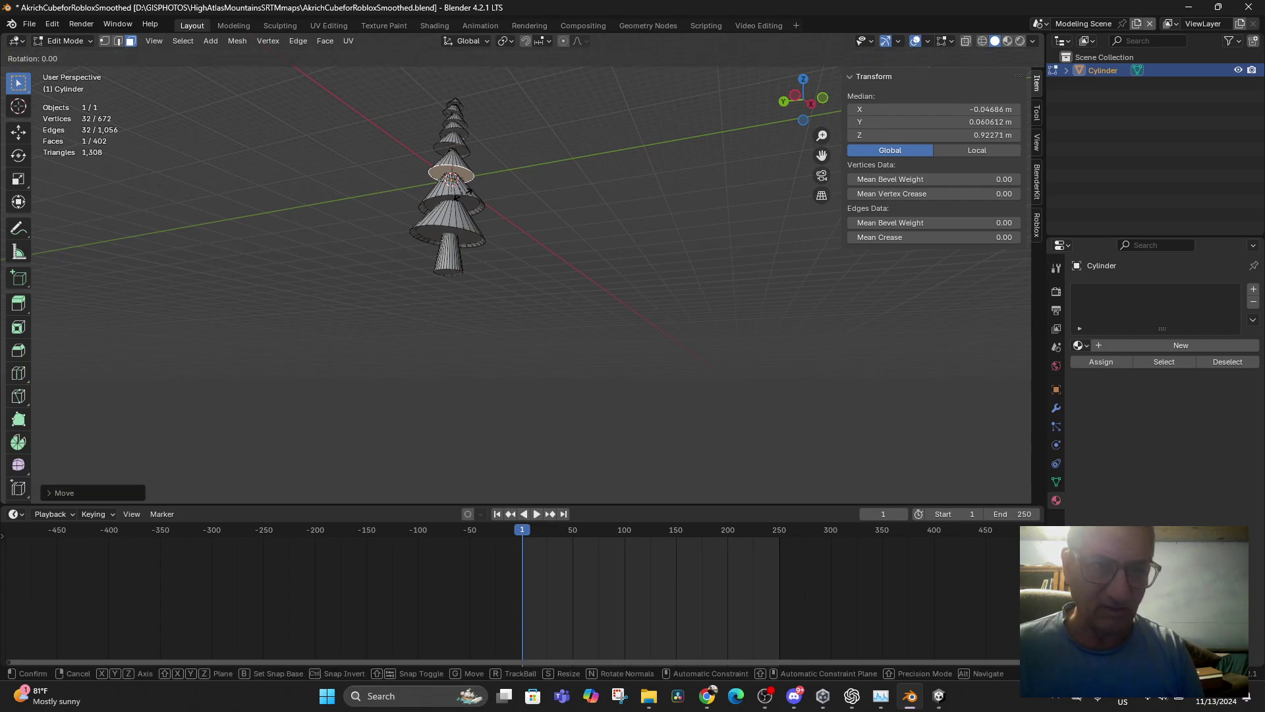
pyautogui.click(465, 196)
# - Extrude the third tier's underside face, shrink the new face and raise it along Z to about 1.62 m
pyautogui.press('e')
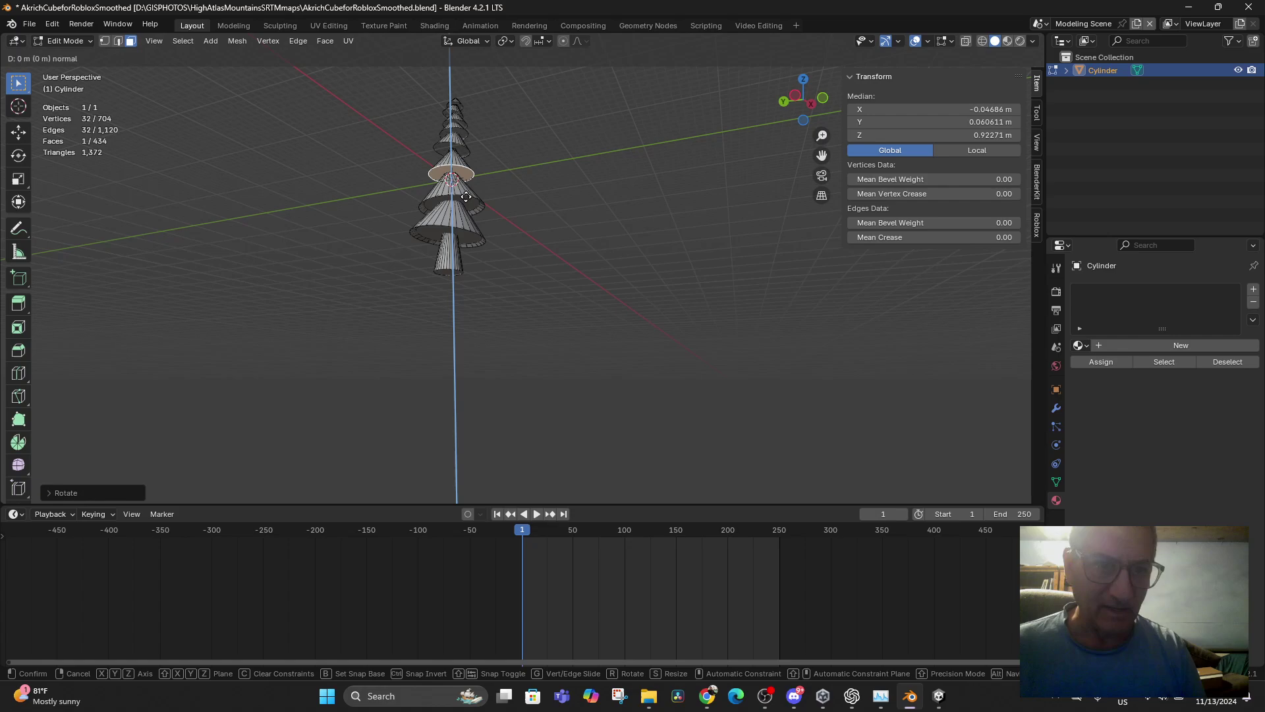
pyautogui.middleClick(466, 197)
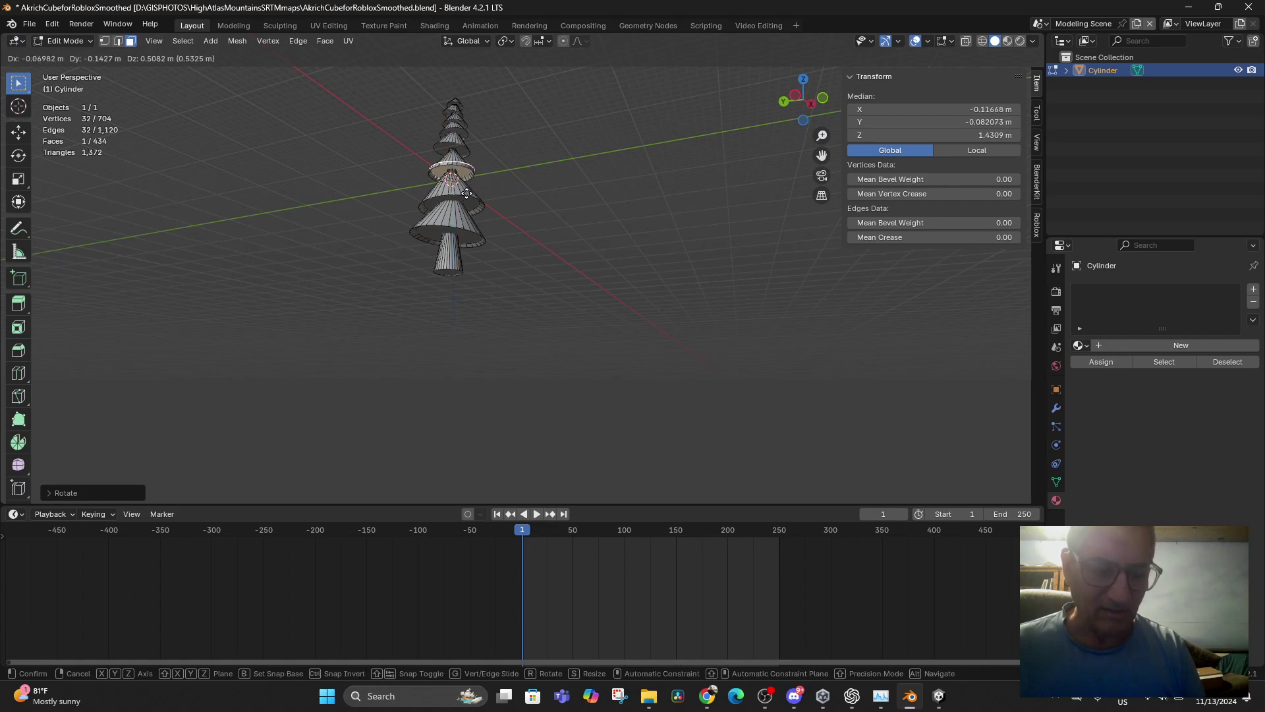
pyautogui.press('s')
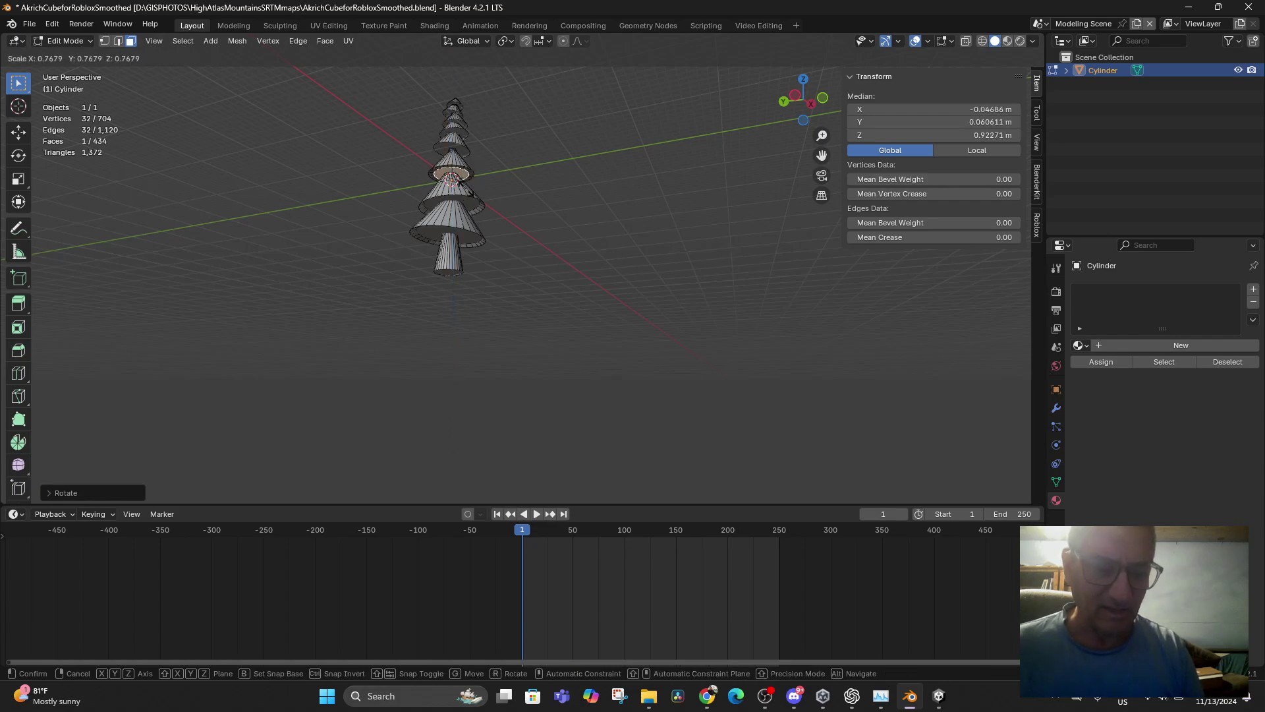
pyautogui.click(466, 190)
pyautogui.press('z')
pyautogui.press('Escape')
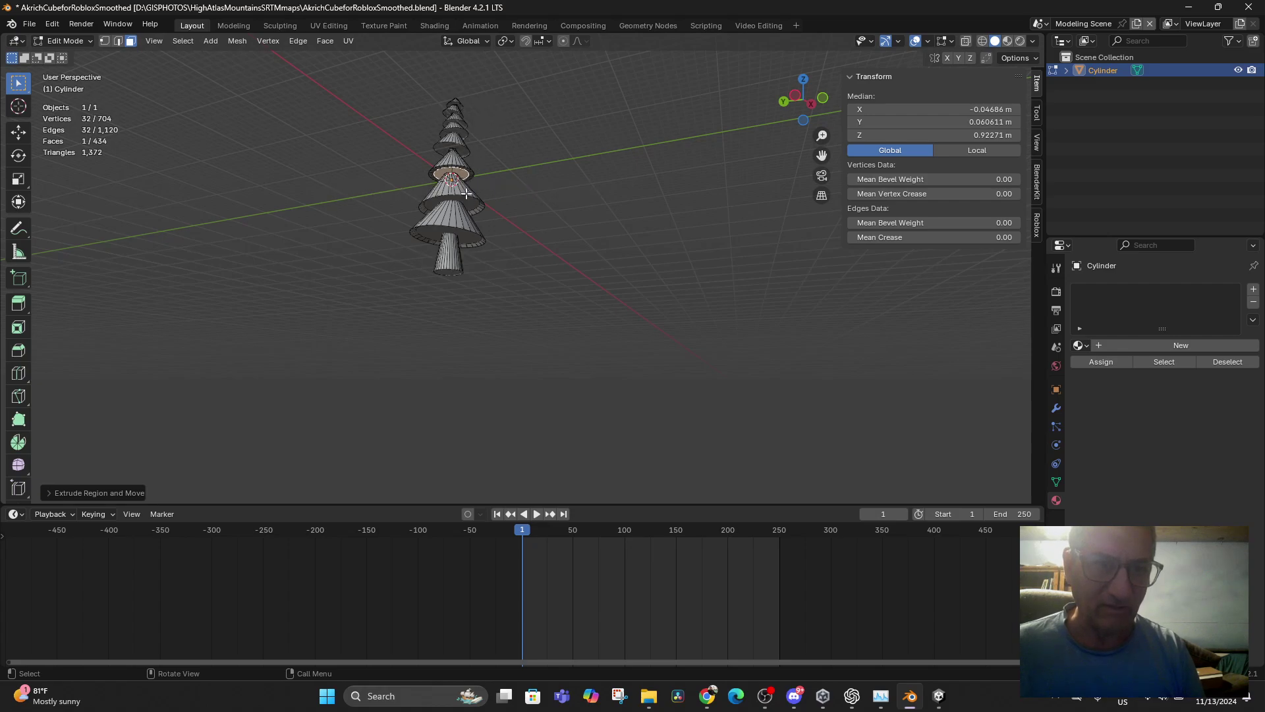
pyautogui.press('g')
pyautogui.press('z')
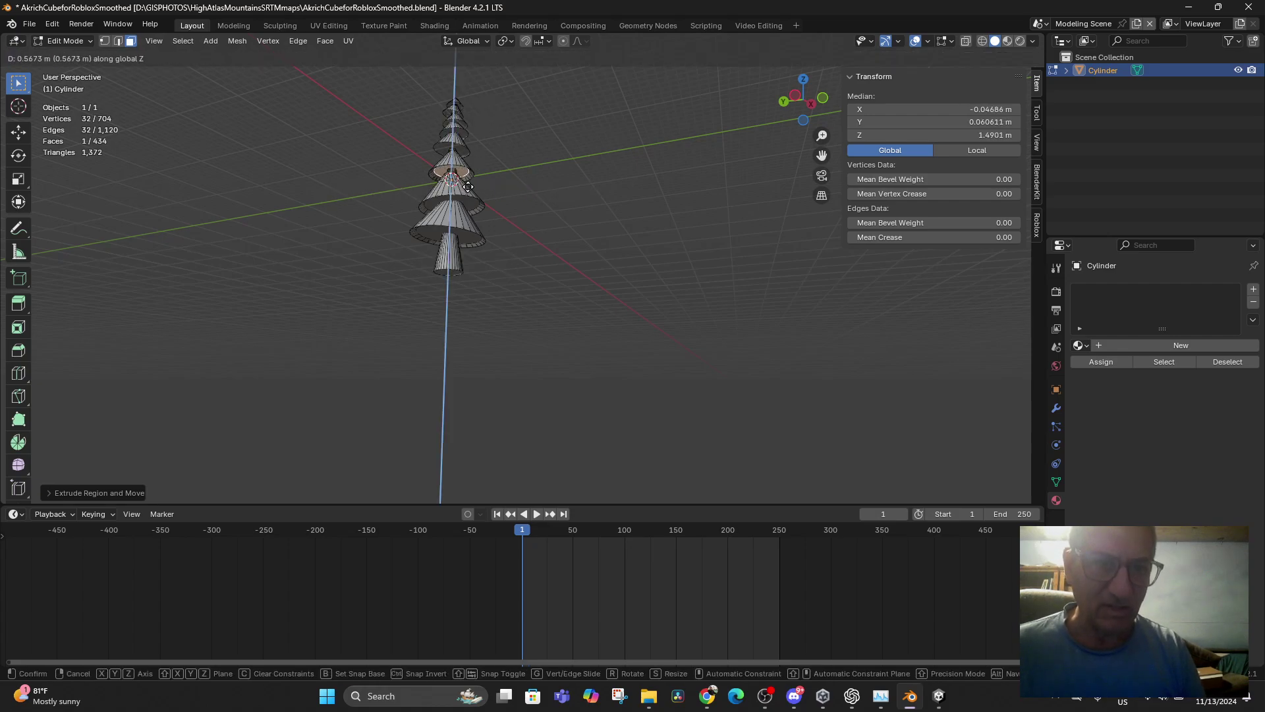
pyautogui.click(469, 189)
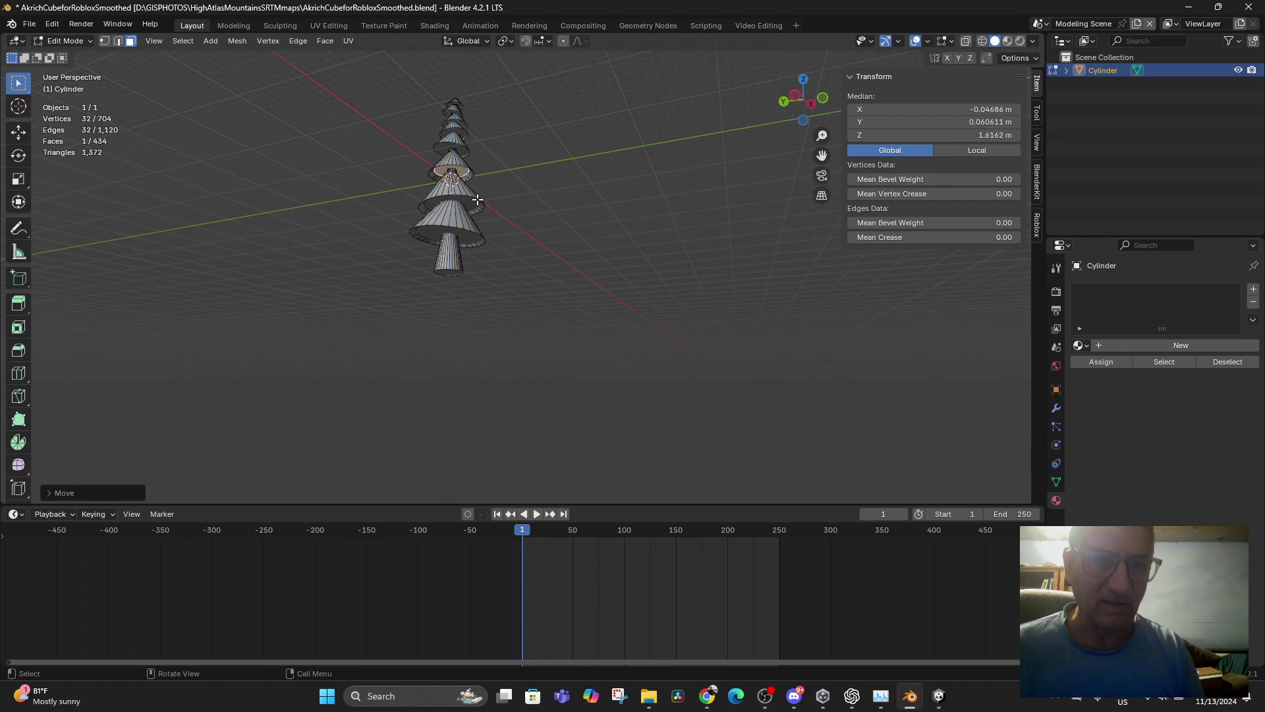
pyautogui.moveTo(481, 195); pyautogui.dragTo(558, 263, button='middle')
pyautogui.scroll(2, 527, 300)
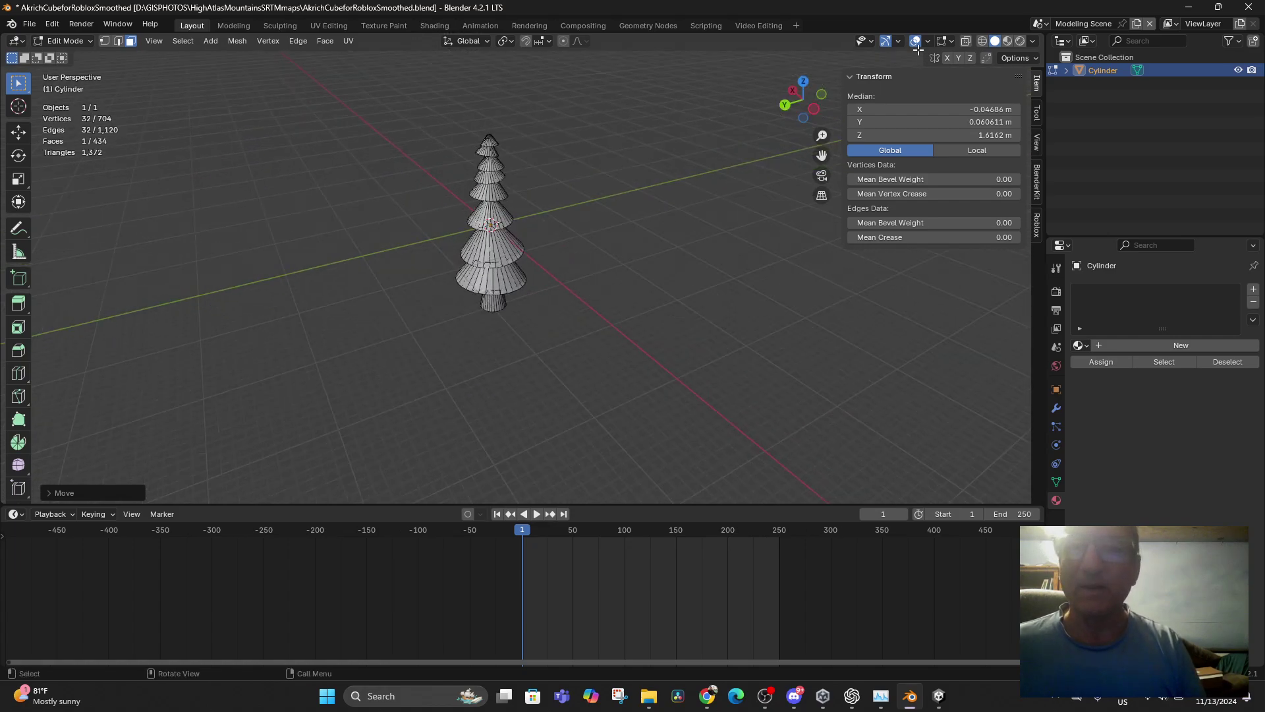
# - Display the tree in Material Preview shading and return it to Object Mode
pyautogui.click(1007, 41)
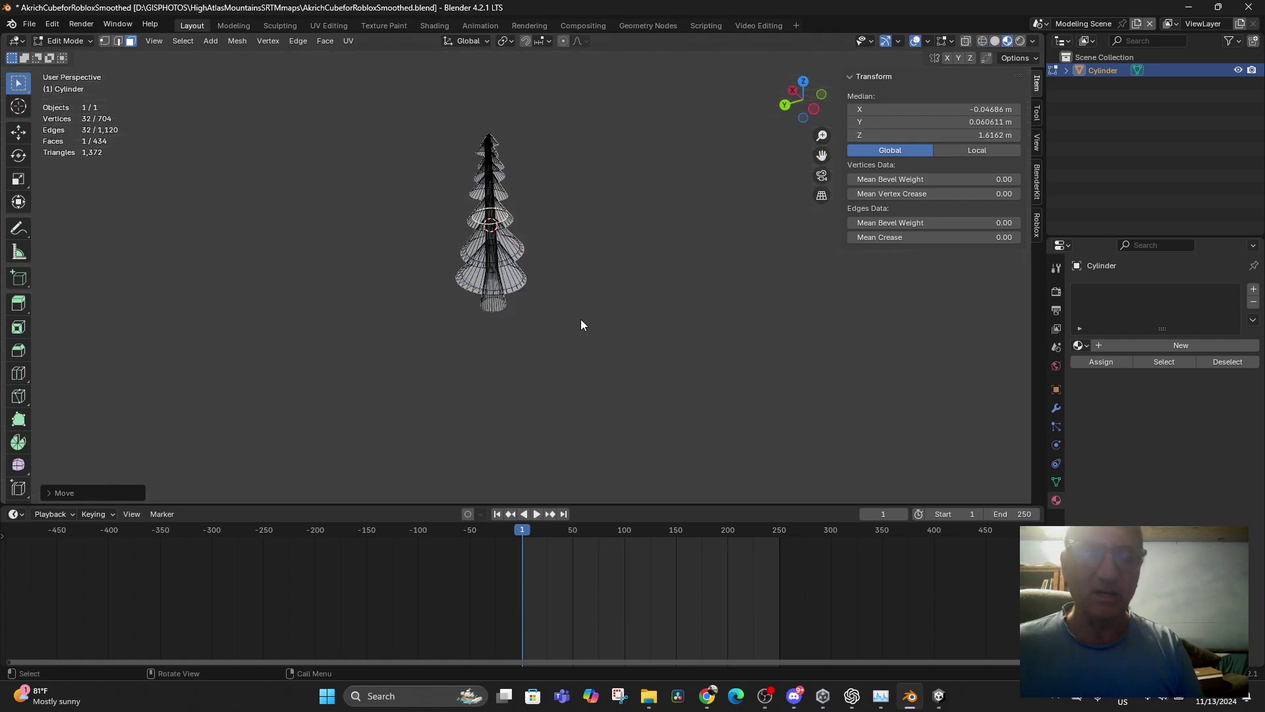
pyautogui.moveTo(581, 324); pyautogui.dragTo(669, 261, button='middle')
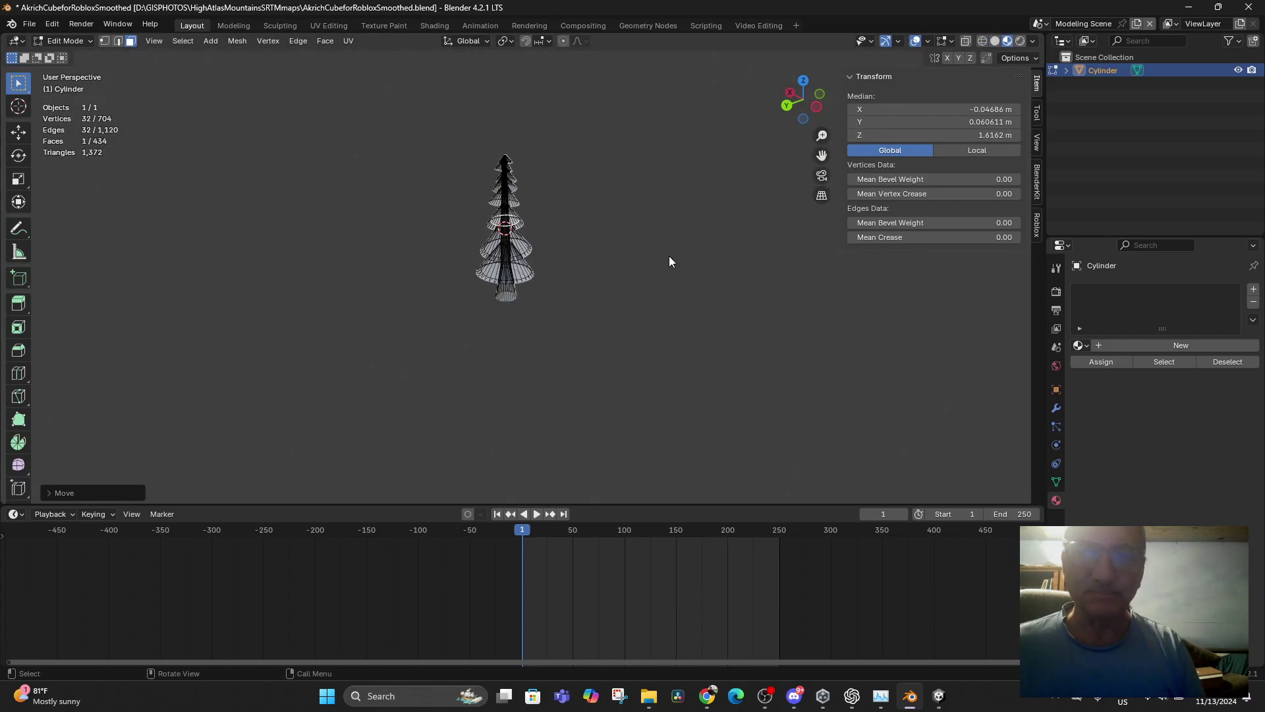
pyautogui.click(57, 41)
pyautogui.click(66, 54)
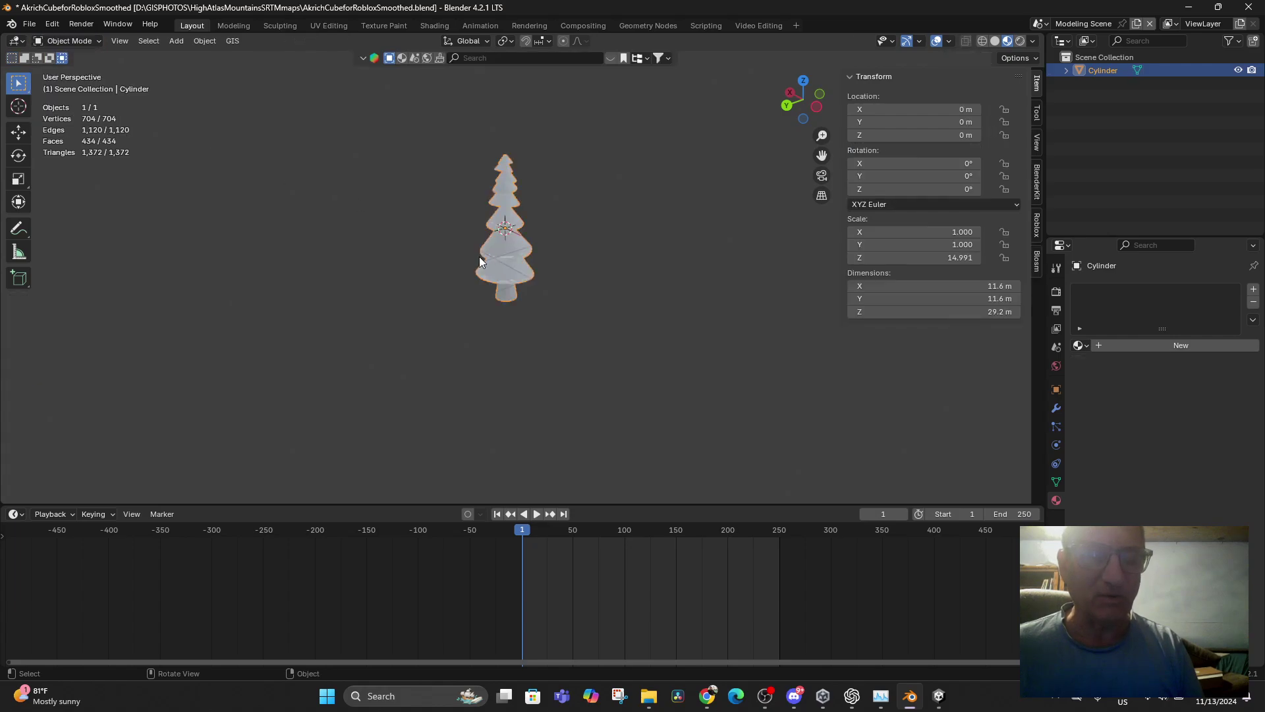
pyautogui.scroll(4, 479, 256)
pyautogui.scroll(1, 488, 291)
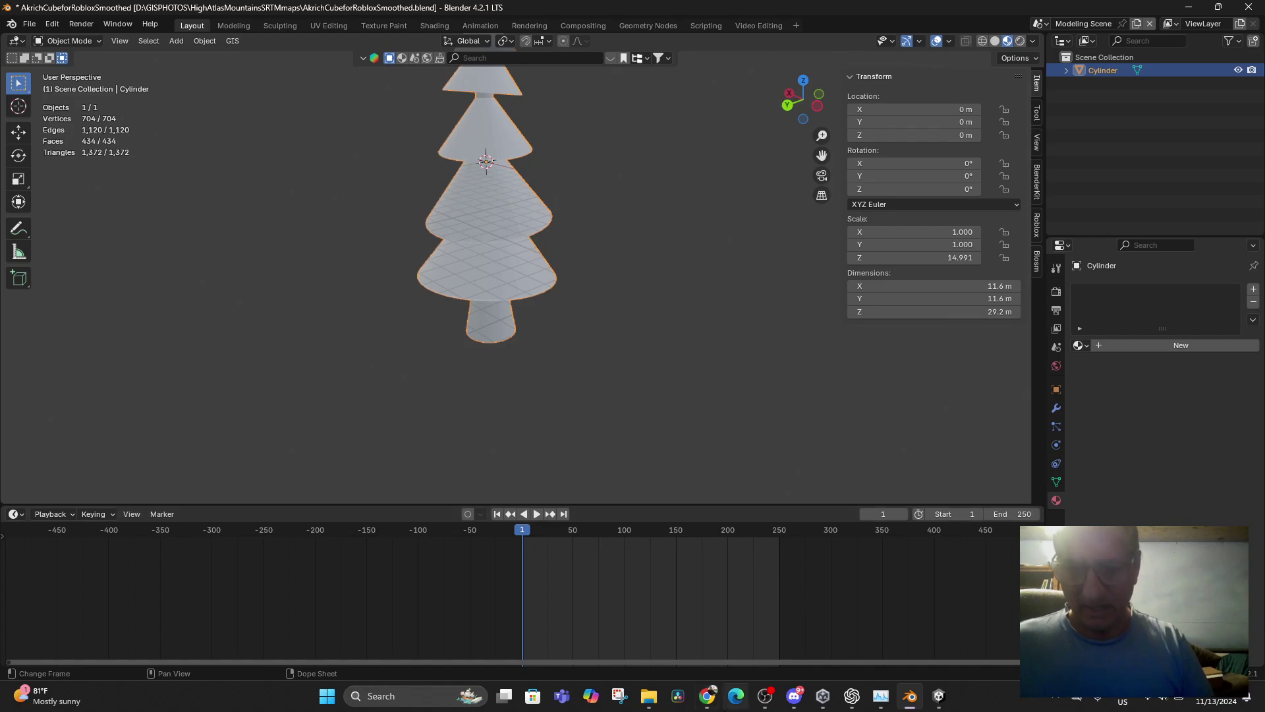
# - Switch to Chrome and search Google for "pine fronds" in a new tab
pyautogui.click(708, 697)
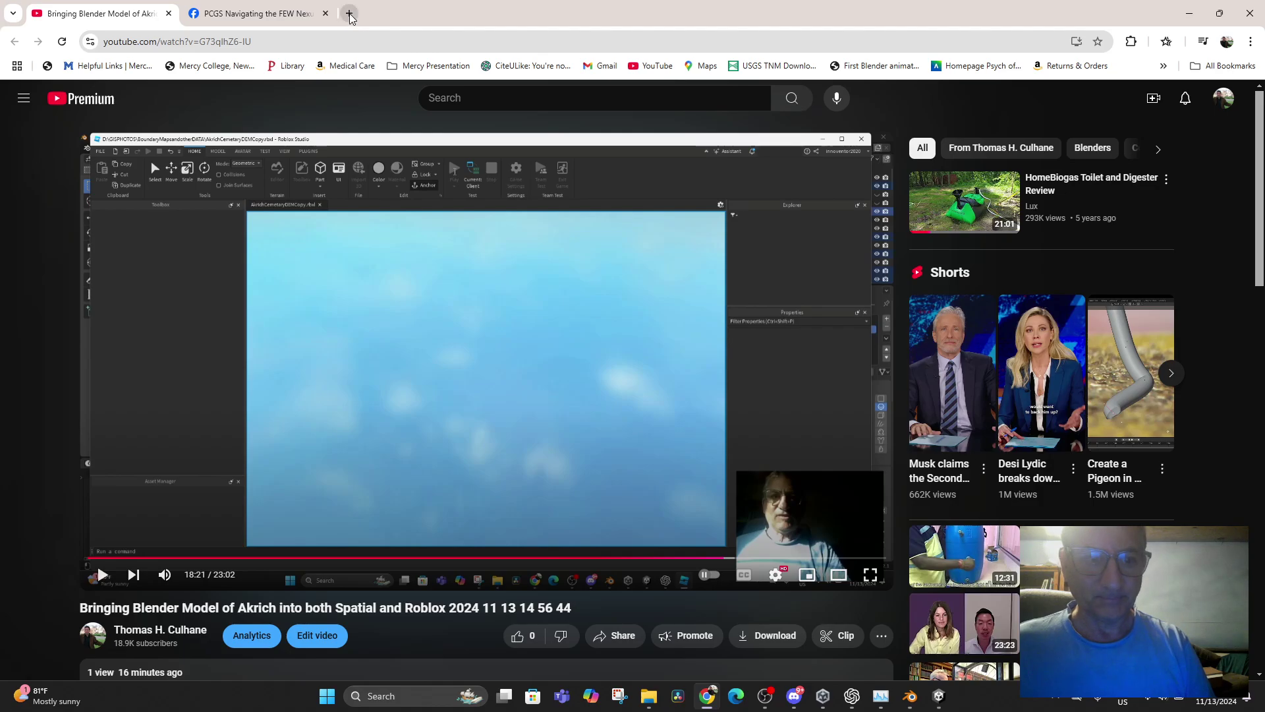
pyautogui.click(349, 14)
pyautogui.click(370, 42)
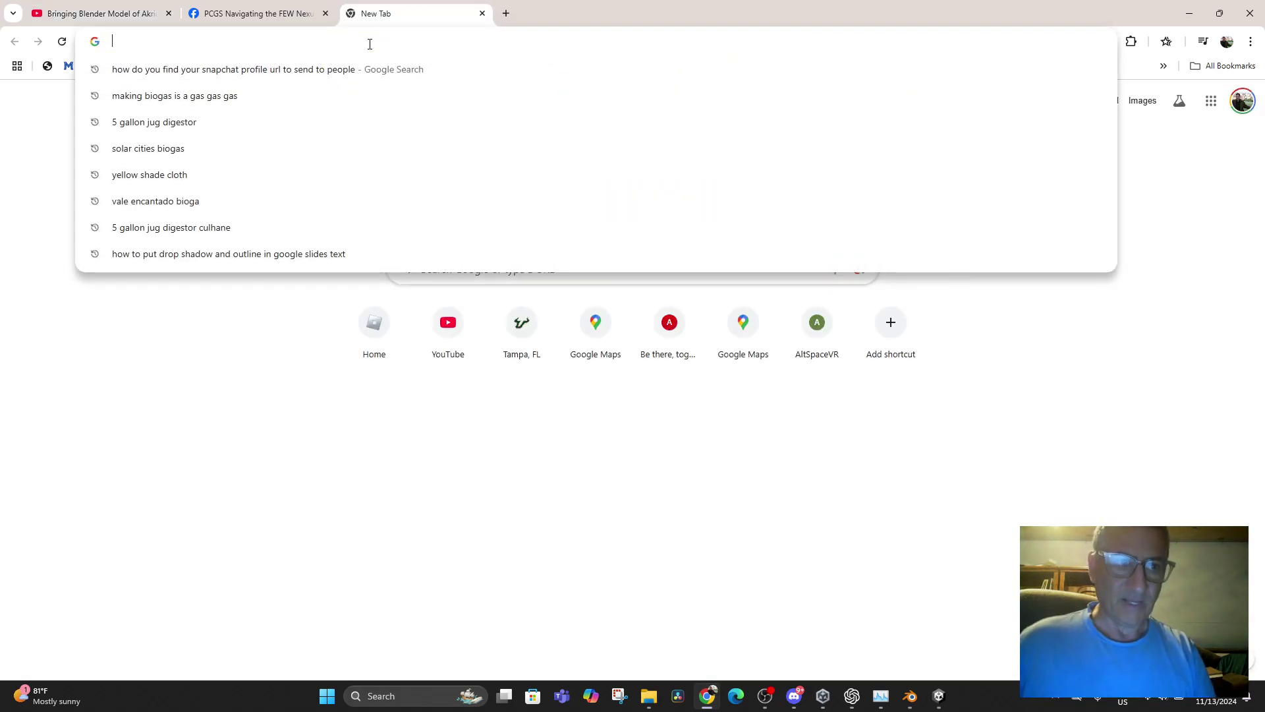
pyautogui.write('pin')
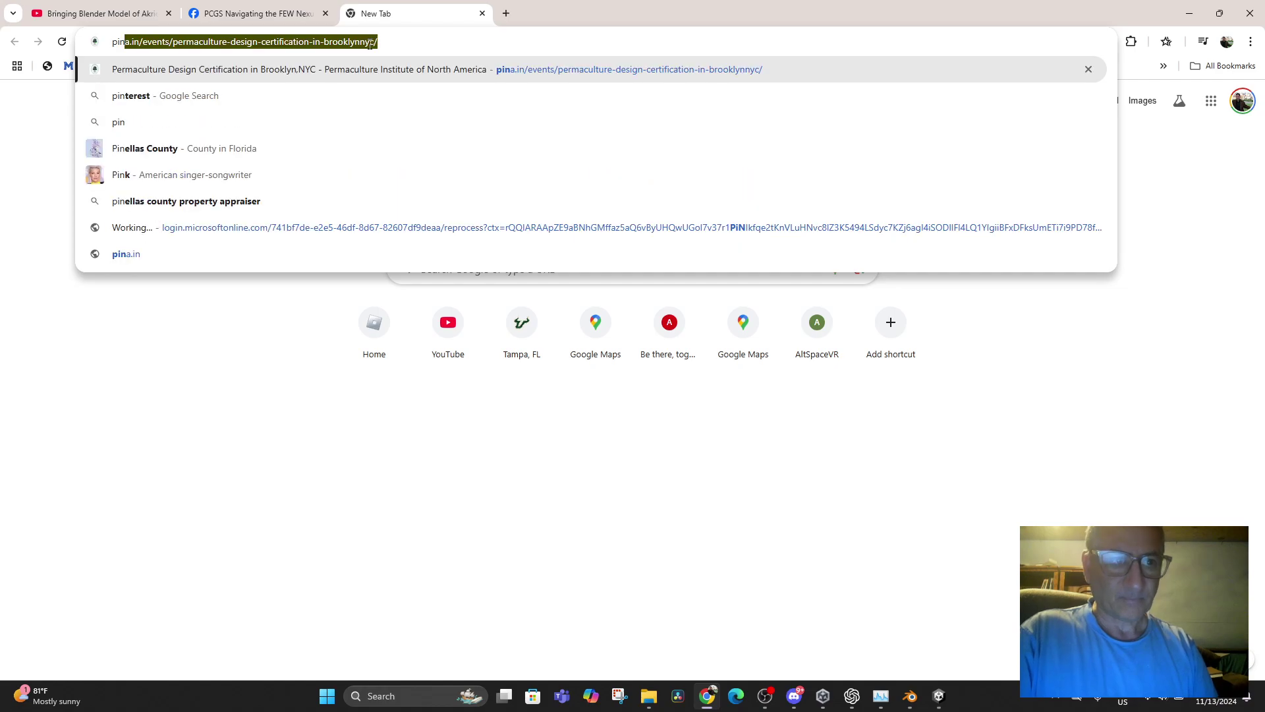
pyautogui.write('e fronds')
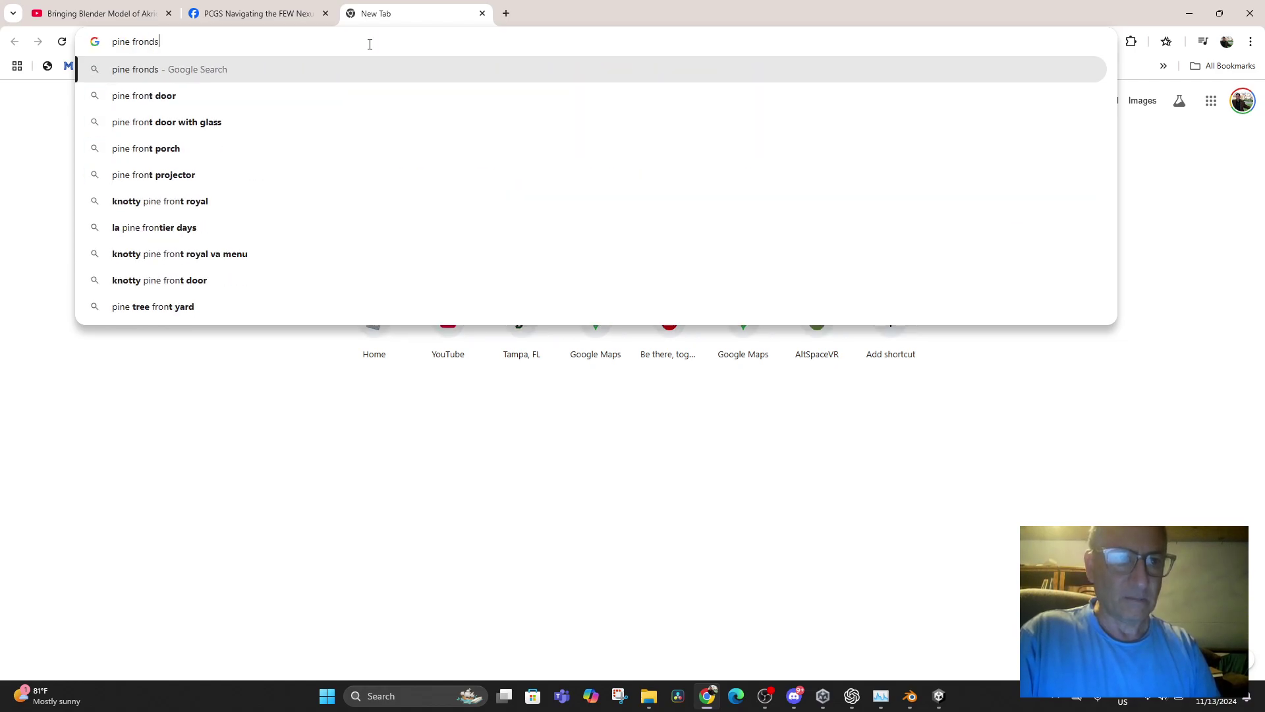
pyautogui.press('Return')
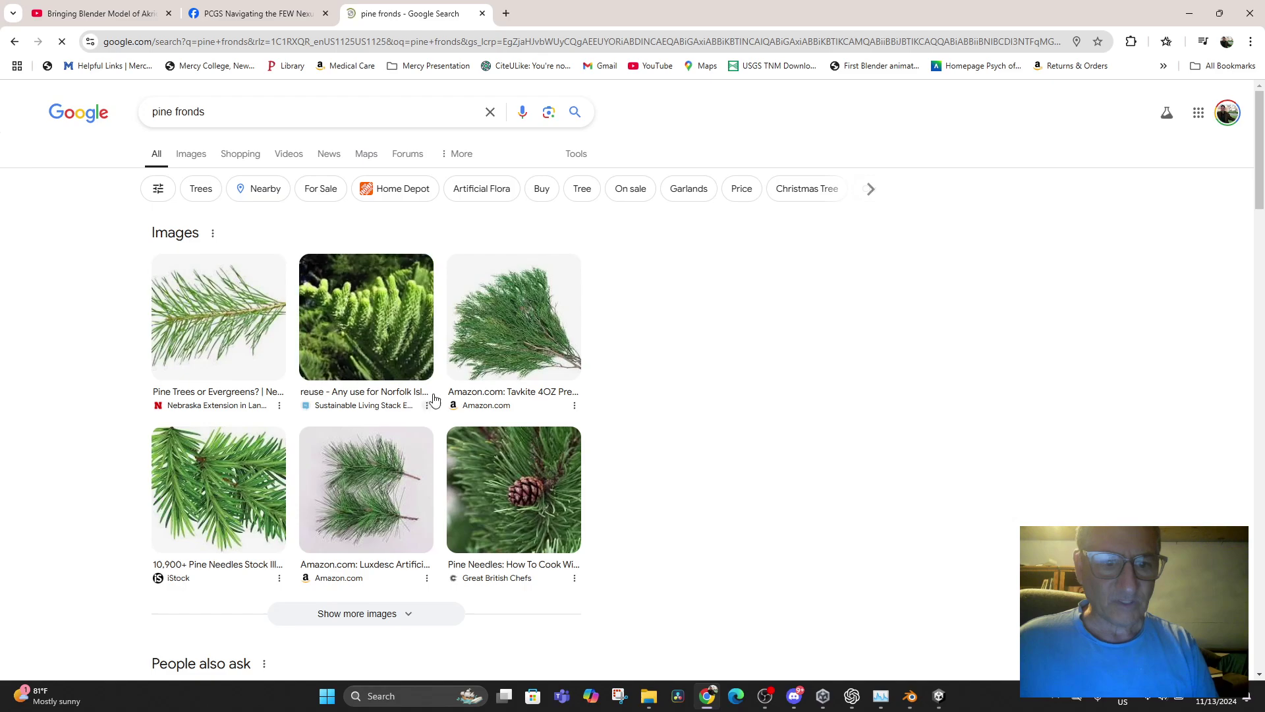
# - Show the image results for the pine fronds search and examine them for a suitable foliage texture
pyautogui.scroll(-3, 455, 315)
pyautogui.scroll(3, 296, 218)
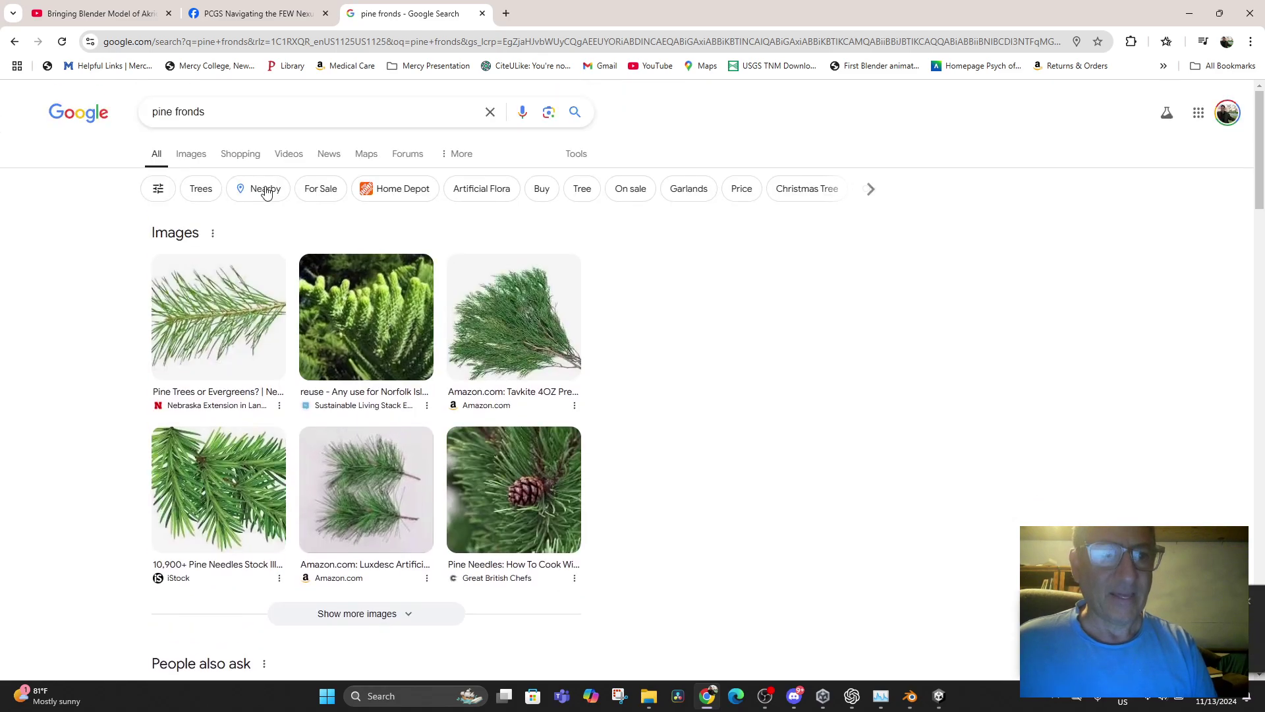
pyautogui.click(192, 161)
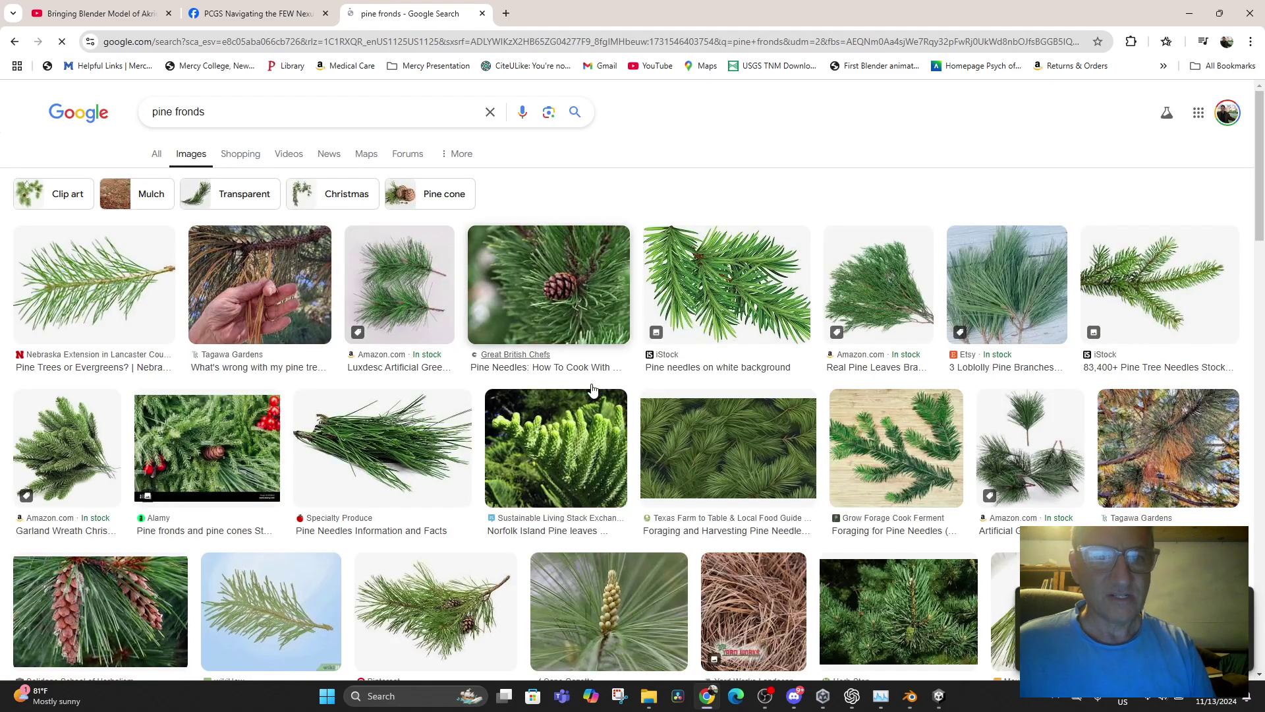
pyautogui.scroll(-2, 686, 389)
pyautogui.scroll(-6, 692, 400)
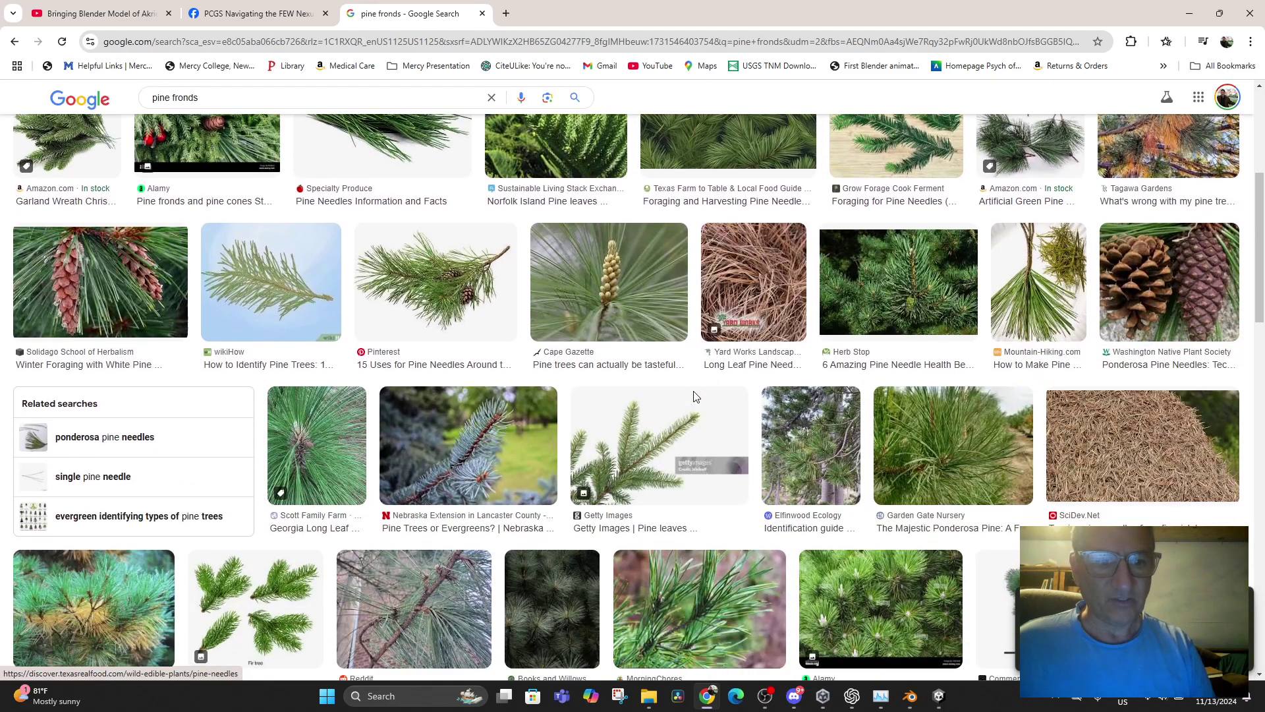
pyautogui.scroll(-7, 804, 378)
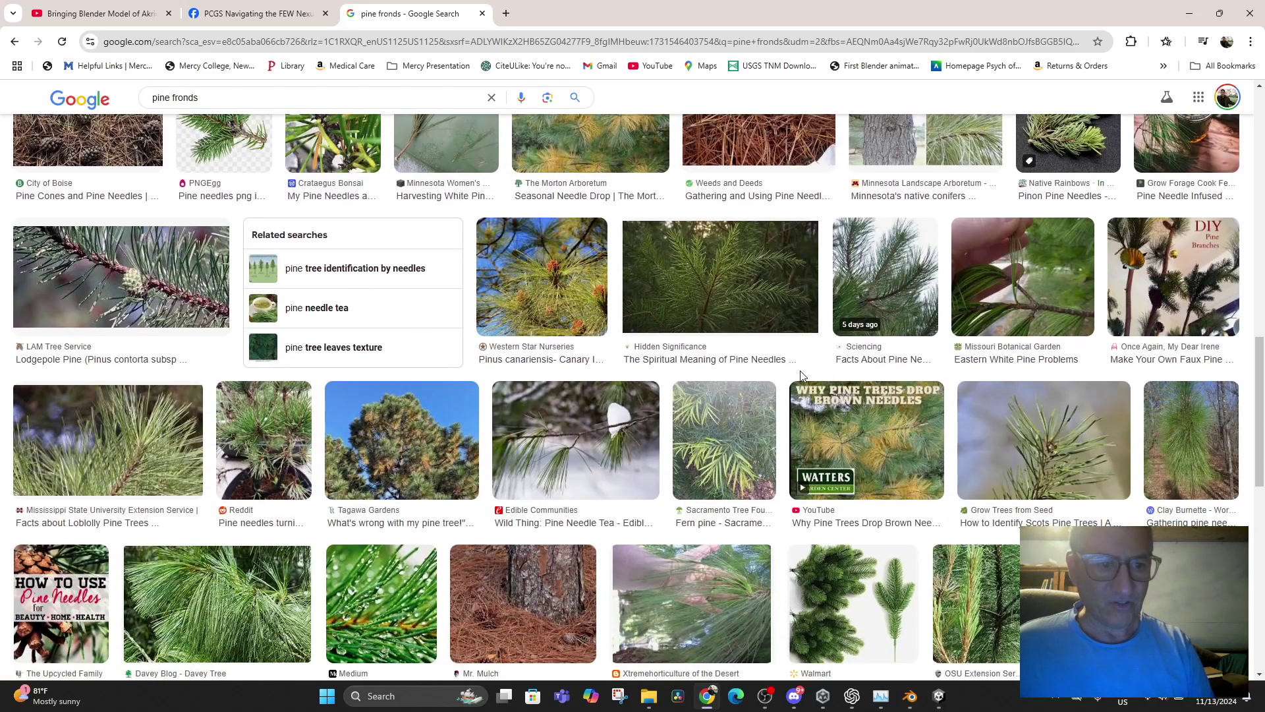
pyautogui.scroll(11, 801, 376)
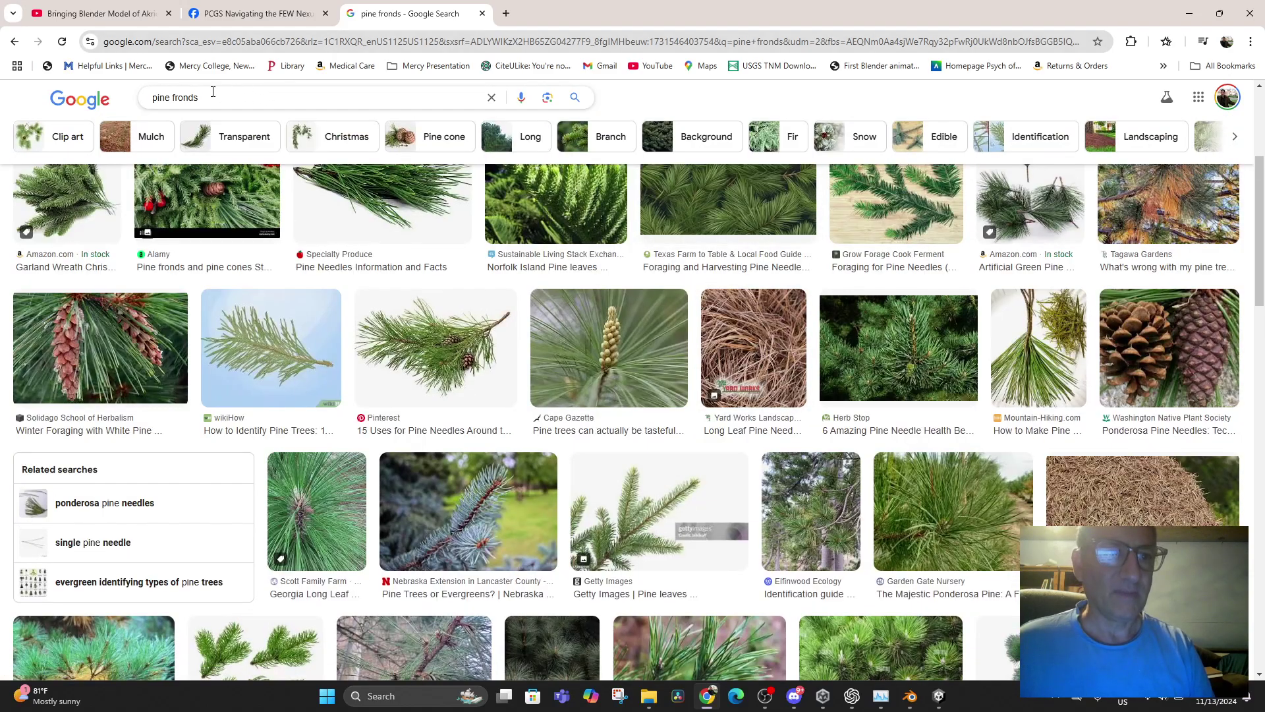
# - Change the image search to "pine tree" and look over the results
pyautogui.write('tree')
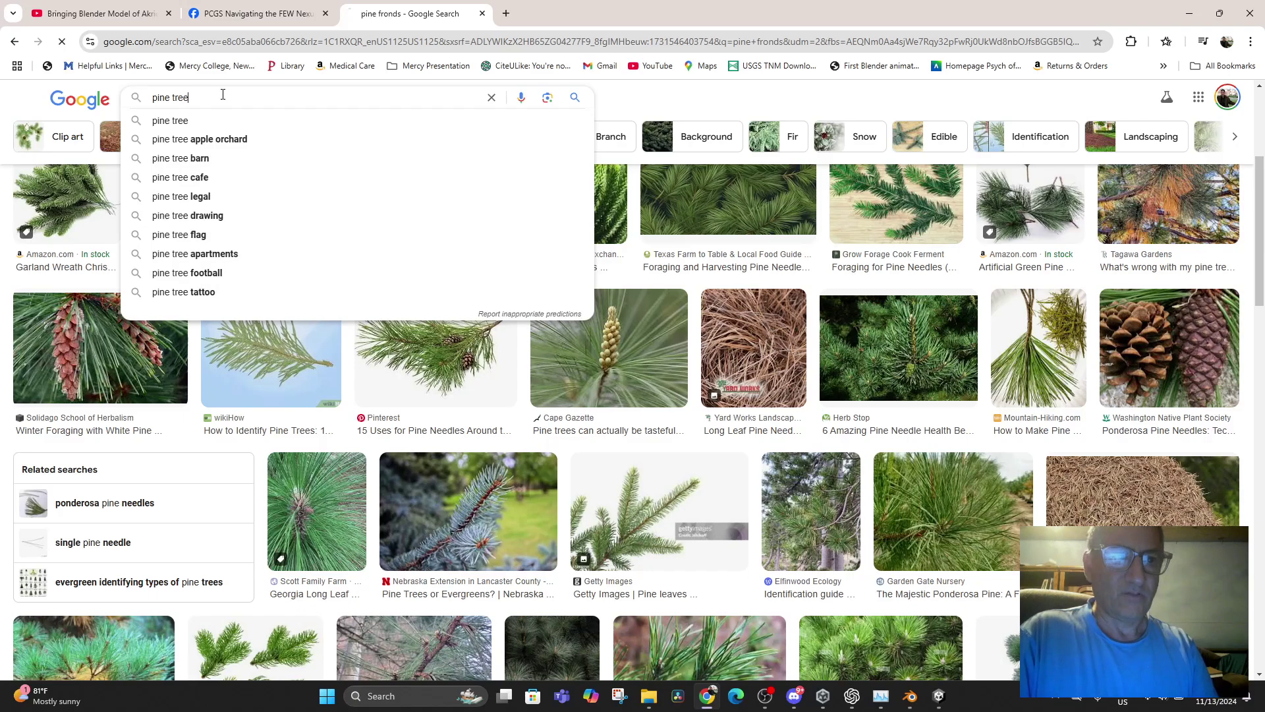
pyautogui.press('Return')
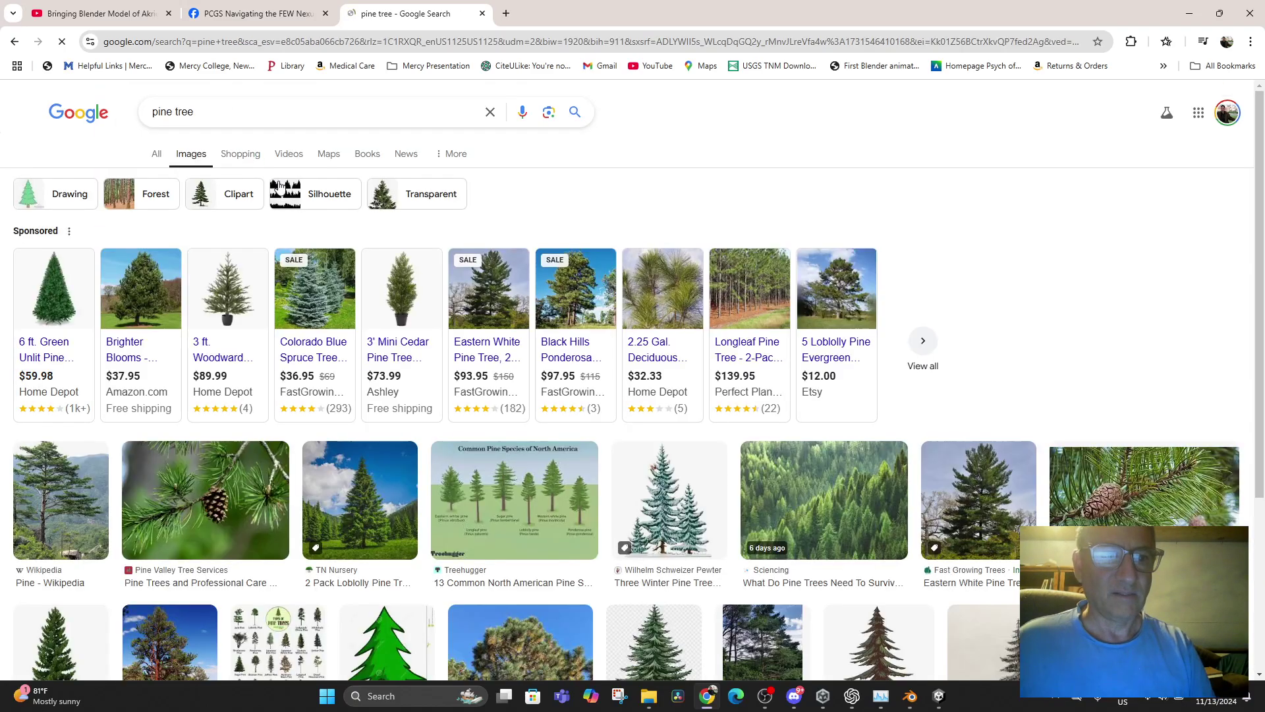
pyautogui.scroll(-3, 369, 455)
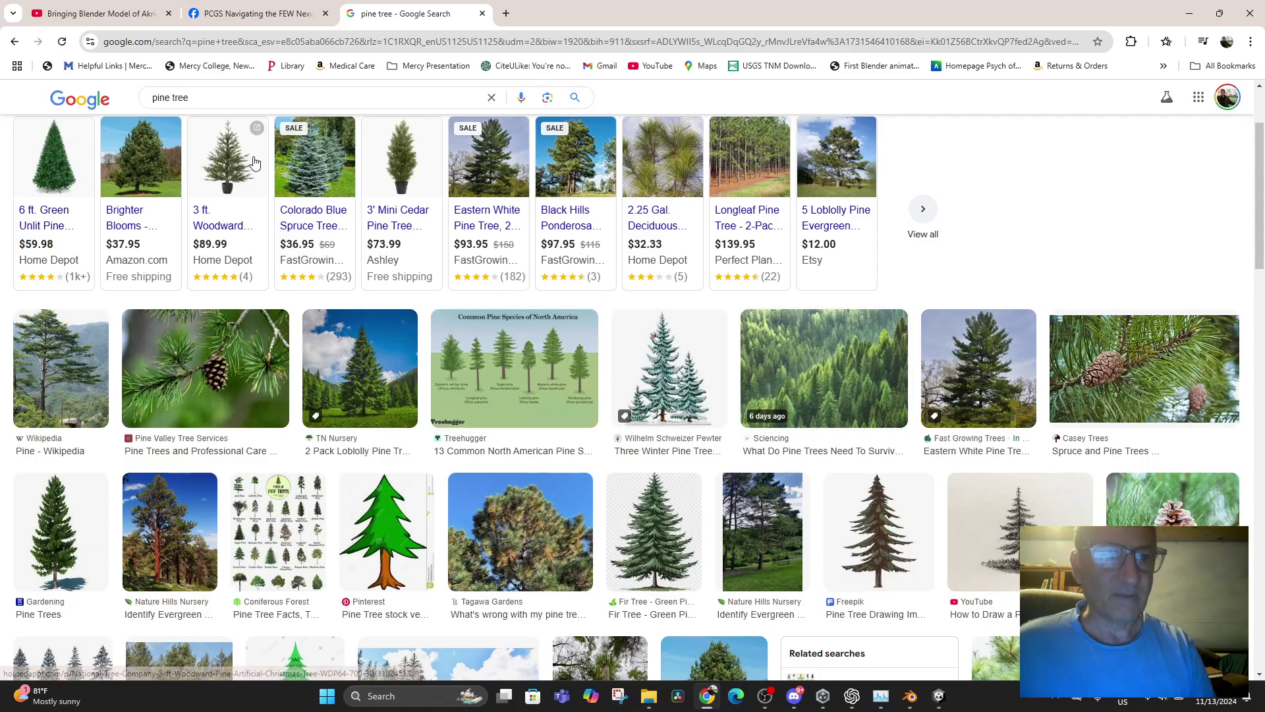
pyautogui.scroll(2, 254, 163)
# - Refine the image search to "pine tree close up"
pyautogui.click(238, 112)
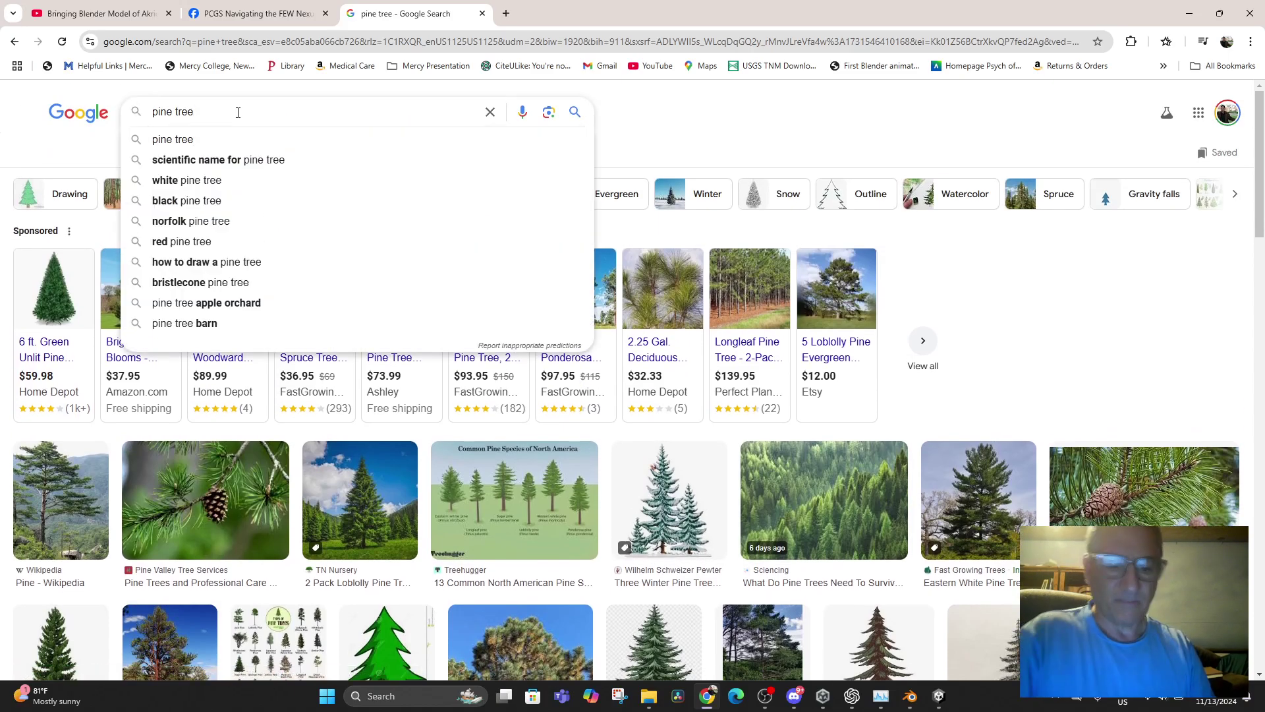
pyautogui.write('close')
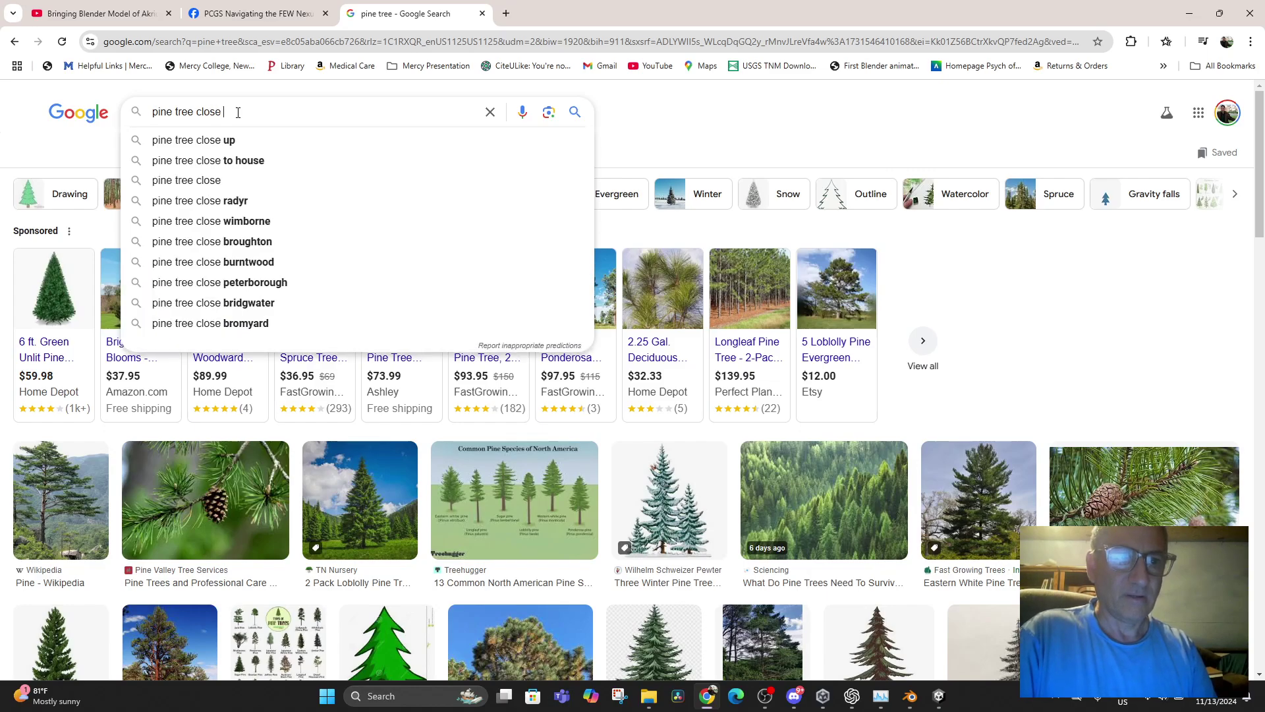
pyautogui.write(' up')
pyautogui.press('Return')
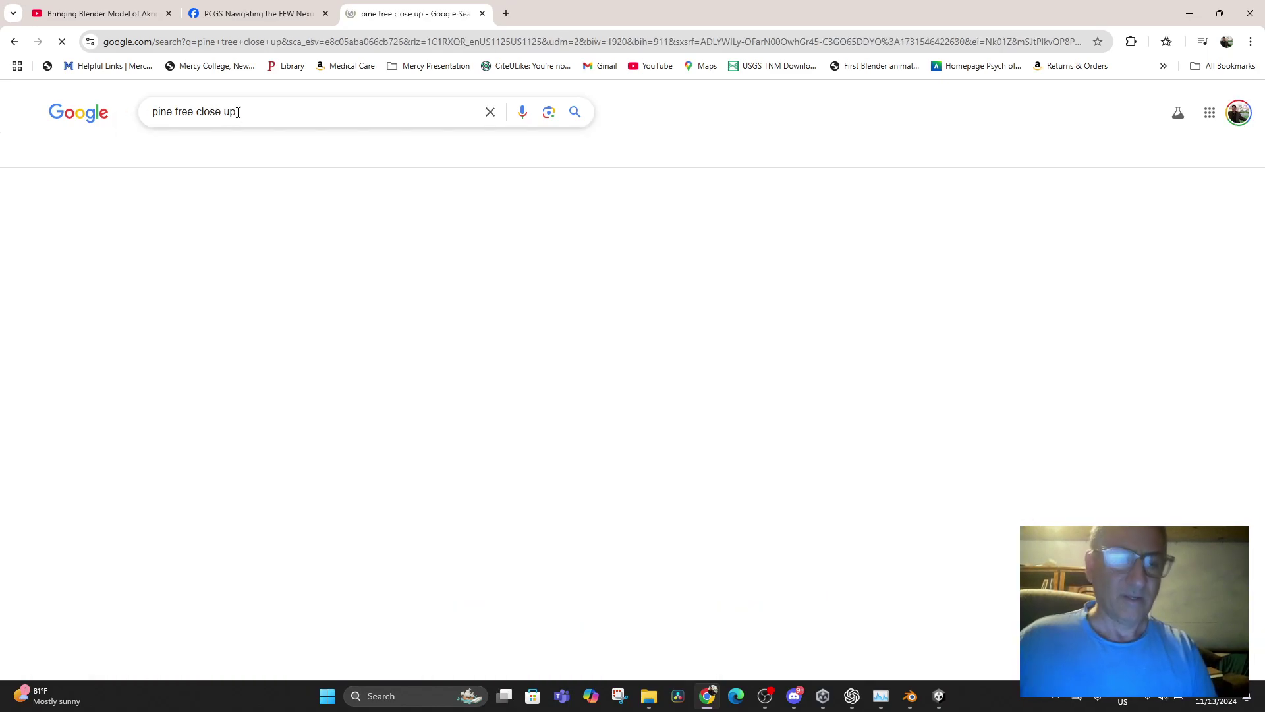
# - Find the Photocase image of dark green pine branches among the close-up results and open its preview
pyautogui.scroll(-5, 699, 343)
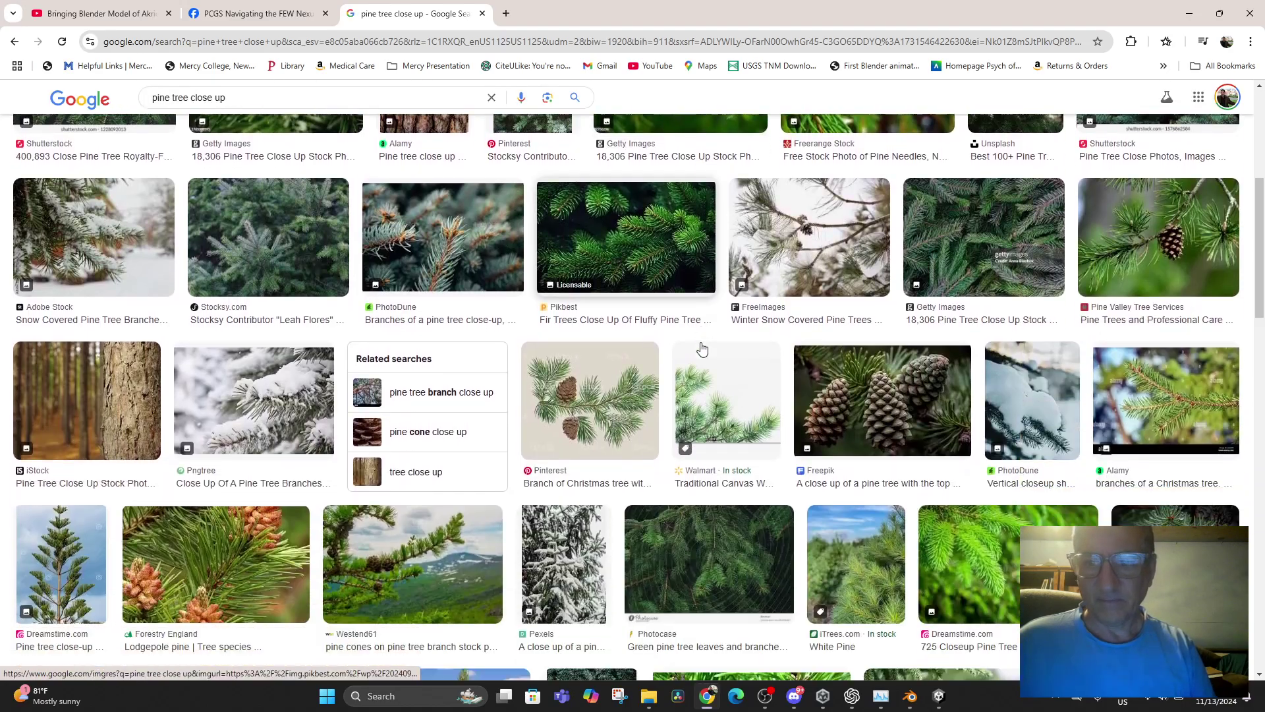
pyautogui.scroll(-2, 699, 339)
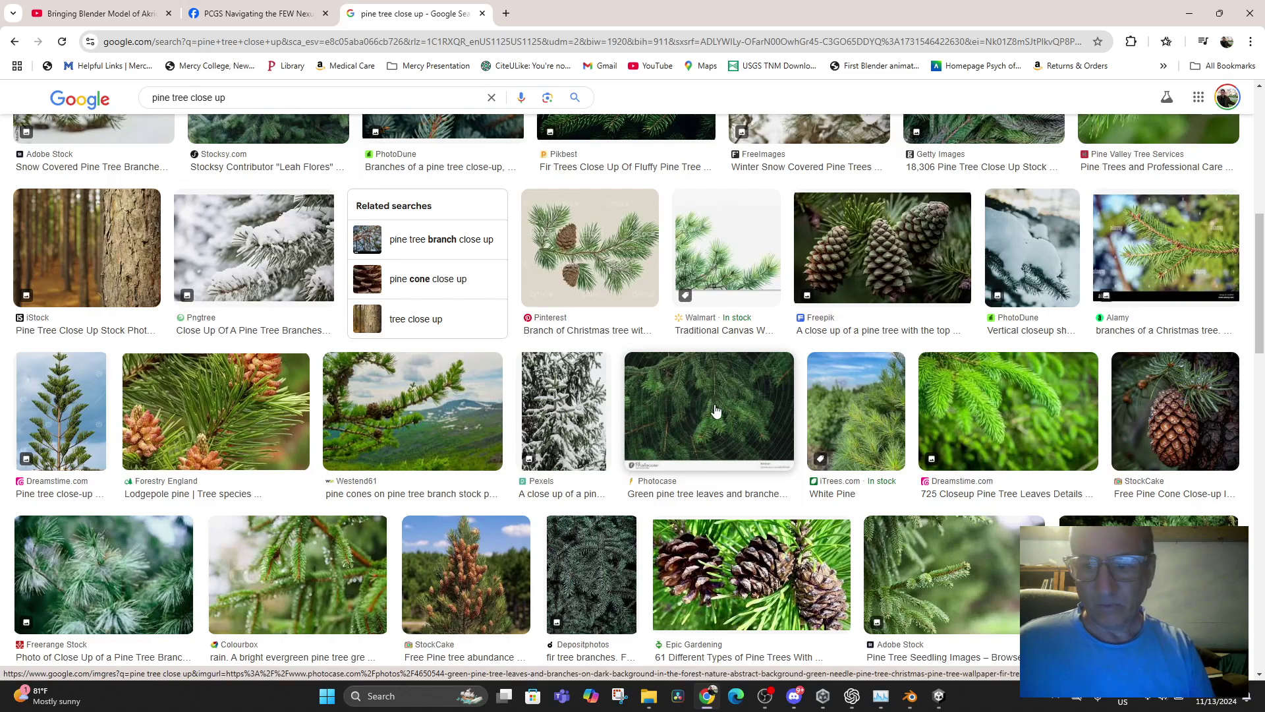
pyautogui.scroll(-2, 702, 422)
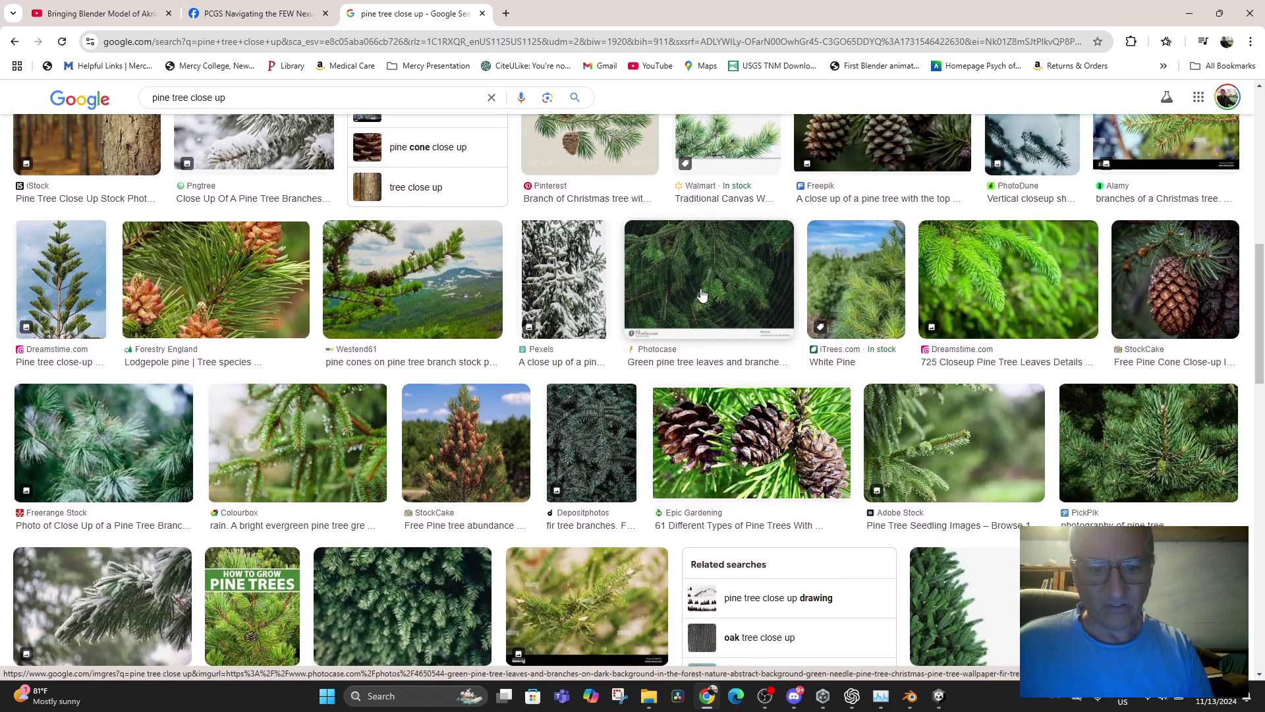
pyautogui.click(702, 295)
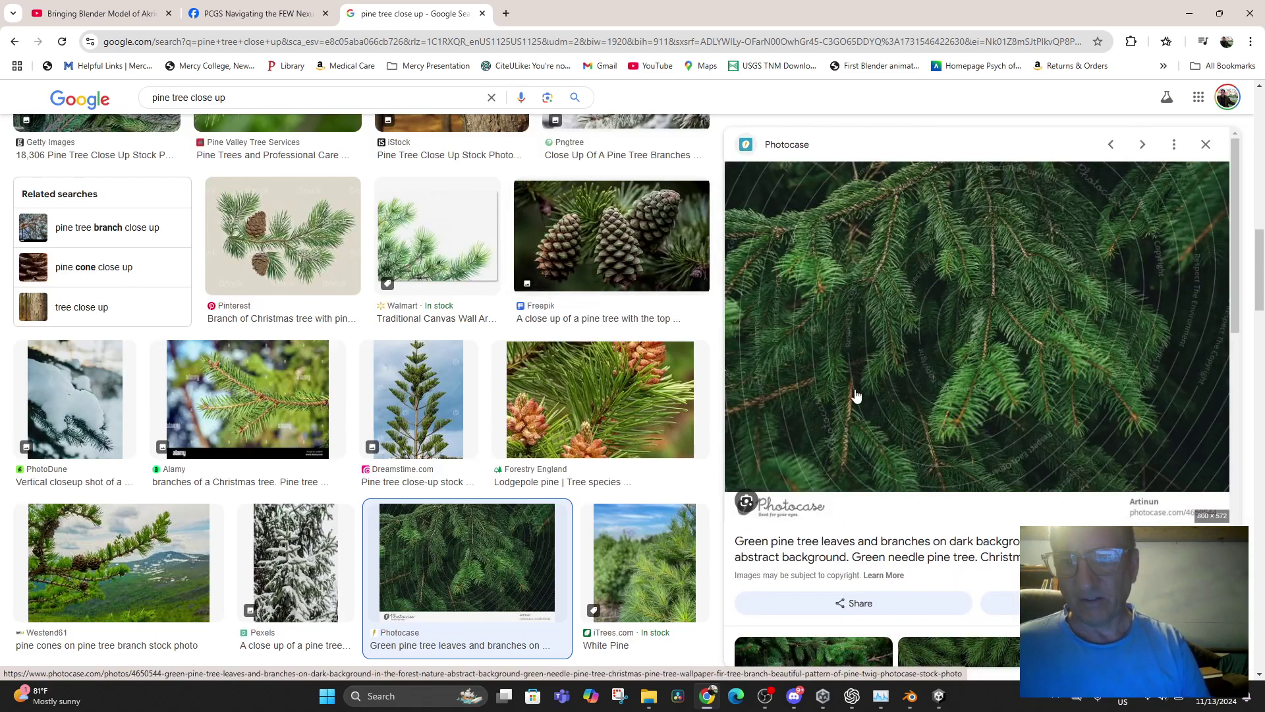
# - Preview the PhotoDune image of green pine needles with cones, followed by the related White Pine image from Rural King
pyautogui.scroll(-10, 445, 295)
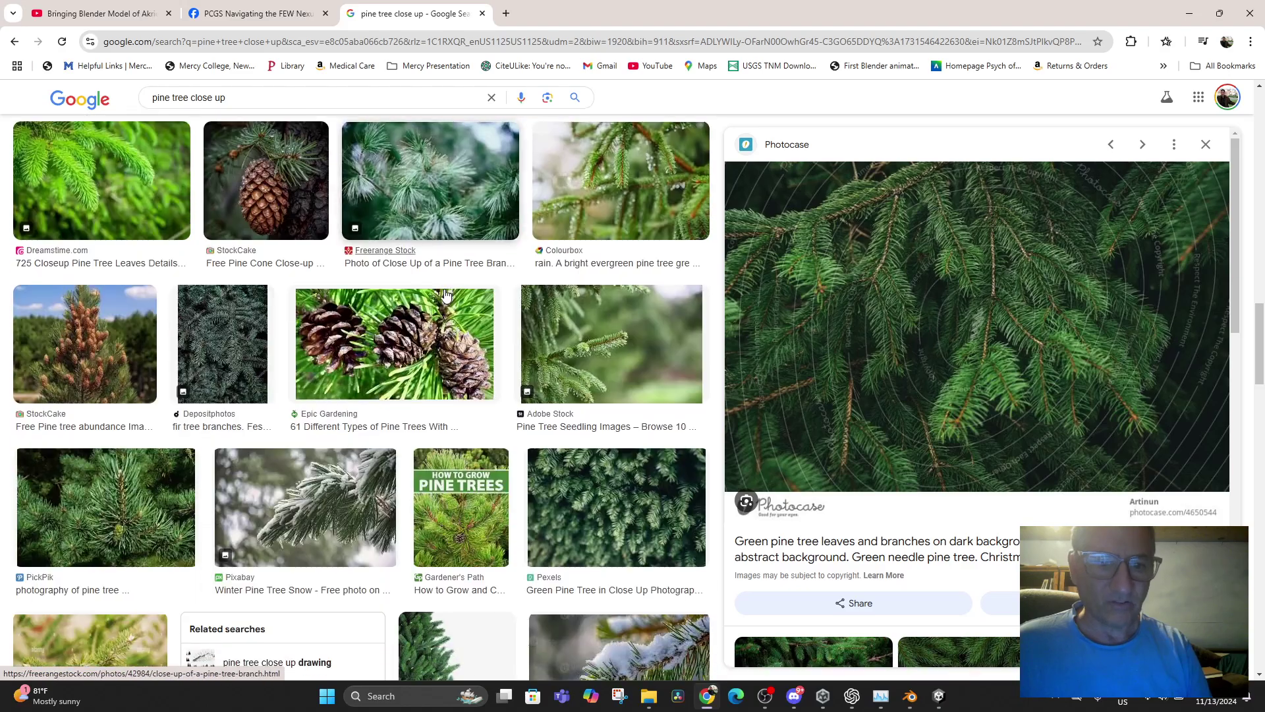
pyautogui.scroll(-10, 446, 295)
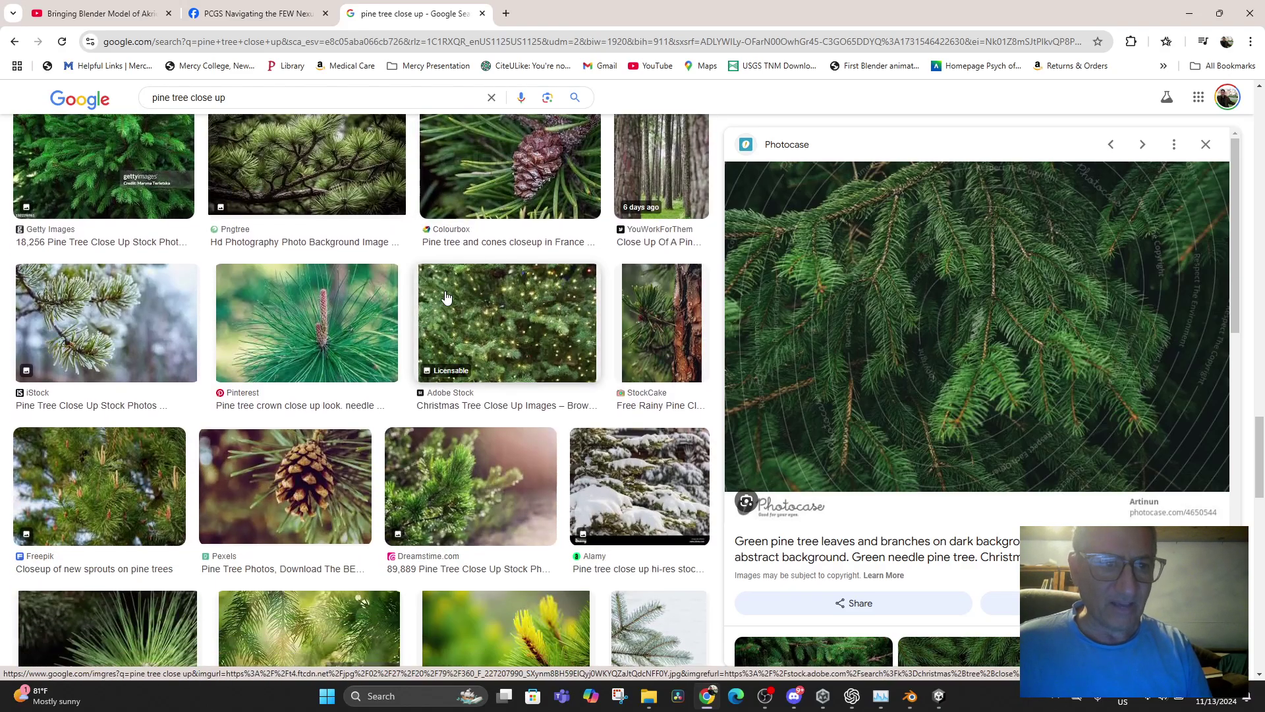
pyautogui.scroll(1, 448, 295)
pyautogui.scroll(-6, 448, 294)
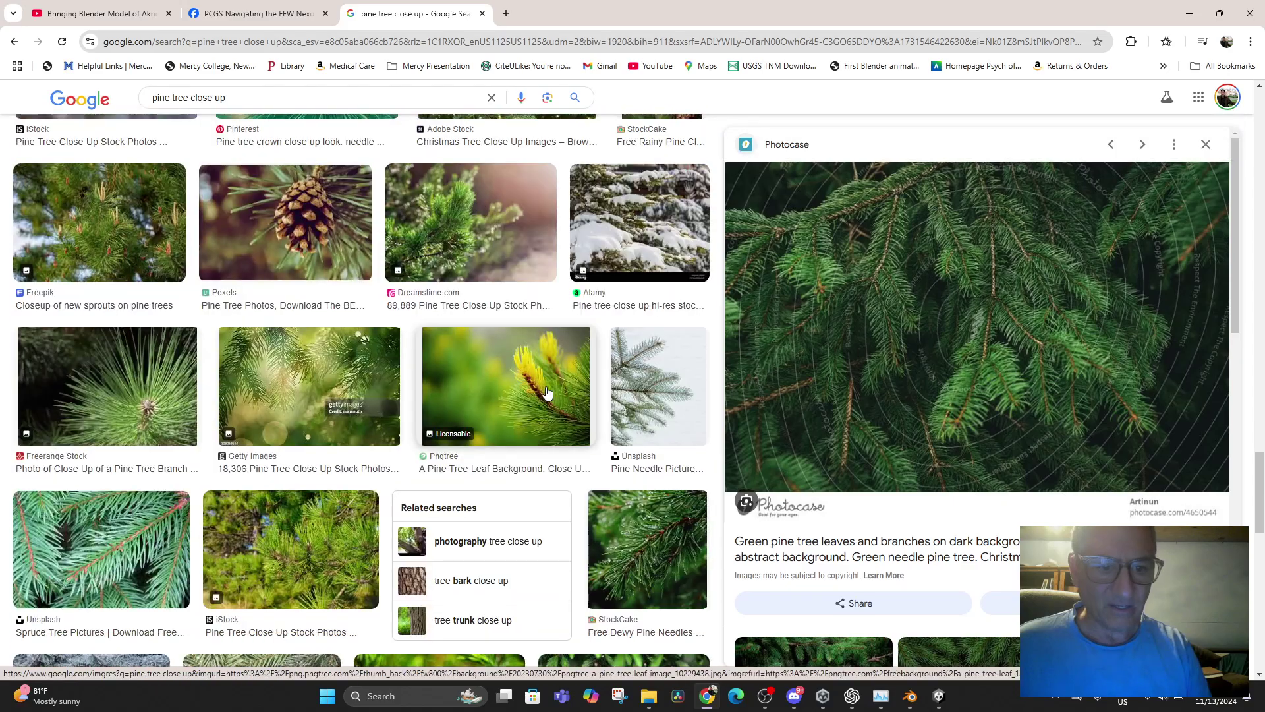
pyautogui.scroll(-2, 546, 387)
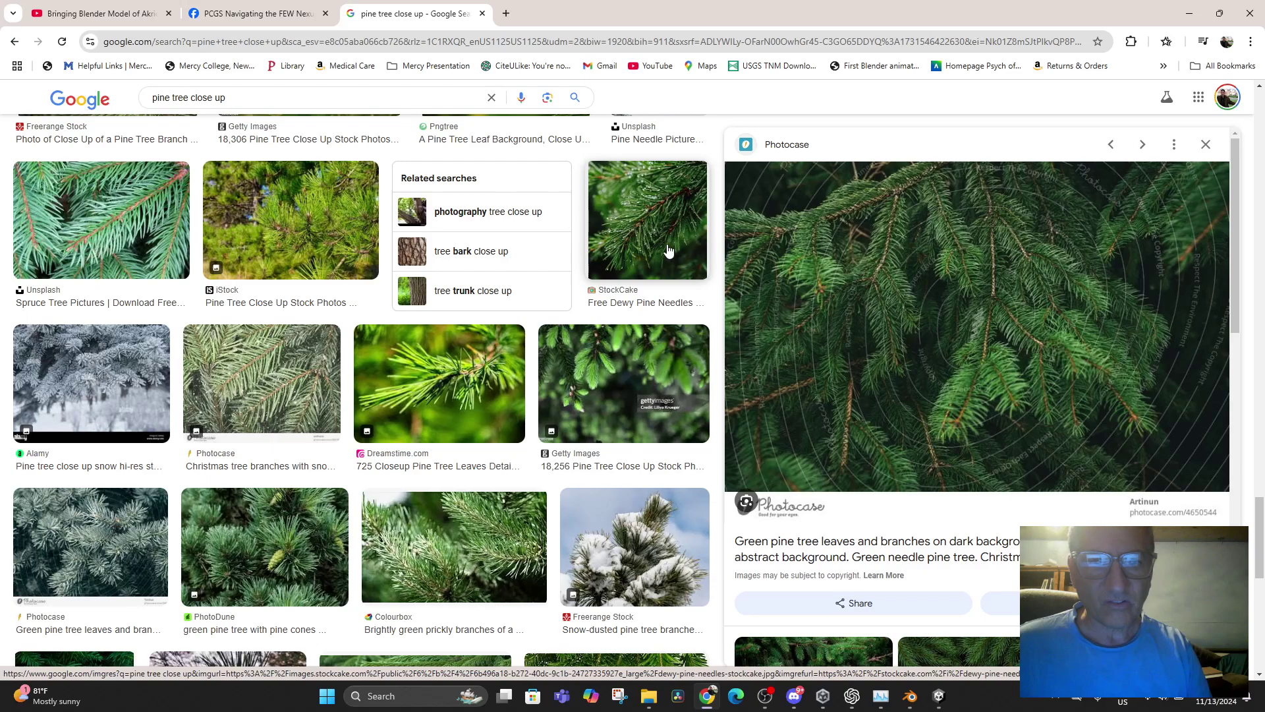
pyautogui.scroll(-2, 454, 412)
pyautogui.scroll(-1, 454, 412)
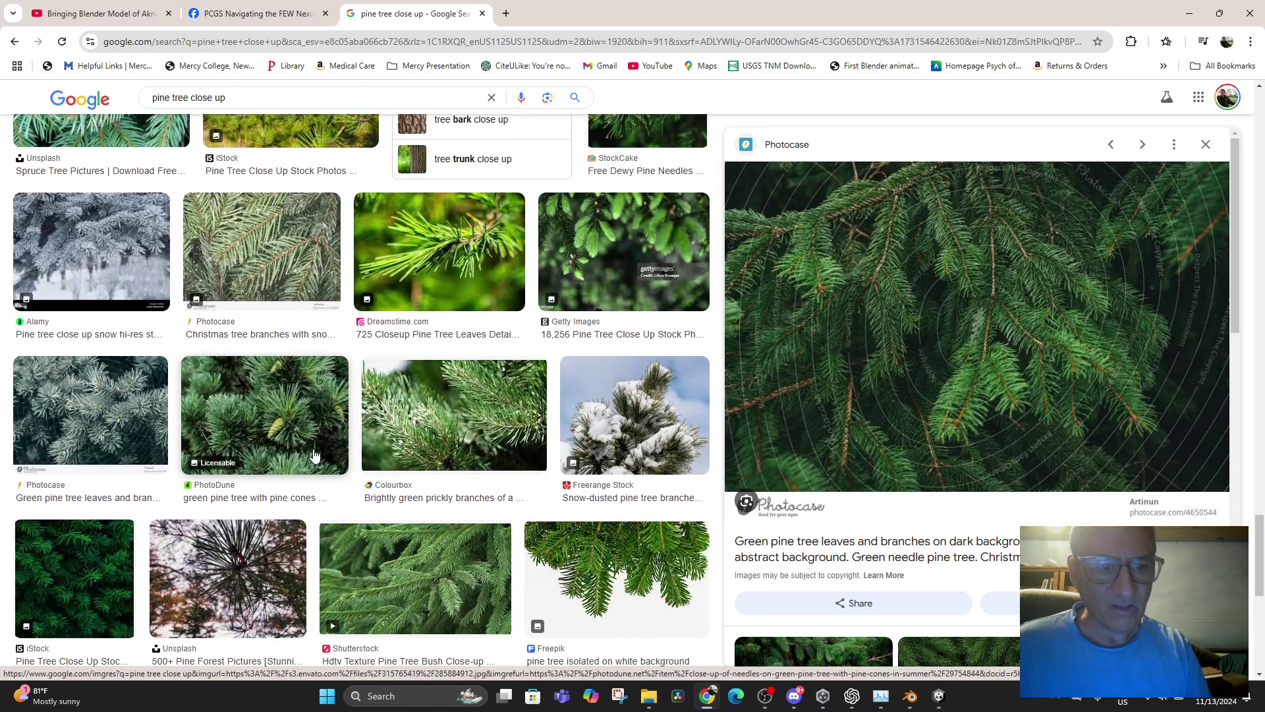
pyautogui.click(278, 411)
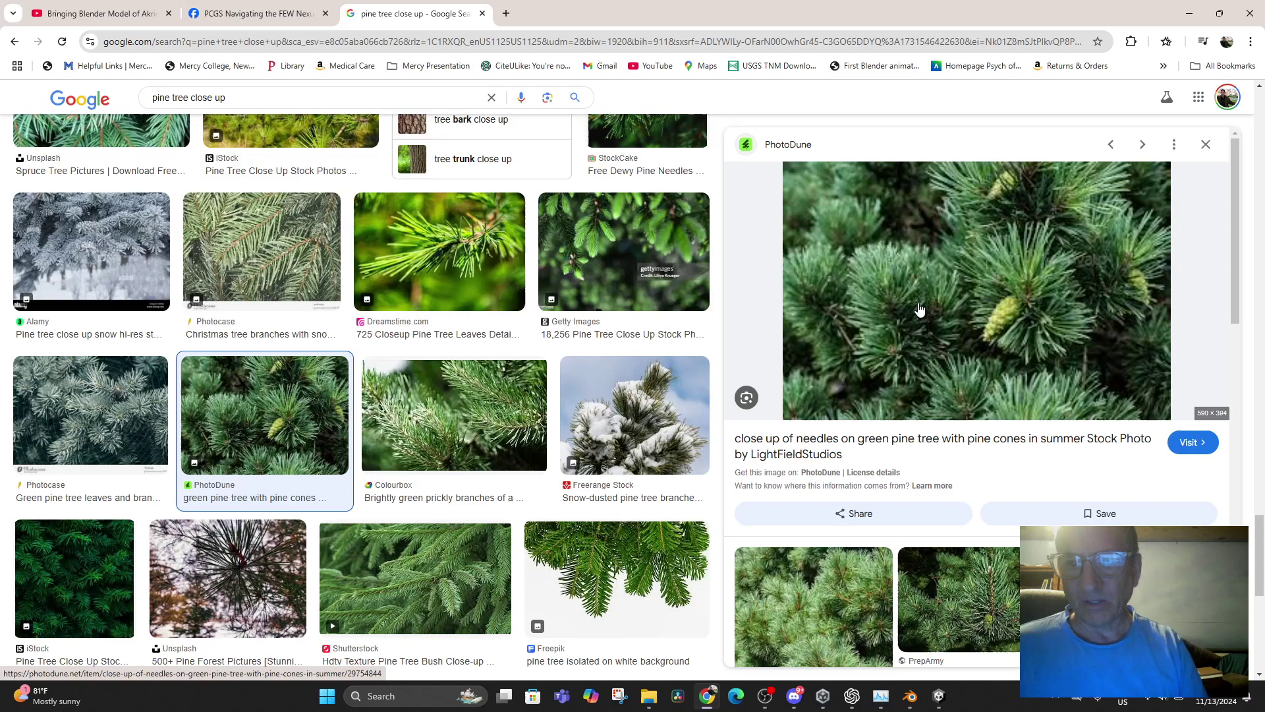
pyautogui.click(799, 623)
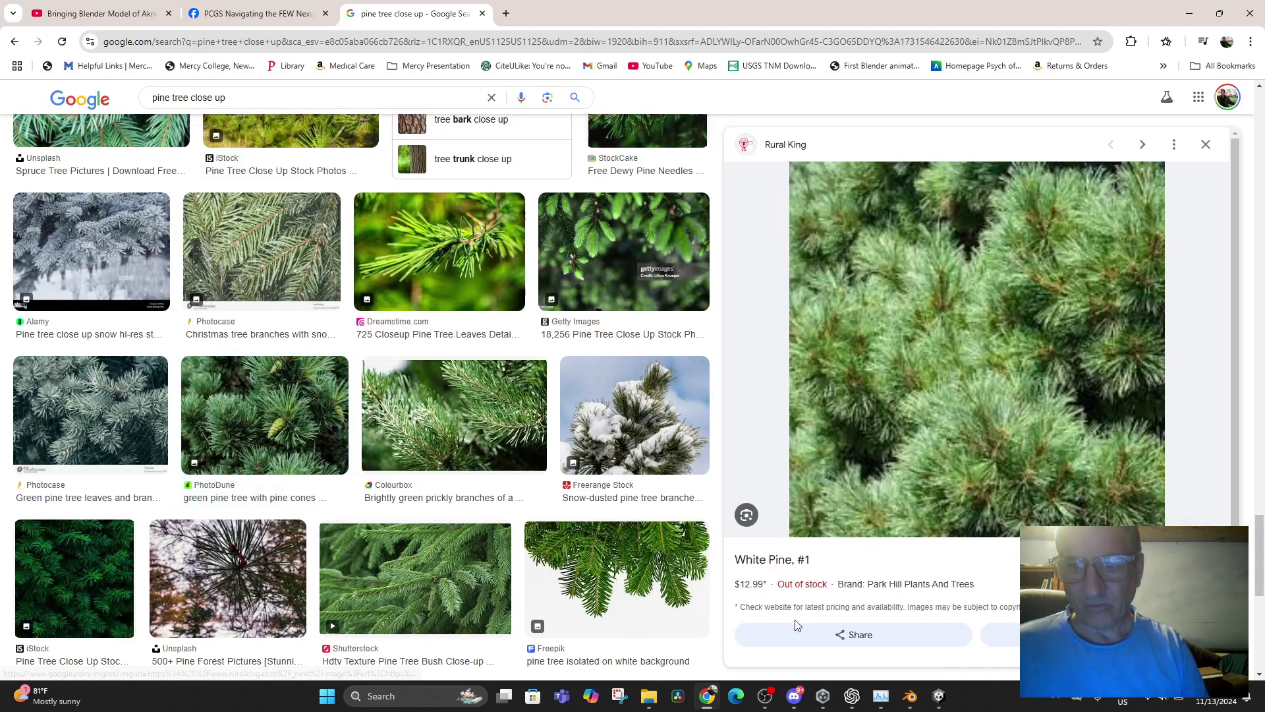
# - Preview the Shutterstock image "Hdtv Texture Pine Tree Bush Close-up" and capture its branches as a rectangular snip with Snipping Tool
pyautogui.scroll(-2, 574, 447)
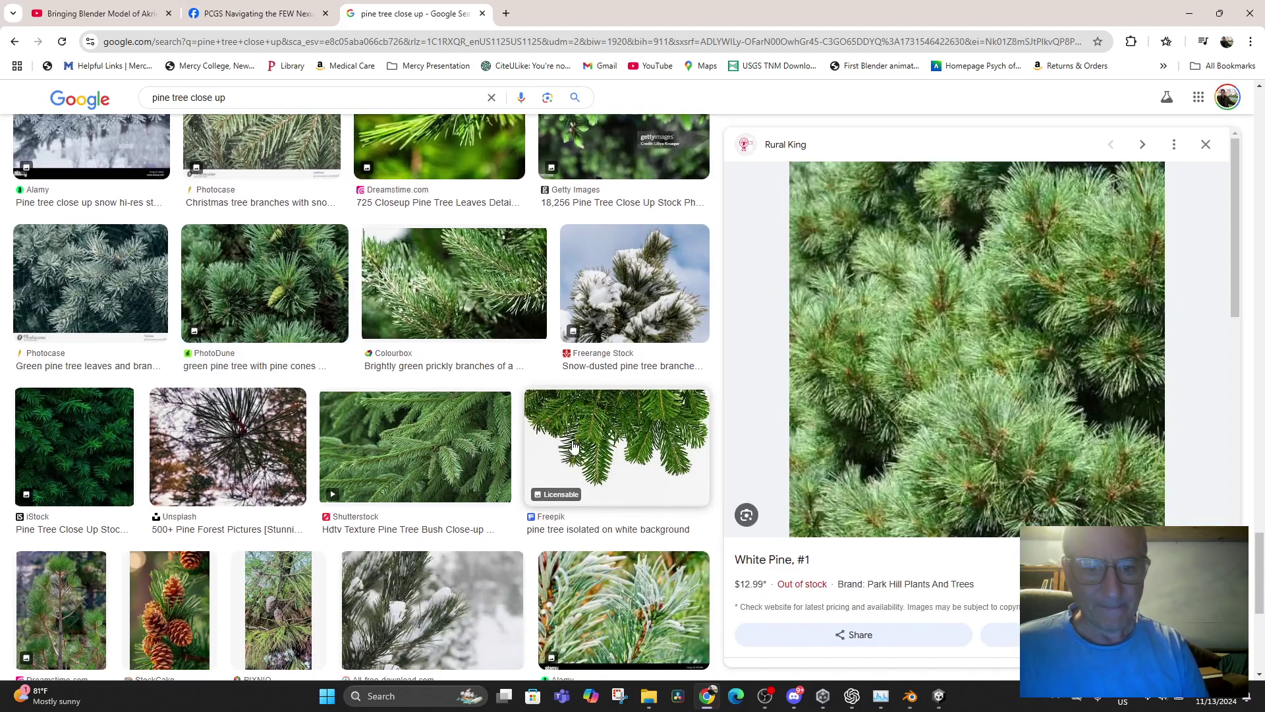
pyautogui.click(418, 443)
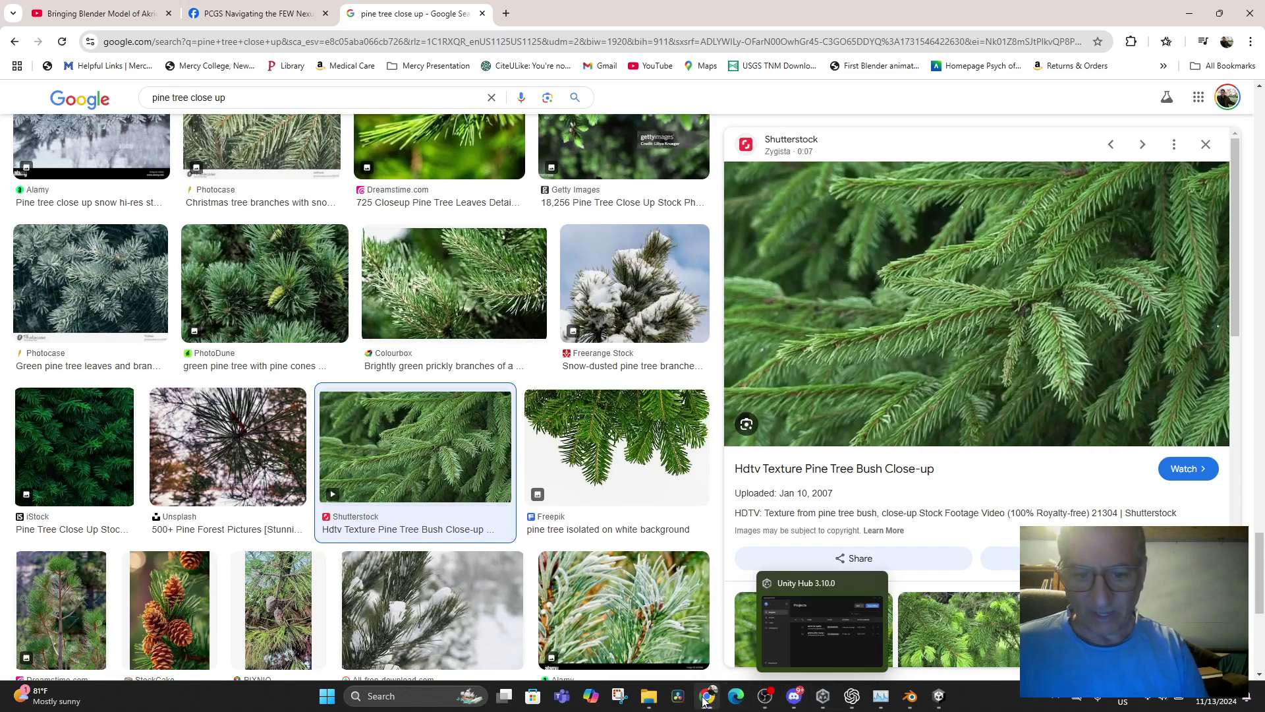
pyautogui.click(620, 696)
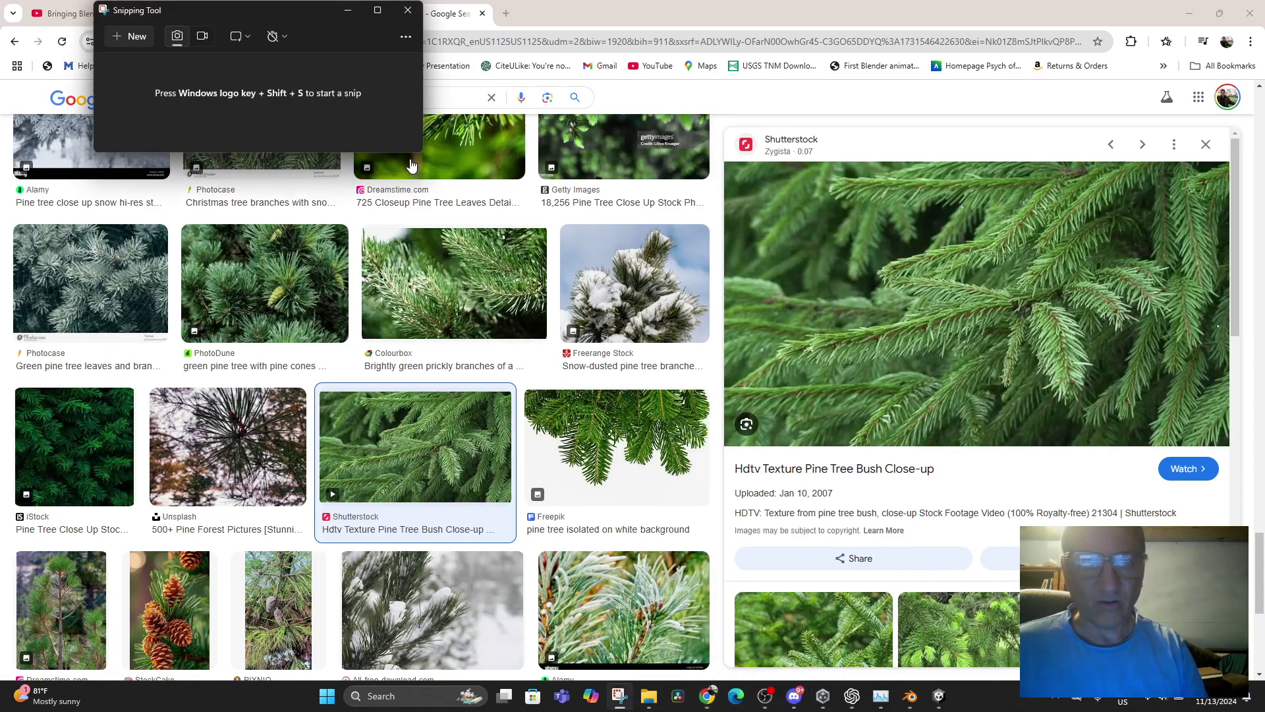
pyautogui.click(128, 37)
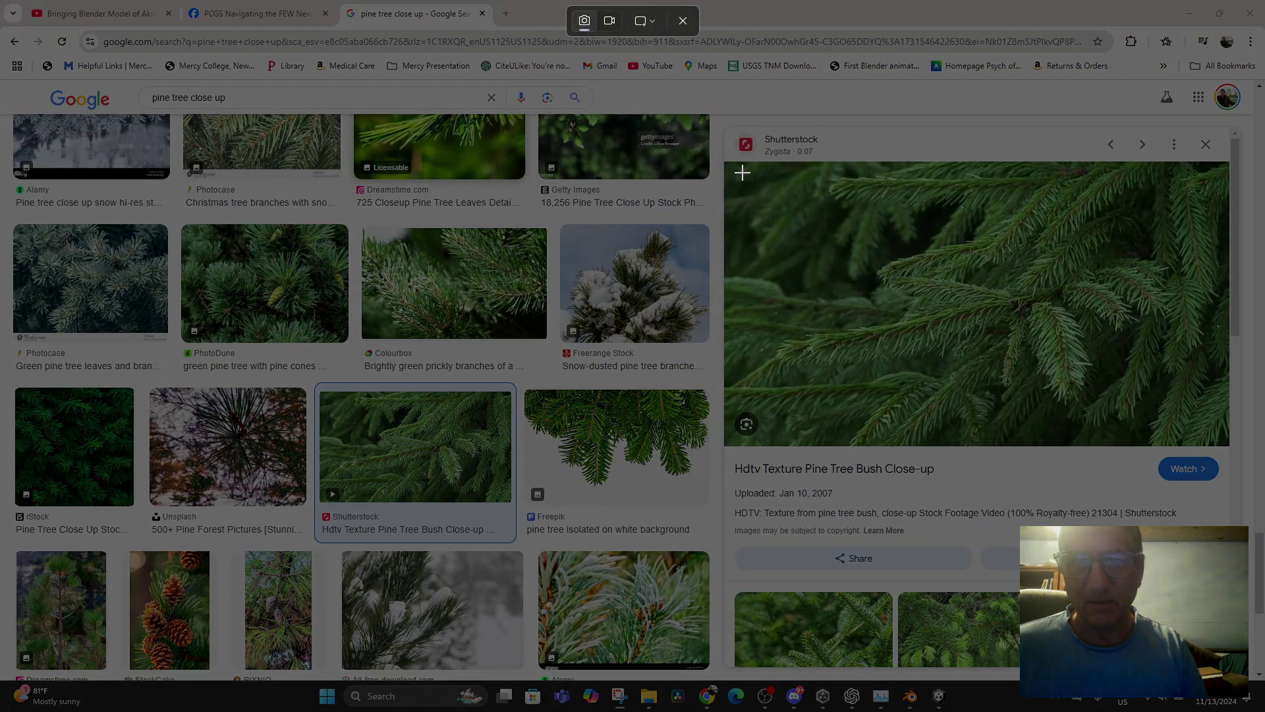
pyautogui.moveTo(743, 163); pyautogui.dragTo(1205, 419)
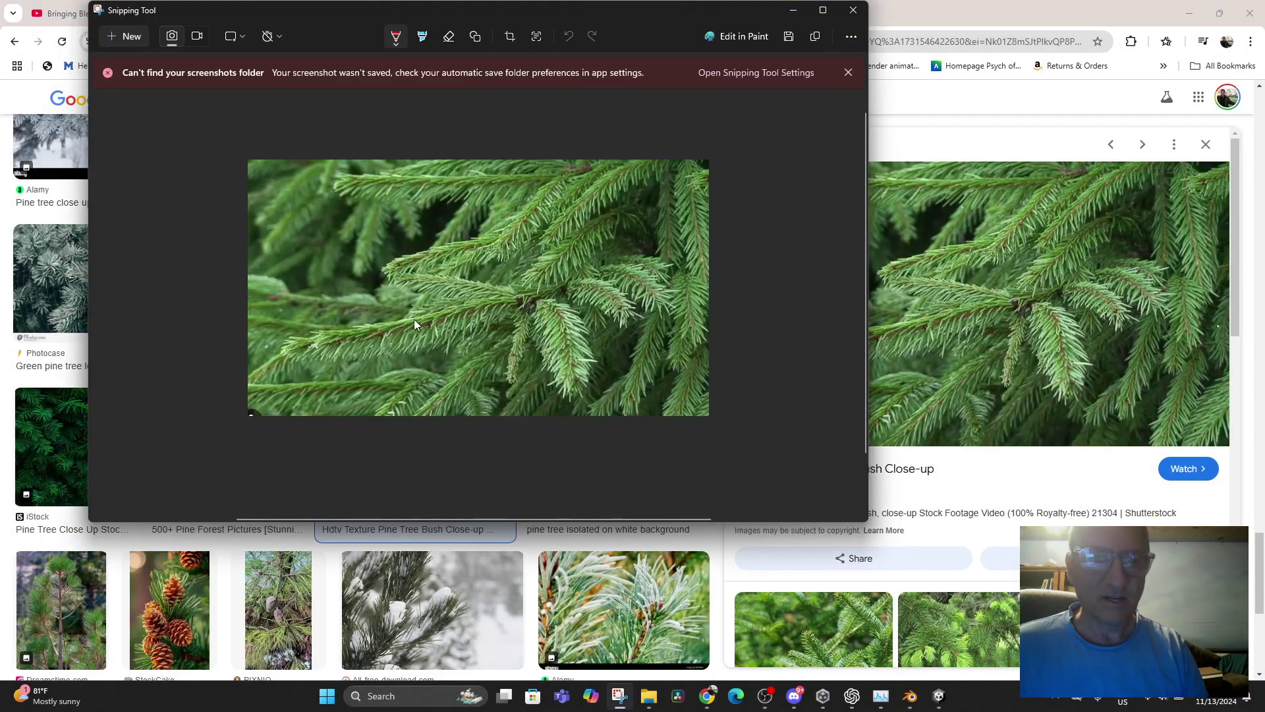
# - Save the pine branch snip as a PNG named pinefrondtexture in the ShapeFile Exports folder
pyautogui.rightClick(422, 304)
pyautogui.click(441, 321)
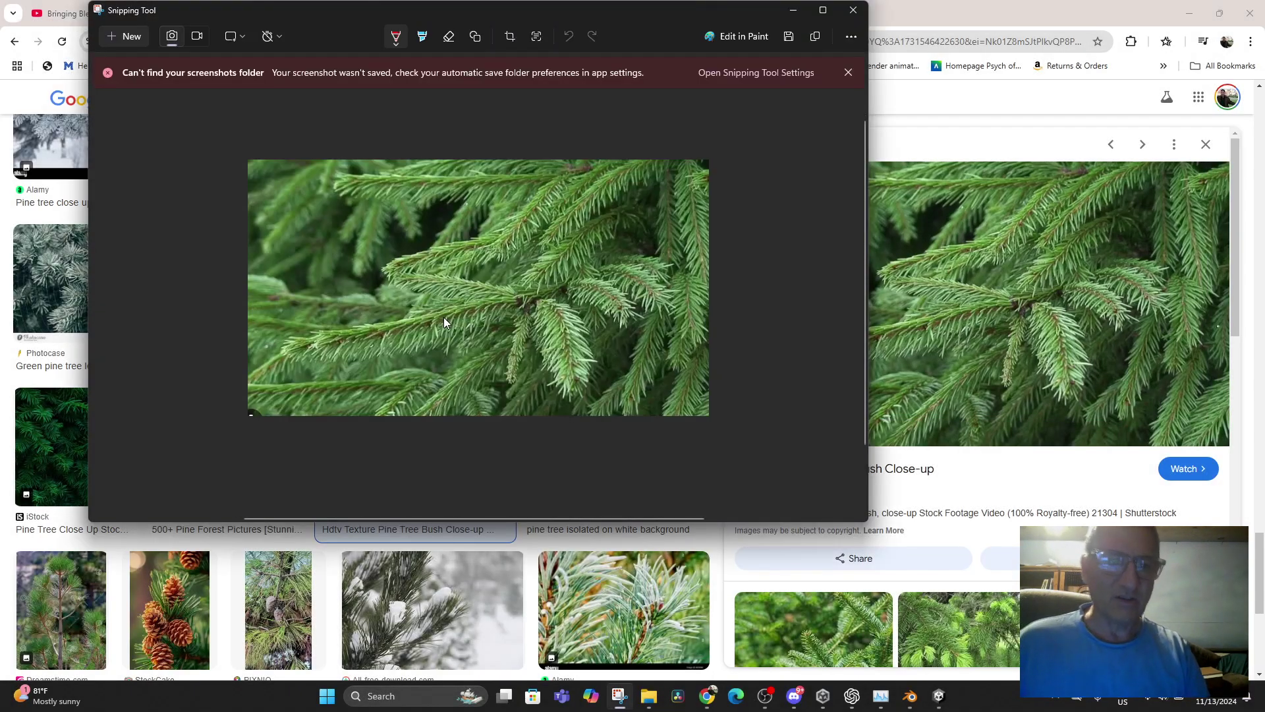
pyautogui.write('pinefron')
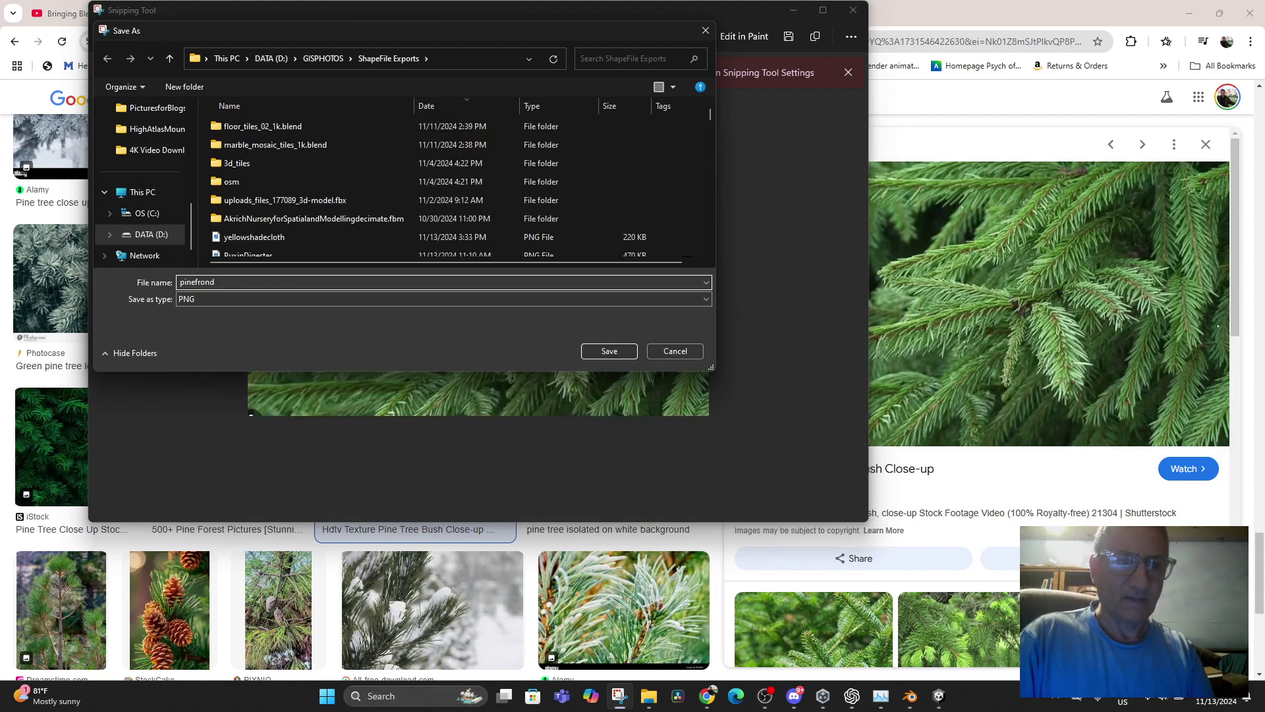
pyautogui.write('d')
pyautogui.press('Return')
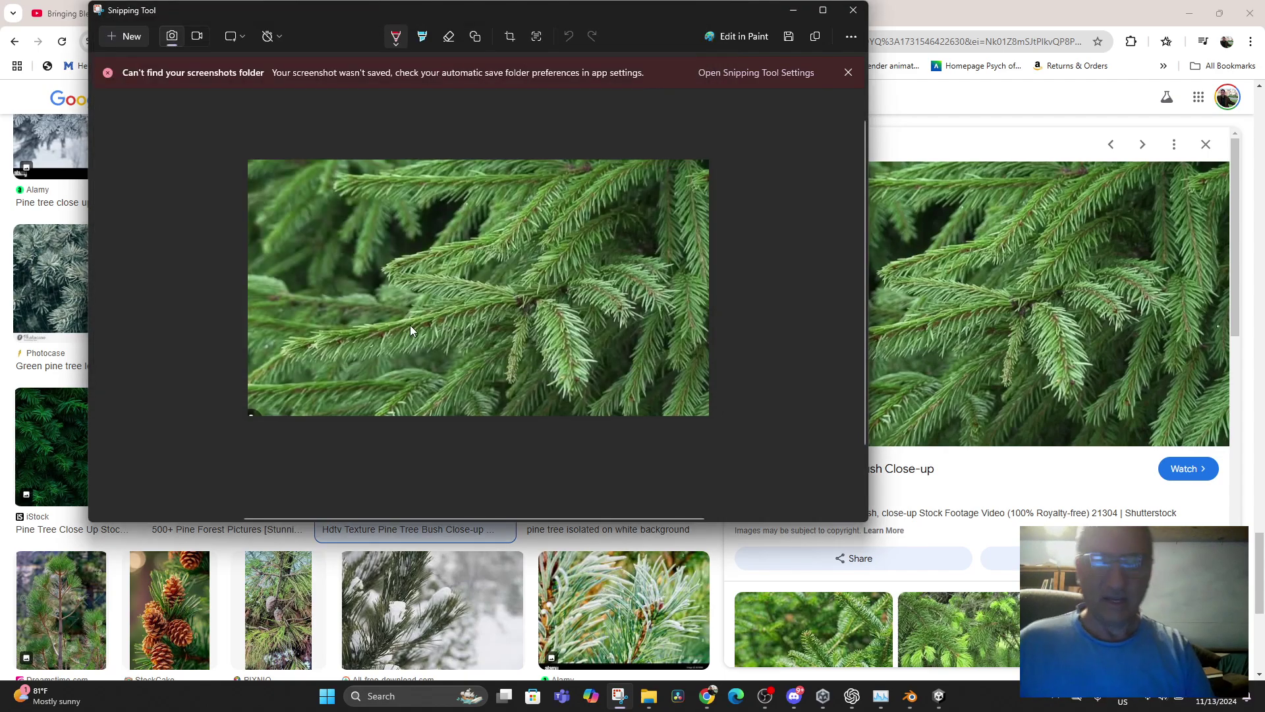
# - Switch to Blender, give the tree a new material and set its Base Color to an Image Texture
pyautogui.click(910, 700)
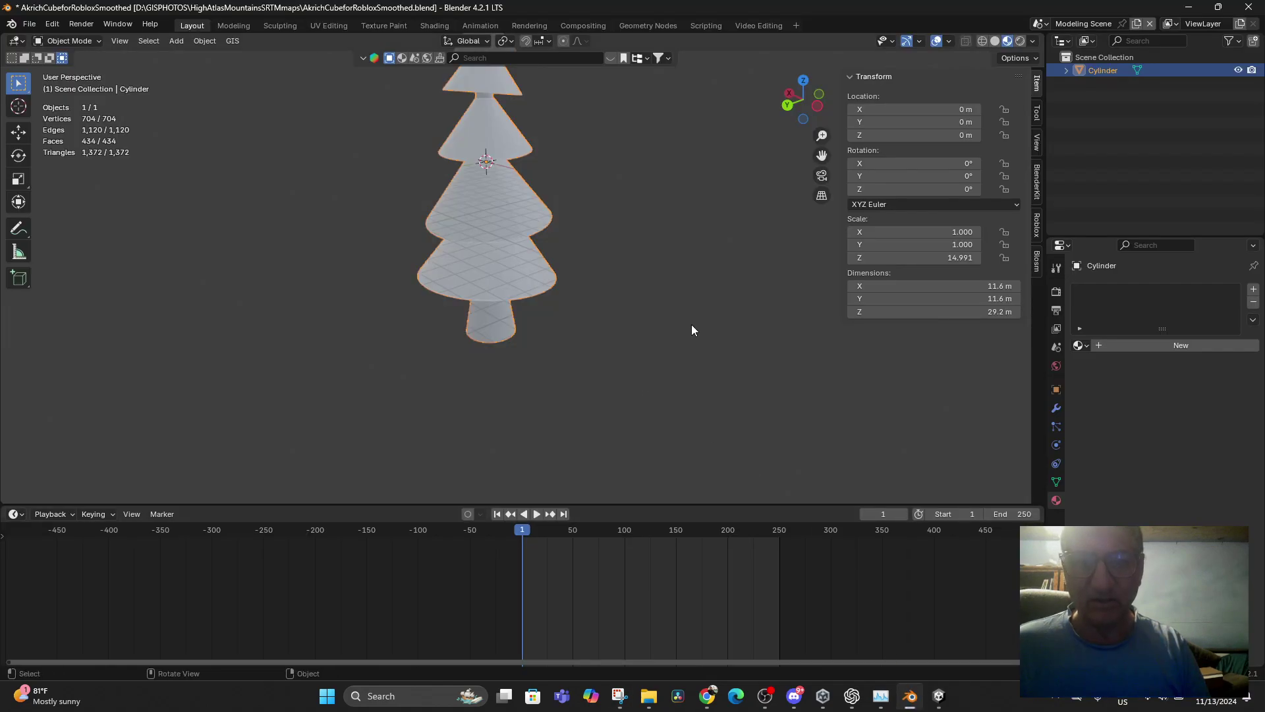
pyautogui.click(1108, 347)
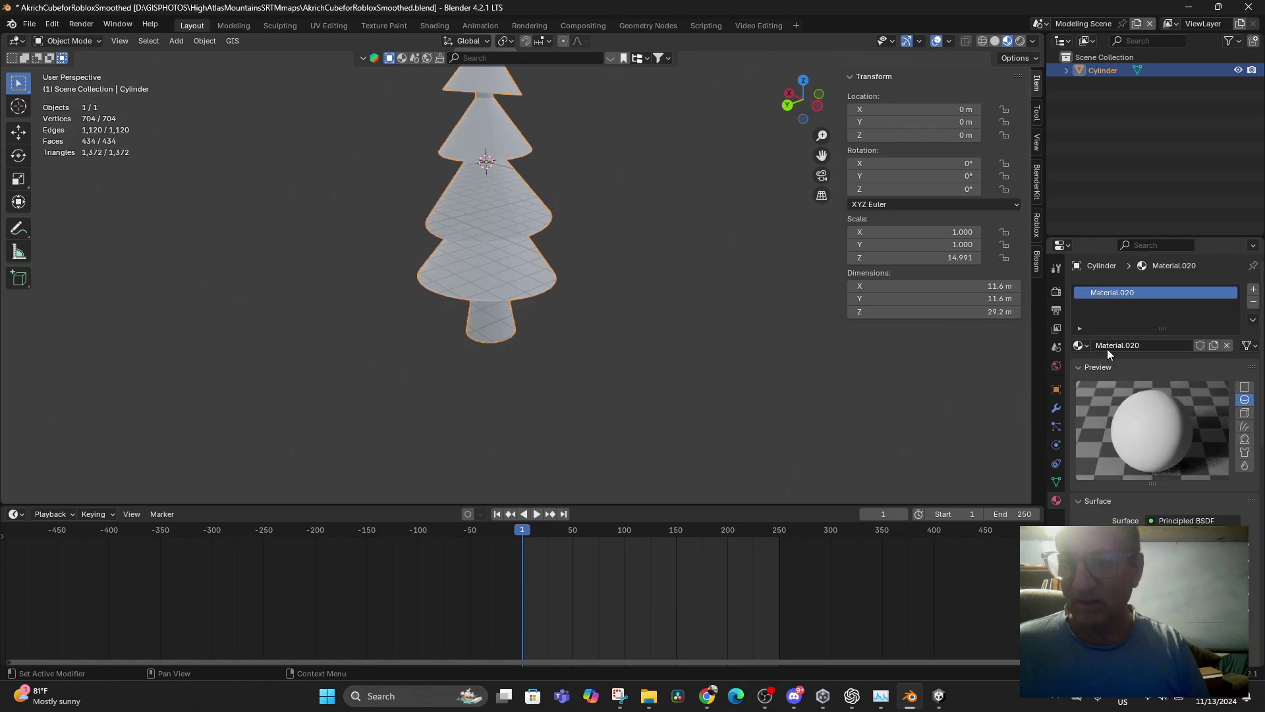
pyautogui.click(1151, 543)
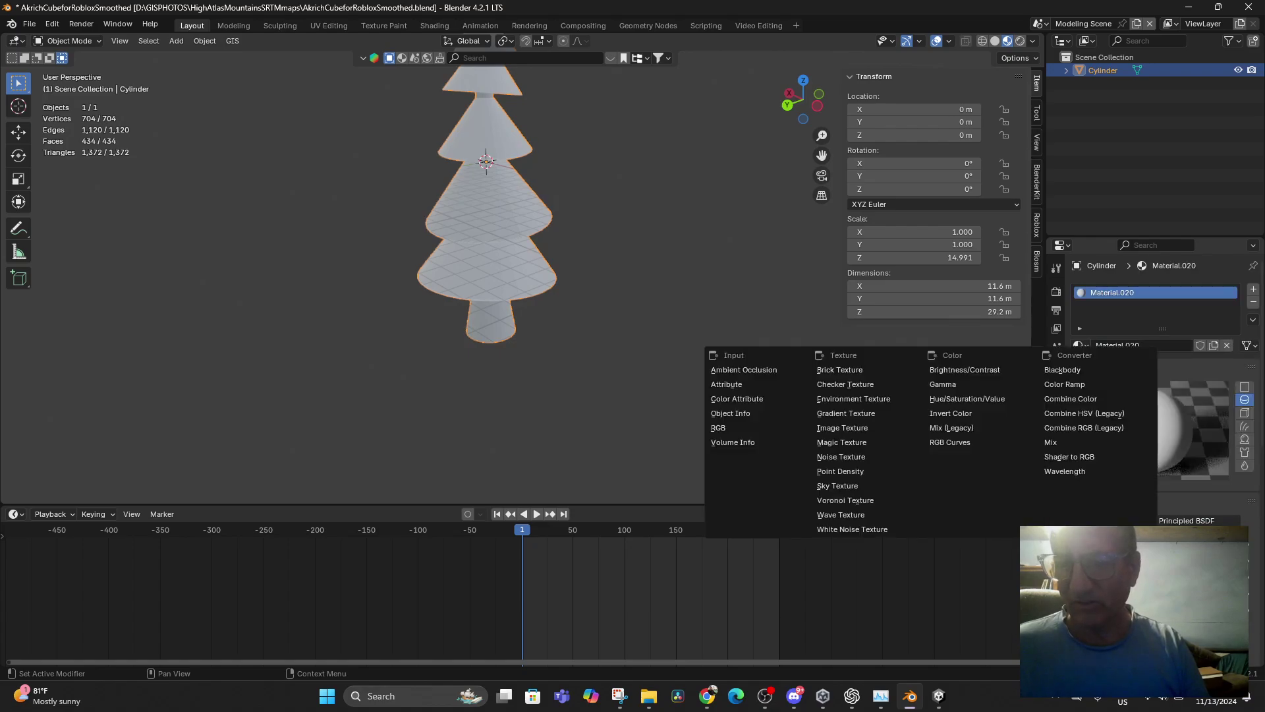
pyautogui.click(842, 428)
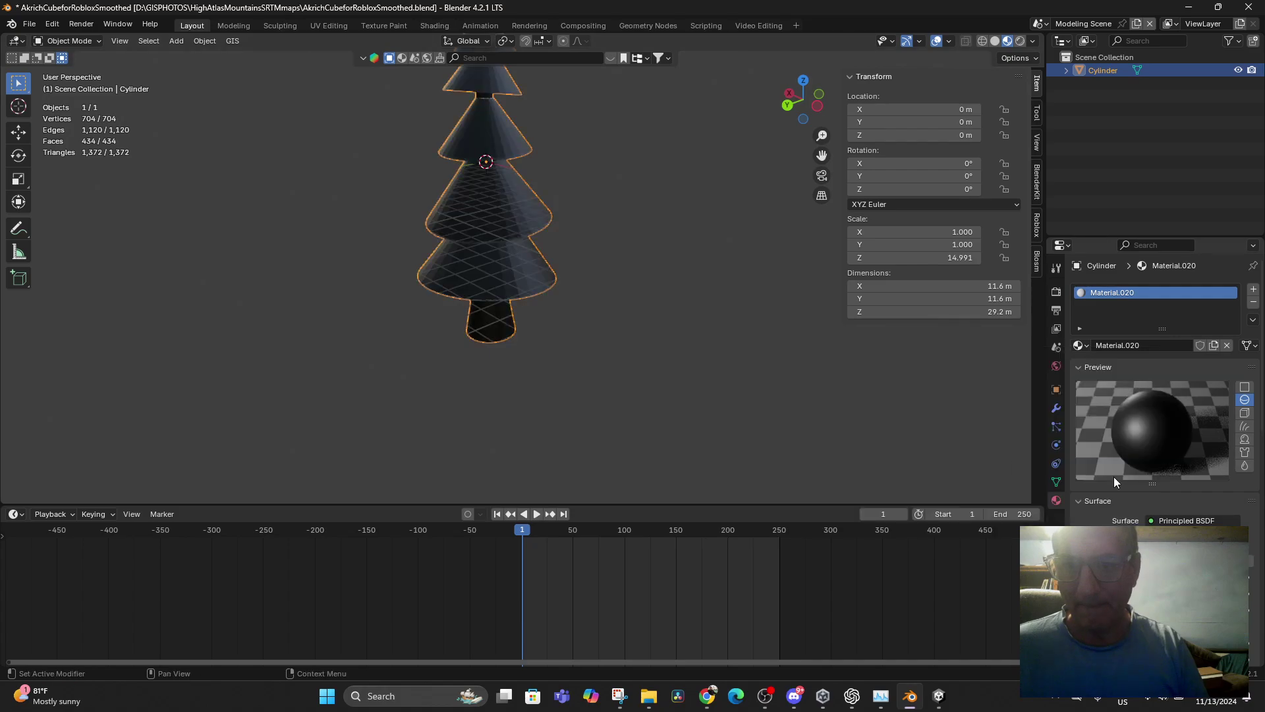
# - Load pinefrondtexture.png from the ShapeFile Exports folder as the material's Base Color image
pyautogui.click(1224, 561)
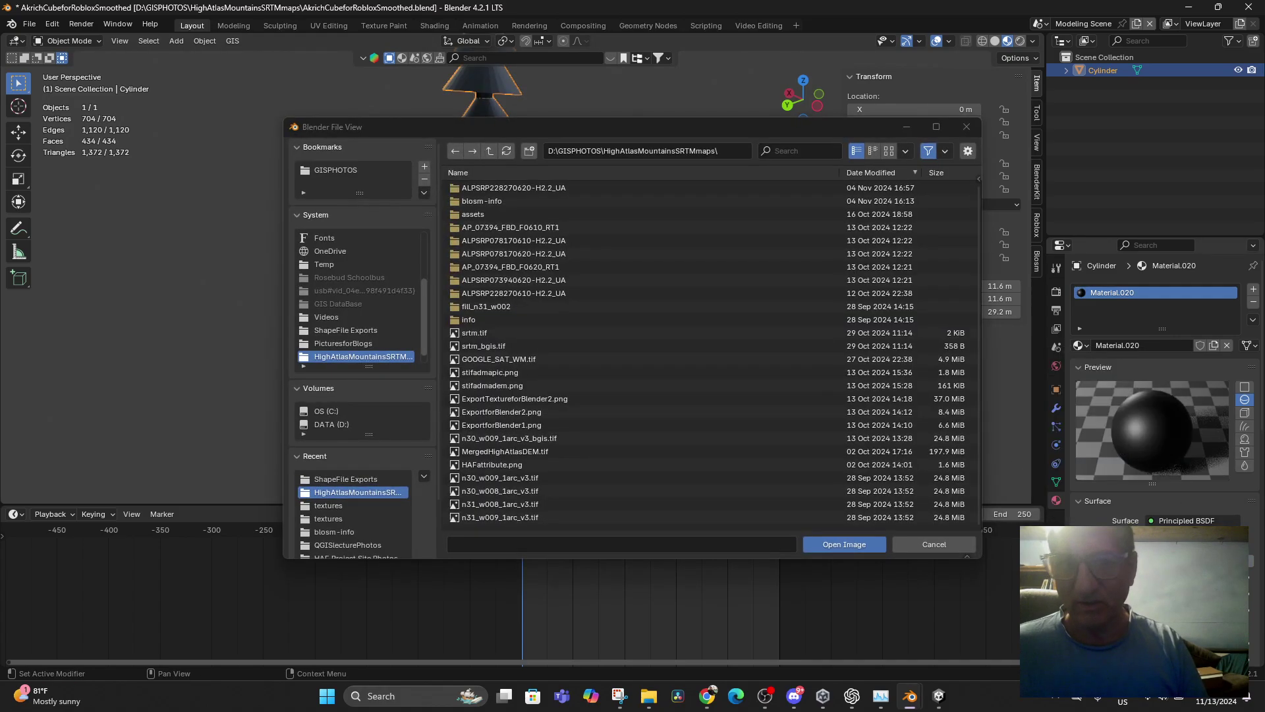
pyautogui.click(363, 341)
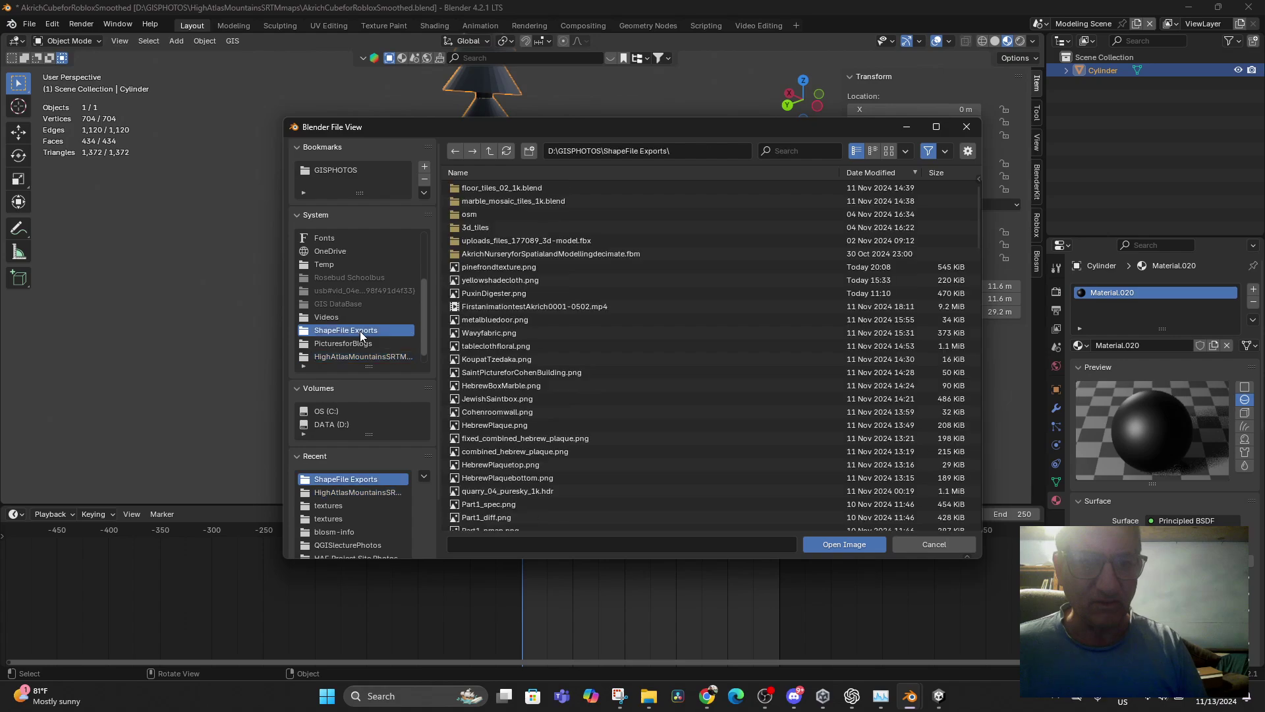
pyautogui.doubleClick(464, 262)
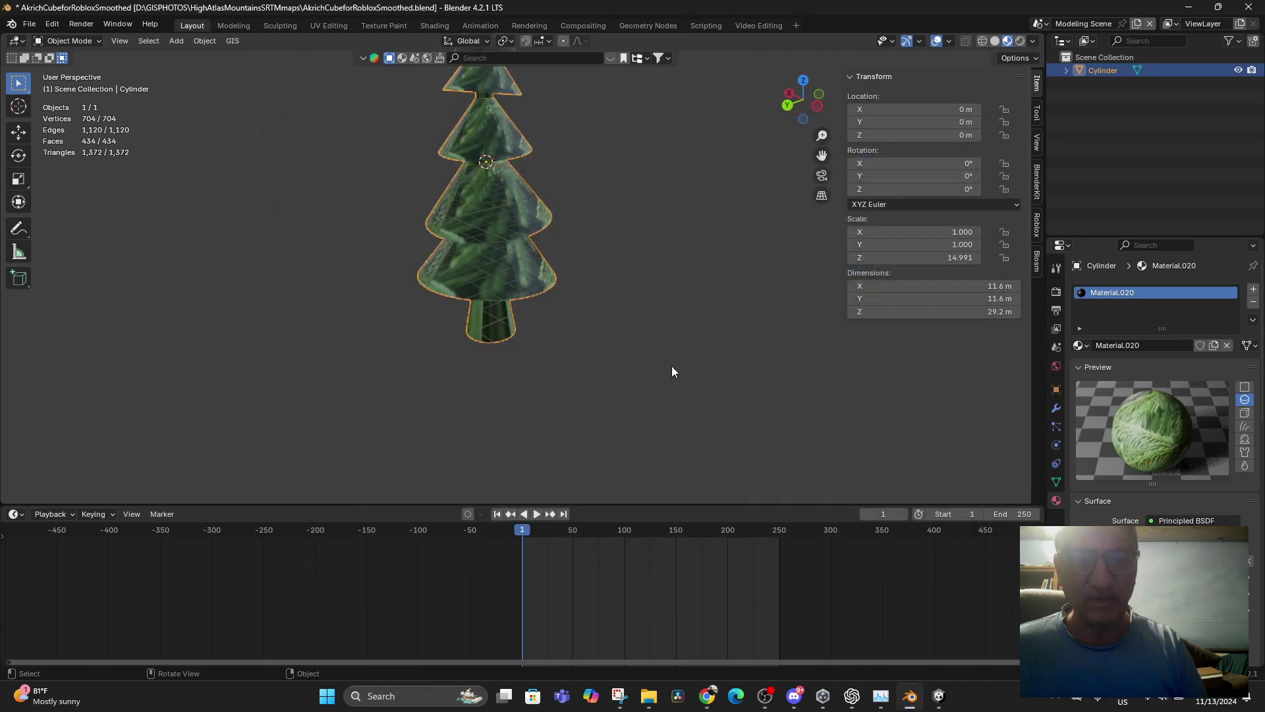
# - Try the Sphere, Box and Tube projections on the tree's pine texture and restore the Flat projection
pyautogui.scroll(-2, 1228, 517)
pyautogui.scroll(-1, 1228, 518)
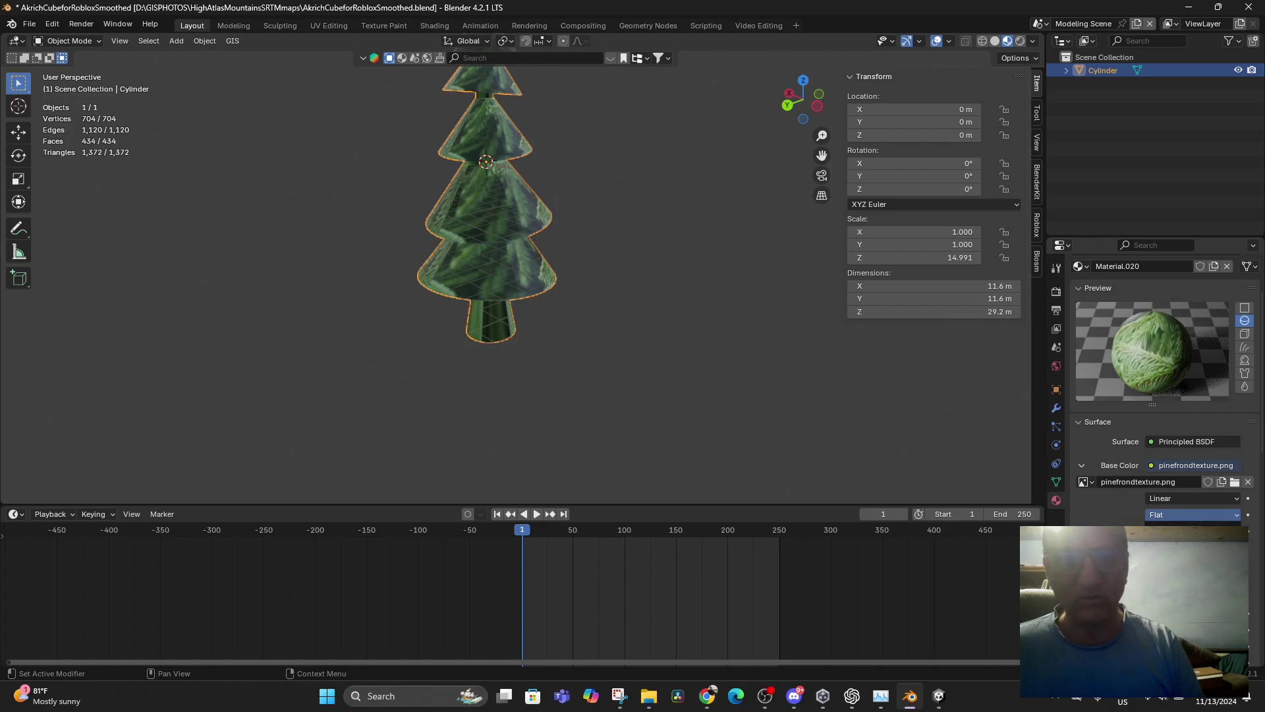
pyautogui.click(1190, 575)
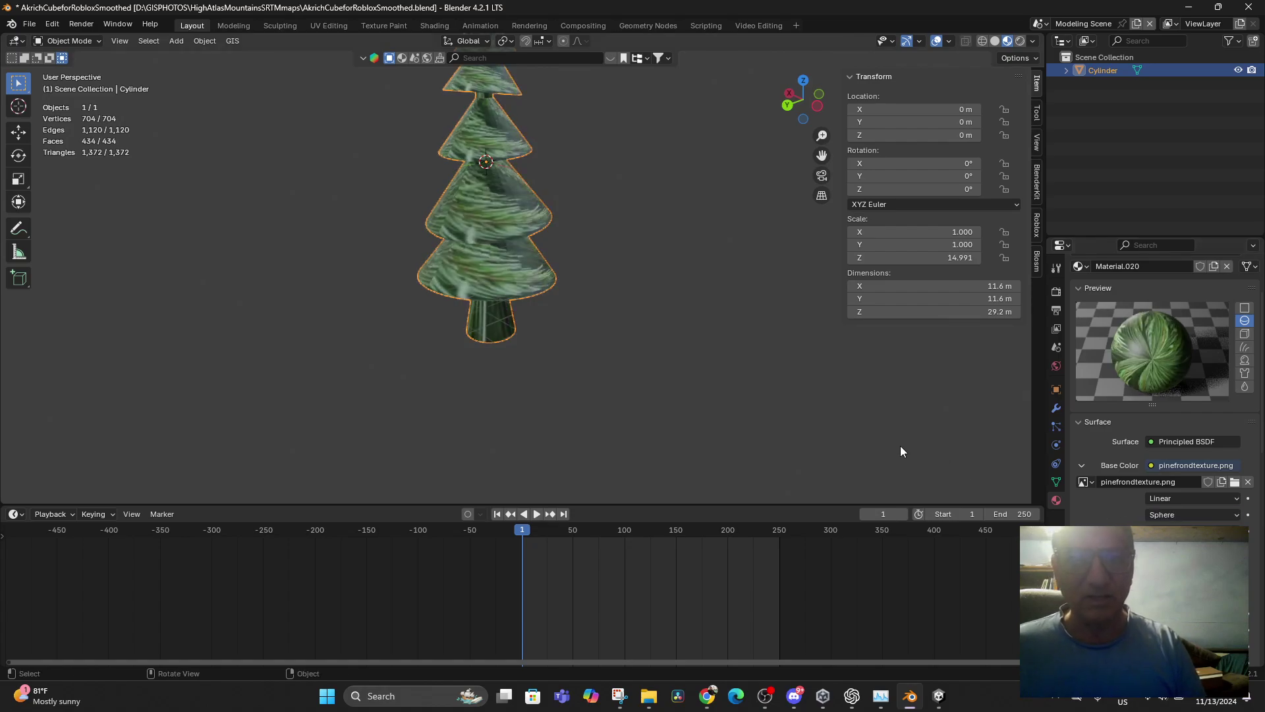
pyautogui.click(1216, 514)
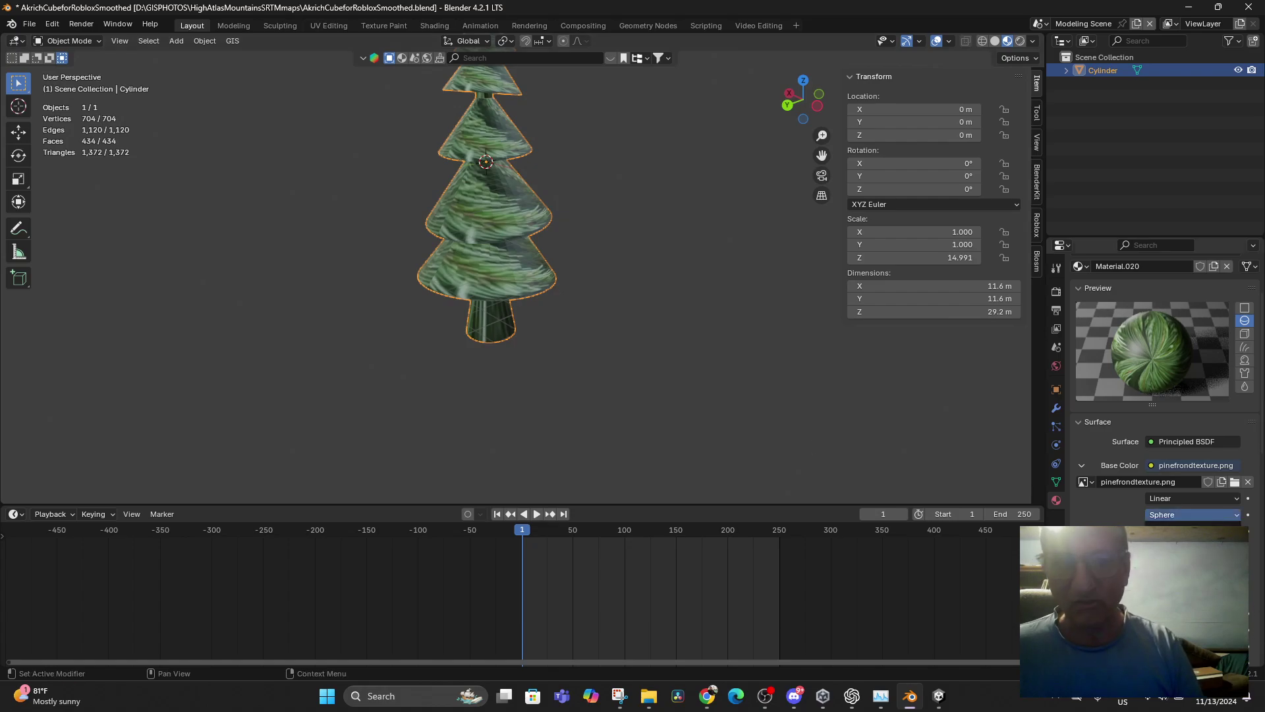
pyautogui.click(1192, 560)
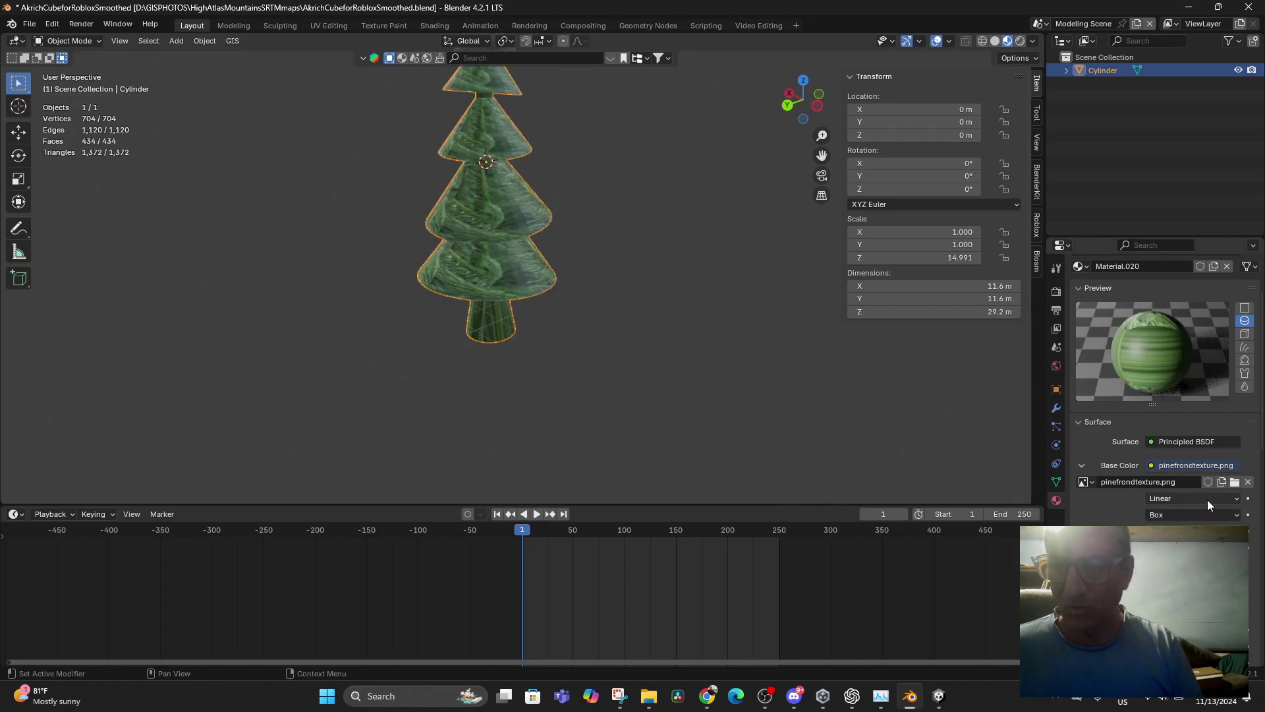
pyautogui.click(1209, 517)
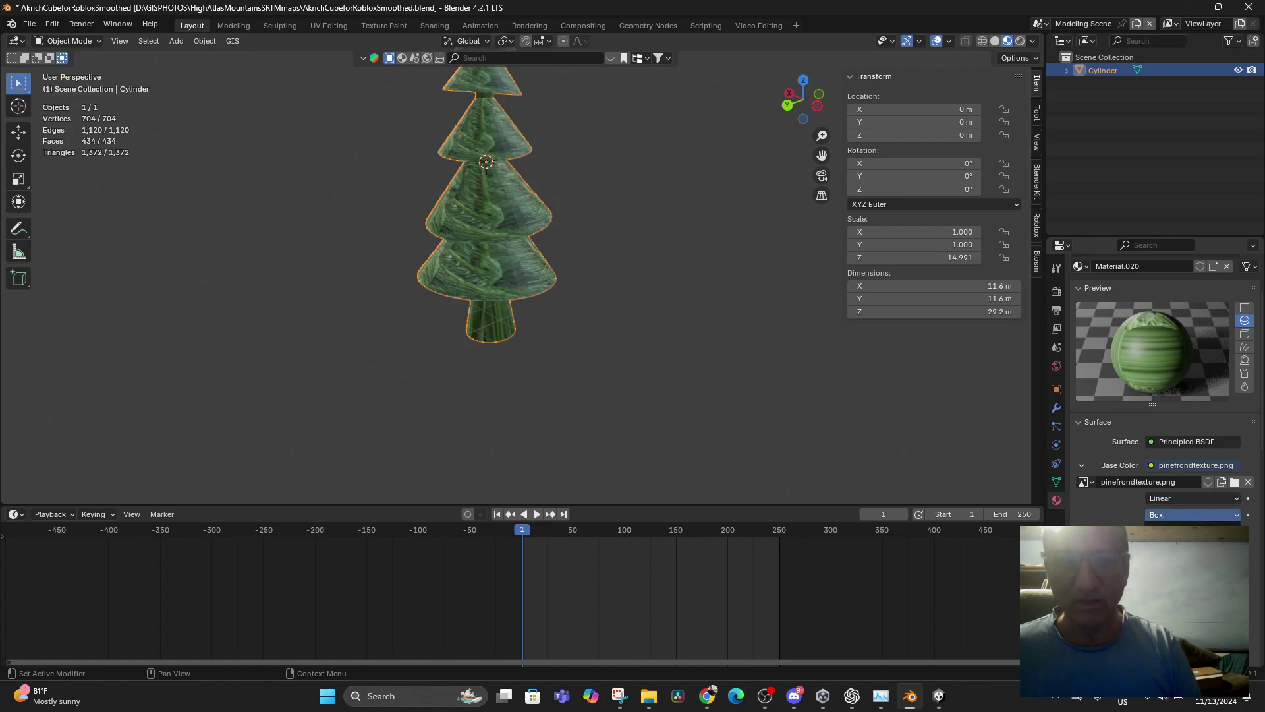
pyautogui.click(1192, 586)
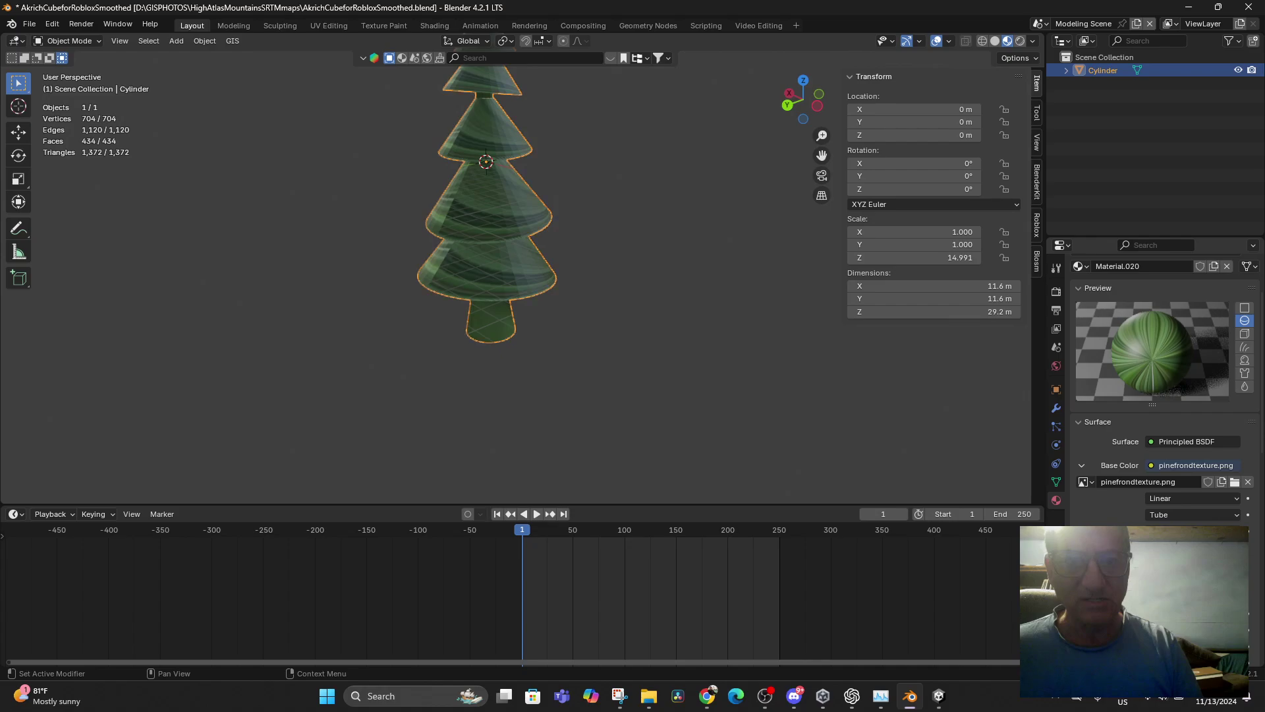
pyautogui.click(1205, 516)
pyautogui.click(1192, 544)
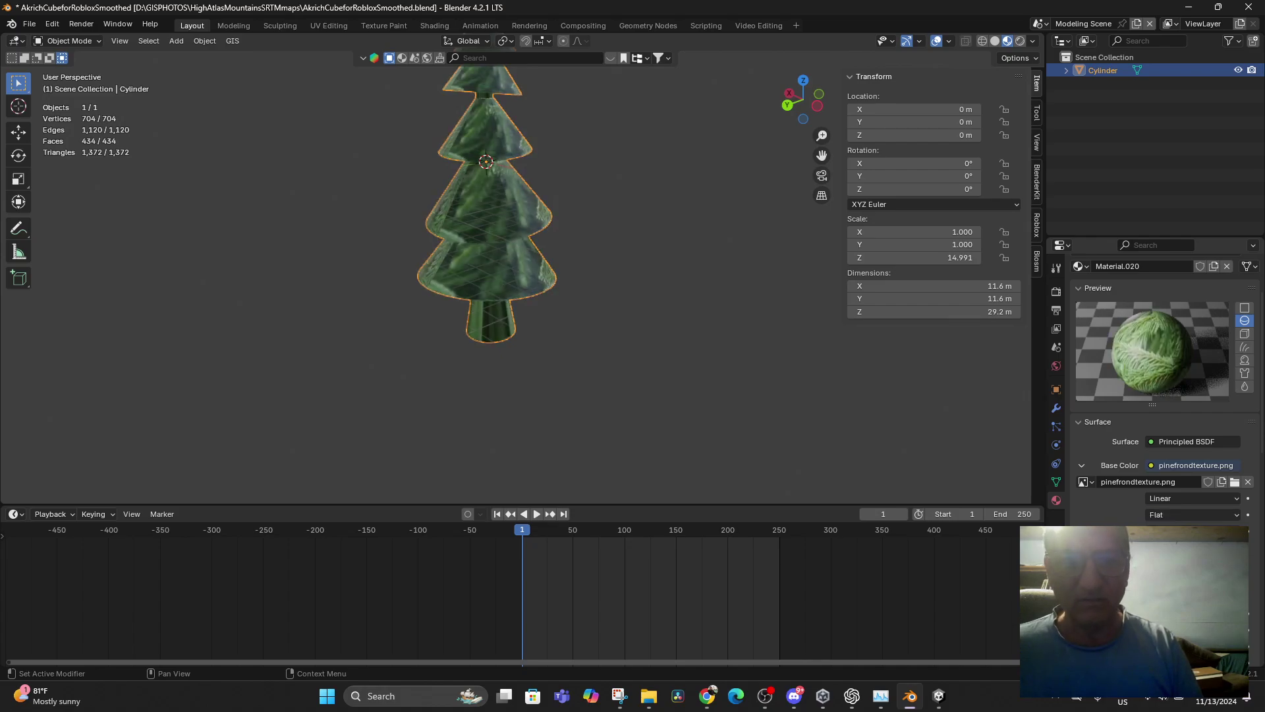
pyautogui.scroll(-1, 1160, 500)
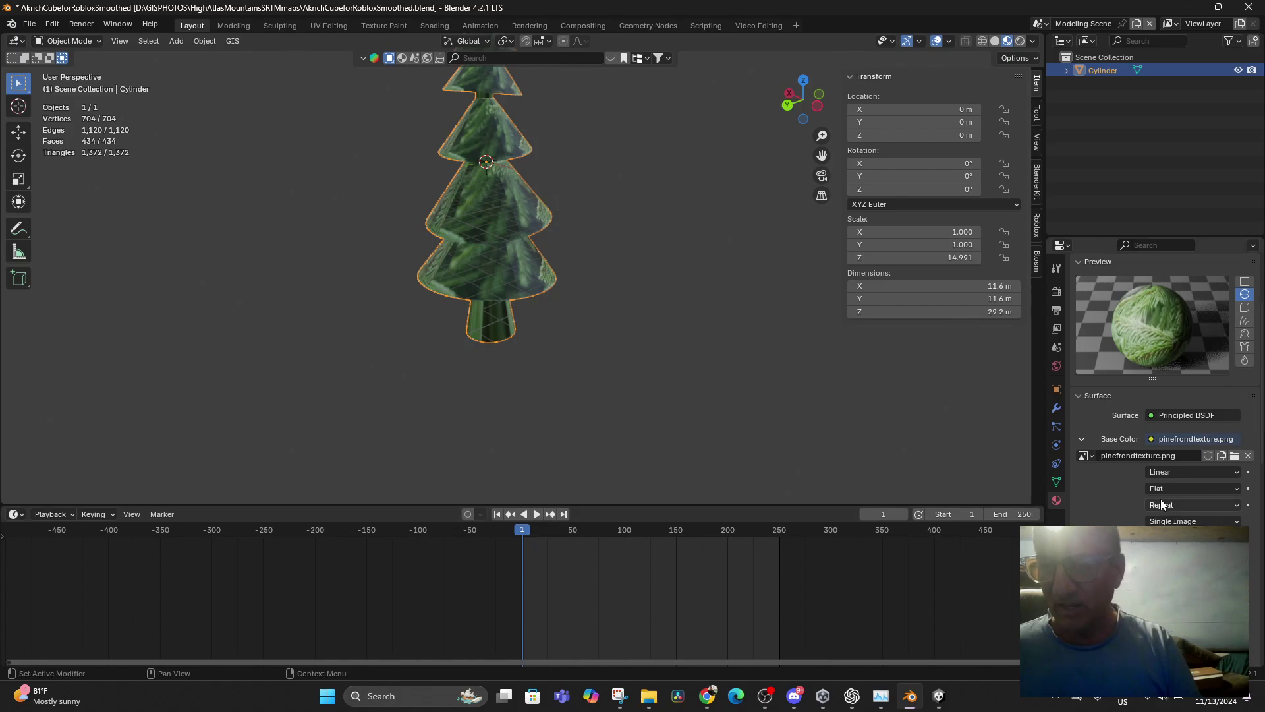
pyautogui.scroll(-2, 514, 240)
pyautogui.scroll(5, 568, 279)
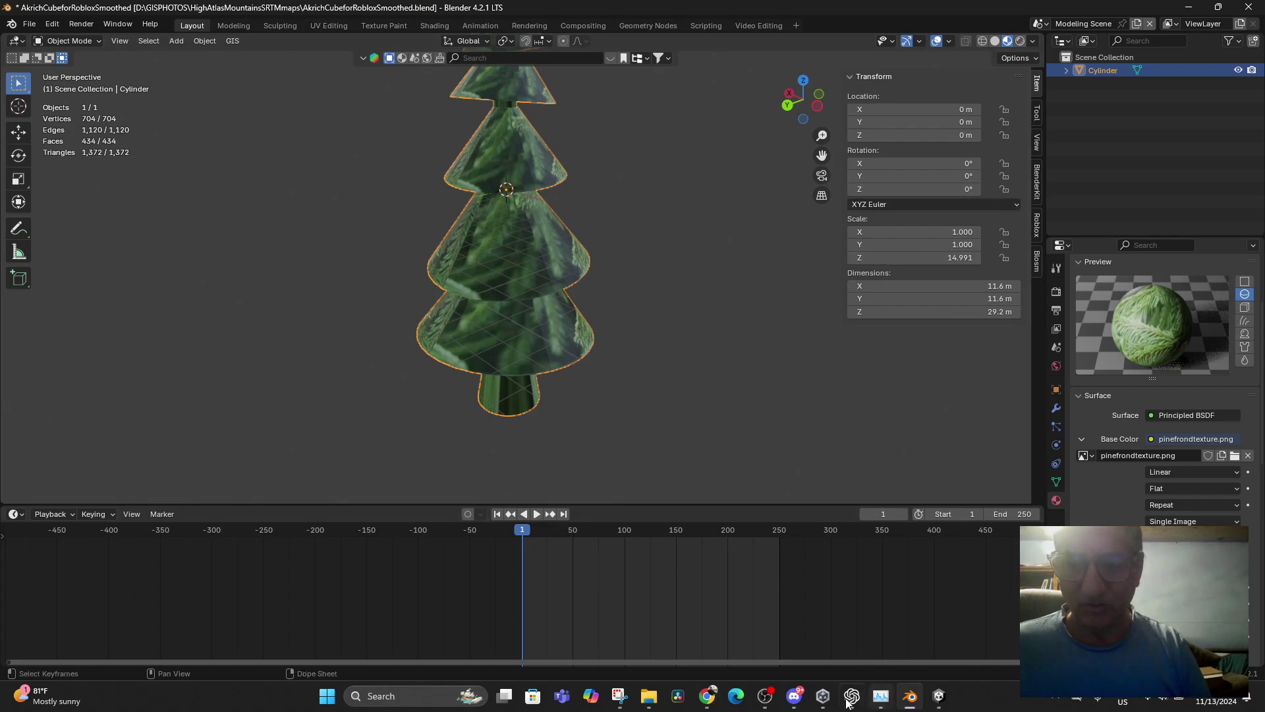
# - Switch to Chrome, narrow the pine tree image search to bark and preview the iStock image of brown pine bark
pyautogui.click(707, 701)
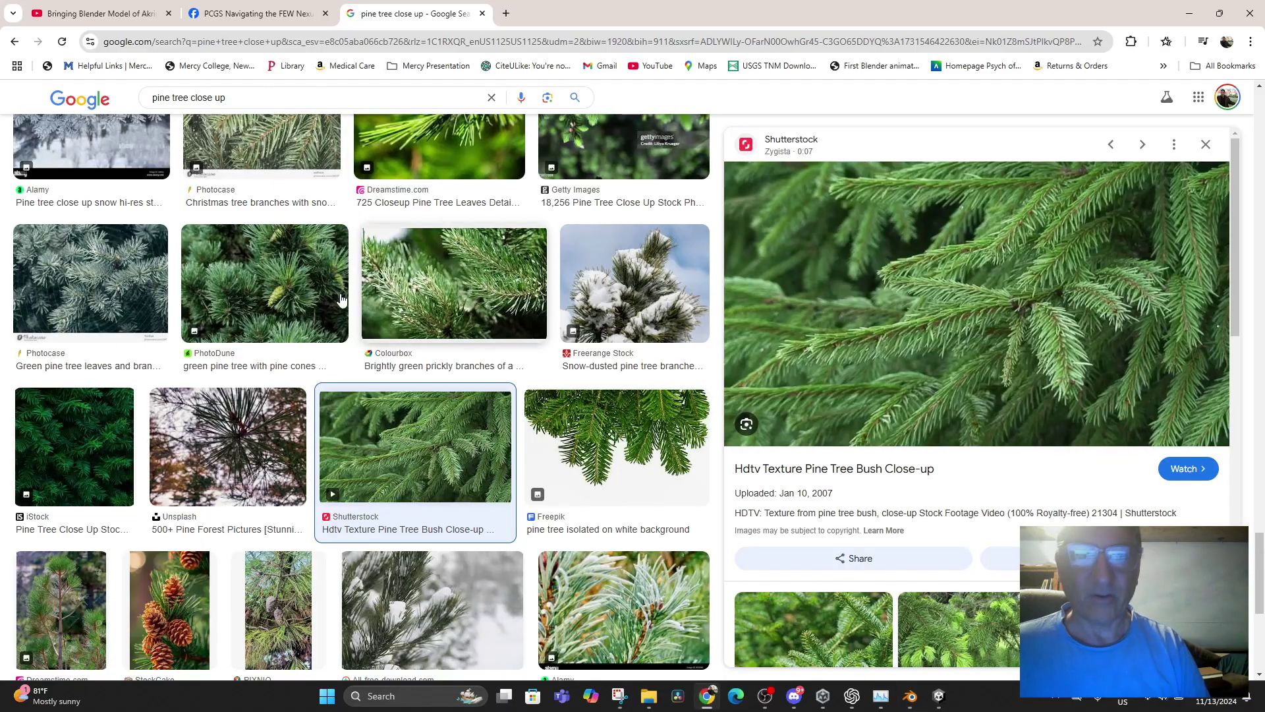
pyautogui.scroll(2, 356, 330)
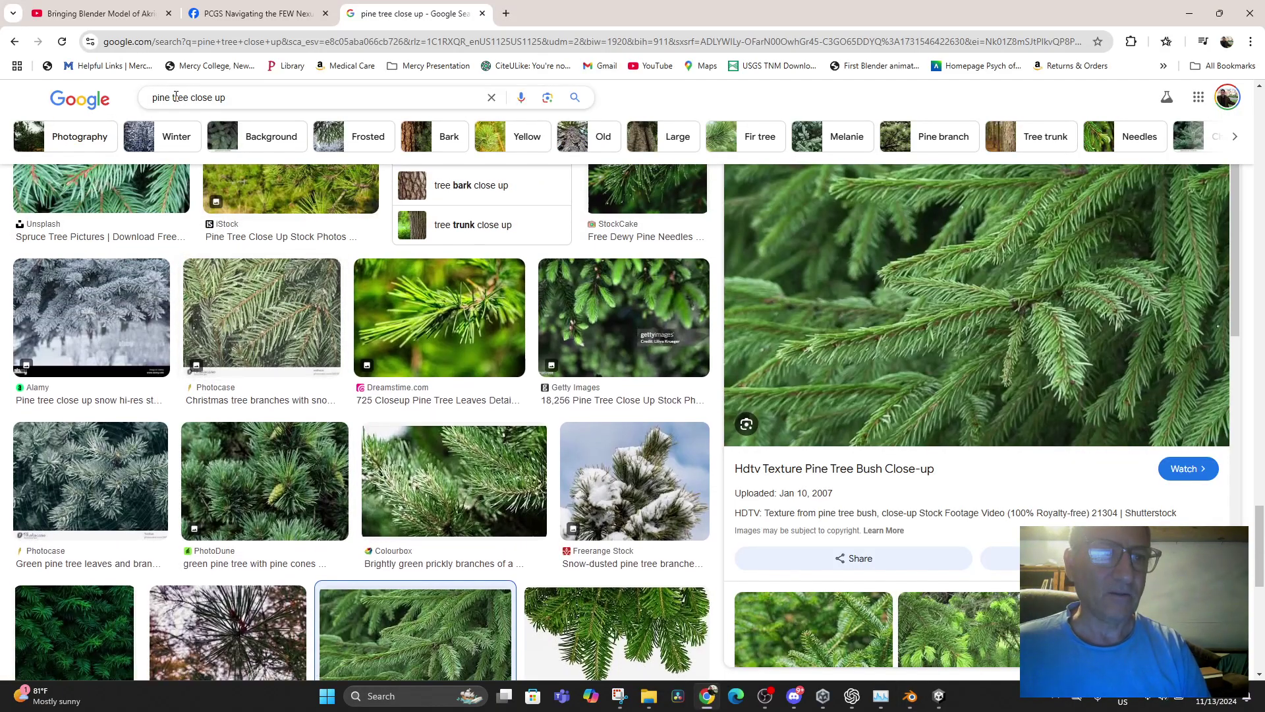
pyautogui.moveTo(191, 97); pyautogui.dragTo(268, 119)
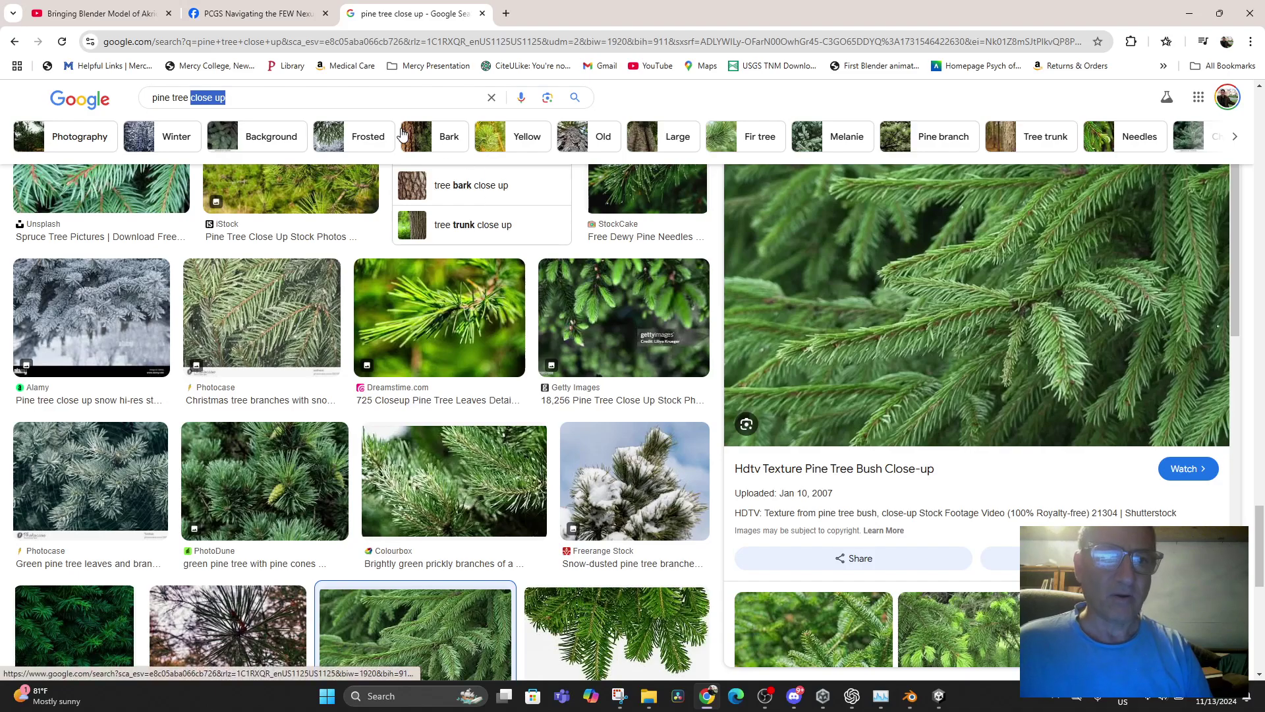
pyautogui.click(429, 137)
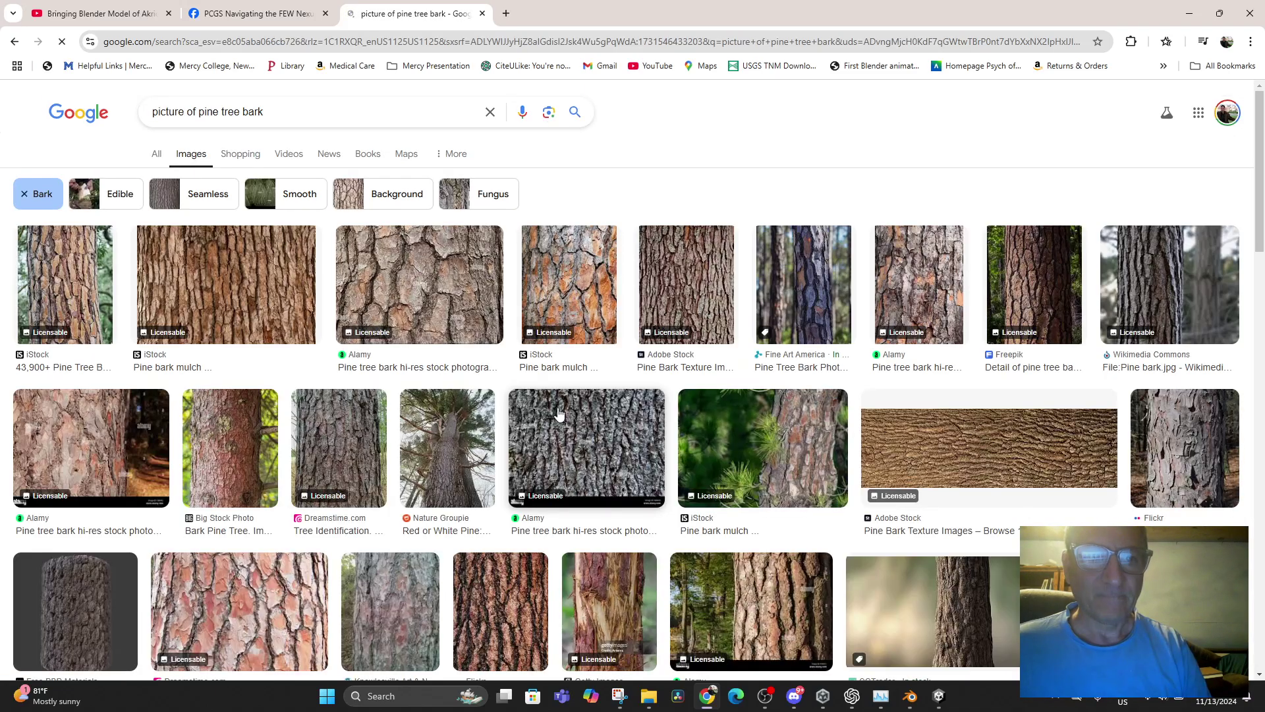
pyautogui.click(254, 293)
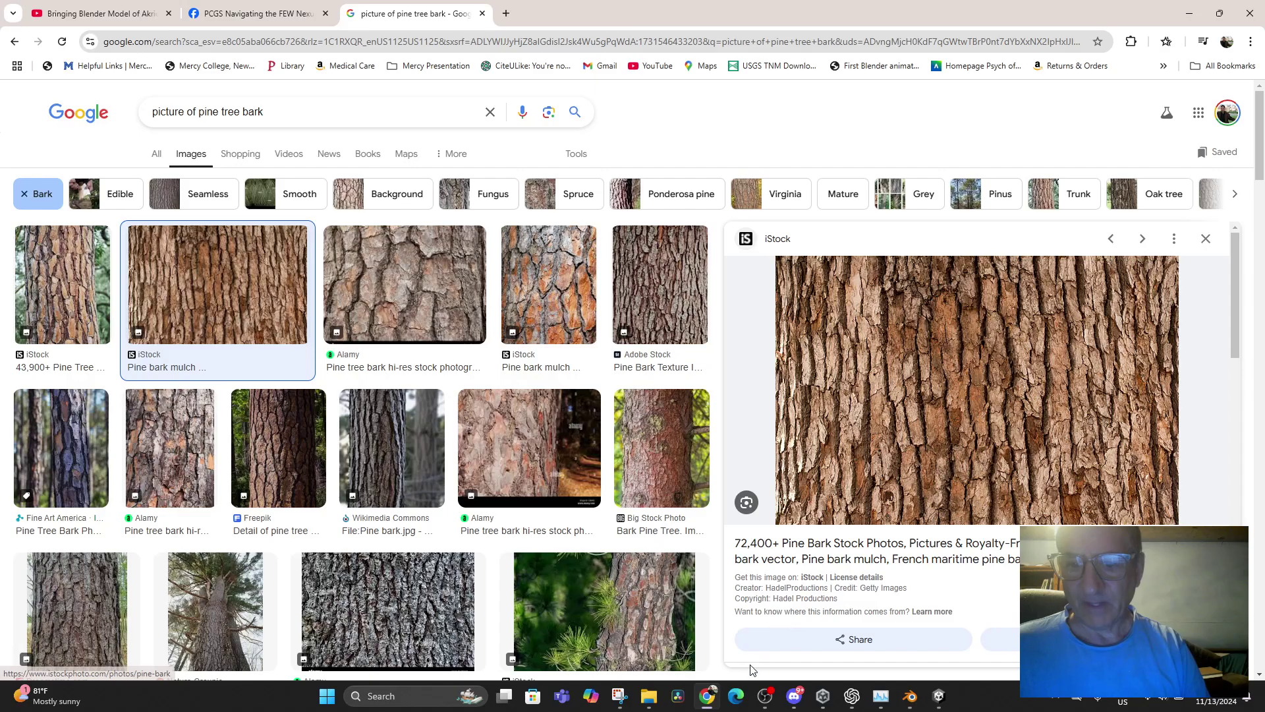
# - Capture the previewed brown pine bark image as a rectangular snip with Snipping Tool
pyautogui.click(620, 696)
pyautogui.click(136, 44)
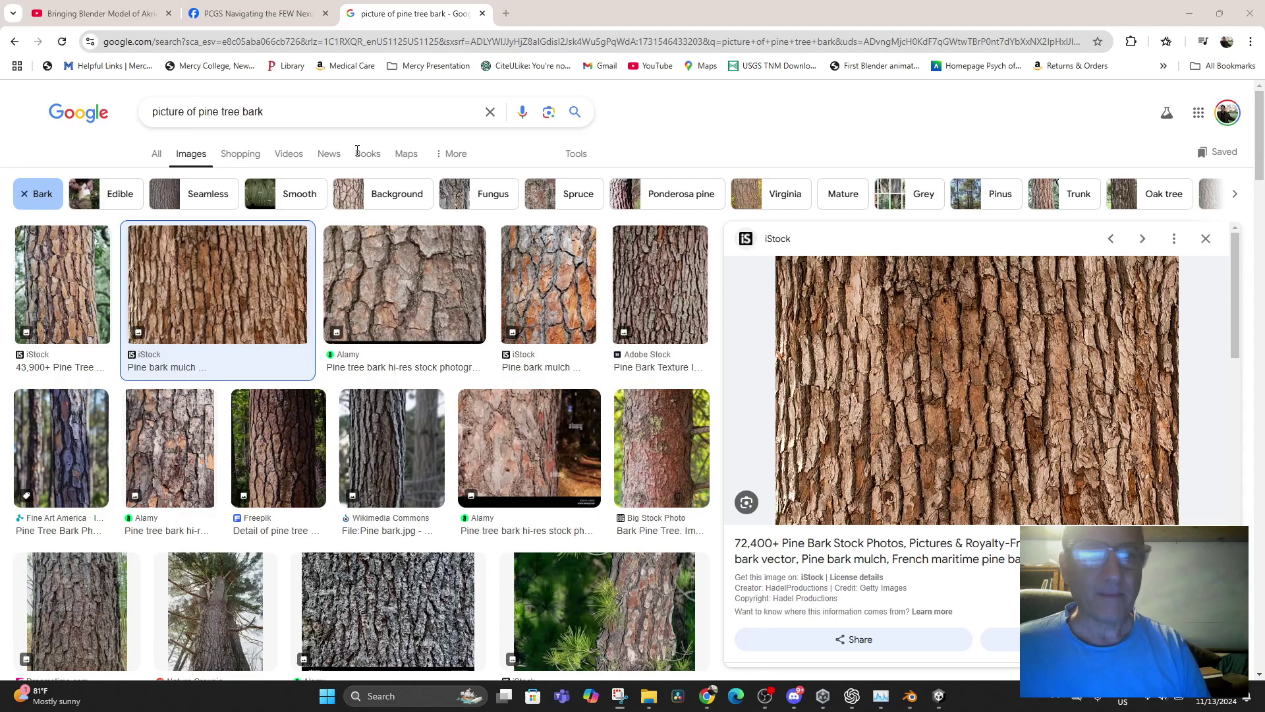
pyautogui.moveTo(781, 259); pyautogui.dragTo(1133, 513)
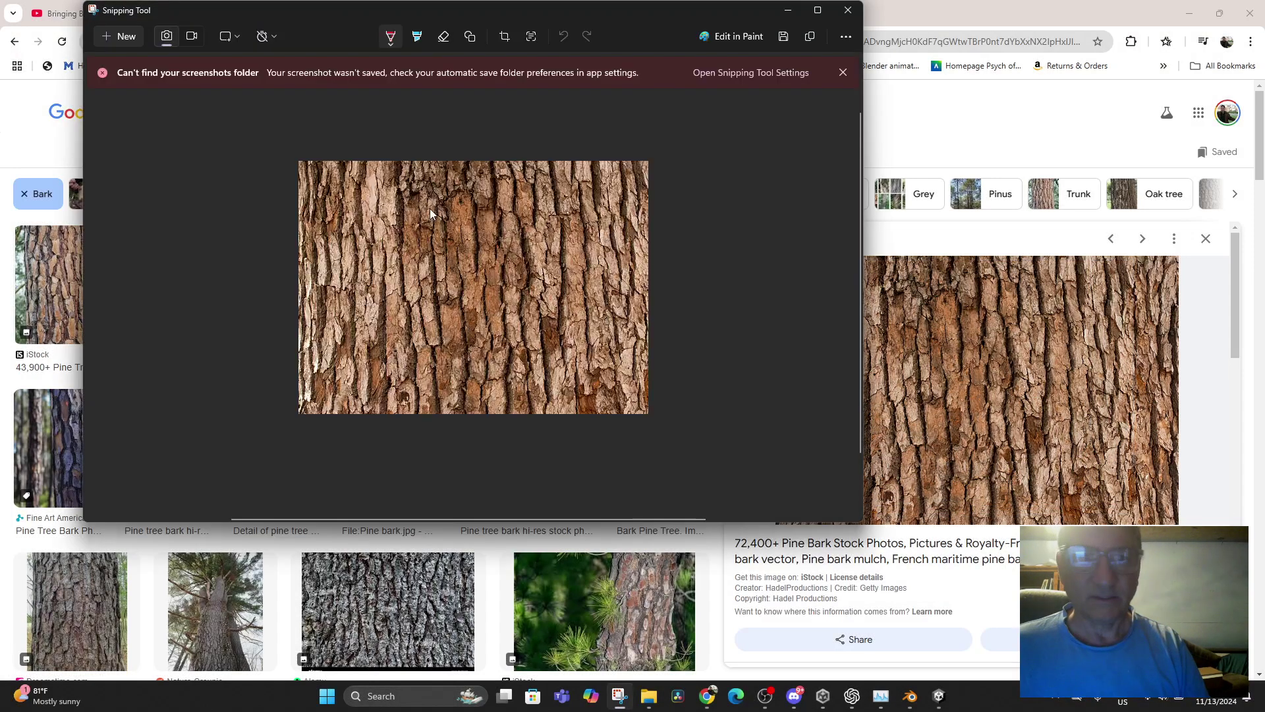
# - Save the bark snip as a PNG named pinebark in the ShapeFile Exports folder and return to Blender
pyautogui.rightClick(426, 275)
pyautogui.click(465, 292)
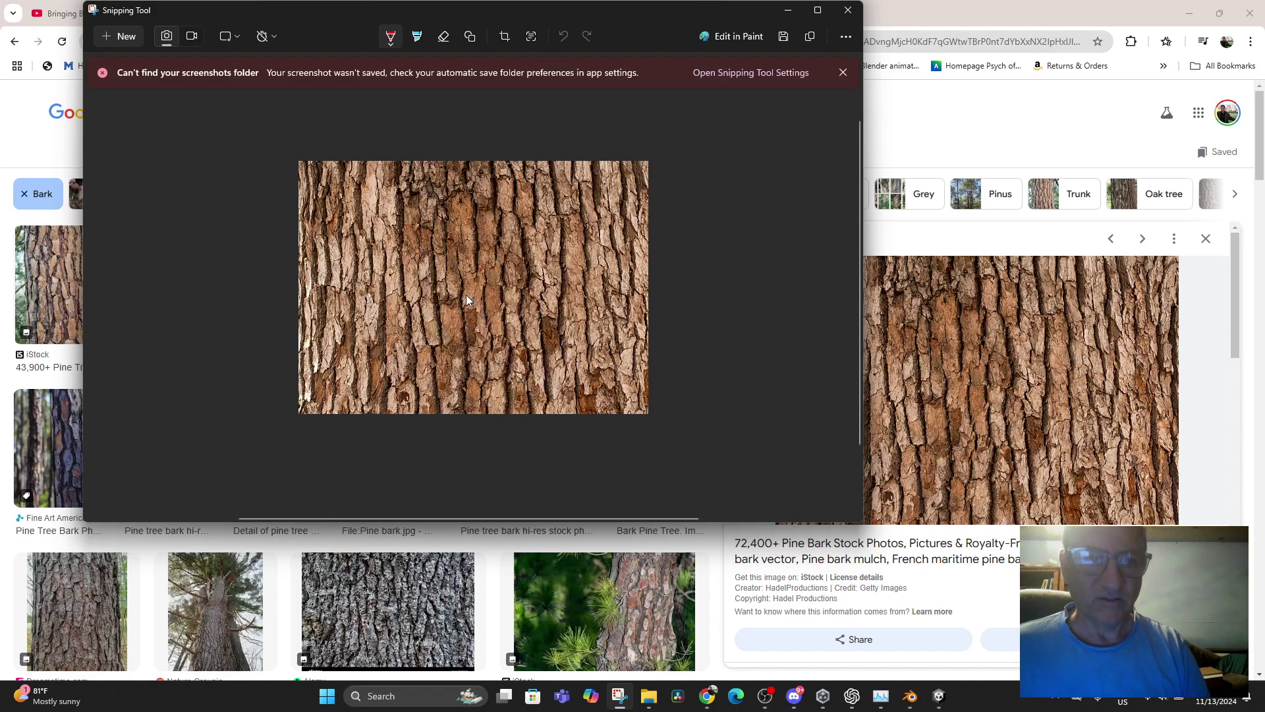
pyautogui.write('pinebark')
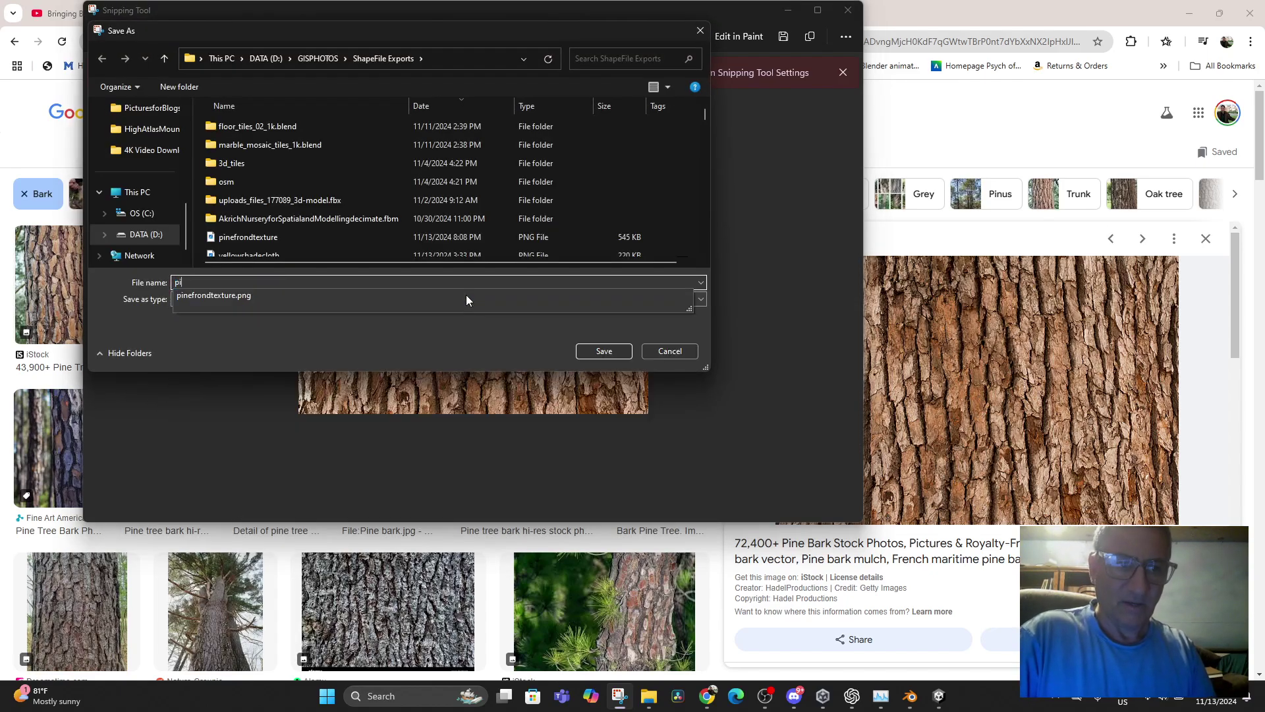
pyautogui.press('Return')
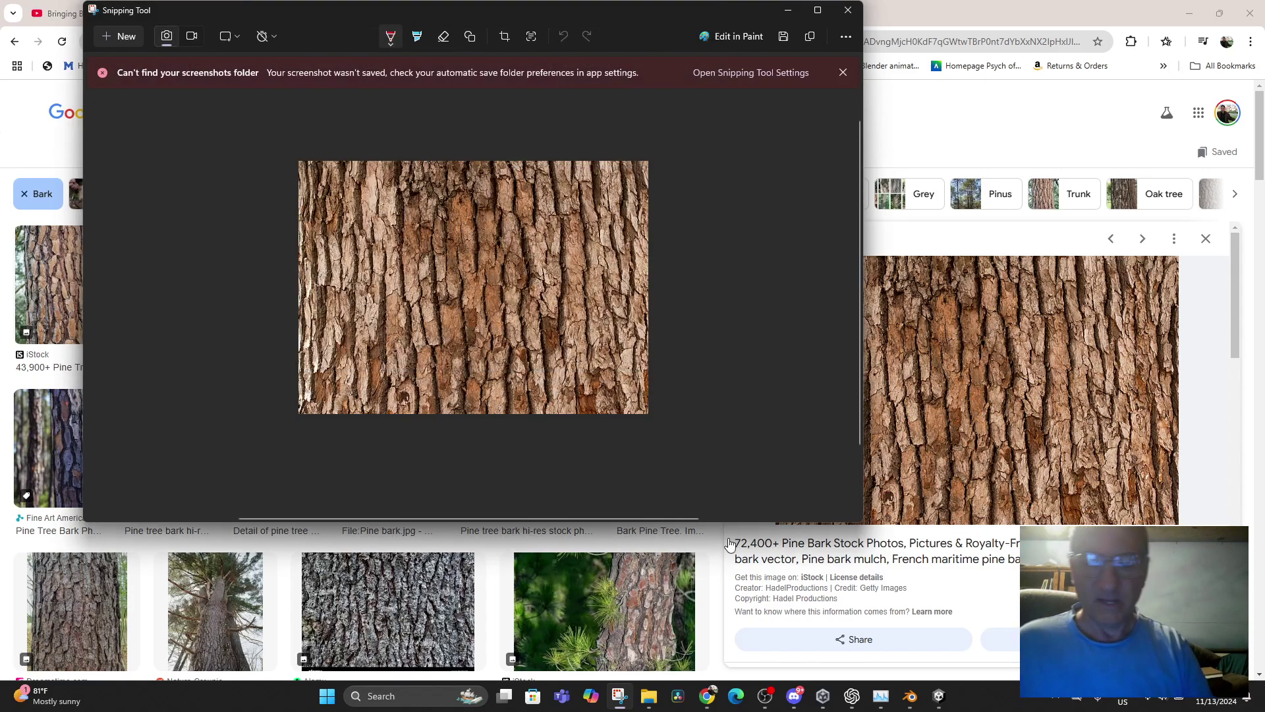
pyautogui.click(911, 696)
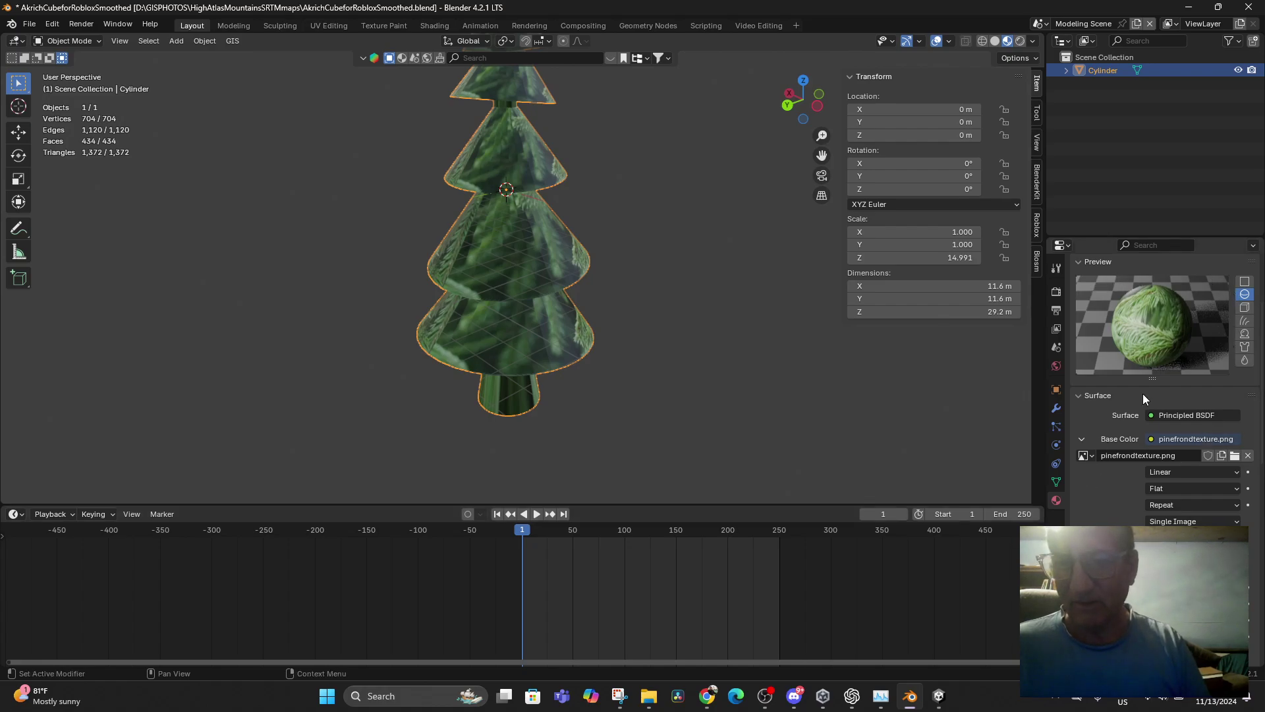
# - Add a second material to the tree and use pinebark.png from the ShapeFile Exports folder as its base color image texture
pyautogui.scroll(4, 1125, 460)
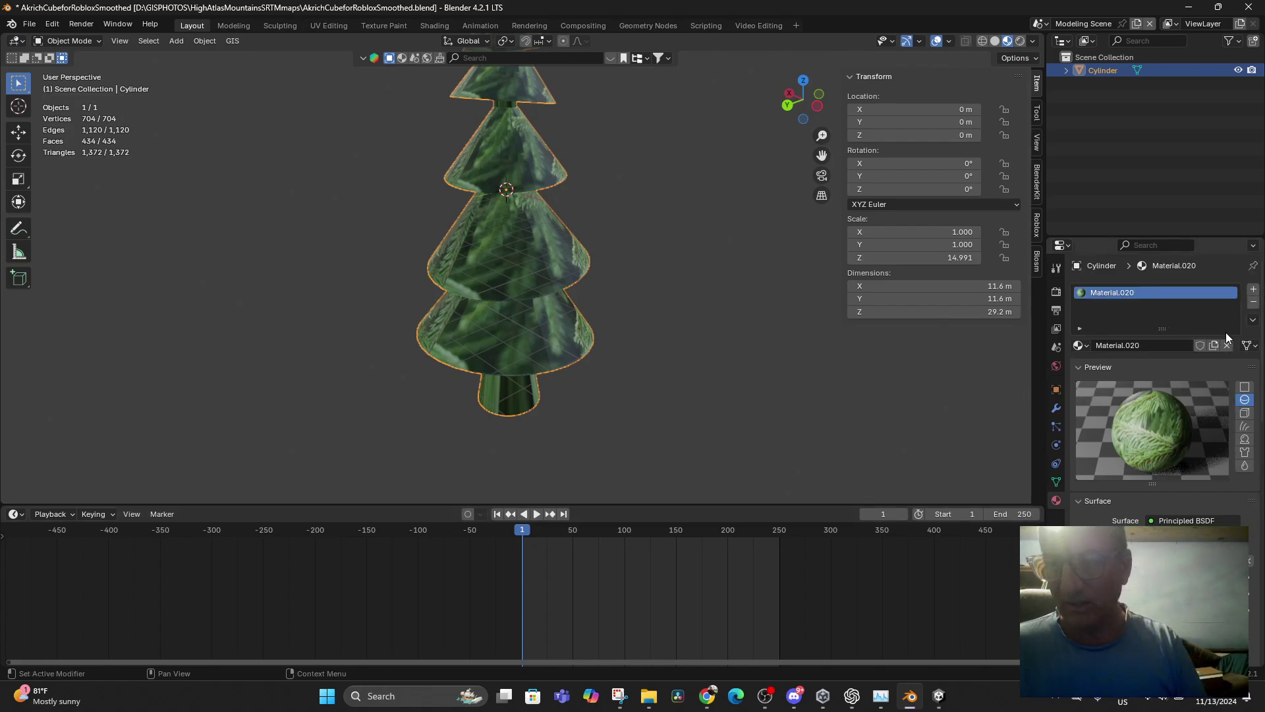
pyautogui.click(1254, 290)
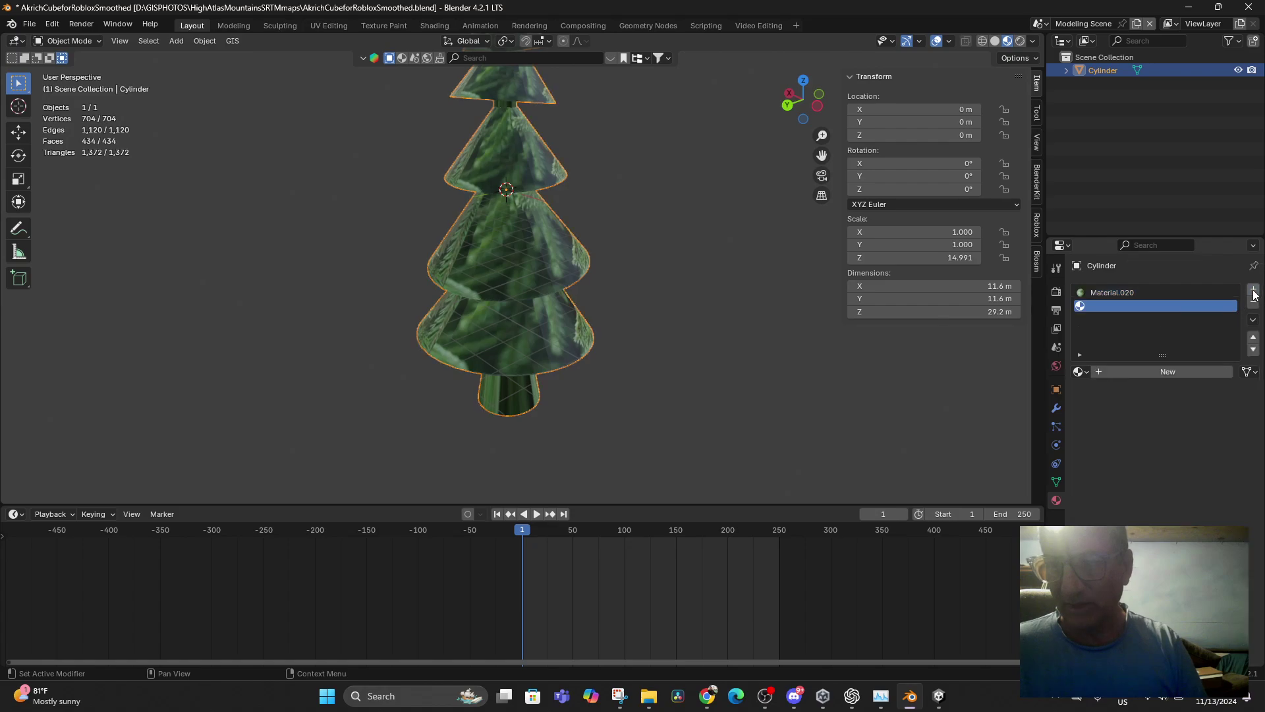
pyautogui.click(1147, 371)
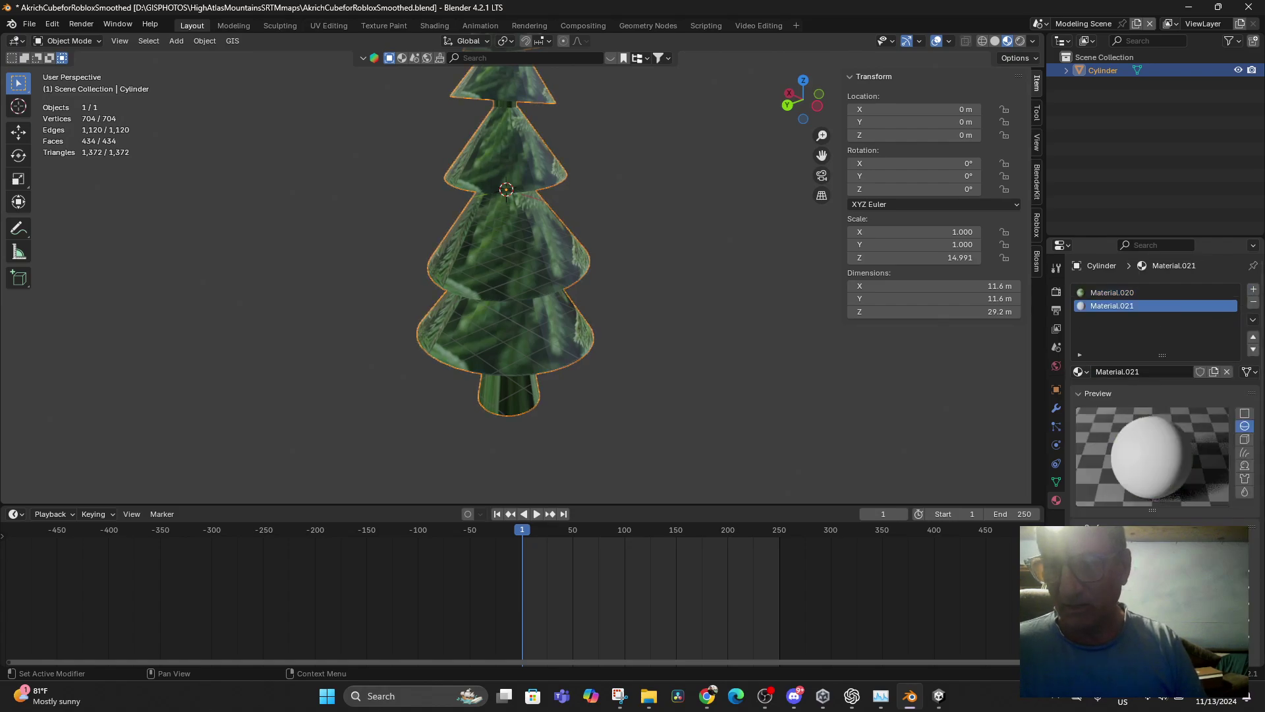
pyautogui.click(1151, 587)
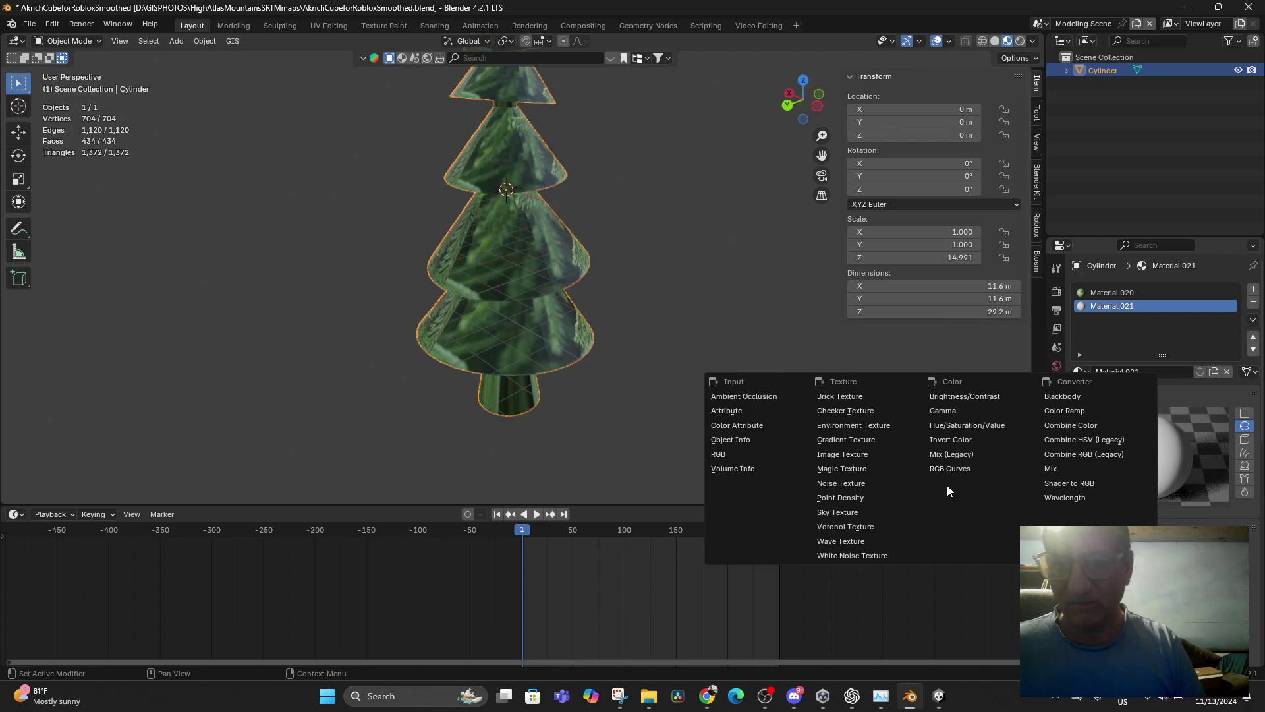
pyautogui.click(848, 456)
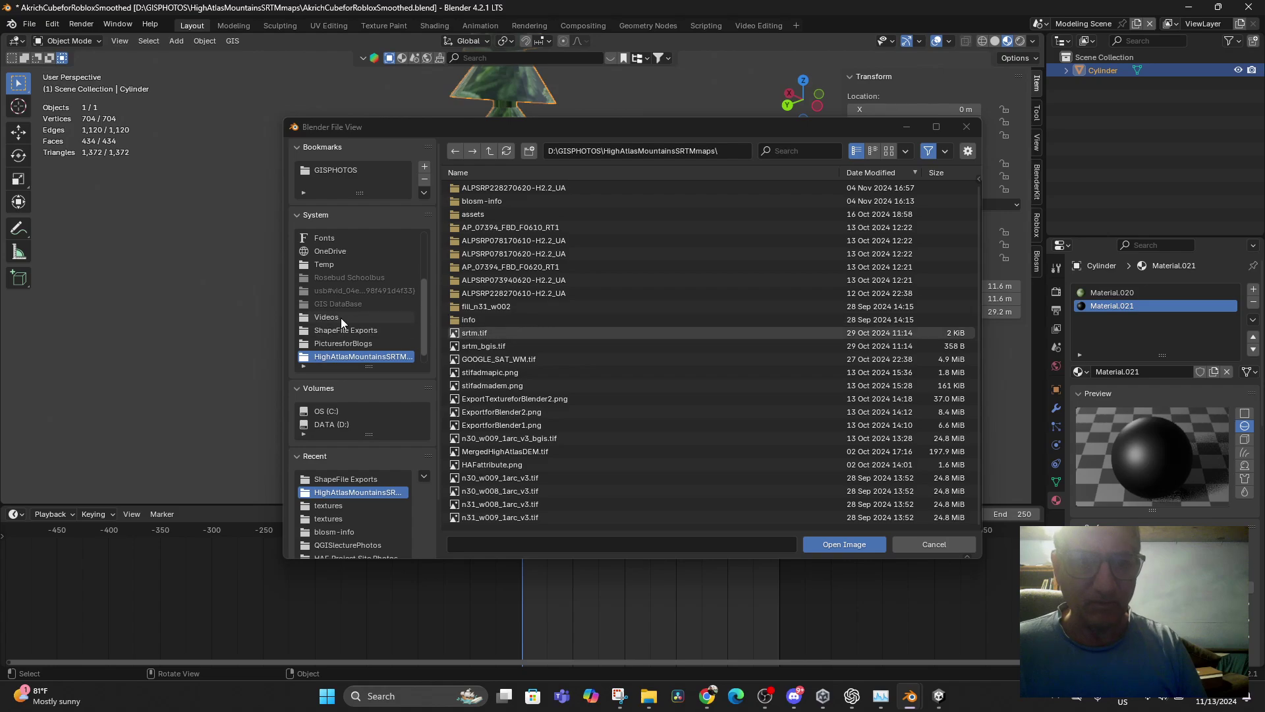
pyautogui.click(340, 330)
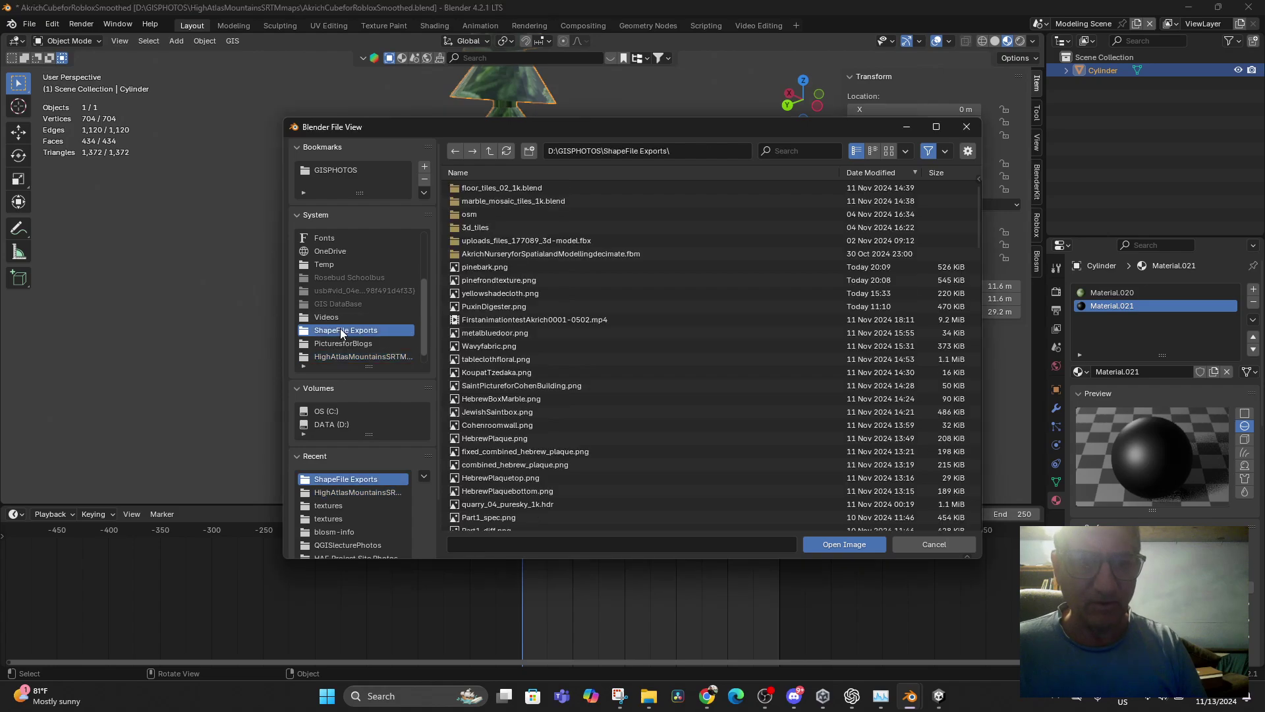
pyautogui.doubleClick(493, 267)
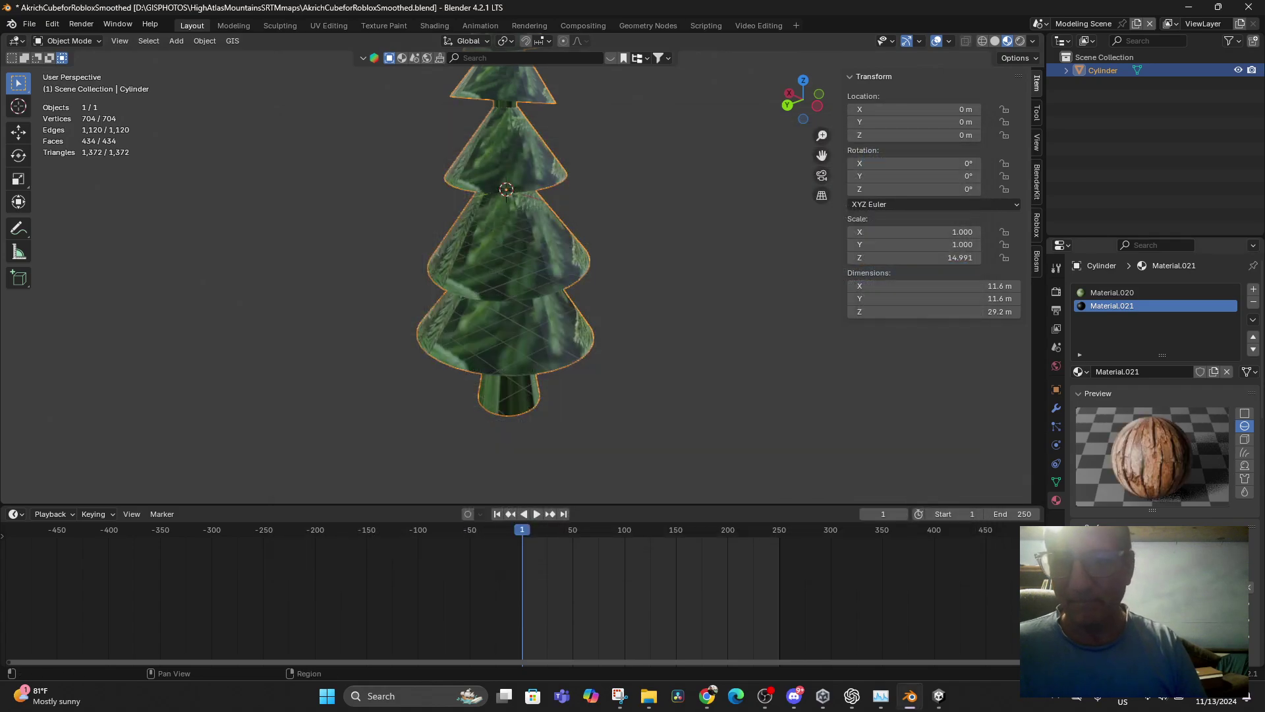
pyautogui.scroll(-4, 1154, 480)
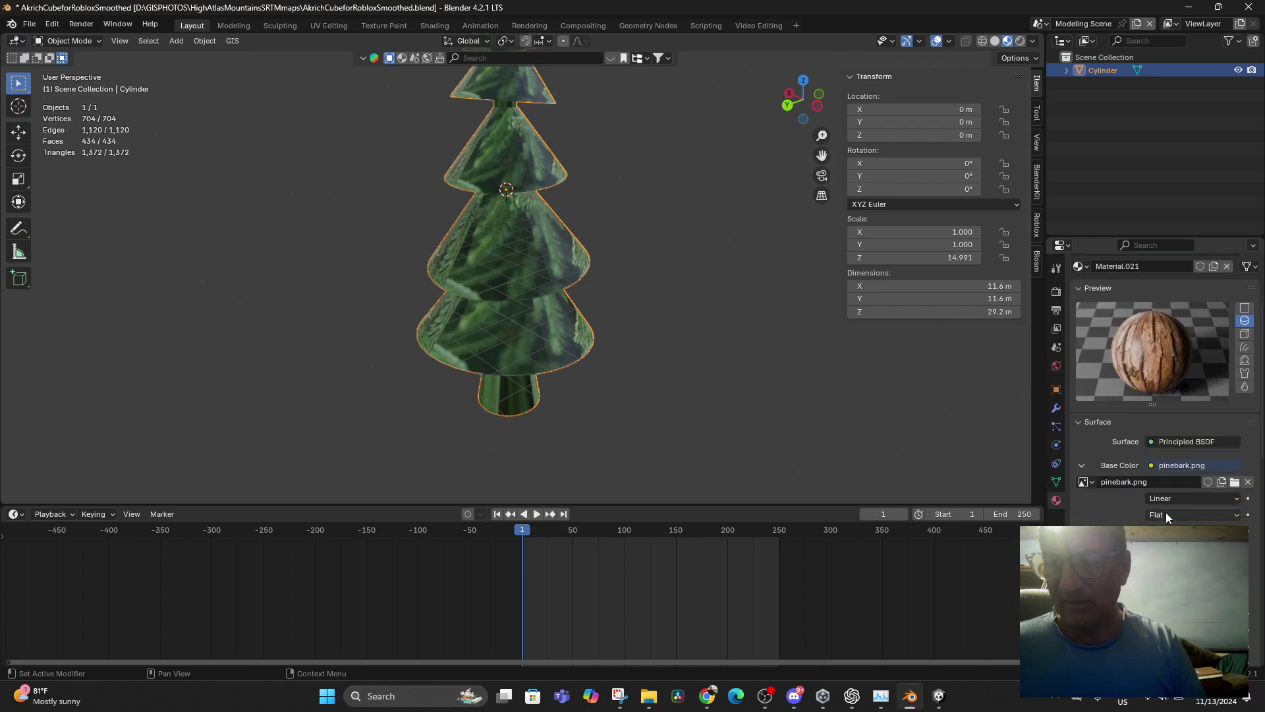
pyautogui.scroll(4, 1165, 512)
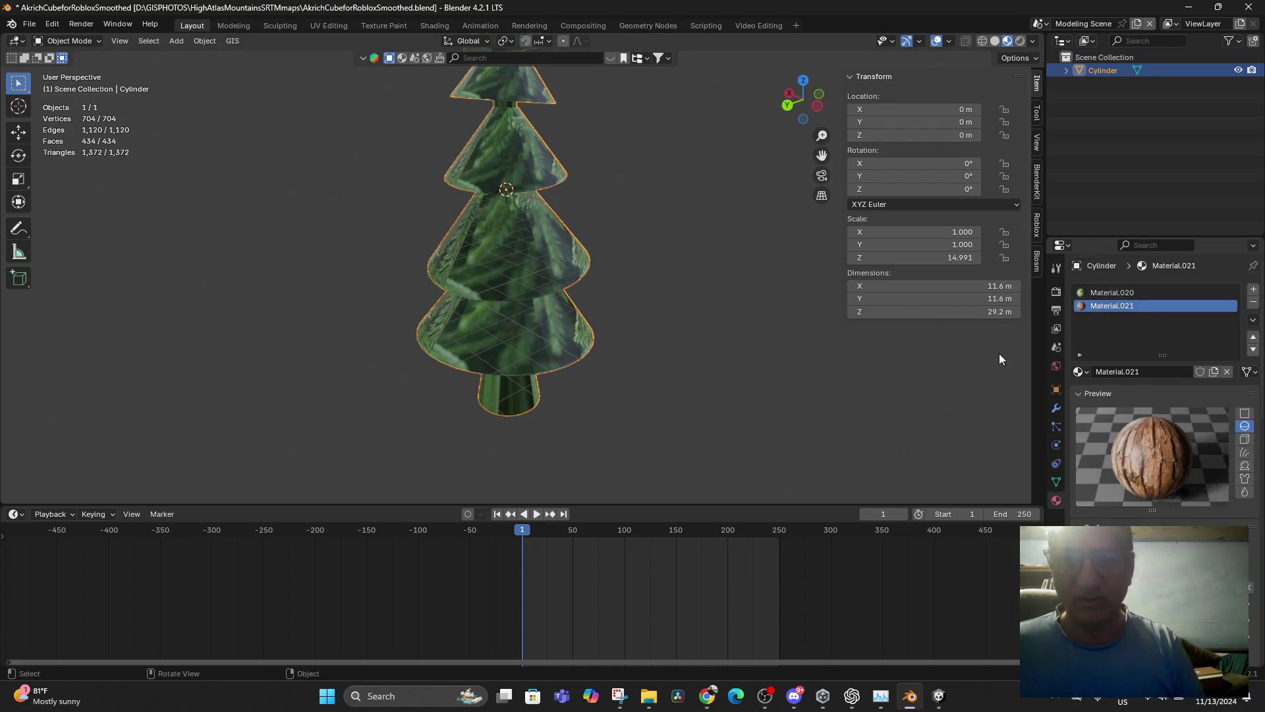
# - Enter Edit Mode on the tree and select all linked faces of the trunk
pyautogui.click(64, 41)
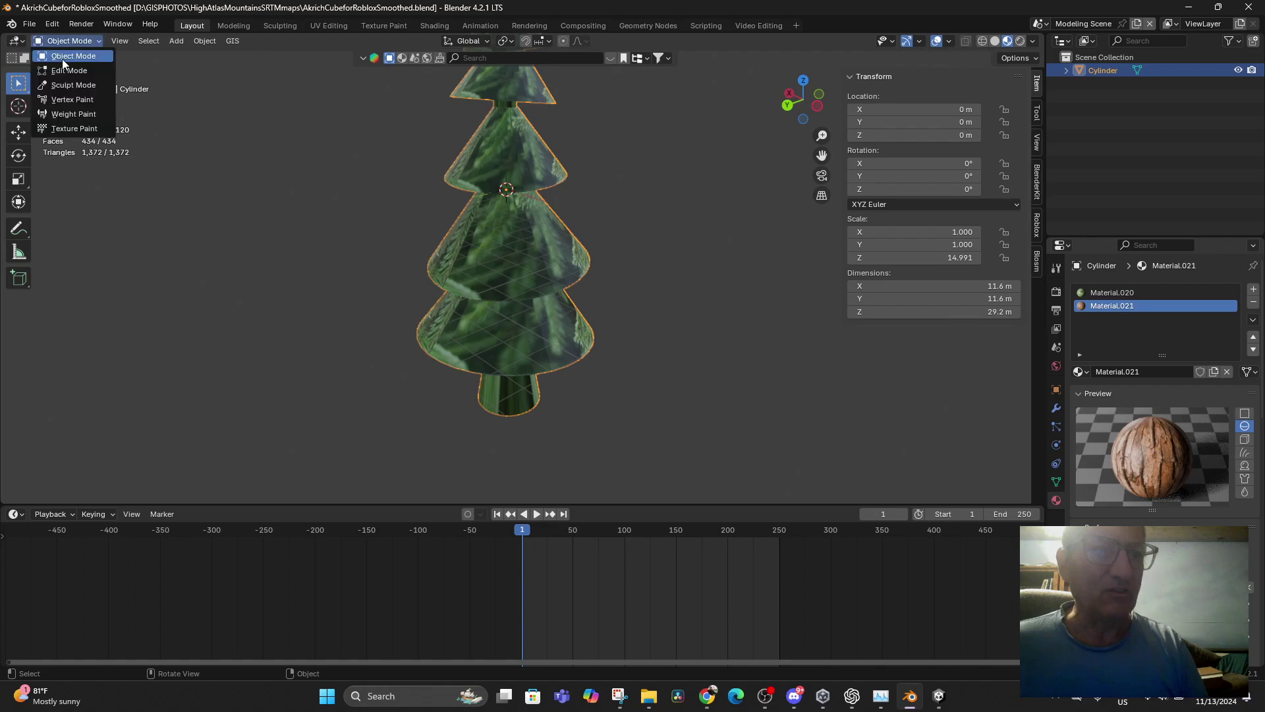
pyautogui.click(64, 70)
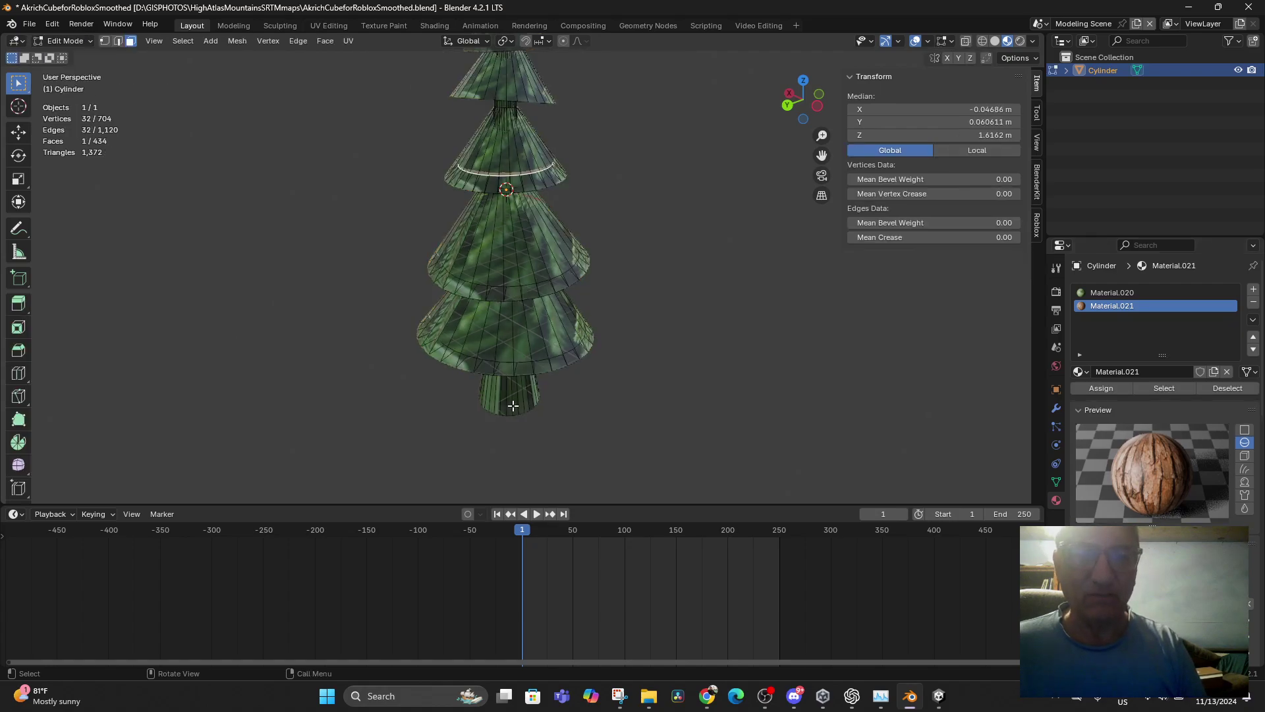
pyautogui.click(512, 405)
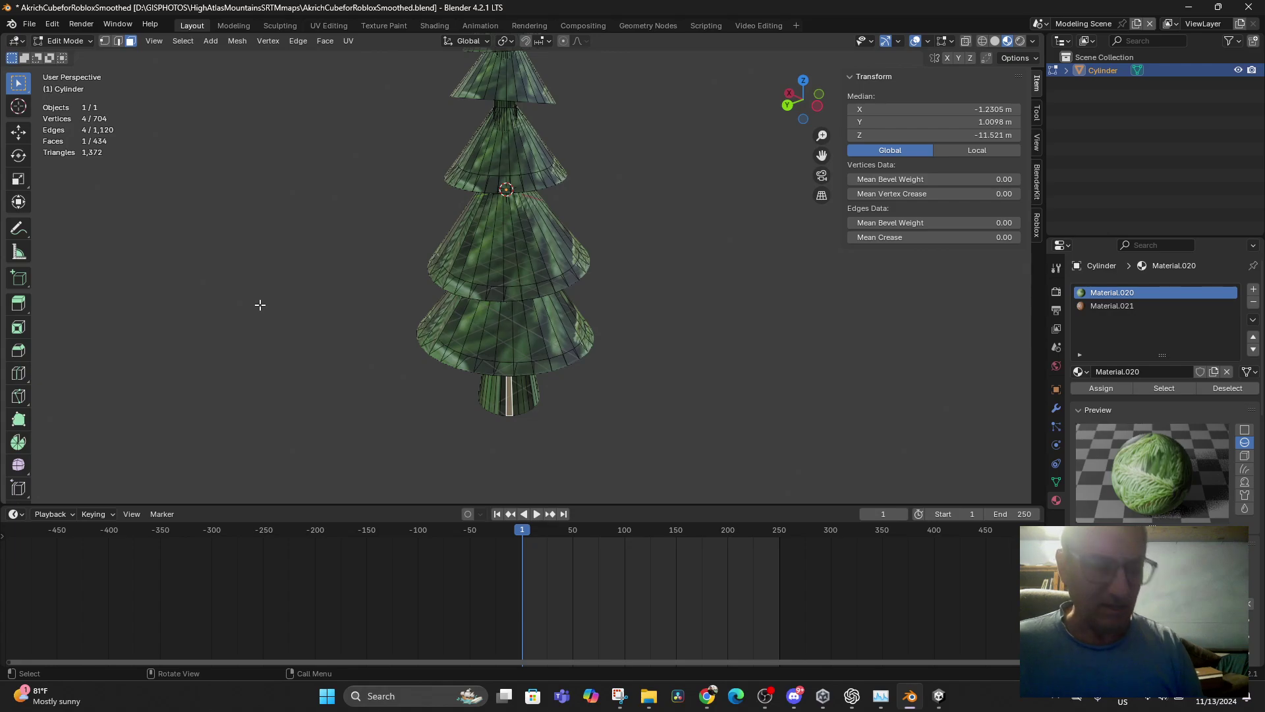
pyautogui.hotkey('ctrl', 'l')
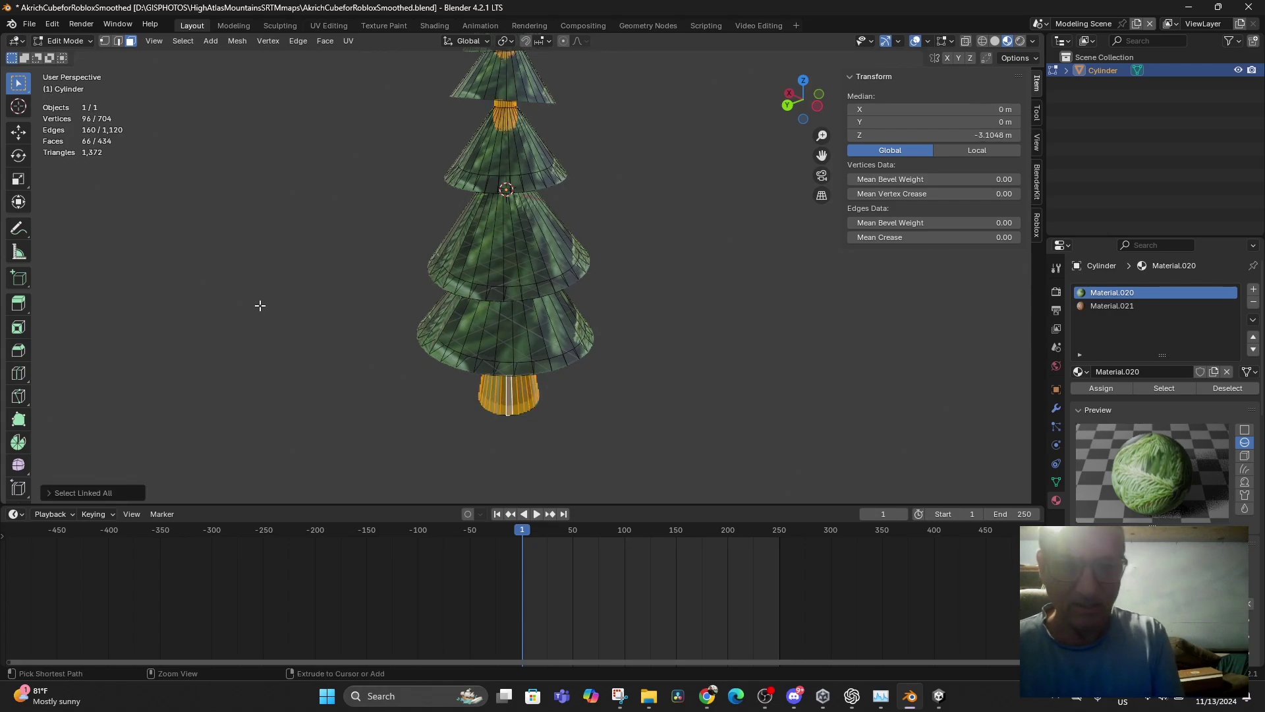
pyautogui.moveTo(260, 305); pyautogui.dragTo(463, 357, button='middle')
# - Rename the bark material as PineBark and the foliage material as PineLeaves
pyautogui.click(1095, 307)
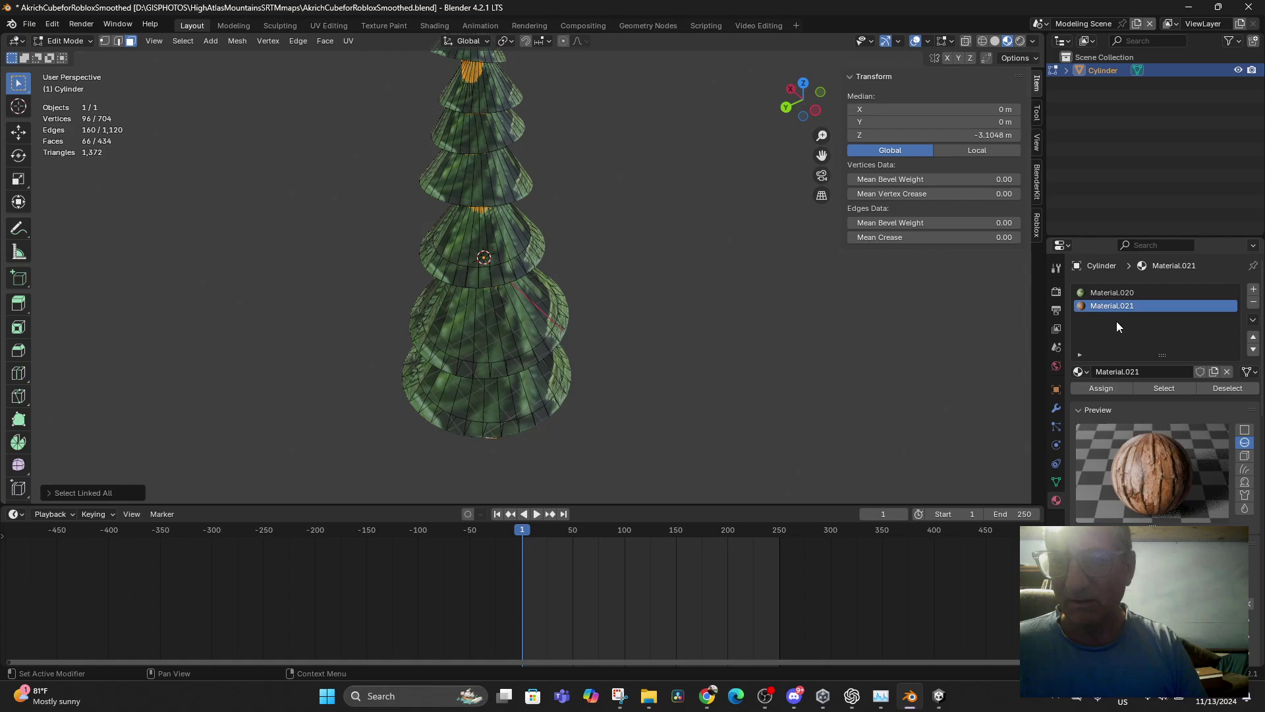
pyautogui.write('P')
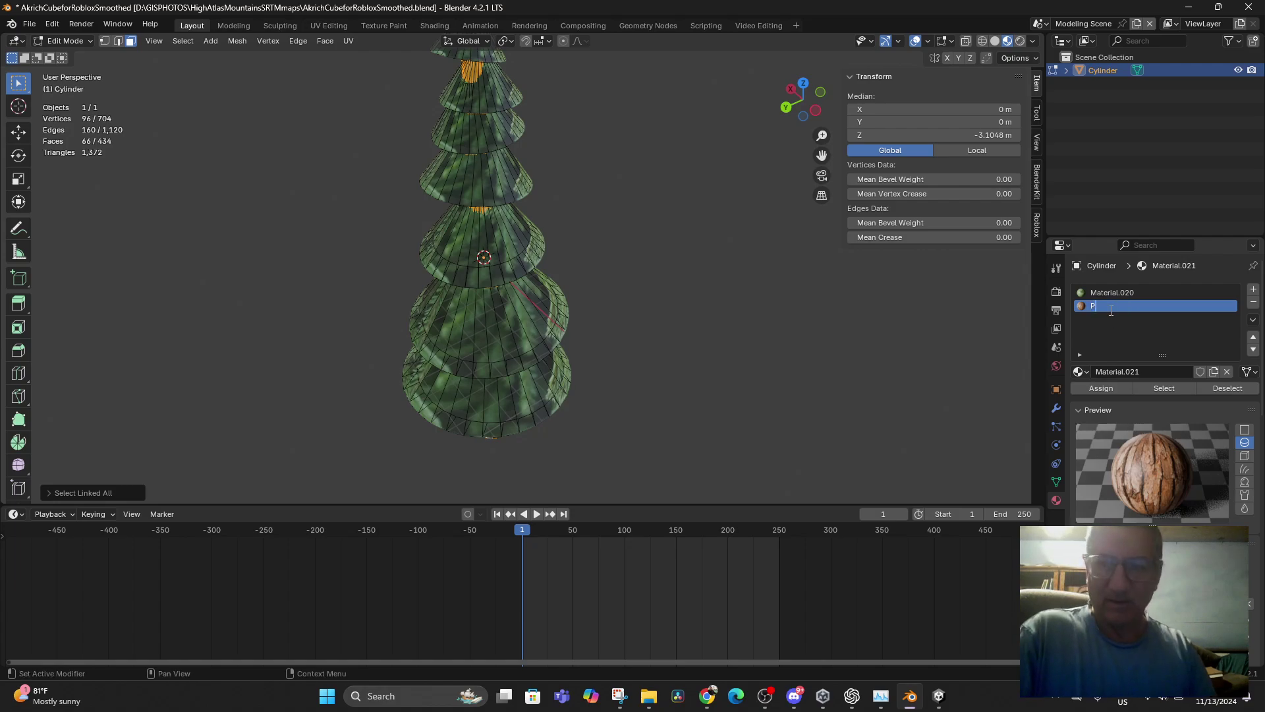
pyautogui.write('ineBark')
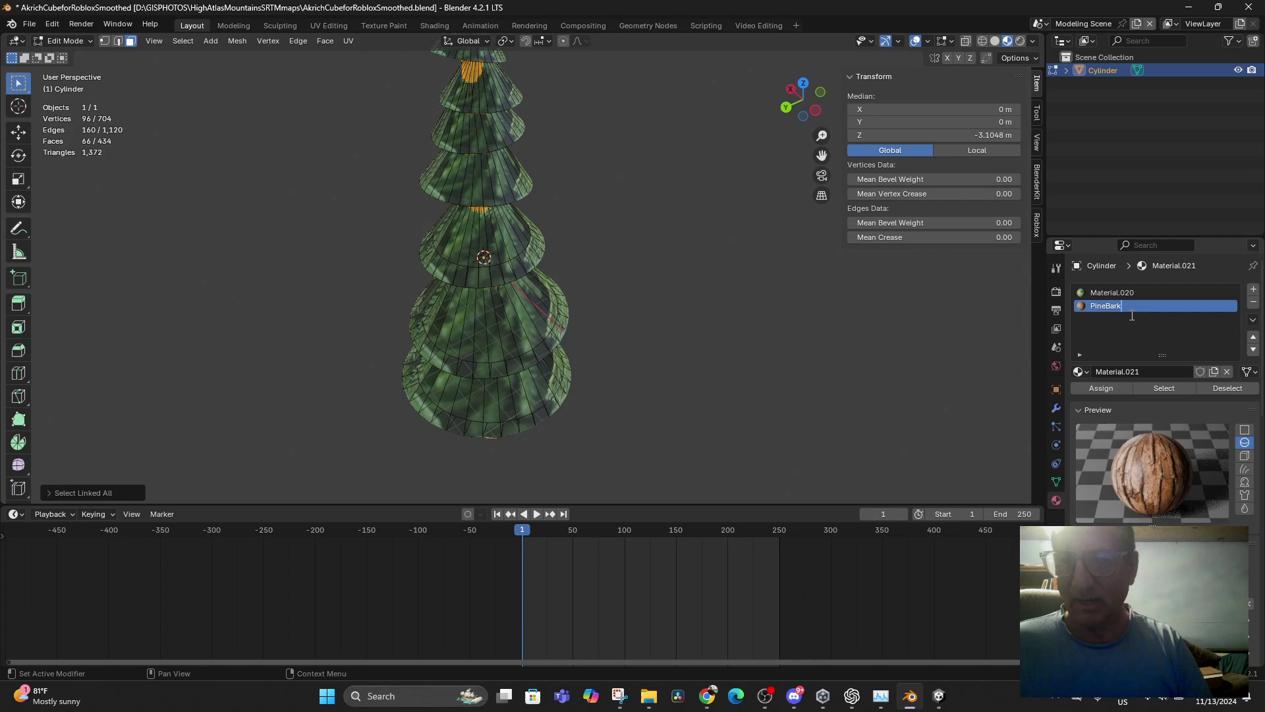
pyautogui.doubleClick(1109, 293)
pyautogui.write('PineBr')
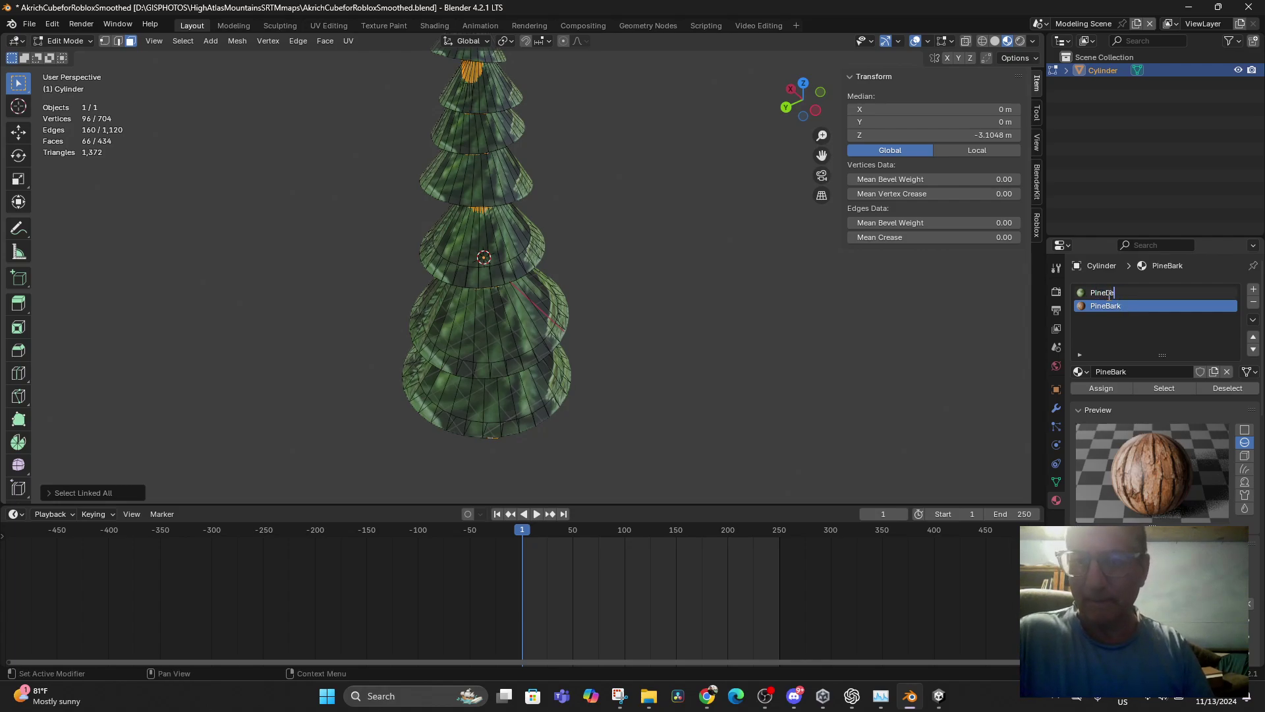
pyautogui.write('s')
pyautogui.press('Return')
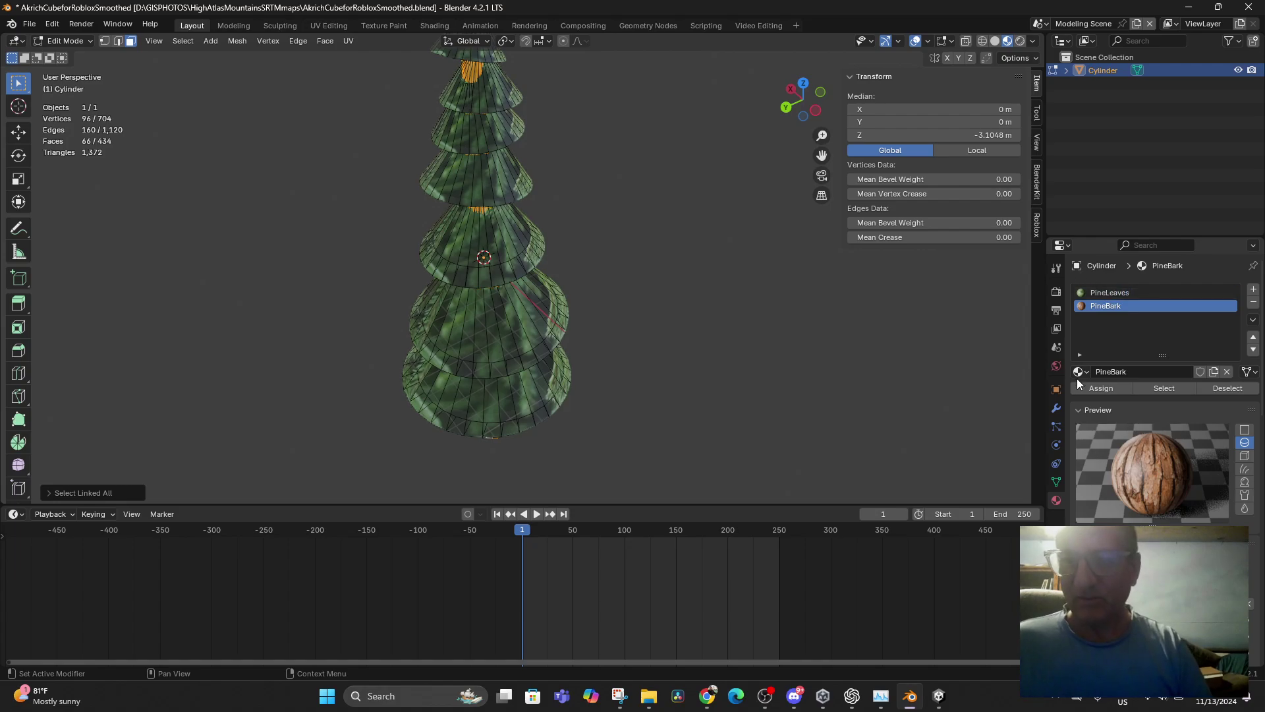
# - Assign the PineBark material to the selected trunk faces, then clear the face selection
pyautogui.moveTo(567, 410); pyautogui.dragTo(573, 376, button='middle')
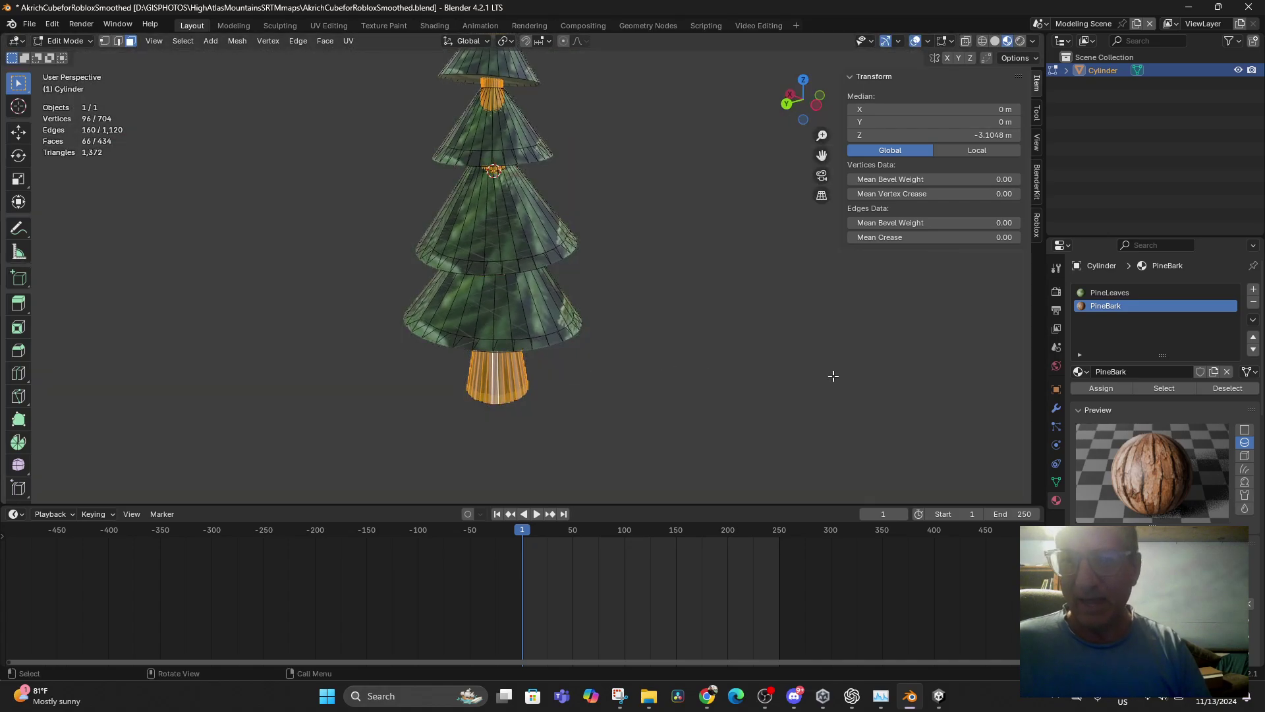
pyautogui.click(1088, 392)
pyautogui.click(496, 252)
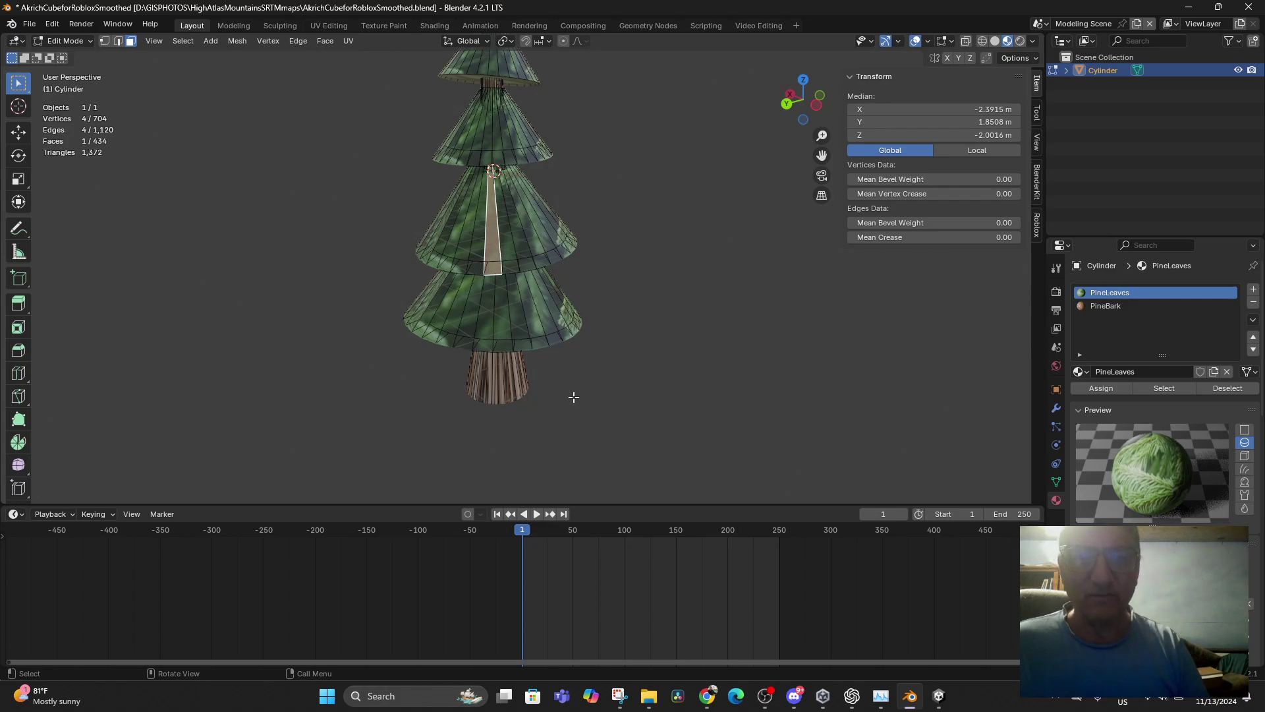
pyautogui.click(681, 399)
pyautogui.moveTo(630, 367); pyautogui.dragTo(650, 401, button='middle')
pyautogui.scroll(2, 634, 399)
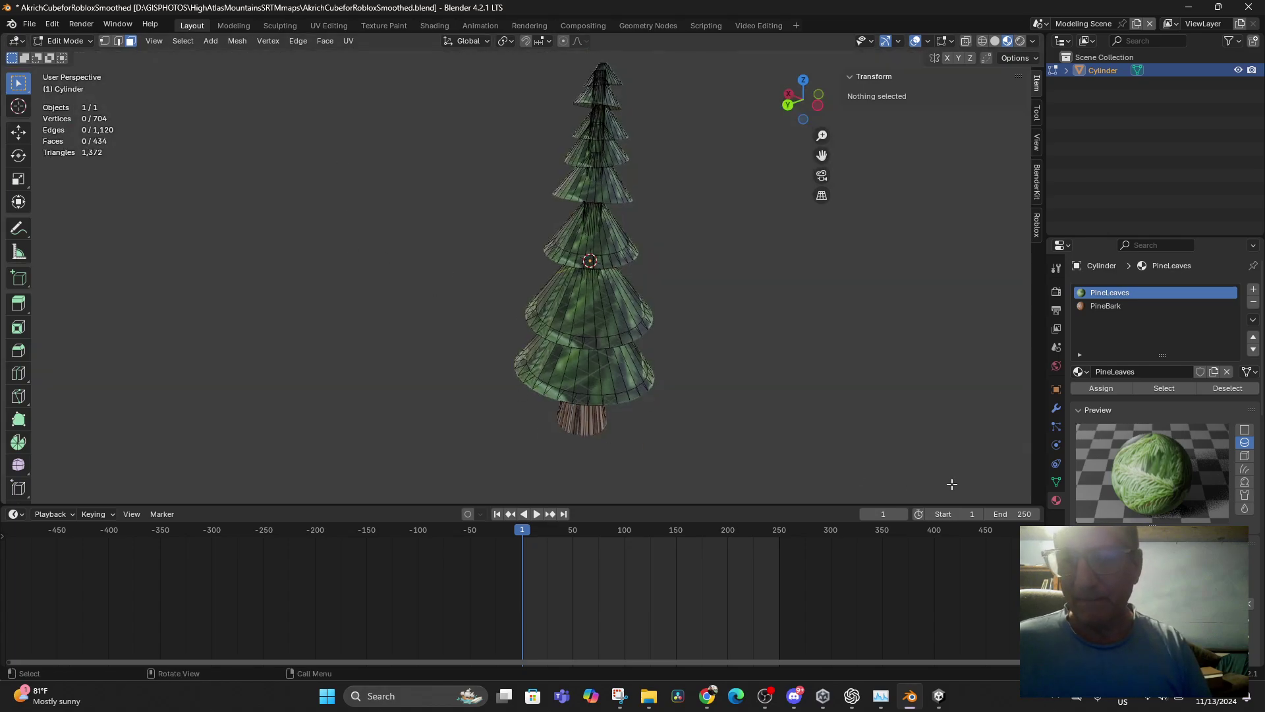
# - Try the Tube projection on the PineBark image texture, inspect the trunk and restore the Flat projection
pyautogui.click(1110, 306)
pyautogui.scroll(-2, 1111, 310)
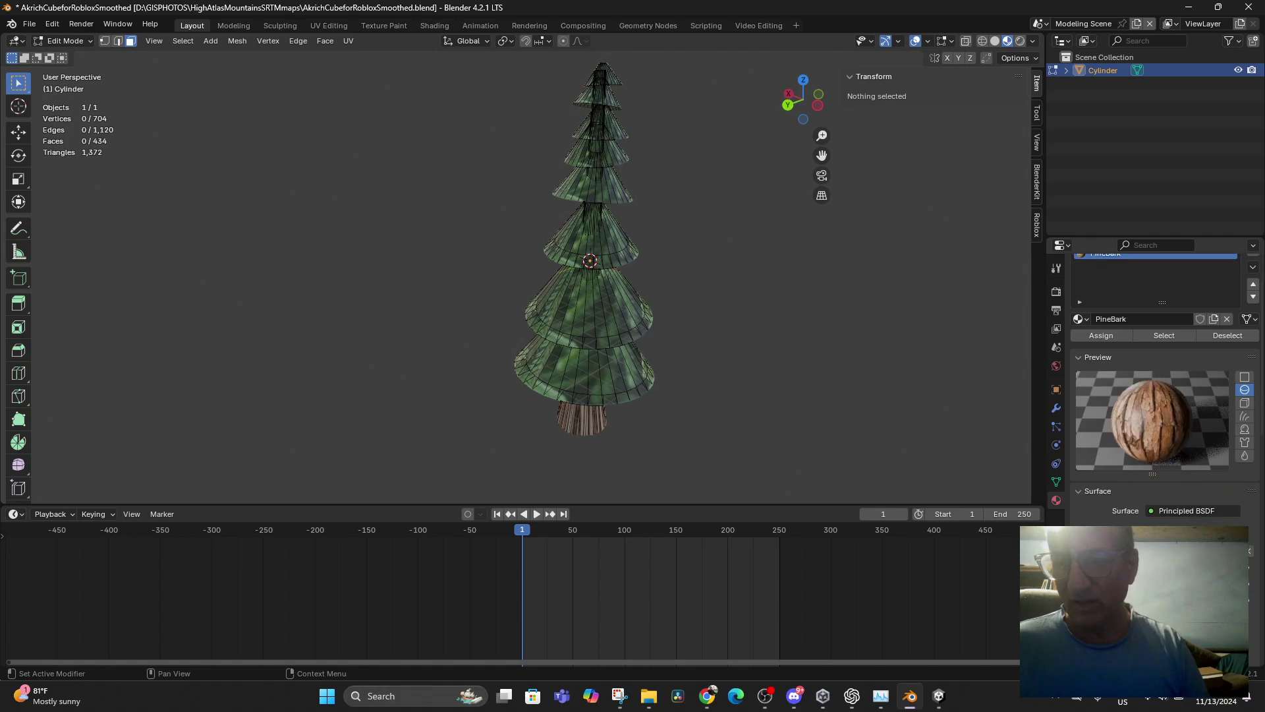
pyautogui.scroll(-3, 1199, 499)
pyautogui.click(1206, 504)
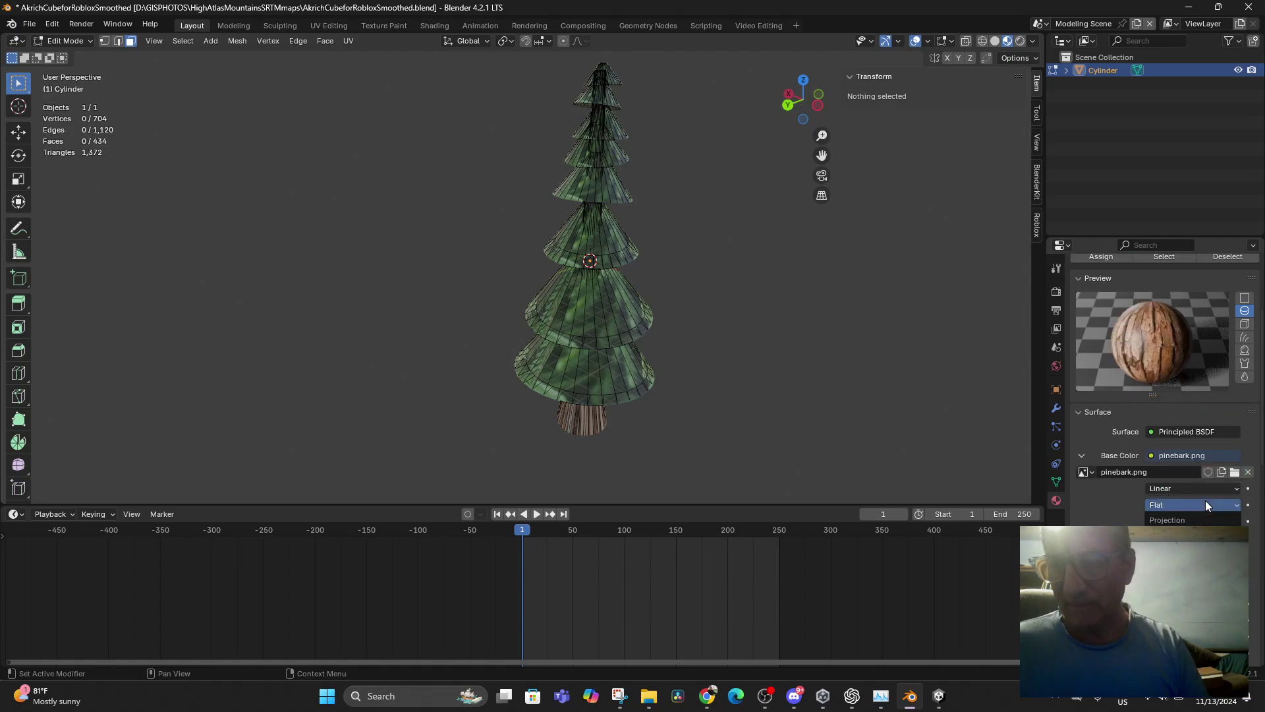
pyautogui.click(1194, 576)
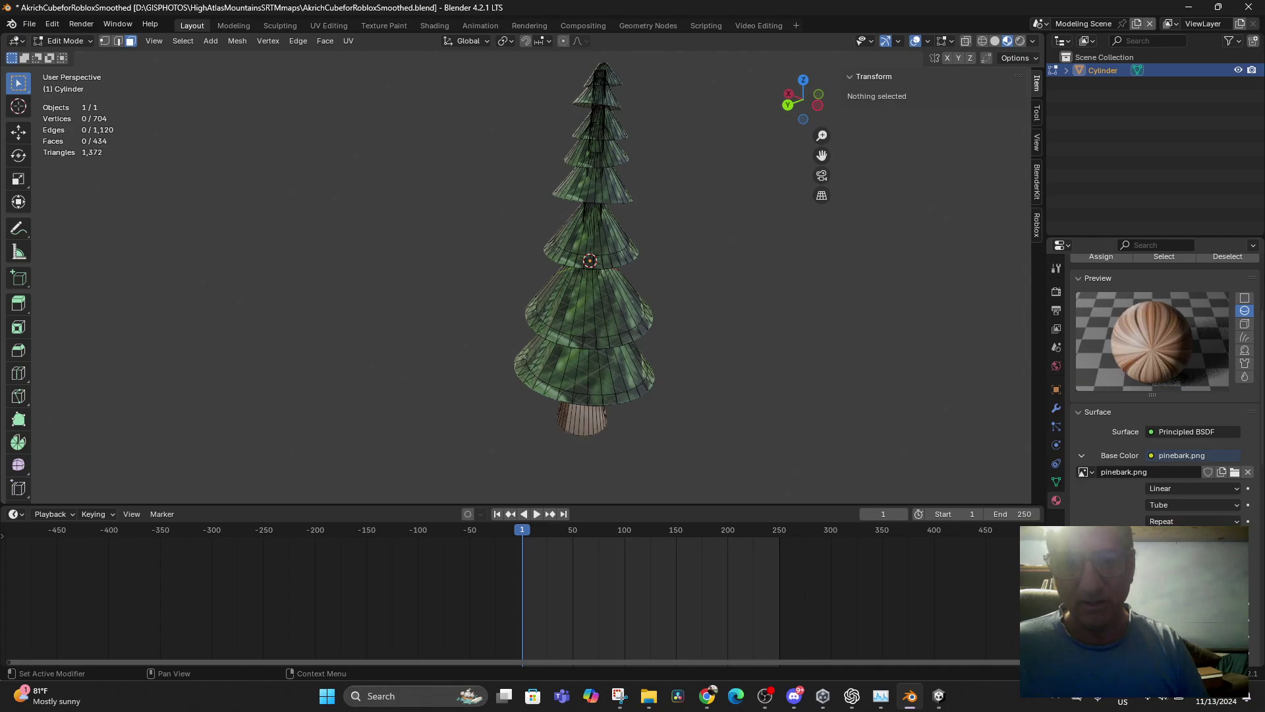
pyautogui.moveTo(697, 415); pyautogui.dragTo(632, 406, button='middle')
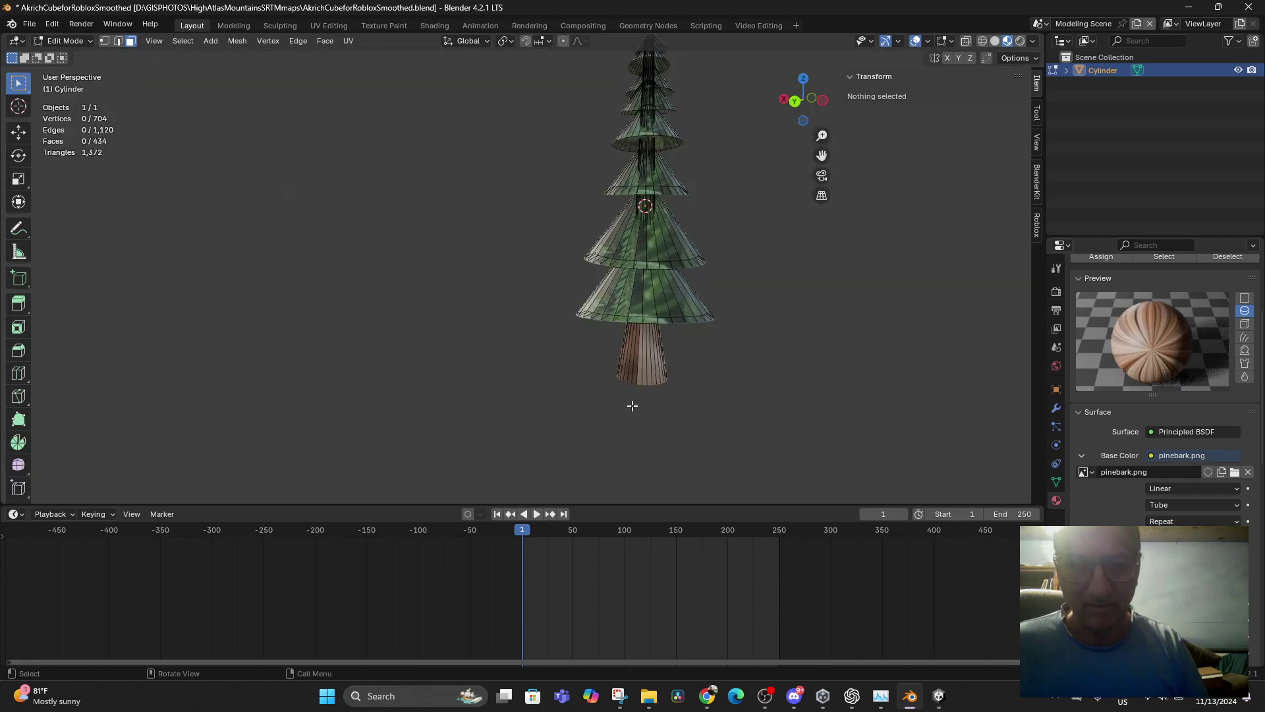
pyautogui.scroll(4, 632, 406)
pyautogui.scroll(-4, 632, 406)
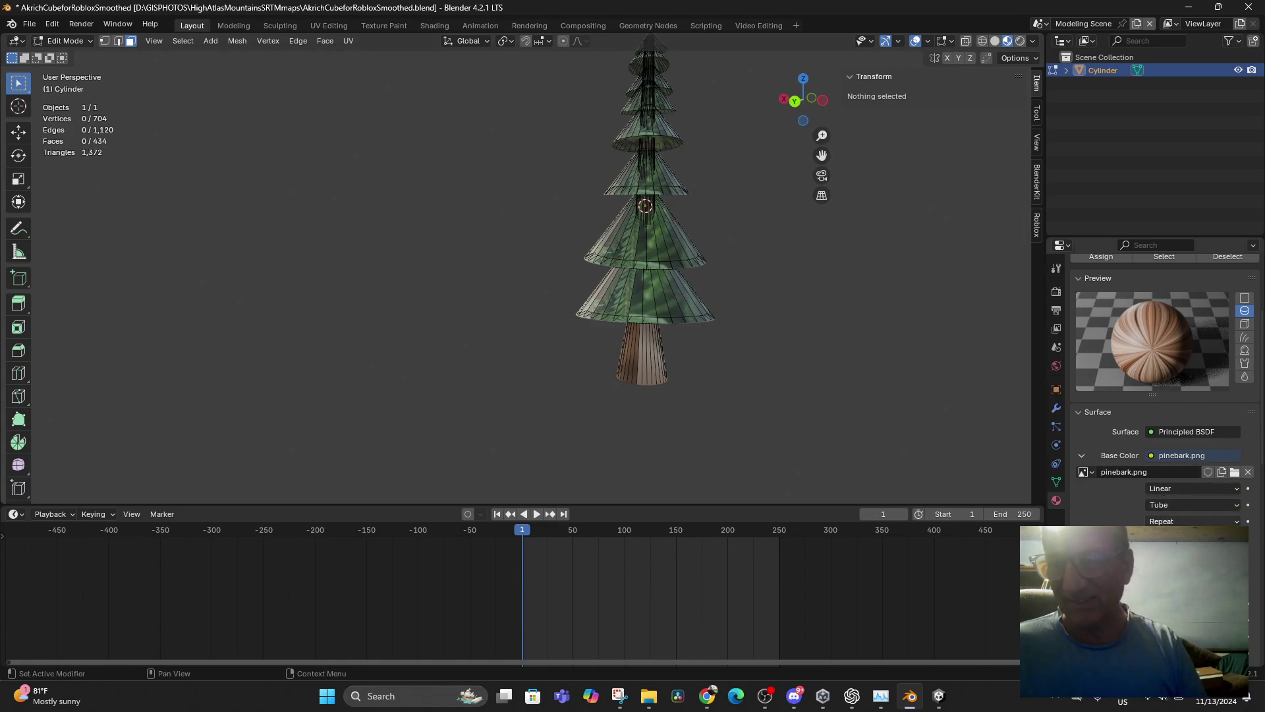
pyautogui.click(1195, 506)
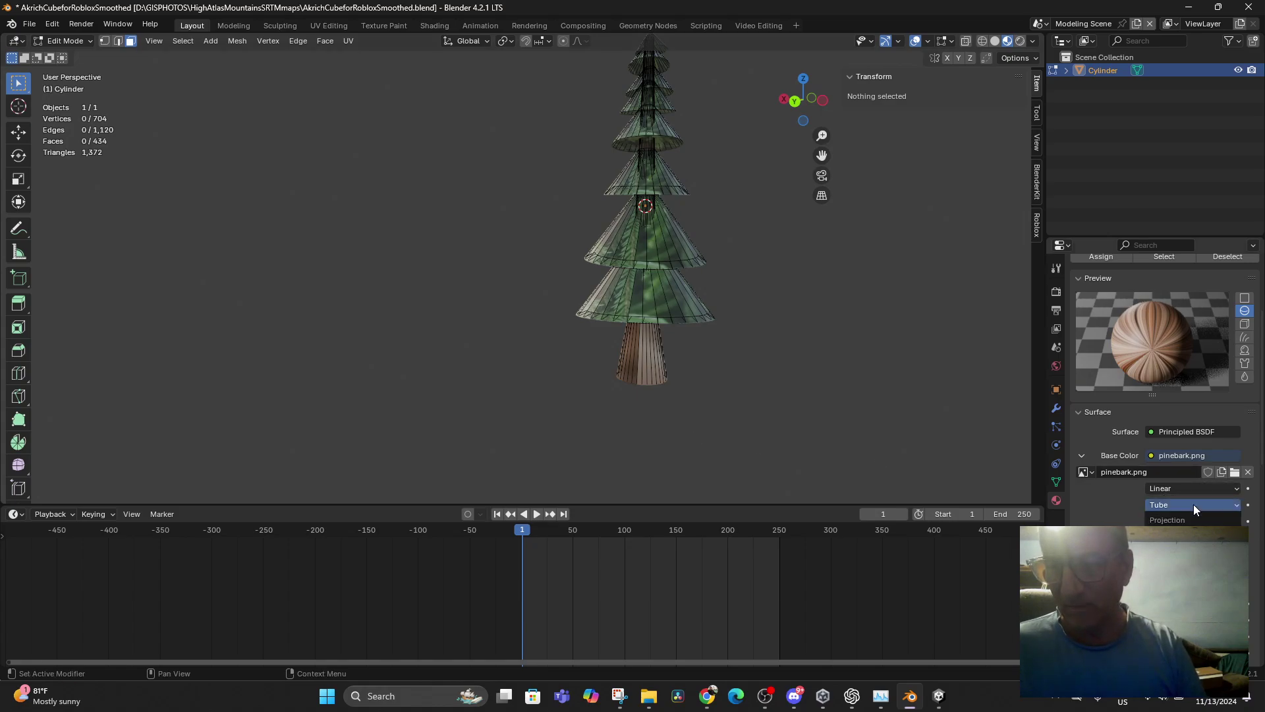
pyautogui.click(1186, 535)
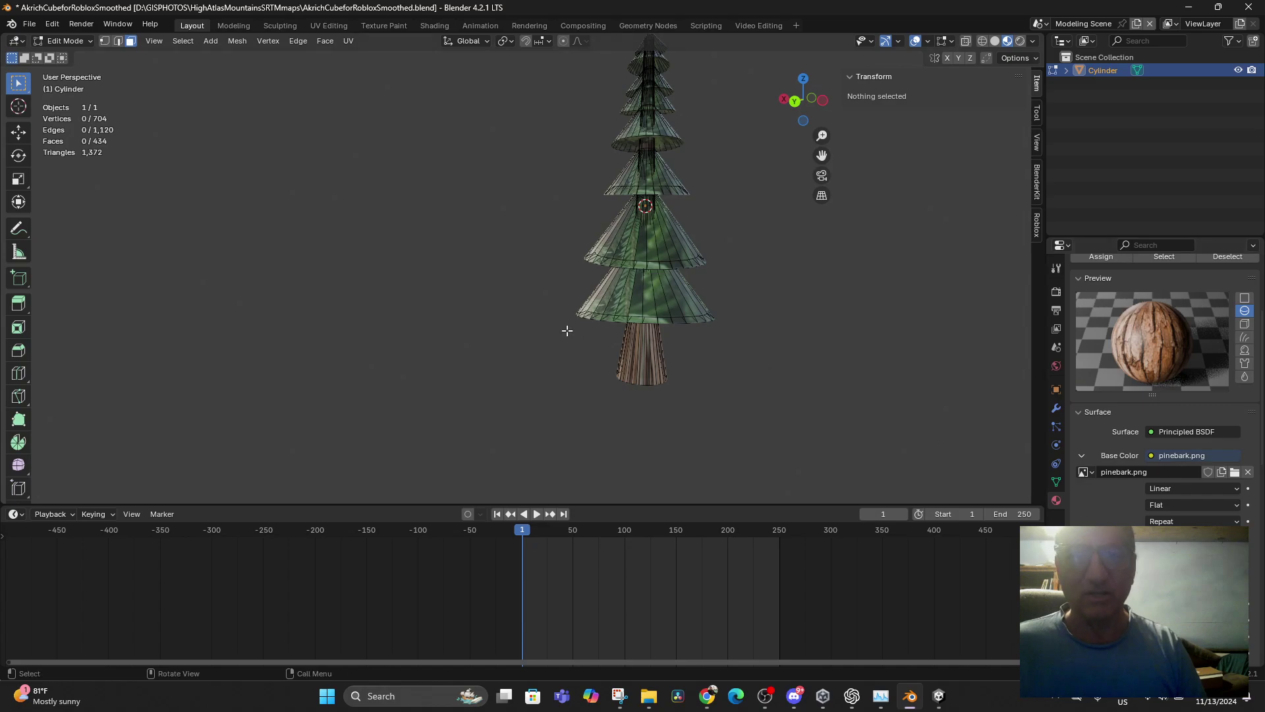
# - Select the entire tree mesh and show its UV layout in the UV Editing workspace
pyautogui.moveTo(567, 331); pyautogui.dragTo(509, 289, button='middle')
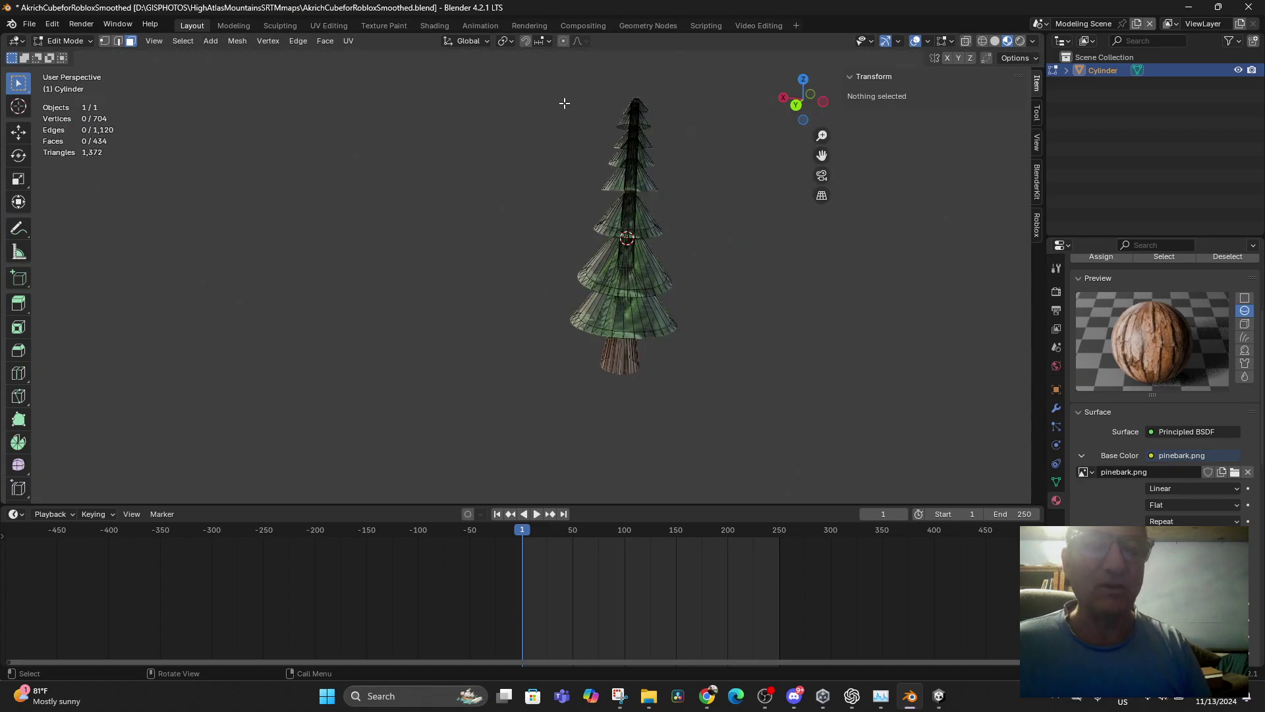
pyautogui.press('a')
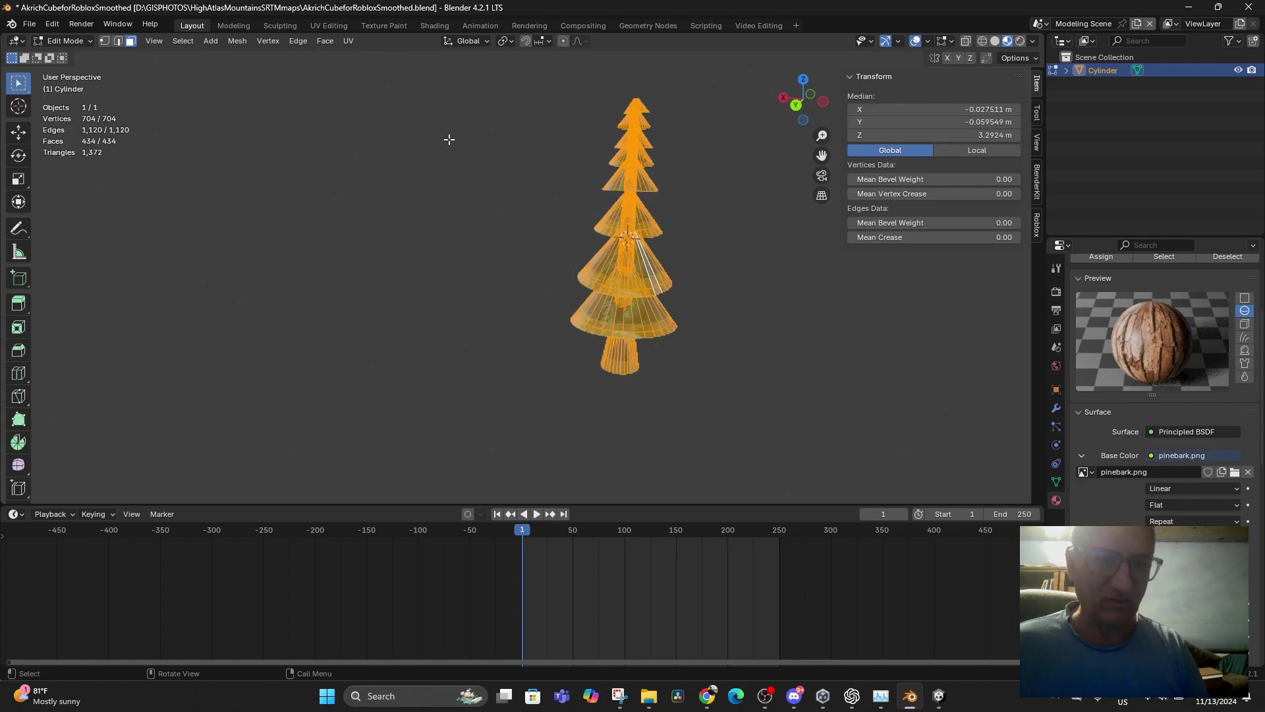
pyautogui.click(329, 26)
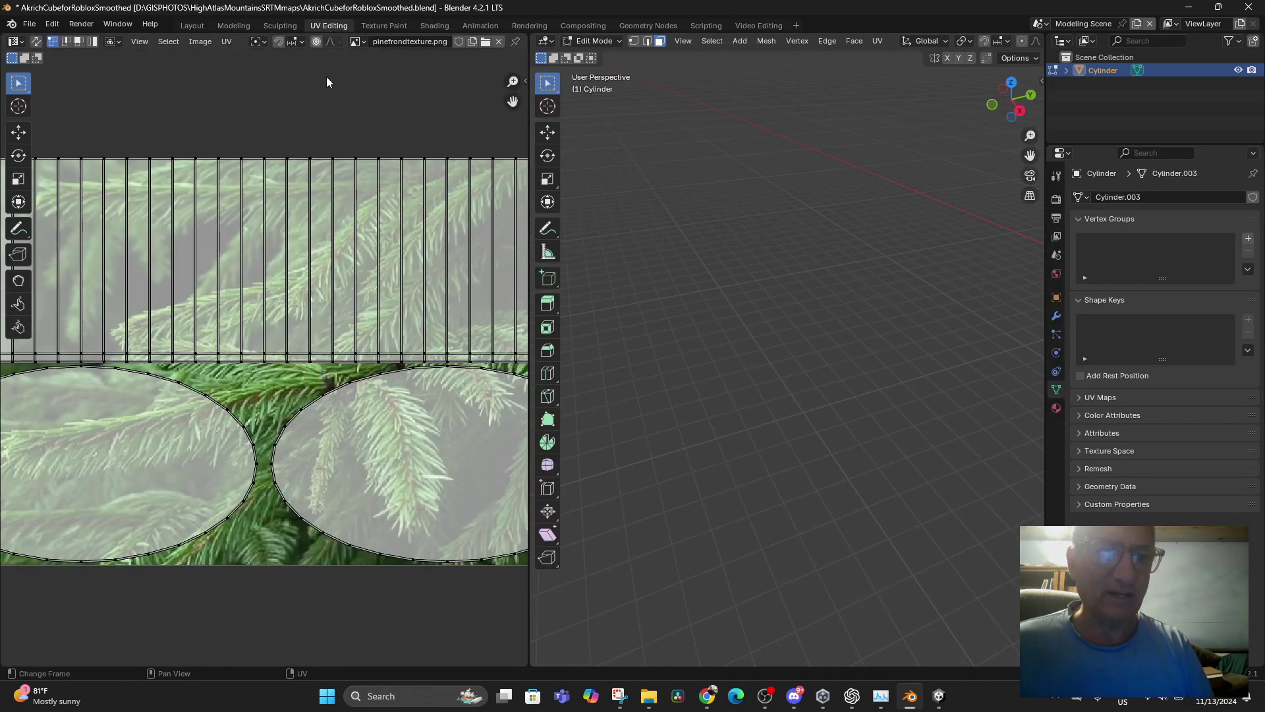
pyautogui.scroll(-3, 385, 297)
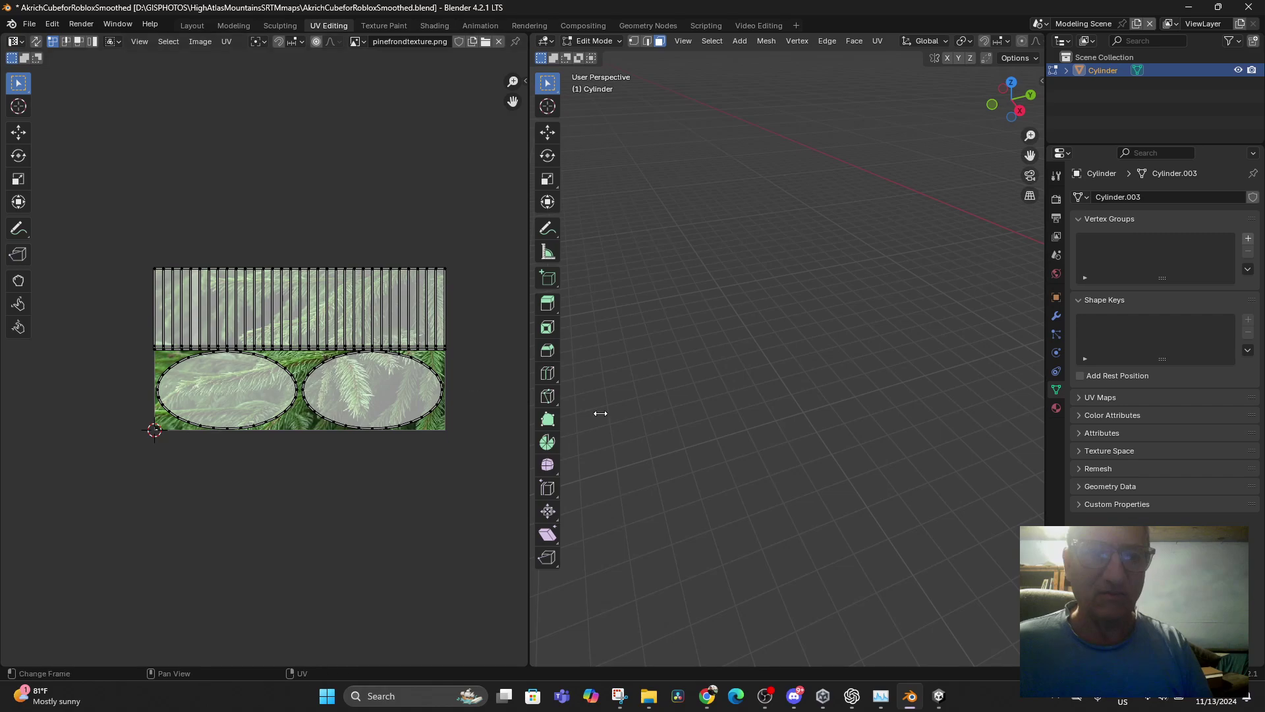
pyautogui.moveTo(776, 409); pyautogui.dragTo(700, 396, button='middle')
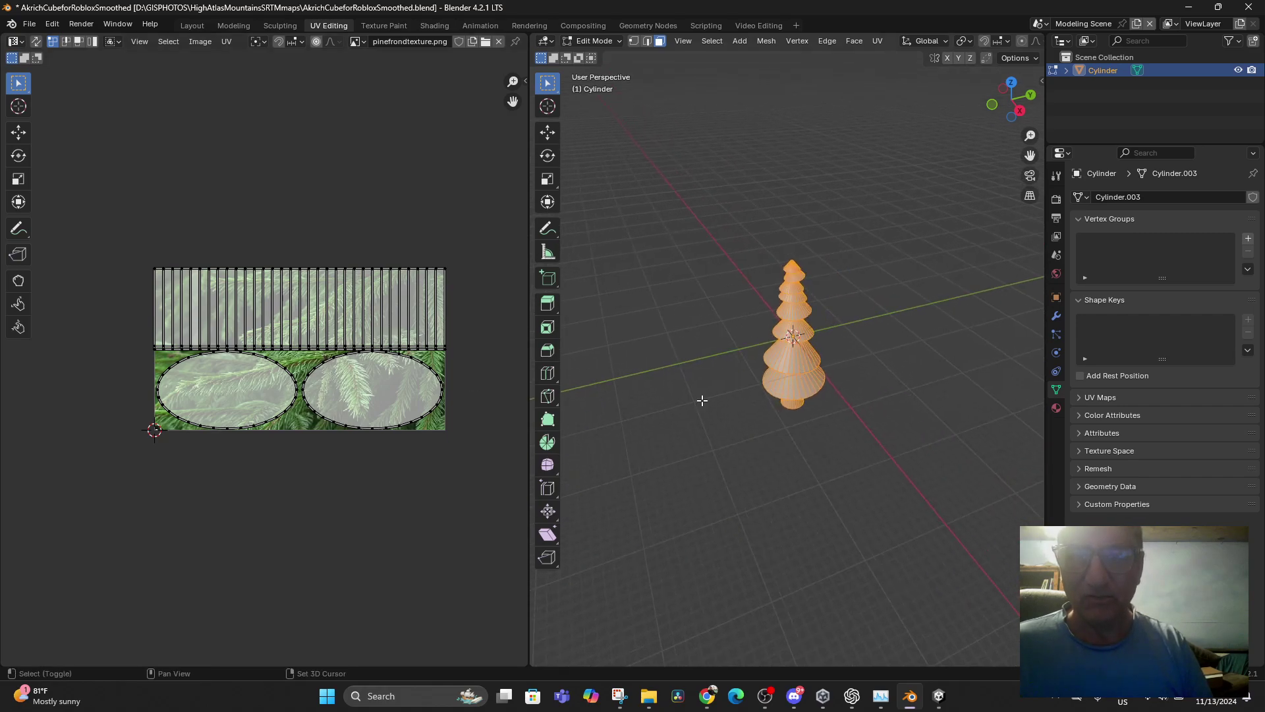
pyautogui.click(791, 381)
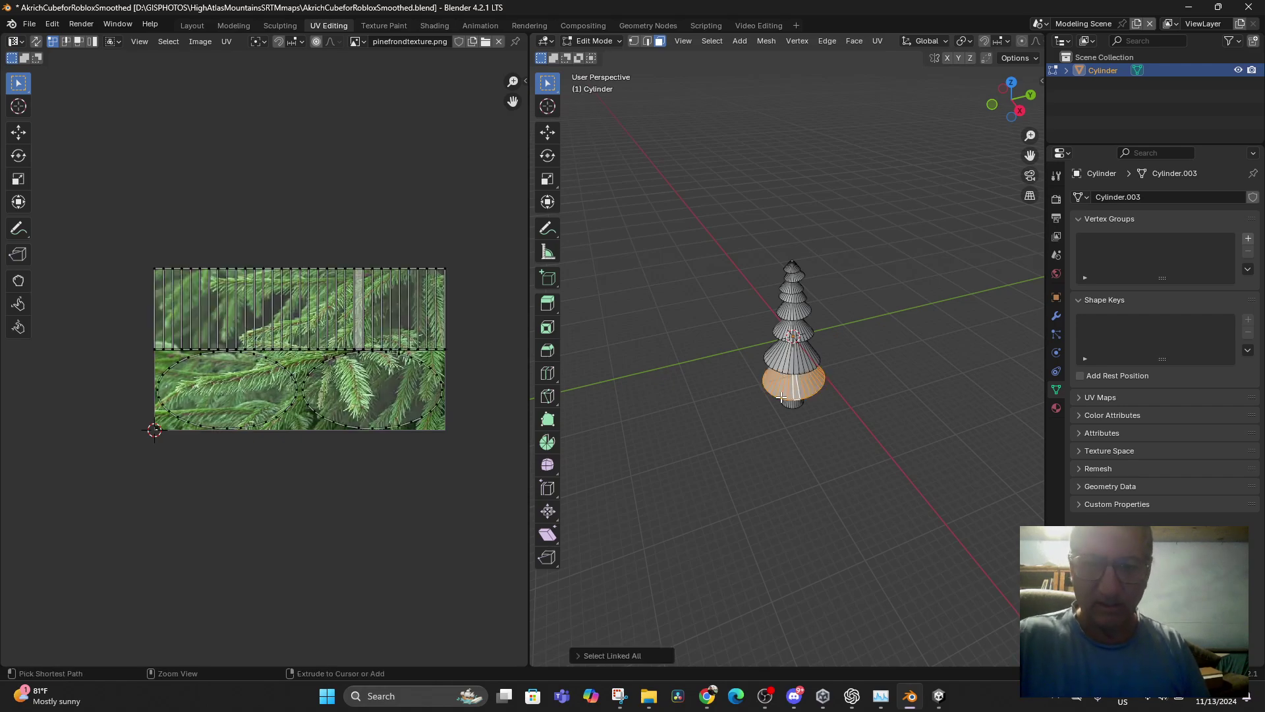
pyautogui.hotkey('ctrl', 'l')
pyautogui.keyDown('shift'); pyautogui.click(797, 367); pyautogui.keyUp('shift')
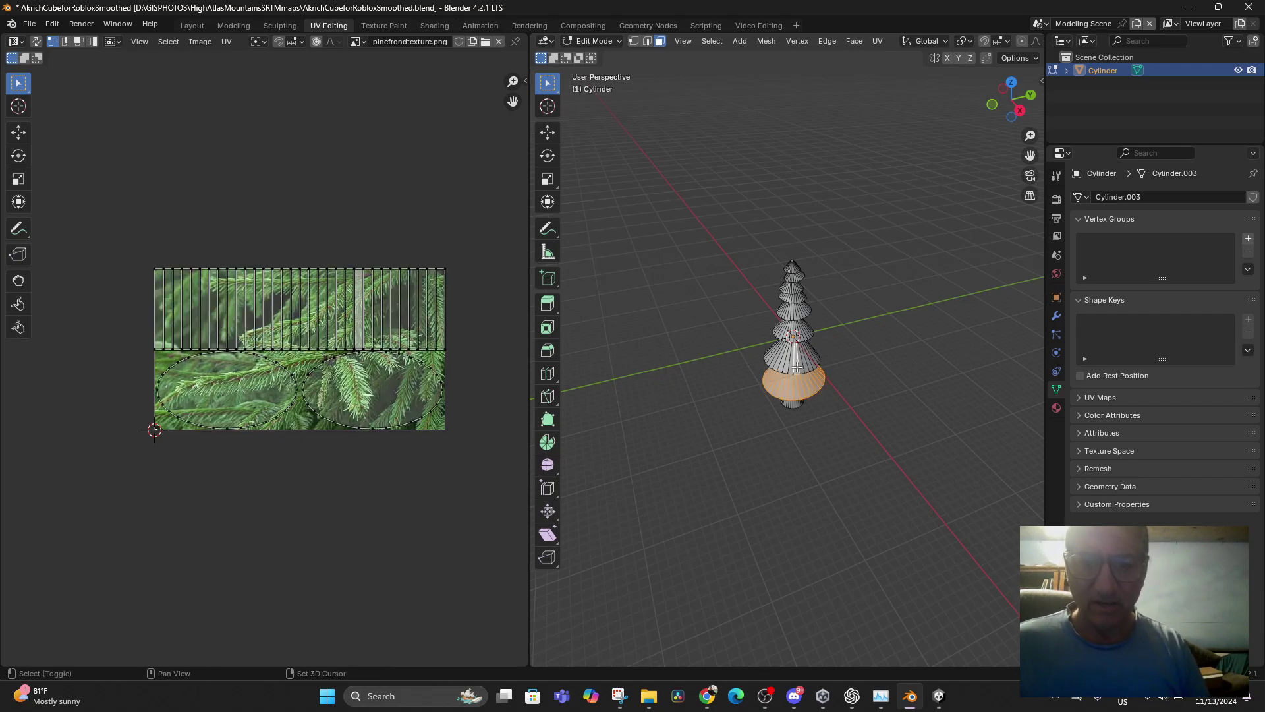
pyautogui.hotkey('ctrl', 'l')
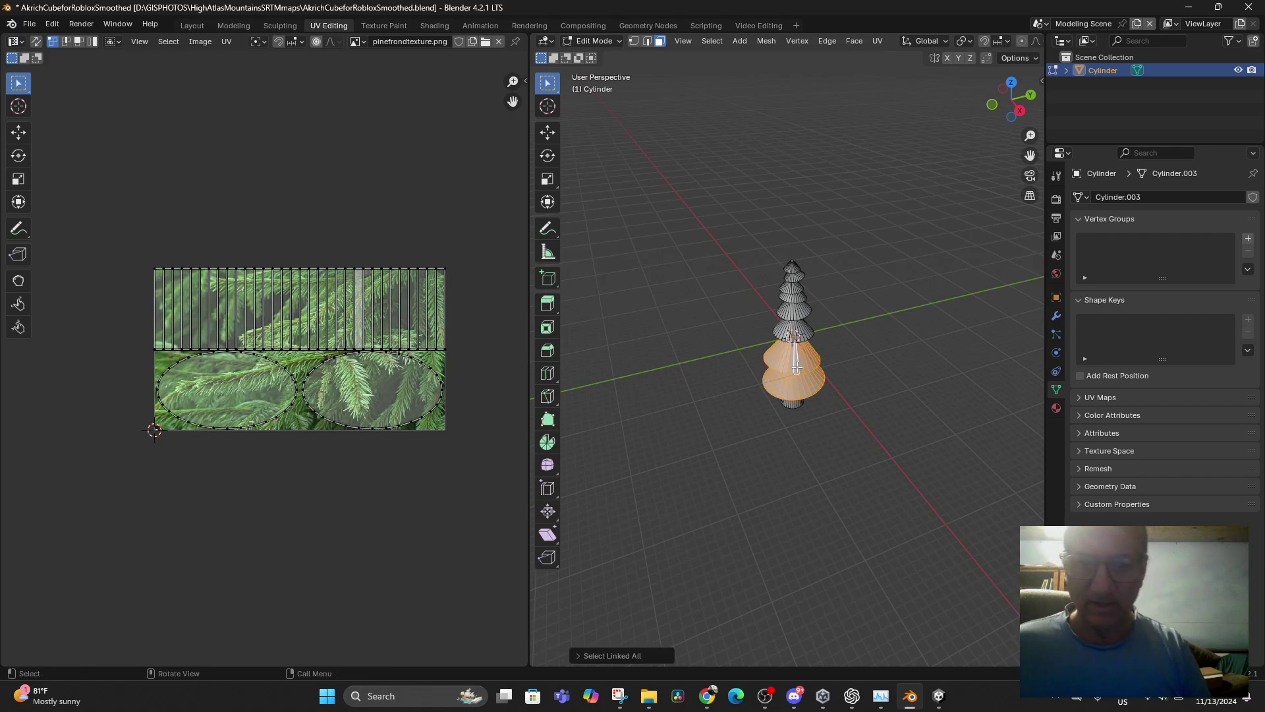
pyautogui.click(785, 335)
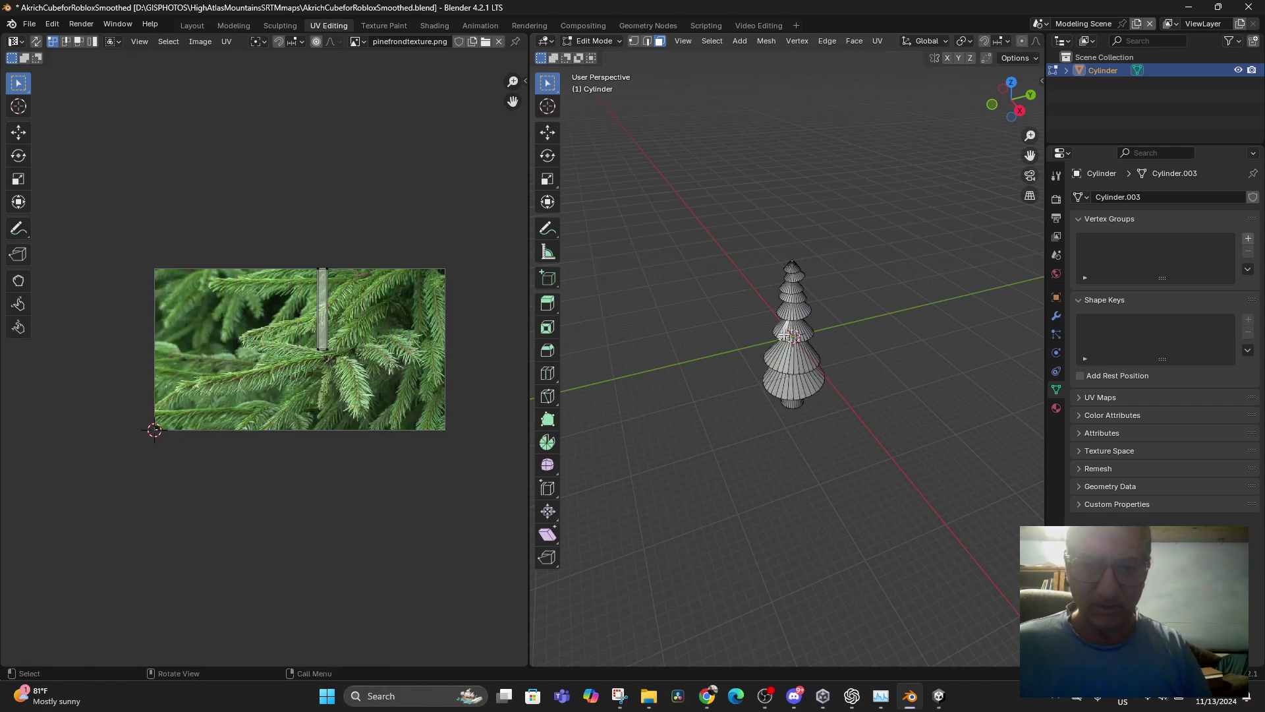
# - Select all linked faces of the three lowest foliage tiers of the tree, leaving the trunk unselected
pyautogui.click(791, 386)
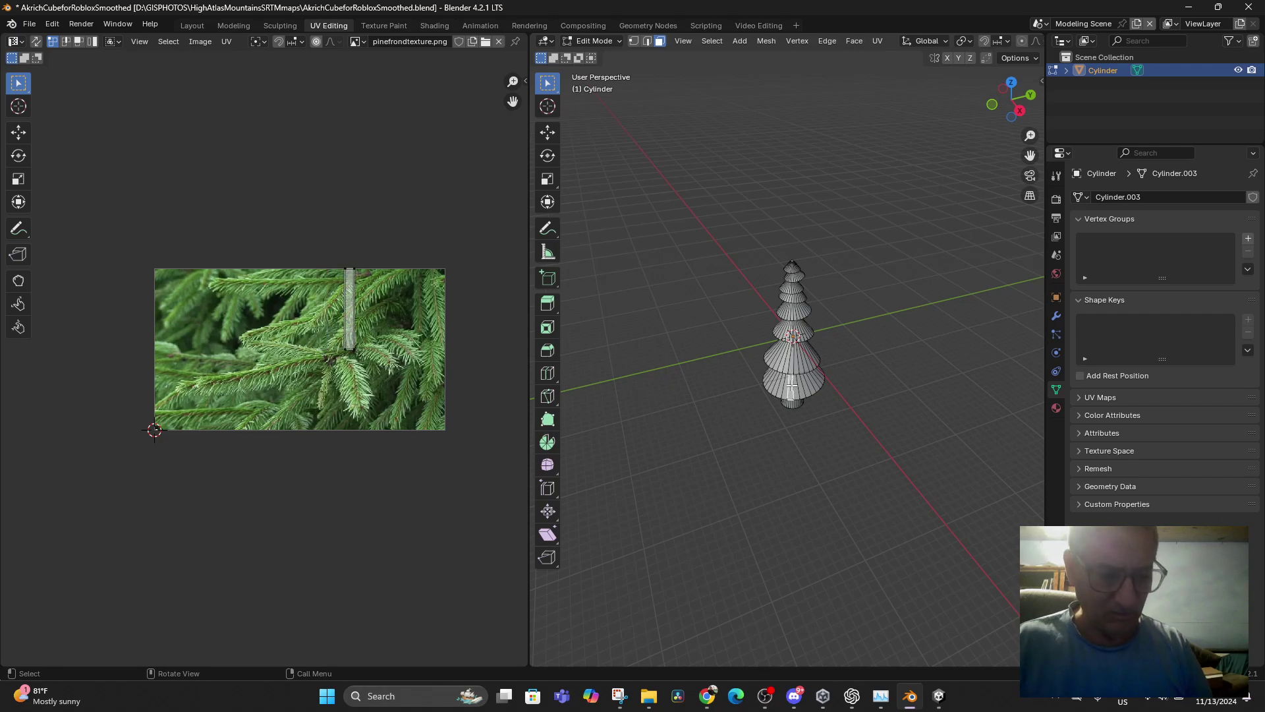
pyautogui.hotkey('ctrl', 'l')
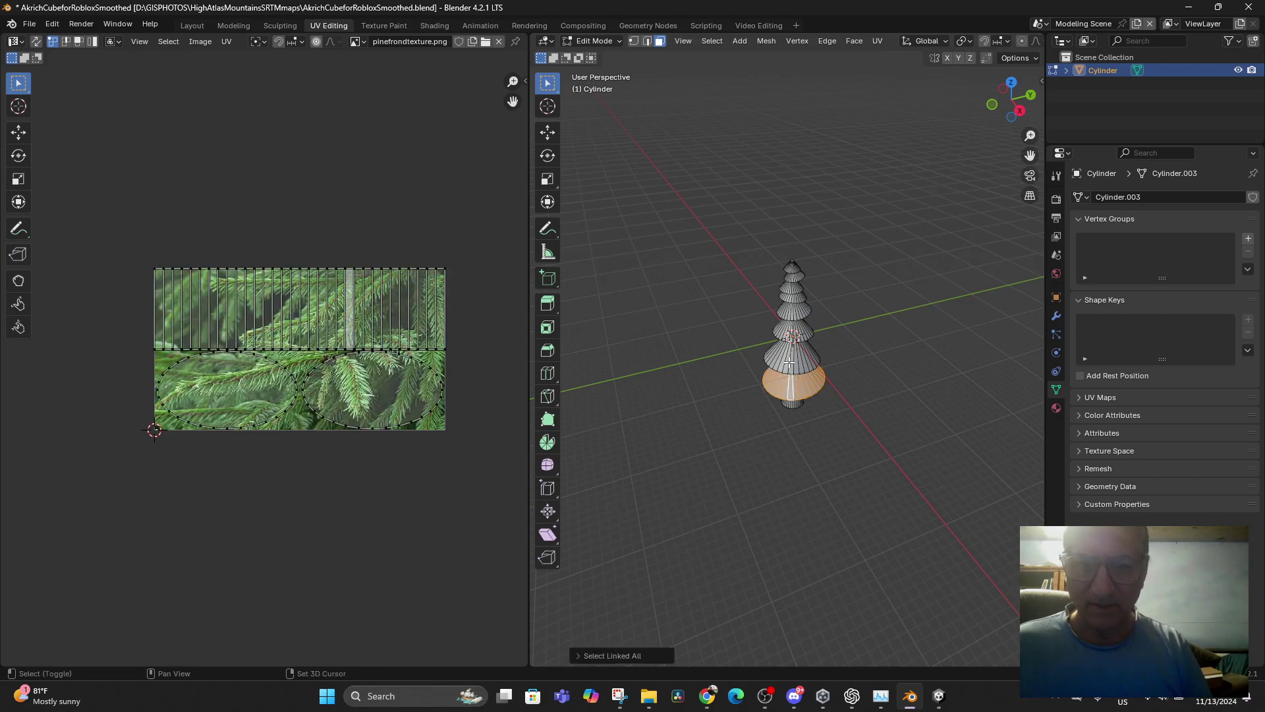
pyautogui.keyDown('shift'); pyautogui.click(792, 335); pyautogui.keyUp('shift')
pyautogui.hotkey('ctrl', 'l')
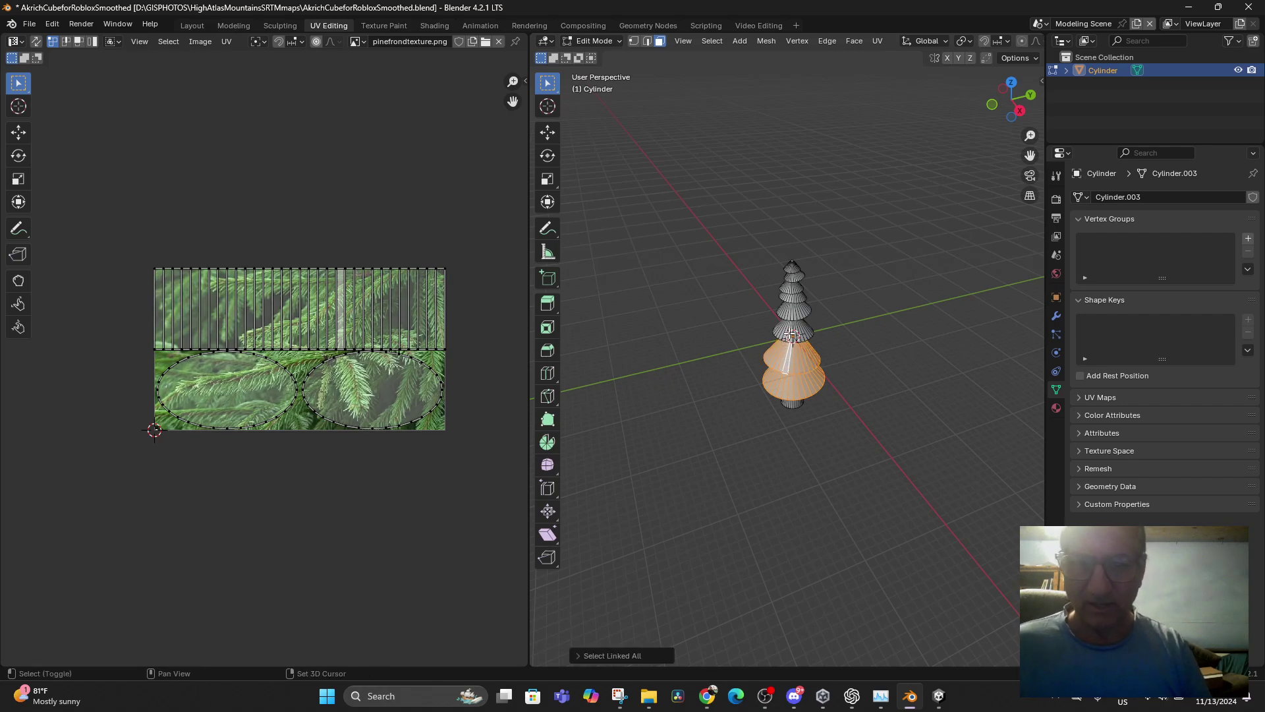
pyautogui.keyDown('shift'); pyautogui.click(793, 328); pyautogui.keyUp('shift')
pyautogui.hotkey('ctrl', 'l')
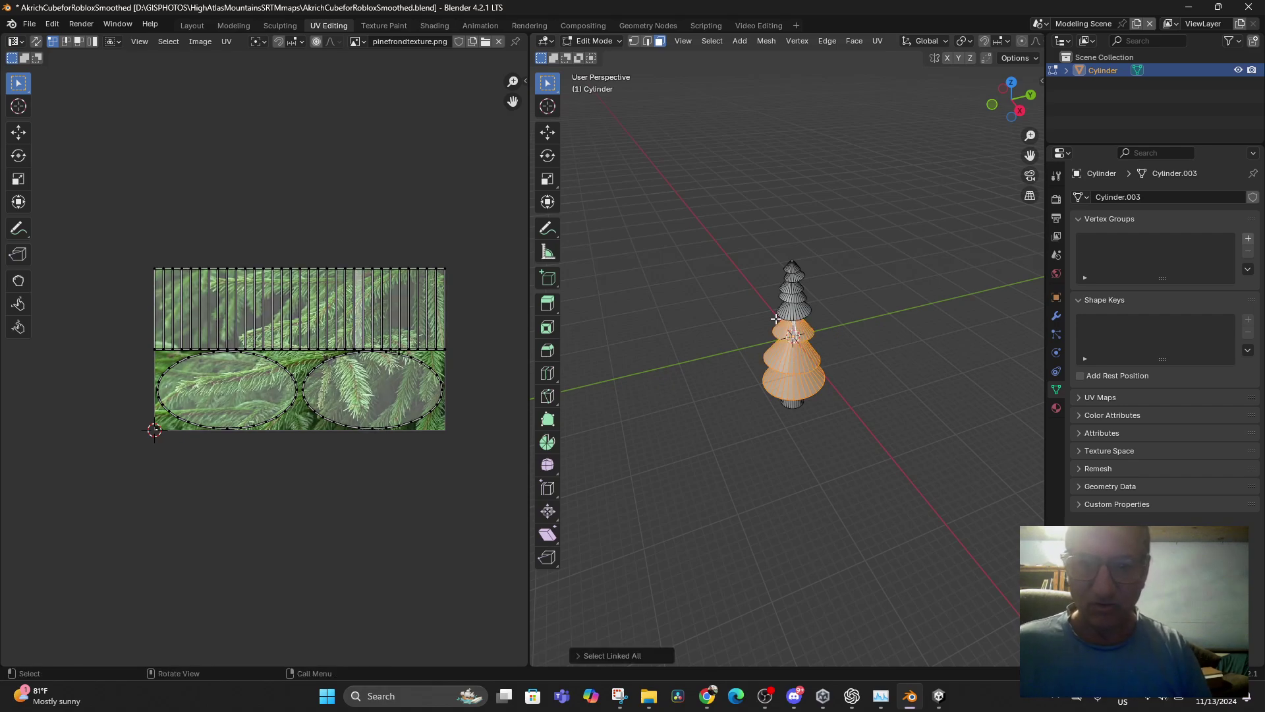
# - Add all linked faces of the four upper foliage tiers, up to the treetop, to the selection
pyautogui.keyDown('shift'); pyautogui.click(793, 310); pyautogui.keyUp('shift')
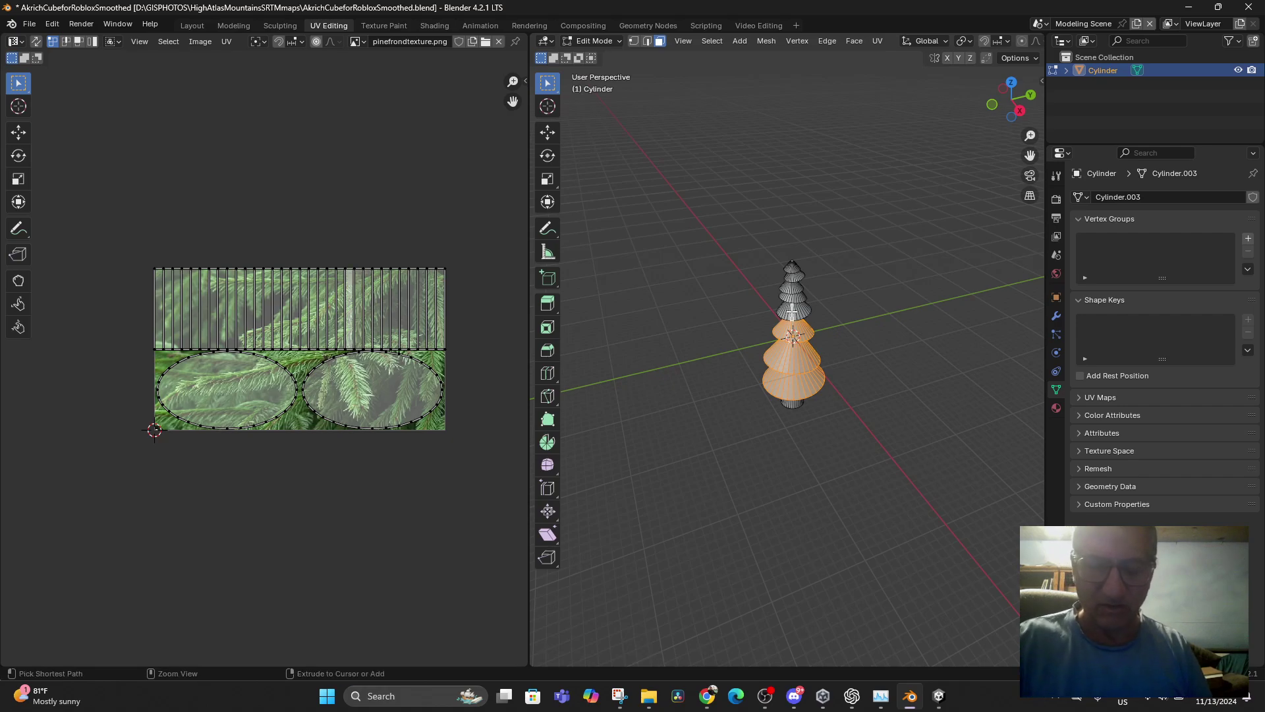
pyautogui.hotkey('ctrl', 'l')
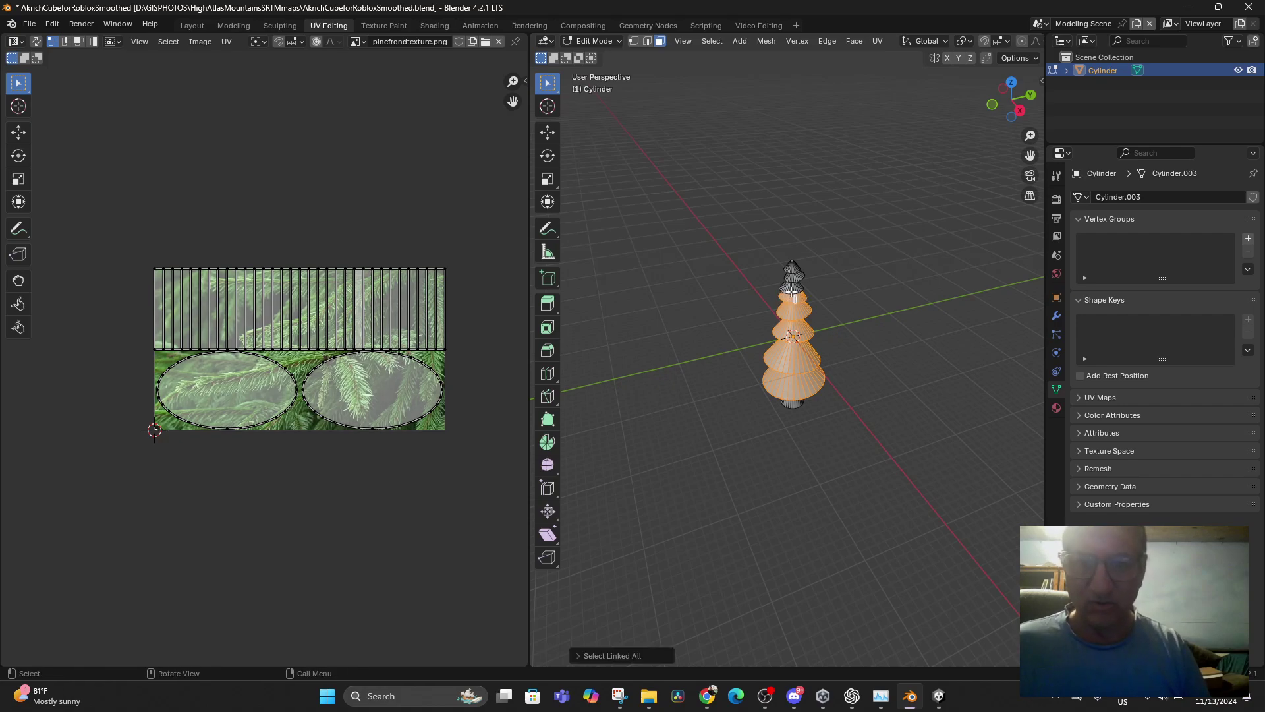
pyautogui.keyDown('shift'); pyautogui.click(793, 291); pyautogui.keyUp('shift')
pyautogui.hotkey('ctrl', 'l')
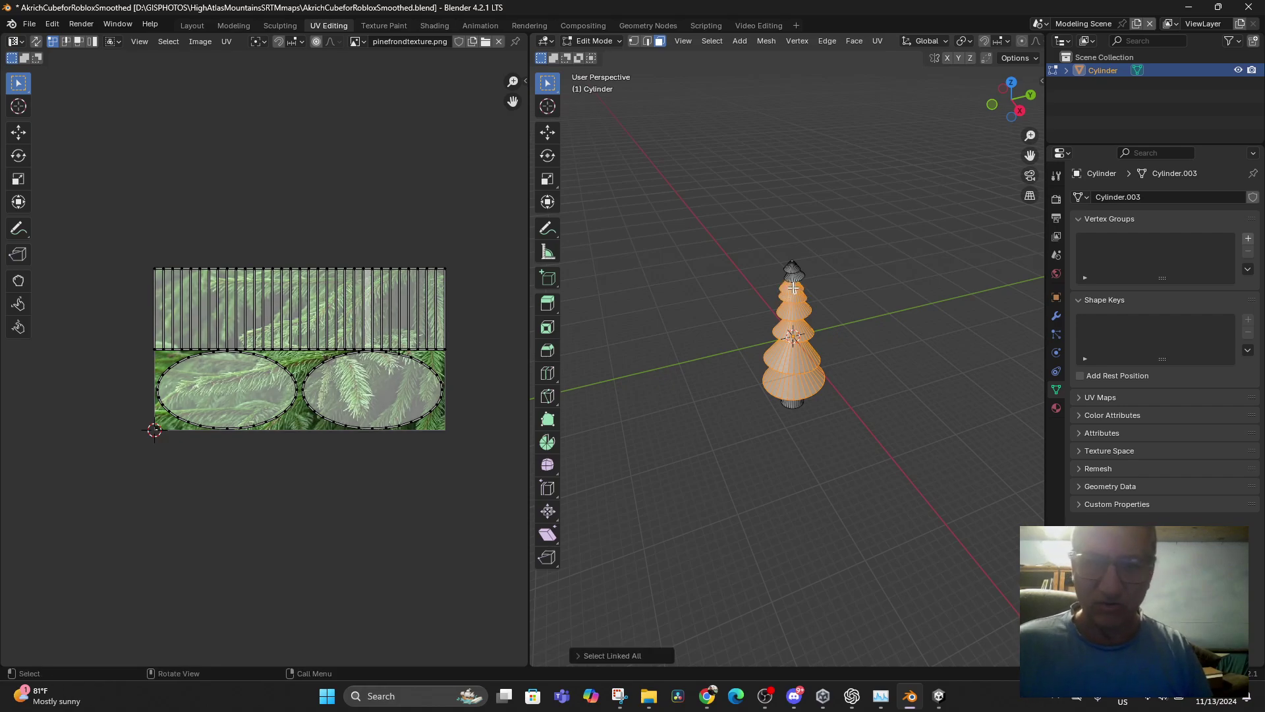
pyautogui.keyDown('shift'); pyautogui.click(795, 278); pyautogui.keyUp('shift')
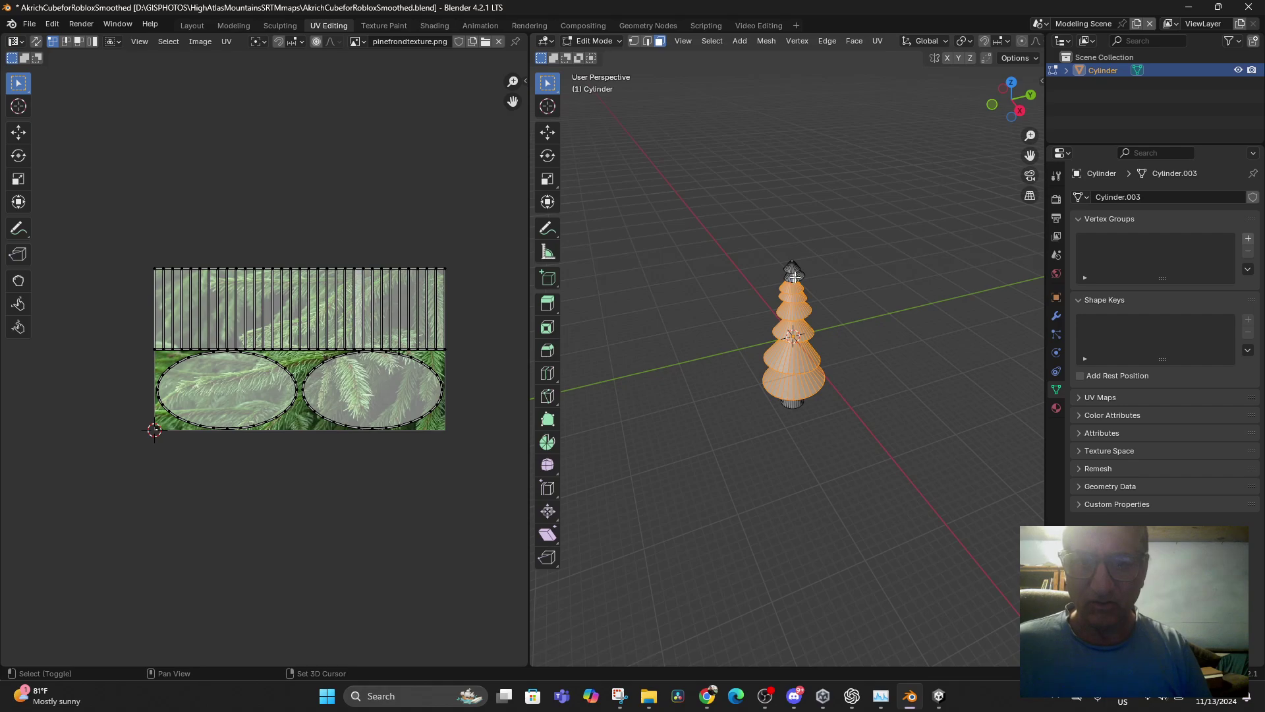
pyautogui.hotkey('ctrl', 'l')
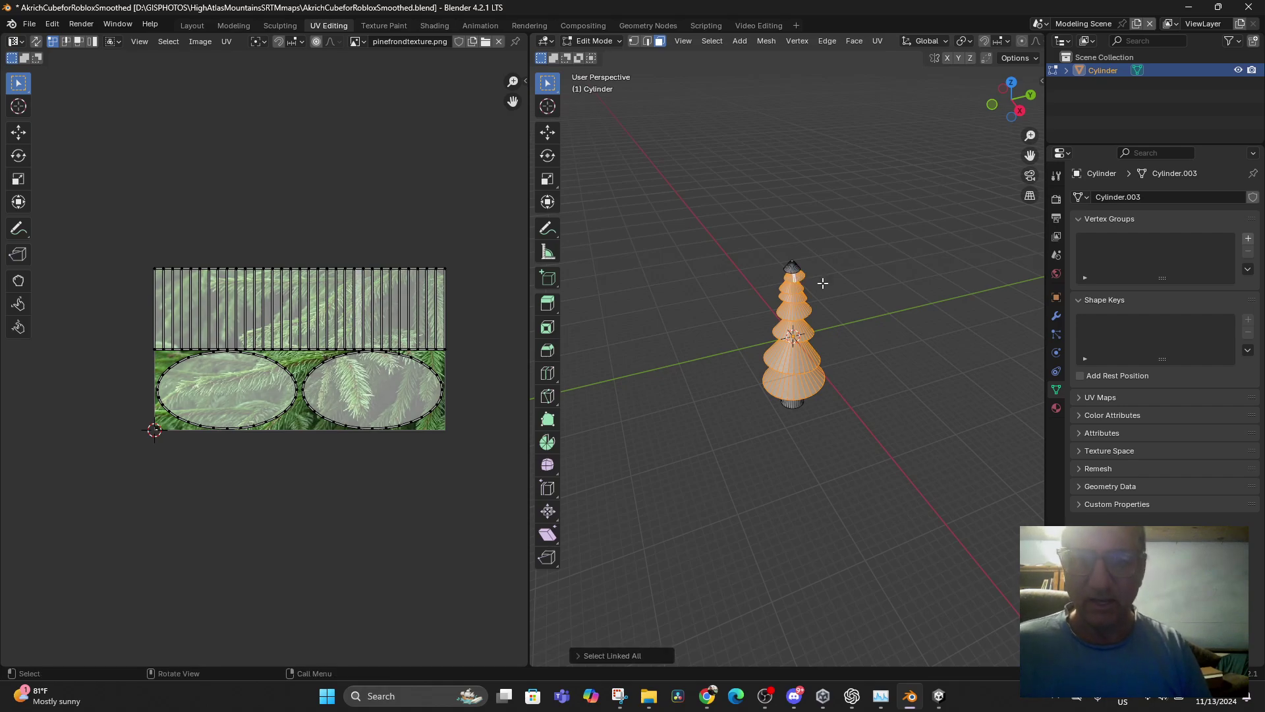
pyautogui.keyDown('shift'); pyautogui.click(795, 268); pyautogui.keyUp('shift')
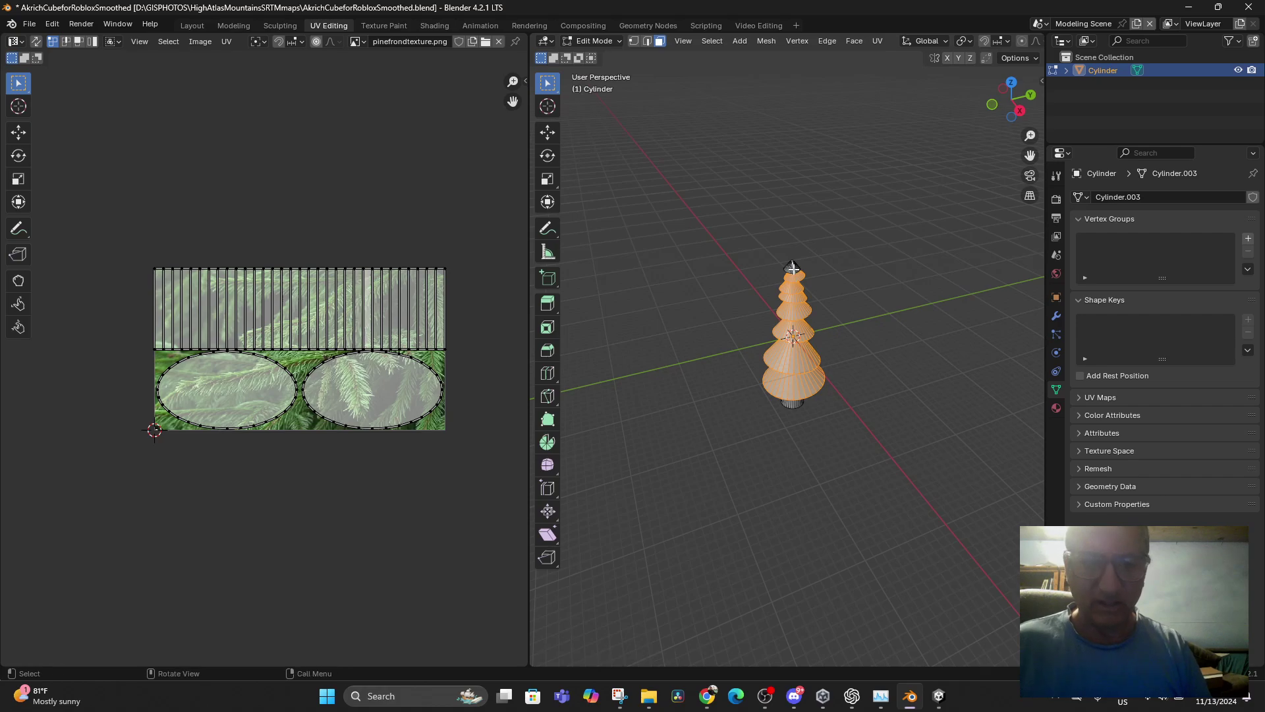
pyautogui.hotkey('ctrl', 'l')
# - Unwrap the selected foliage tiers with Smart UV Project, using an island margin of 0.020 and Scale to Bounds enabled
pyautogui.moveTo(816, 345)
pyautogui.mouseDown(button='middle')
pyautogui.moveTo(799, 175)
pyautogui.moveTo(816, 376)
pyautogui.moveTo(819, 355)
pyautogui.mouseUp(button='middle')
pyautogui.click(876, 41)
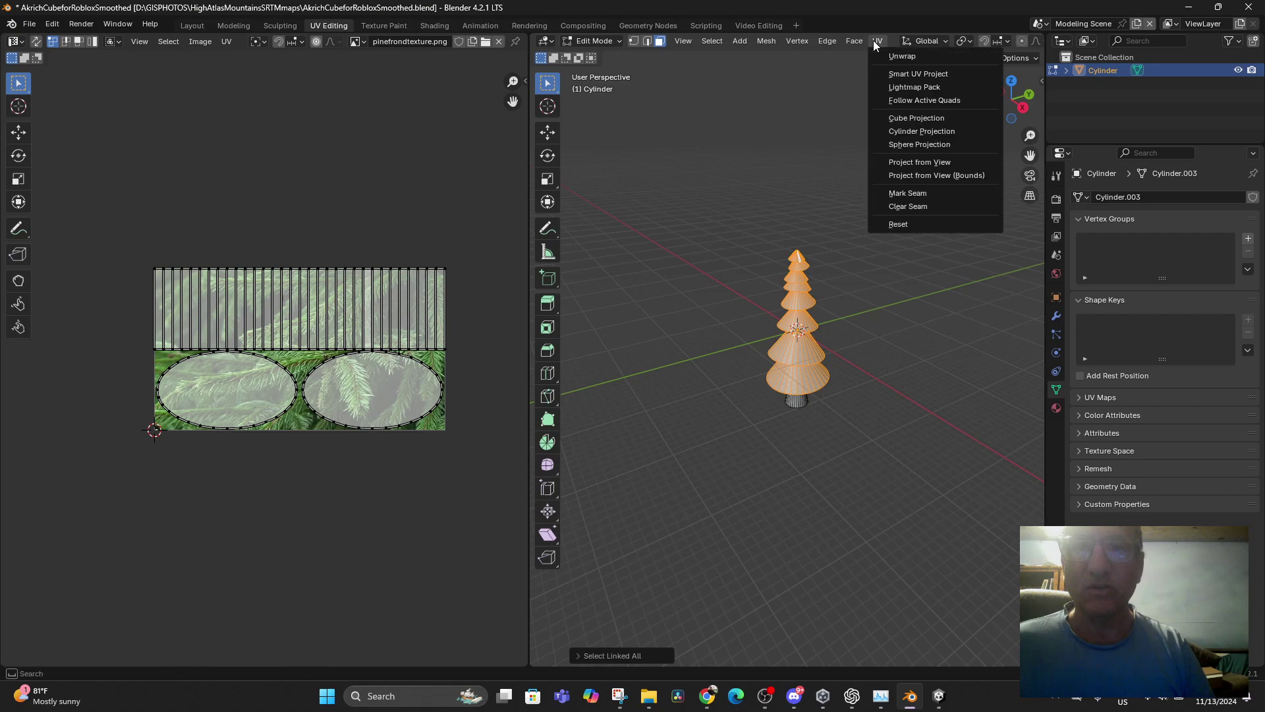
pyautogui.click(908, 74)
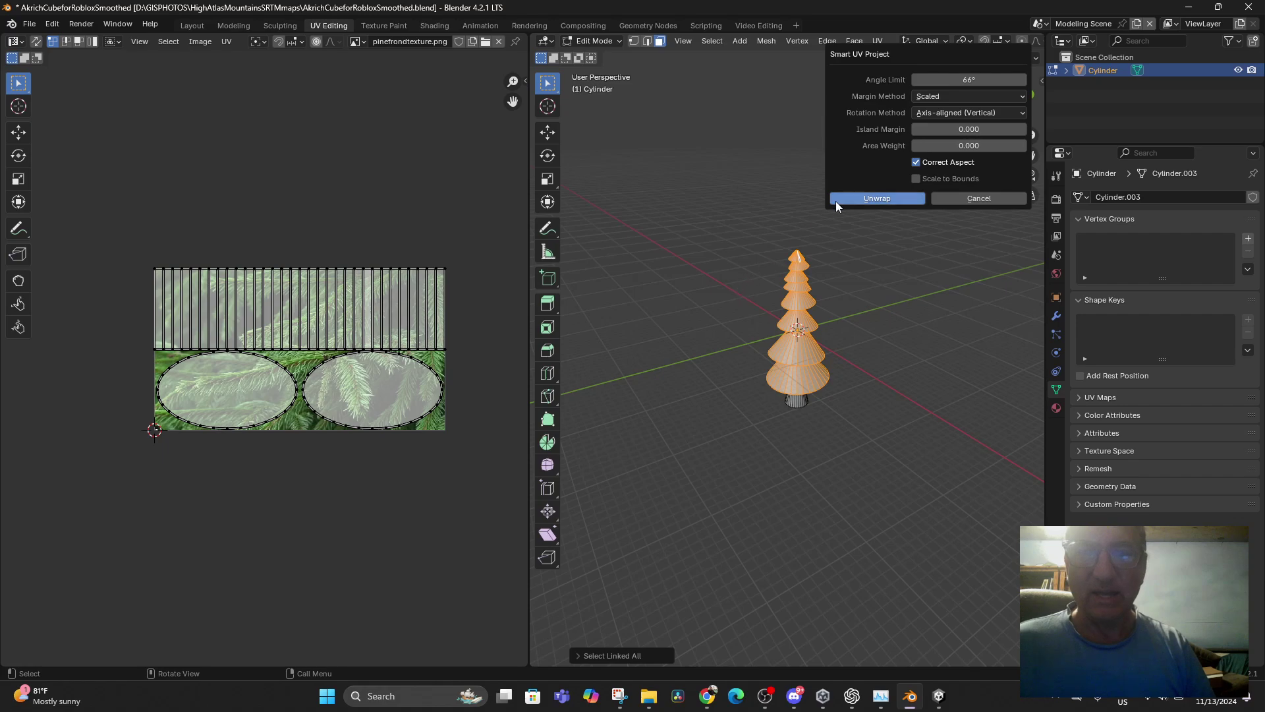
pyautogui.click(1022, 130)
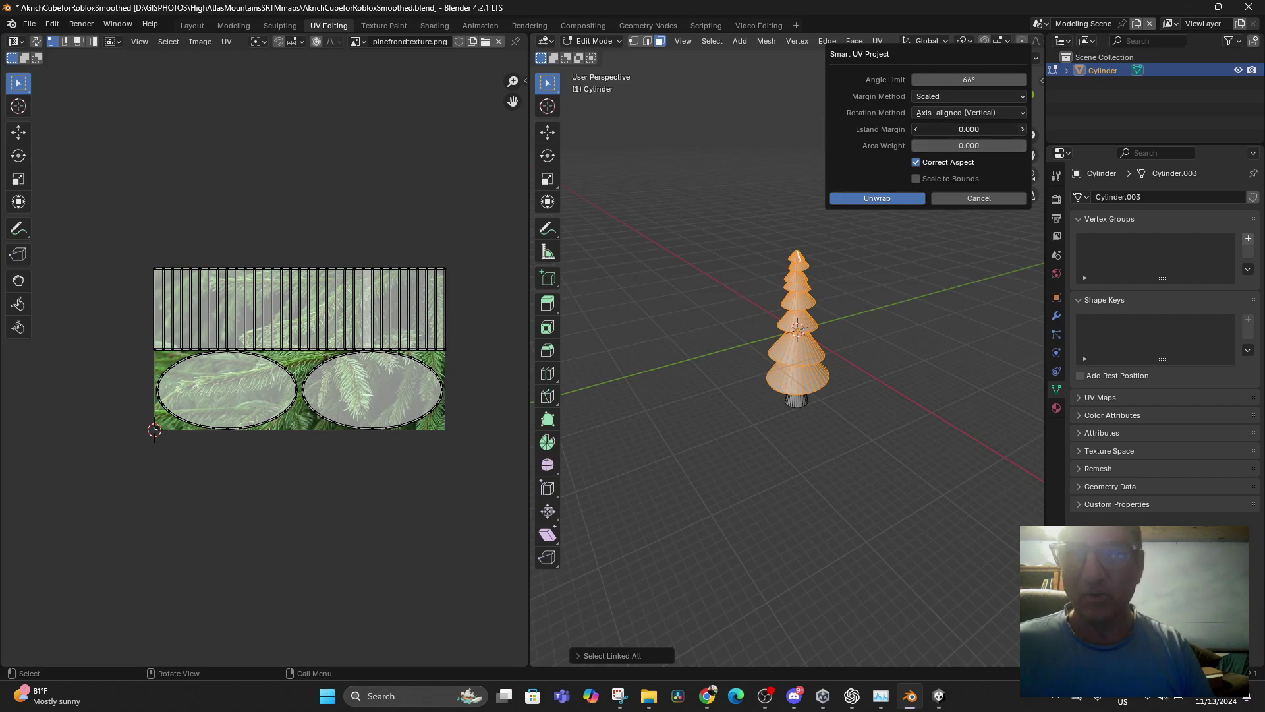
pyautogui.click(1022, 129)
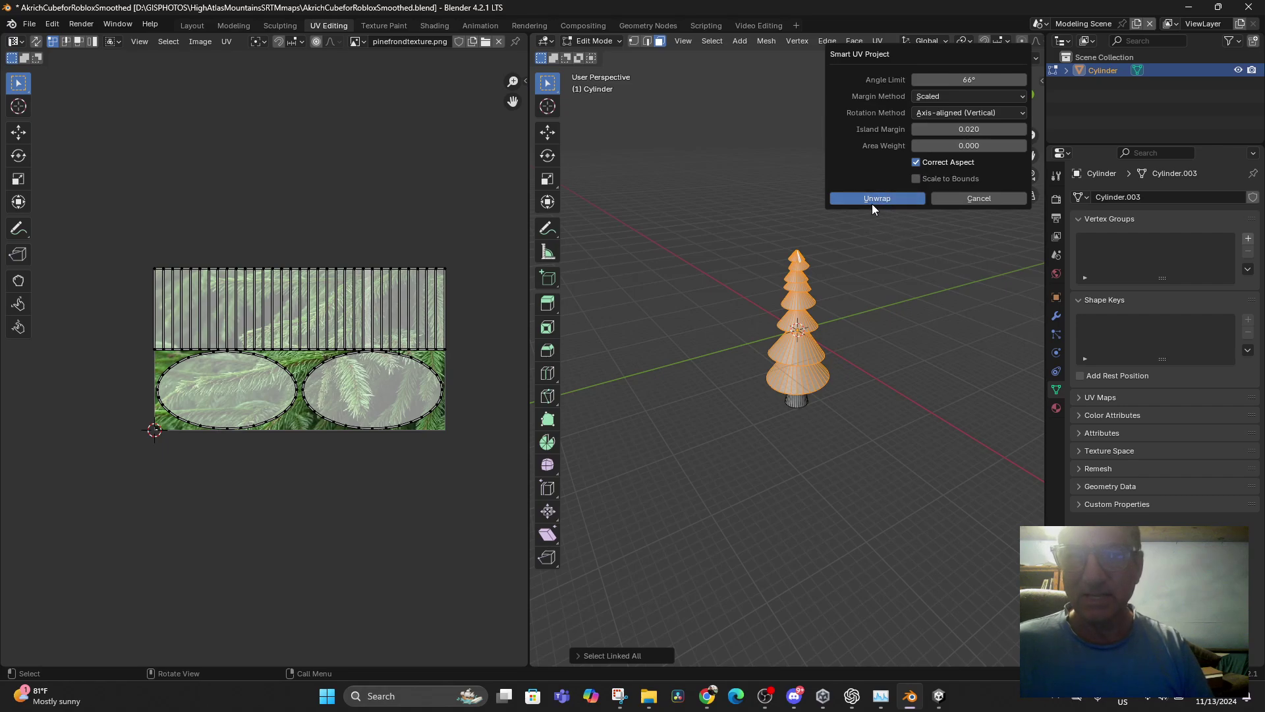
pyautogui.click(915, 180)
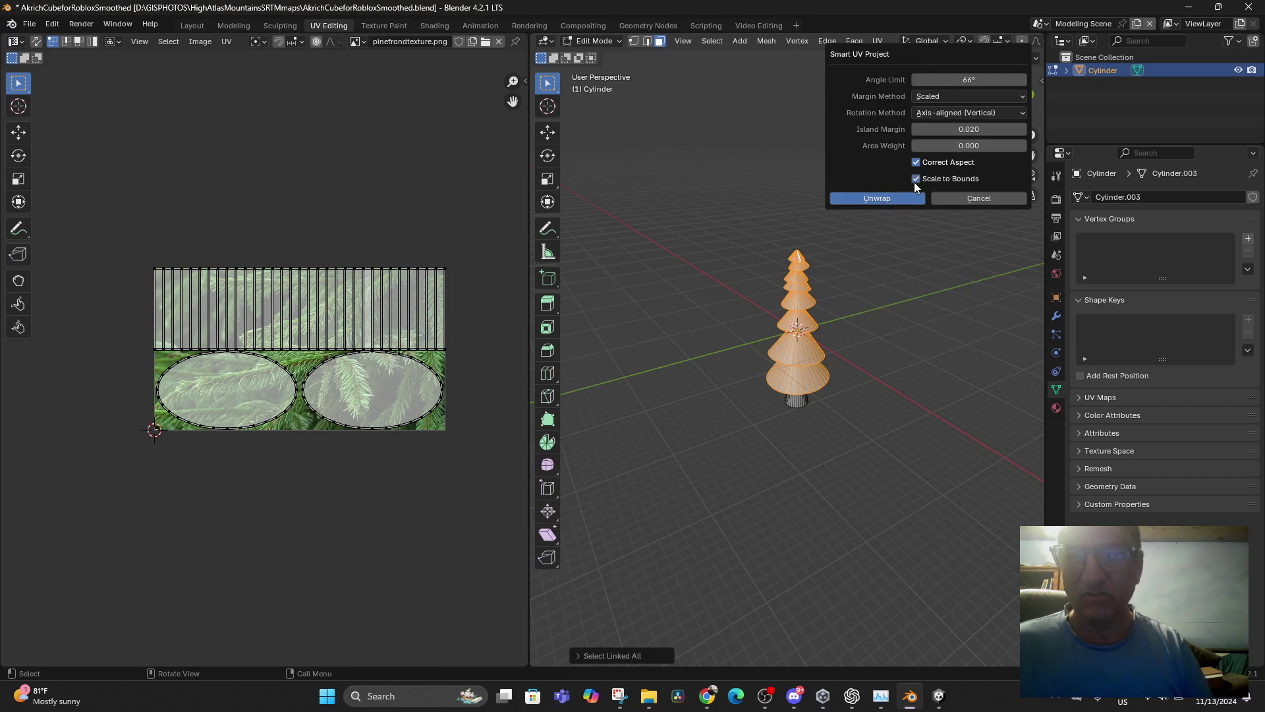
pyautogui.click(884, 199)
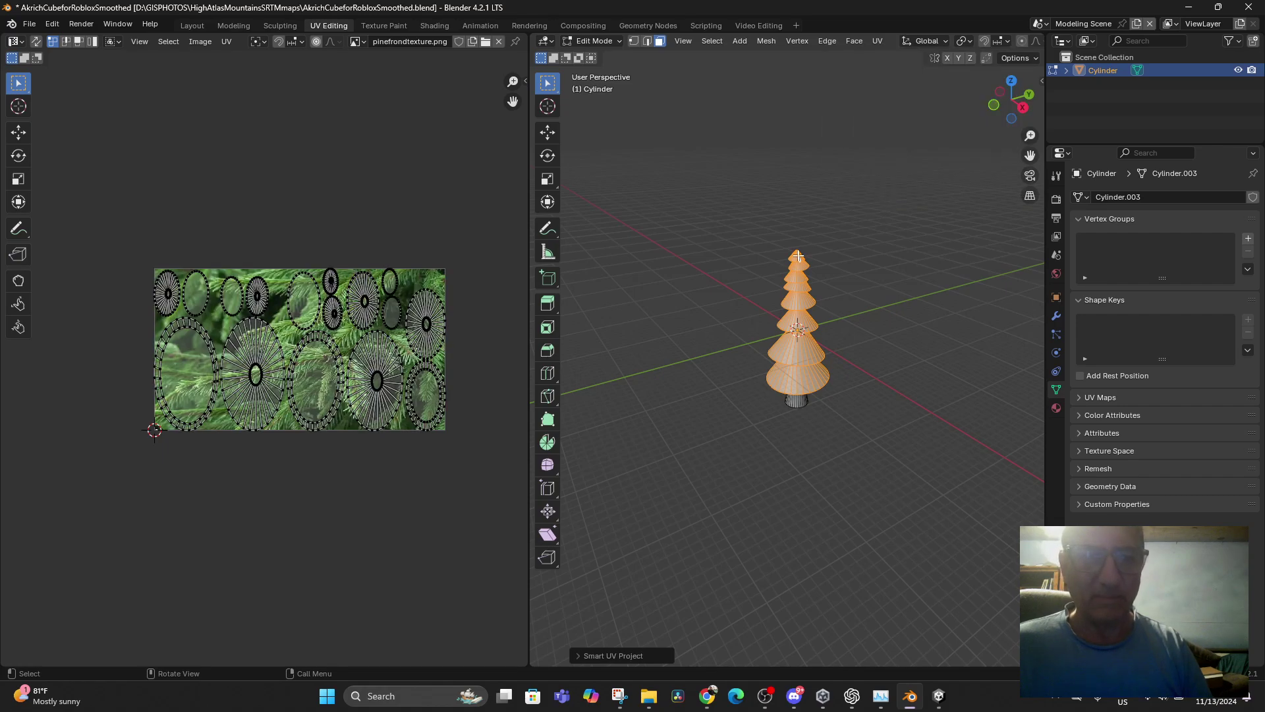
# - Scale all foliage UV islands up to about seven times their size and check the tree's texture in the Layout workspace
pyautogui.scroll(2, 341, 441)
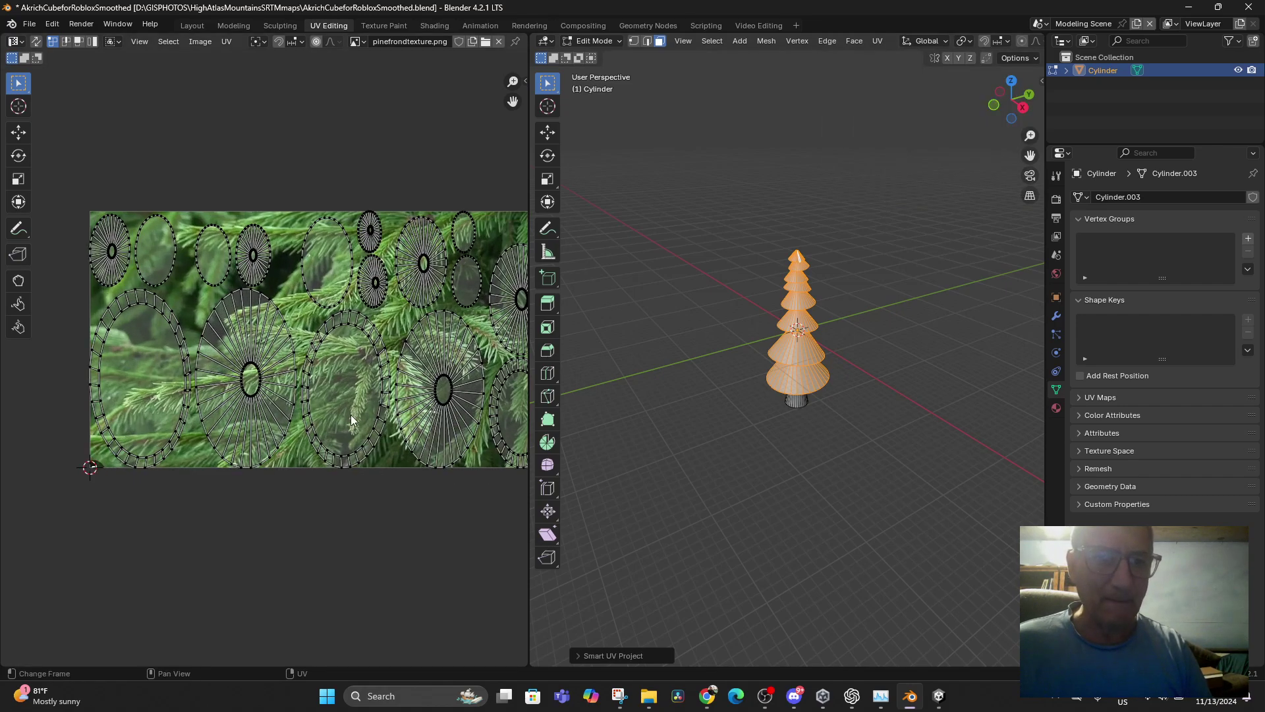
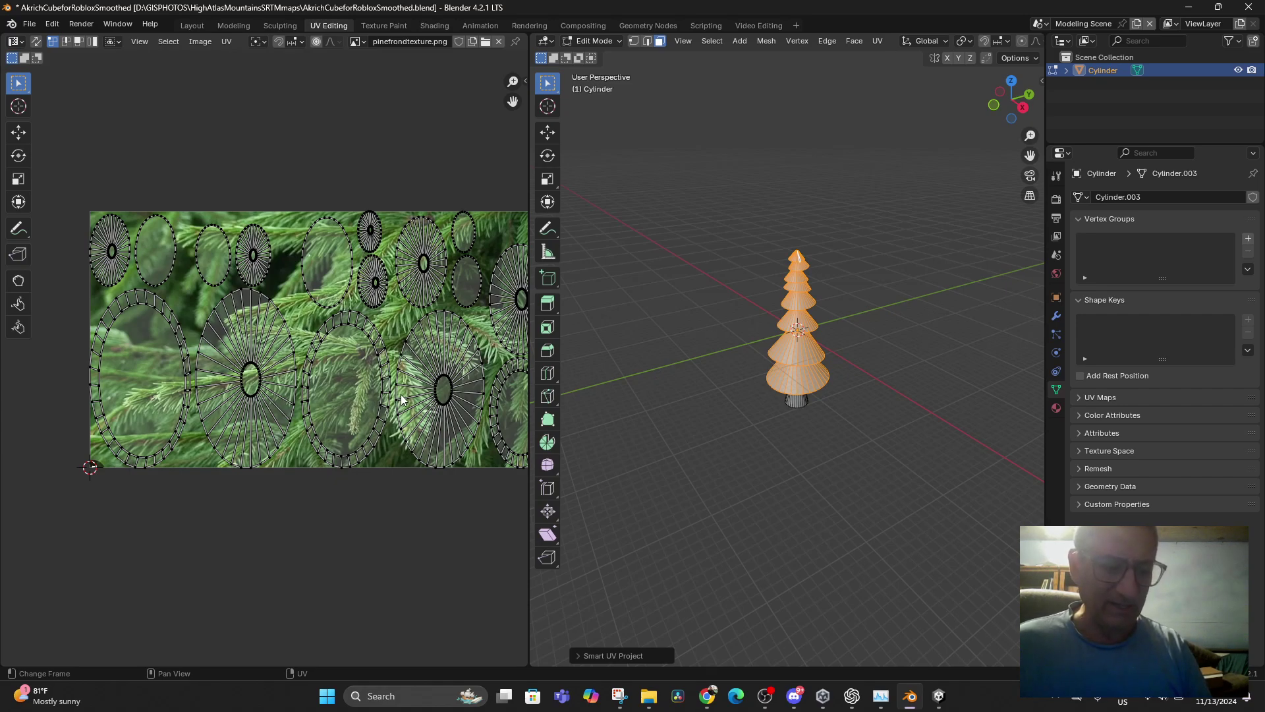
pyautogui.press('a')
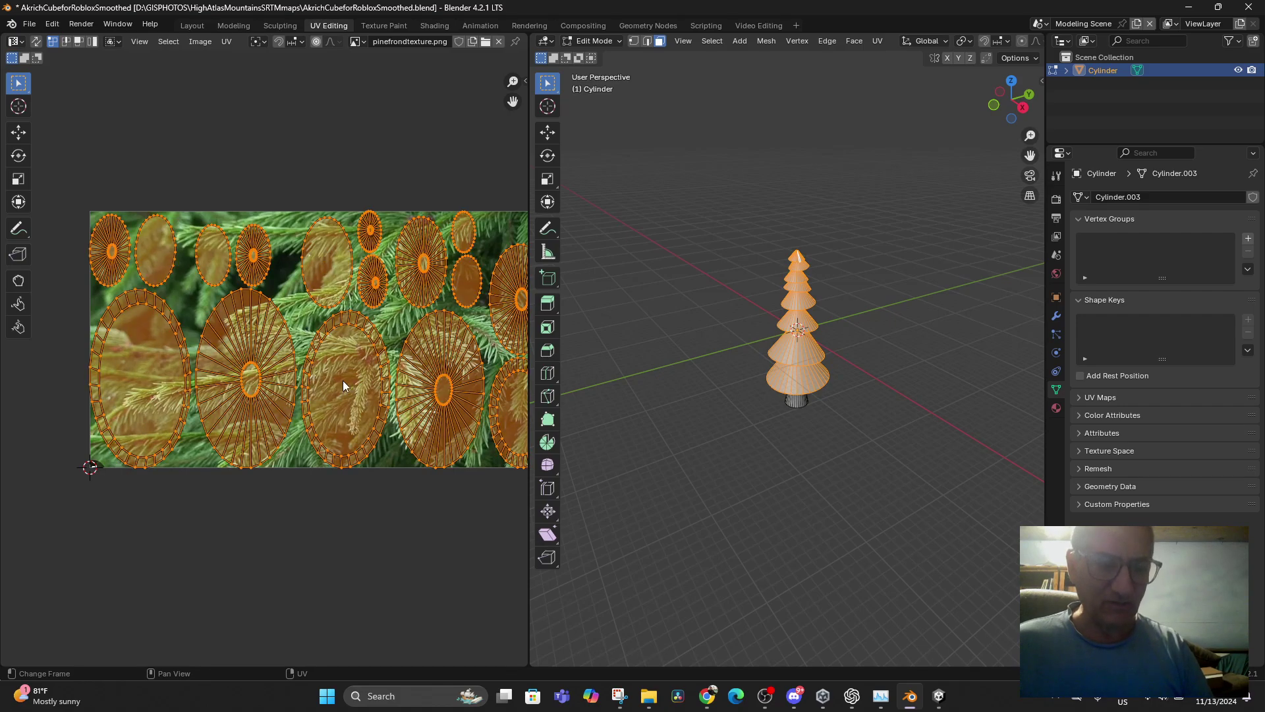
pyautogui.press('s')
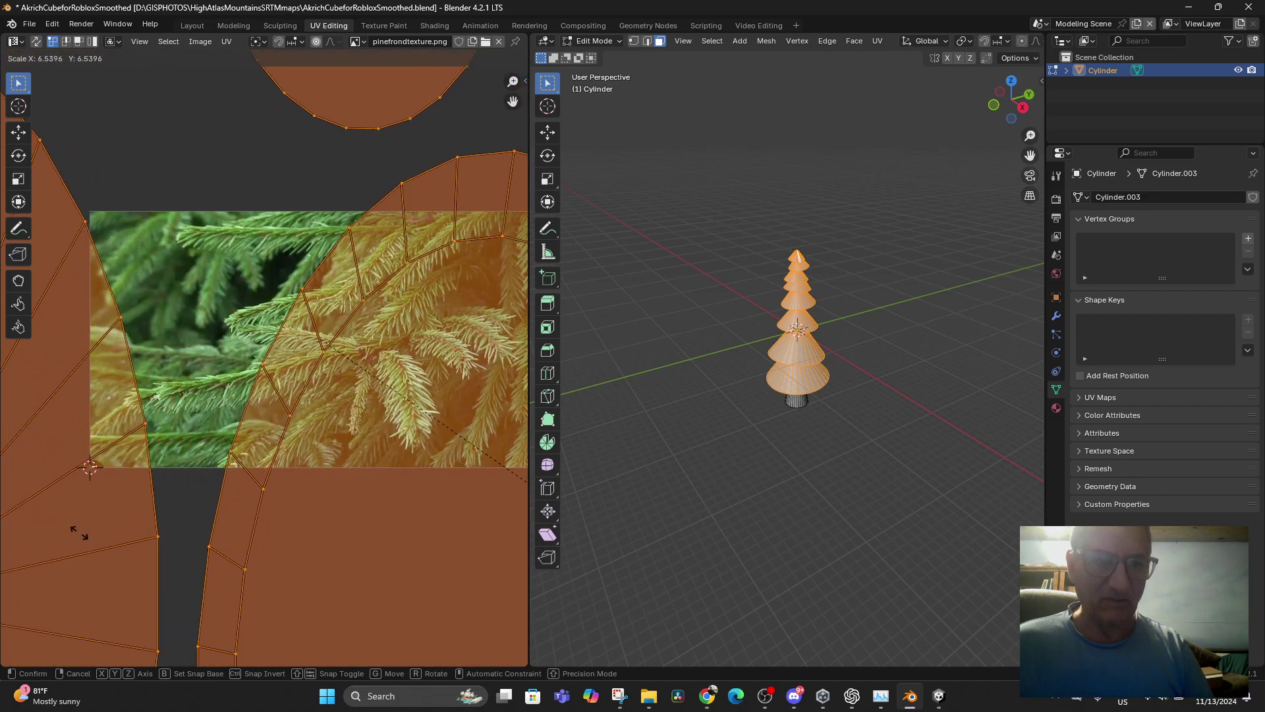
pyautogui.click(85, 540)
pyautogui.scroll(-10, 5, 395)
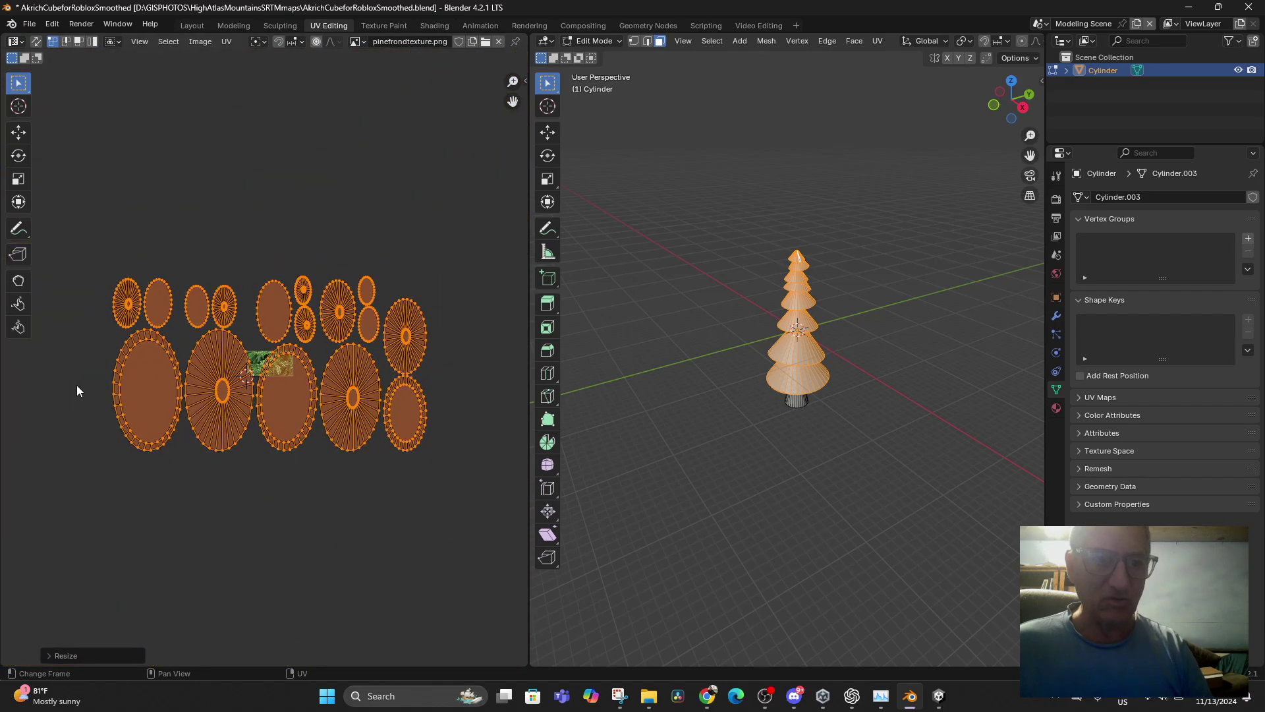
pyautogui.scroll(-1, 81, 392)
pyautogui.scroll(2, 82, 393)
pyautogui.press('s')
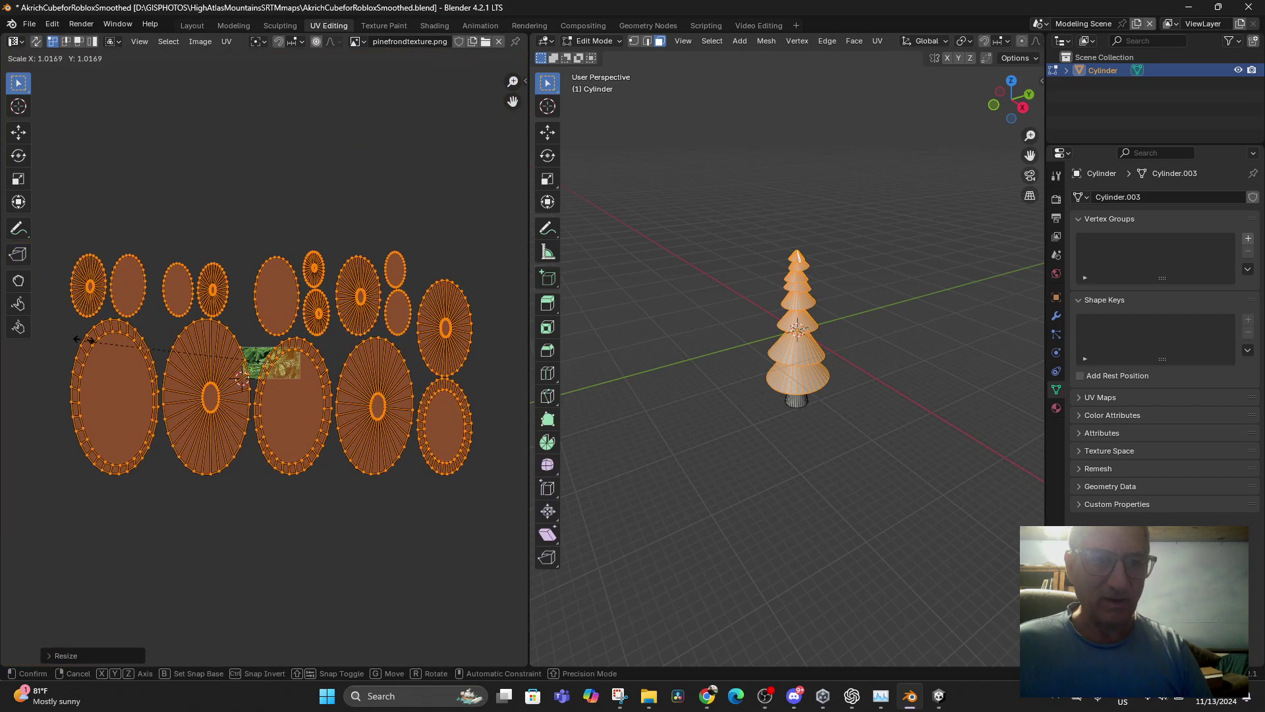
pyautogui.click(89, 323)
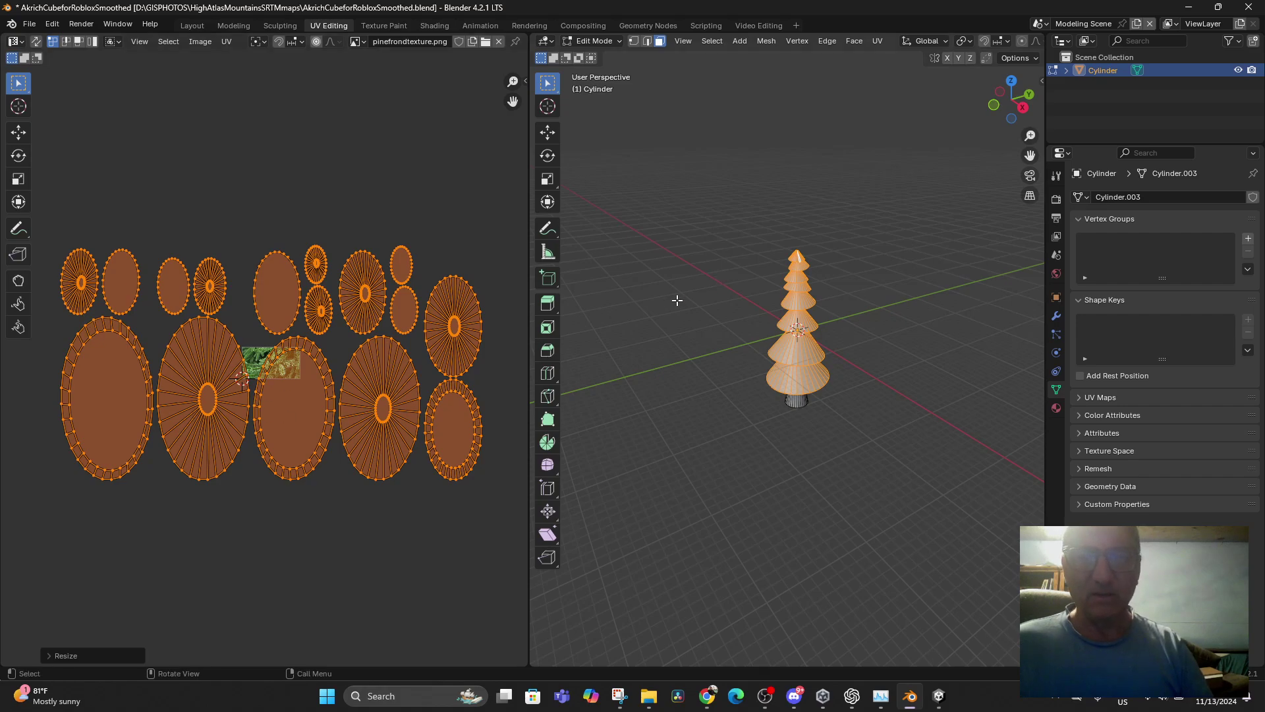
pyautogui.click(192, 25)
pyautogui.scroll(4, 667, 336)
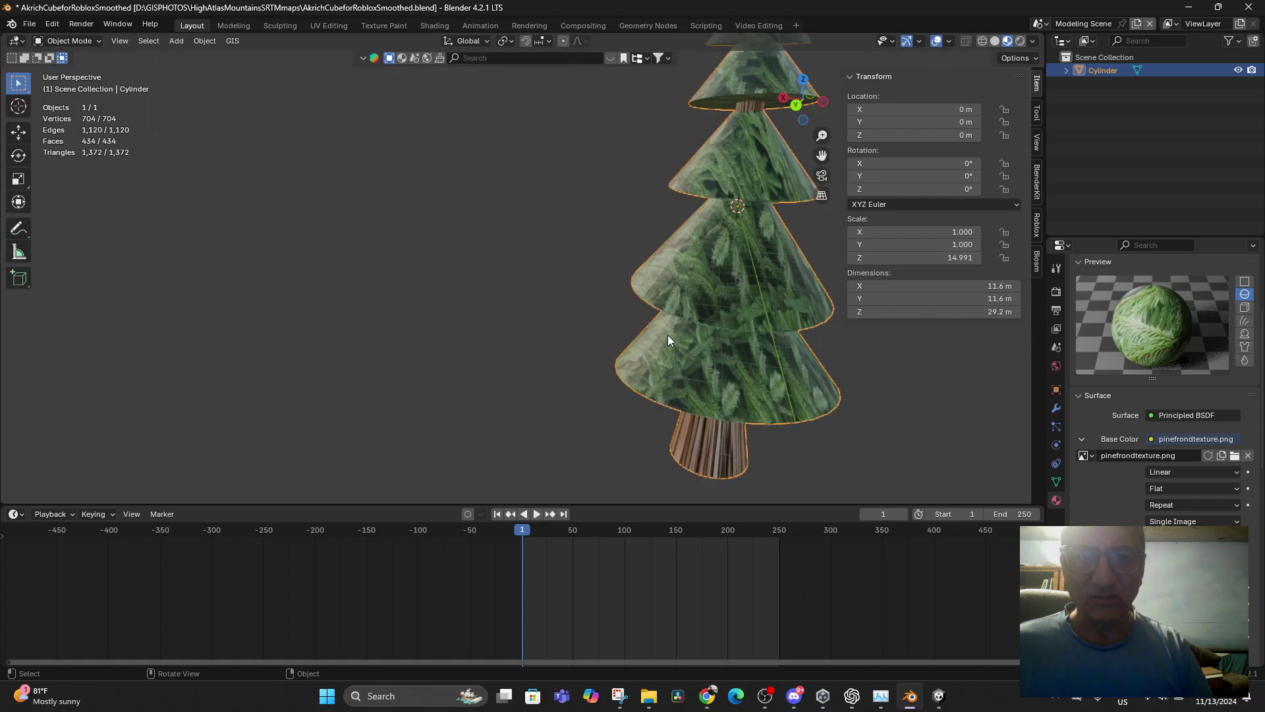
pyautogui.scroll(-5, 667, 335)
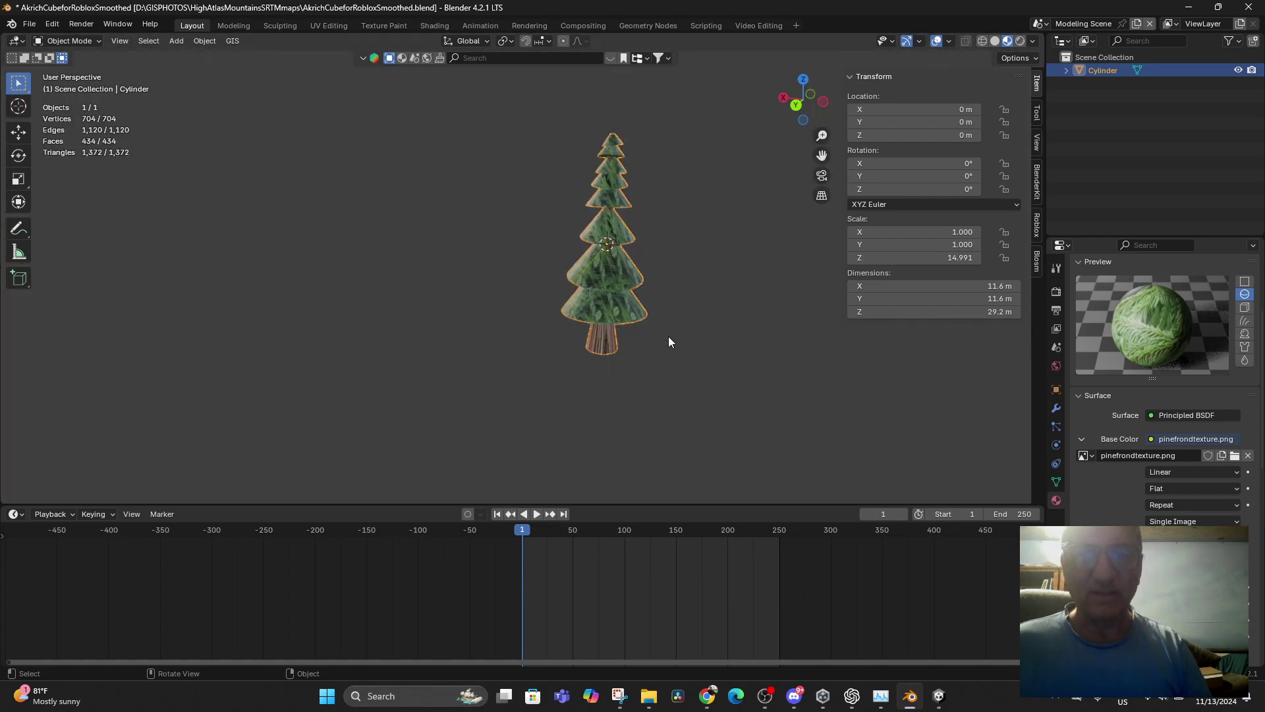
# - Enlarge the foliage UV islands several times further for finer texture tiling and inspect the tree in the Layout workspace
pyautogui.click(333, 26)
pyautogui.press('s')
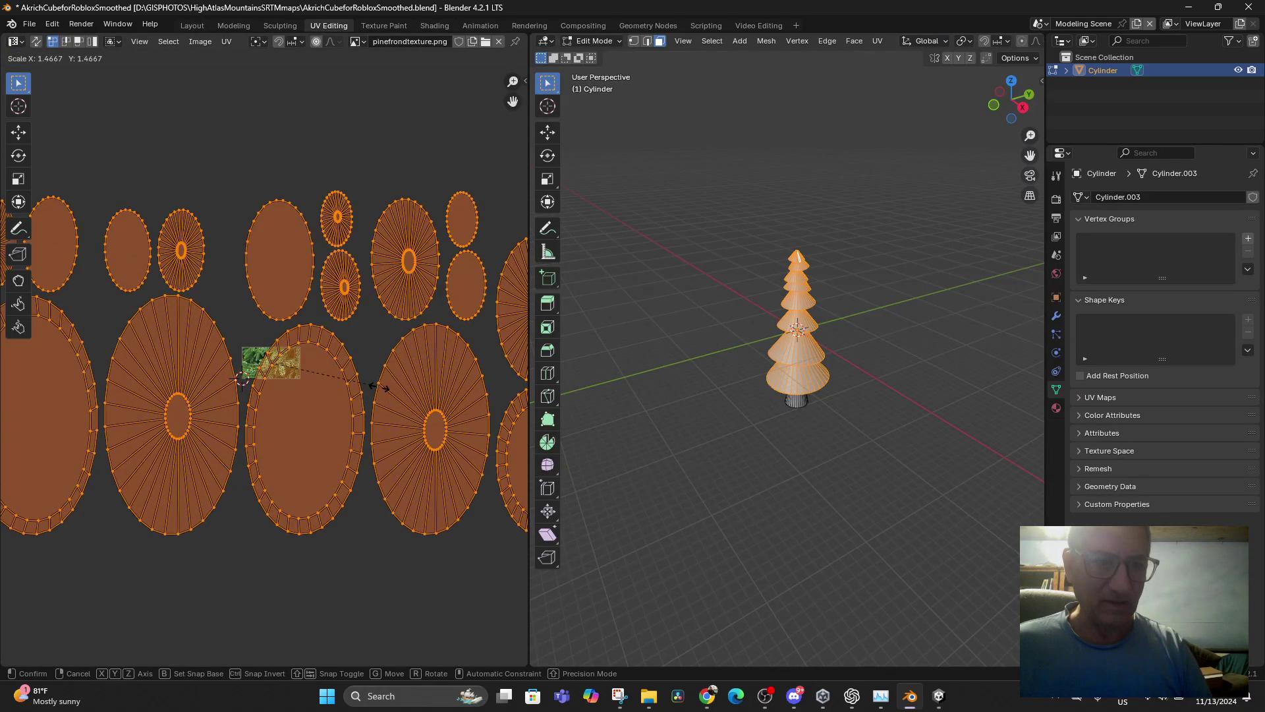
pyautogui.click(672, 207)
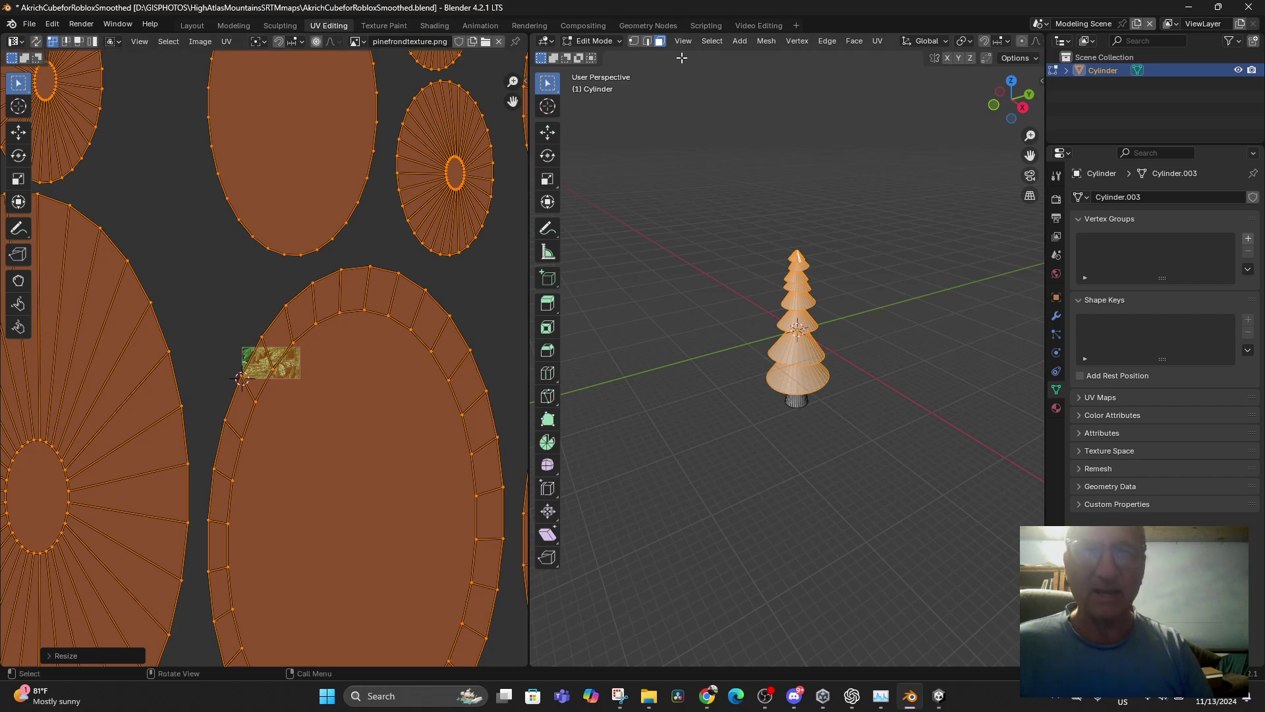
pyautogui.click(186, 26)
pyautogui.scroll(5, 596, 336)
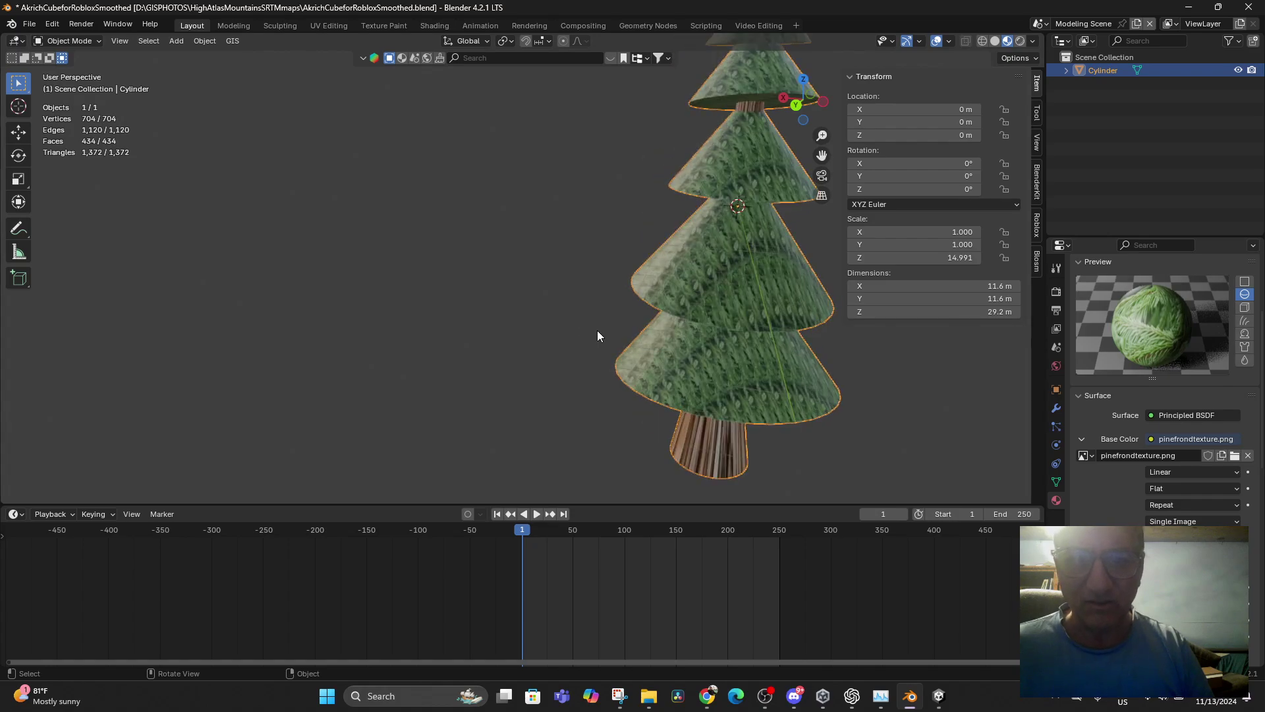
pyautogui.scroll(-5, 597, 336)
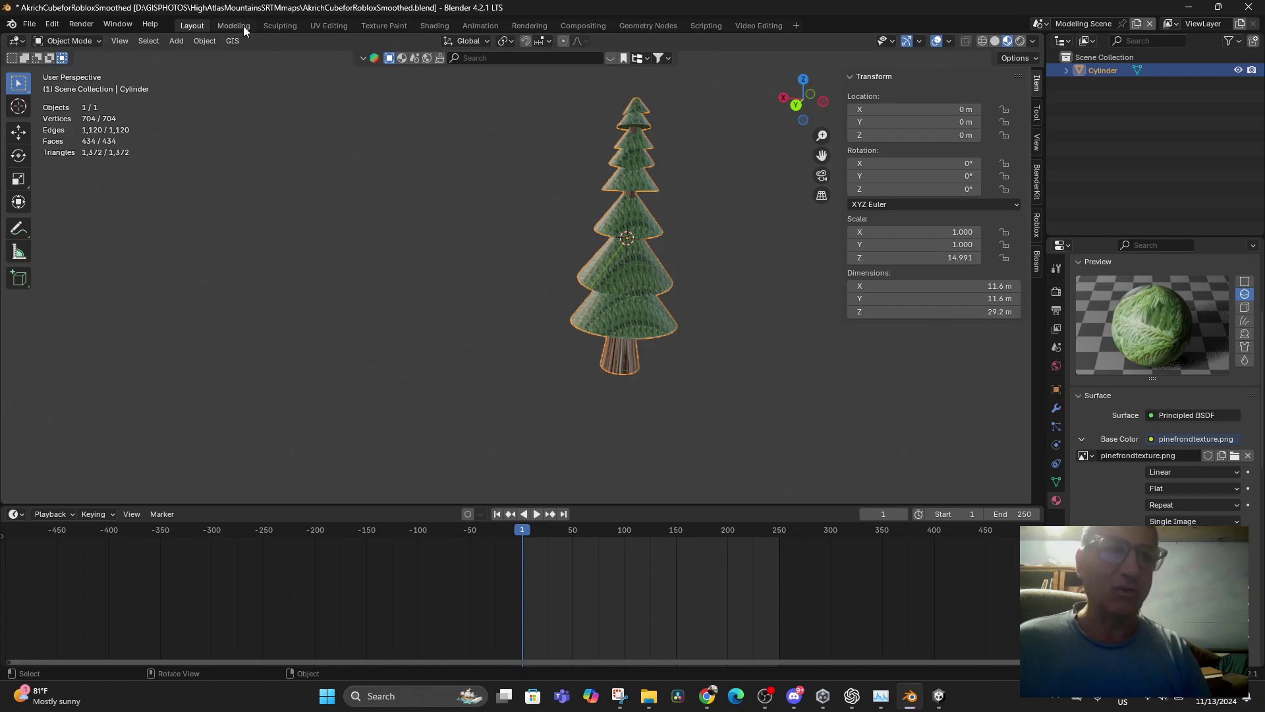
# - Return to the UV Editing workspace and scale the foliage UV islands down to about half their size
pyautogui.click(336, 26)
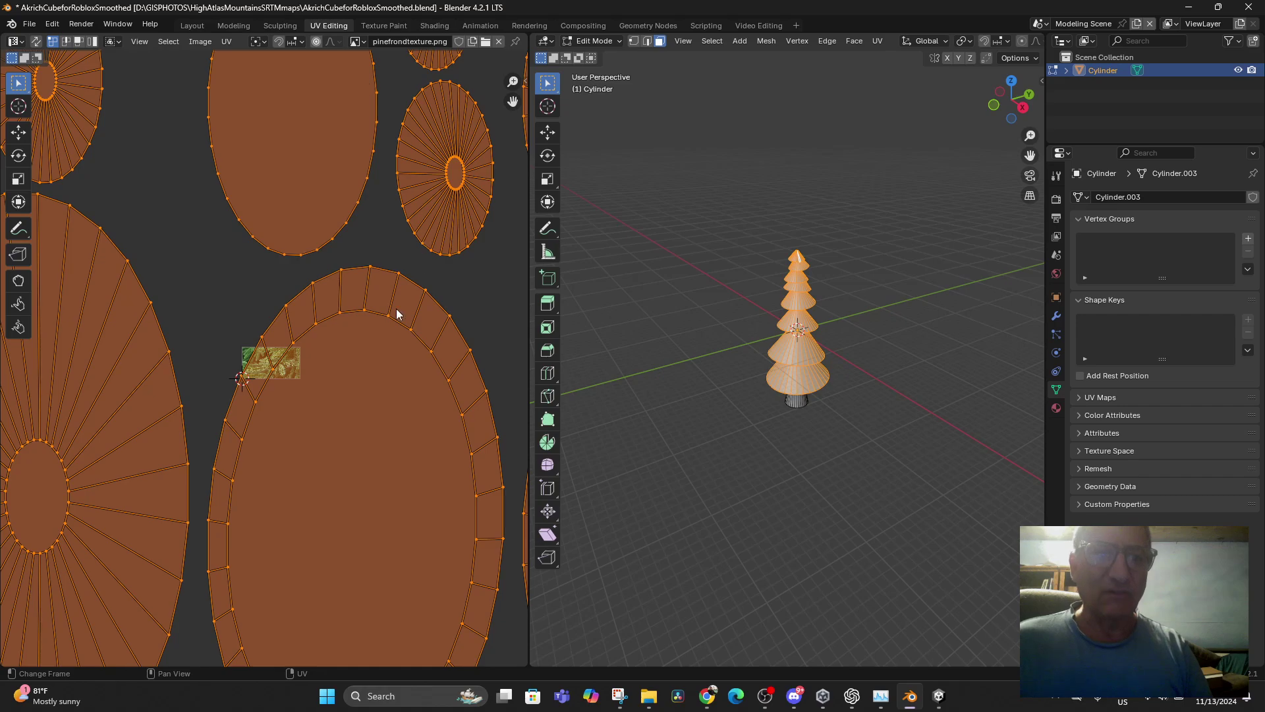
pyautogui.press('s')
pyautogui.click(327, 345)
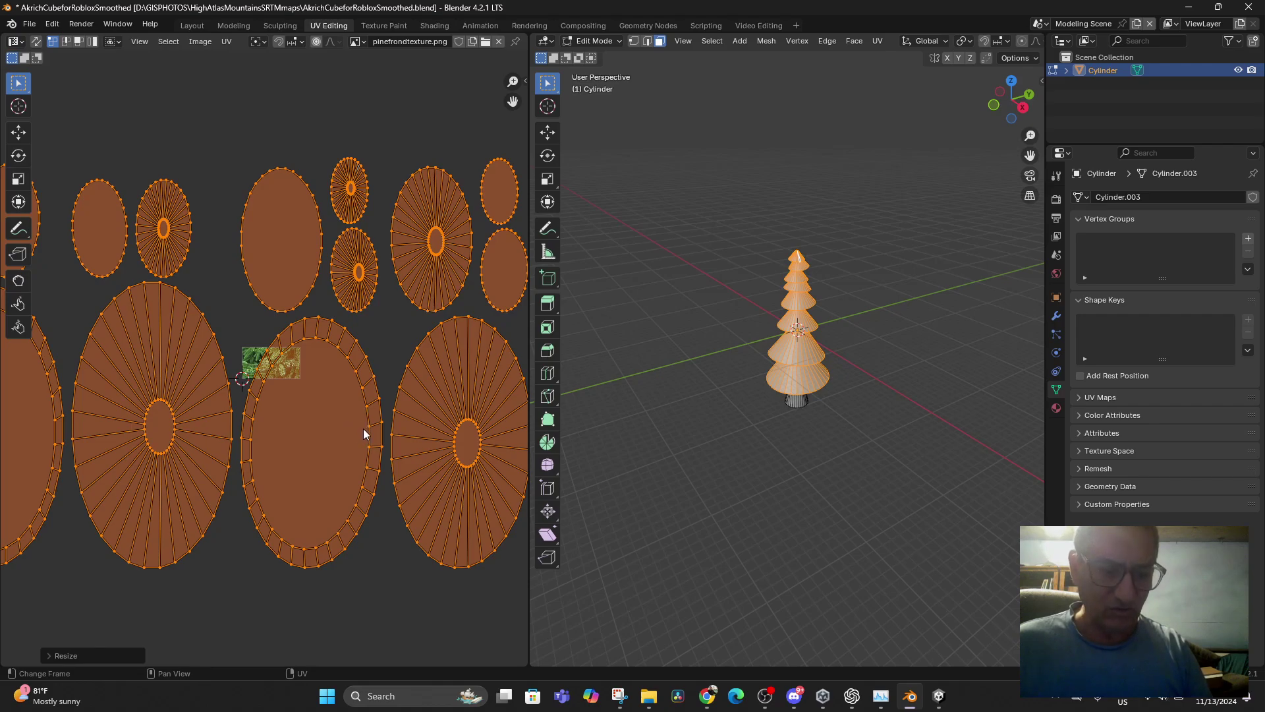
# - Rotate all foliage UV islands by about 86 degrees and inspect the tree's texture in the Layout workspace
pyautogui.press('r')
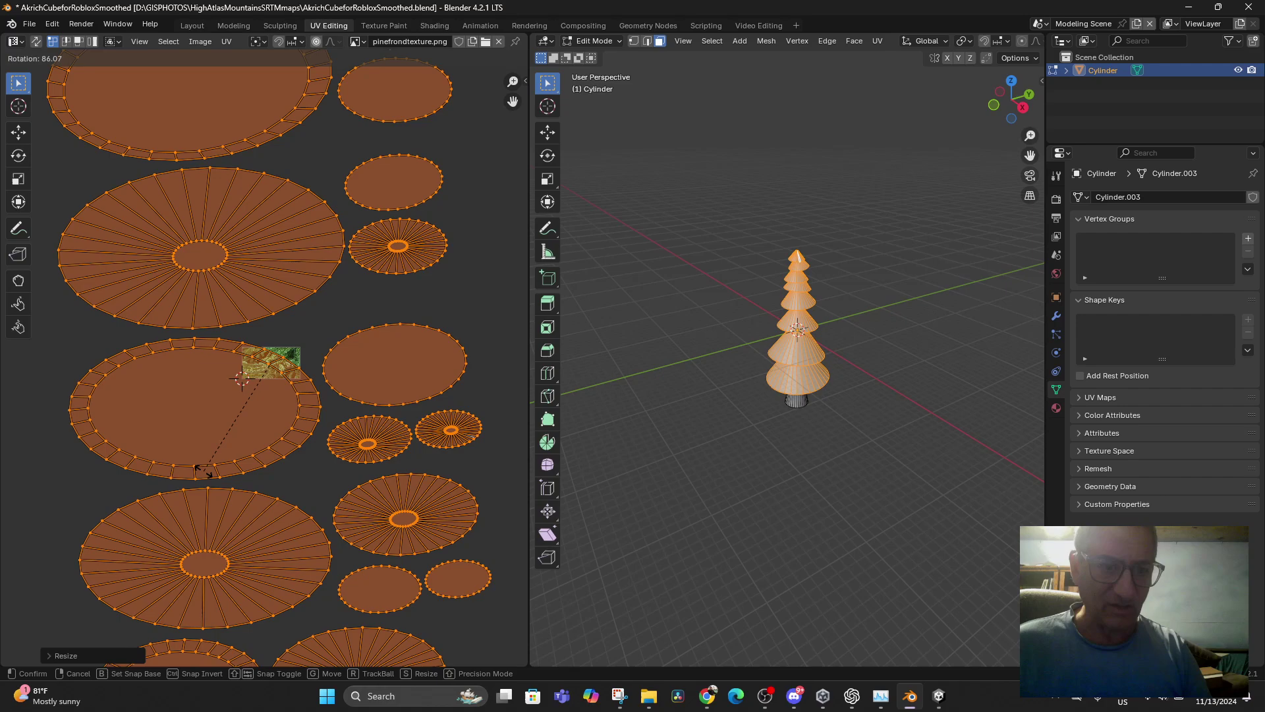
pyautogui.click(204, 470)
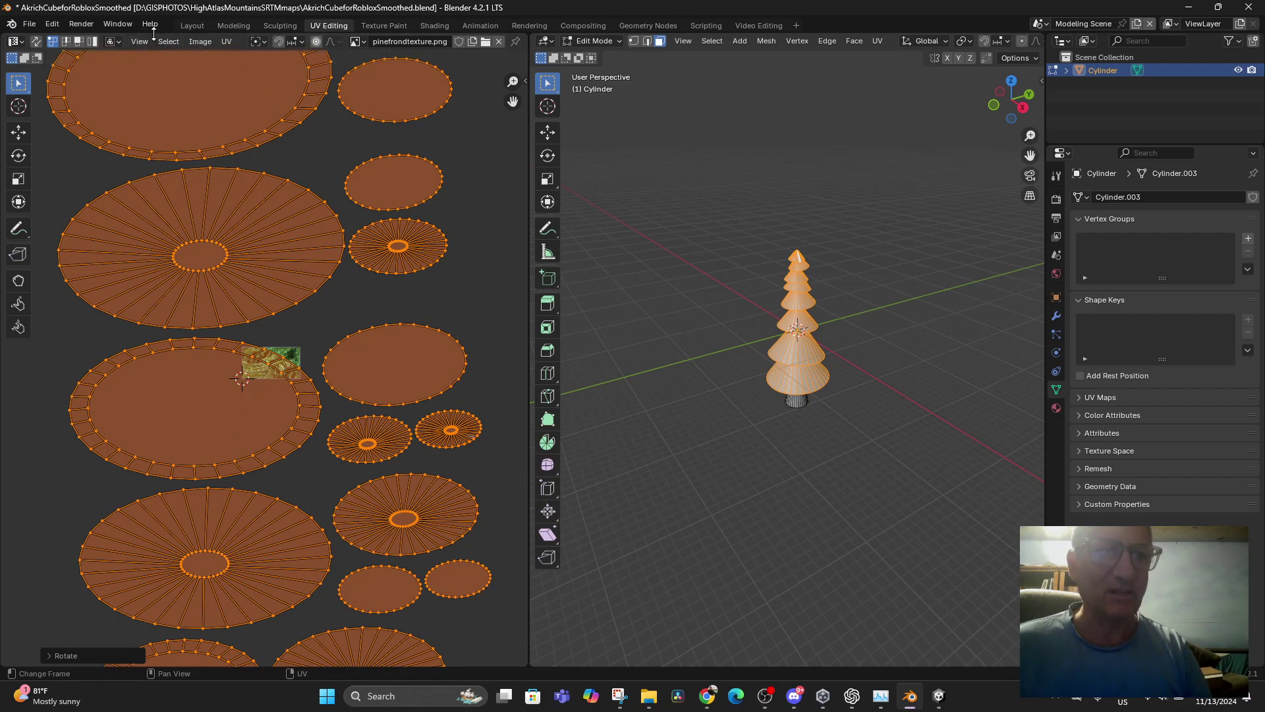
pyautogui.click(192, 25)
pyautogui.scroll(3, 654, 294)
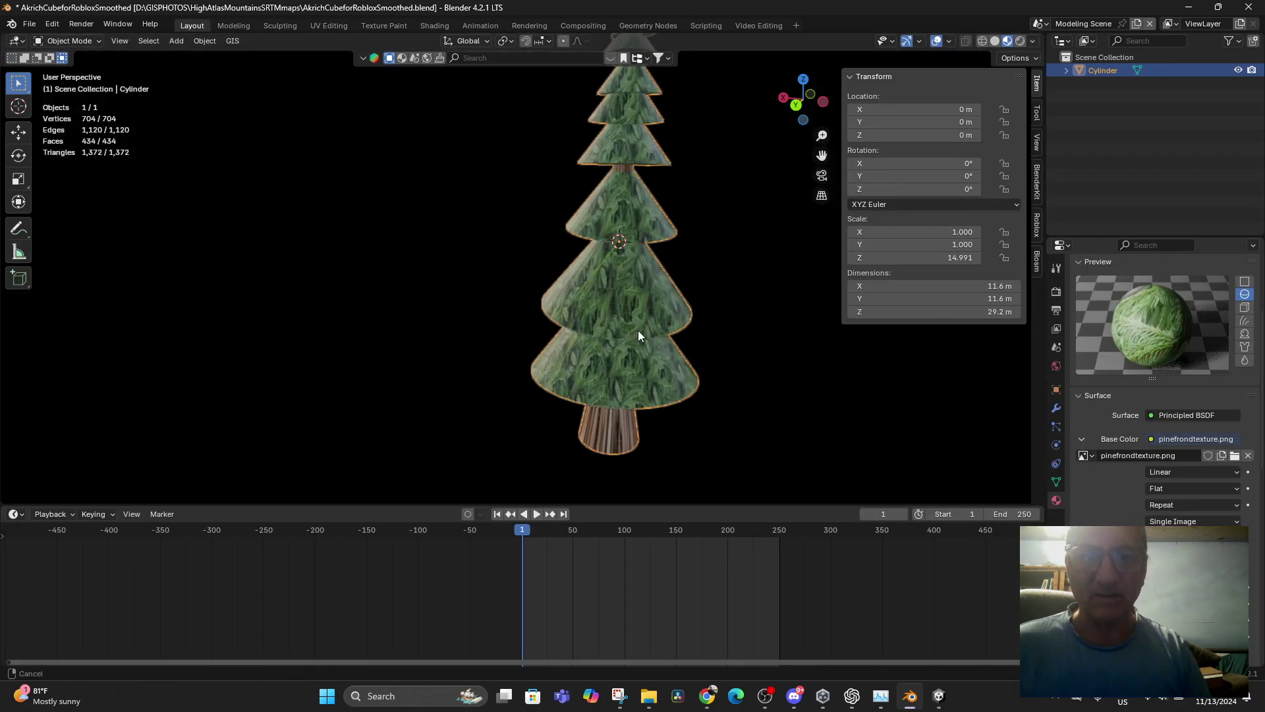
pyautogui.scroll(4, 576, 409)
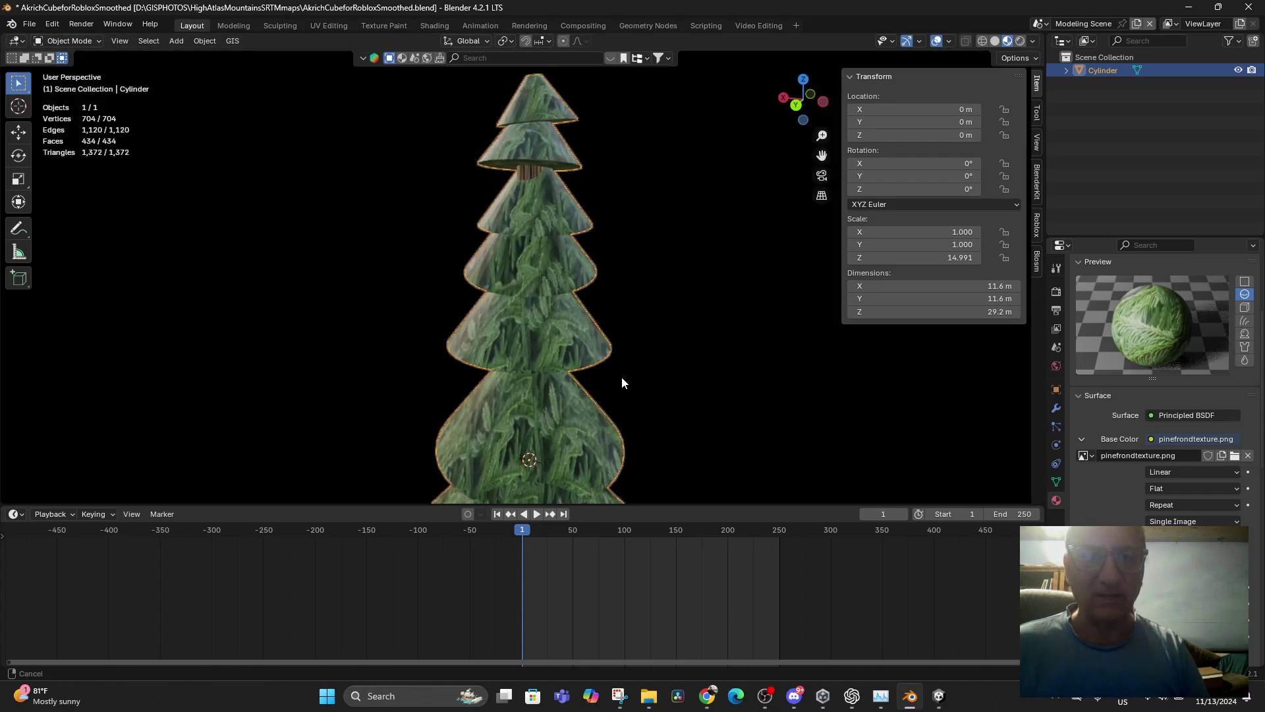
pyautogui.scroll(-5, 625, 392)
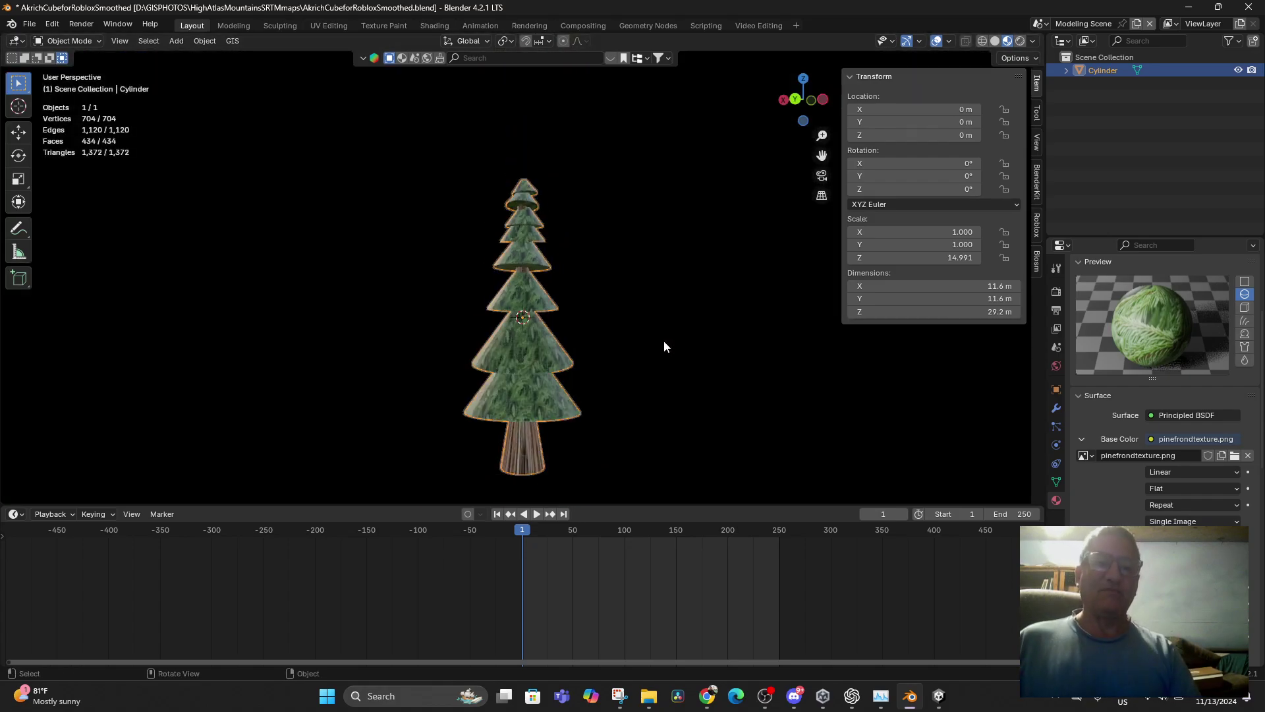
pyautogui.moveTo(650, 347); pyautogui.dragTo(723, 350, button='middle')
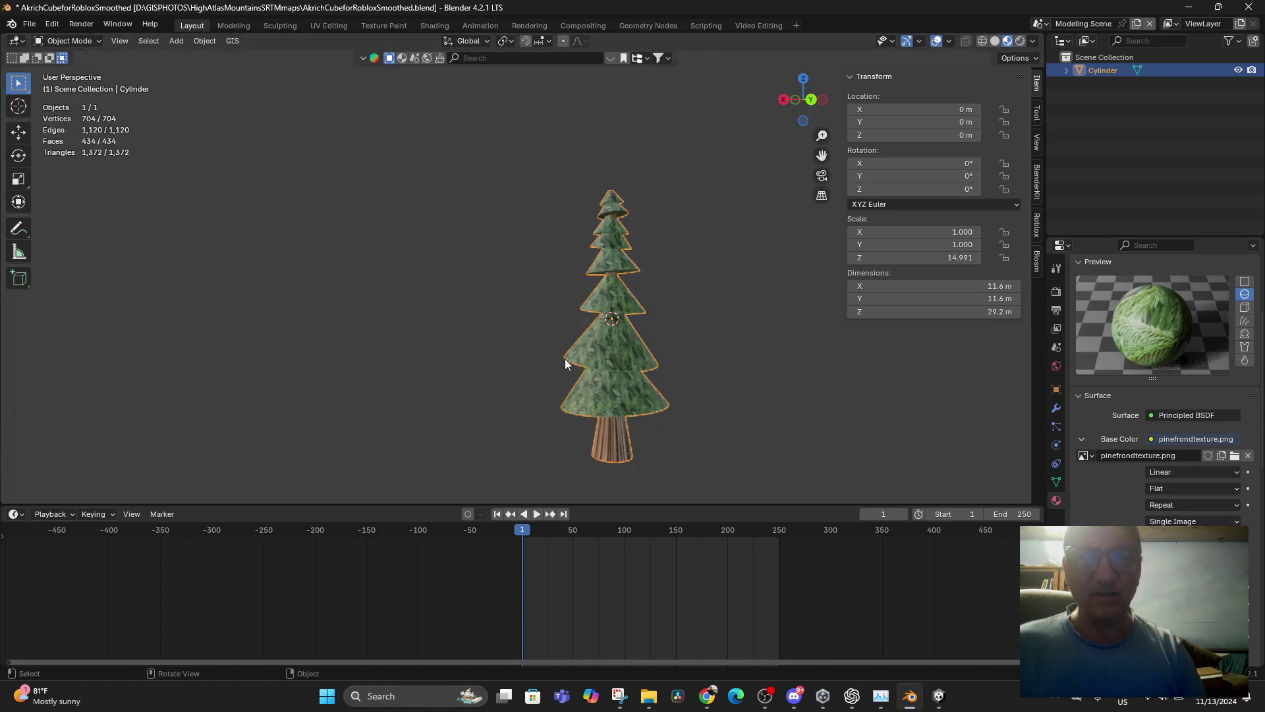
# - Enter Edit Mode on the tree and select the whole trunk as linked geometry
pyautogui.click(77, 39)
pyautogui.click(78, 66)
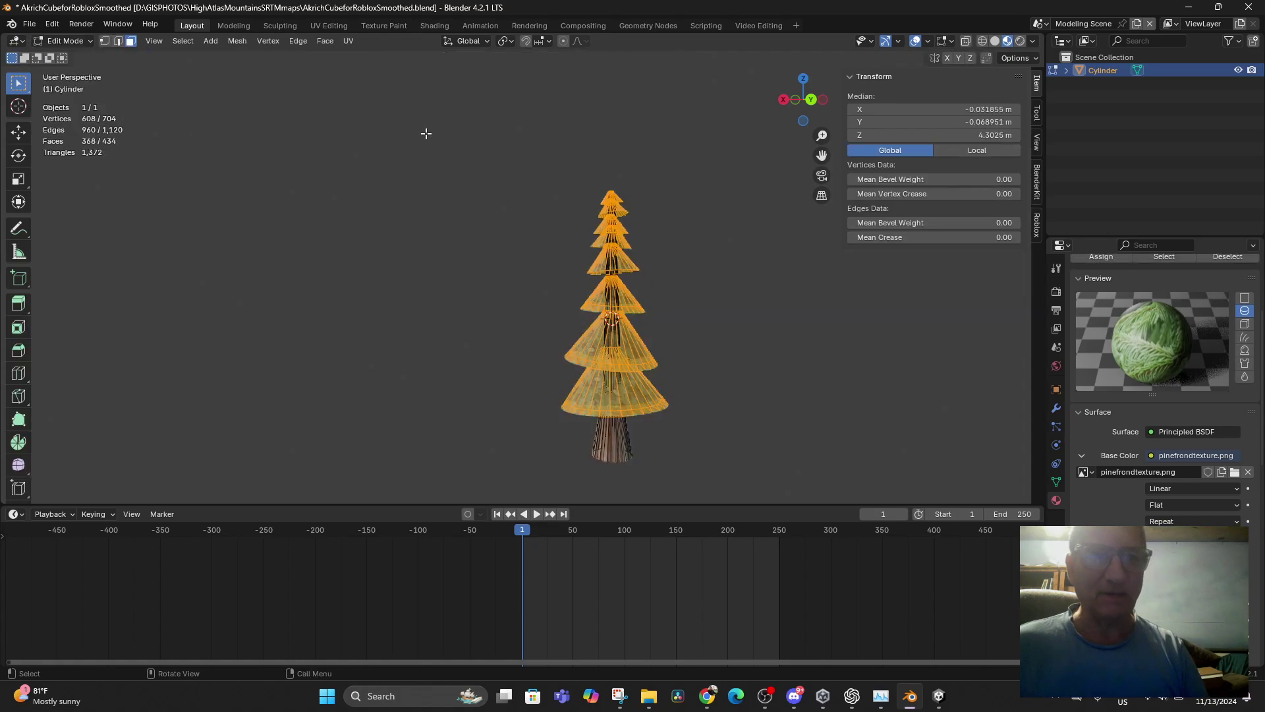
pyautogui.click(611, 445)
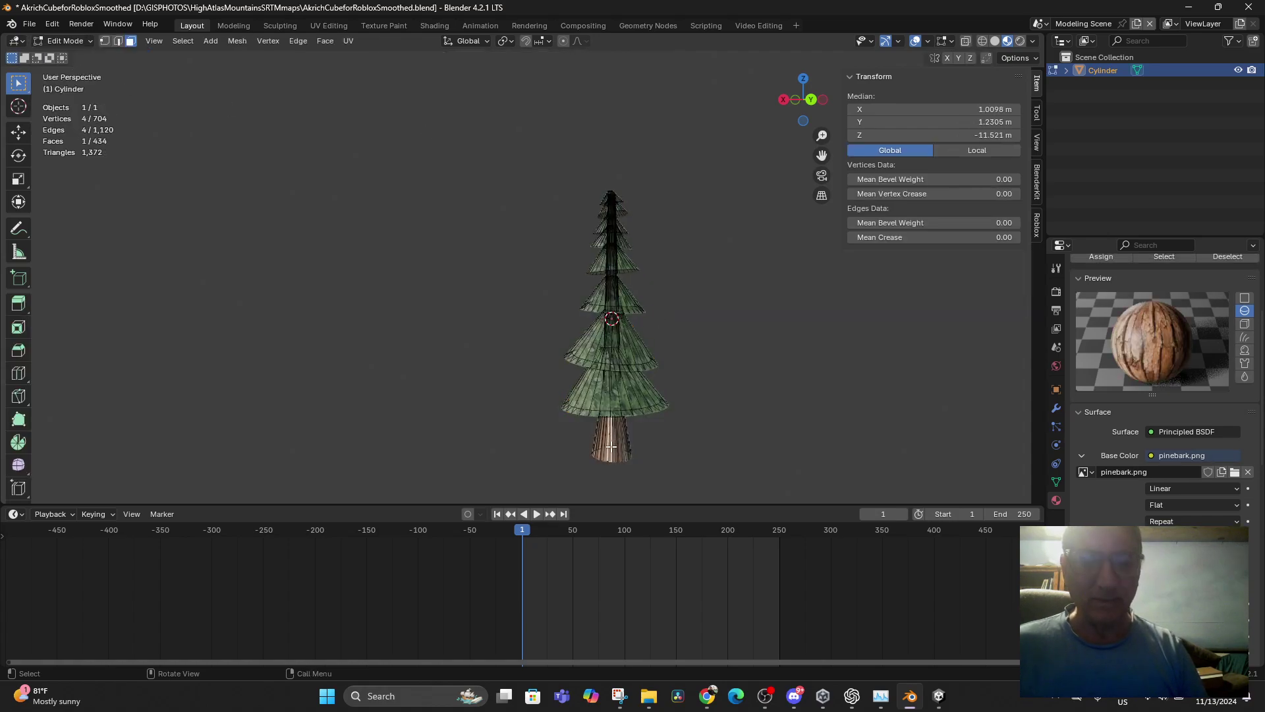
pyautogui.hotkey('ctrl', 'l')
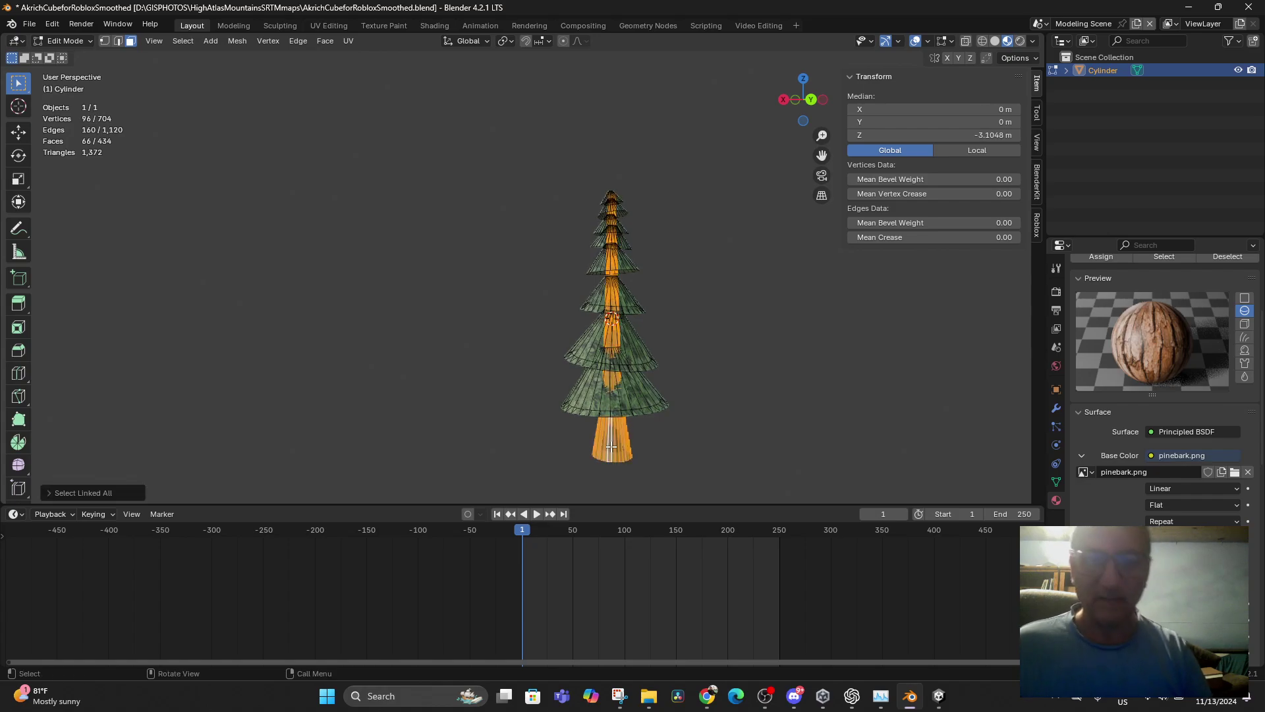
# - In the UV Editing workspace, scale all the trunk's UV islands up to about four times their size over the bark texture
pyautogui.click(338, 26)
pyautogui.scroll(6, 349, 367)
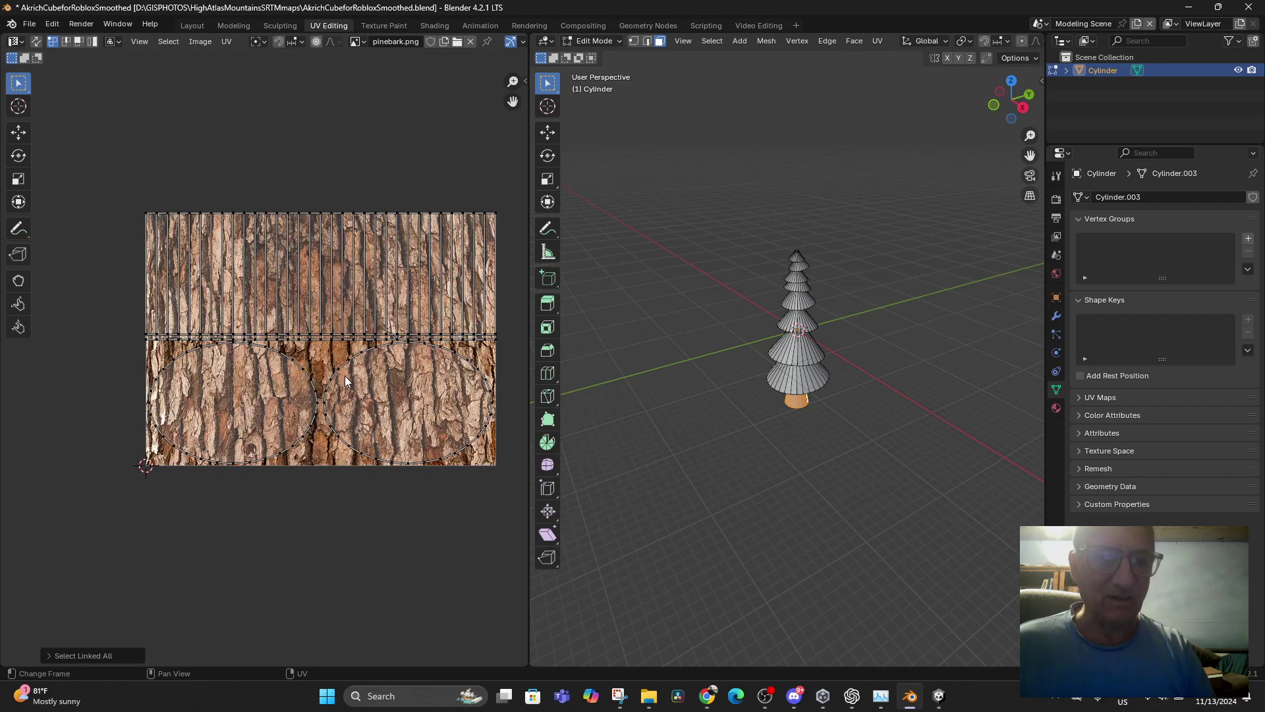
pyautogui.scroll(-1, 346, 375)
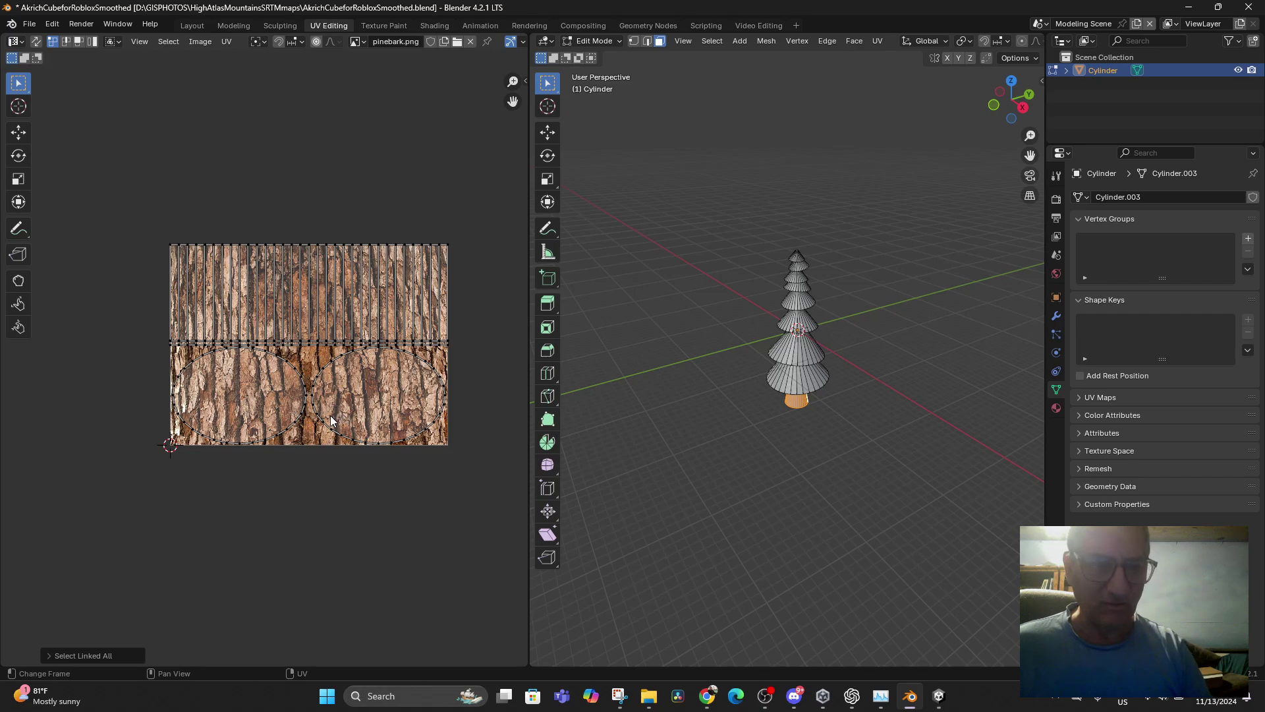
pyautogui.press('a')
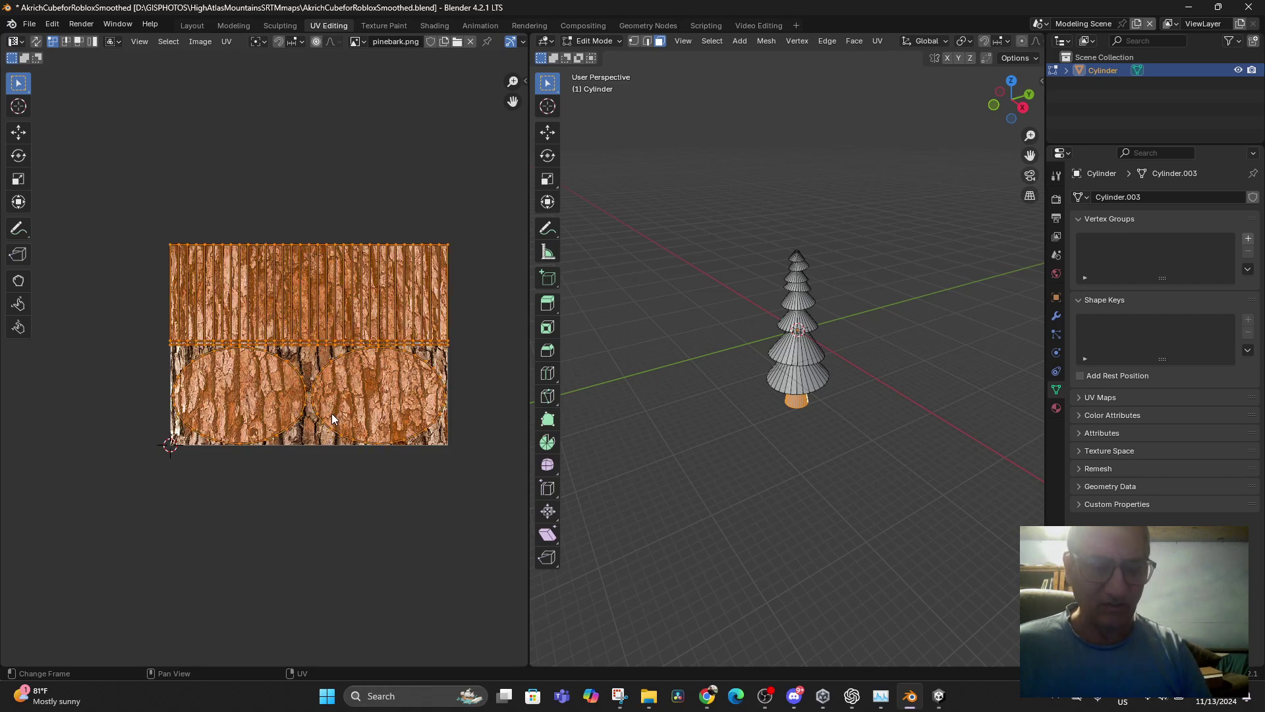
pyautogui.press('s')
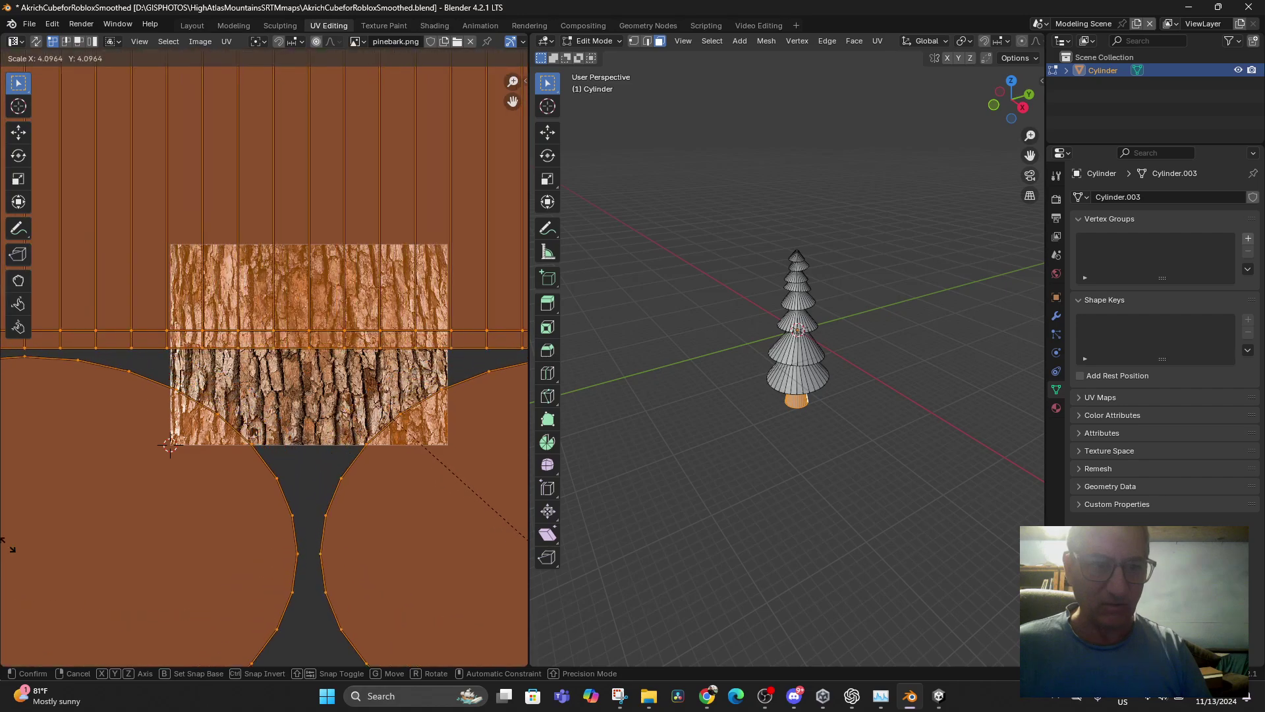
pyautogui.click(17, 559)
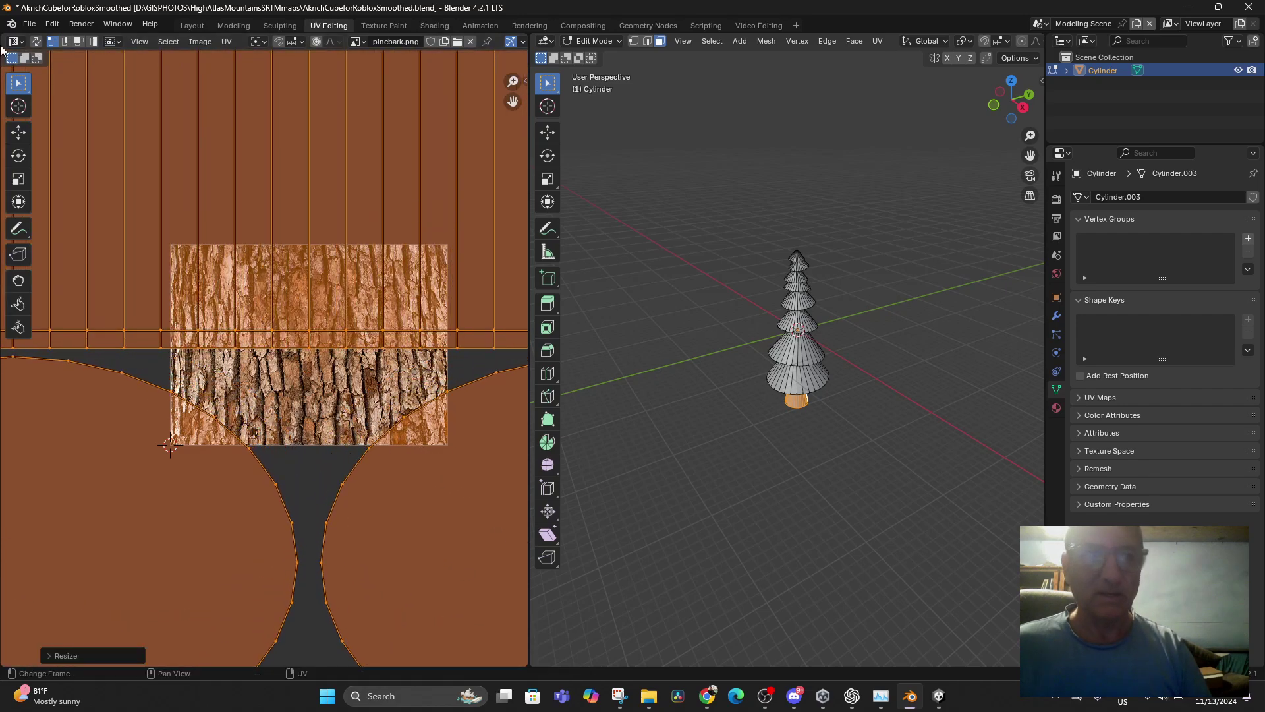
# - Inspect the trunk's bark texture on the tree in the Layout workspace, then return to the UV Editing workspace
pyautogui.click(192, 26)
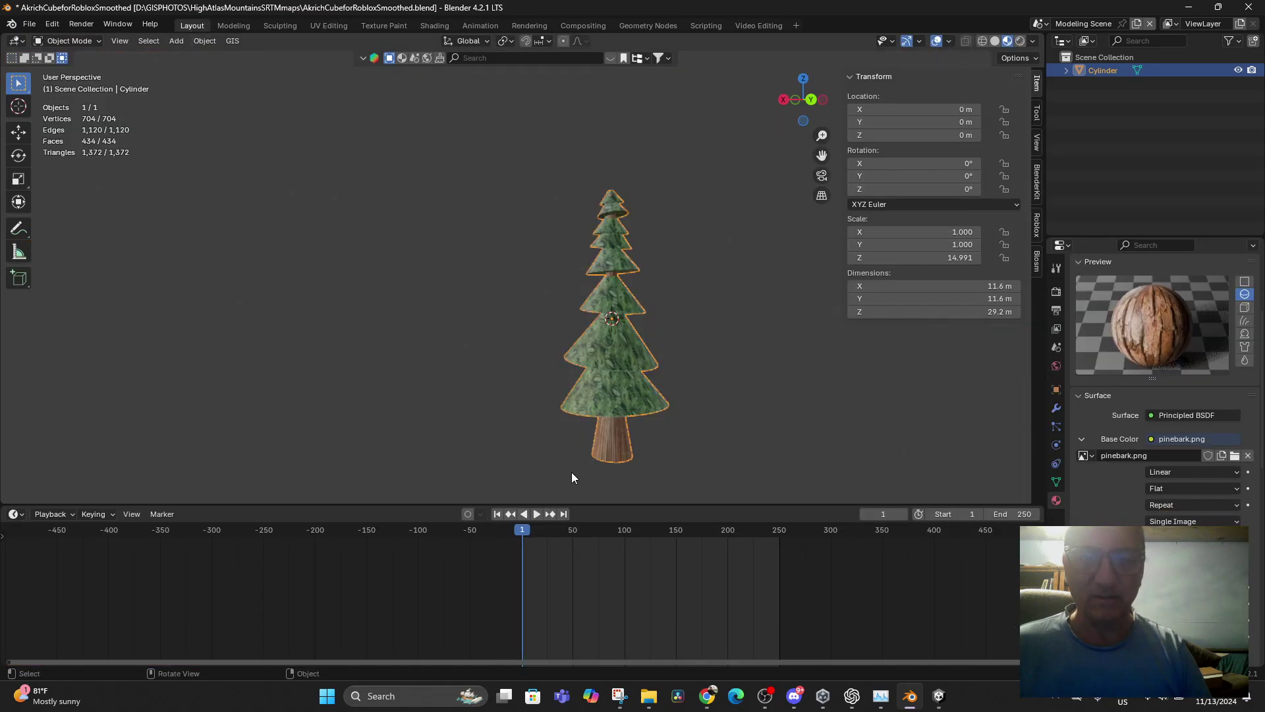
pyautogui.moveTo(571, 471); pyautogui.dragTo(613, 481, button='middle')
pyautogui.scroll(3, 645, 426)
pyautogui.scroll(-1, 650, 435)
pyautogui.scroll(-2, 622, 428)
pyautogui.moveTo(622, 428); pyautogui.dragTo(620, 437, button='middle')
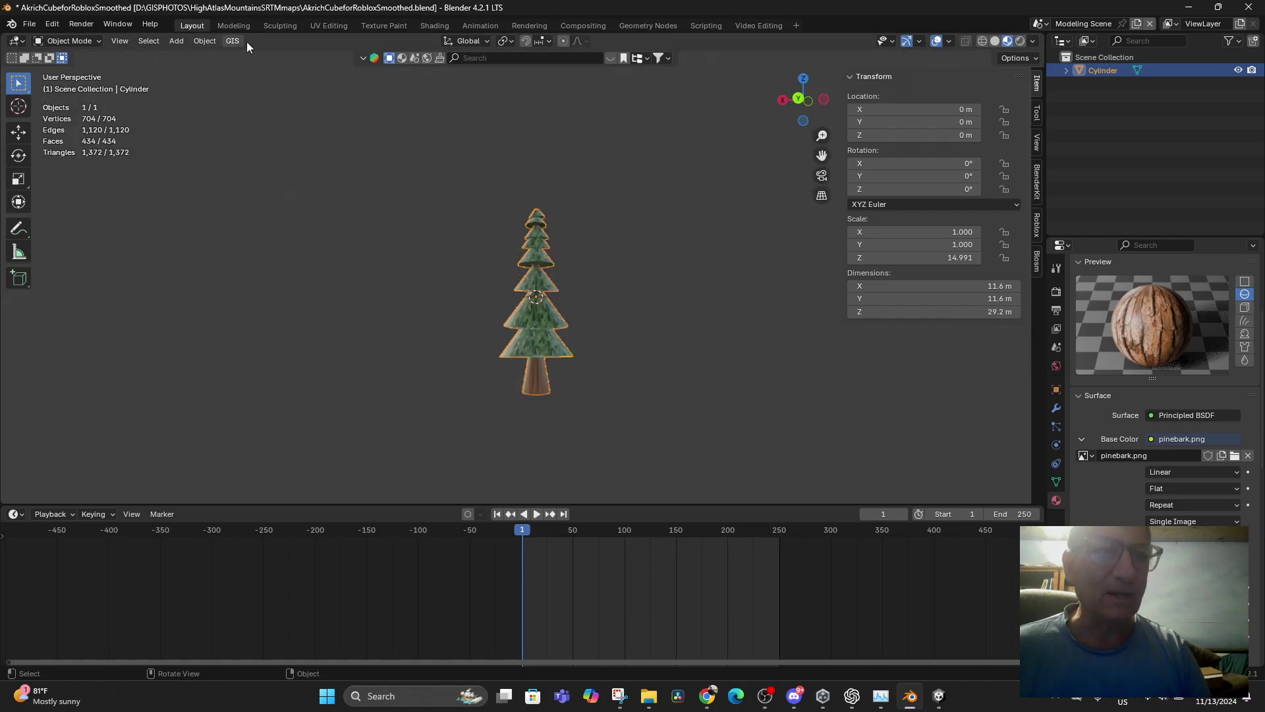
pyautogui.click(328, 25)
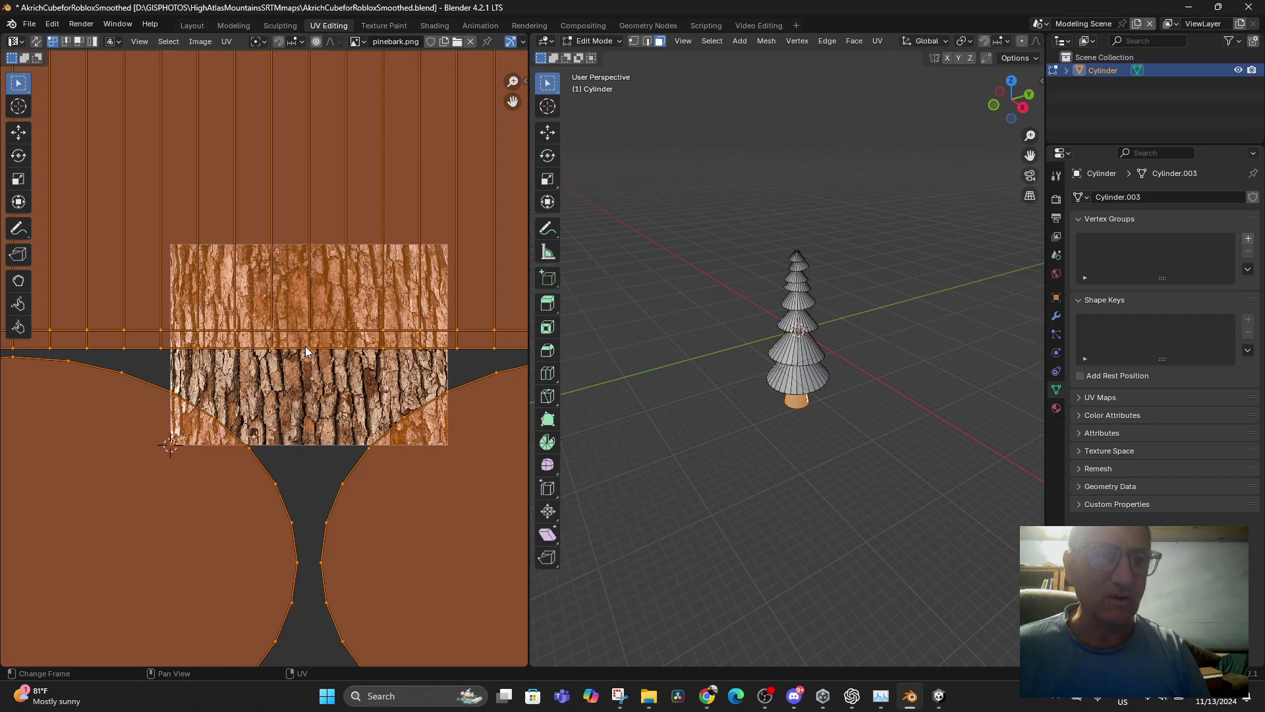
# - Rotate the trunk's UV islands about a quarter turn over the pinebark.png image and check the bark on the tree in the Layout workspace
pyautogui.press('r')
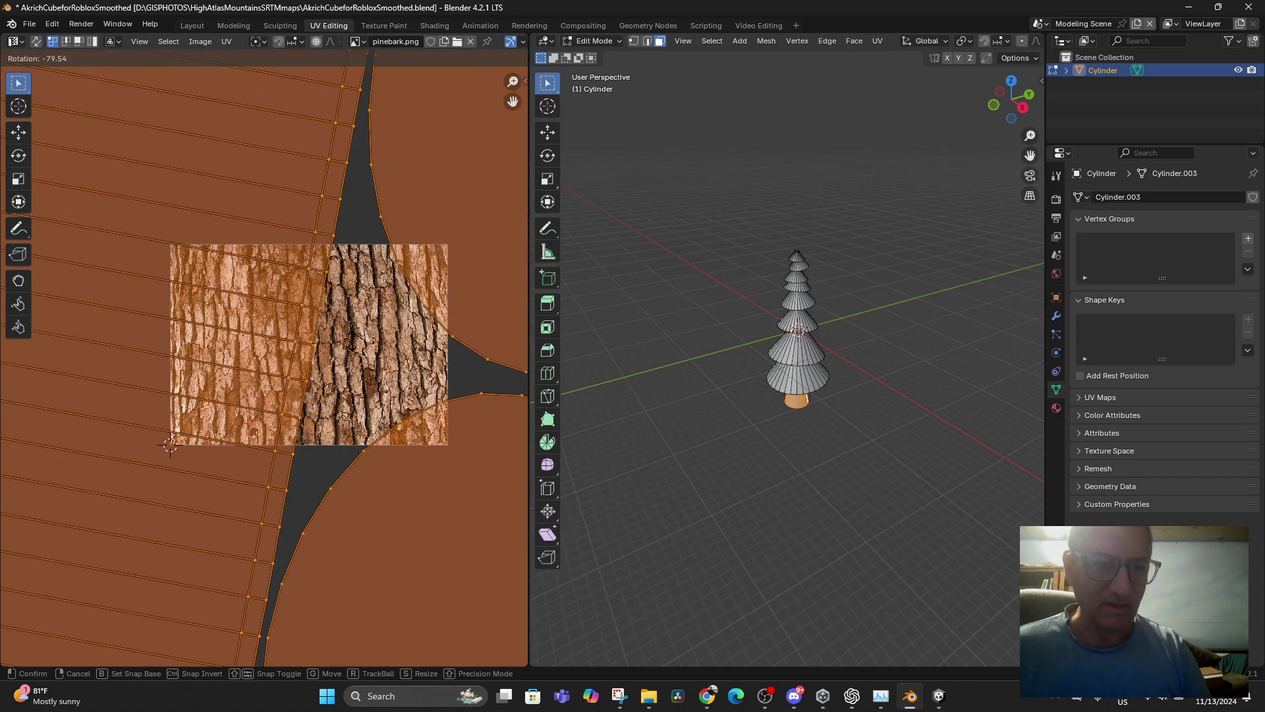
pyautogui.click(354, 338)
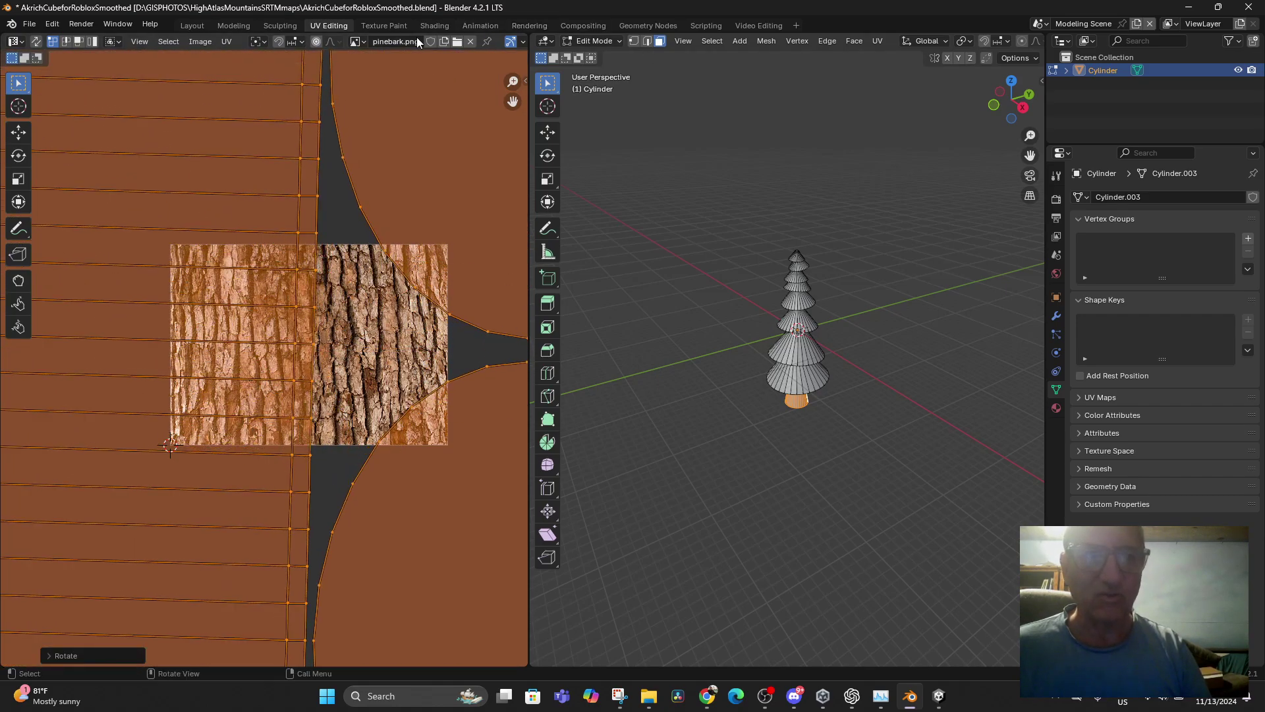
pyautogui.click(192, 26)
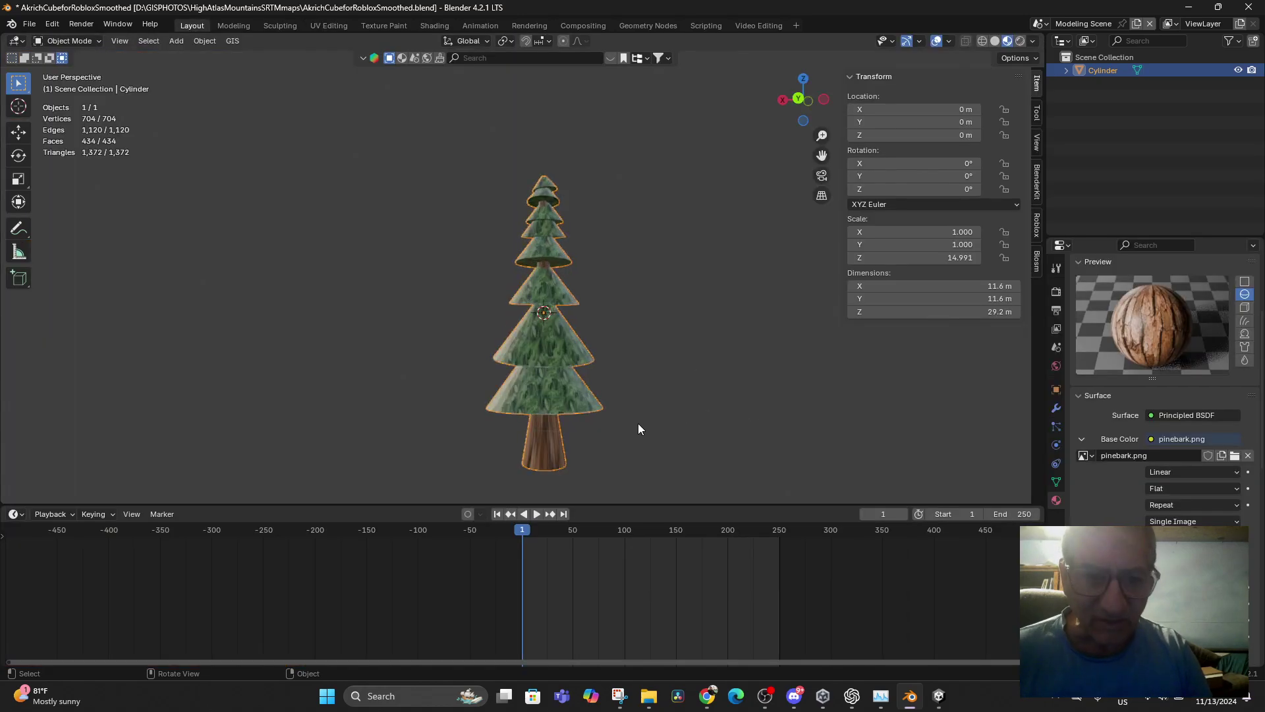
pyautogui.keyDown('shift'); pyautogui.moveTo(638, 423); pyautogui.dragTo(663, 367, button='middle'); pyautogui.keyUp('shift')
pyautogui.scroll(3, 665, 368)
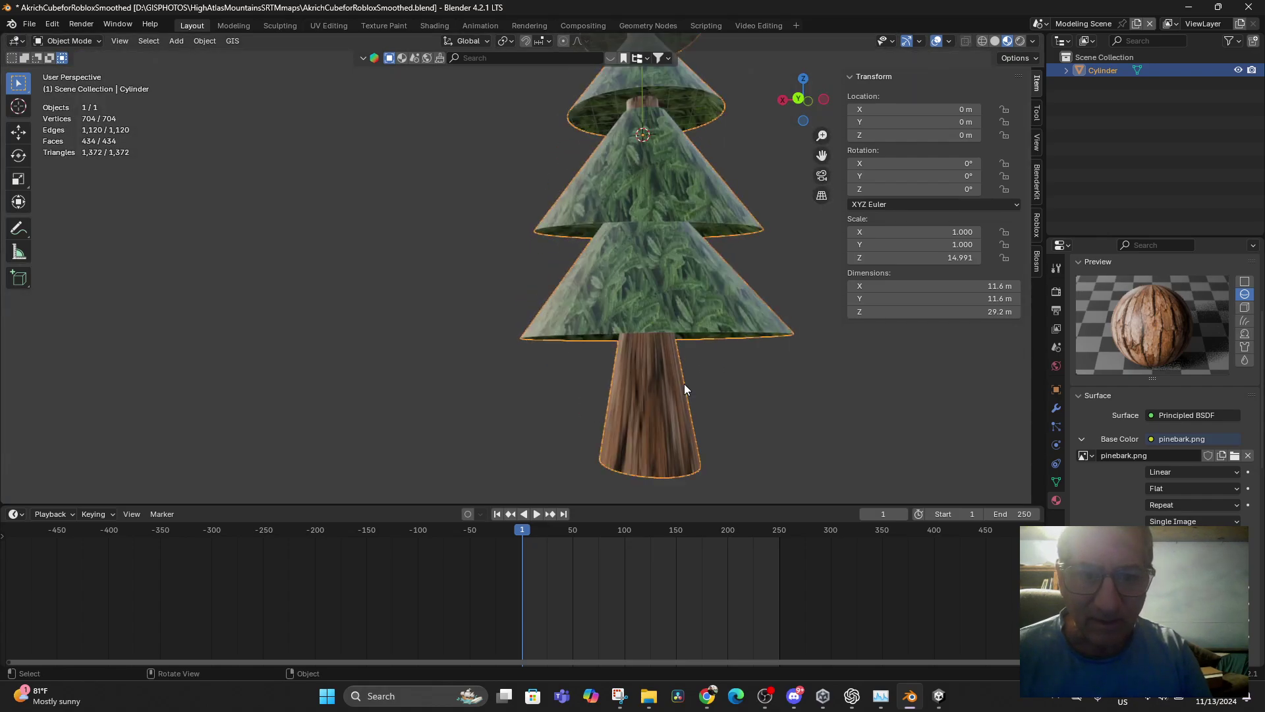
pyautogui.scroll(-2, 689, 384)
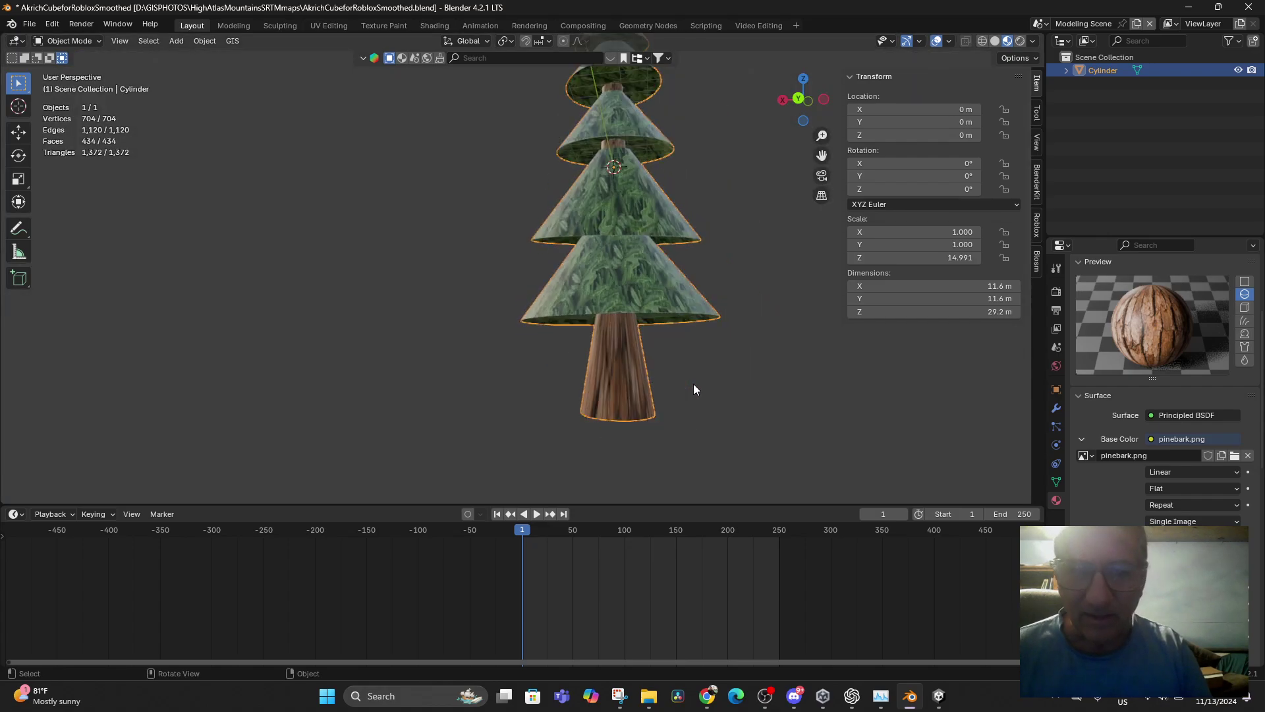
# - Try the Closest, Smart and Cubic interpolation modes on the trunk's pinebark.png texture and restore Linear
pyautogui.click(1190, 473)
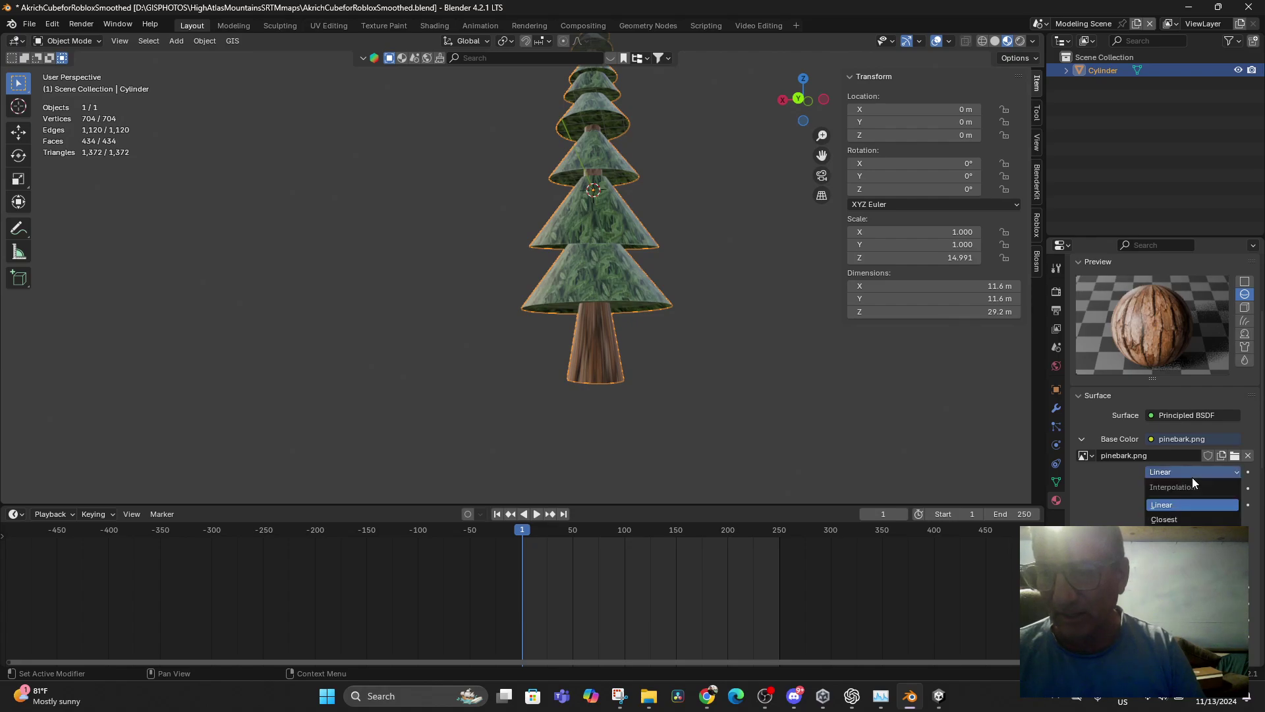
pyautogui.click(1181, 520)
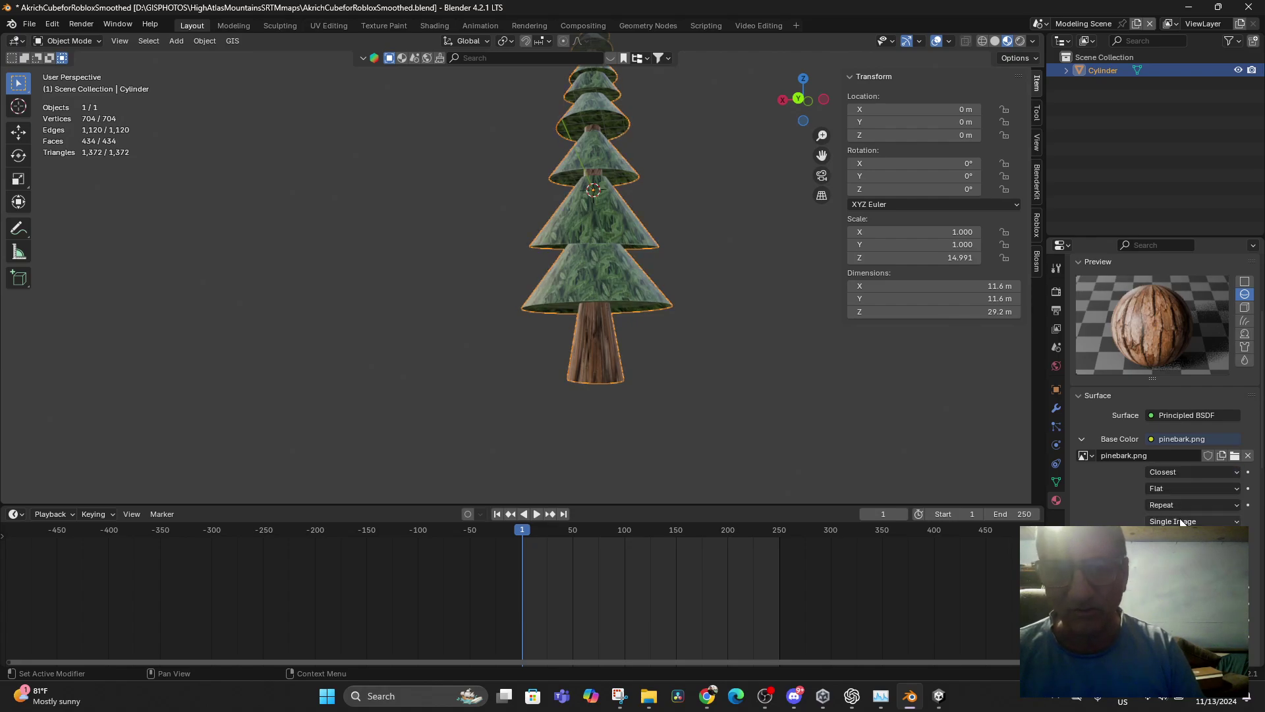
pyautogui.click(1197, 473)
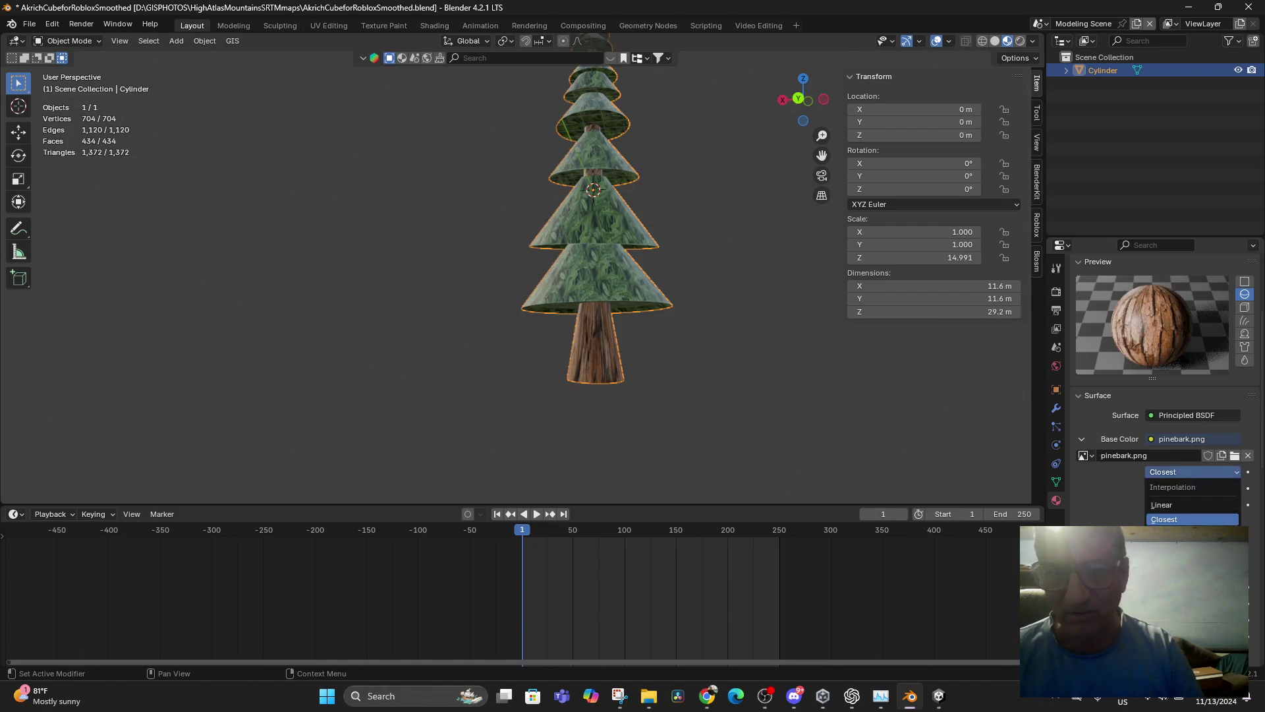
pyautogui.click(1180, 548)
pyautogui.click(1176, 467)
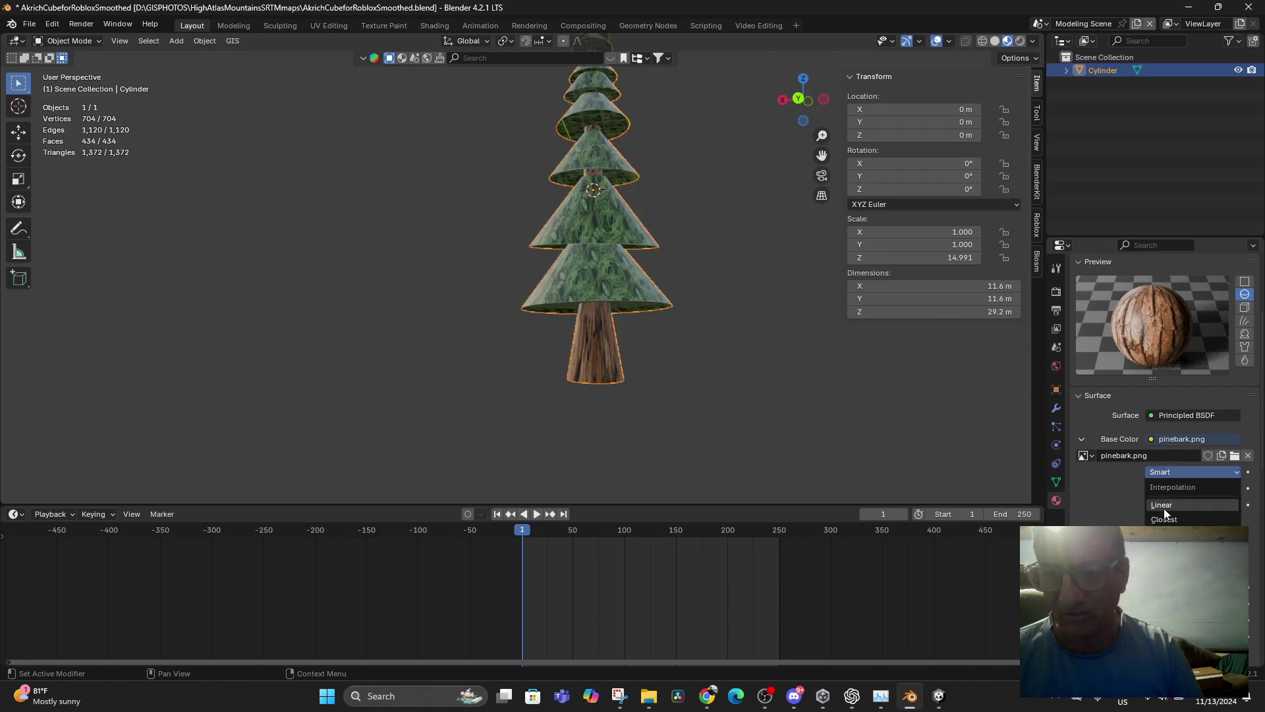
pyautogui.click(1165, 520)
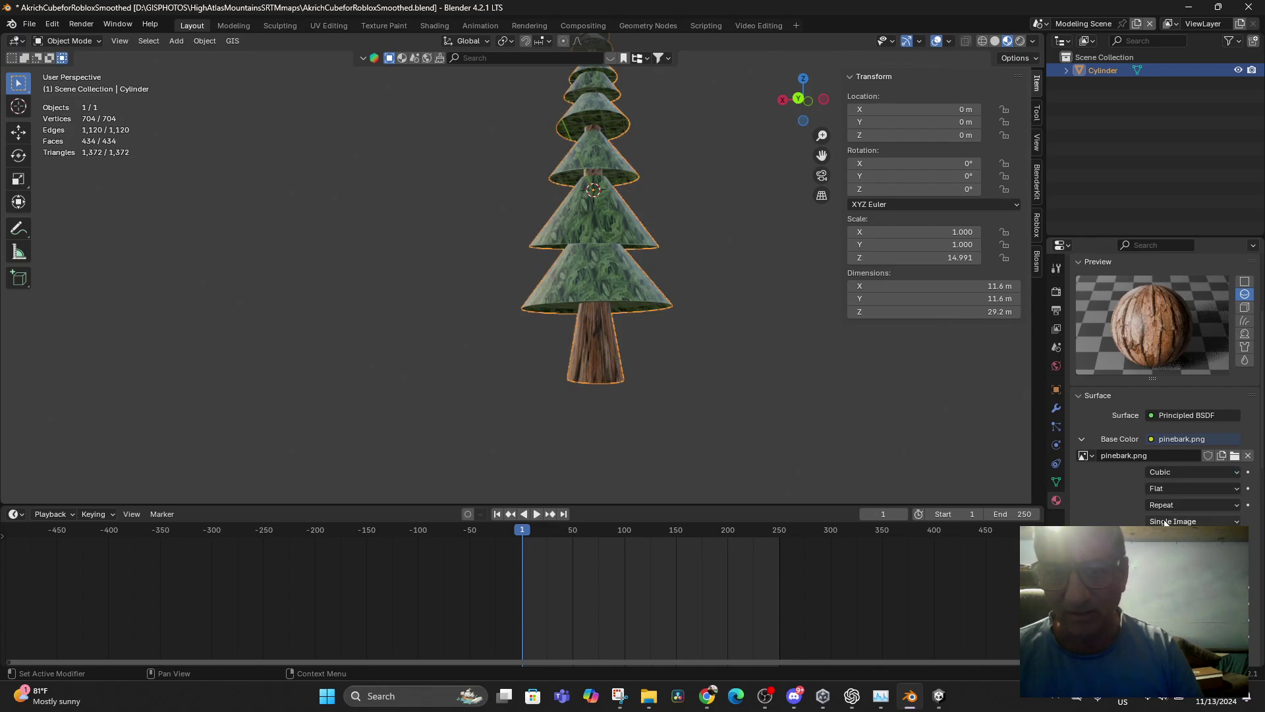
pyautogui.click(1177, 474)
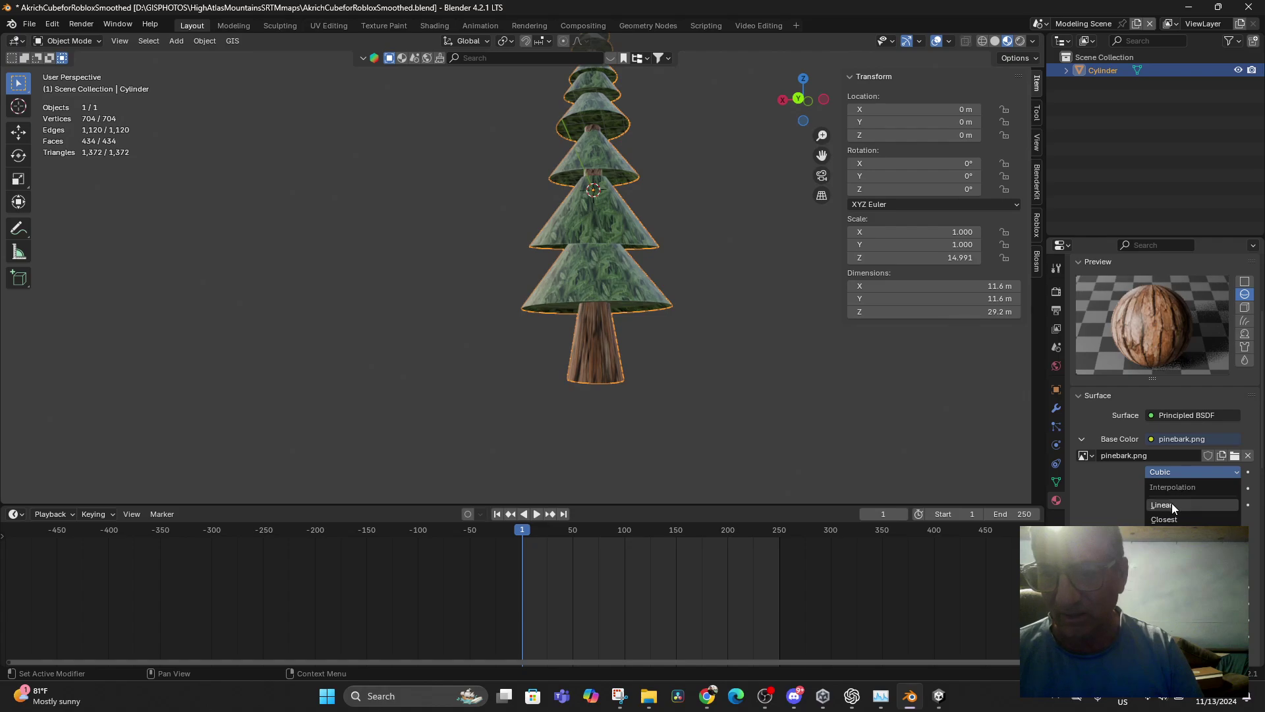
pyautogui.click(1172, 504)
# - Try the Box, Sphere and Tube projections on the trunk's bark texture and return it to Flat
pyautogui.click(1187, 488)
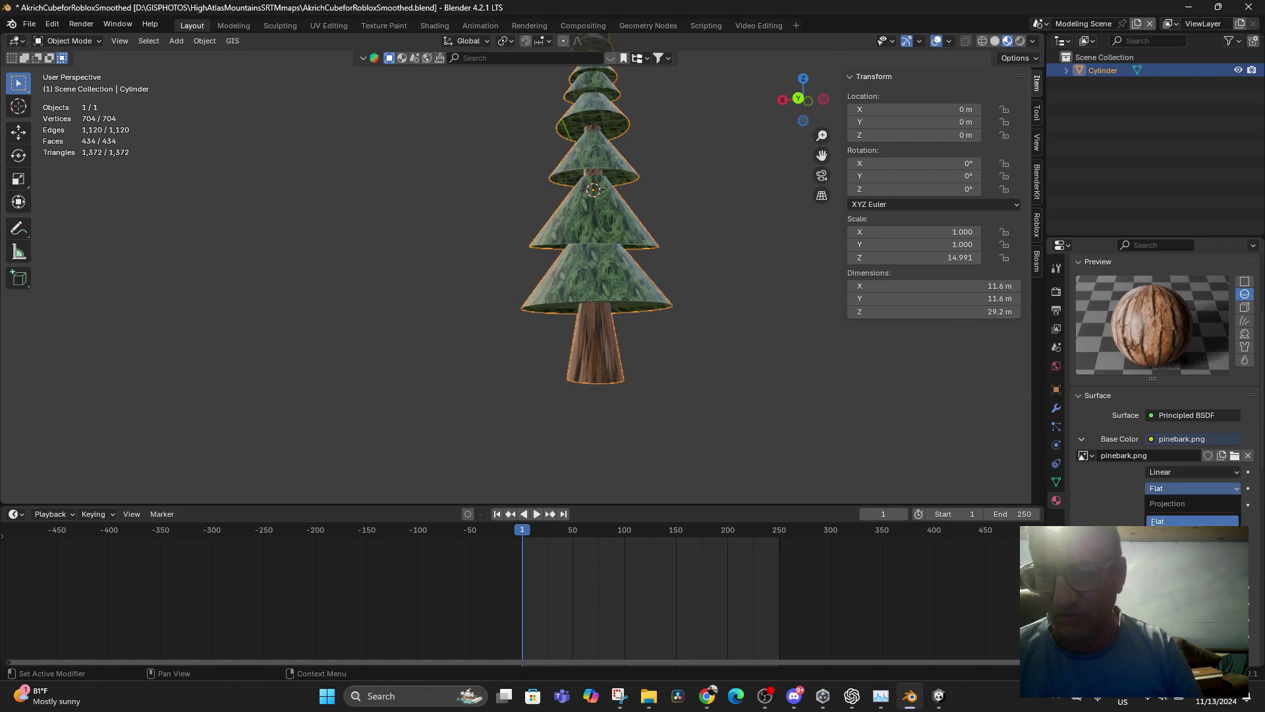
pyautogui.click(1179, 537)
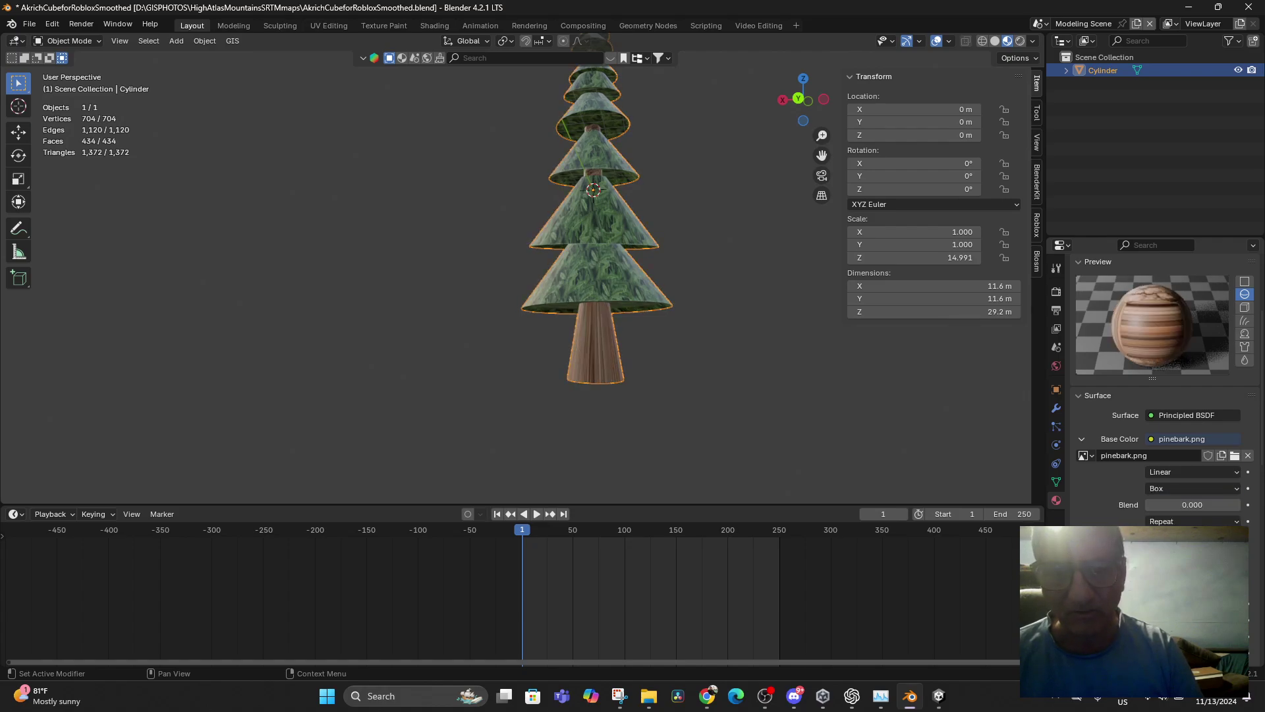
pyautogui.click(1185, 524)
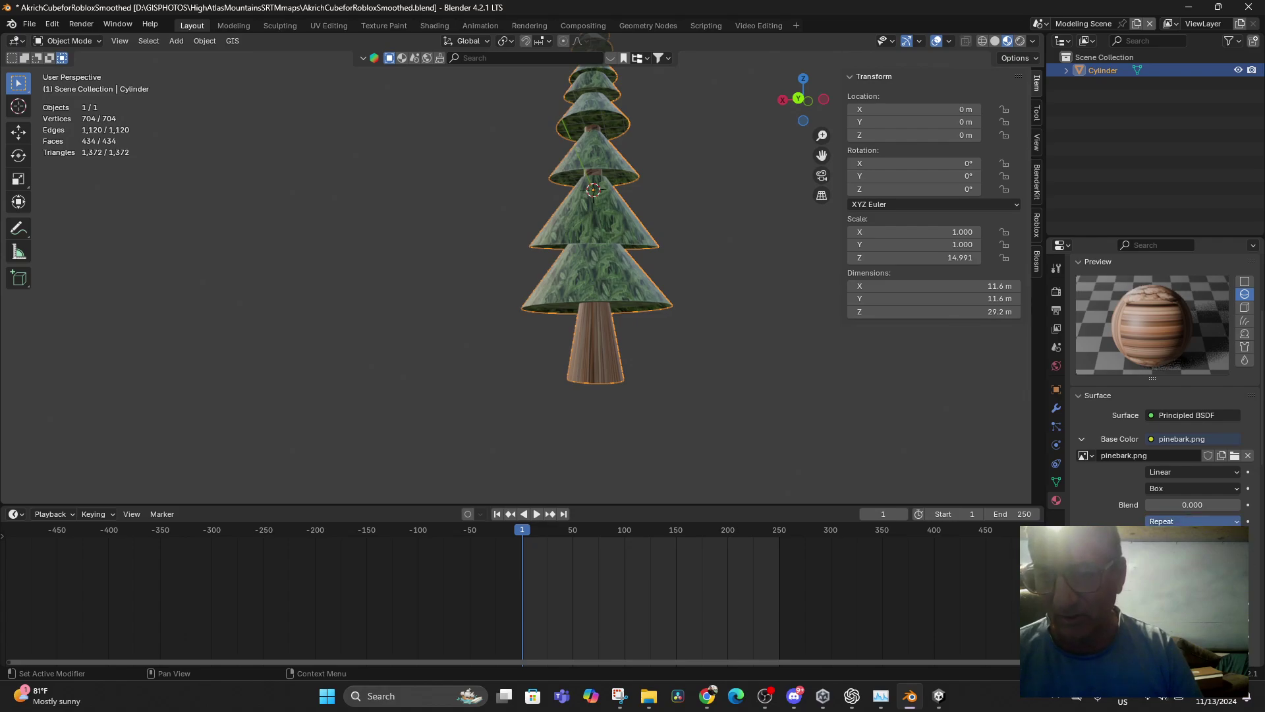
pyautogui.click(1171, 488)
pyautogui.click(1165, 505)
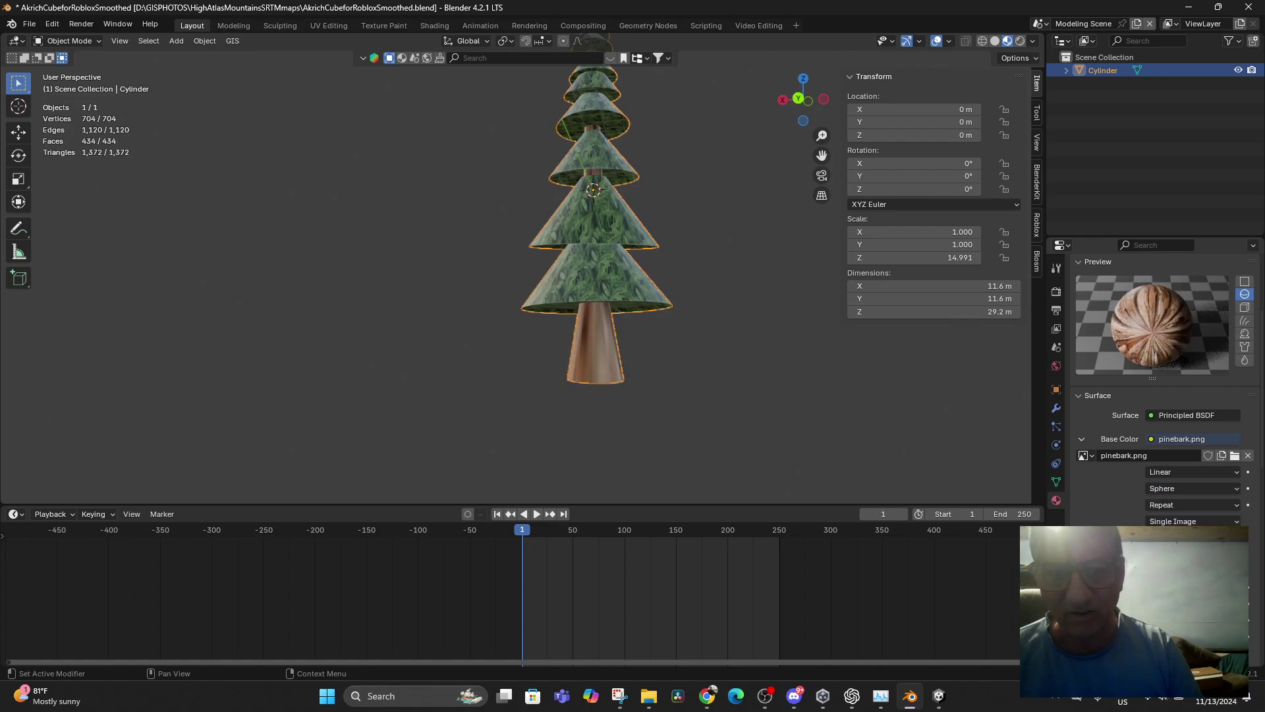
pyautogui.click(1185, 490)
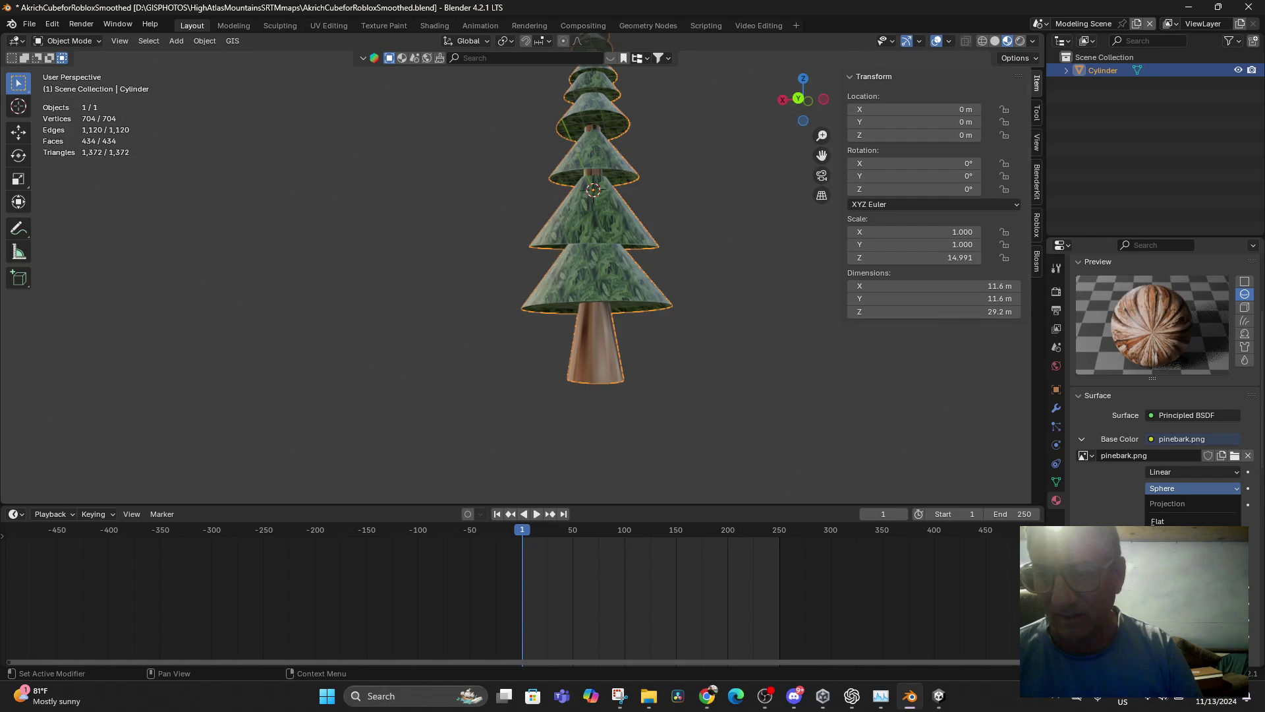
pyautogui.click(1185, 505)
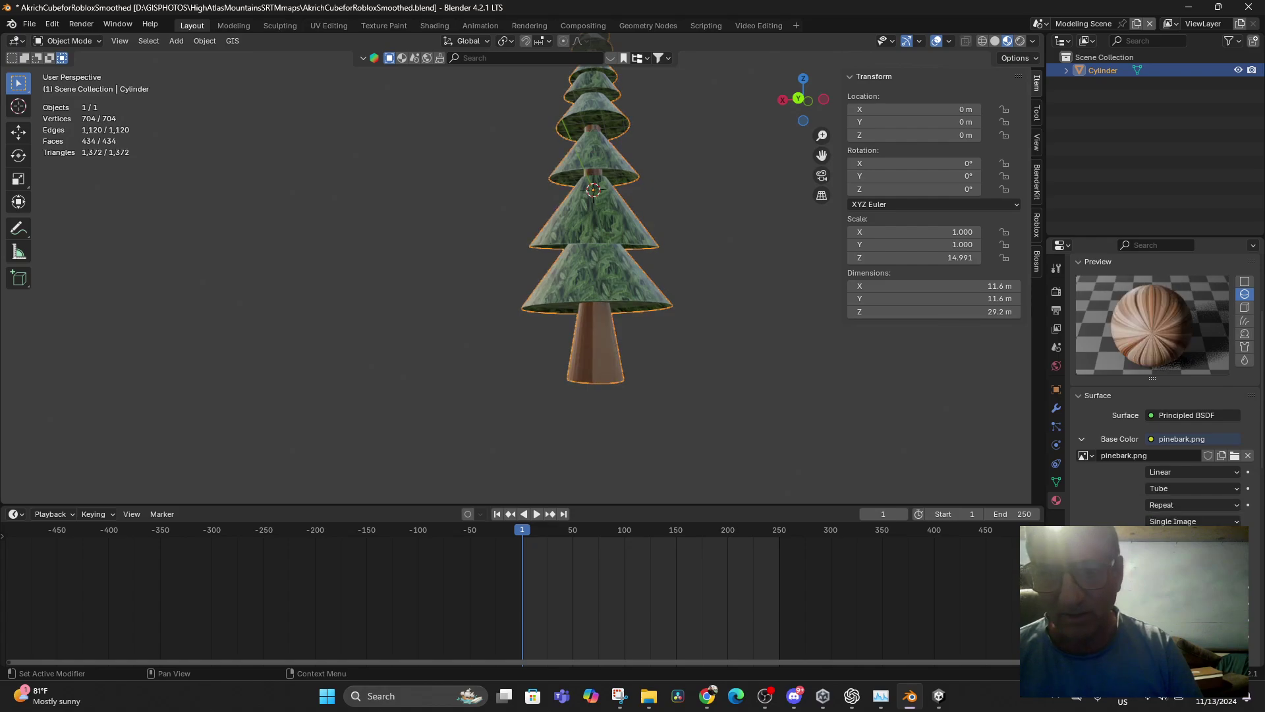
pyautogui.click(1177, 489)
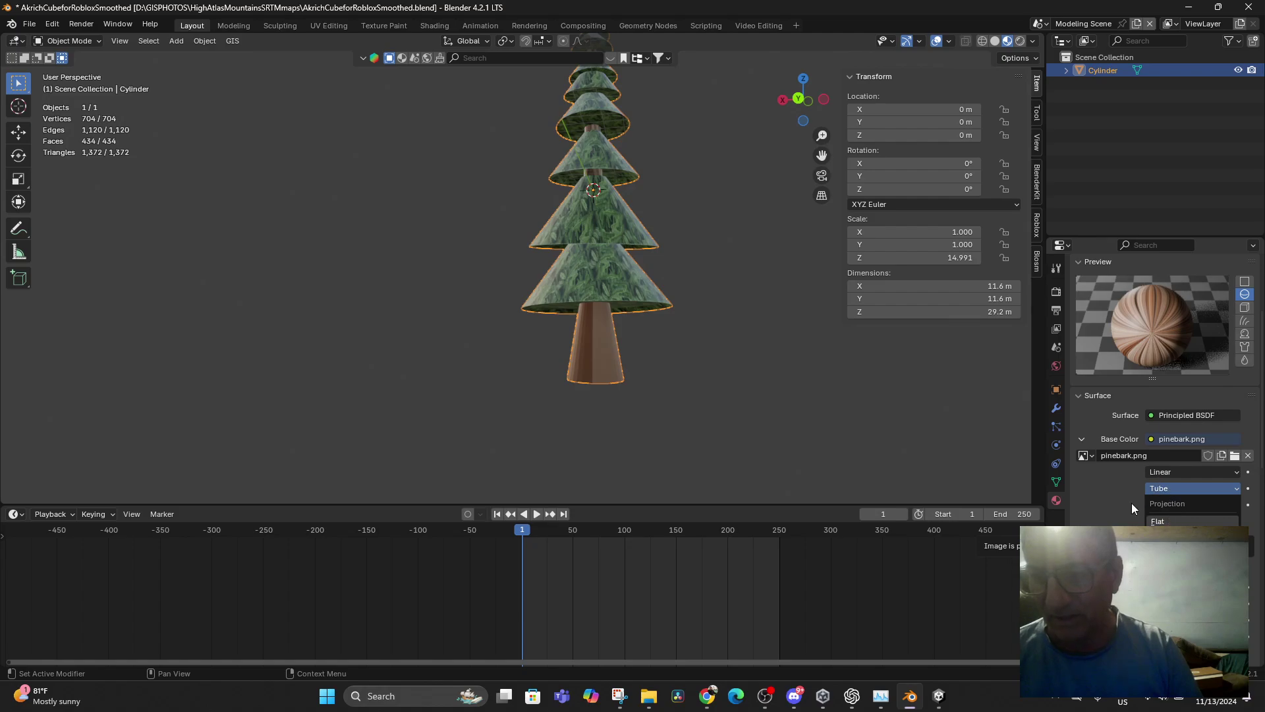
pyautogui.click(1167, 492)
pyautogui.click(1165, 489)
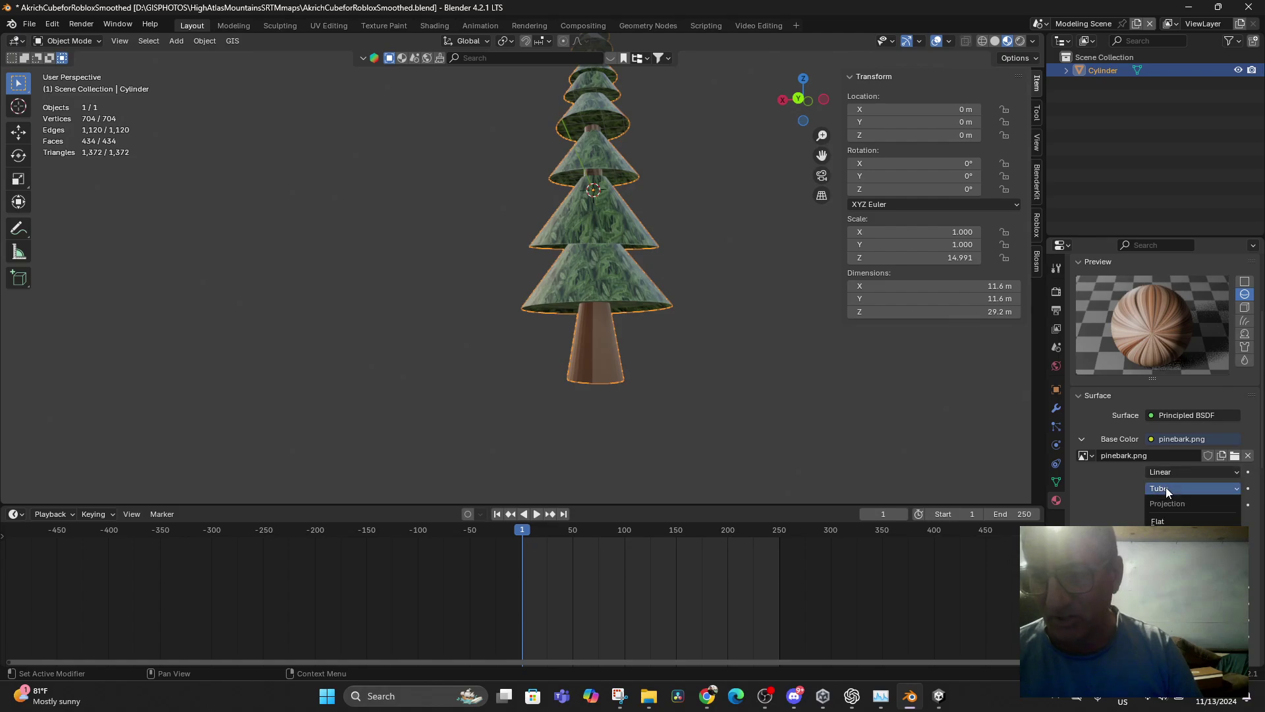
pyautogui.click(1168, 520)
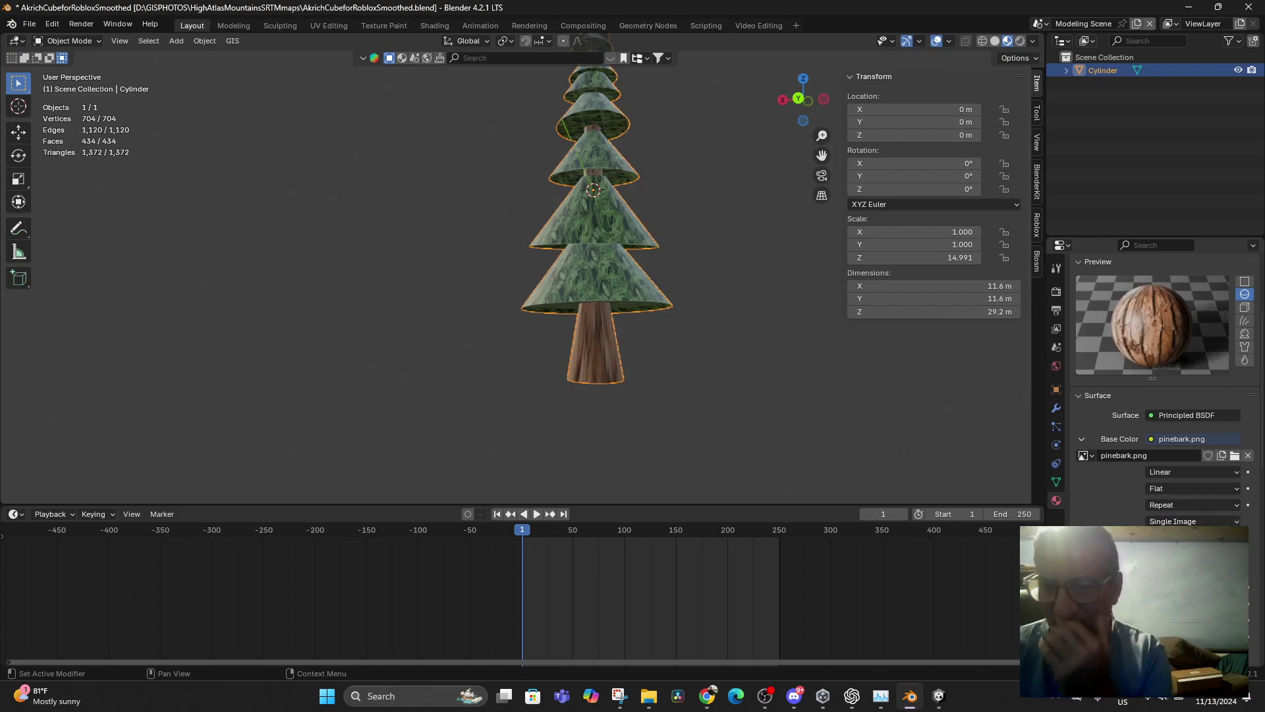
# - Try the Extend, Clip and Mirror extension modes on the bark texture and return it to Repeat
pyautogui.click(1228, 506)
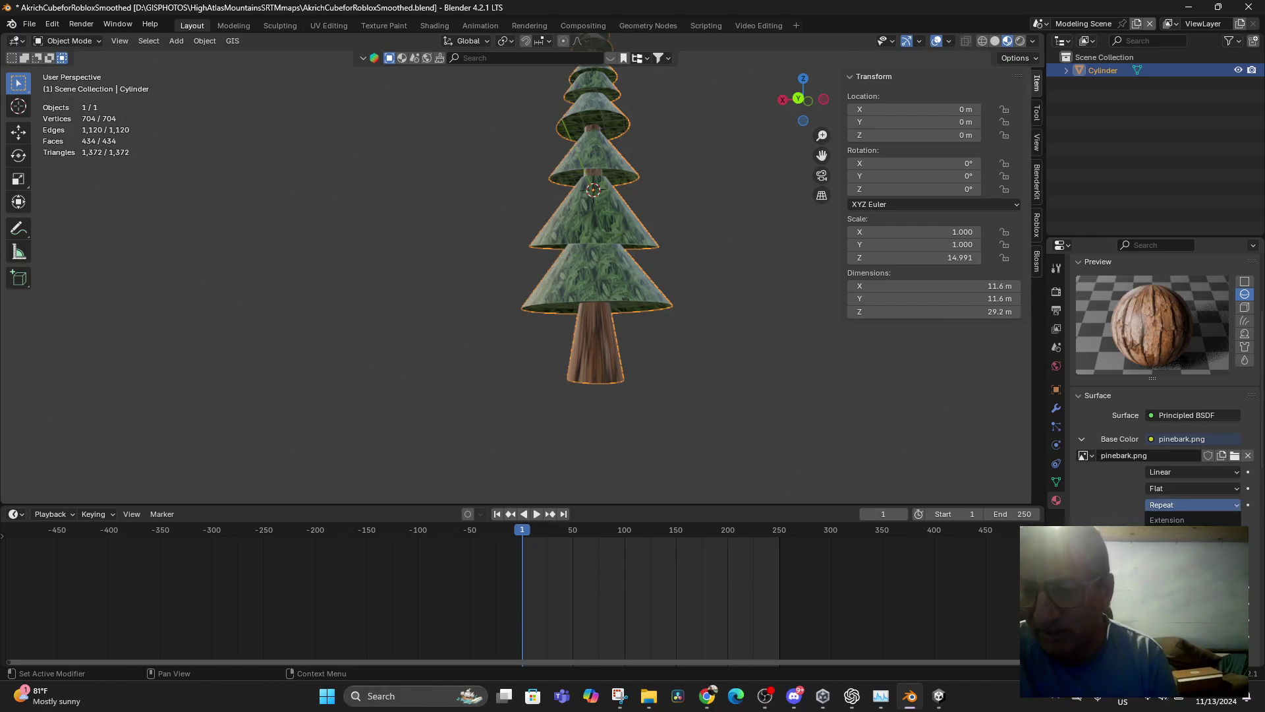
pyautogui.click(1180, 550)
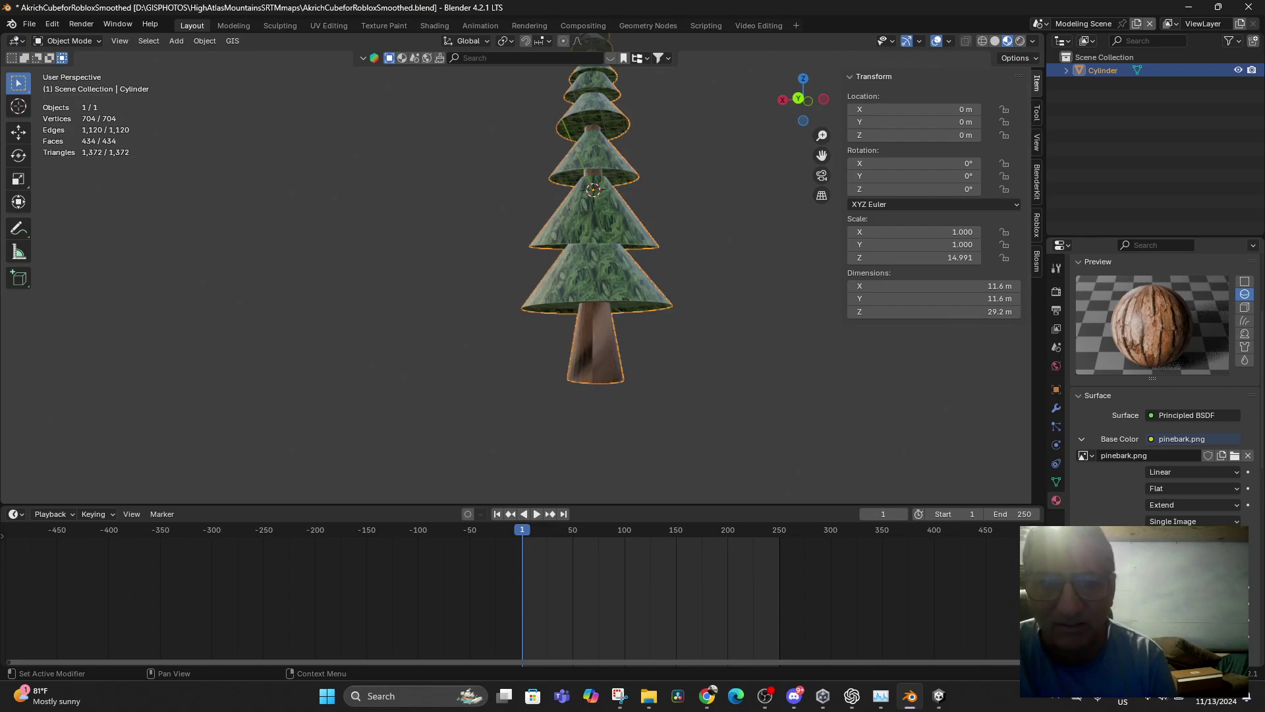
pyautogui.click(1233, 505)
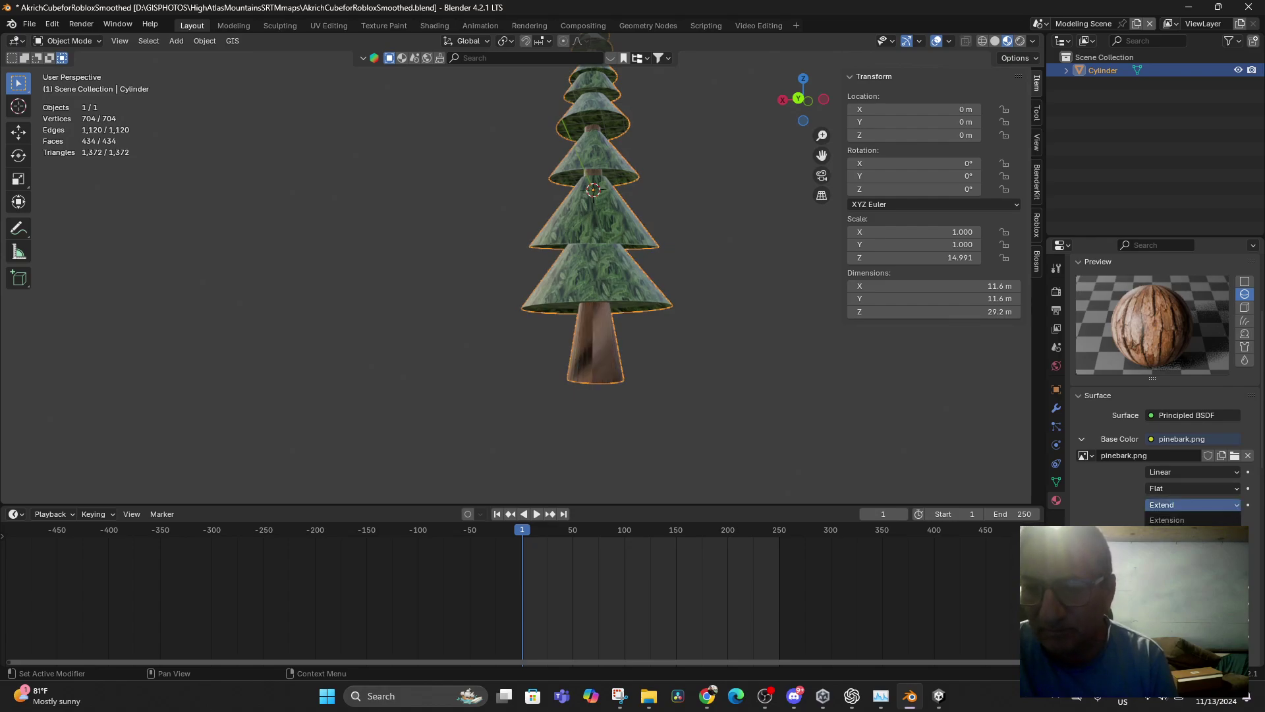
pyautogui.click(1180, 566)
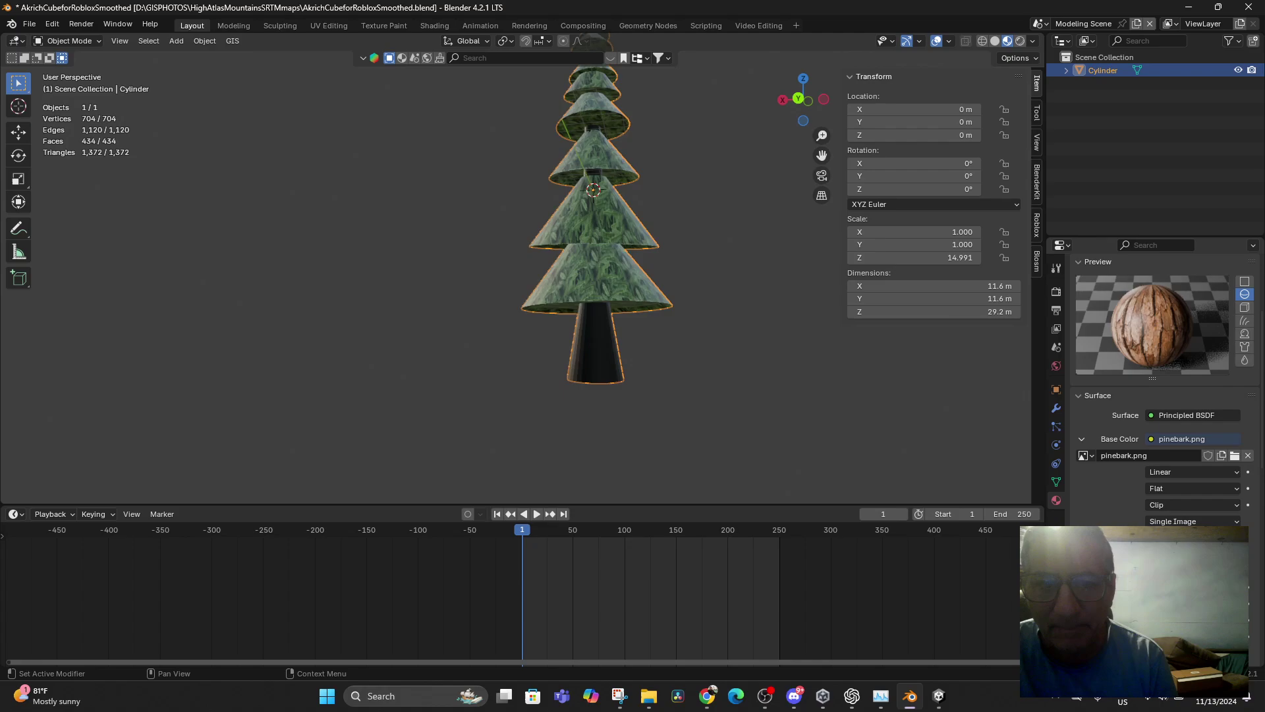
pyautogui.click(1231, 506)
pyautogui.click(1180, 581)
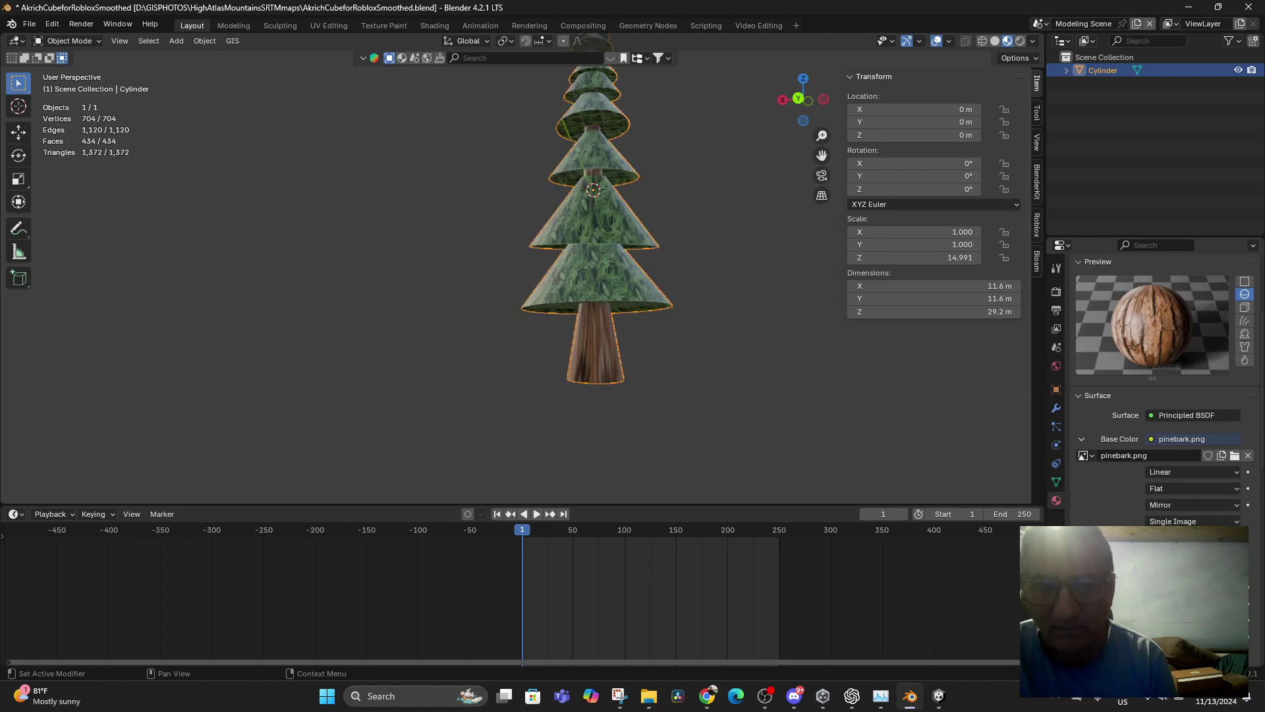
pyautogui.click(1196, 505)
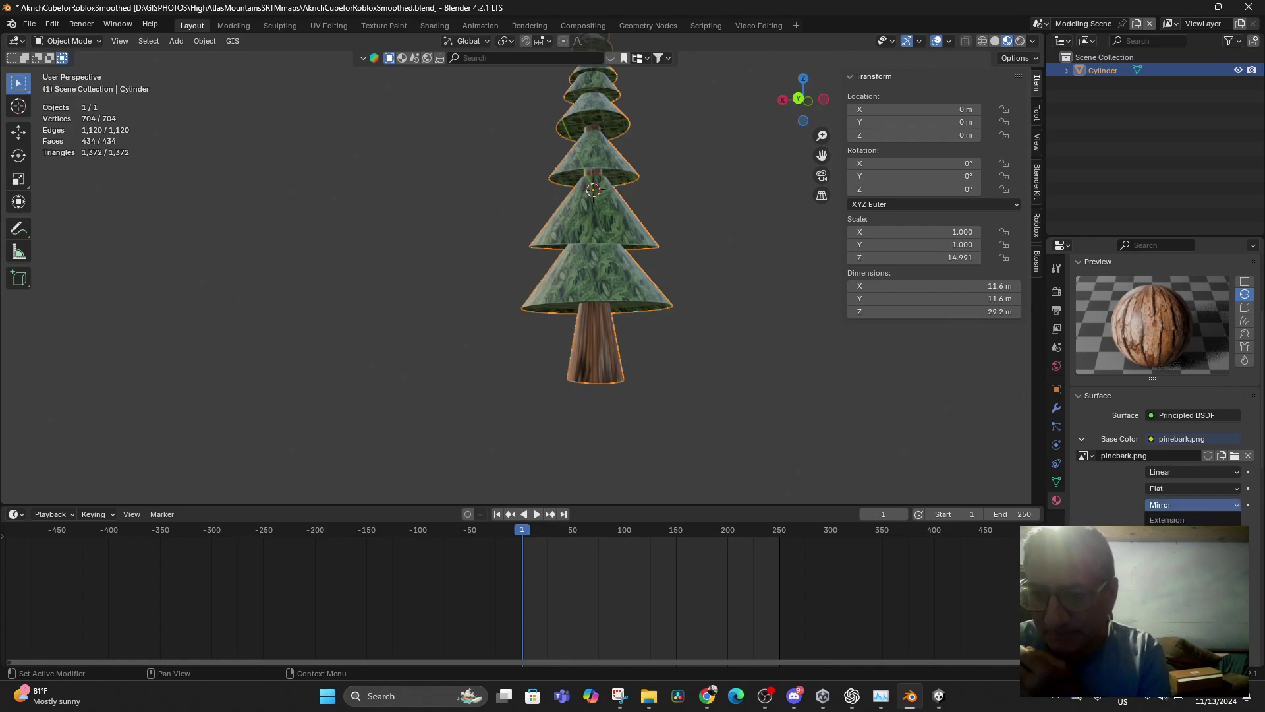
pyautogui.click(1180, 537)
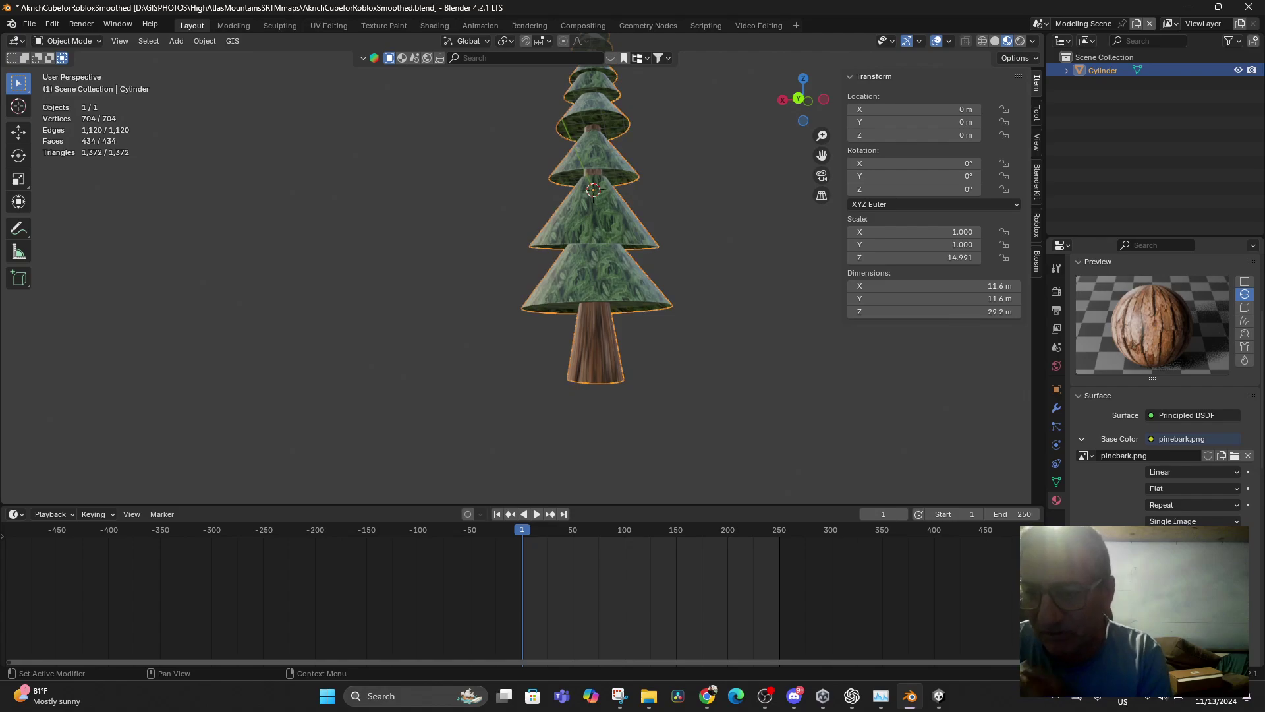
pyautogui.scroll(-6, 1159, 396)
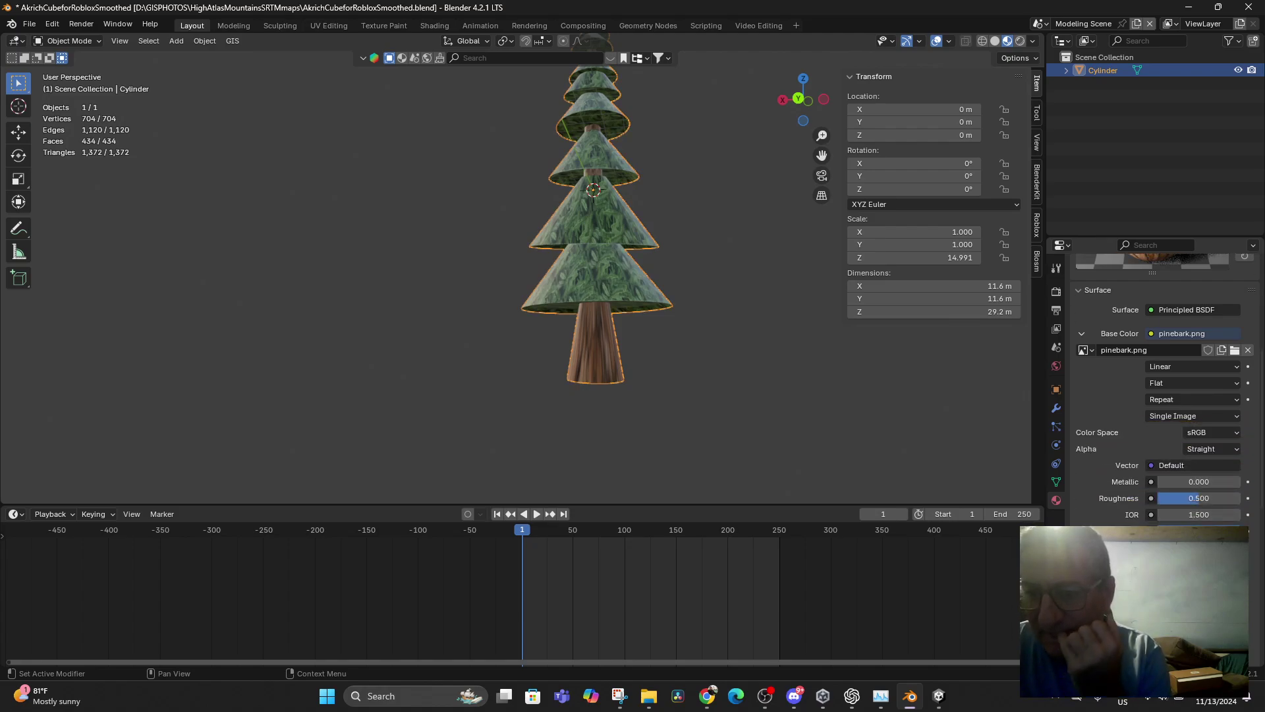
pyautogui.scroll(-5, 1159, 383)
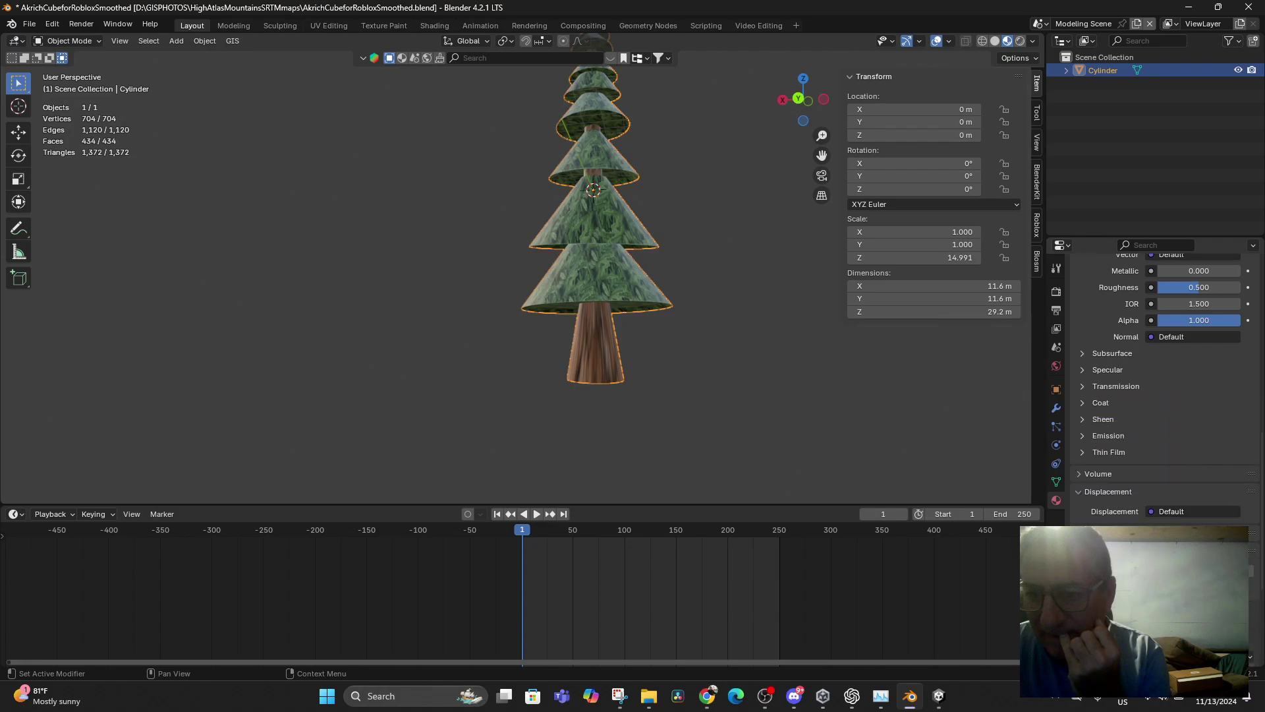
pyautogui.scroll(-7, 1160, 382)
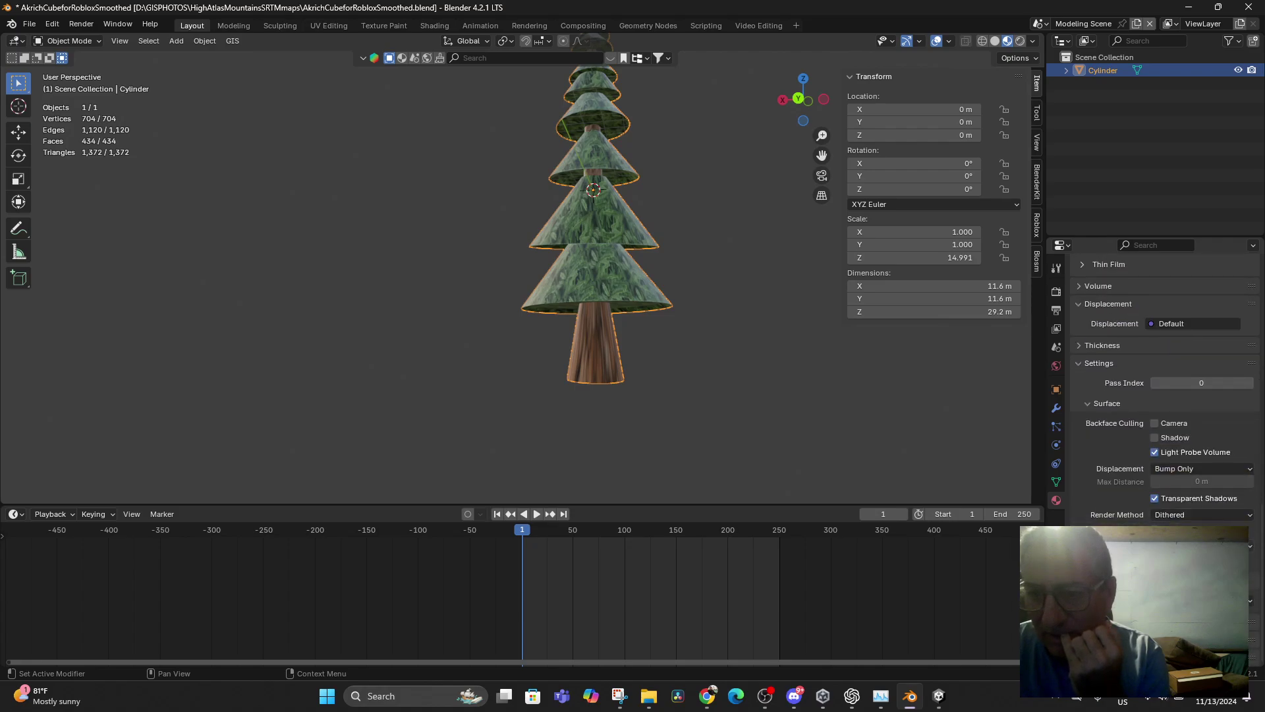
# - Scale the trunk's UV islands down to slightly taller than the bark image in UV Editing and check the trunk in the Layout workspace
pyautogui.scroll(2, 629, 368)
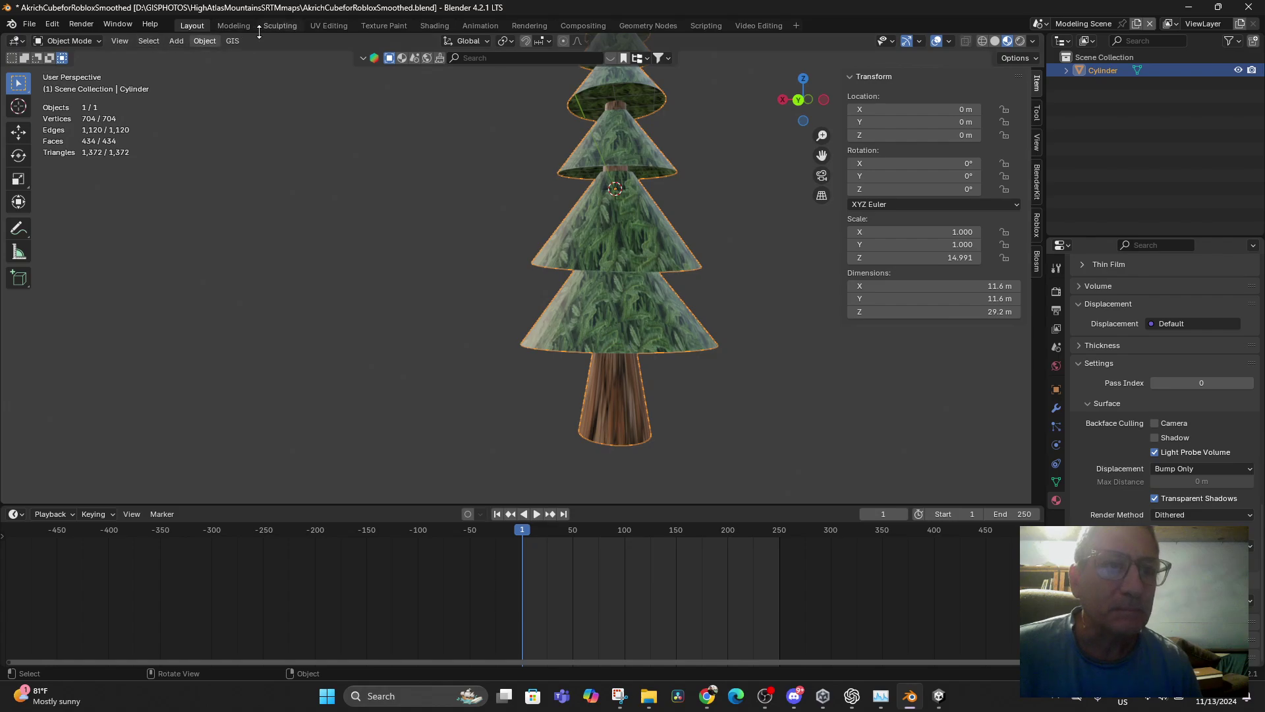
pyautogui.click(326, 25)
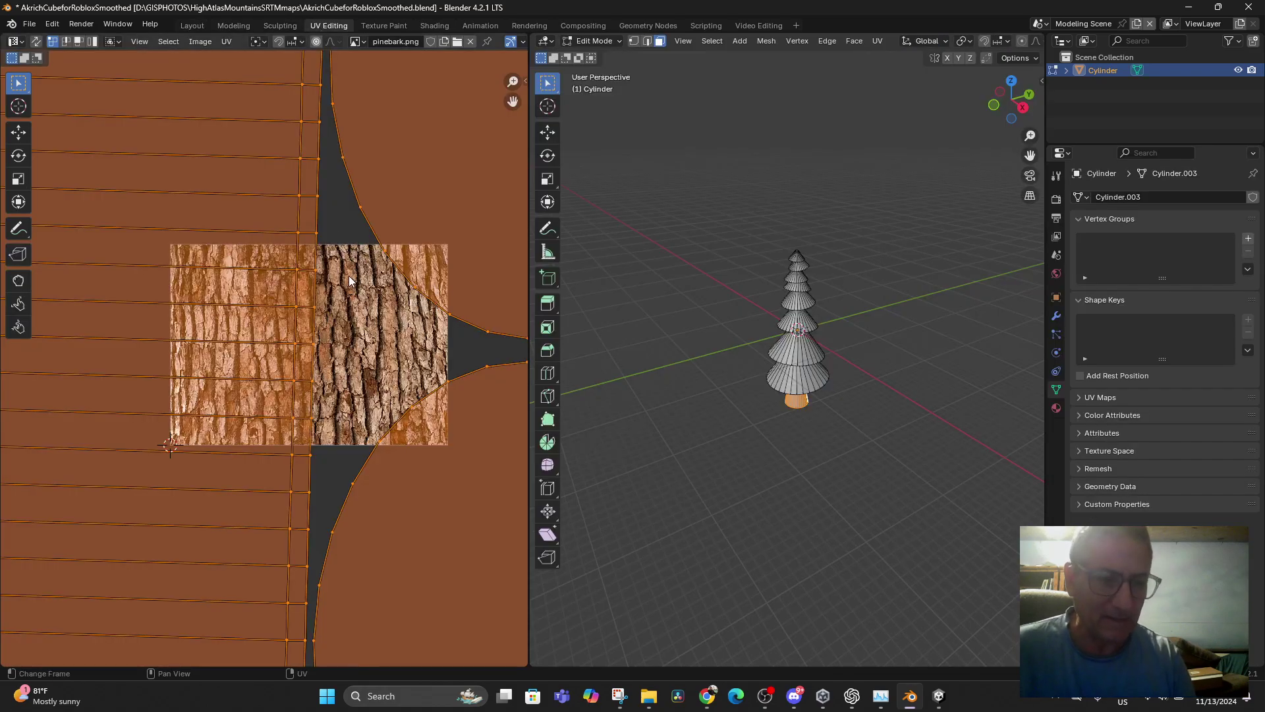
pyautogui.press('s')
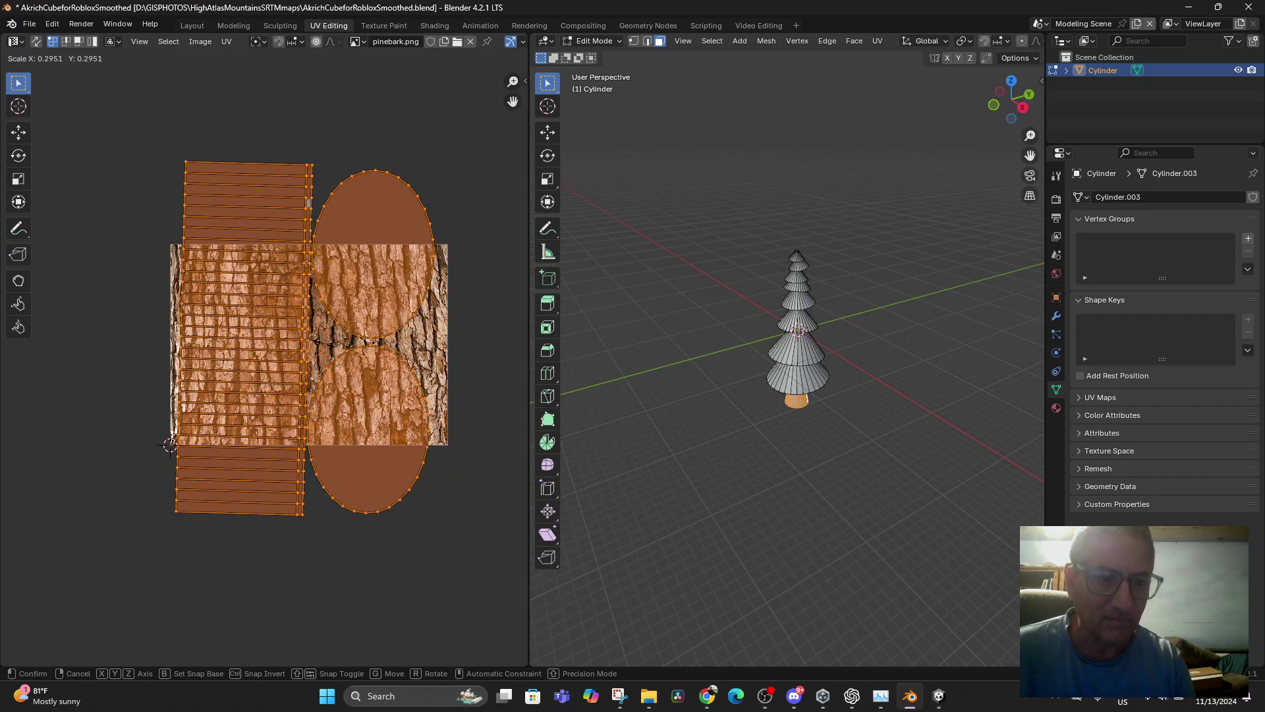
pyautogui.click(323, 348)
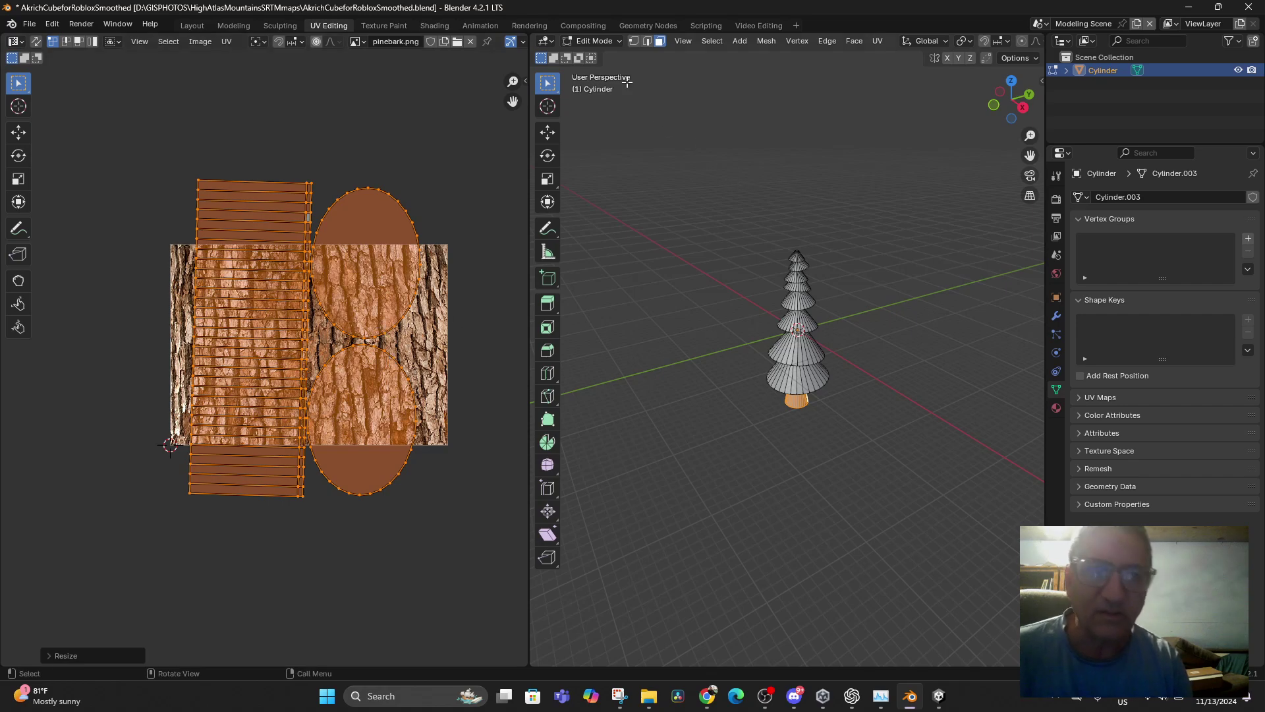
pyautogui.click(191, 25)
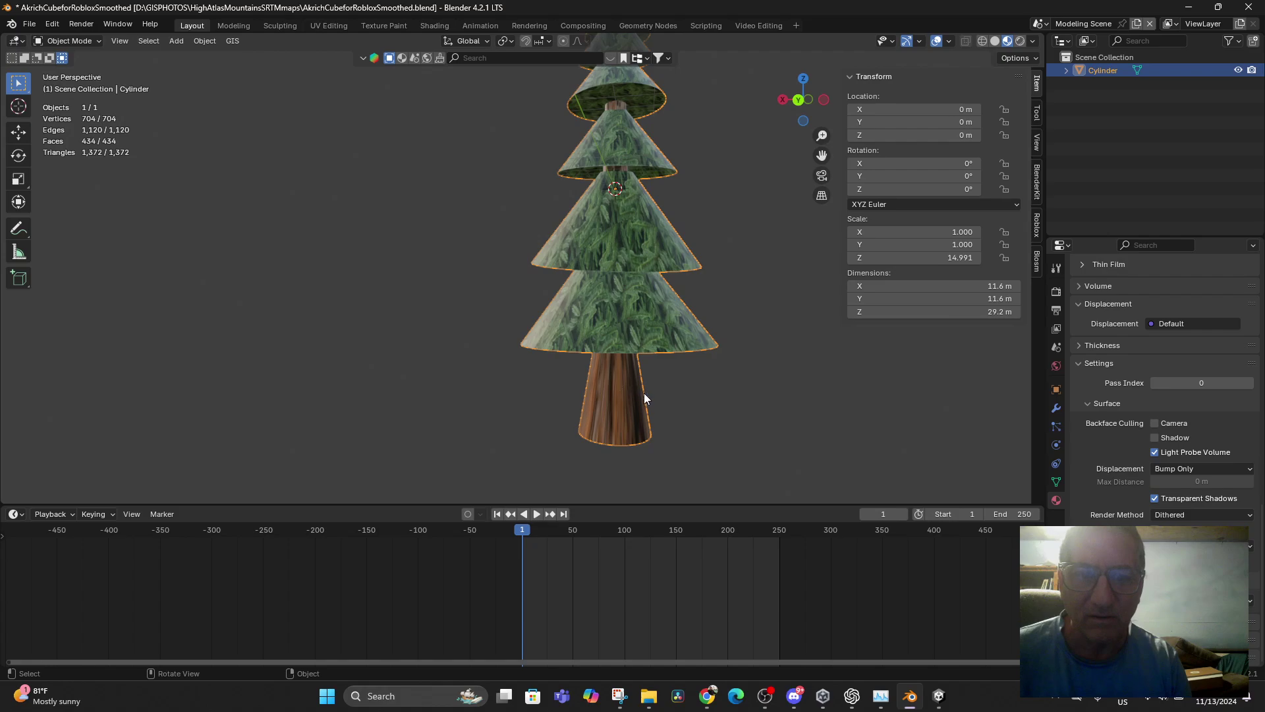
# - Save the blend file and copy the textured pine tree
pyautogui.scroll(2, 673, 410)
pyautogui.scroll(-4, 674, 408)
pyautogui.moveTo(667, 417)
pyautogui.mouseDown(button='middle')
pyautogui.moveTo(678, 452)
pyautogui.moveTo(659, 408)
pyautogui.mouseUp(button='middle')
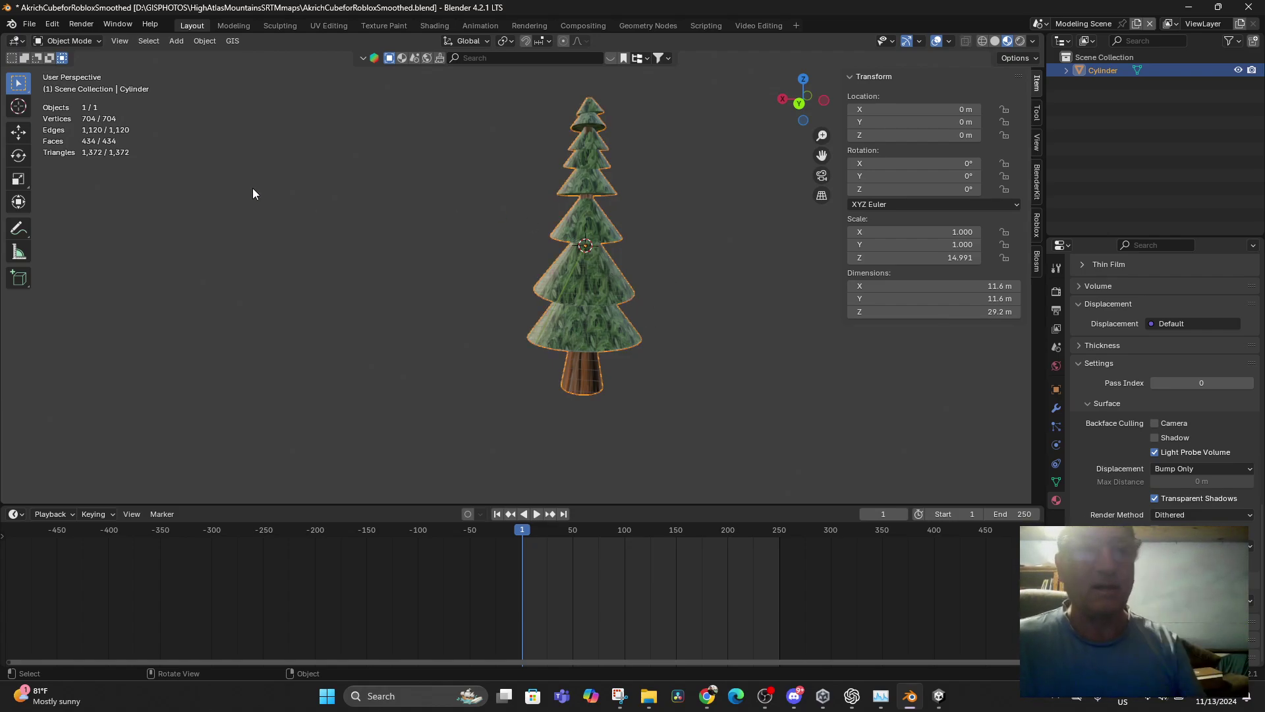
pyautogui.click(30, 25)
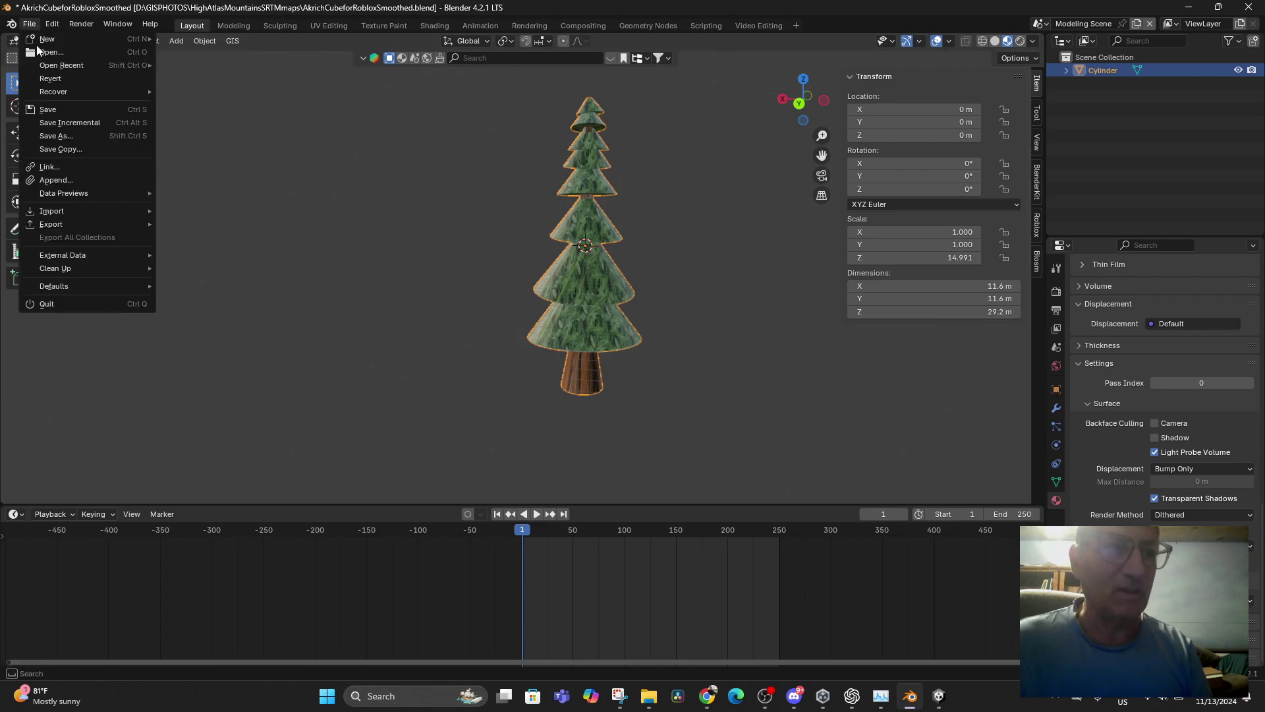
pyautogui.click(60, 107)
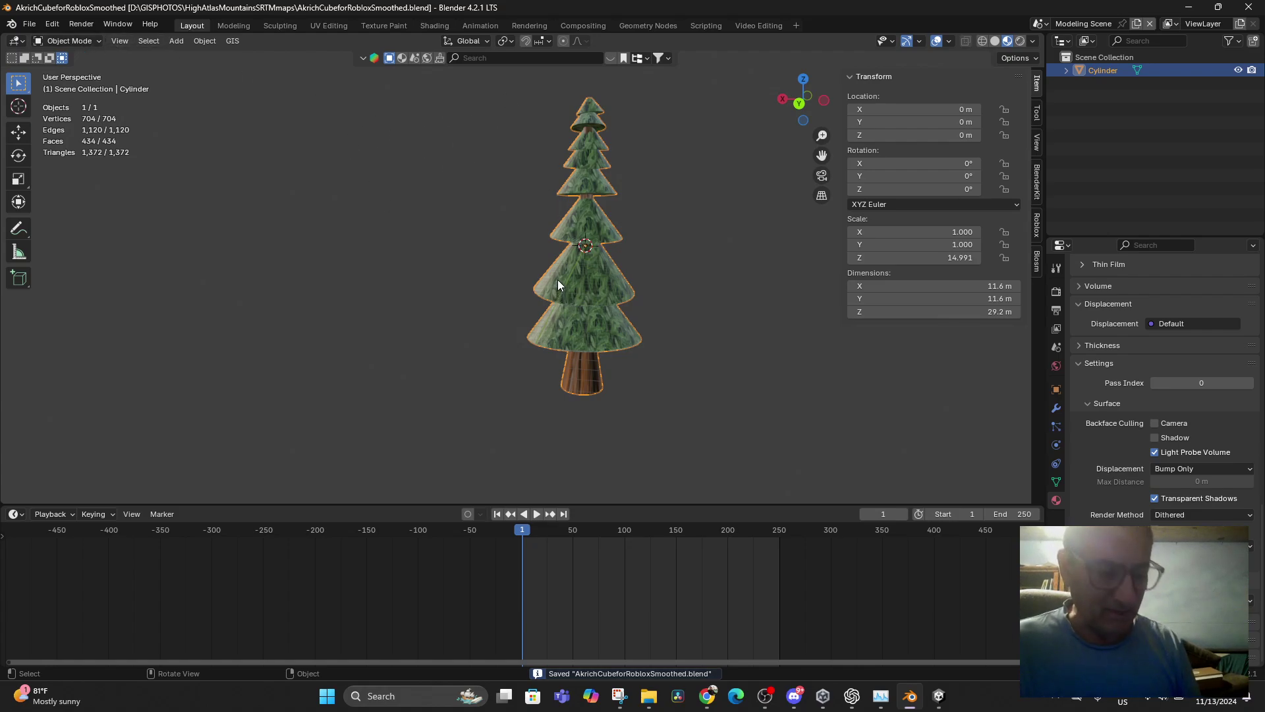
pyautogui.hotkey('ctrl', 'c')
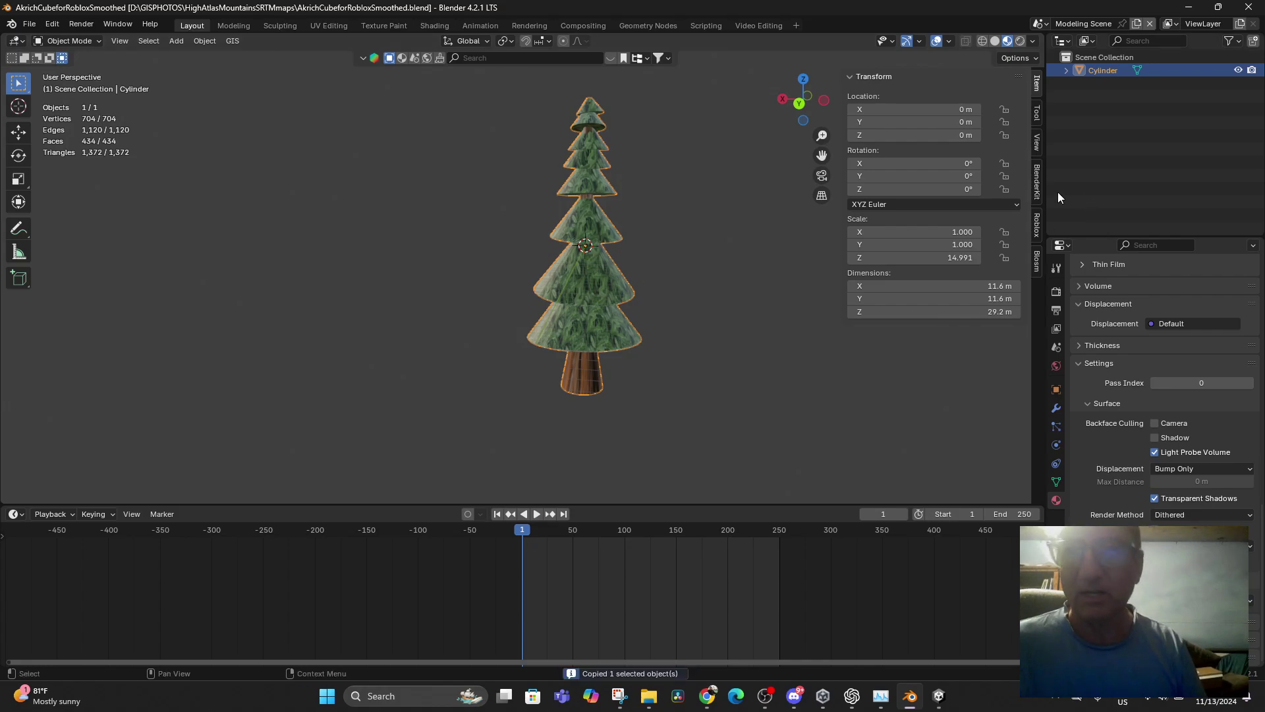
# - Look through the ForRobloxExport, ModelExport, Modeling Scene and Scene scenes to find where the pine tree belongs
pyautogui.click(1048, 25)
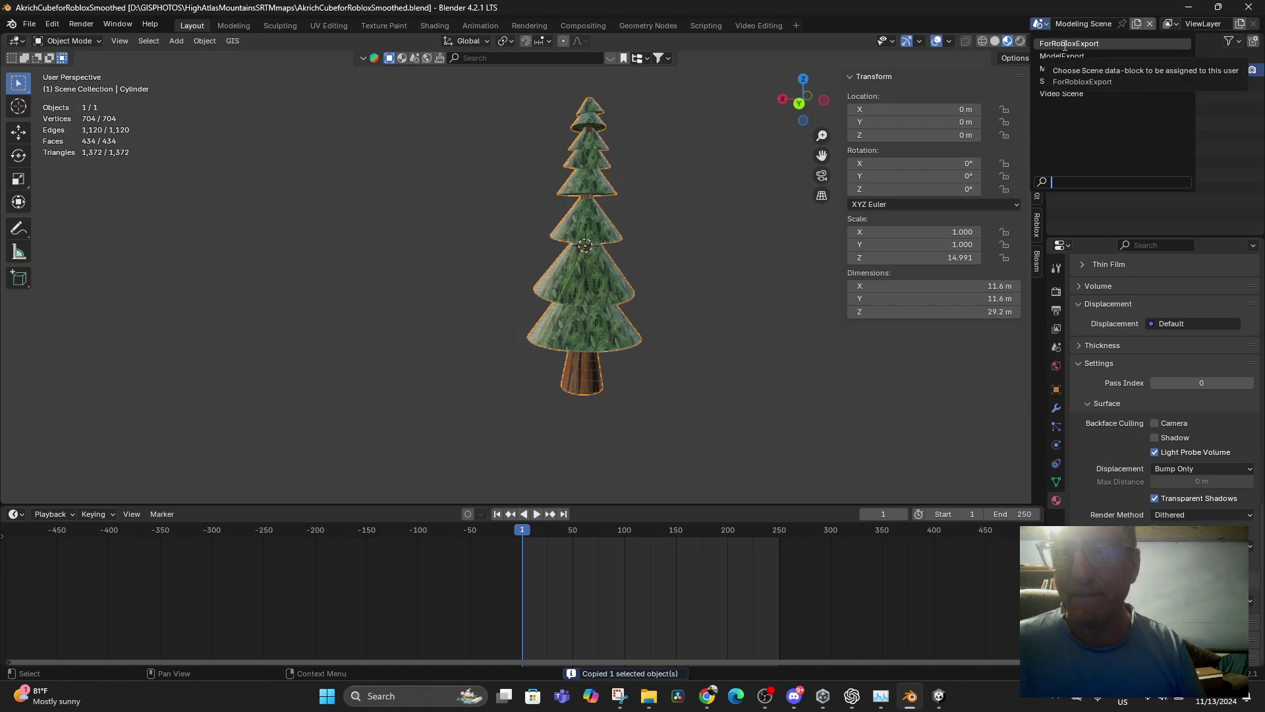
pyautogui.click(1064, 44)
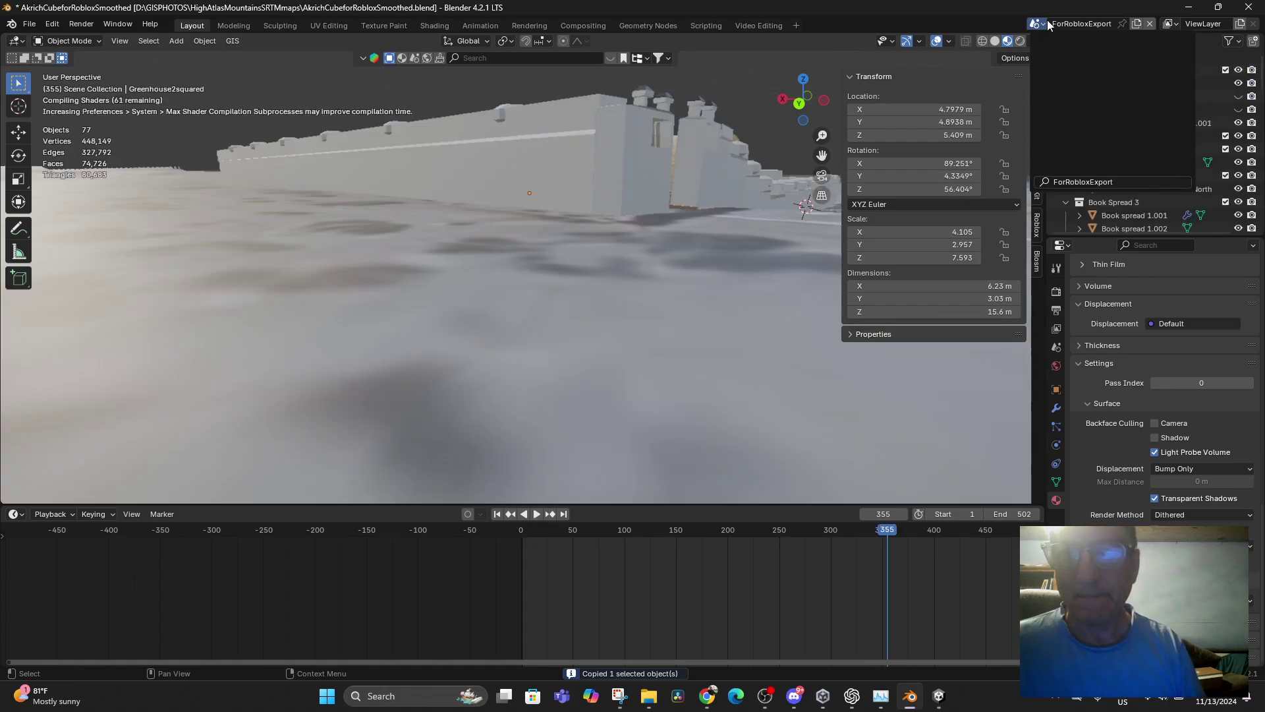
pyautogui.click(1045, 25)
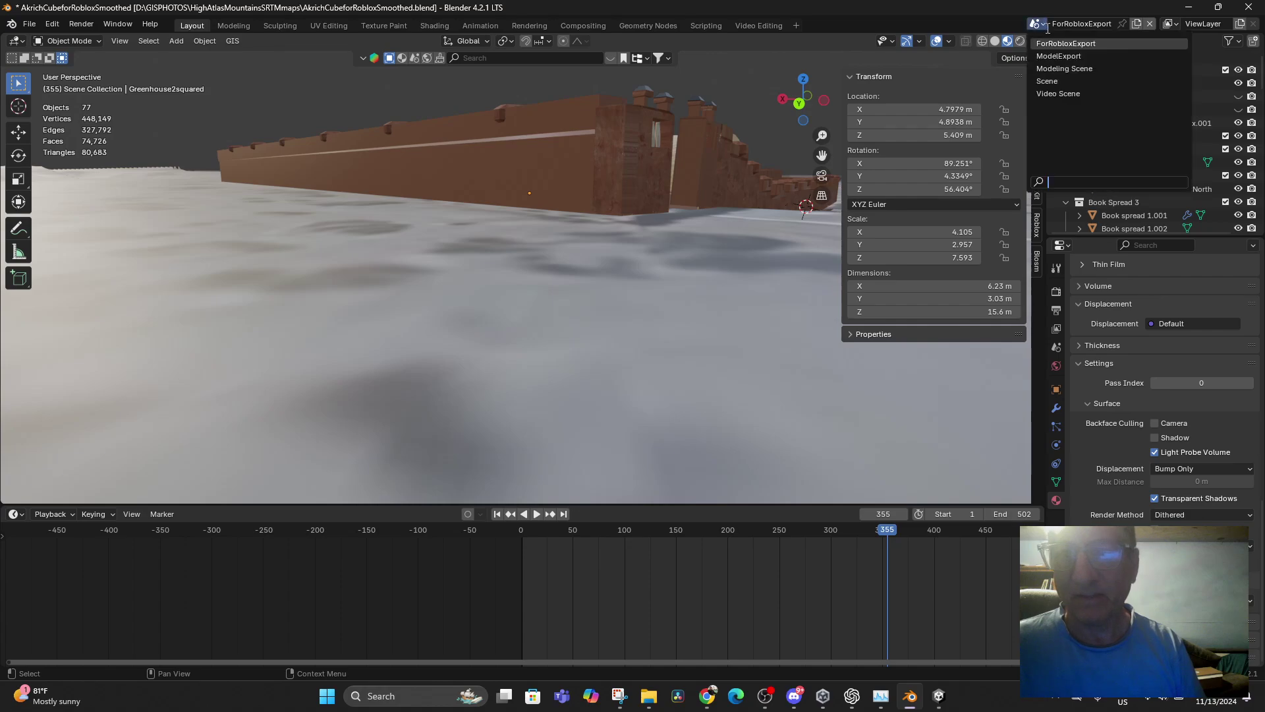
pyautogui.click(1057, 57)
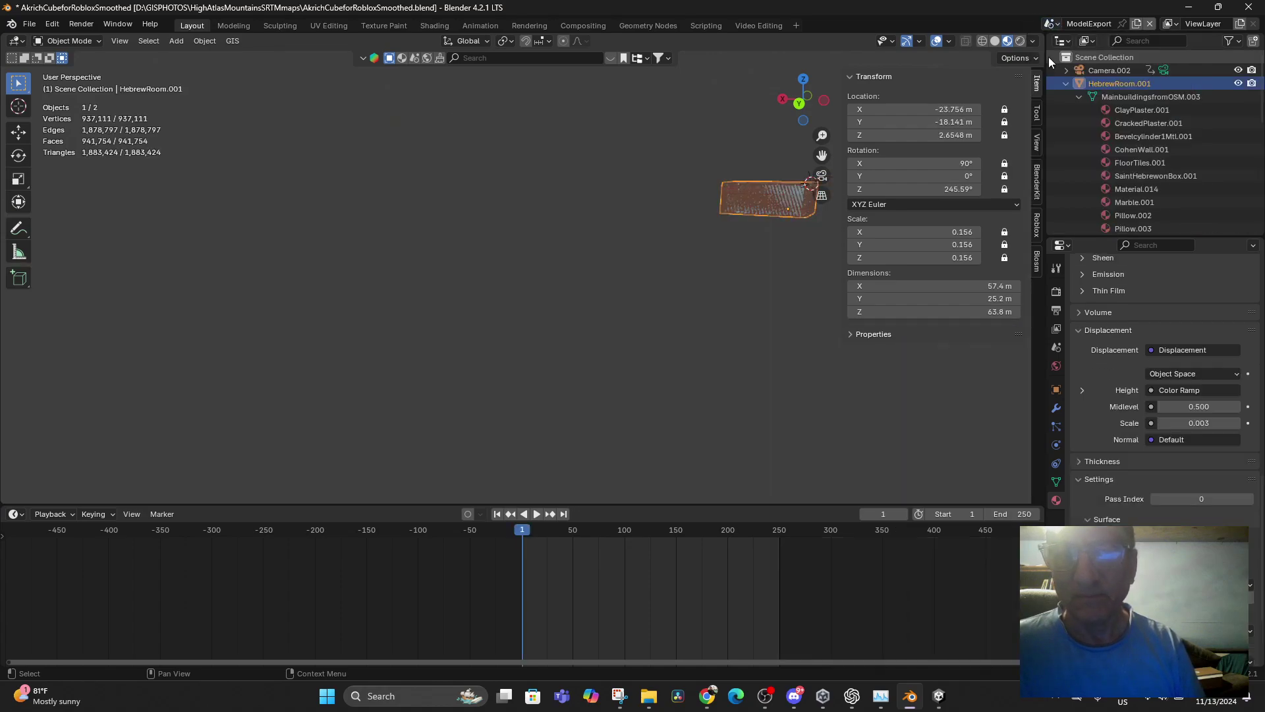
pyautogui.click(1059, 24)
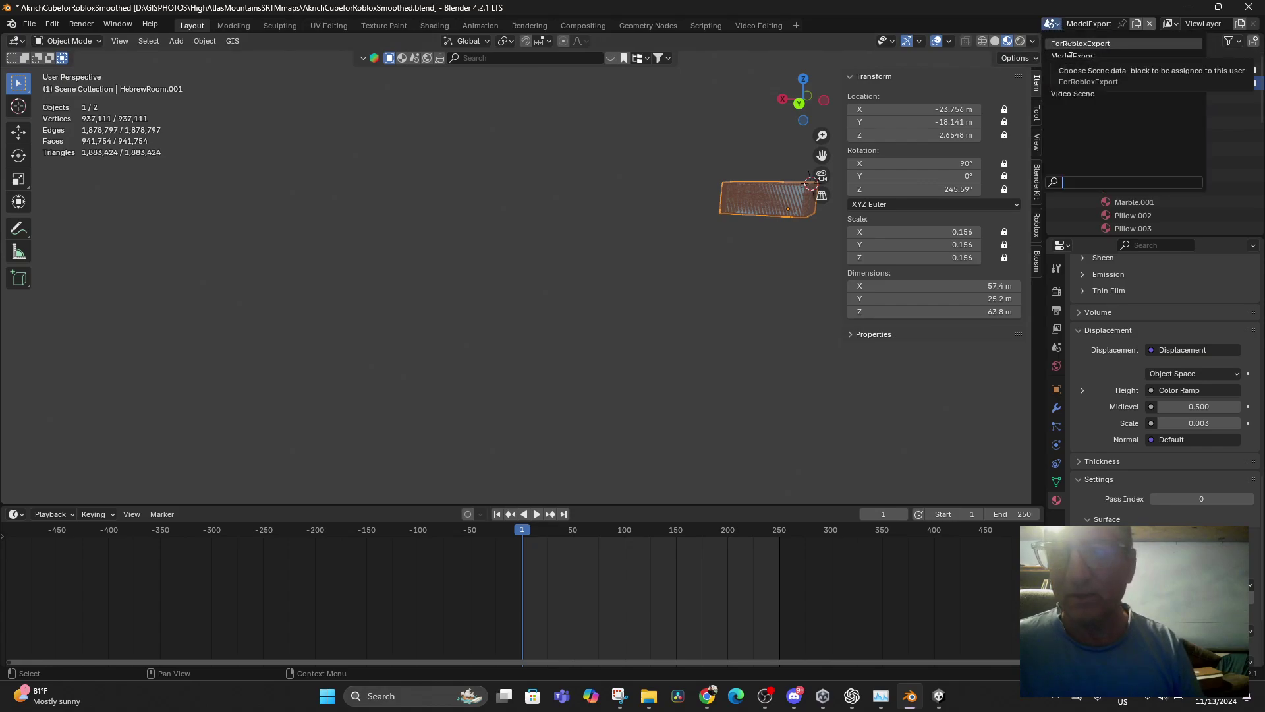
pyautogui.click(1074, 68)
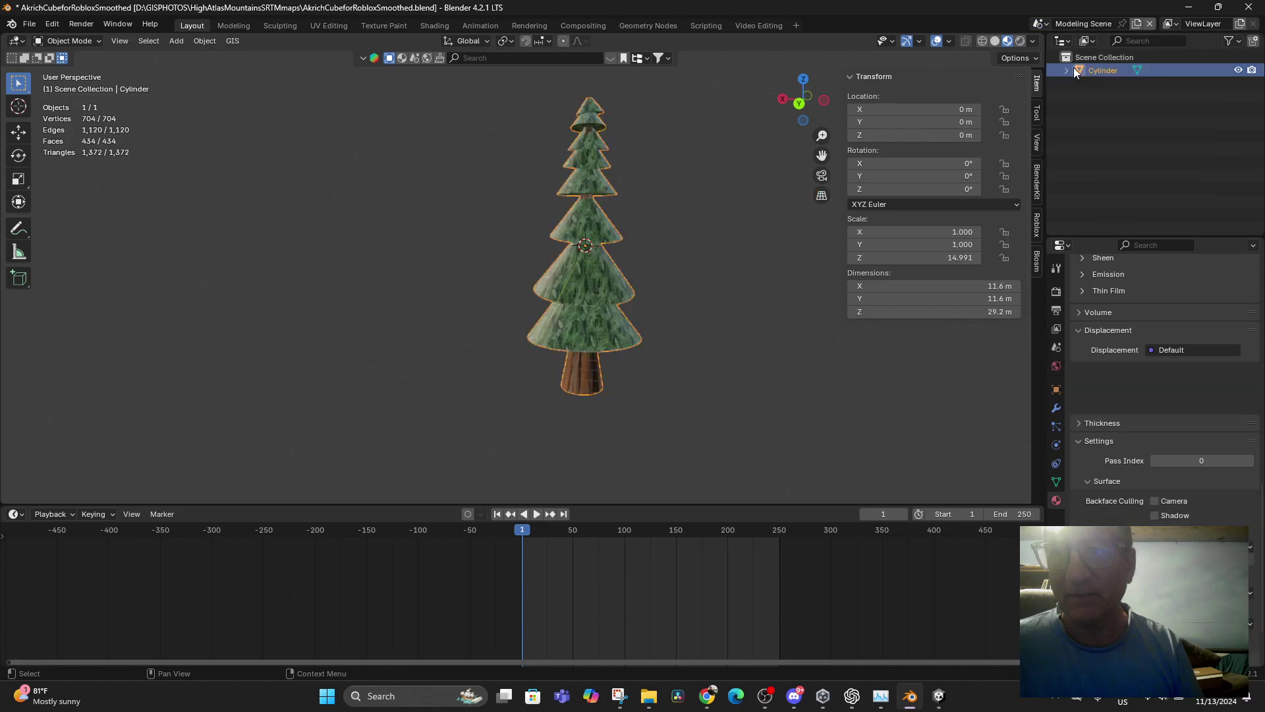
pyautogui.click(1048, 26)
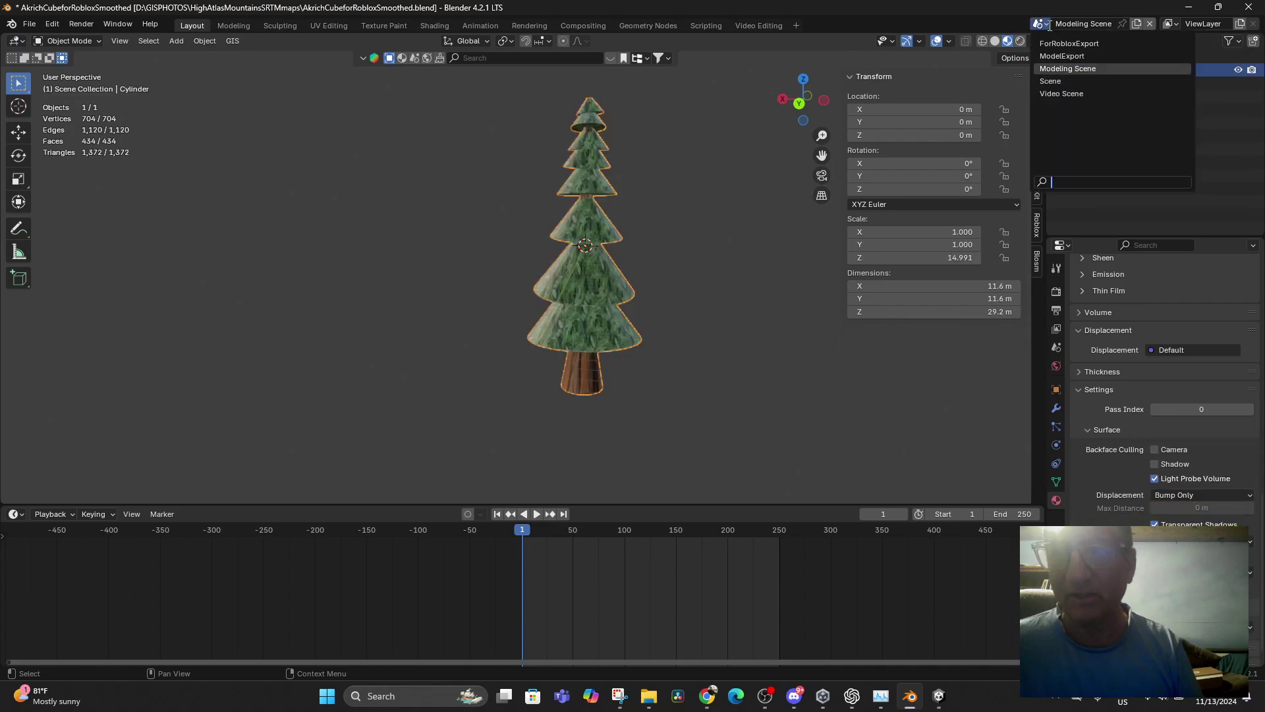
pyautogui.click(1057, 80)
pyautogui.moveTo(576, 179); pyautogui.dragTo(593, 208, button='middle')
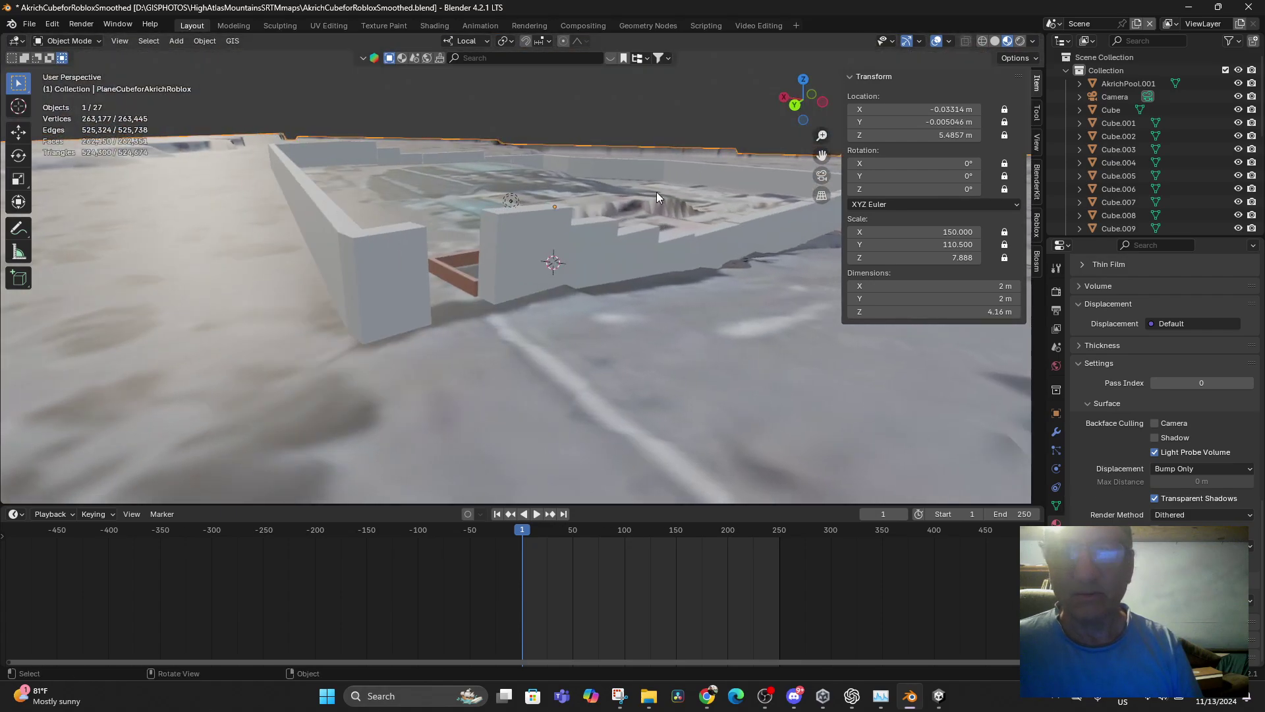
# - Open the ForRobloxExport scene and paste the copied pine tree into it
pyautogui.click(1054, 24)
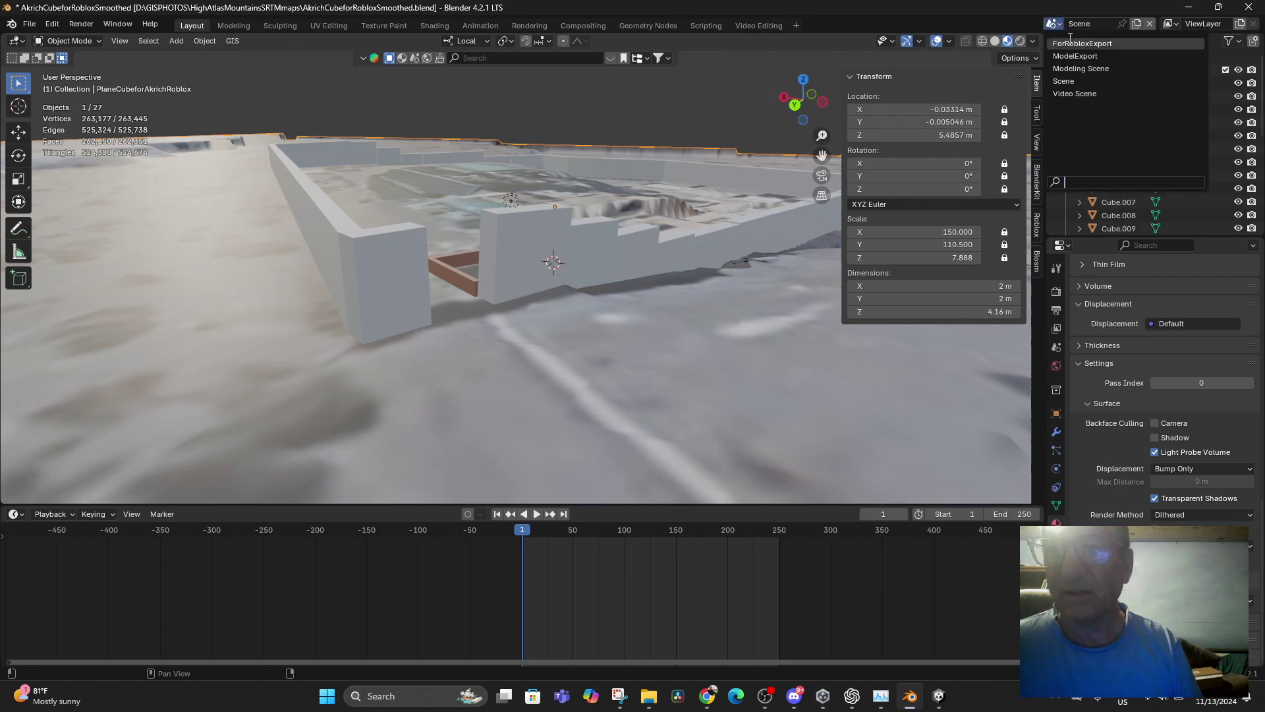
pyautogui.click(1072, 45)
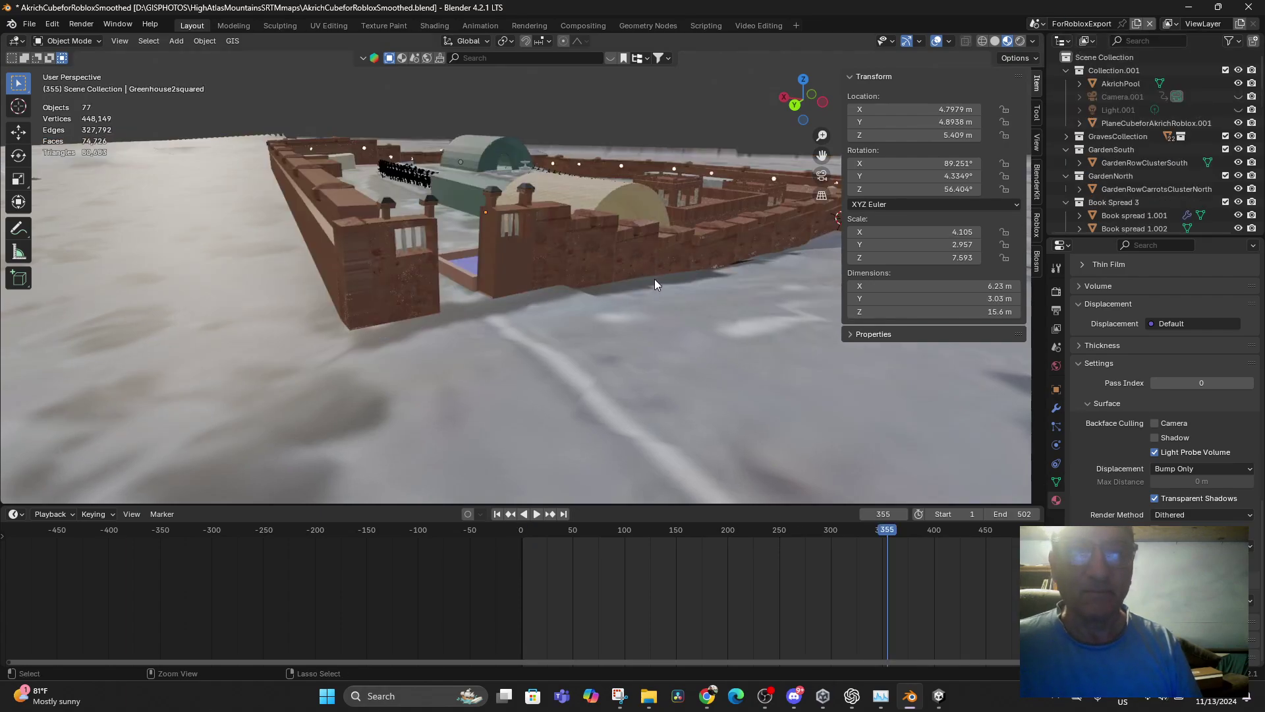
pyautogui.keyDown('ctrl'); pyautogui.moveTo(655, 279); pyautogui.dragTo(629, 215, button='middle'); pyautogui.keyUp('ctrl')
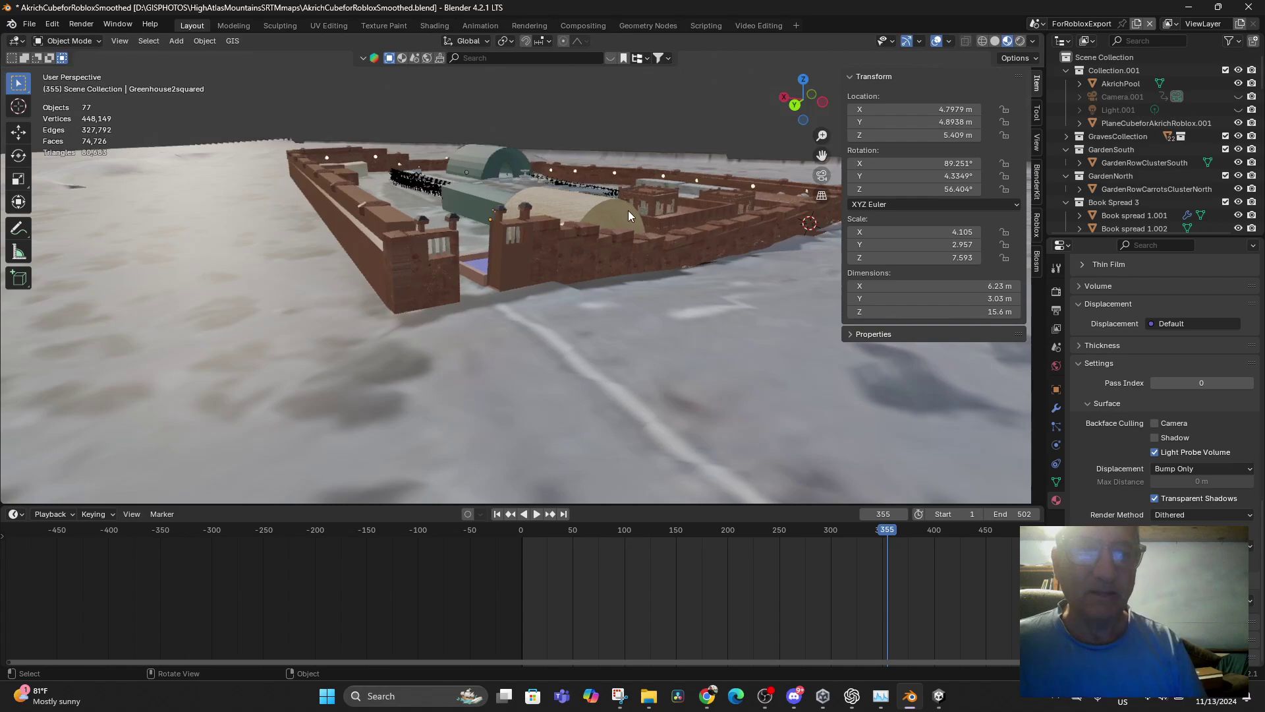
pyautogui.hotkey('ctrl', 'v')
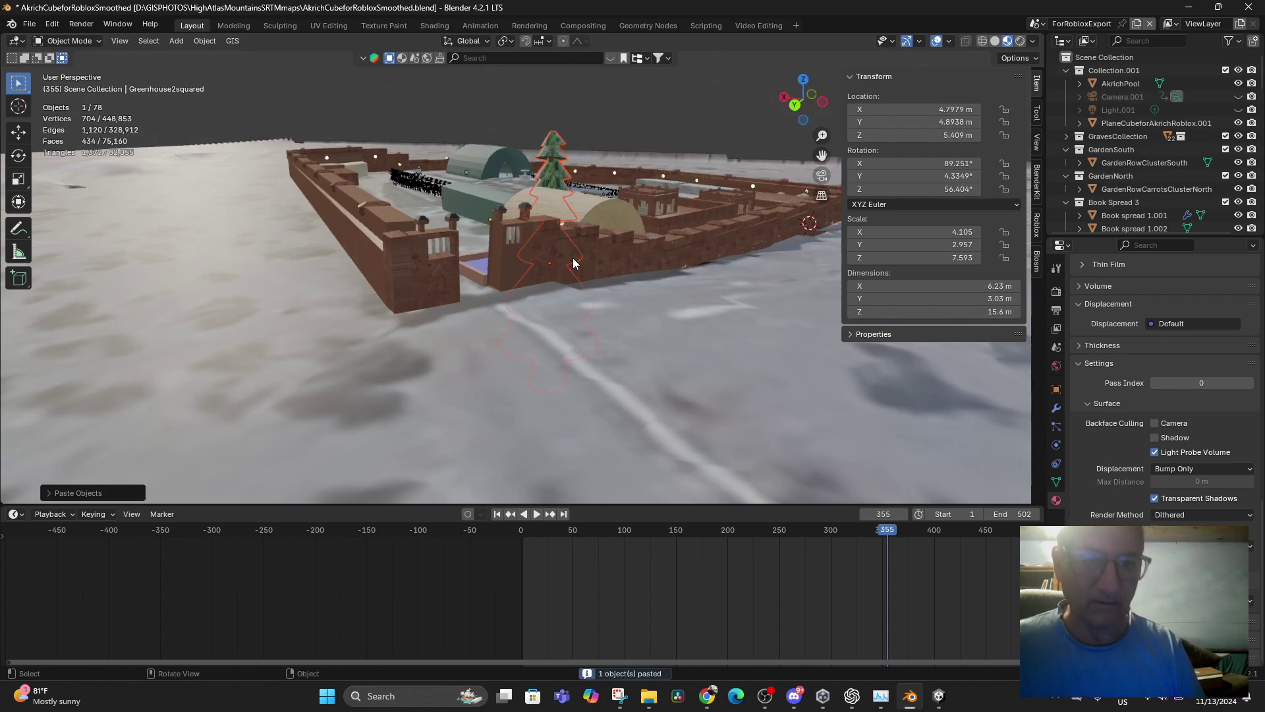
# - Move the pasted pine tree into the upper garden inside the walls and scale it down uniformly to about 0.34
pyautogui.moveTo(592, 307)
pyautogui.mouseDown(button='middle')
pyautogui.moveTo(574, 344)
pyautogui.moveTo(576, 323)
pyautogui.mouseUp(button='middle')
pyautogui.press('g')
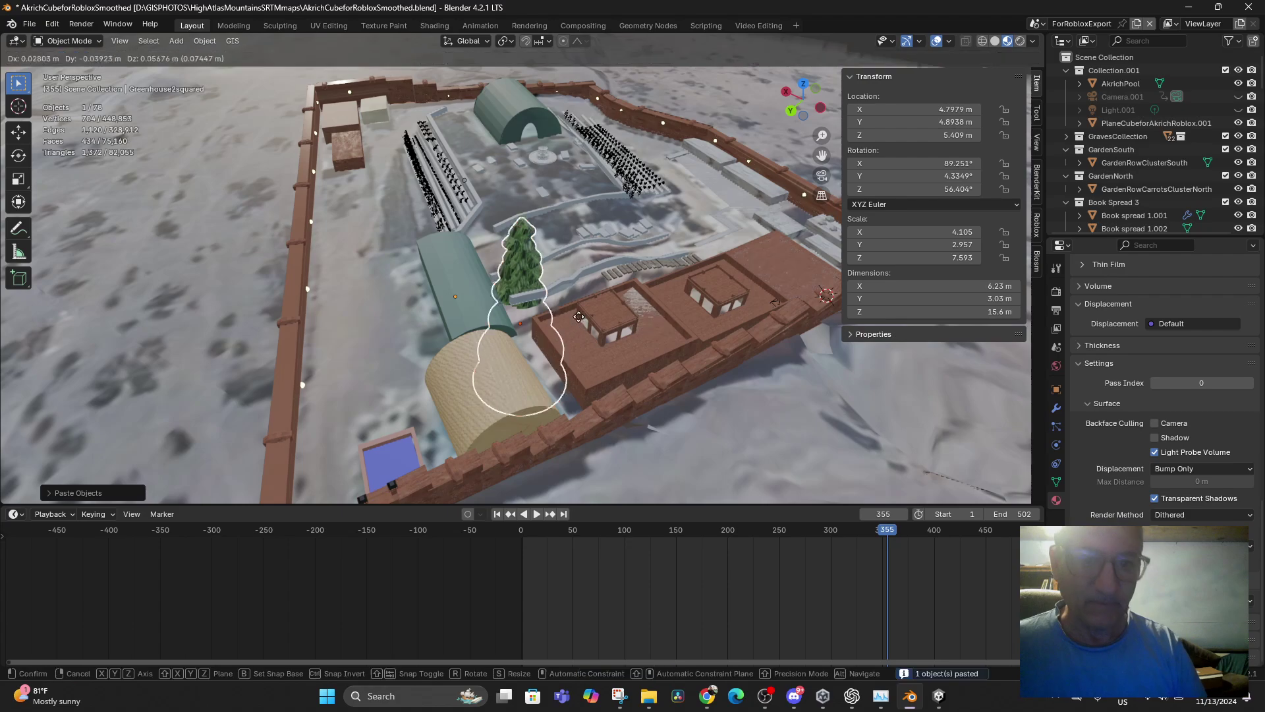
pyautogui.click(590, 119)
pyautogui.press('s')
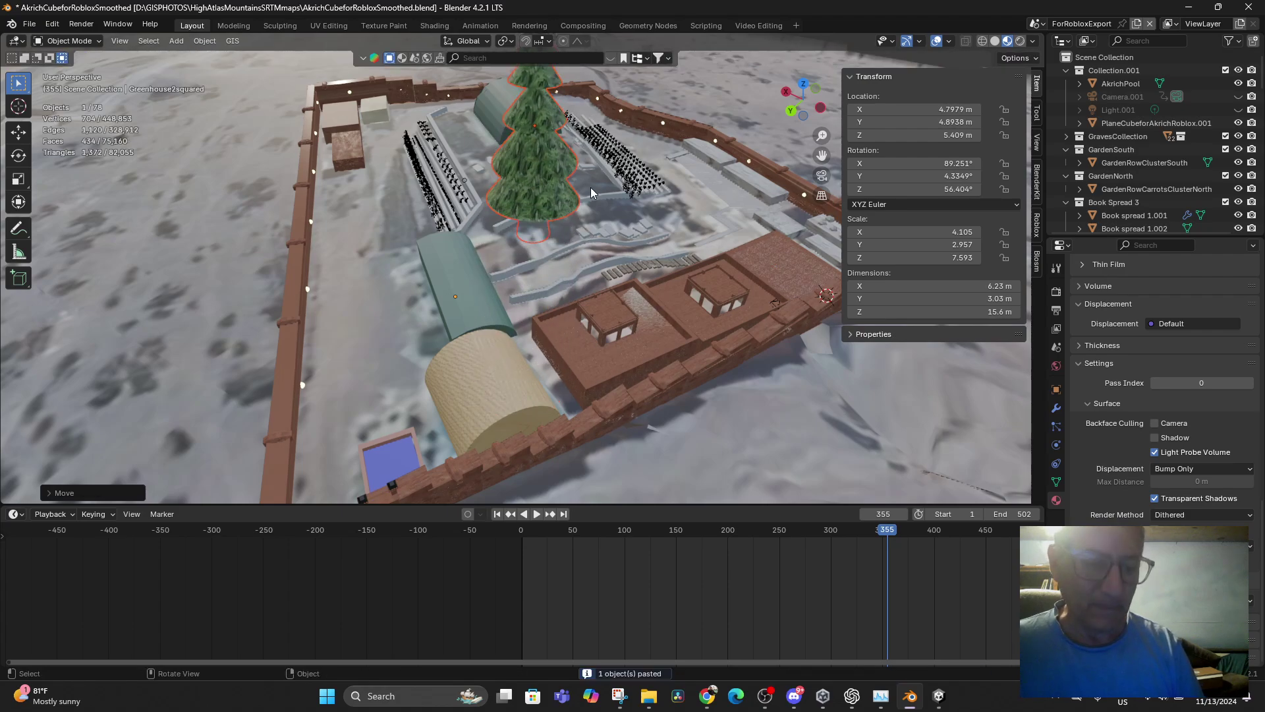
pyautogui.click(555, 178)
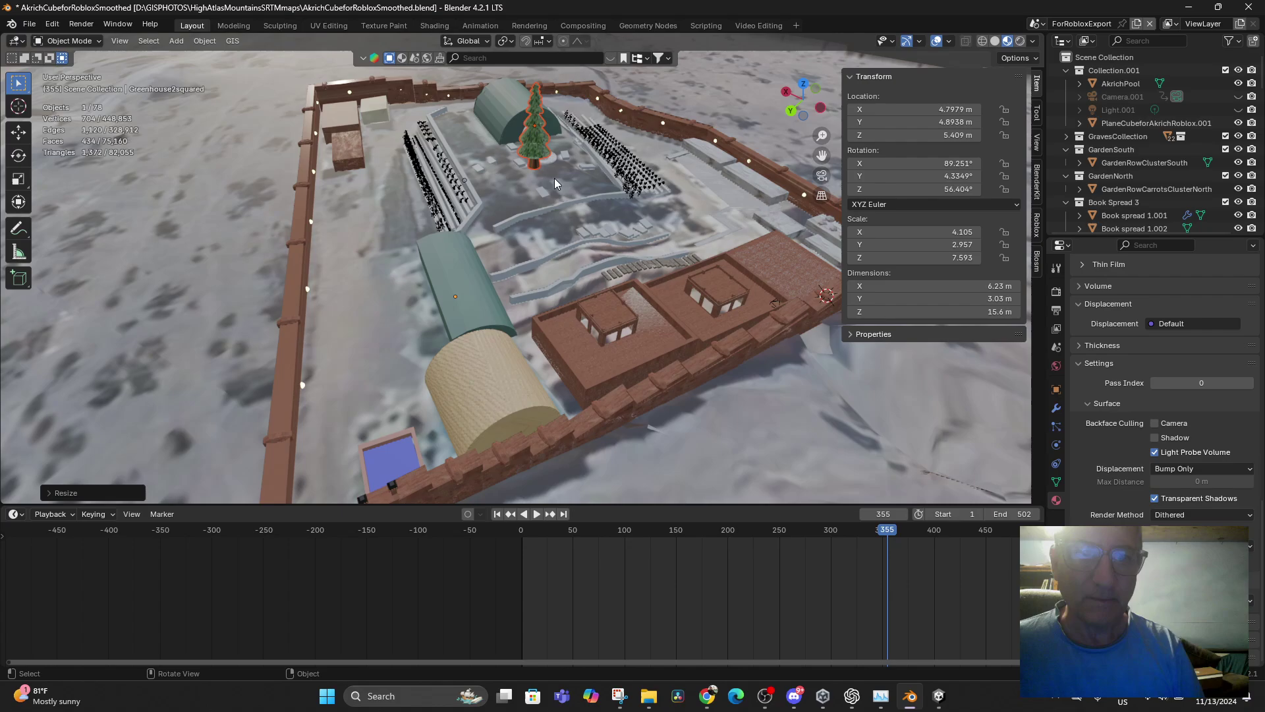
# - Move the tree down toward the low terrace wall in the garden and lower it about 1.3 m along Z
pyautogui.moveTo(555, 178)
pyautogui.mouseDown(button='middle')
pyautogui.moveTo(542, 213)
pyautogui.moveTo(504, 194)
pyautogui.moveTo(540, 189)
pyautogui.mouseUp(button='middle')
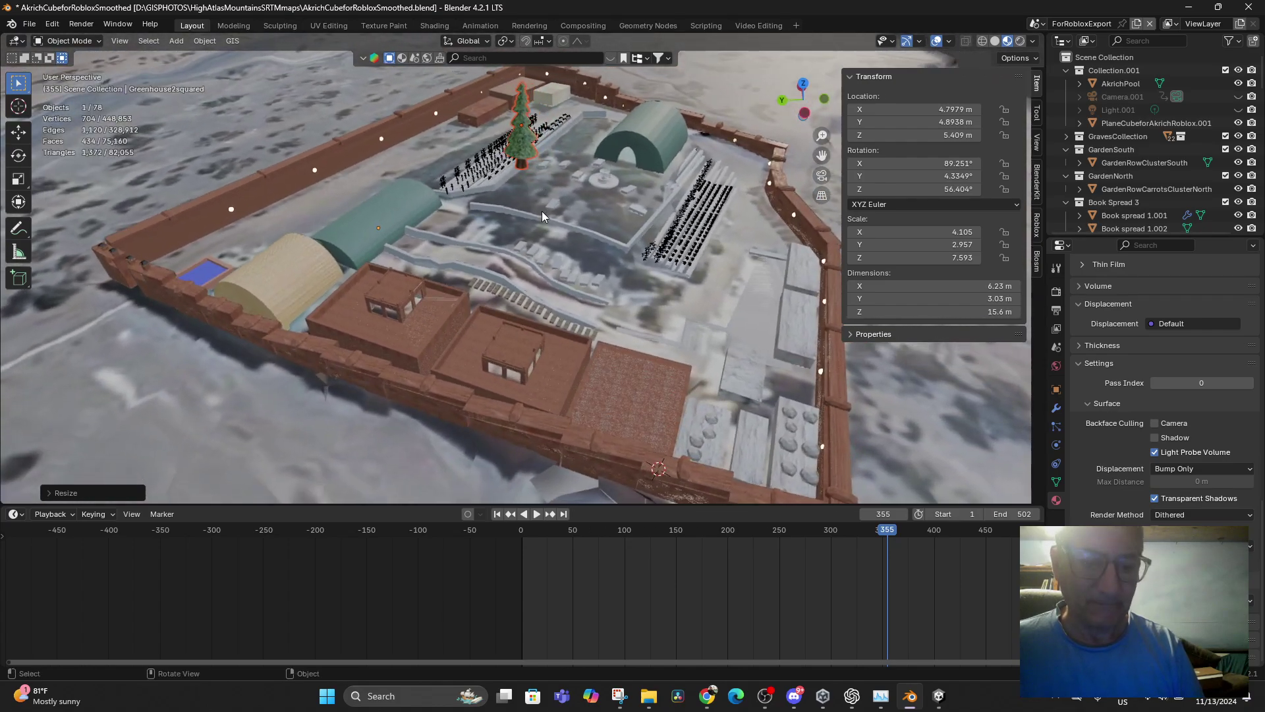
pyautogui.press('g')
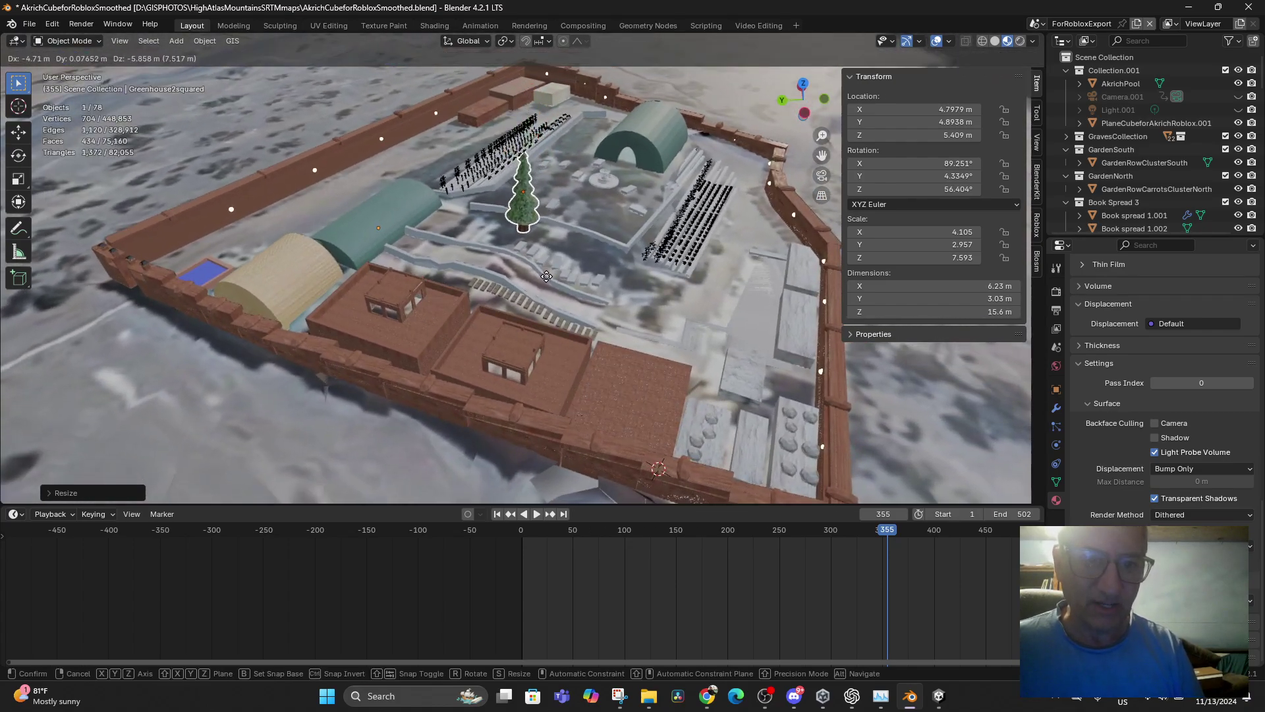
pyautogui.click(542, 275)
pyautogui.scroll(3, 630, 263)
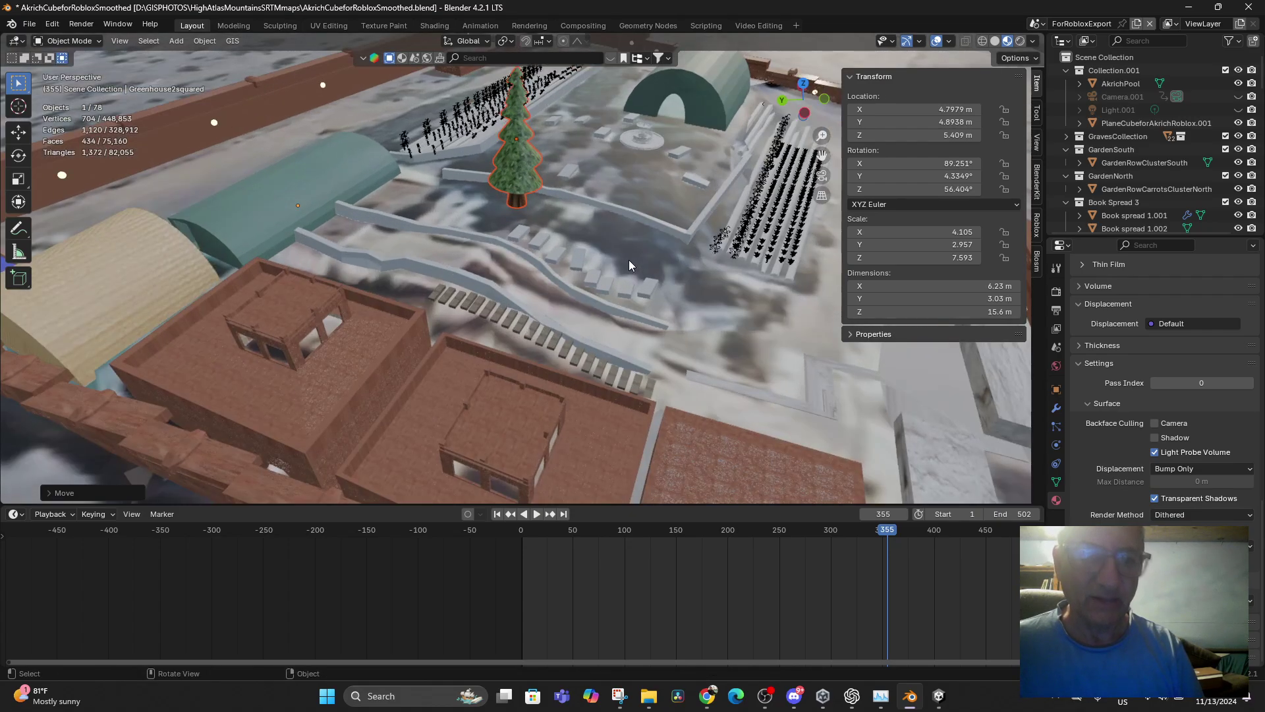
pyautogui.scroll(-4, 629, 255)
pyautogui.press('g')
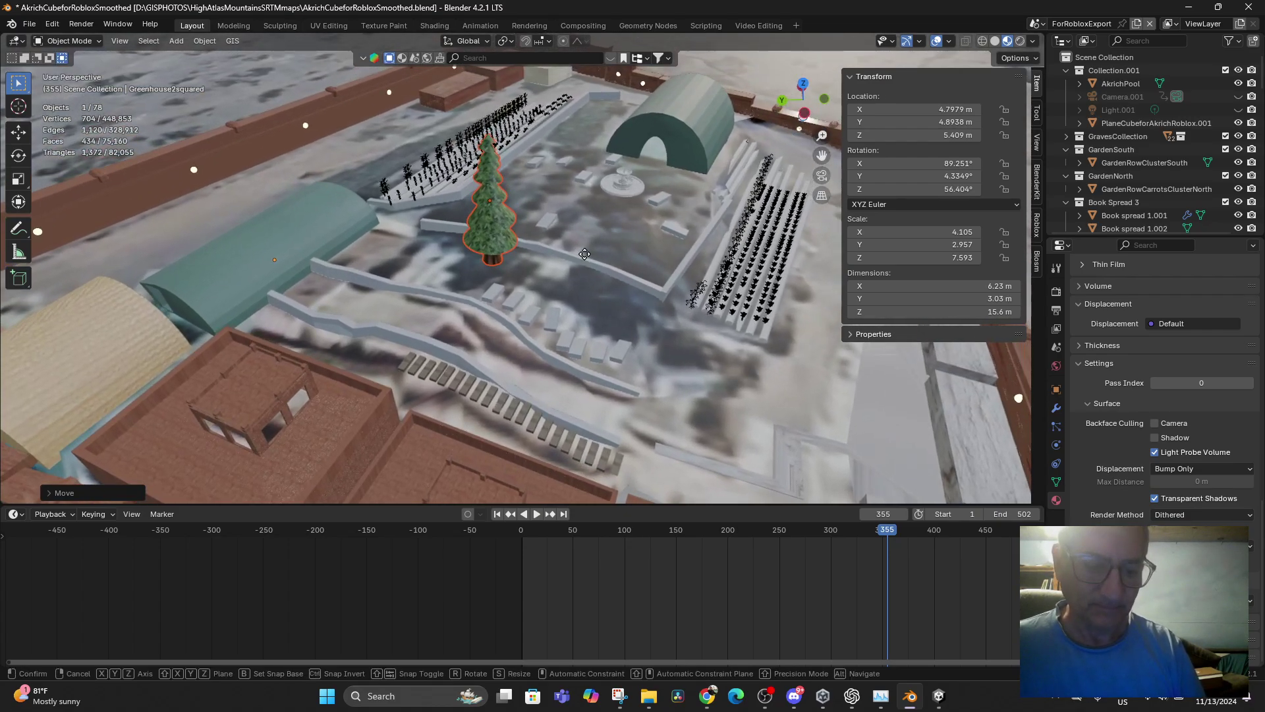
pyautogui.press('z')
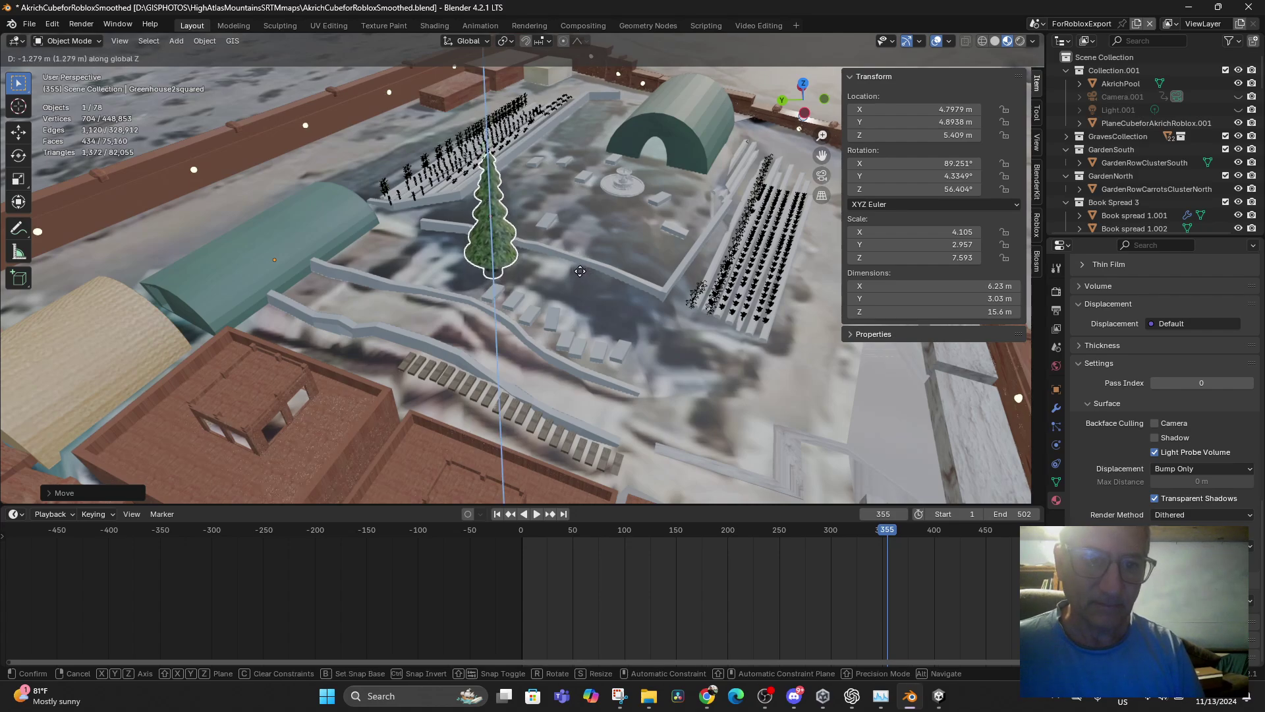
pyautogui.click(580, 272)
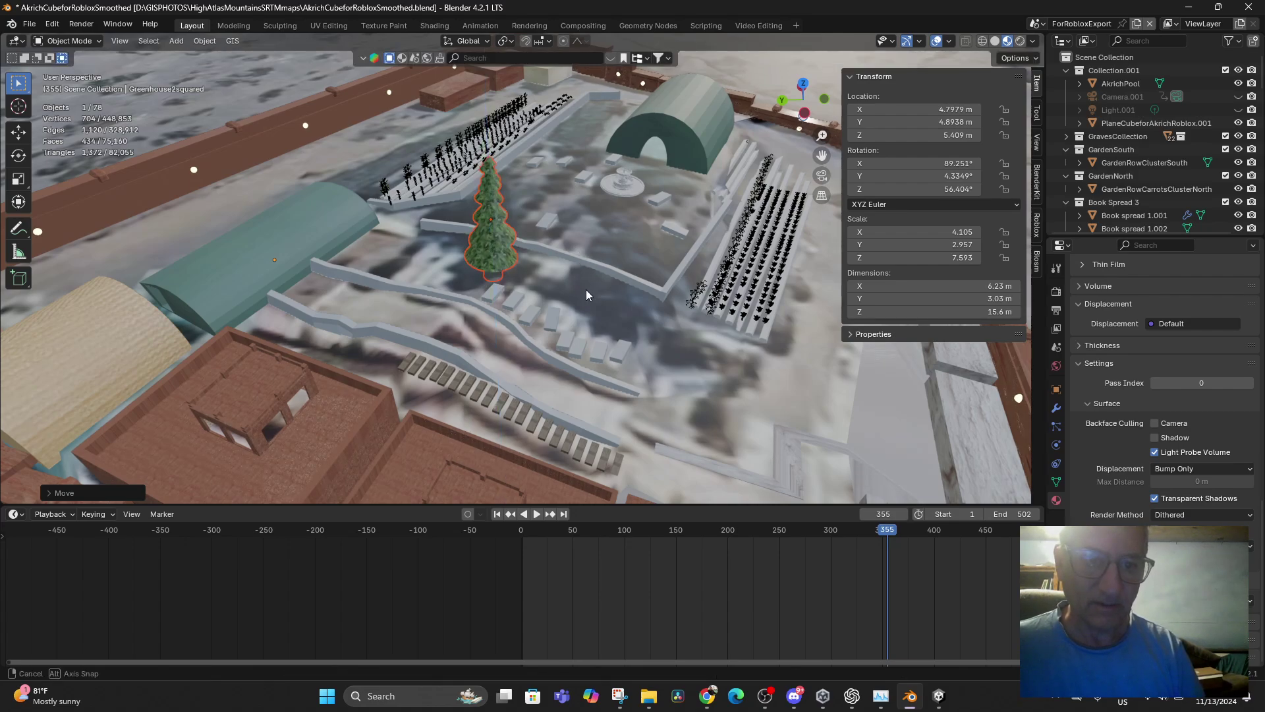
# - Reposition the tree beside the low terrace wall and shorten it along Z to about 7.95 m tall
pyautogui.moveTo(569, 283); pyautogui.dragTo(590, 354, button='middle')
pyautogui.press('g')
pyautogui.click(569, 235)
pyautogui.scroll(5, 627, 287)
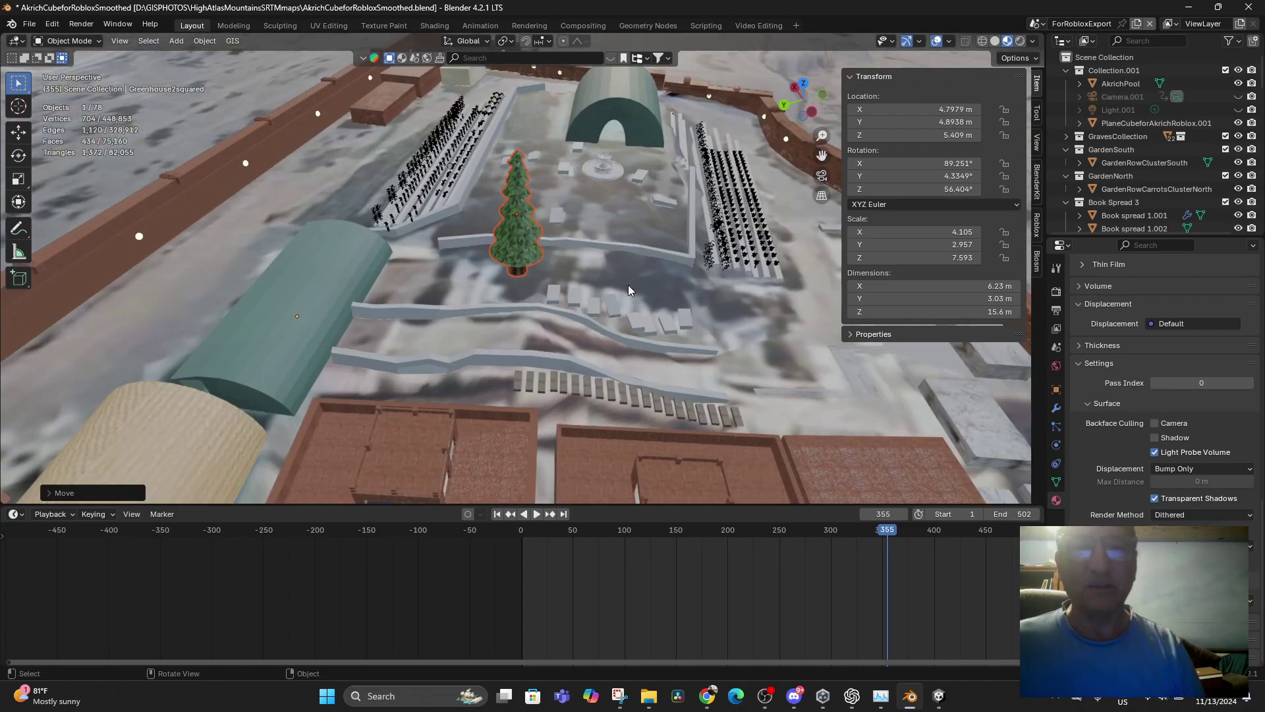
pyautogui.press('s')
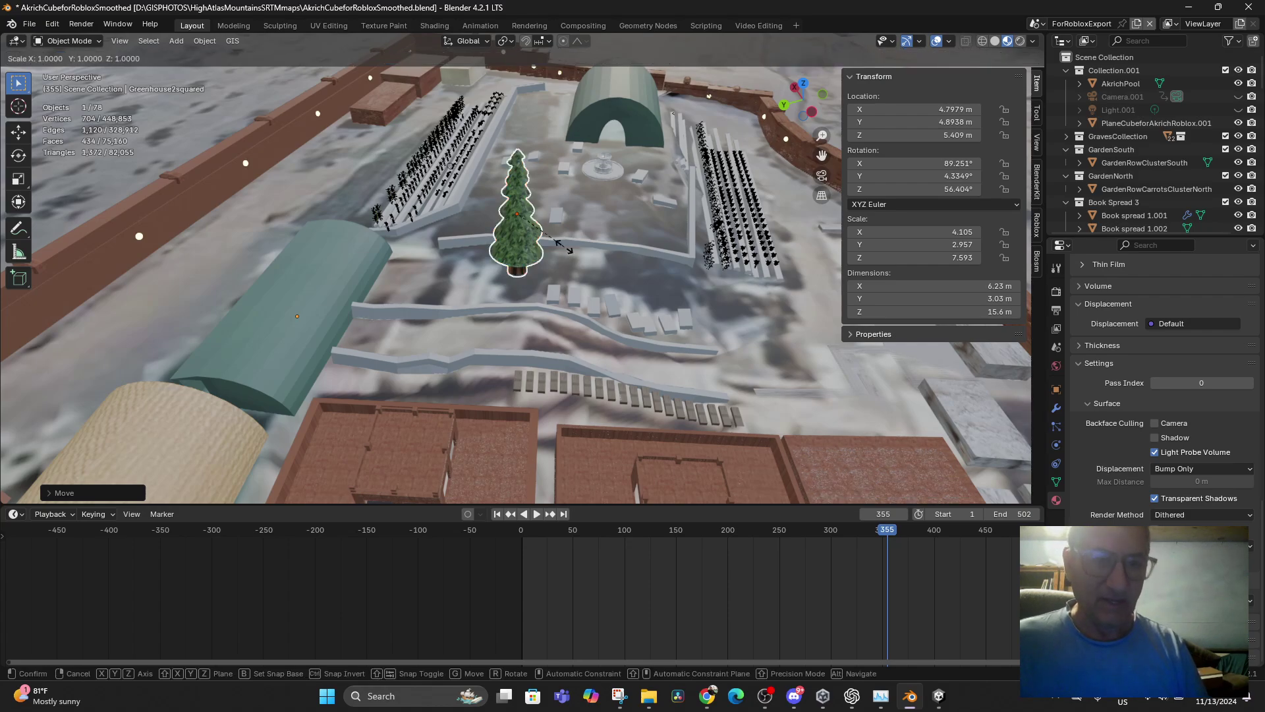
pyautogui.press('z')
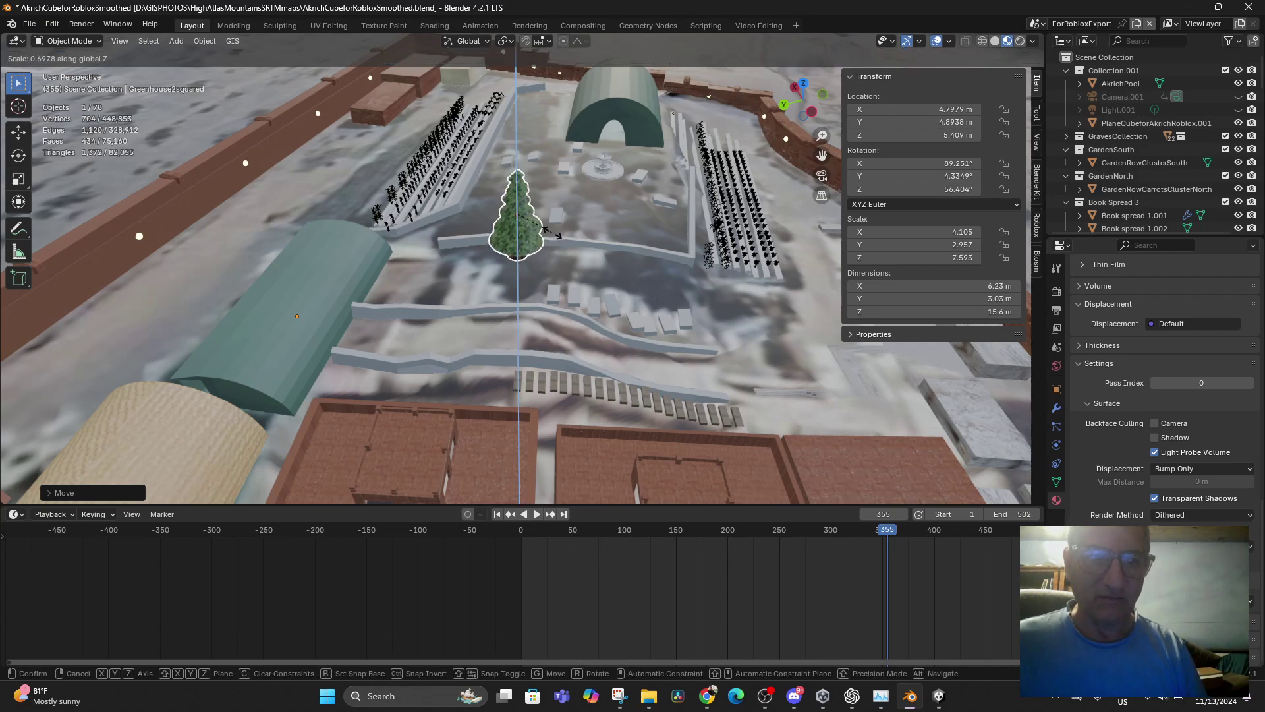
pyautogui.click(554, 261)
# - Lower the shortened tree about 1.2 m along Z toward the garden ground
pyautogui.moveTo(553, 261); pyautogui.dragTo(557, 243, button='middle')
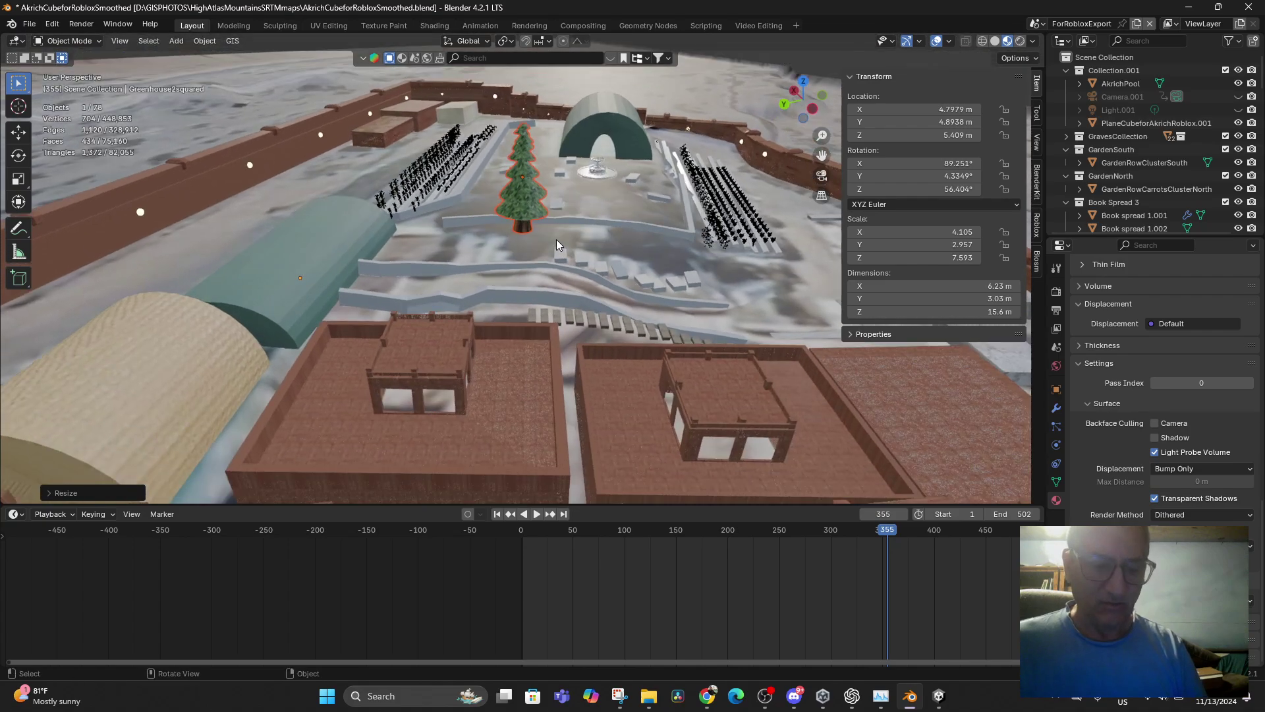
pyautogui.press('g')
pyautogui.press('z')
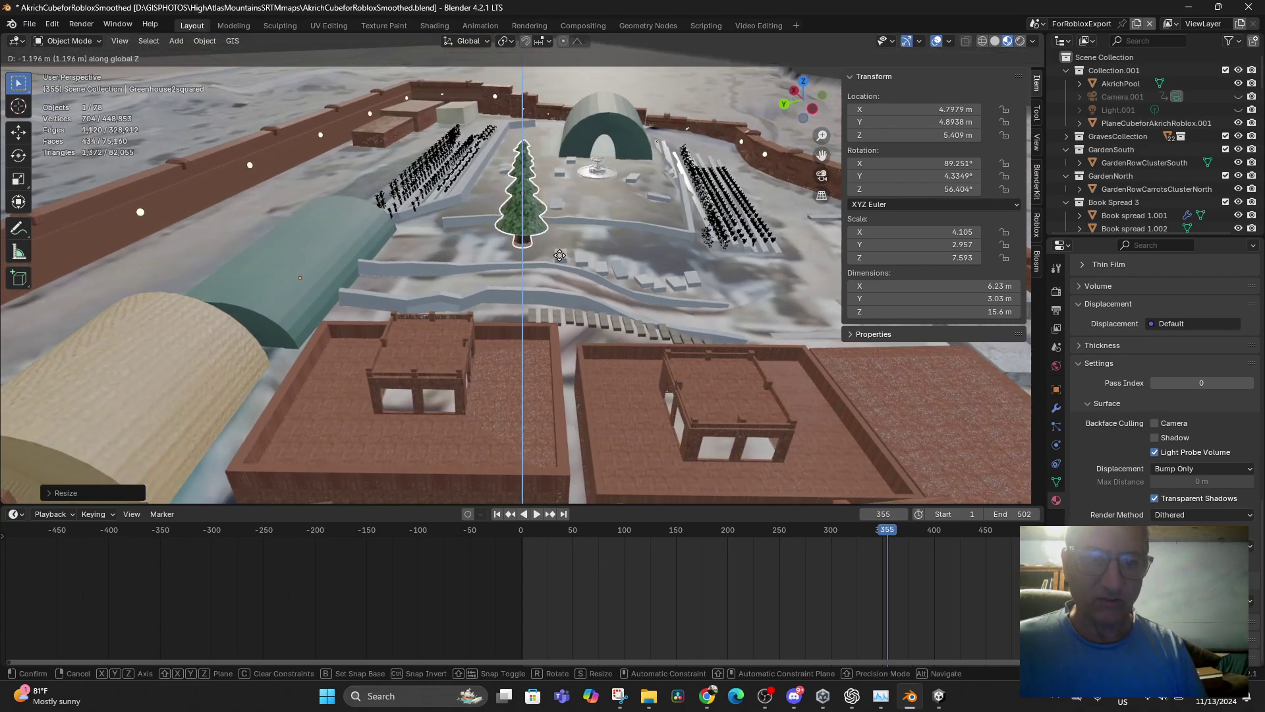
pyautogui.click(560, 254)
pyautogui.moveTo(560, 254); pyautogui.dragTo(613, 201, button='middle')
# - Make the pine tree the active object and dismiss the online asset results
pyautogui.click(447, 287)
pyautogui.click(477, 59)
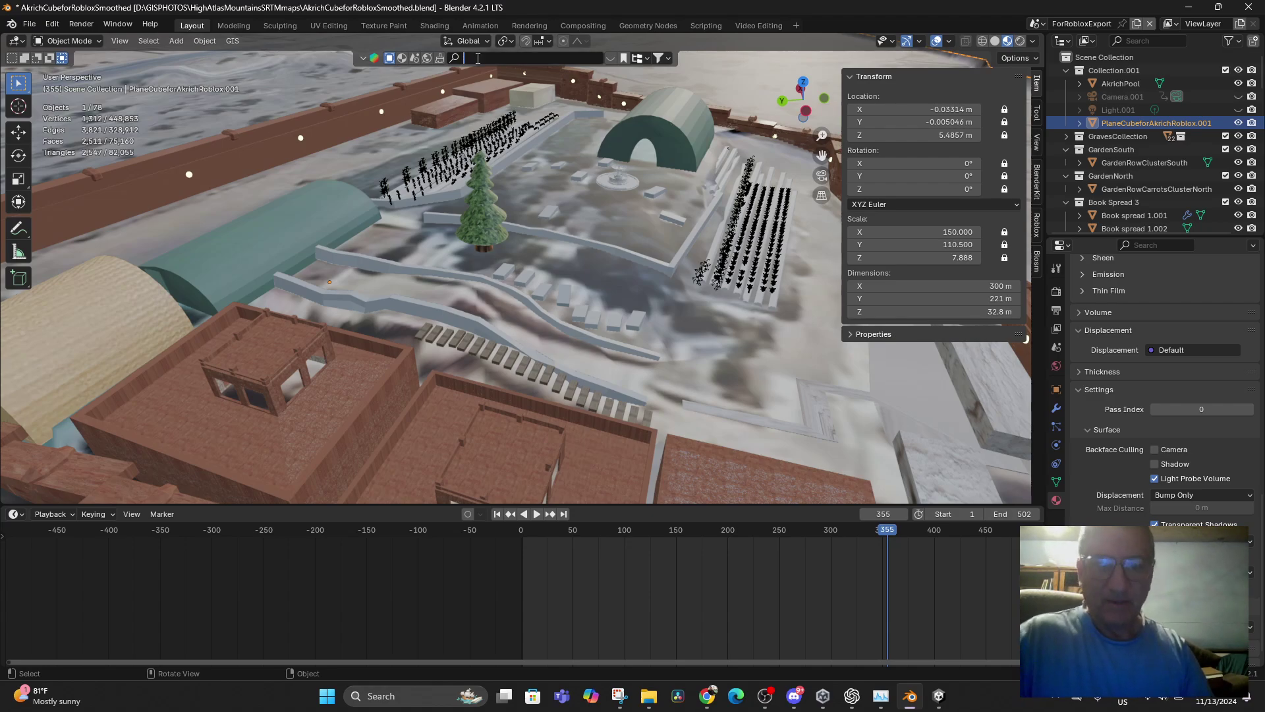
pyautogui.click(480, 209)
pyautogui.moveTo(245, 165)
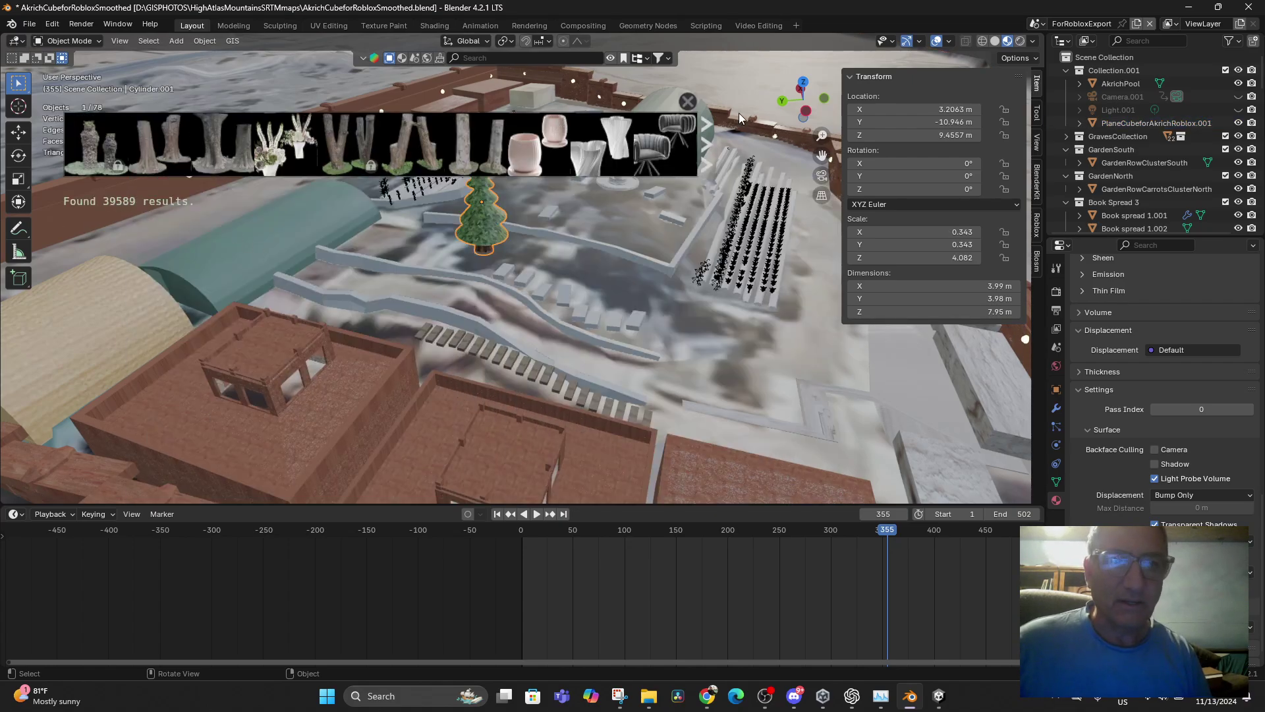
pyautogui.click(689, 103)
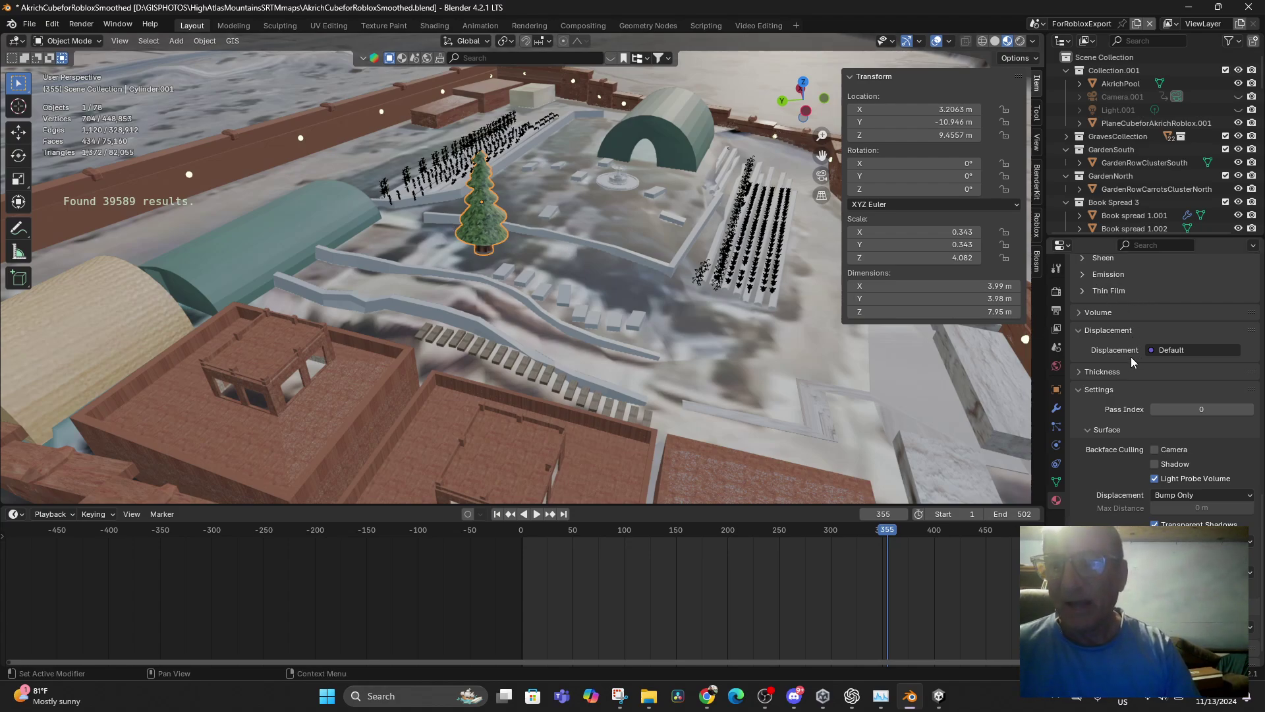
# - Add a Decimate modifier to the pine tree and set its collapse ratio to 0.02
pyautogui.click(1056, 409)
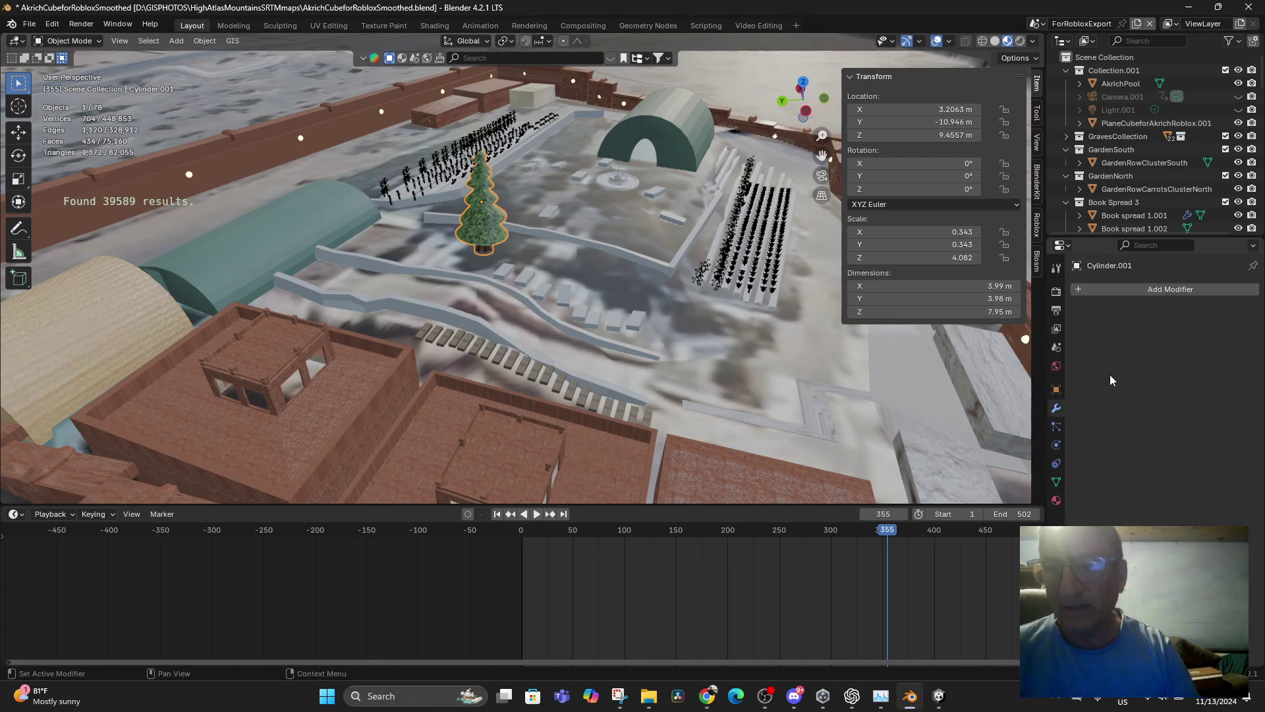
pyautogui.click(1152, 294)
pyautogui.click(1152, 294)
pyautogui.write('dec')
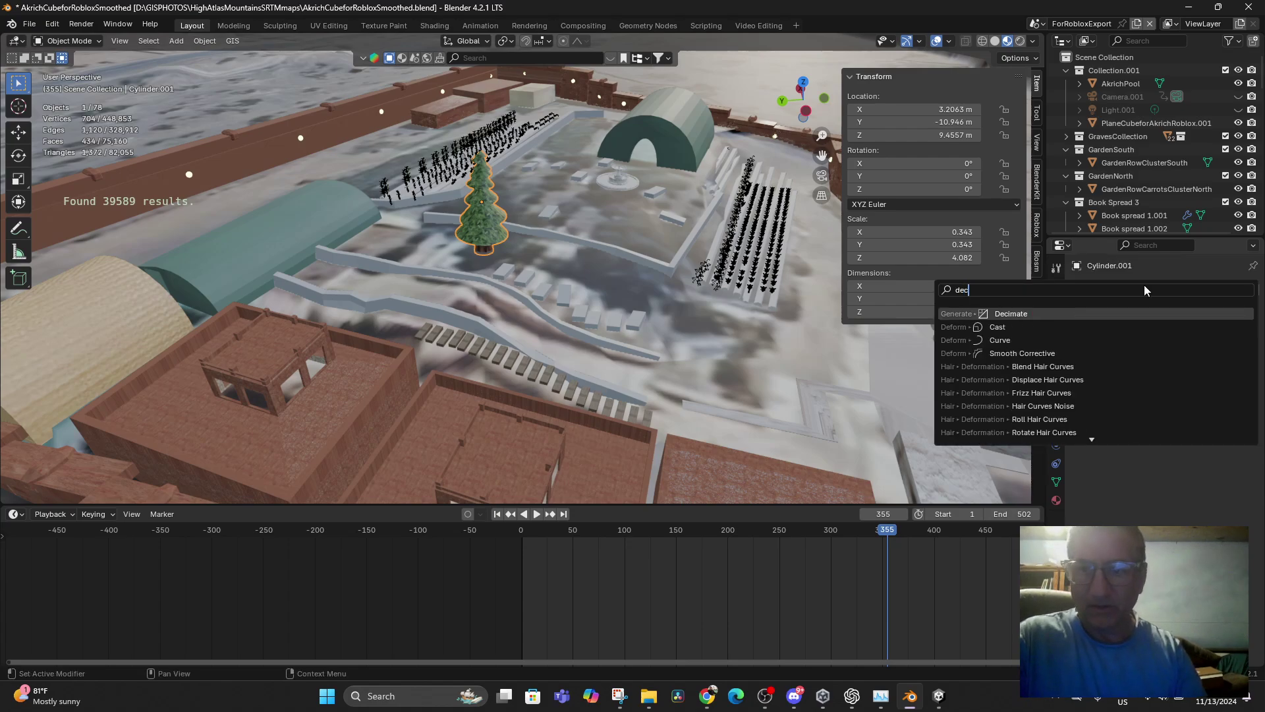
pyautogui.press('Return')
pyautogui.click(1184, 345)
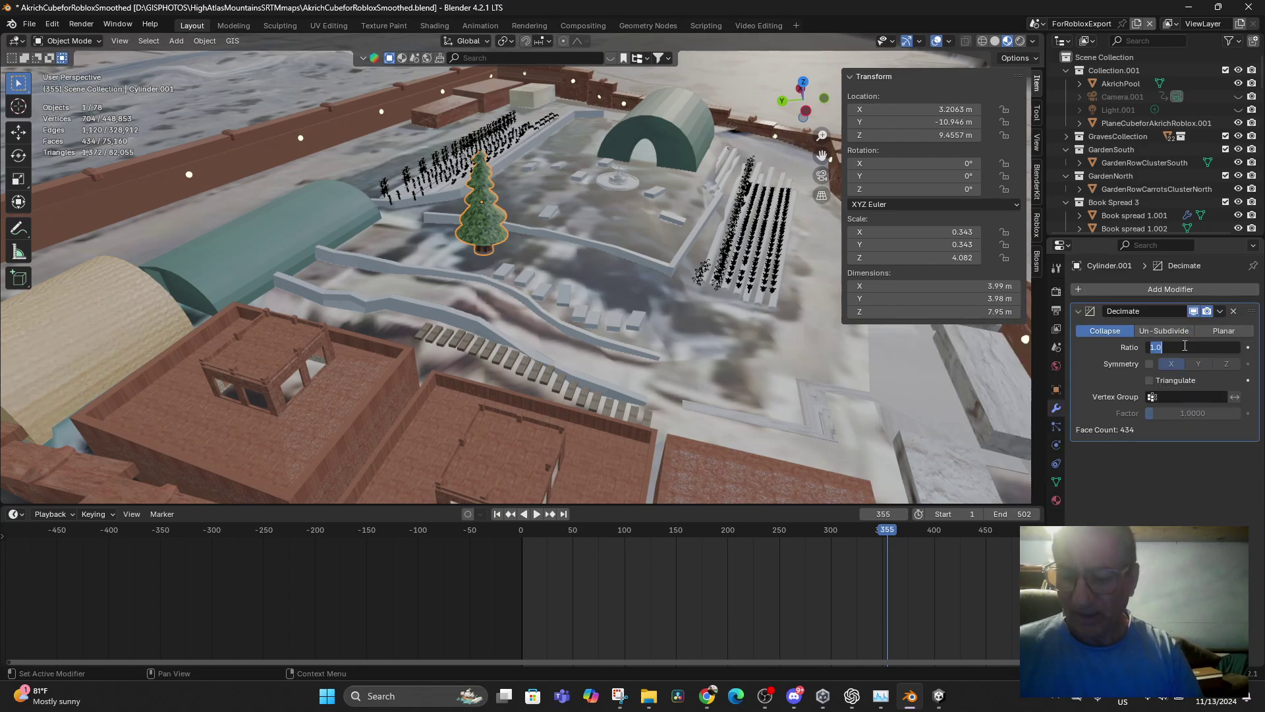
pyautogui.press('Return')
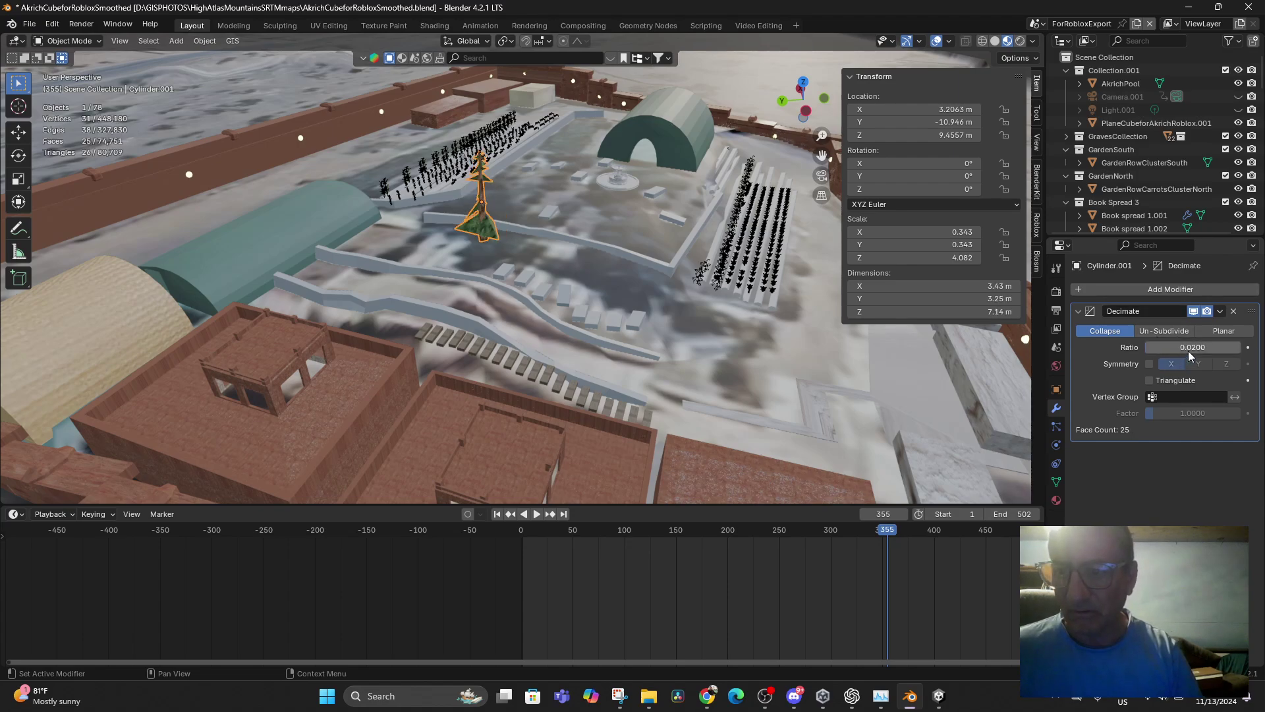
# - Try Decimate ratios of 0.05, 0.07 and 0.1 on the pine tree
pyautogui.click(1192, 348)
pyautogui.write('.05')
pyautogui.press('Return')
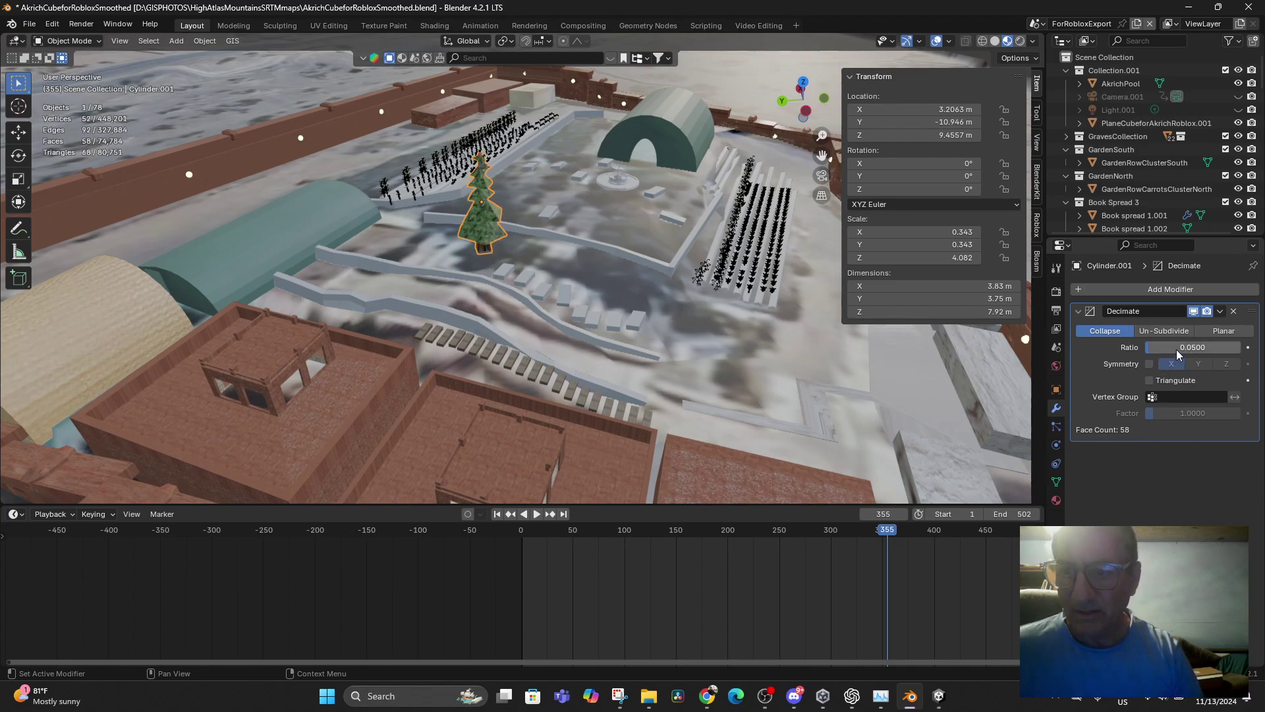
pyautogui.click(1177, 350)
pyautogui.press('BackSpace')
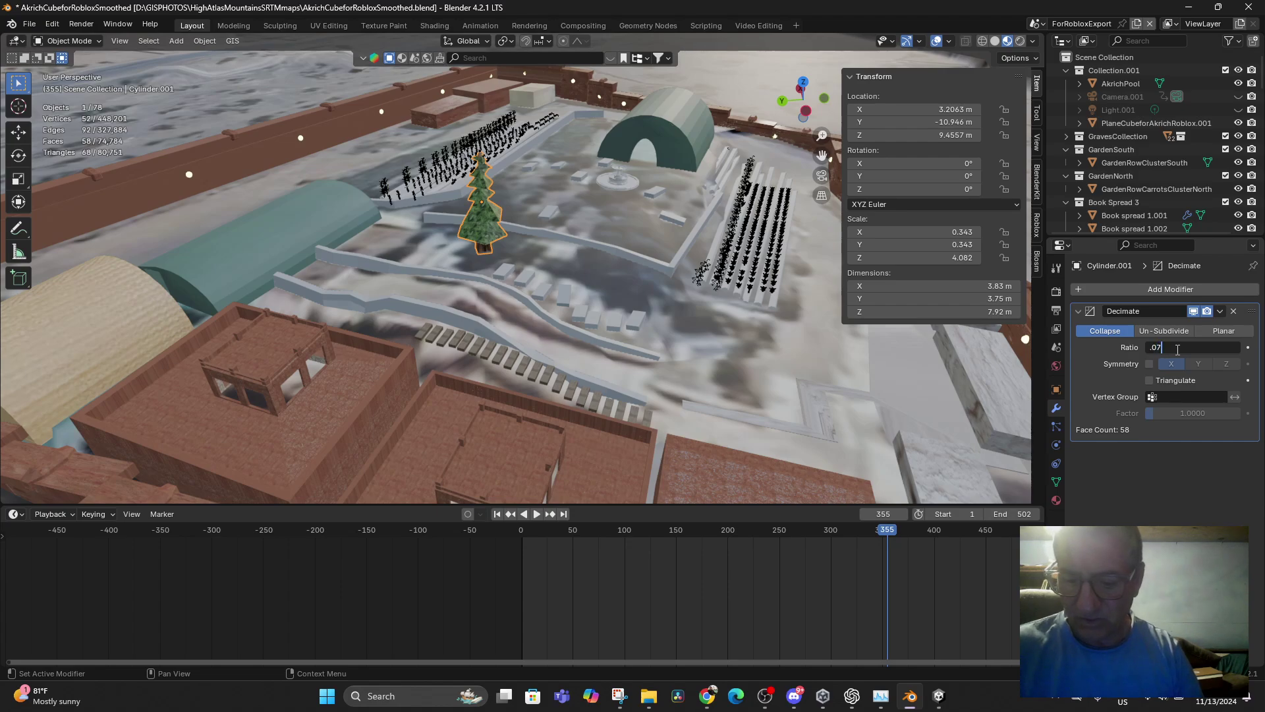
pyautogui.press('Return')
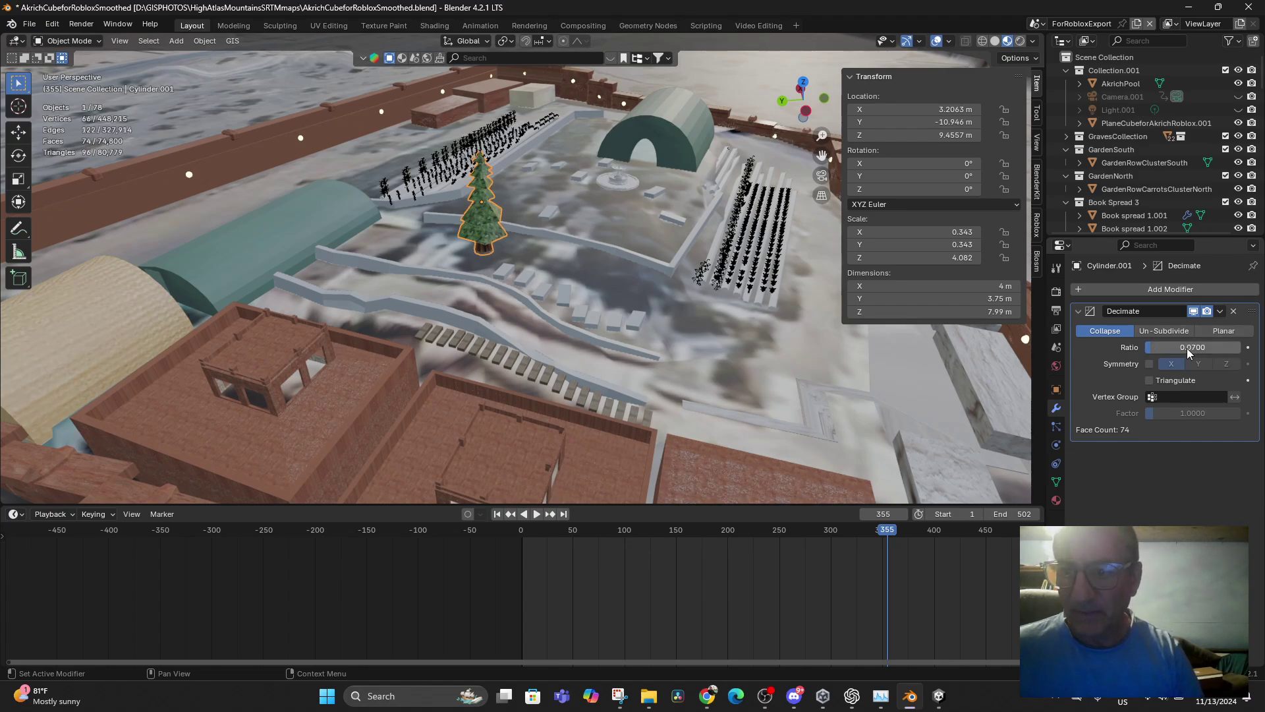
pyautogui.click(1190, 349)
pyautogui.press('BackSpace')
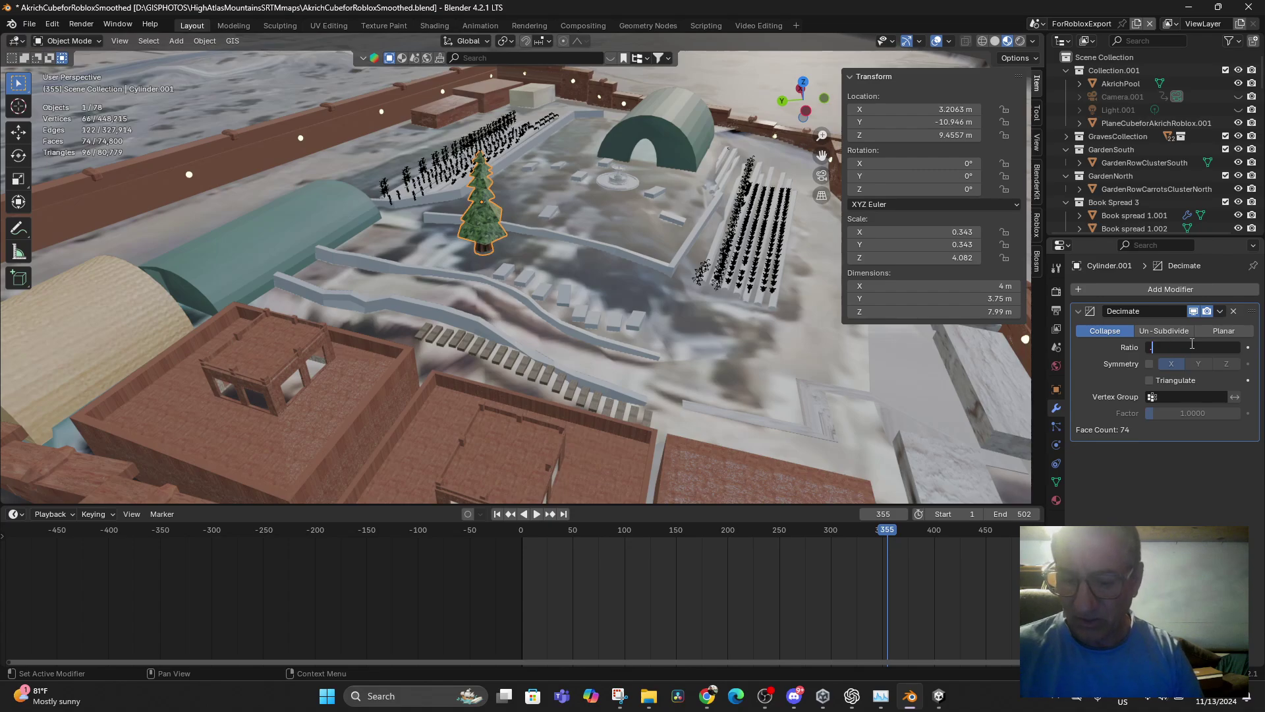
pyautogui.write('.1')
pyautogui.press('Return')
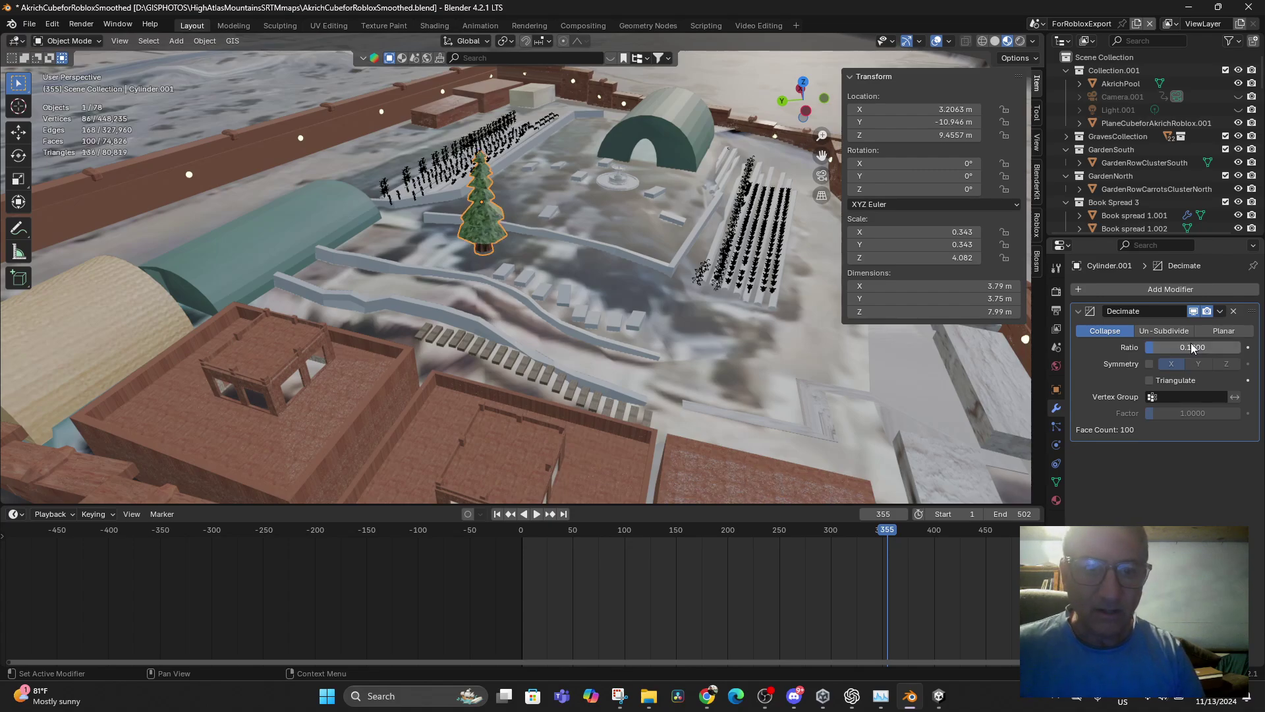
# - Set the pine tree's Decimate ratio to 0.5 and apply the modifier
pyautogui.scroll(5, 593, 283)
pyautogui.scroll(-1, 512, 243)
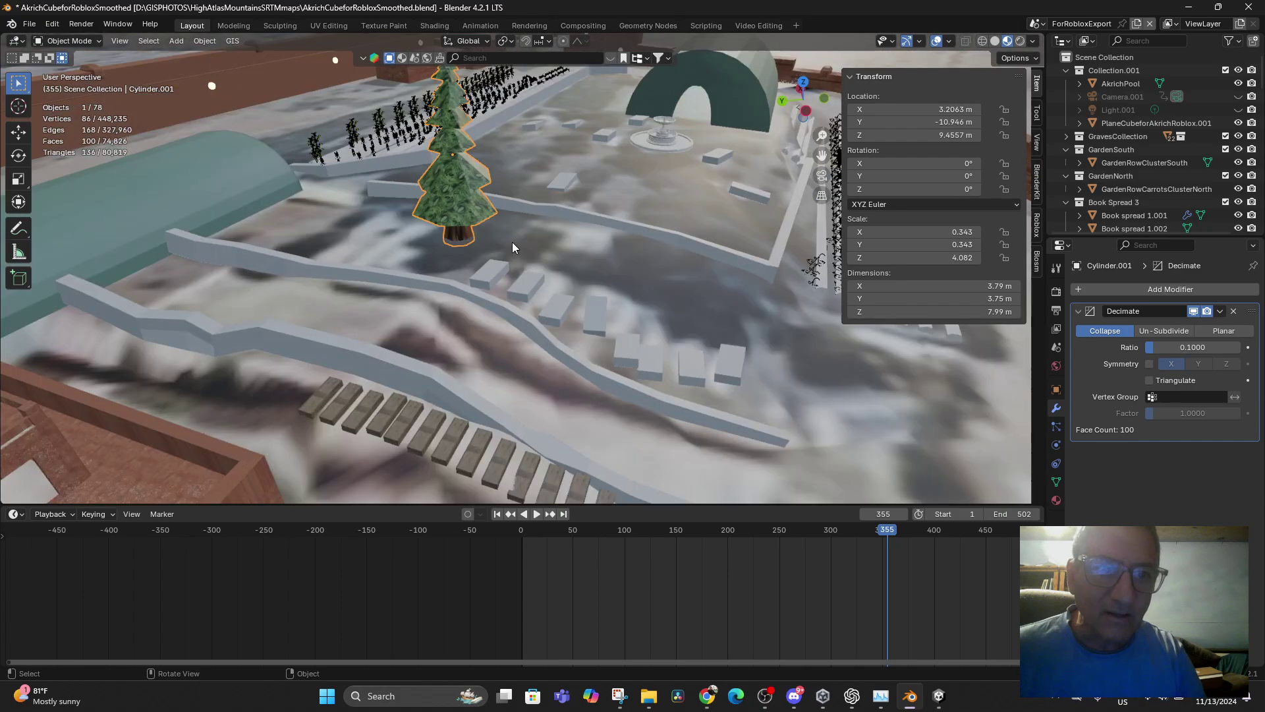
pyautogui.click(1194, 348)
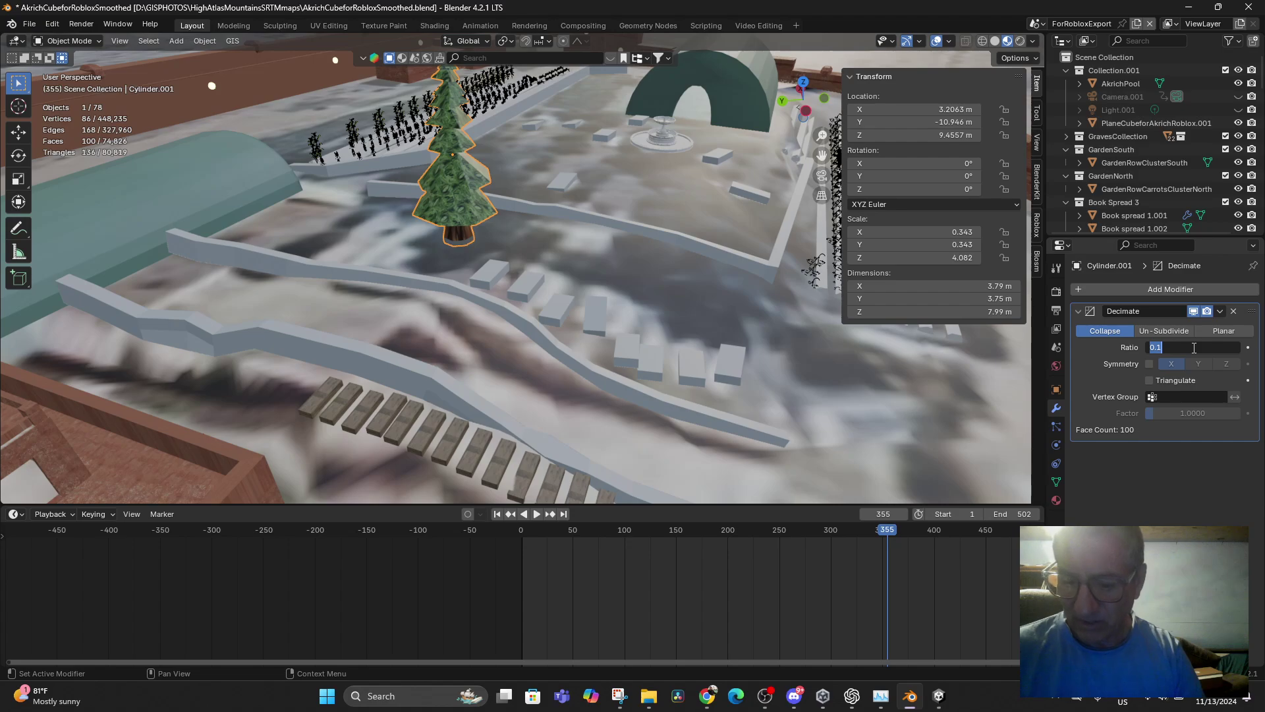
pyautogui.press('Return')
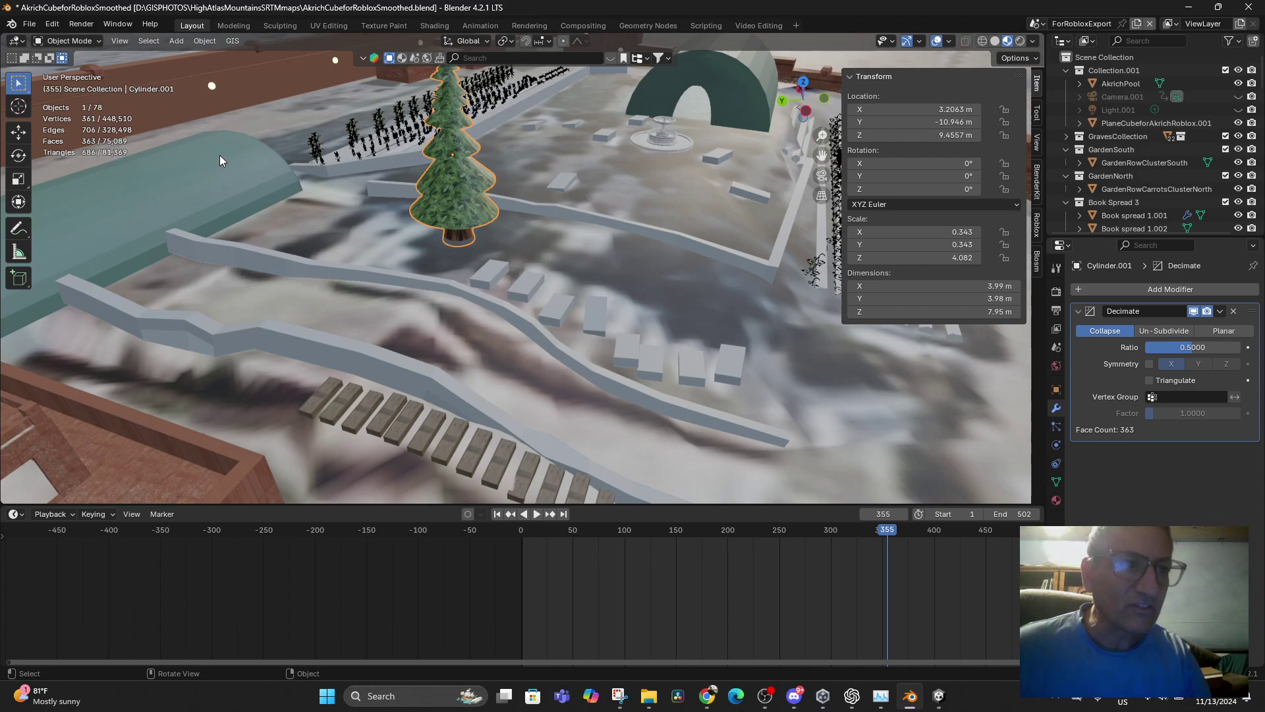
pyautogui.moveTo(520, 223); pyautogui.dragTo(507, 231, button='middle')
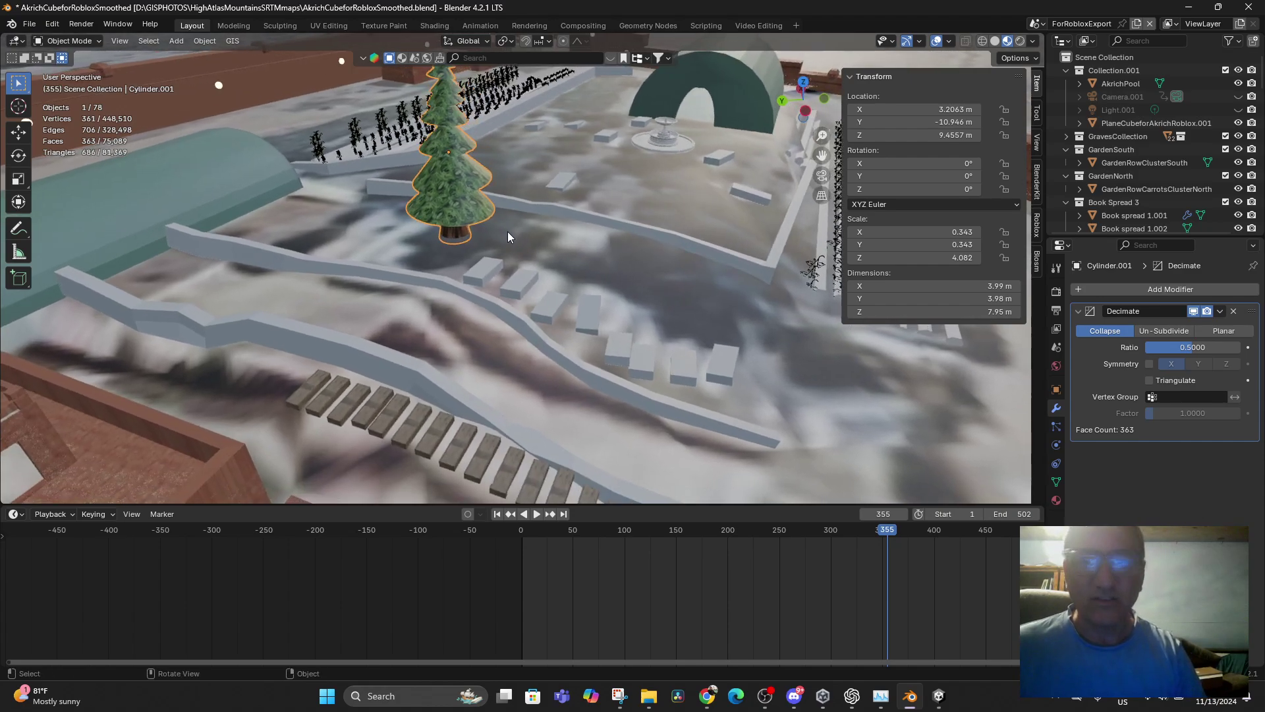
pyautogui.click(1218, 312)
pyautogui.click(1167, 330)
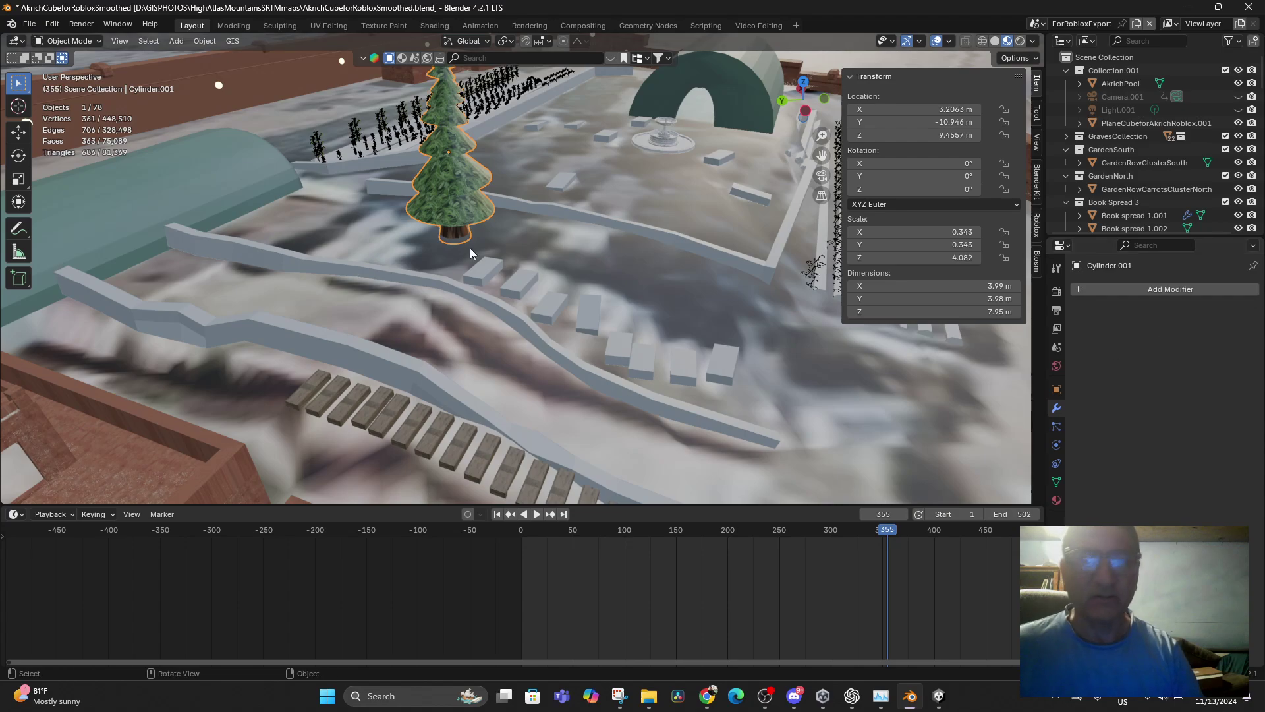
# - Duplicate the pine tree, place the copy near the end of the garden rows and raise it about 2.5 m along Z
pyautogui.scroll(-4, 488, 287)
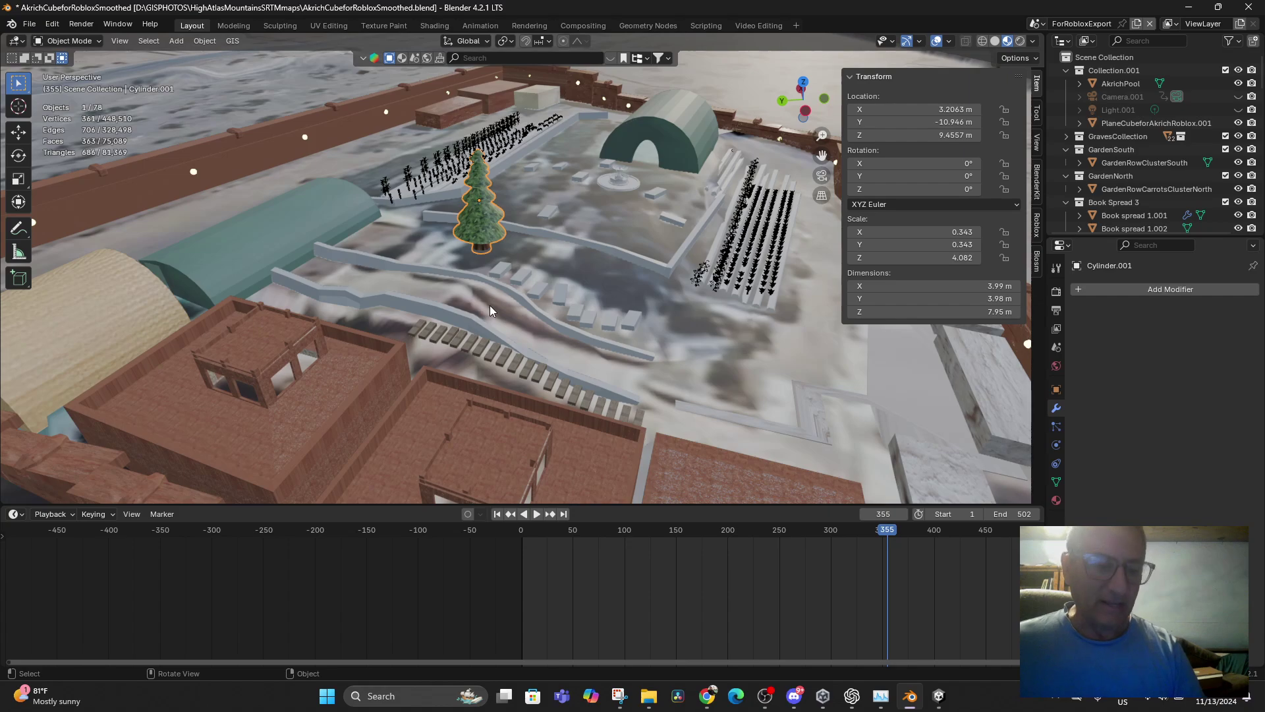
pyautogui.hotkey('shift', 'd')
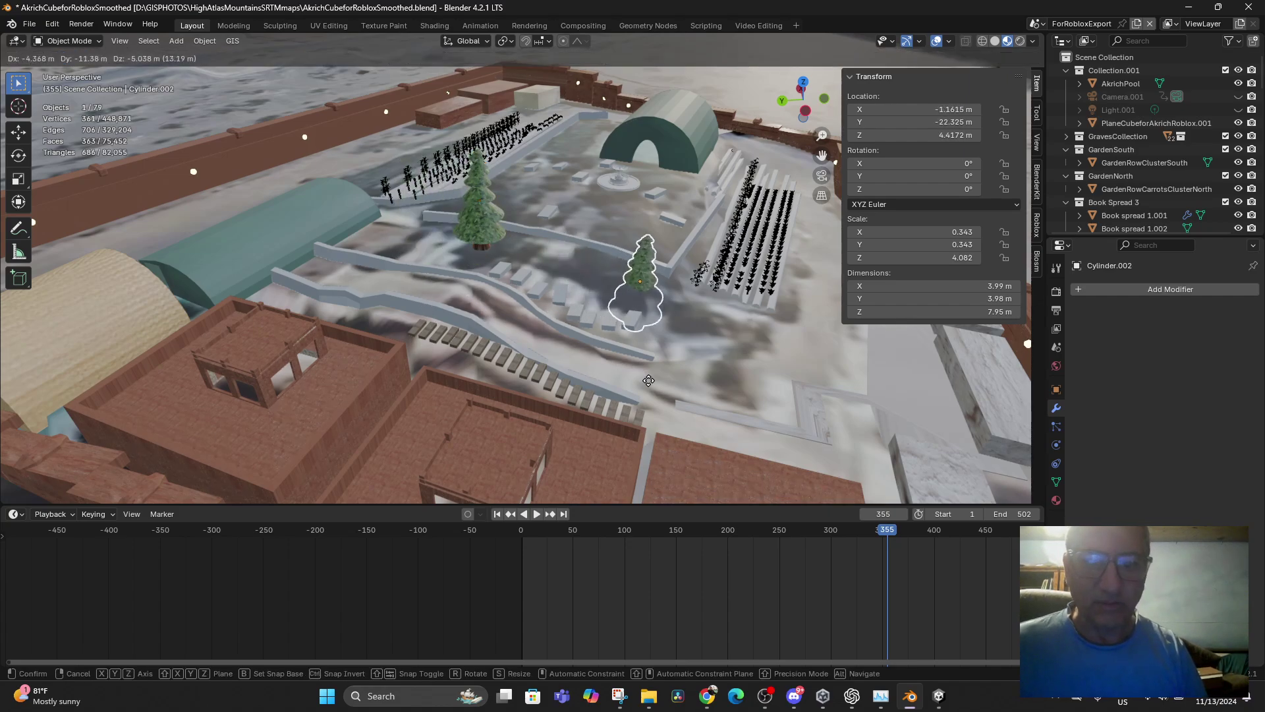
pyautogui.click(702, 391)
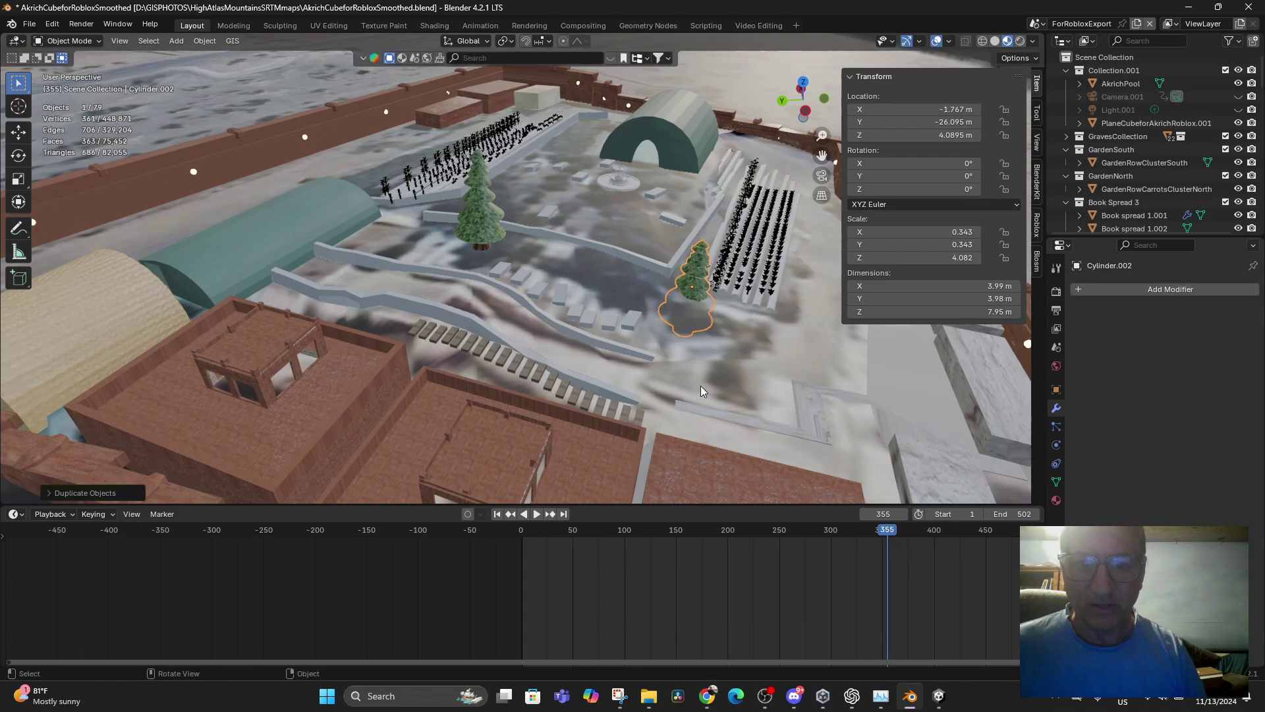
pyautogui.press('g')
pyautogui.press('z')
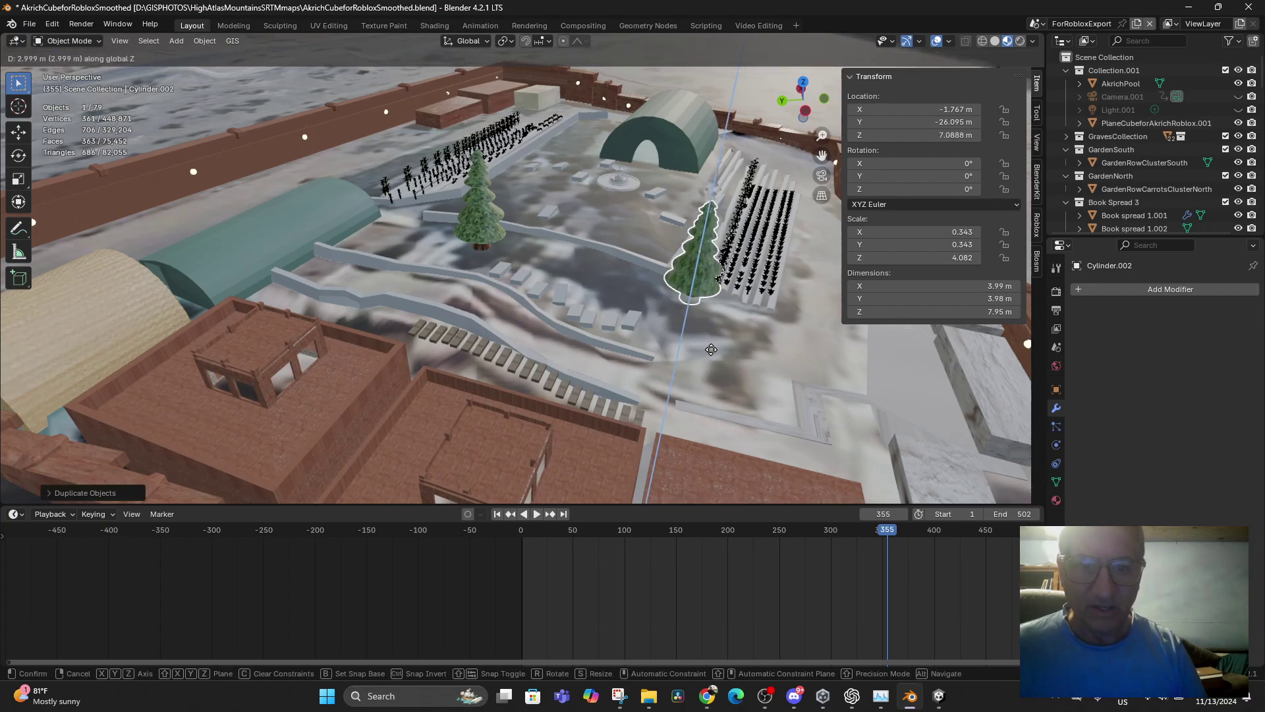
pyautogui.click(710, 356)
# - Reposition the tree copy in front of the garden rows and raise it about 2 m along Z
pyautogui.moveTo(710, 368); pyautogui.dragTo(647, 378, button='middle')
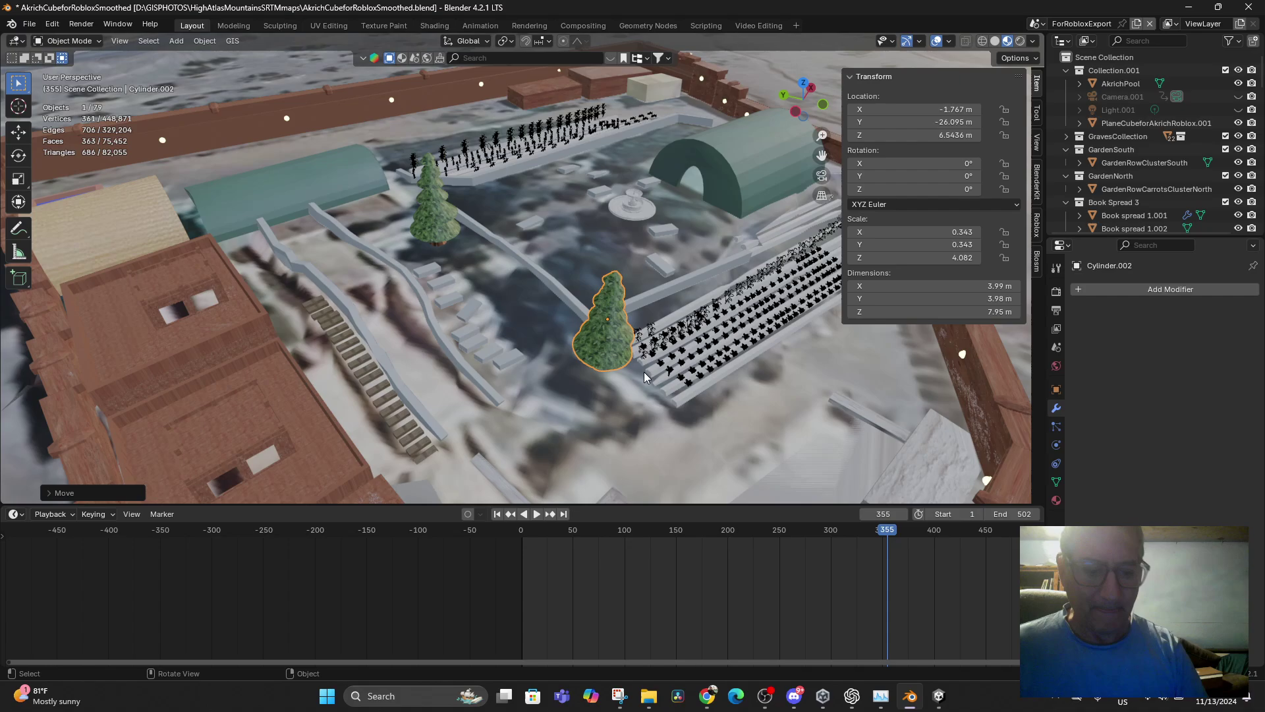
pyautogui.press('g')
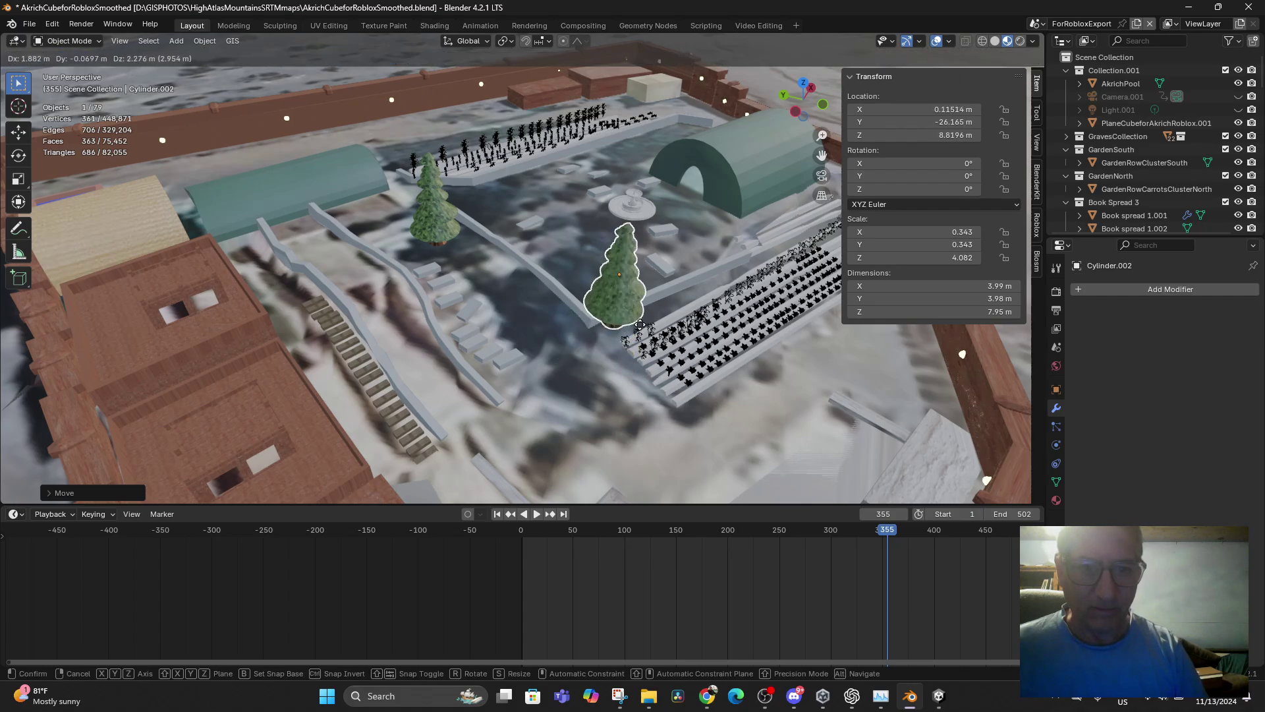
pyautogui.click(607, 395)
pyautogui.moveTo(607, 398); pyautogui.dragTo(696, 368, button='middle')
pyautogui.press('g')
pyautogui.click(629, 445)
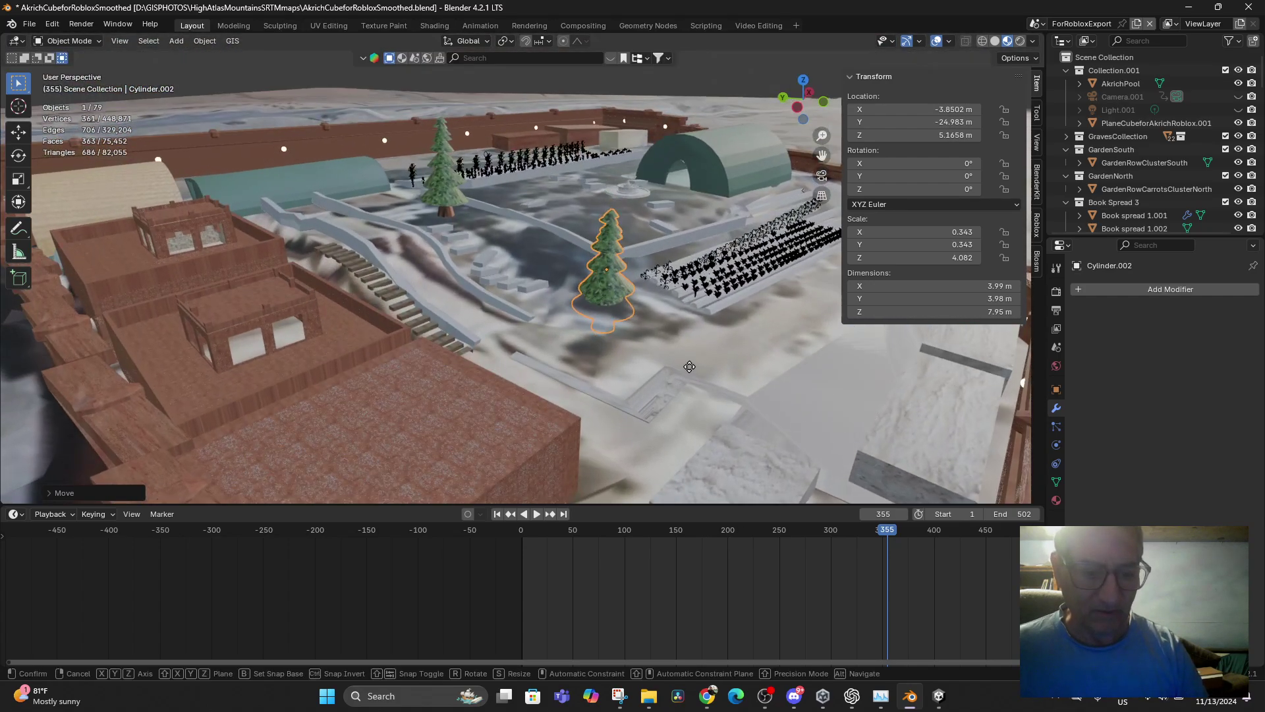
pyautogui.press('g')
pyautogui.press('z')
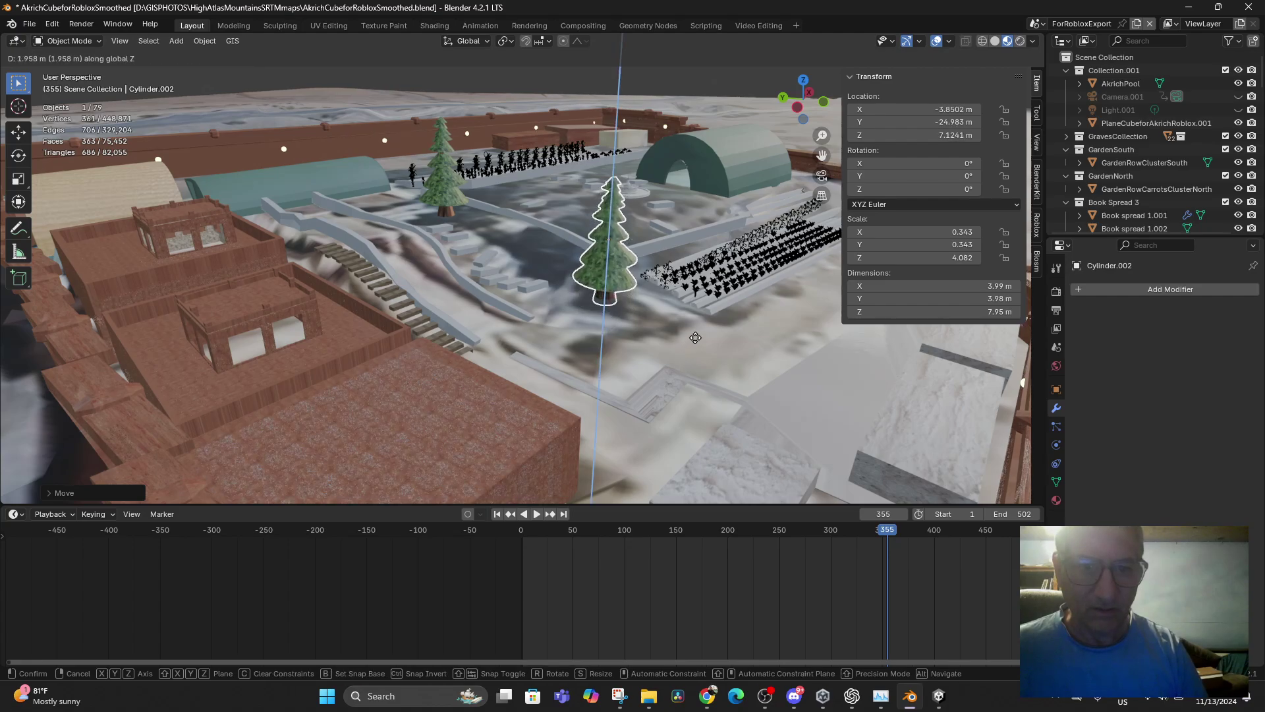
pyautogui.click(692, 345)
# - Scale the tree copy down uniformly to about 5.5 m tall and lower it to about Z 5.93 m
pyautogui.press('s')
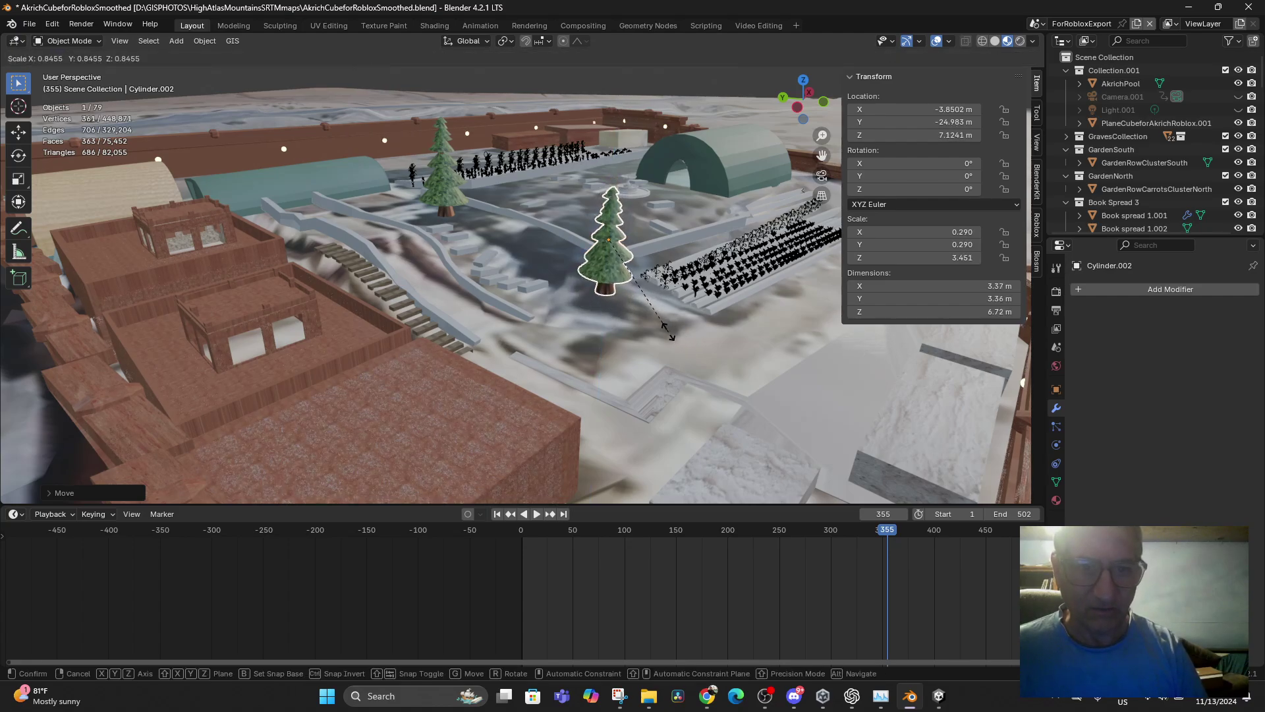
pyautogui.click(643, 324)
pyautogui.press('g')
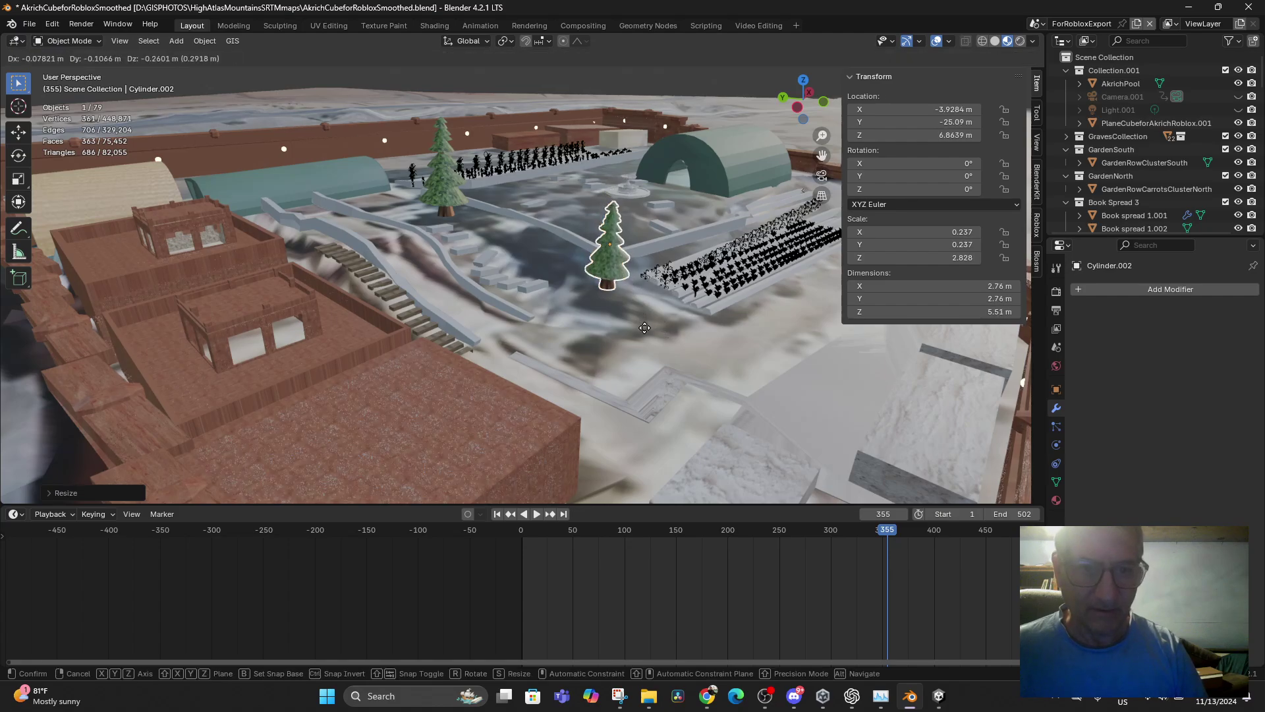
pyautogui.click(645, 342)
# - Save the scene to its current file
pyautogui.moveTo(649, 346); pyautogui.dragTo(680, 358, button='middle')
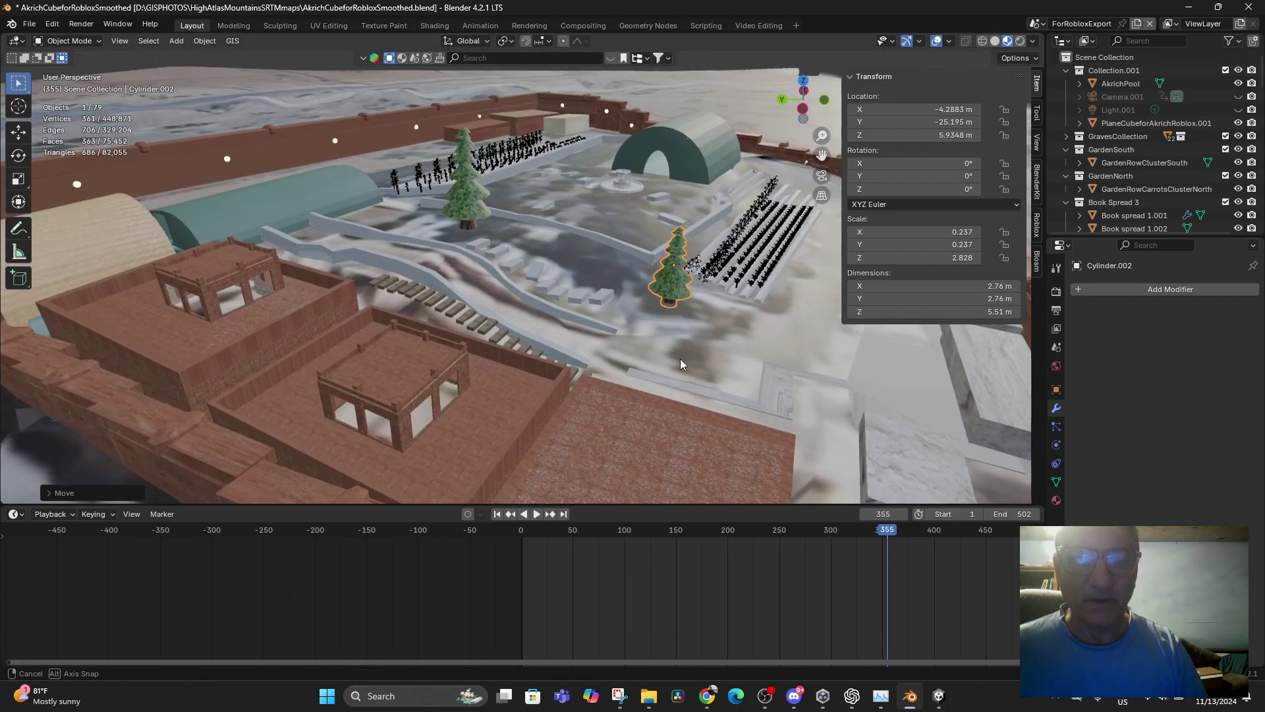
pyautogui.click(29, 26)
pyautogui.click(50, 110)
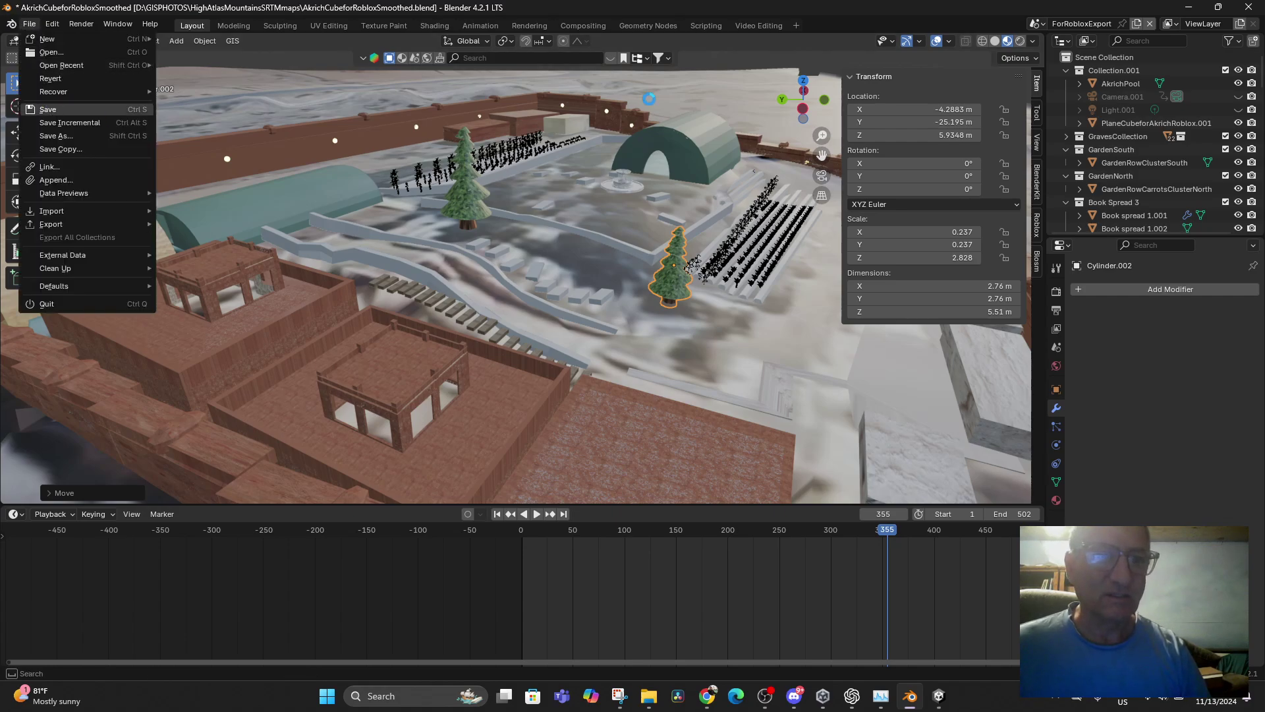
# - Filter the online assets by a maximum file size of 353 MB and list free assets first
pyautogui.click(503, 60)
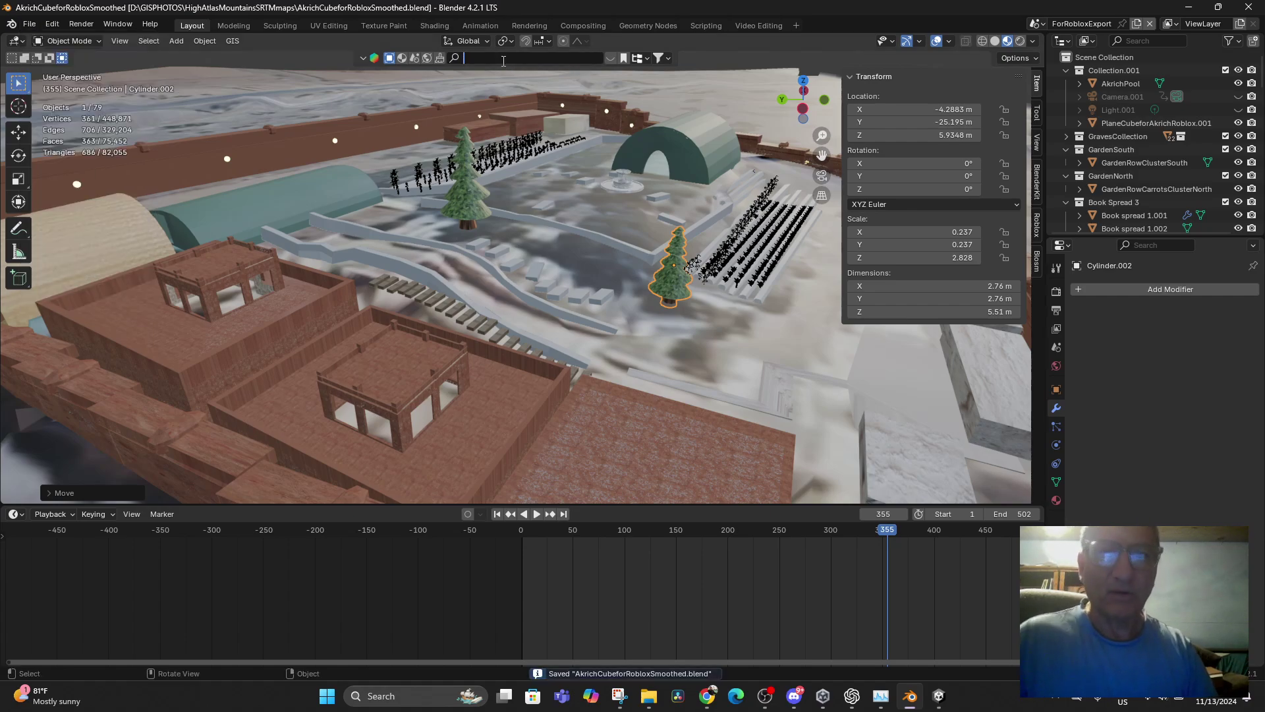
pyautogui.click(669, 59)
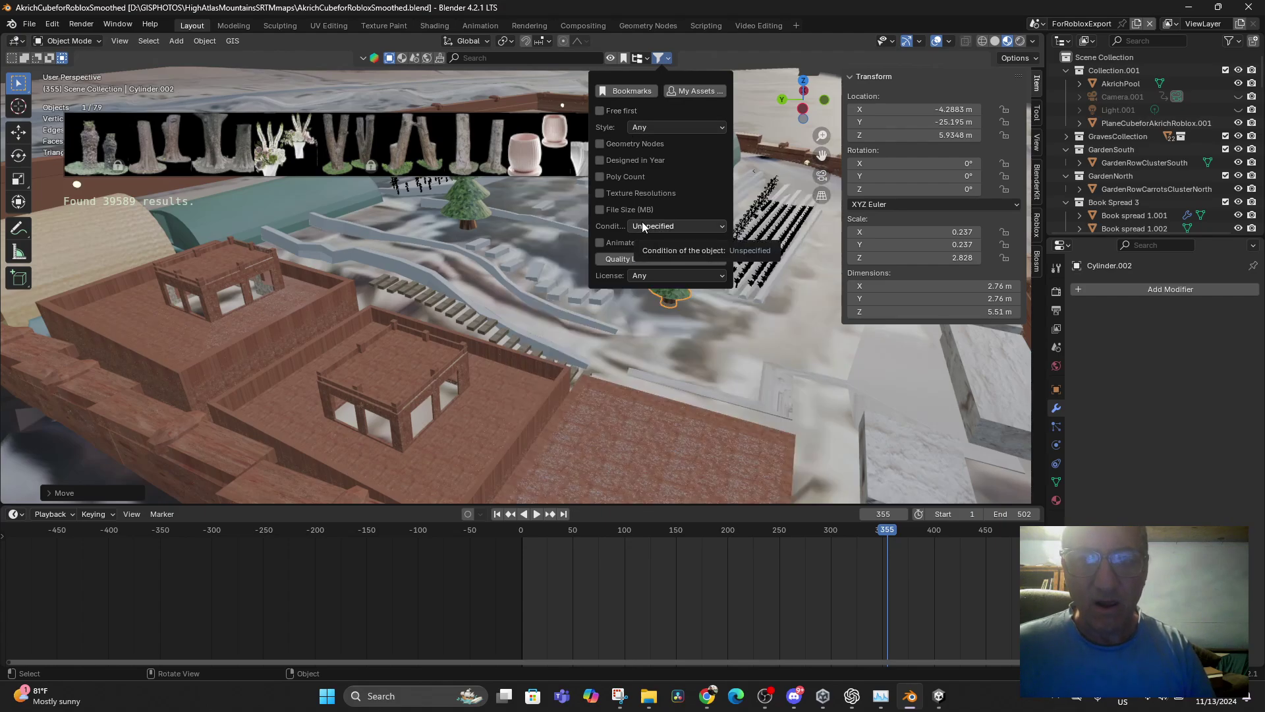
pyautogui.click(599, 210)
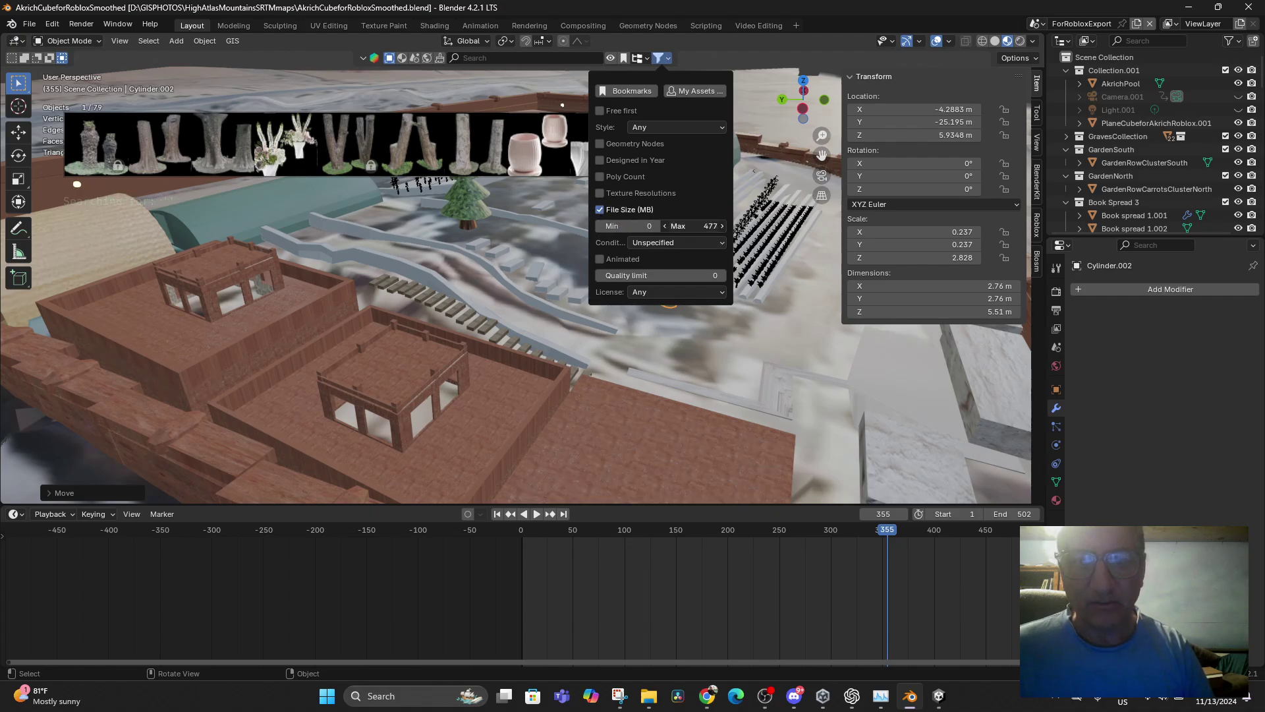
pyautogui.moveTo(699, 226)
pyautogui.mouseDown()
pyautogui.moveTo(675, 226)
pyautogui.moveTo(710, 232)
pyautogui.mouseUp()
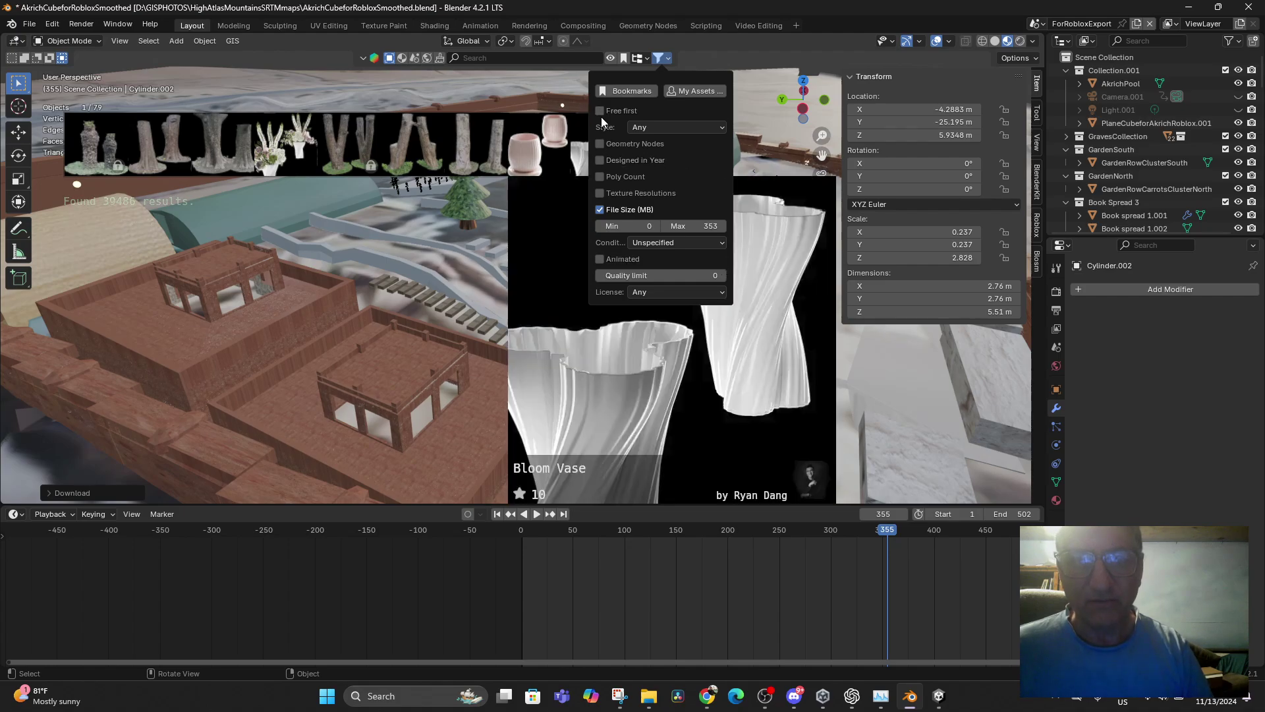
pyautogui.click(601, 111)
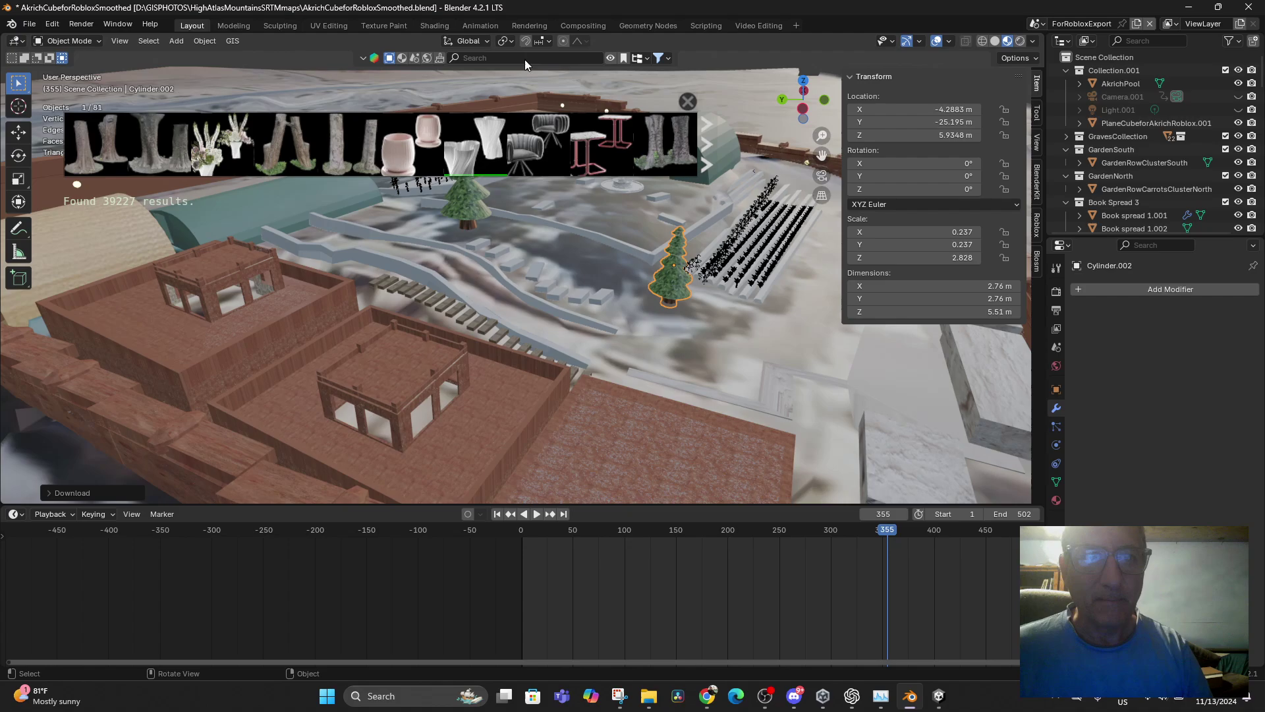
# - Search the online assets for "tree" and preview the Tree and Pine Tree models
pyautogui.click(524, 59)
pyautogui.write('tree')
pyautogui.press('Return')
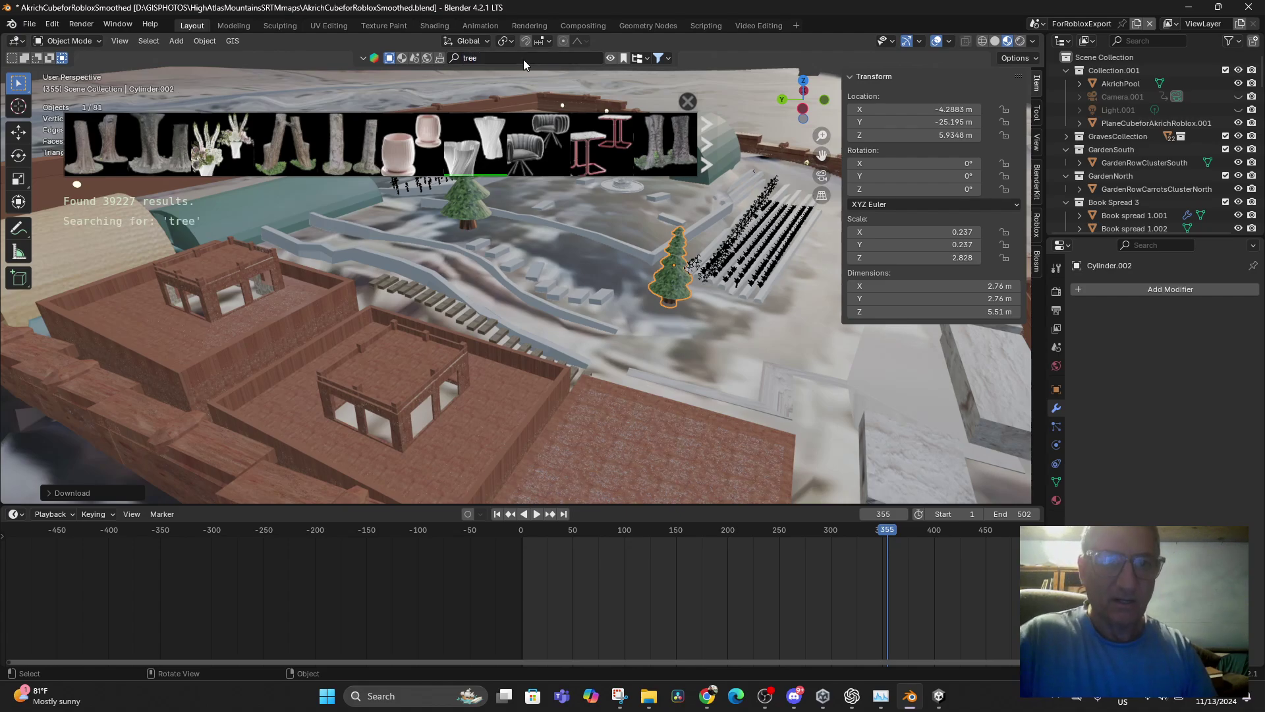
pyautogui.moveTo(447, 140)
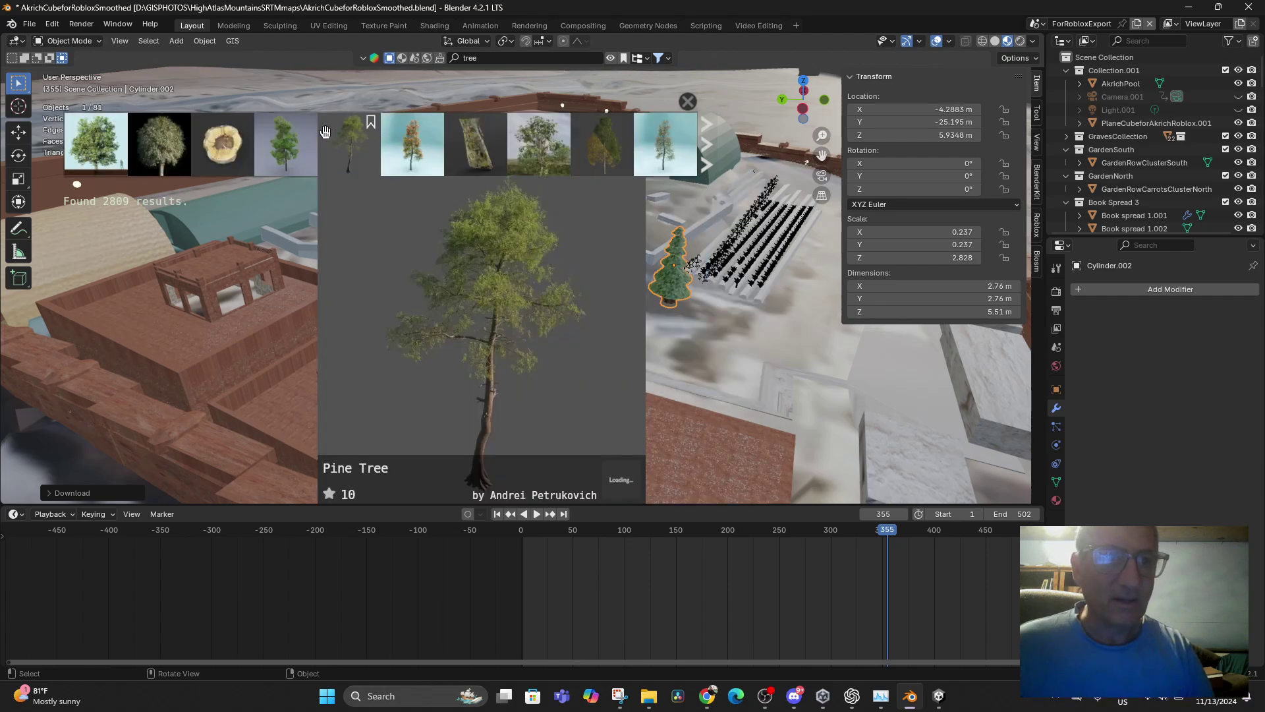
pyautogui.moveTo(163, 157)
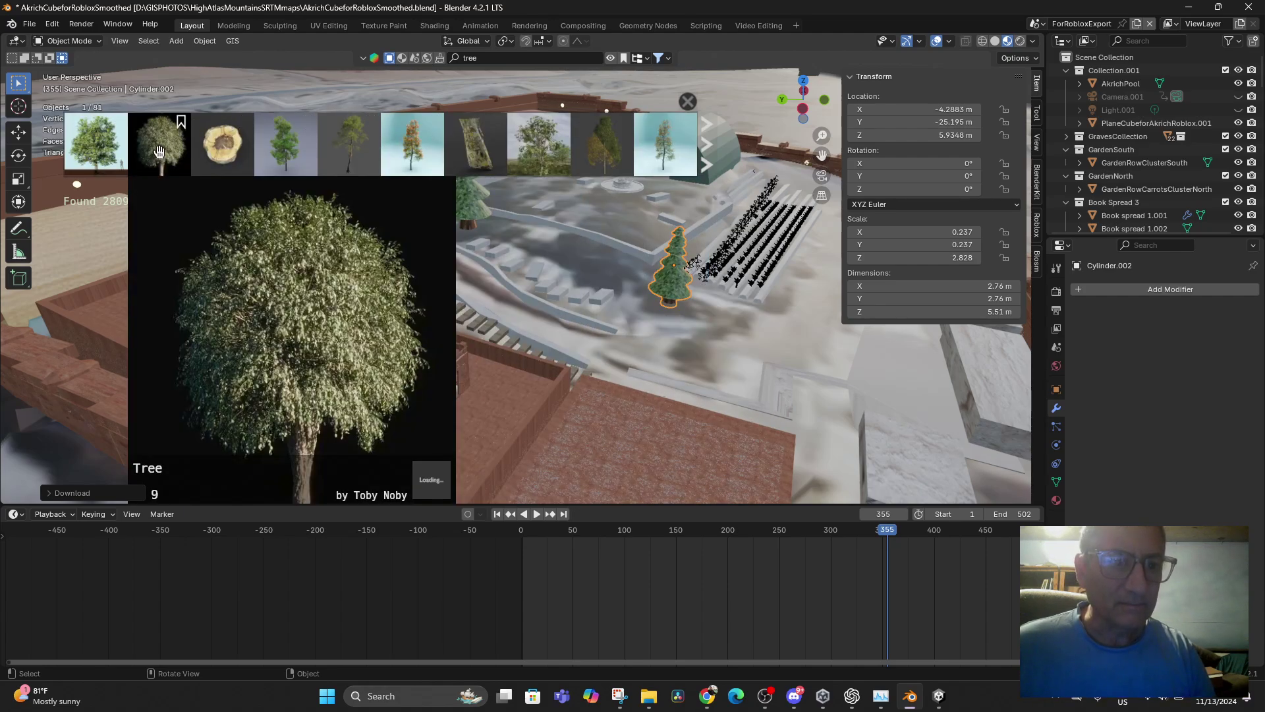
pyautogui.moveTo(355, 152)
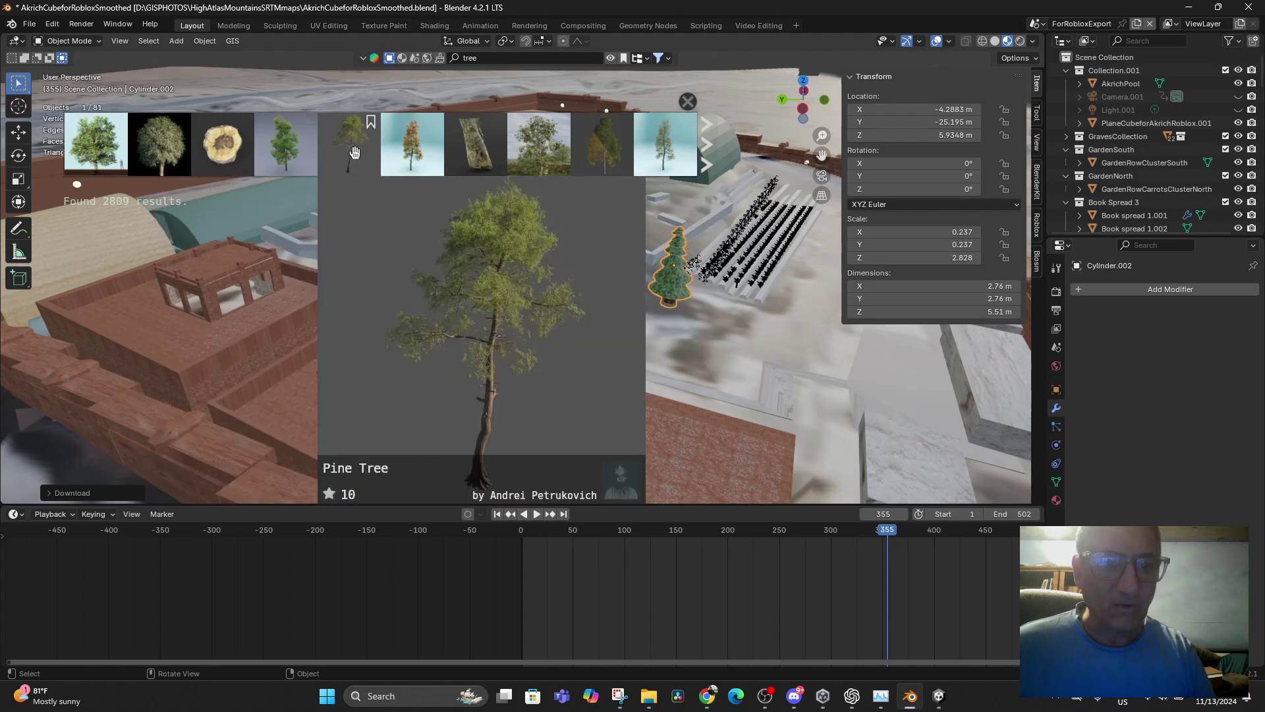
# - Preview more tree models in the online asset results and lower the maximum file size filter further
pyautogui.moveTo(306, 152)
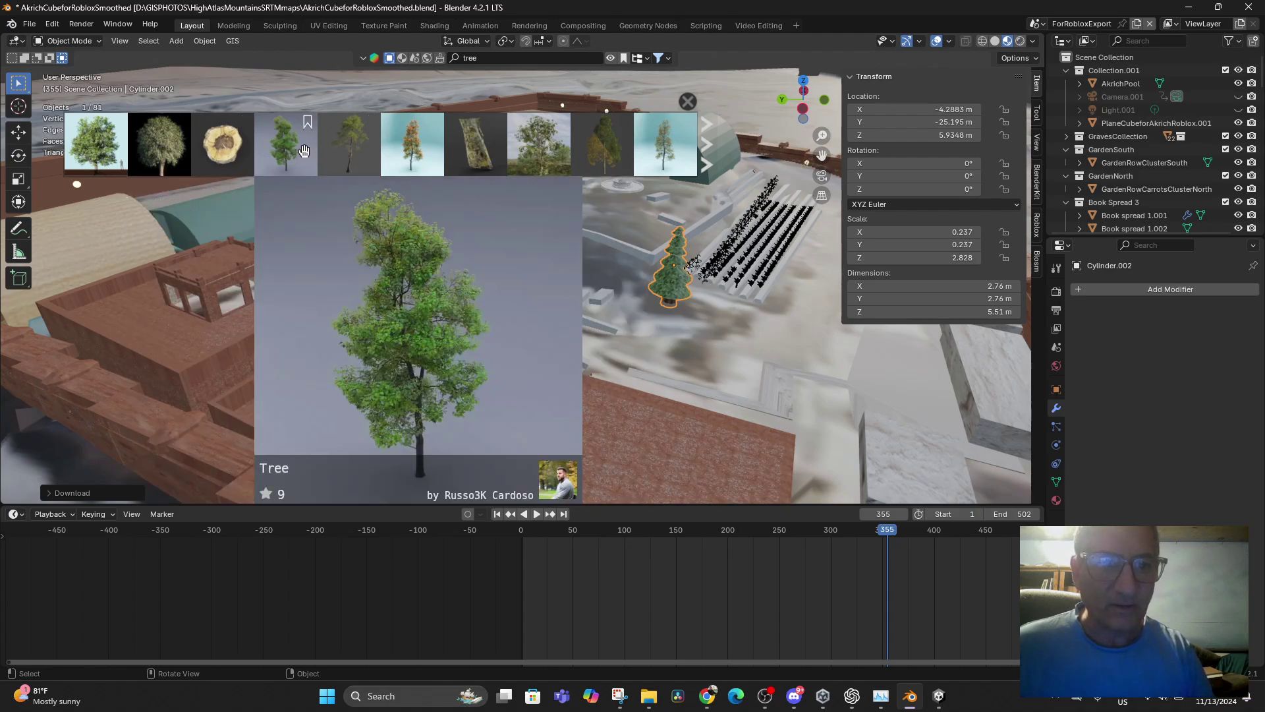
pyautogui.moveTo(556, 159)
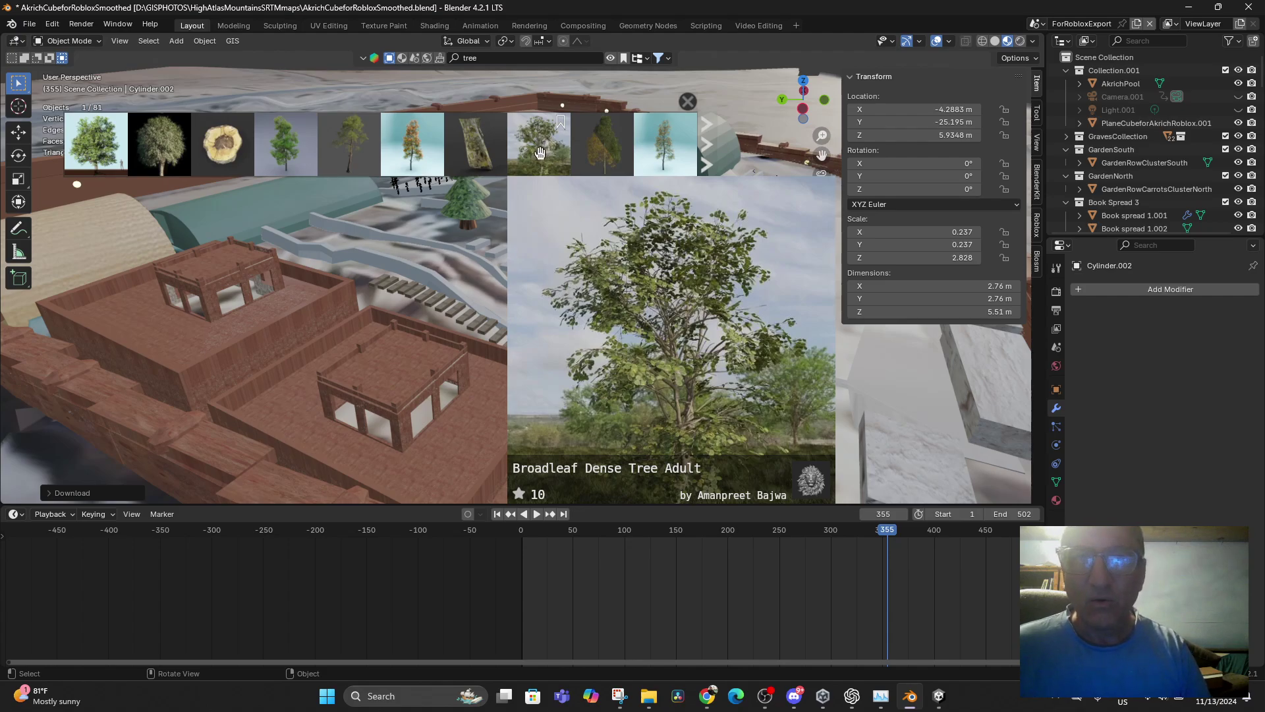
pyautogui.click(667, 58)
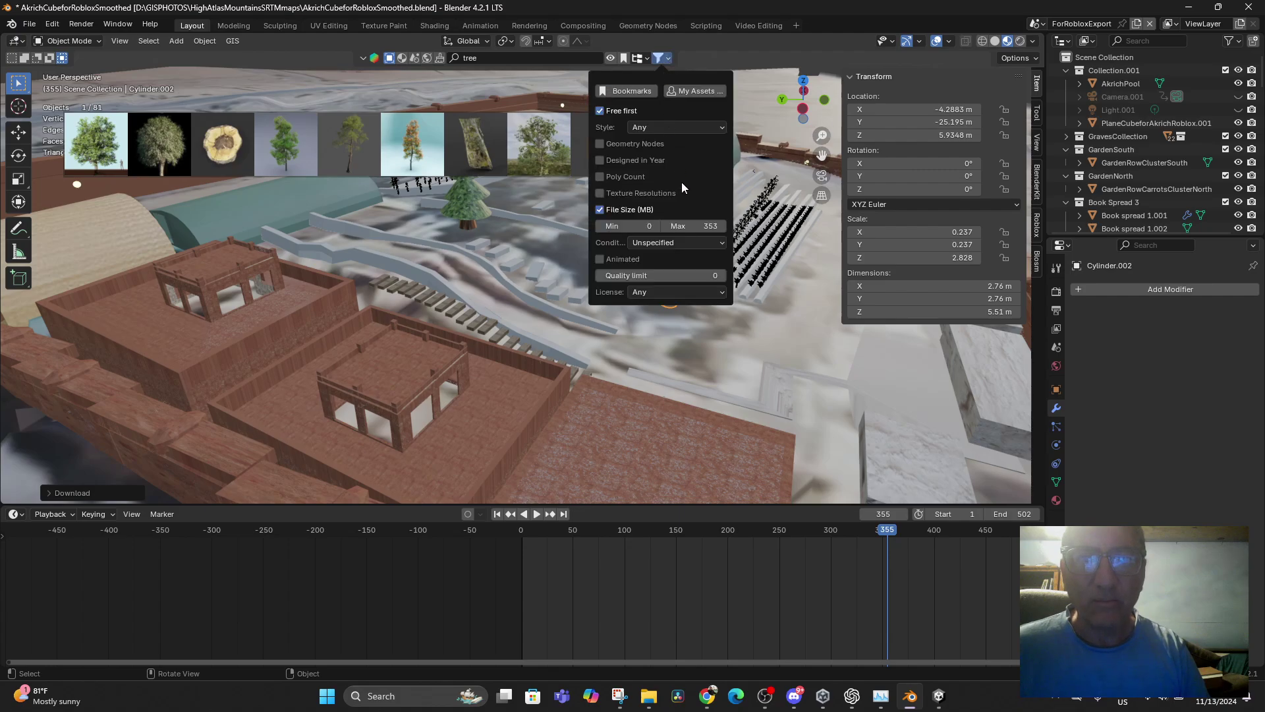
pyautogui.moveTo(705, 229); pyautogui.dragTo(692, 229)
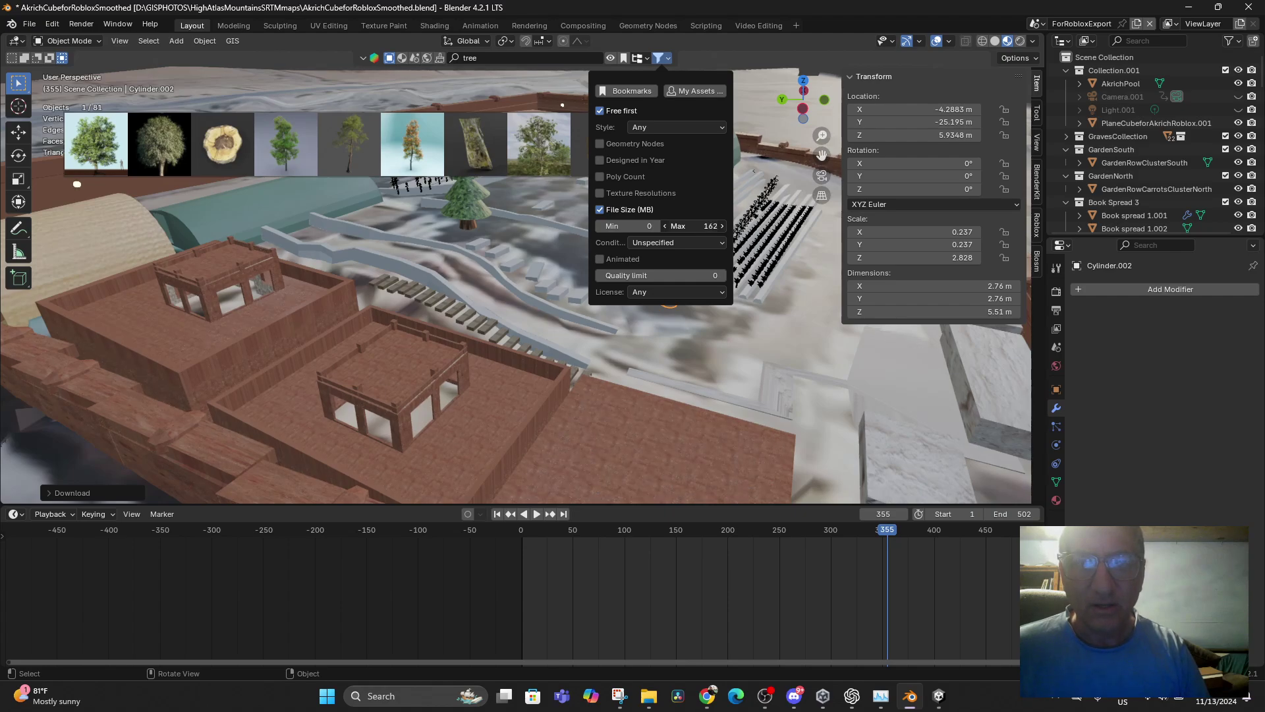
pyautogui.moveTo(692, 229); pyautogui.dragTo(686, 228)
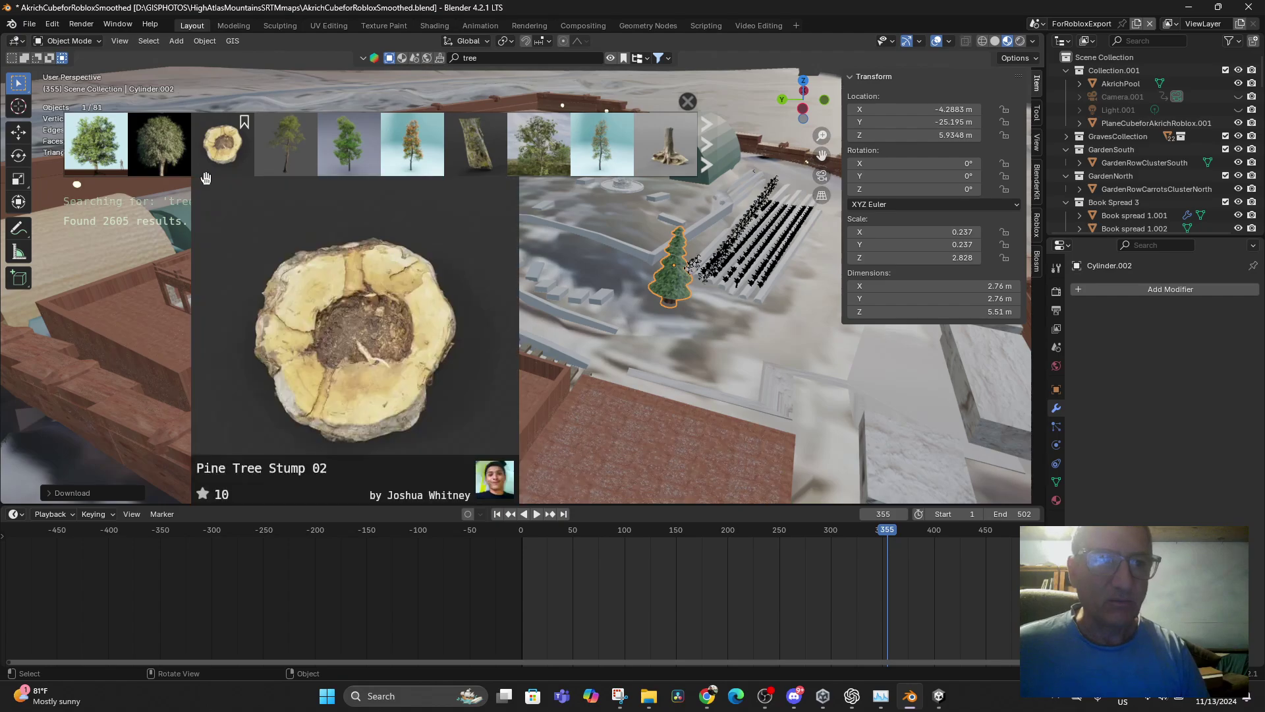
# - Preview the narrowed tree results, place the slender green Tree model between the two garden pines and select it
pyautogui.moveTo(104, 160)
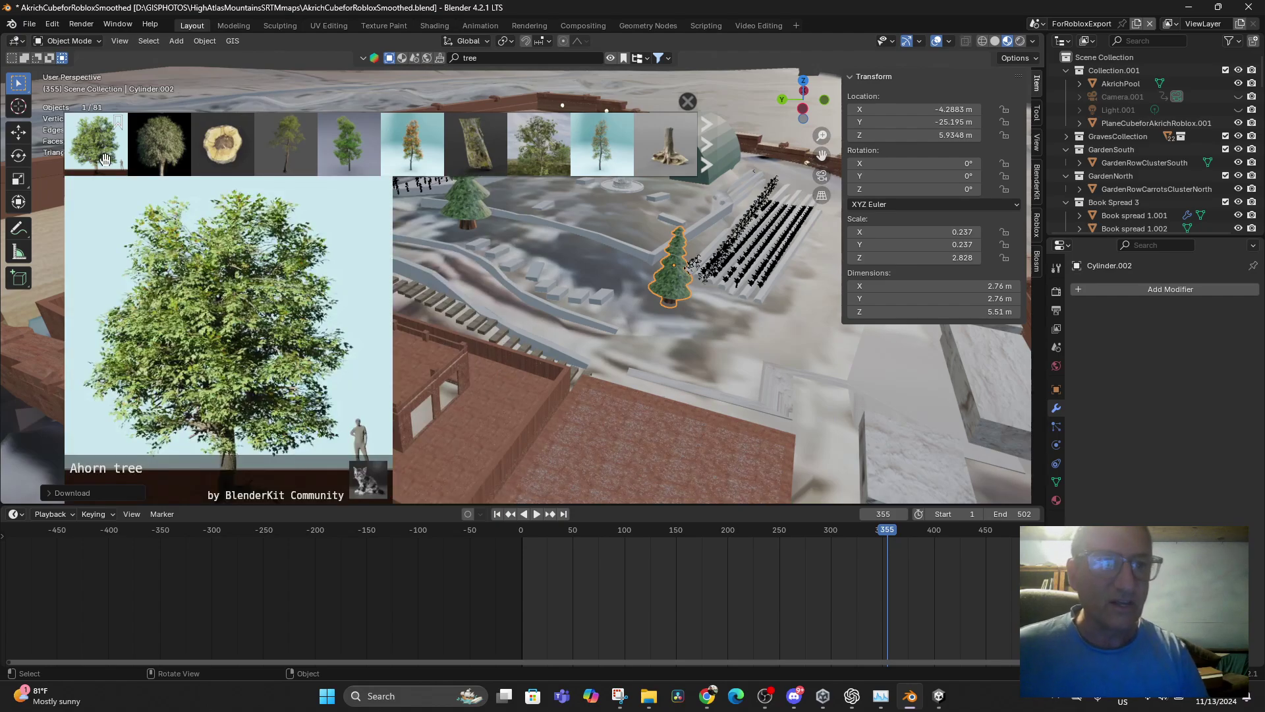
pyautogui.moveTo(168, 158)
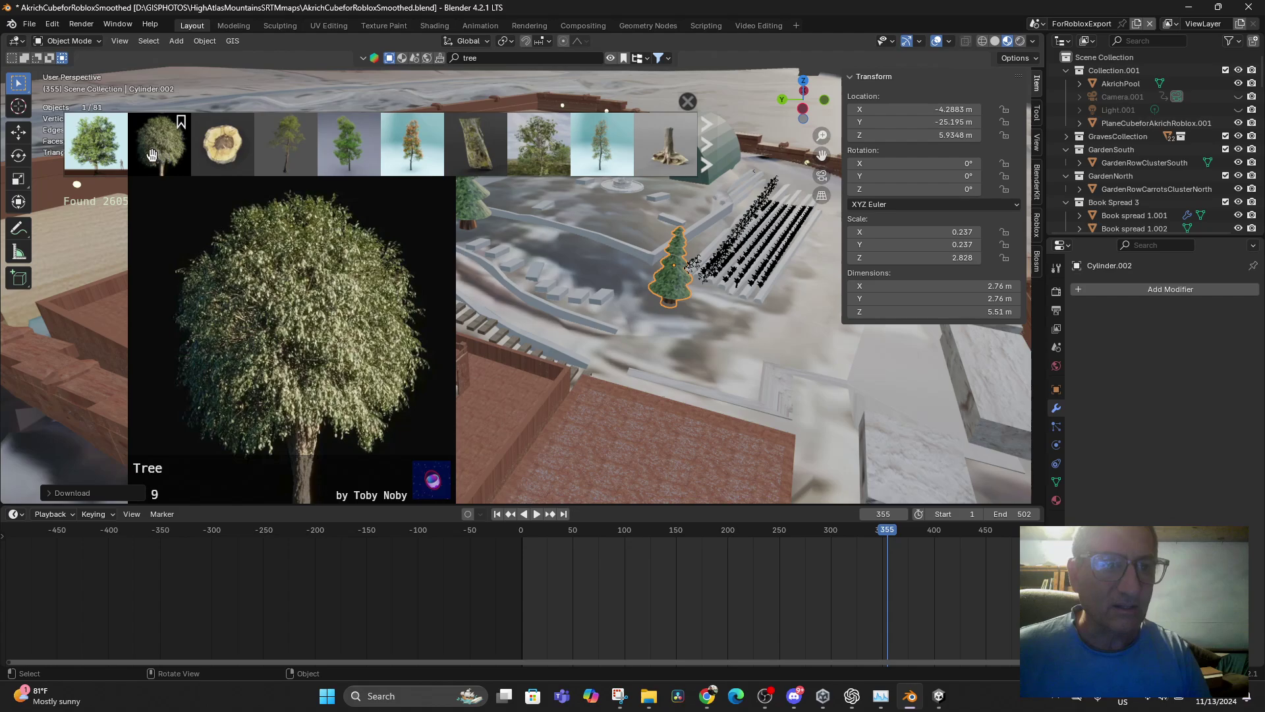
pyautogui.moveTo(339, 156)
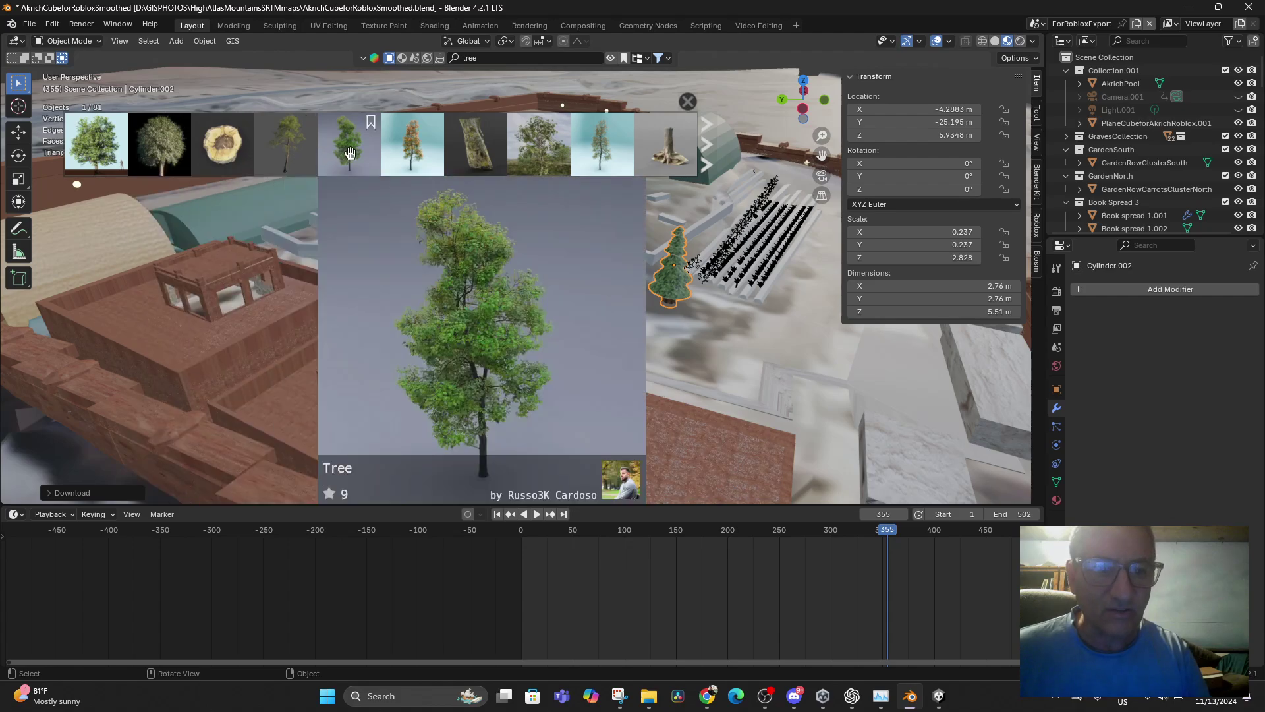
pyautogui.moveTo(348, 155); pyautogui.dragTo(506, 250)
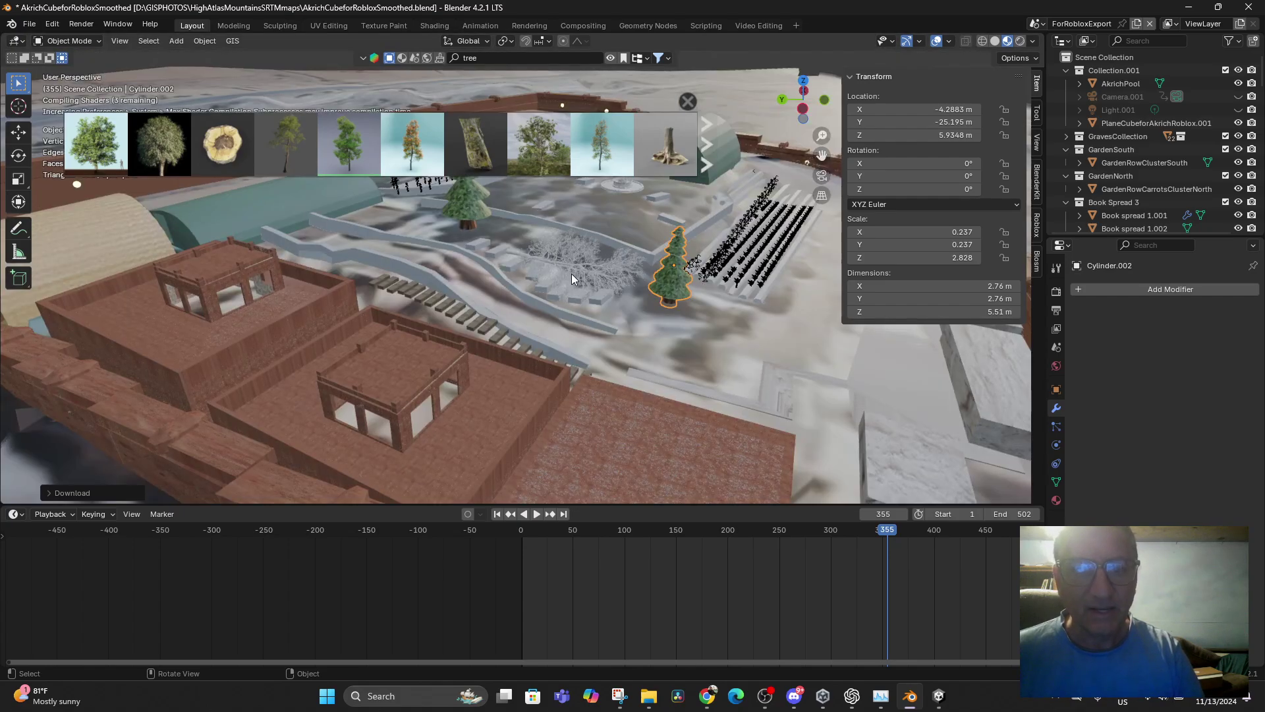
pyautogui.click(582, 271)
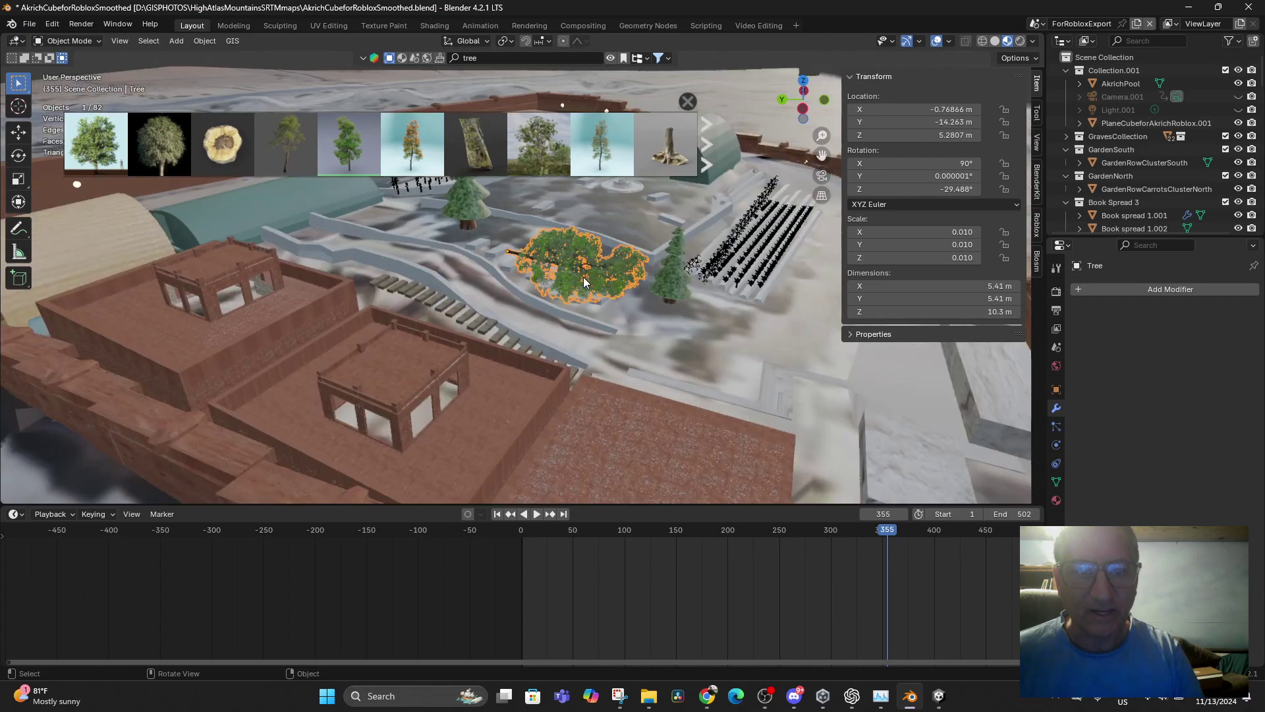
# - Rotate the imported tree upright to about X 2°, Y -4°, Z 28° and close the asset results
pyautogui.press('r')
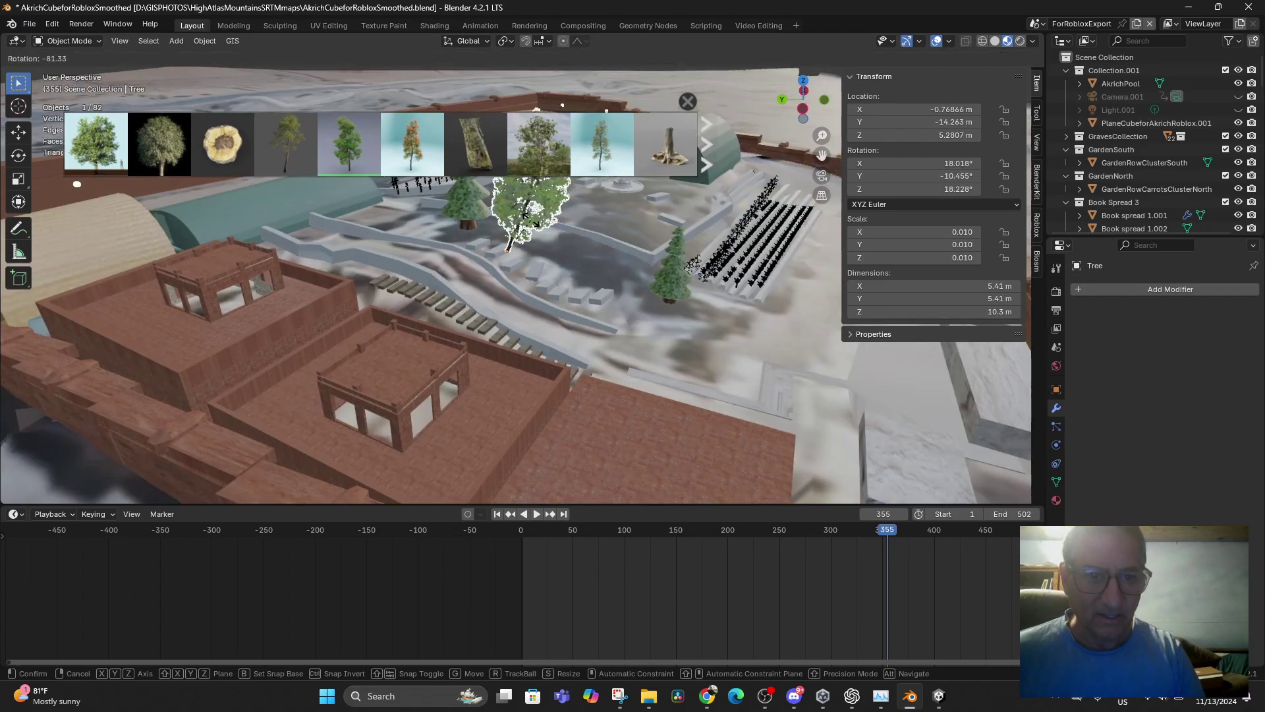
pyautogui.click(538, 258)
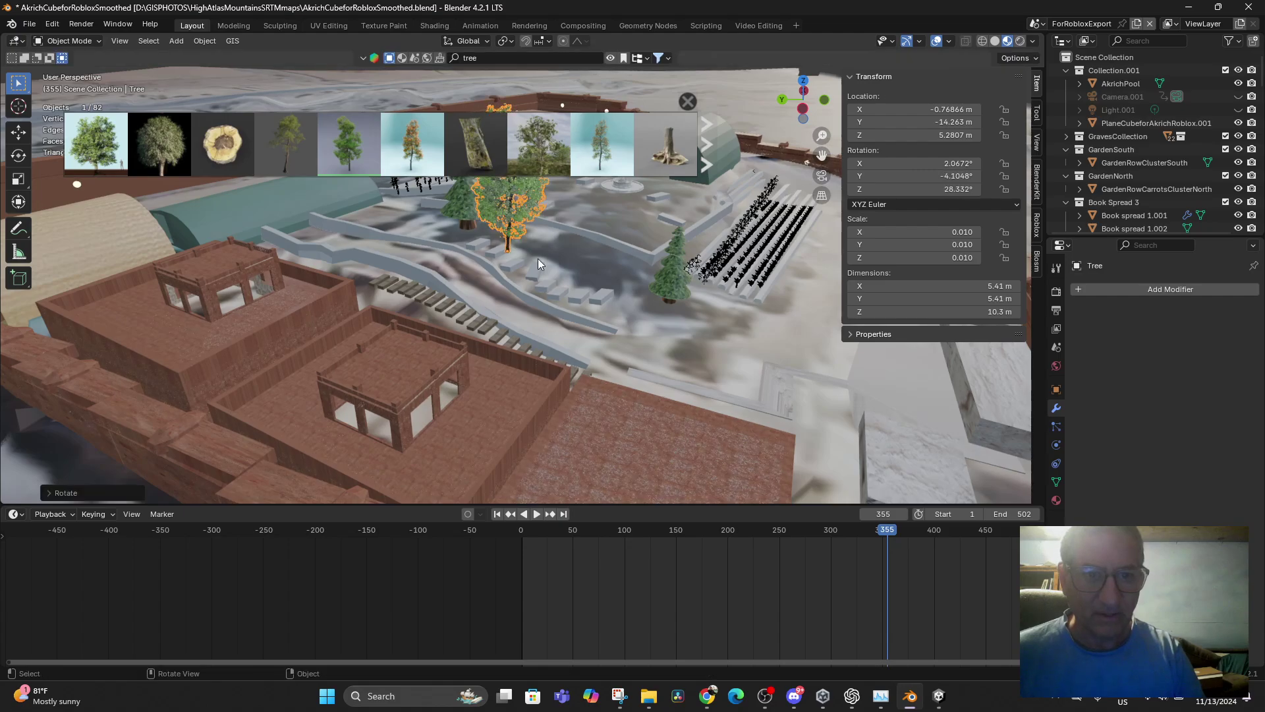
pyautogui.moveTo(623, 159)
pyautogui.click(687, 101)
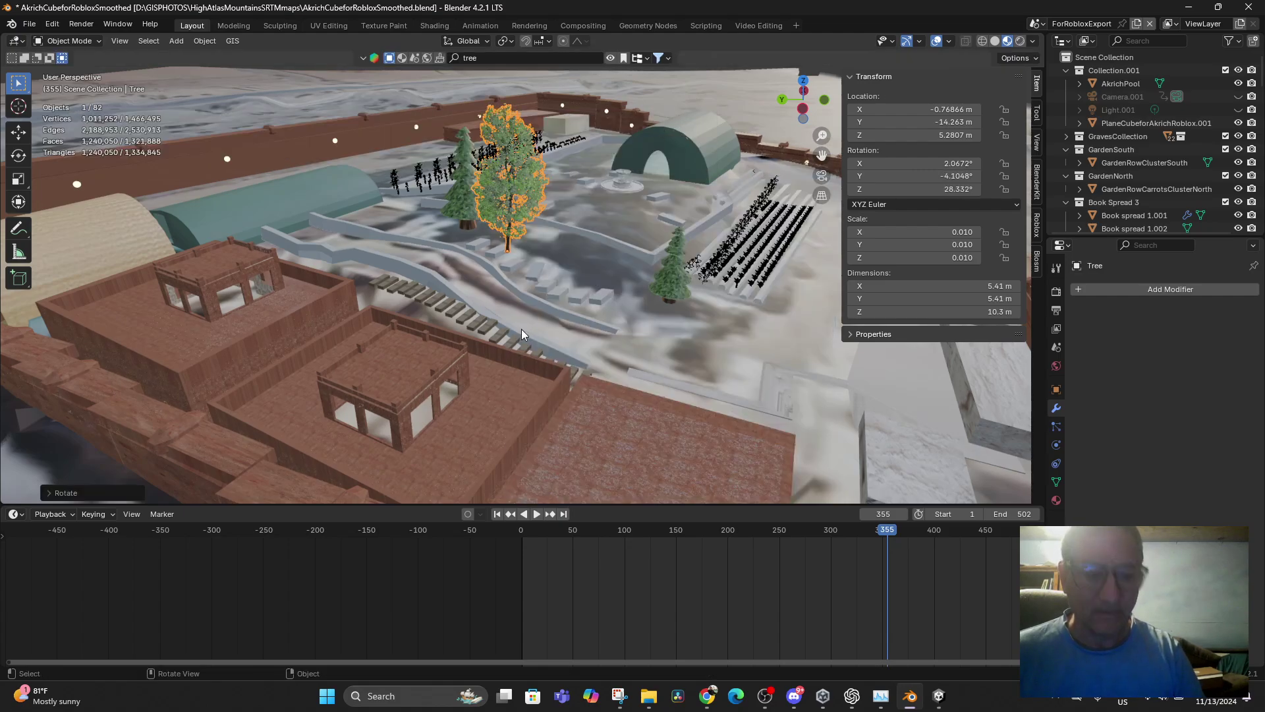
# - Move the upright tree to about X -0.51 m, Y -18.7 m and lower it to about Z 2.12 m
pyautogui.press('g')
pyautogui.click(579, 329)
pyautogui.moveTo(580, 329); pyautogui.dragTo(512, 319, button='middle')
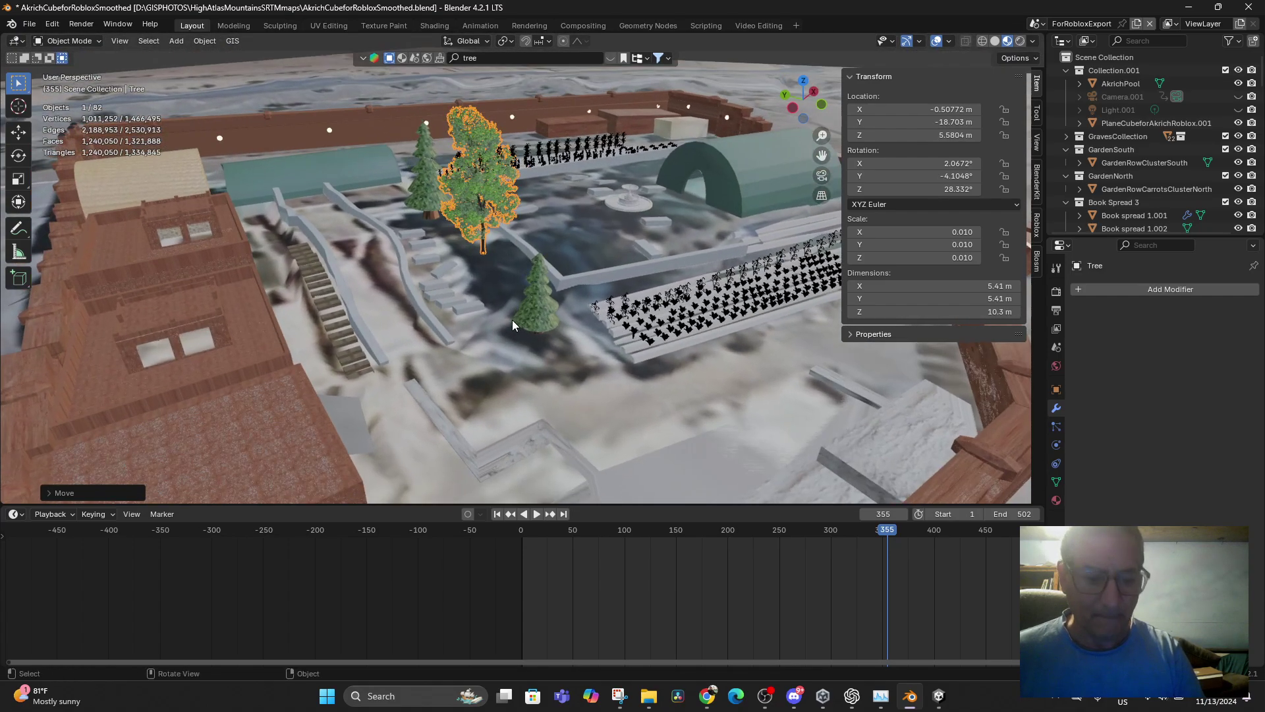
pyautogui.press('g')
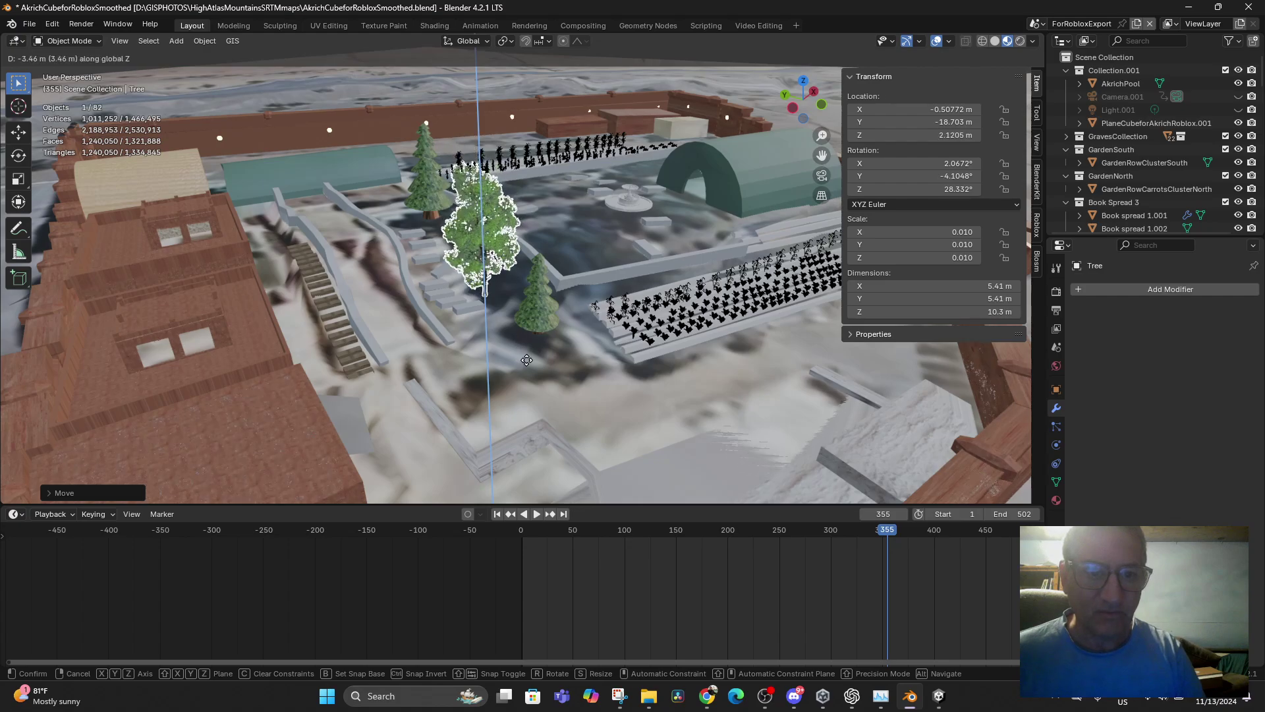
pyautogui.click(504, 366)
pyautogui.moveTo(505, 367); pyautogui.dragTo(524, 358, button='middle')
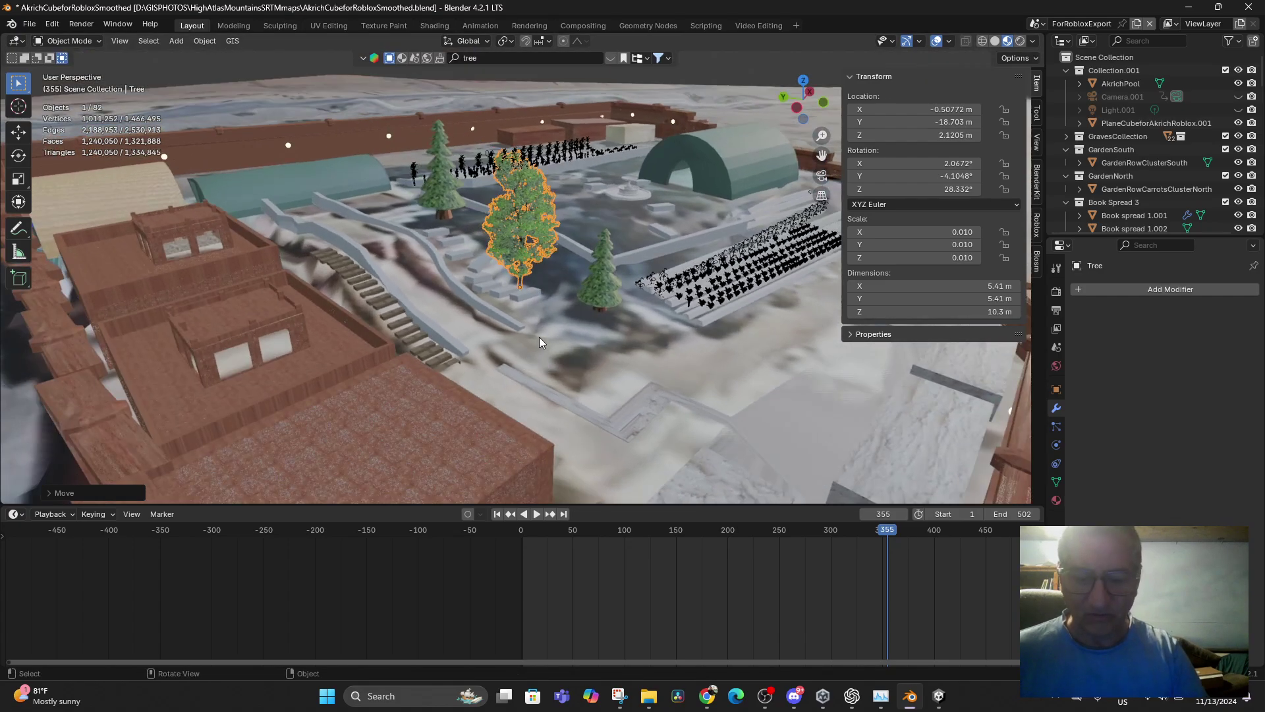
# - Position the tree beside the smaller pine at about X 0.27 m, Y -20.26 m and Z 2 m
pyautogui.press('KP_7')
pyautogui.press('g')
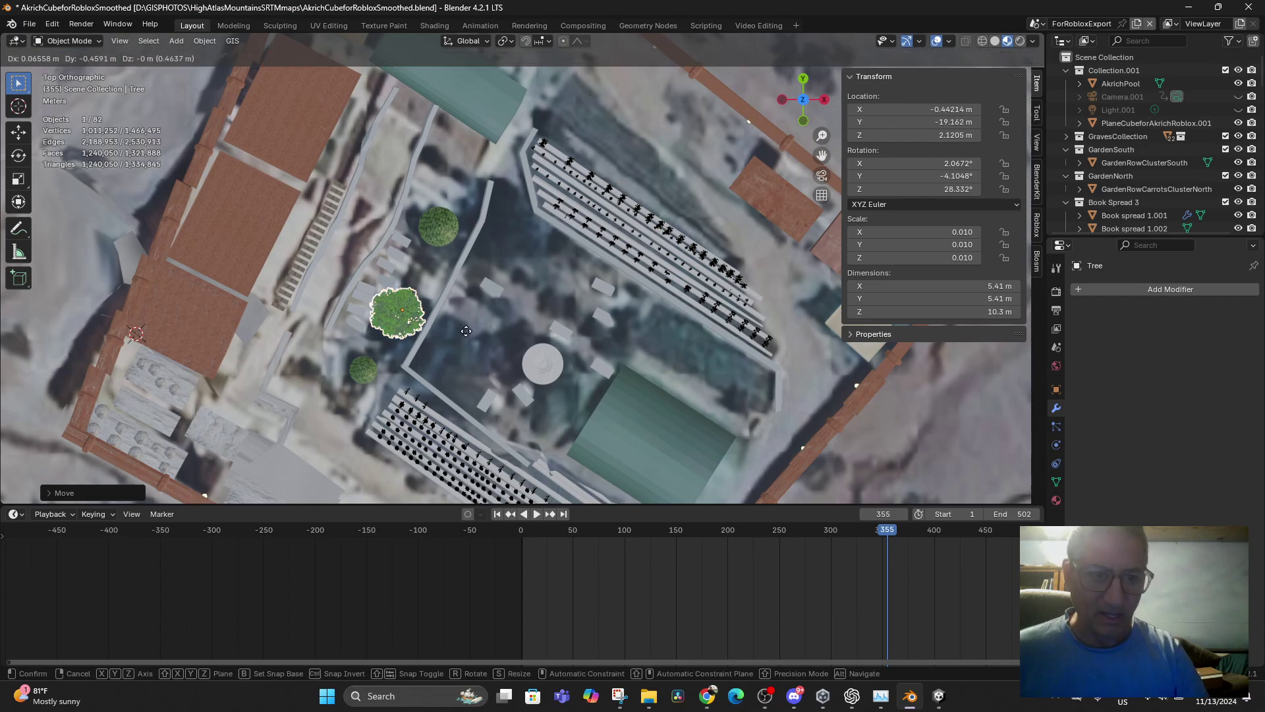
pyautogui.click(501, 356)
pyautogui.moveTo(521, 373); pyautogui.dragTo(584, 276, button='middle')
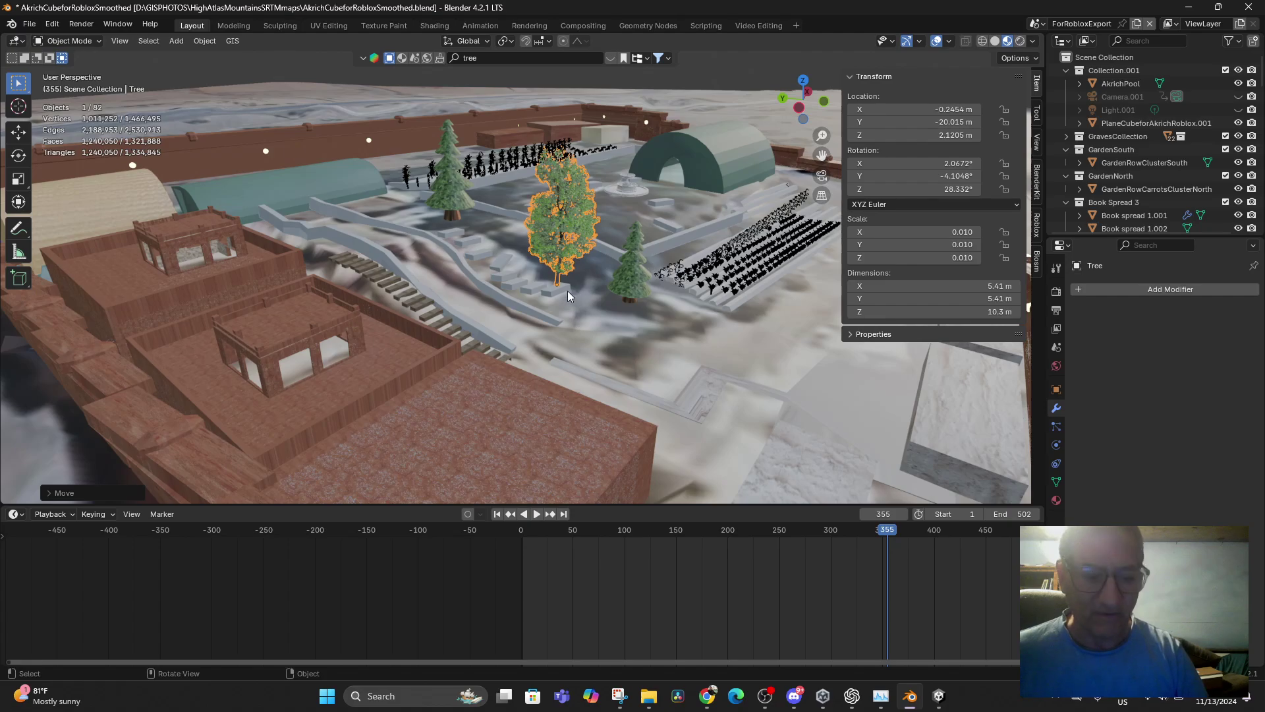
pyautogui.press('g')
pyautogui.press('z')
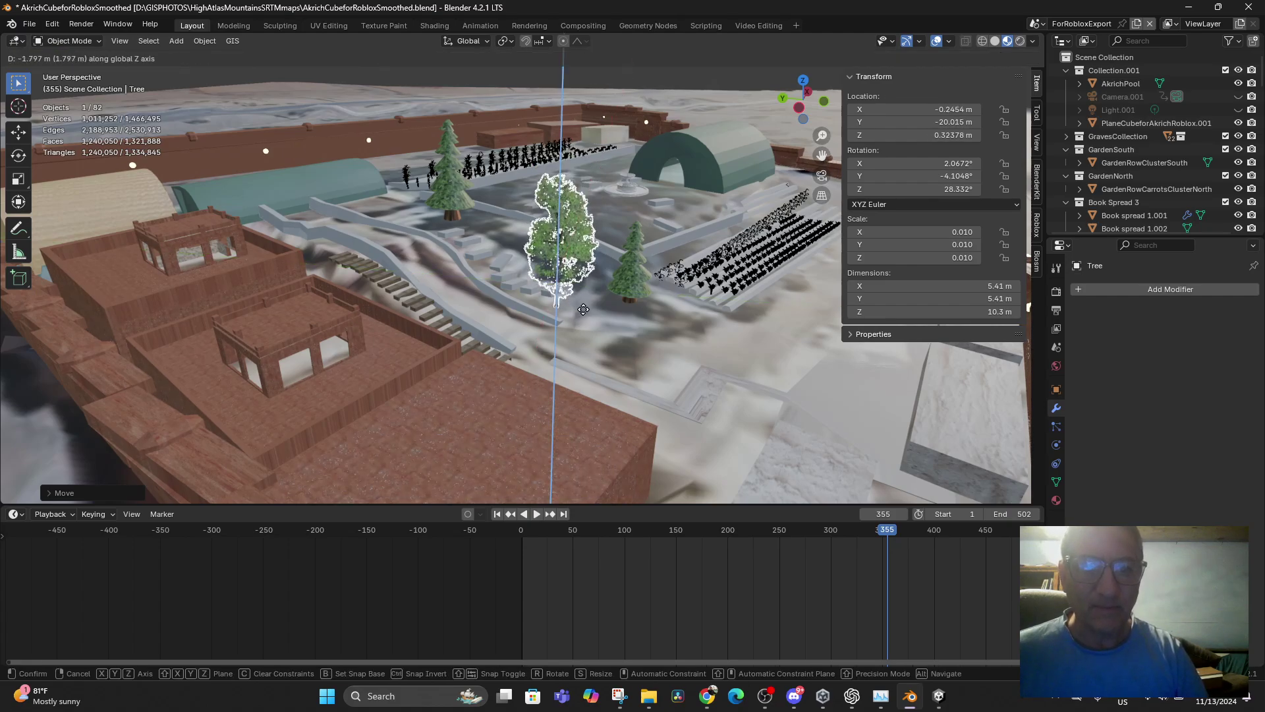
pyautogui.click(584, 290)
pyautogui.moveTo(583, 290); pyautogui.dragTo(614, 311, button='middle')
pyautogui.press('g')
pyautogui.click(537, 322)
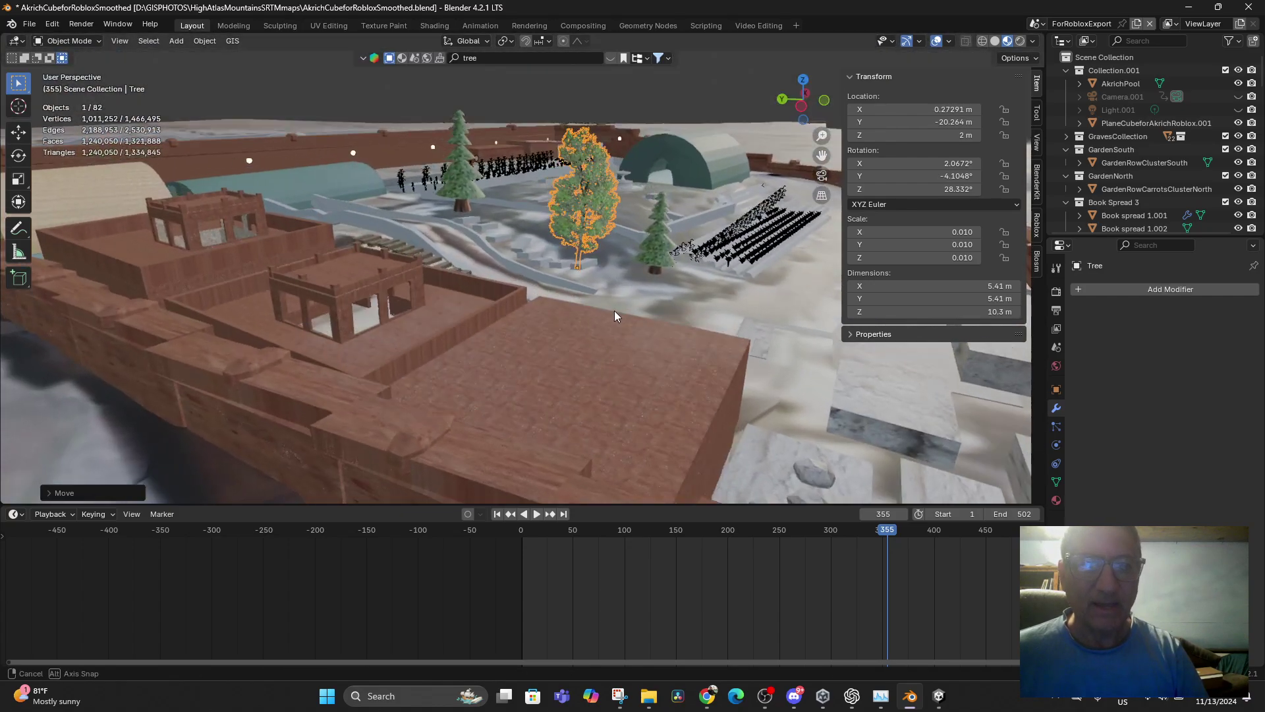
# - Scale the tree down uniformly to about 4.98 m wide, and shorten it along Z to about 9.08 m
pyautogui.press('s')
pyautogui.click(572, 306)
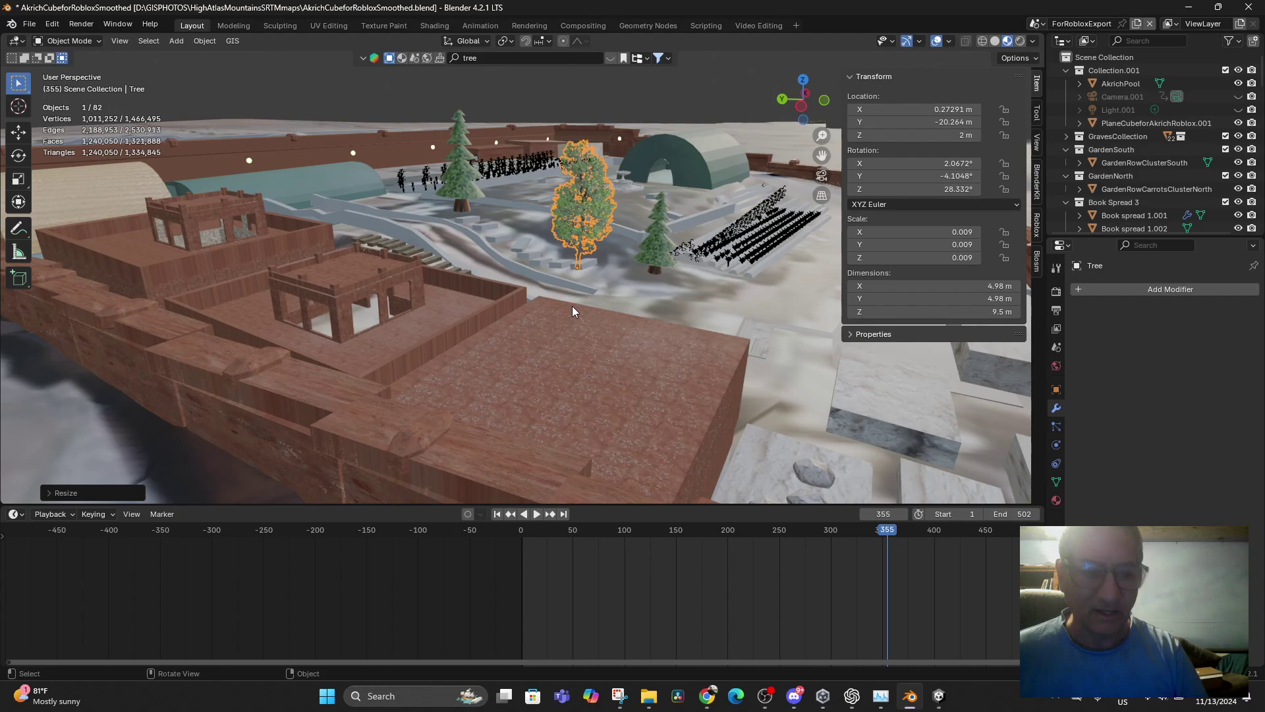
pyautogui.press('s')
pyautogui.press('z')
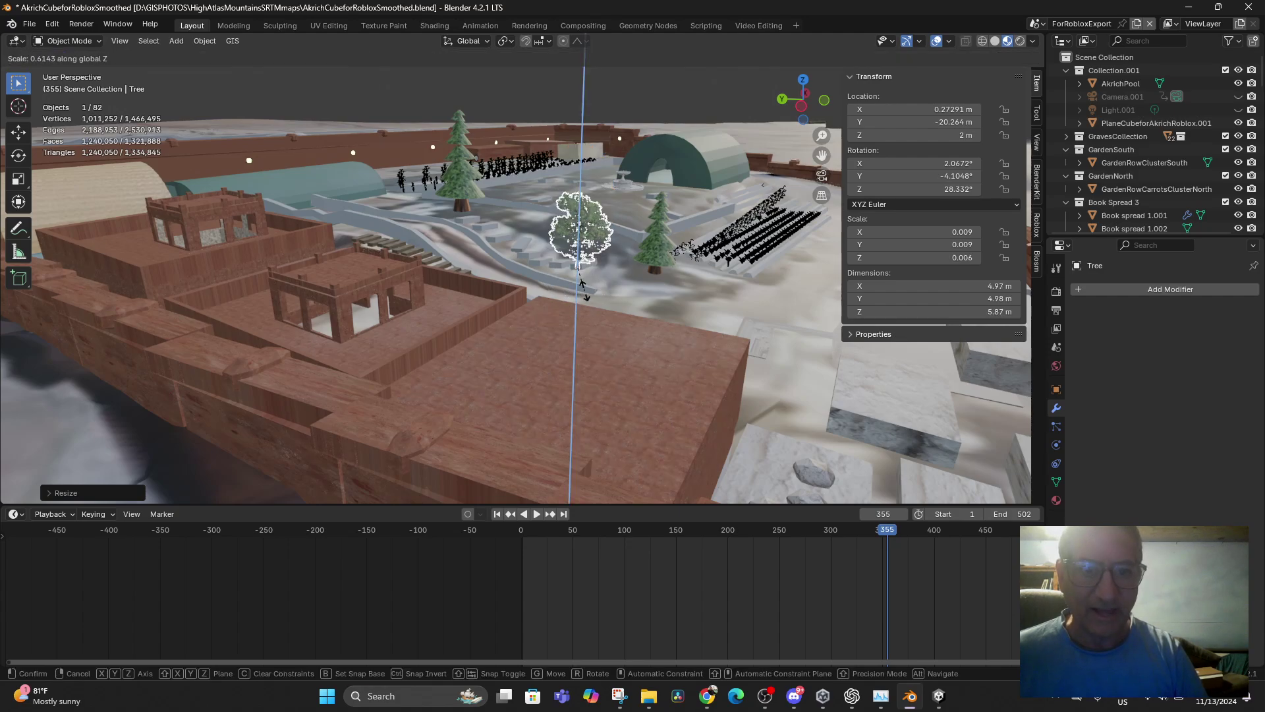
pyautogui.click(616, 287)
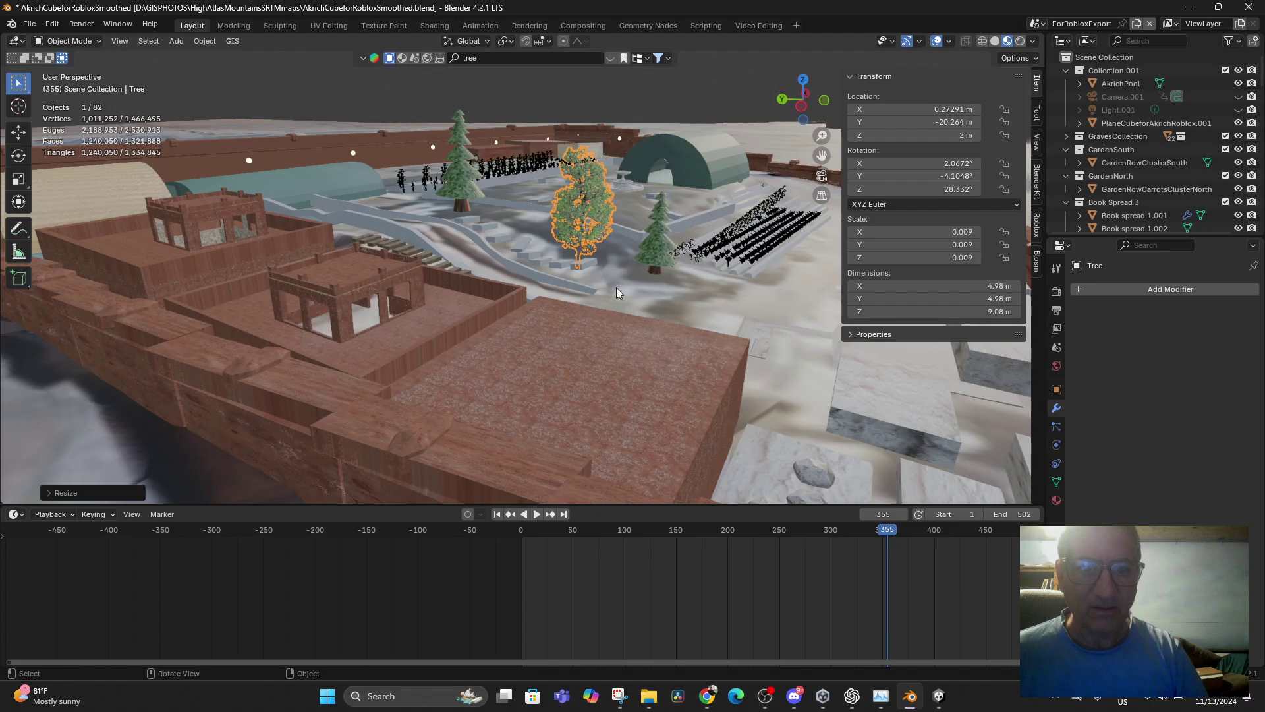
# - Compare the vertex, face and triangle statistics of the larger pine, the imported tree and the terrain plane
pyautogui.moveTo(616, 287)
pyautogui.mouseDown(button='middle')
pyautogui.moveTo(634, 288)
pyautogui.moveTo(610, 301)
pyautogui.moveTo(588, 295)
pyautogui.moveTo(598, 287)
pyautogui.mouseUp(button='middle')
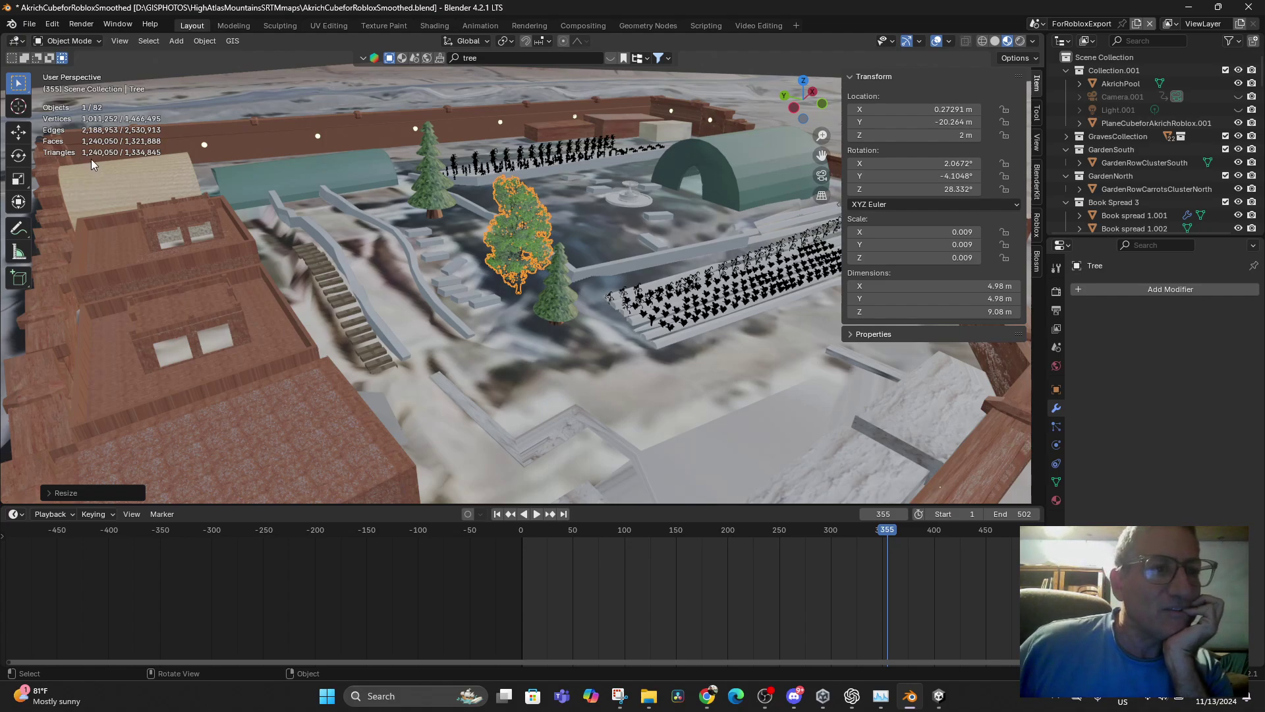
pyautogui.click(439, 187)
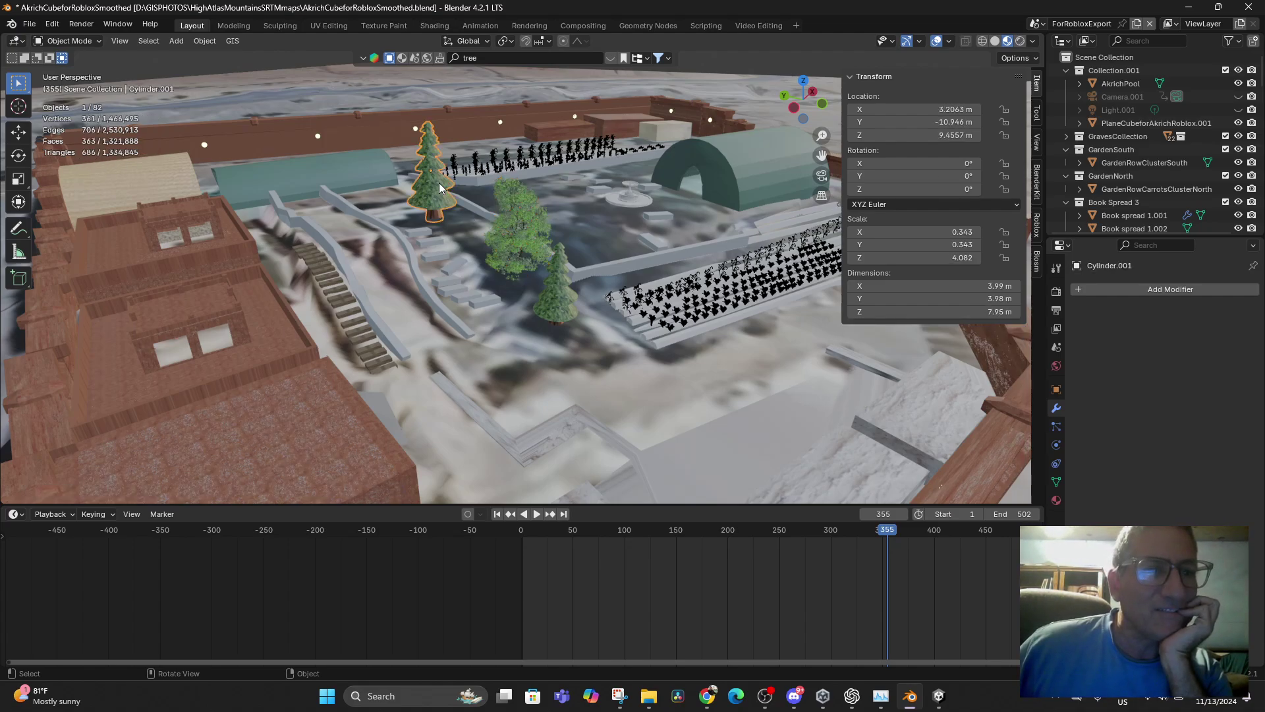
pyautogui.click(516, 238)
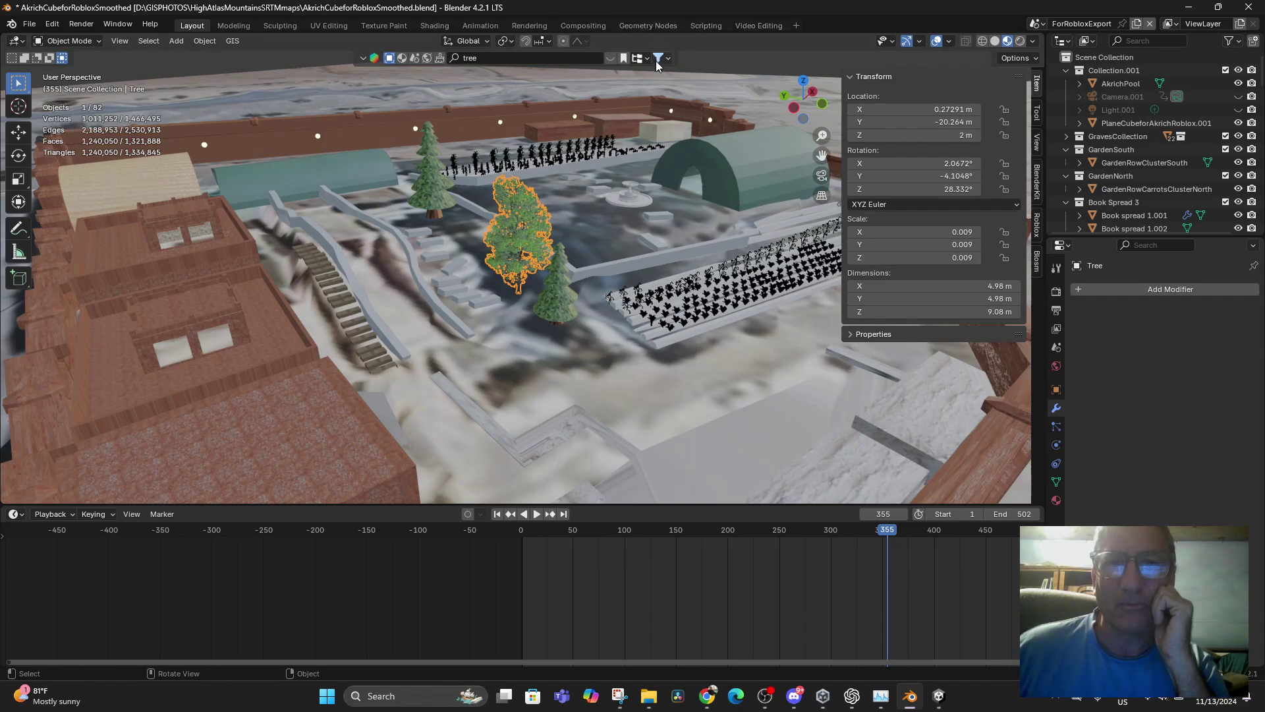
pyautogui.click(921, 42)
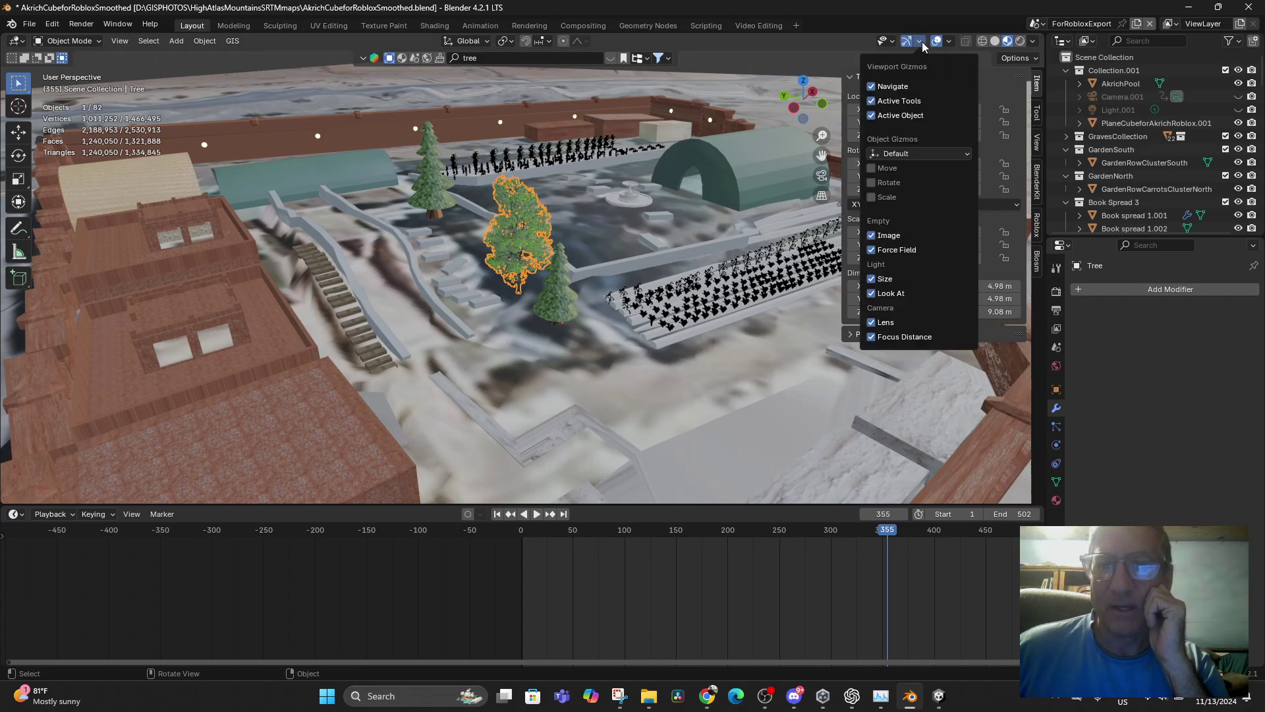
pyautogui.click(950, 41)
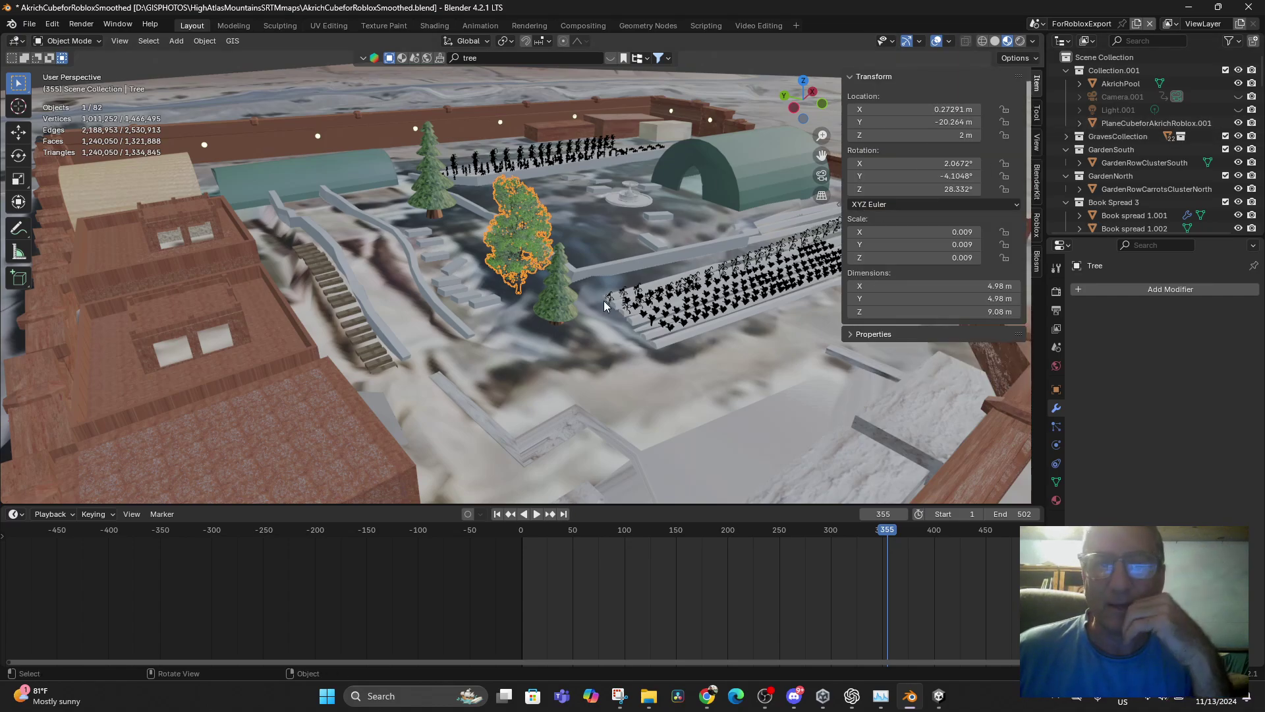
pyautogui.click(660, 389)
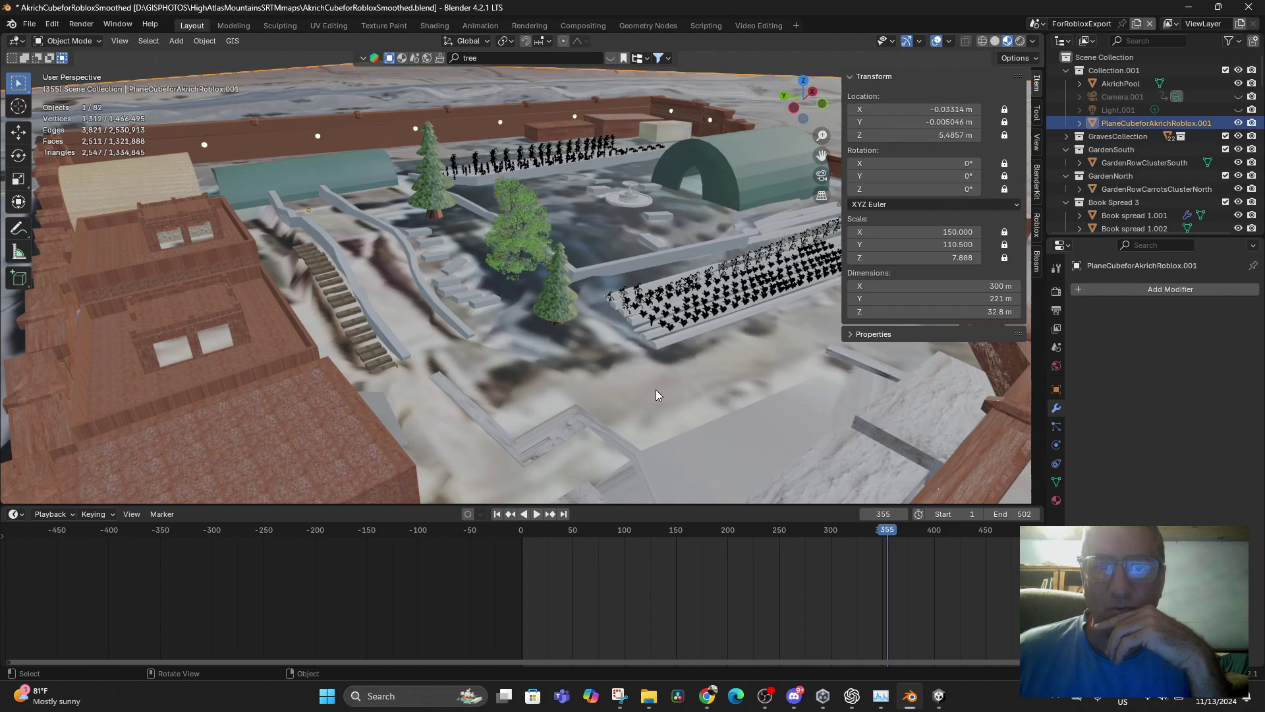
# - Add a Decimate modifier to the imported tree with a Collapse ratio of 0.02 and check the reduced mesh
pyautogui.click(525, 231)
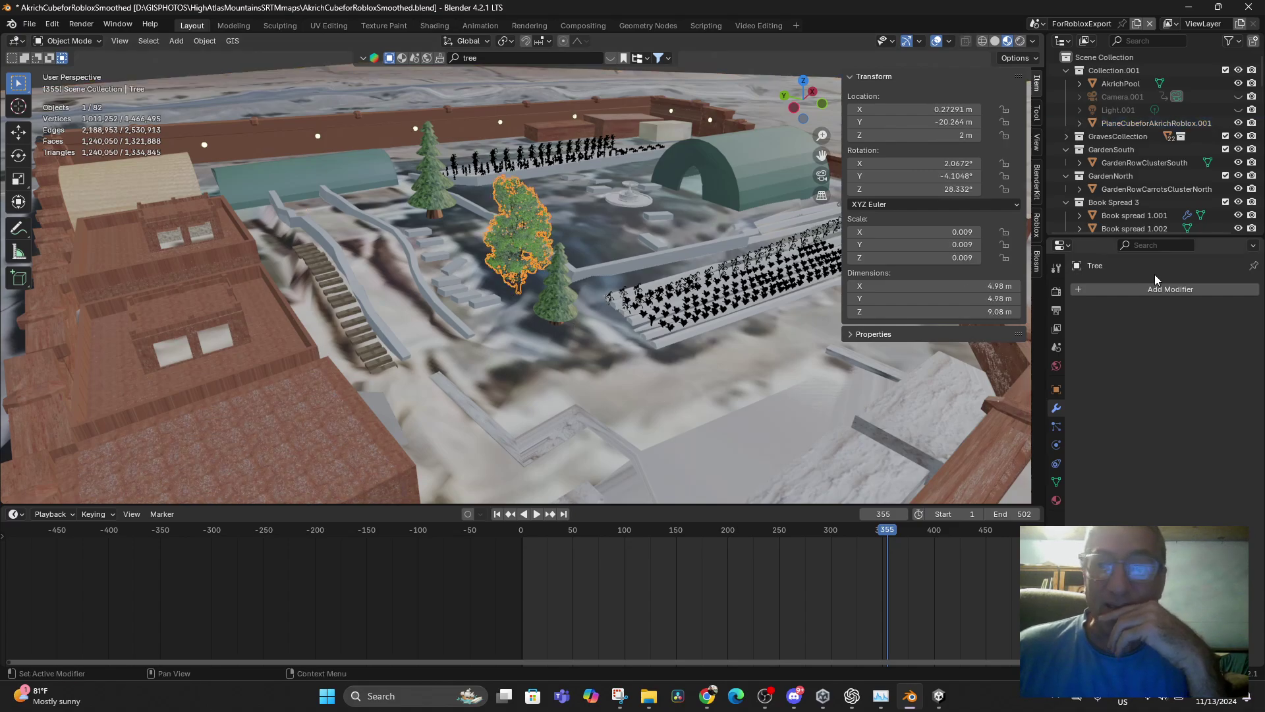
pyautogui.click(1126, 290)
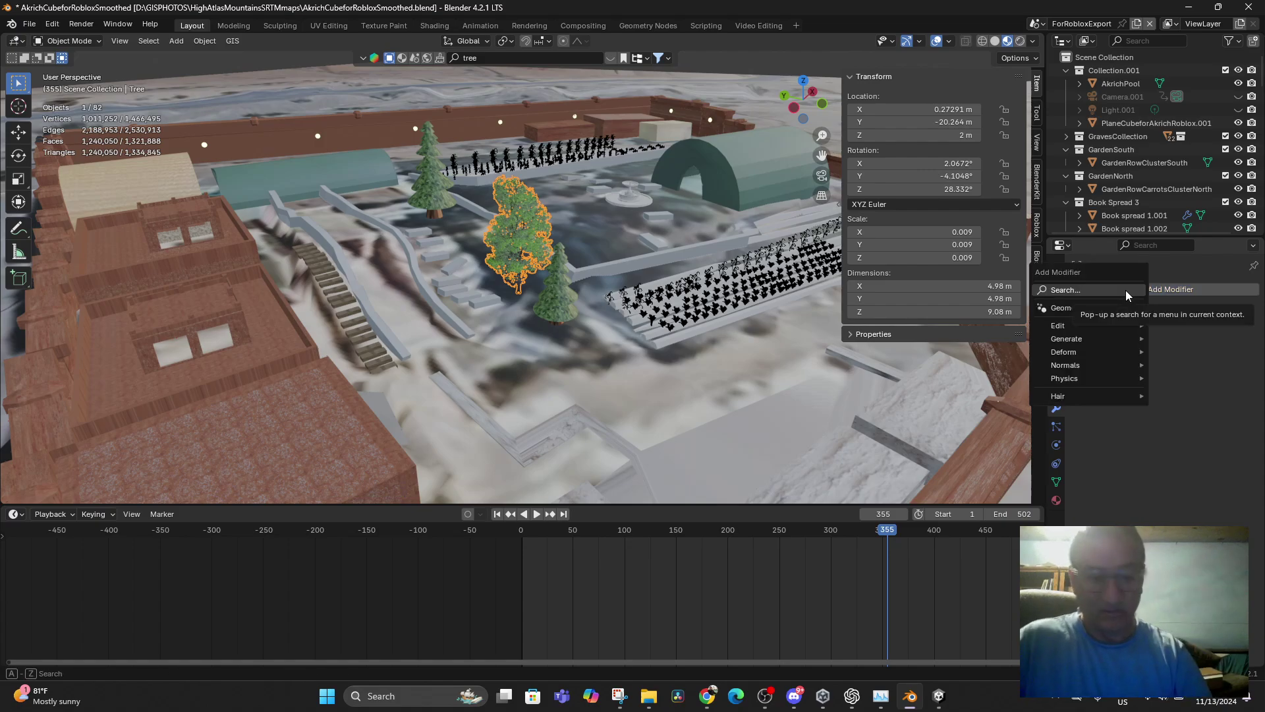
pyautogui.write('dec')
pyautogui.press('Return')
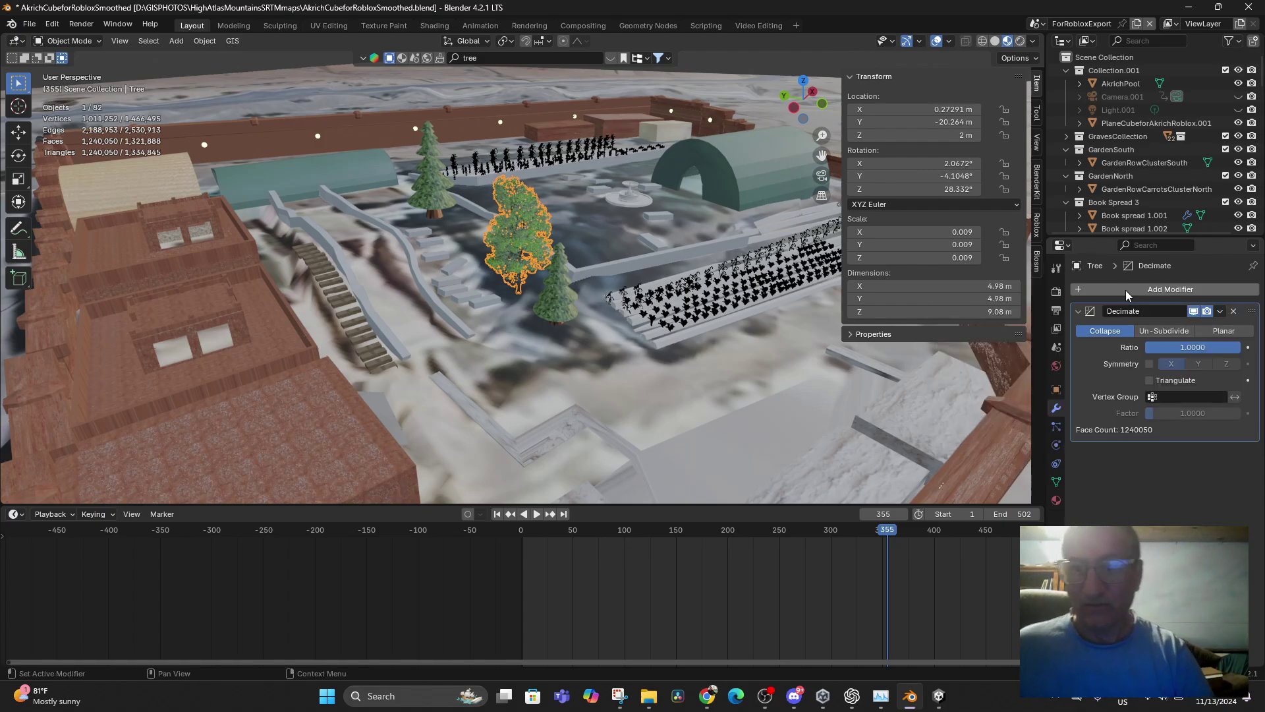
pyautogui.click(1181, 348)
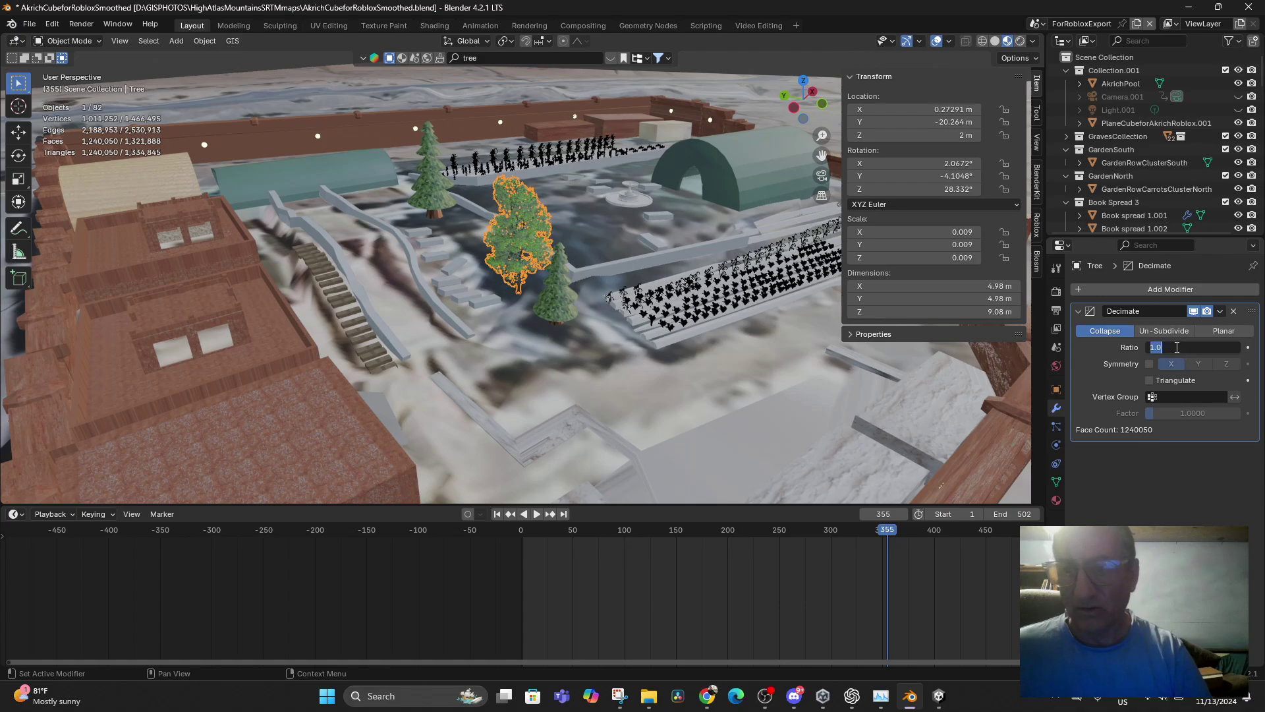
pyautogui.write('.02')
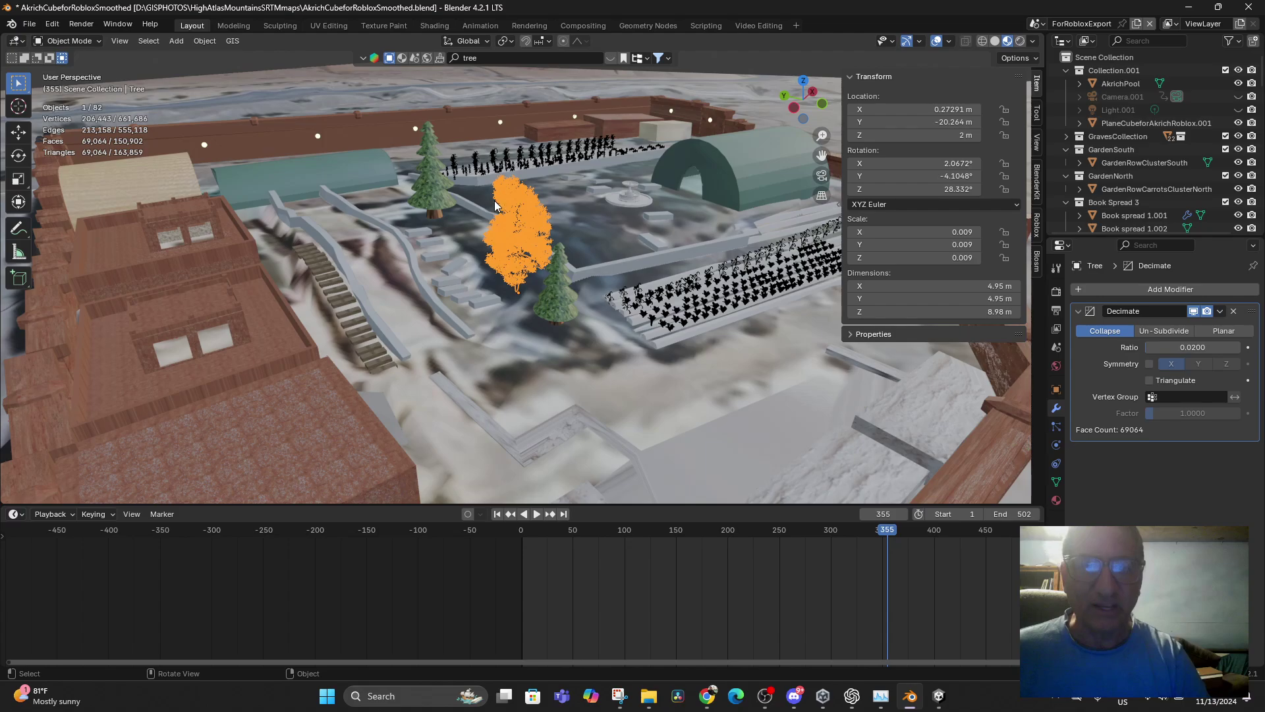
pyautogui.click(559, 220)
pyautogui.click(536, 246)
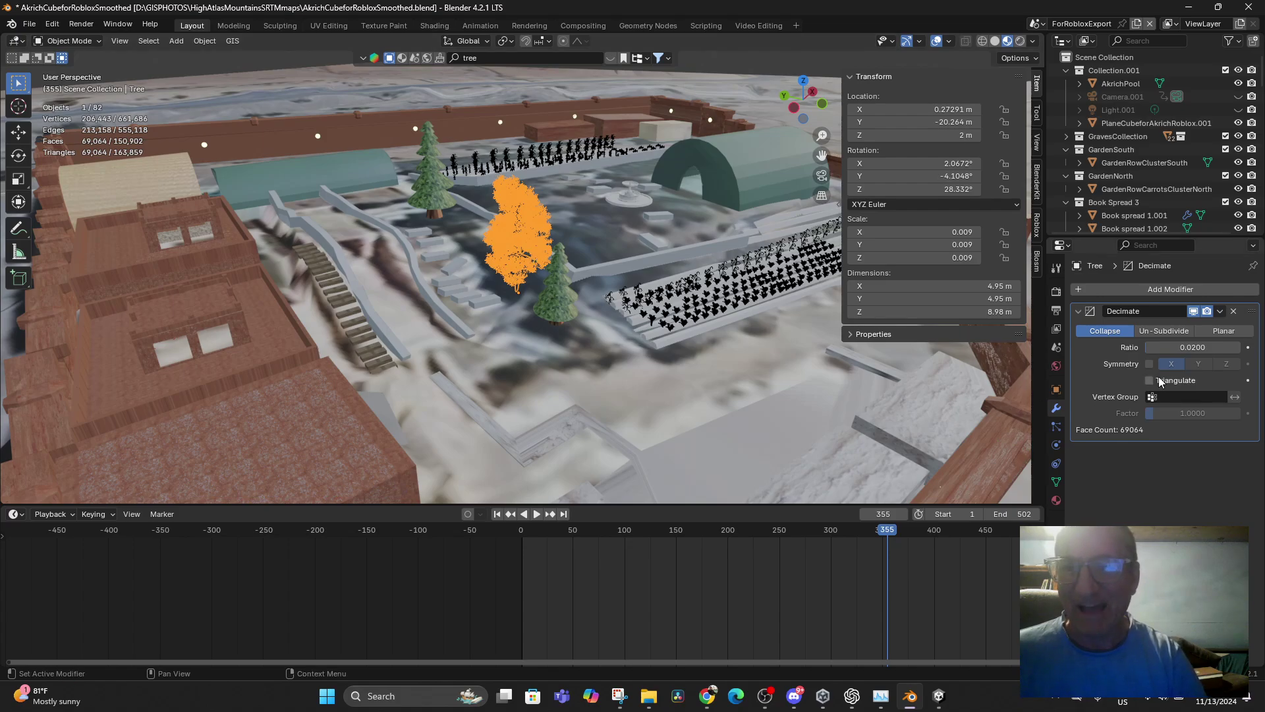
# - Lower the Decimate modifier's Collapse ratio on the imported broadleaf tree to 0.01
pyautogui.click(1190, 348)
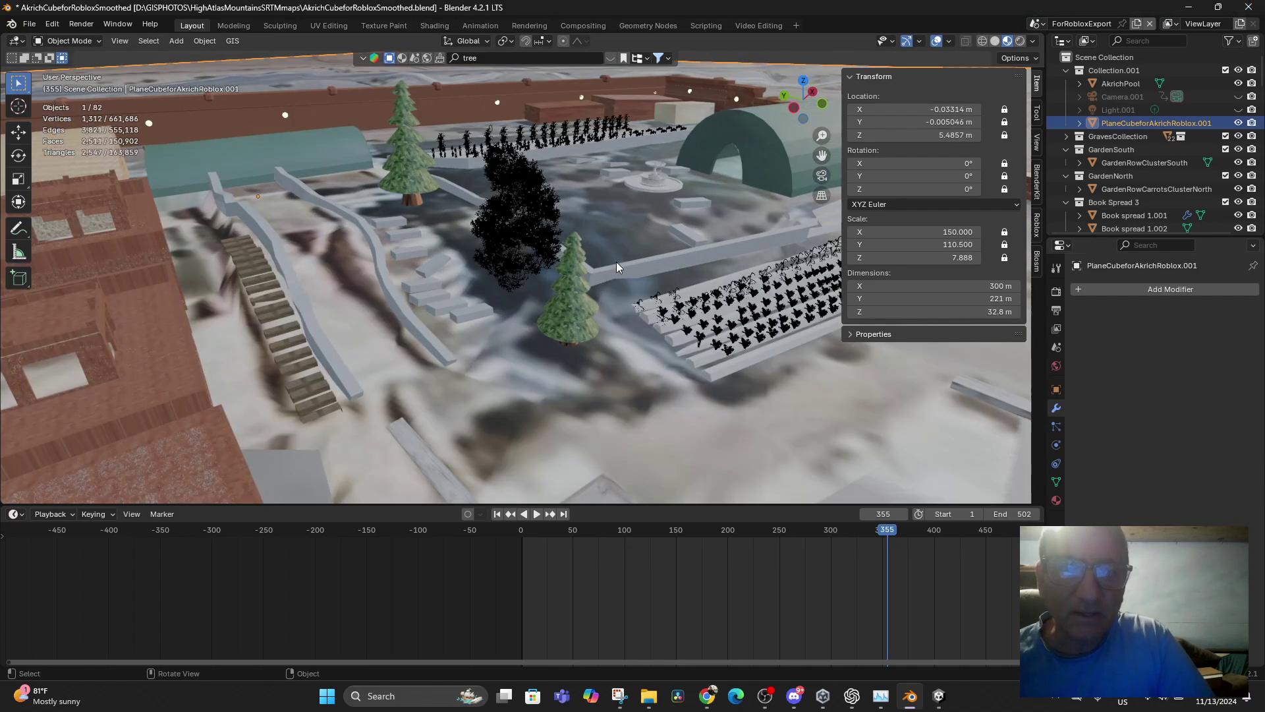
pyautogui.click(540, 227)
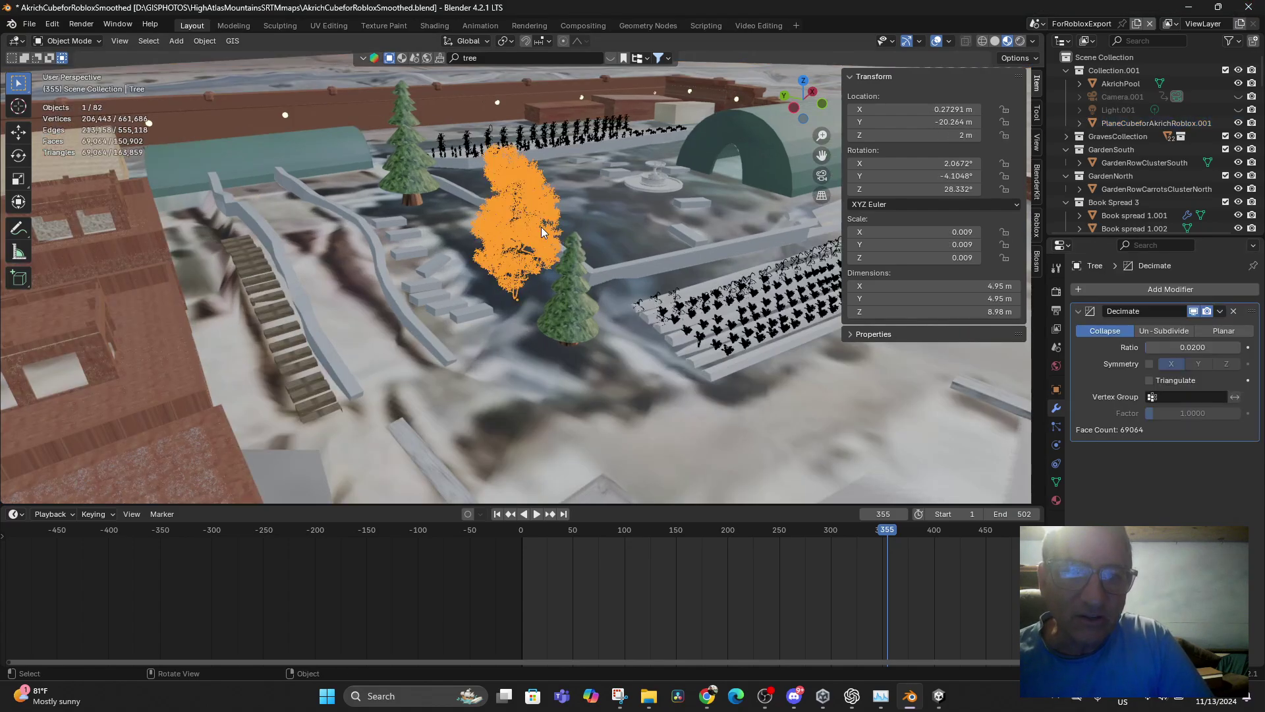
pyautogui.click(1193, 349)
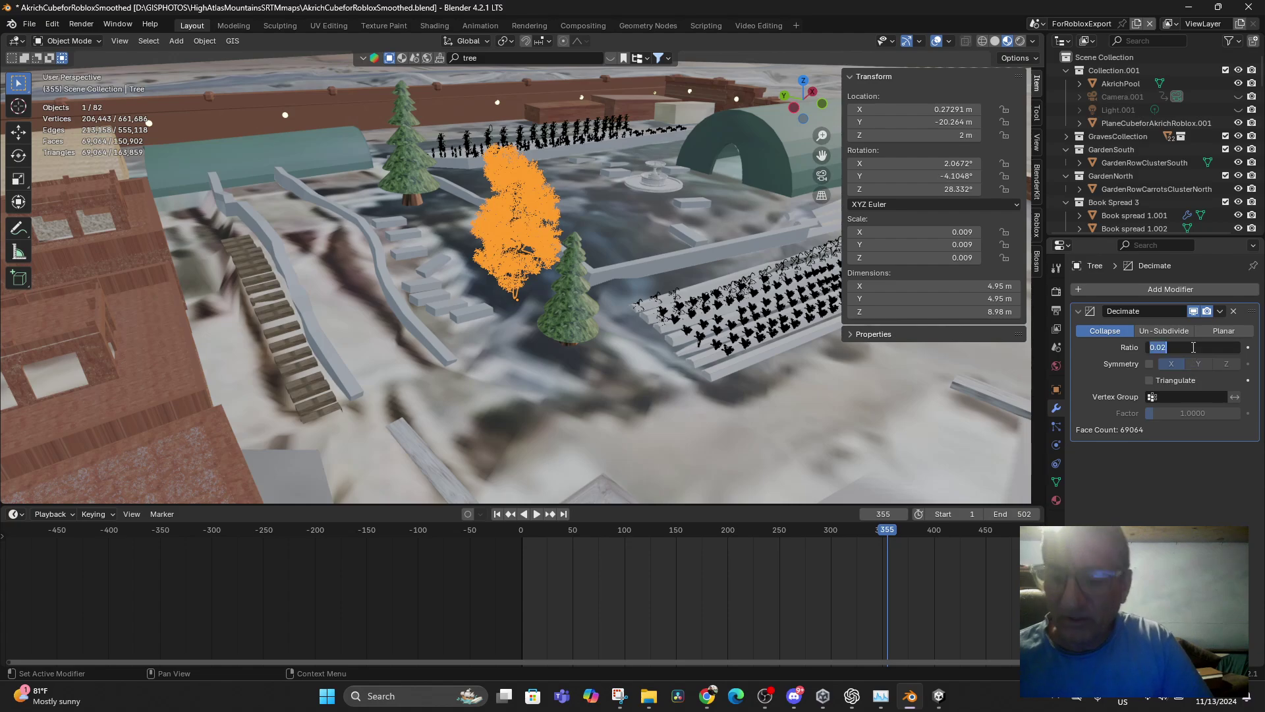
pyautogui.press('BackSpace')
pyautogui.write('.0')
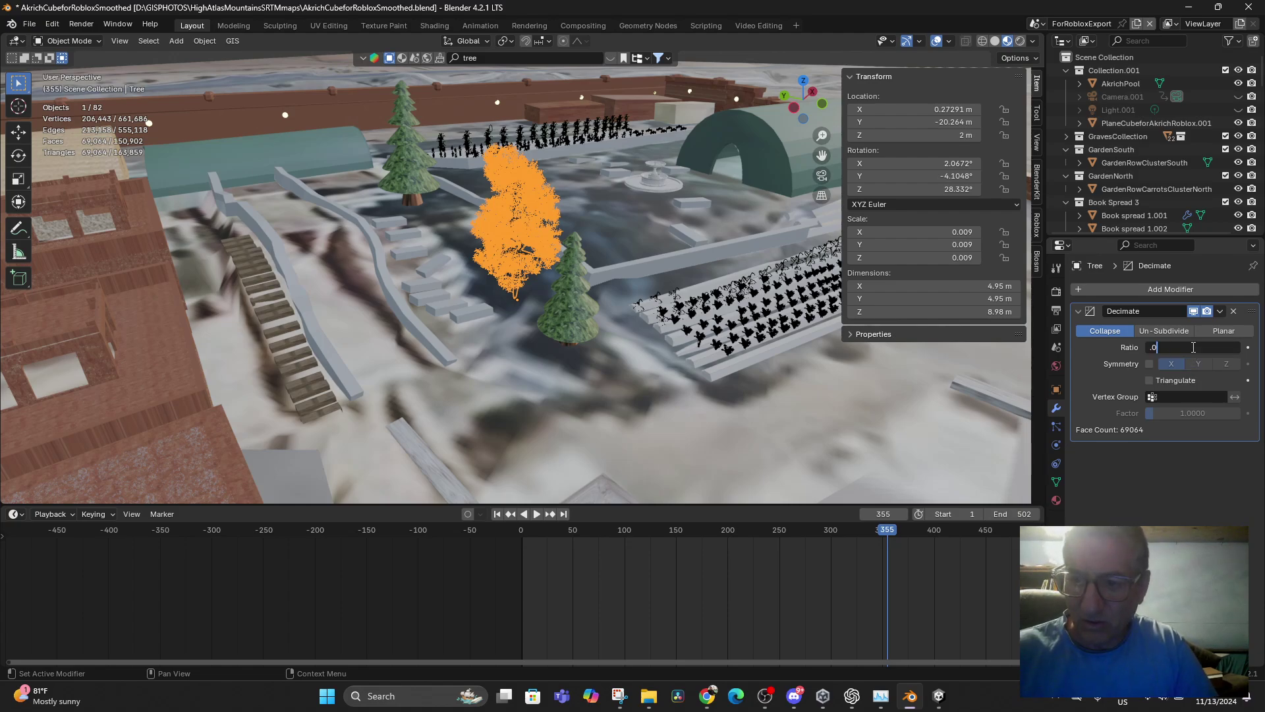
pyautogui.write('100')
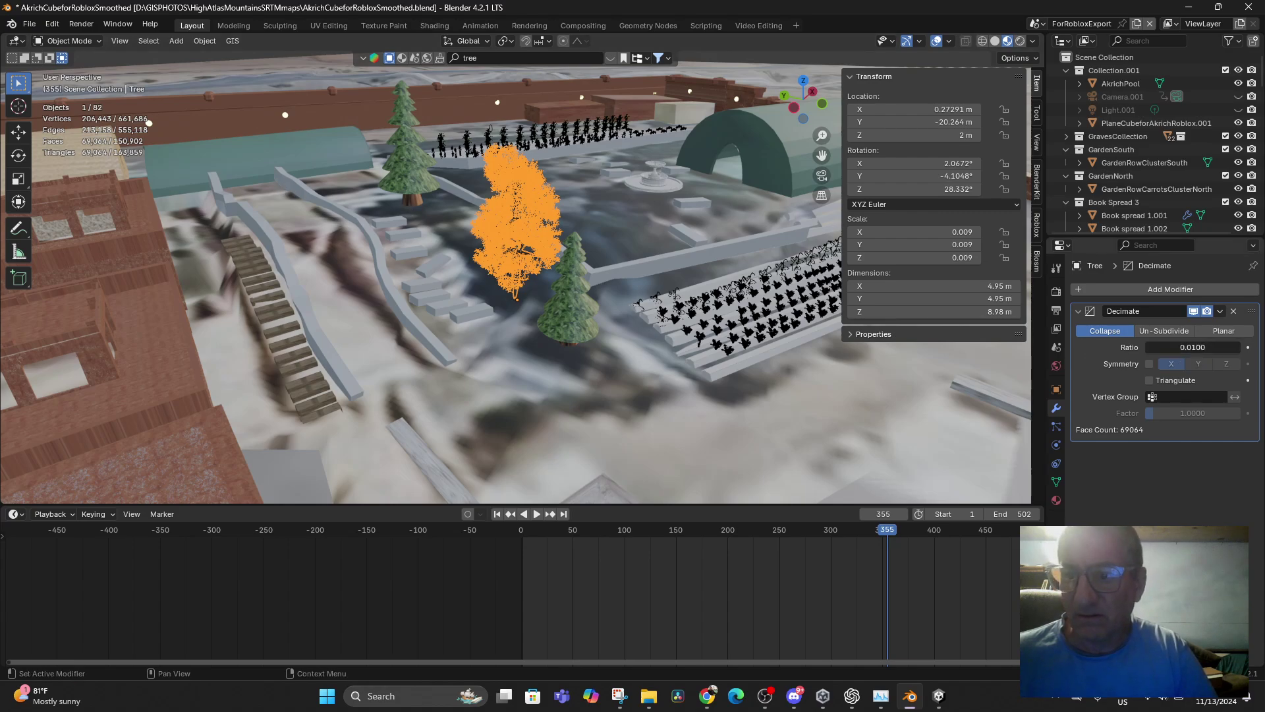
# - Reduce the imported tree's Decimate ratio further to 0.005
pyautogui.click(1195, 348)
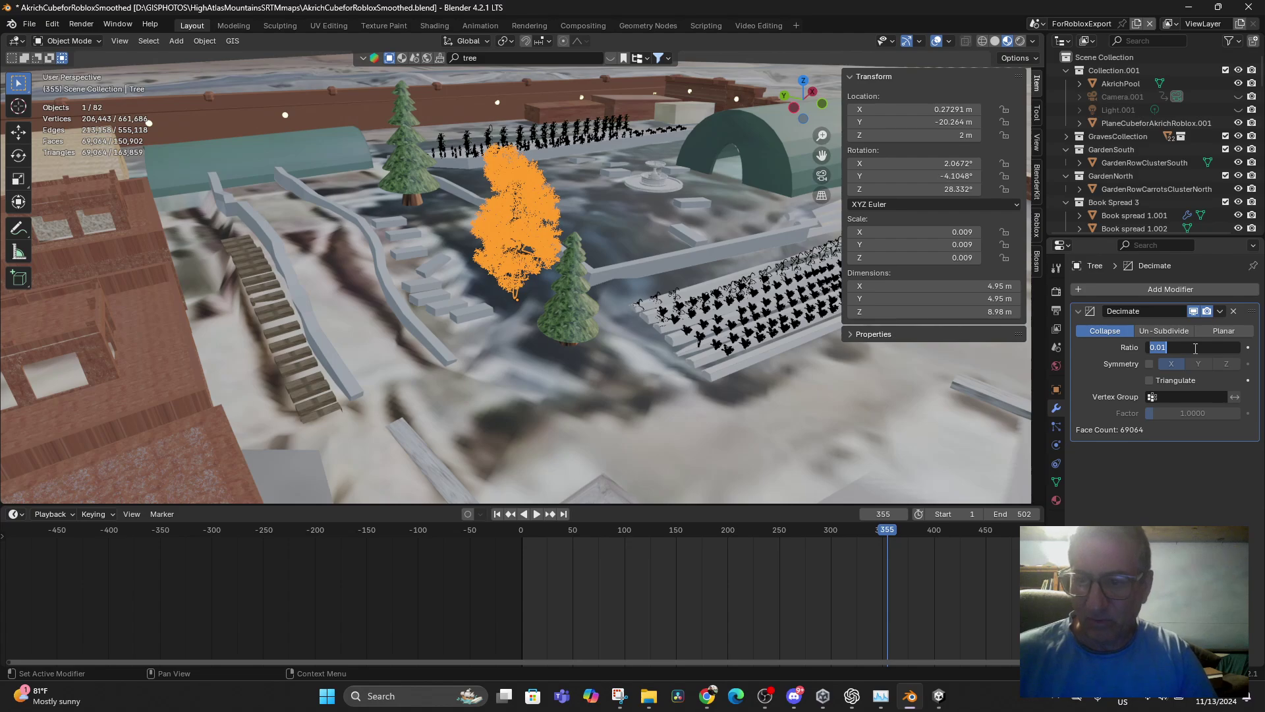
pyautogui.press('BackSpace')
pyautogui.write('.00')
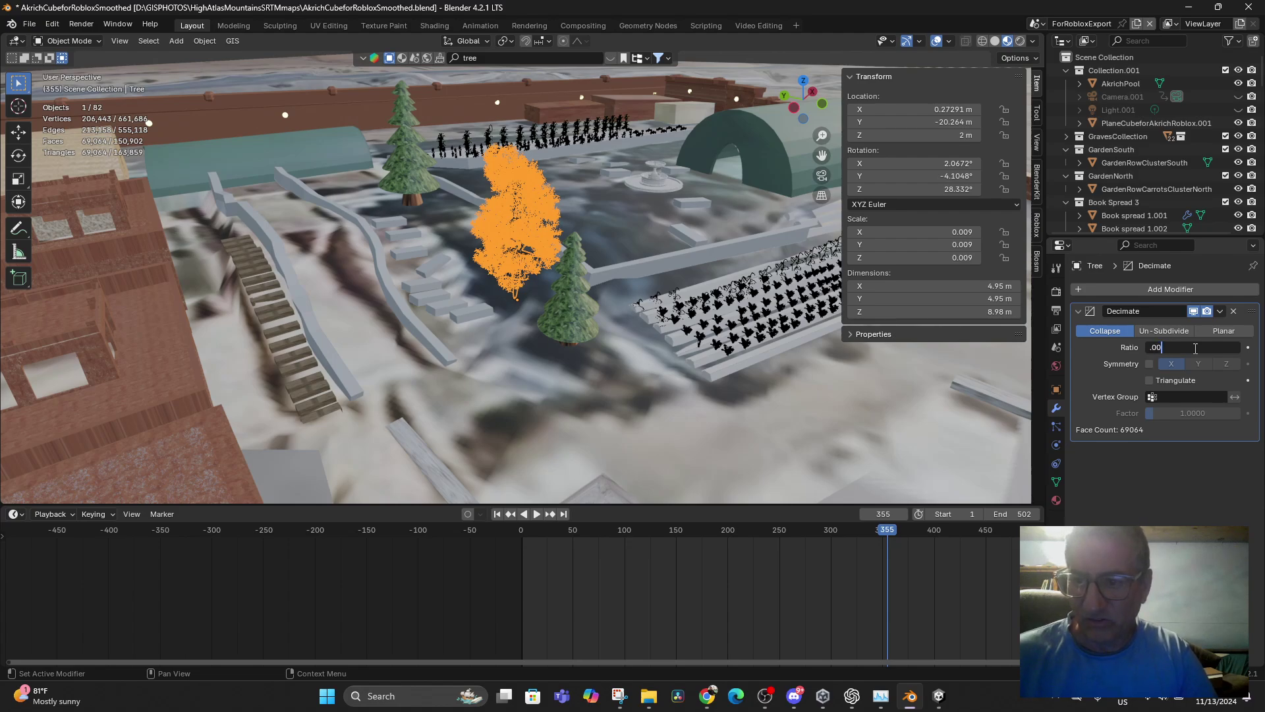
pyautogui.write('5')
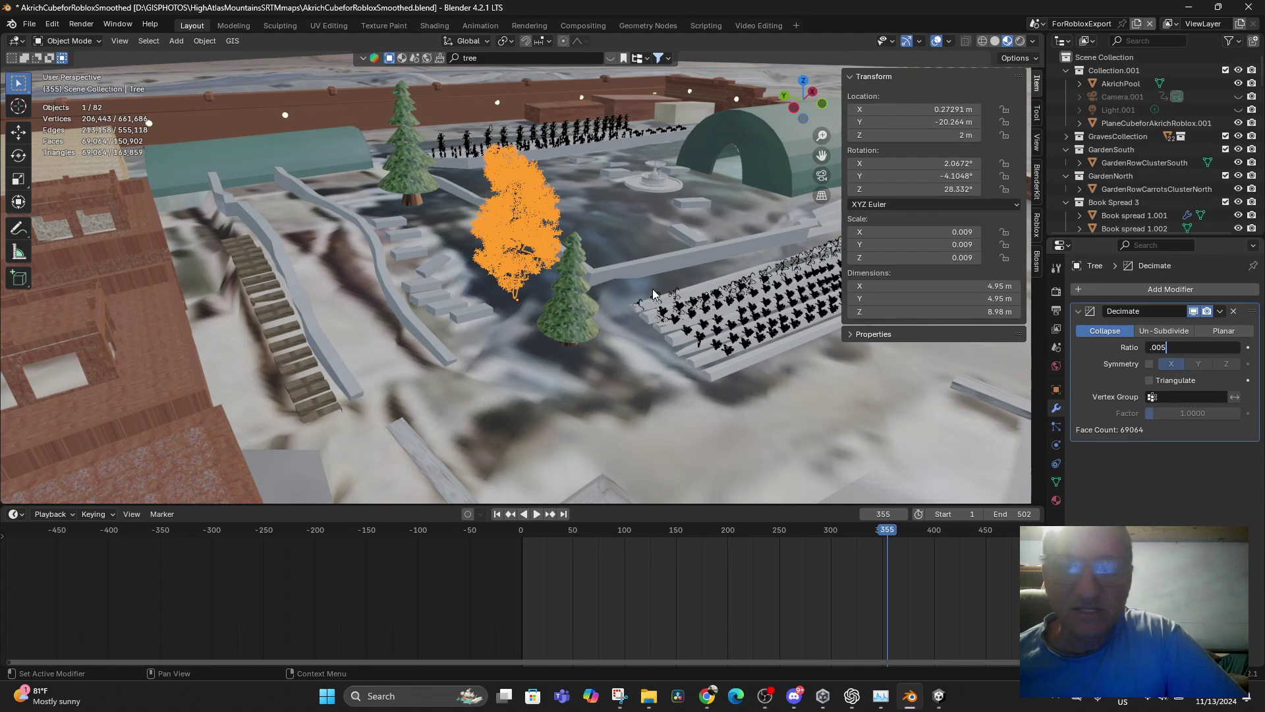
pyautogui.press('Return')
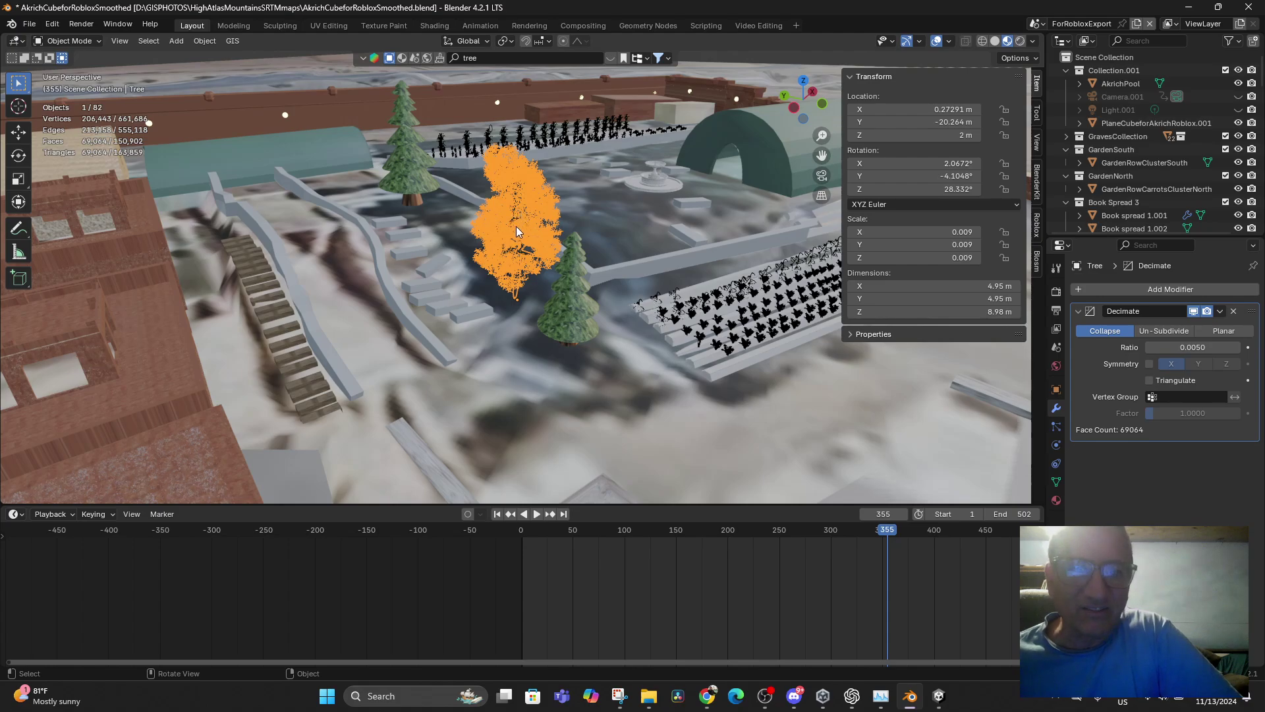
# - Inspect the decimated broadleaf tree up close and delete it from the garden
pyautogui.scroll(-4, 553, 243)
pyautogui.scroll(8, 586, 277)
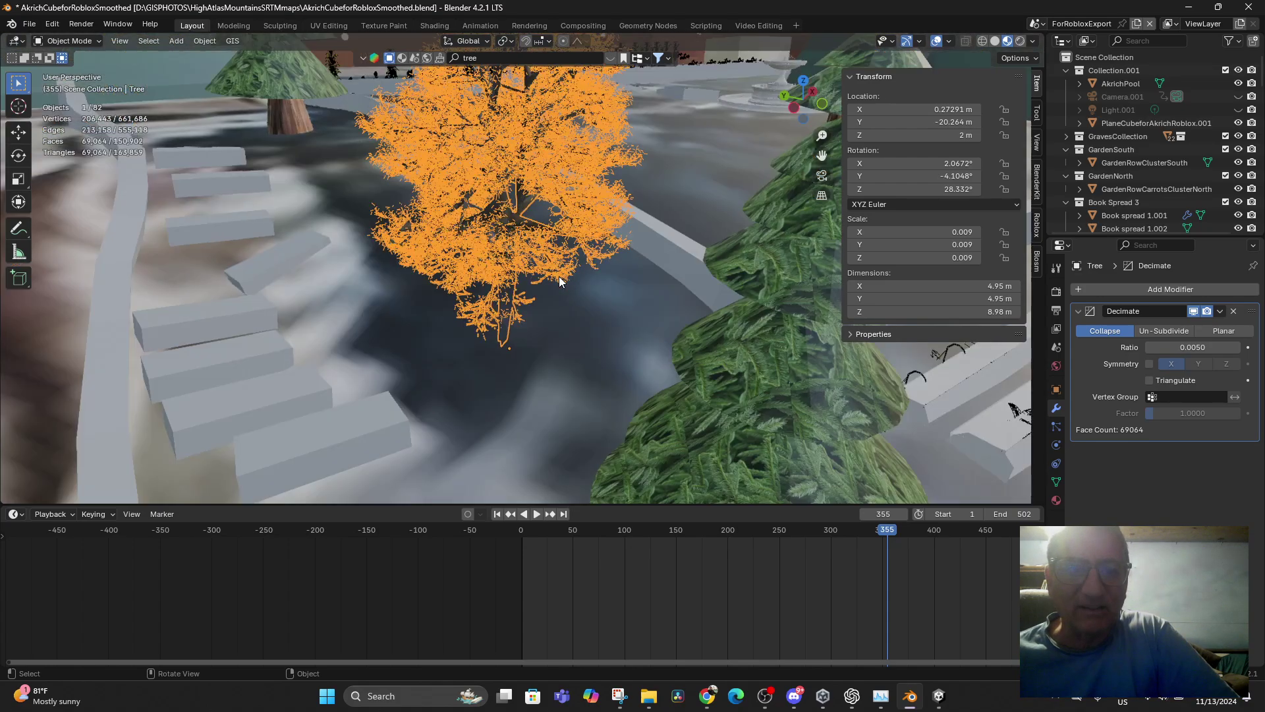
pyautogui.scroll(-4, 561, 286)
pyautogui.scroll(2, 550, 300)
pyautogui.moveTo(544, 311); pyautogui.dragTo(584, 311, button='middle')
pyautogui.scroll(-3, 585, 305)
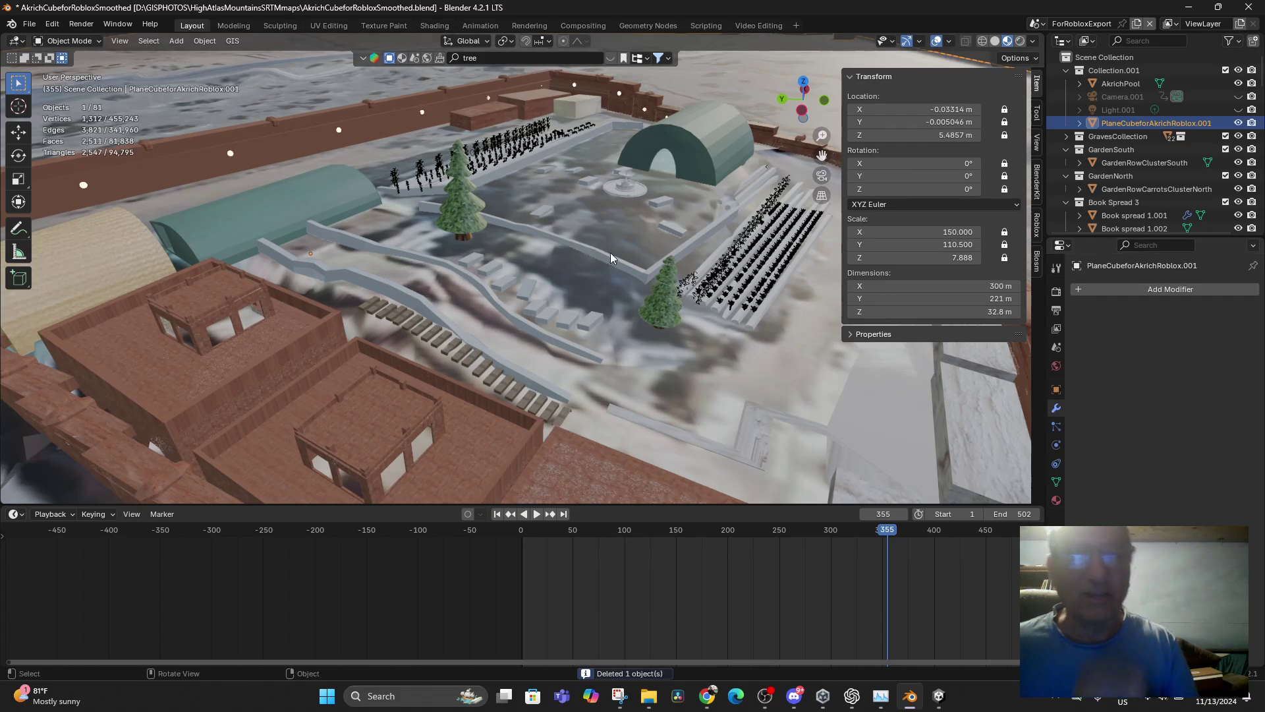
pyautogui.scroll(3, 635, 307)
pyautogui.moveTo(635, 307); pyautogui.dragTo(650, 285, button='middle')
pyautogui.scroll(4, 600, 249)
pyautogui.scroll(3, 650, 284)
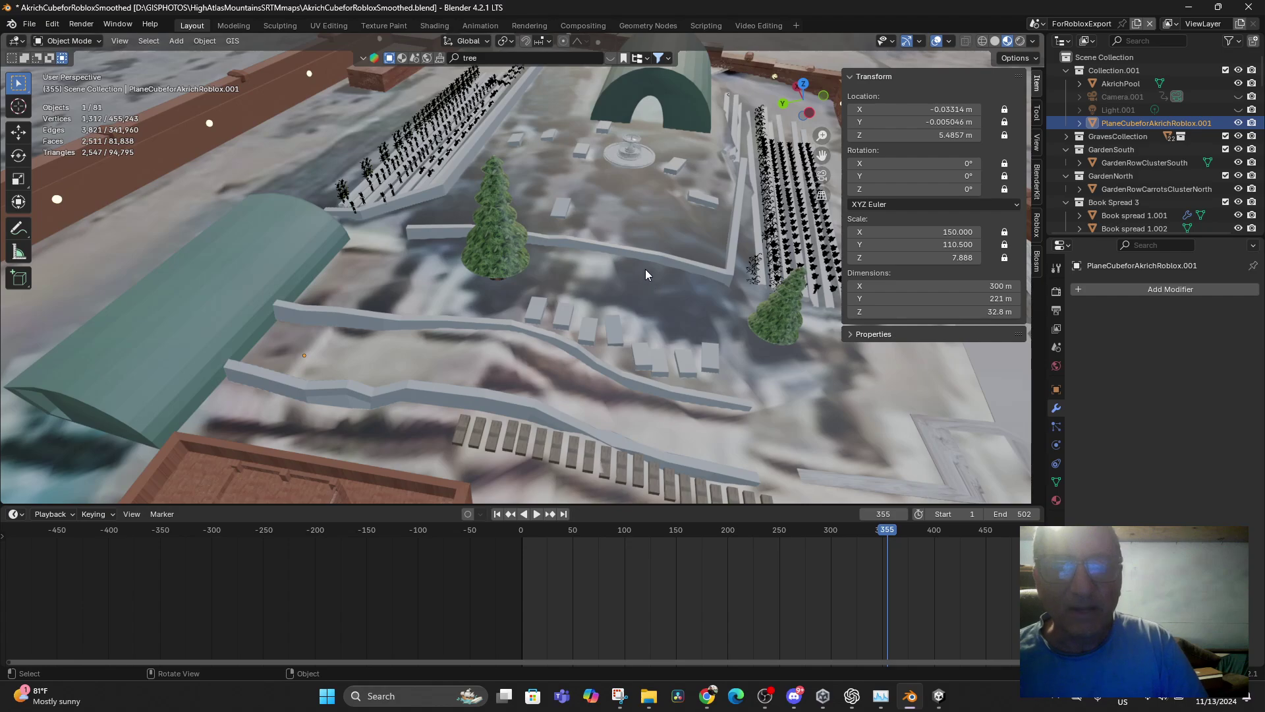
pyautogui.scroll(-5, 645, 268)
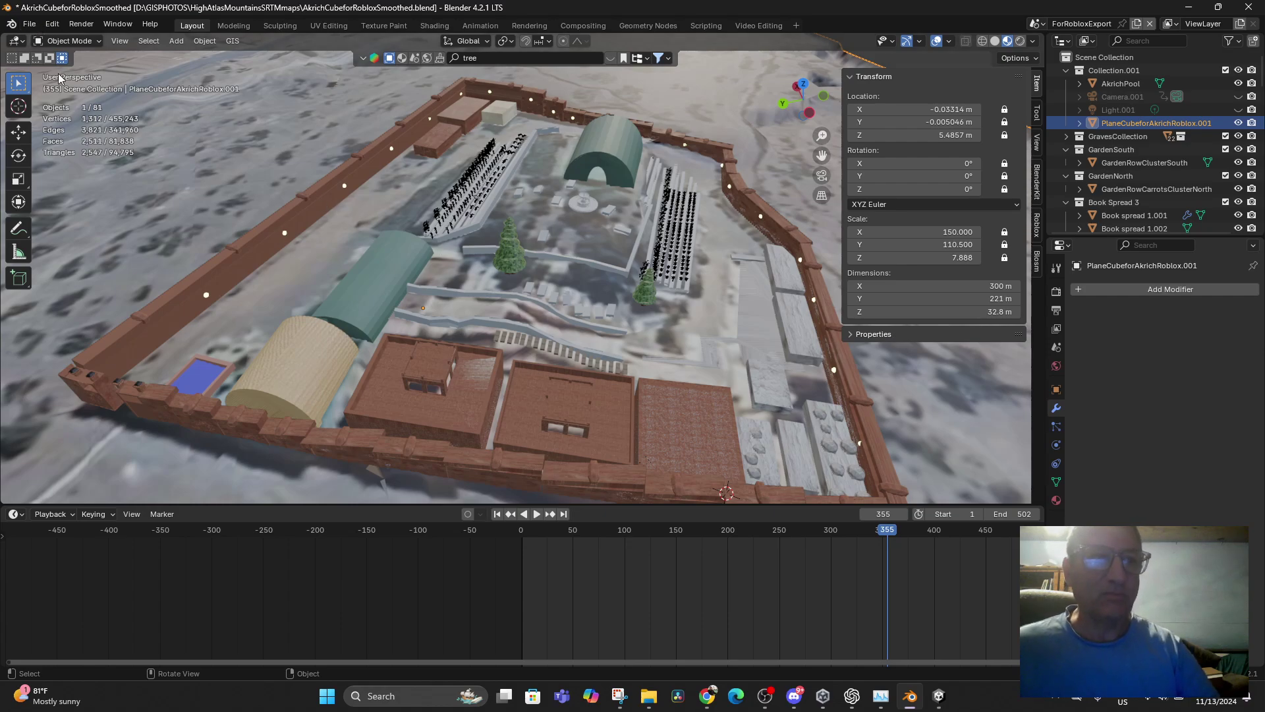
# - Switch to Unity and delete the AkrichCubeforRobloxSmoothed model from the Scenes assets folder and its instance from the scene hierarchy
pyautogui.click(939, 702)
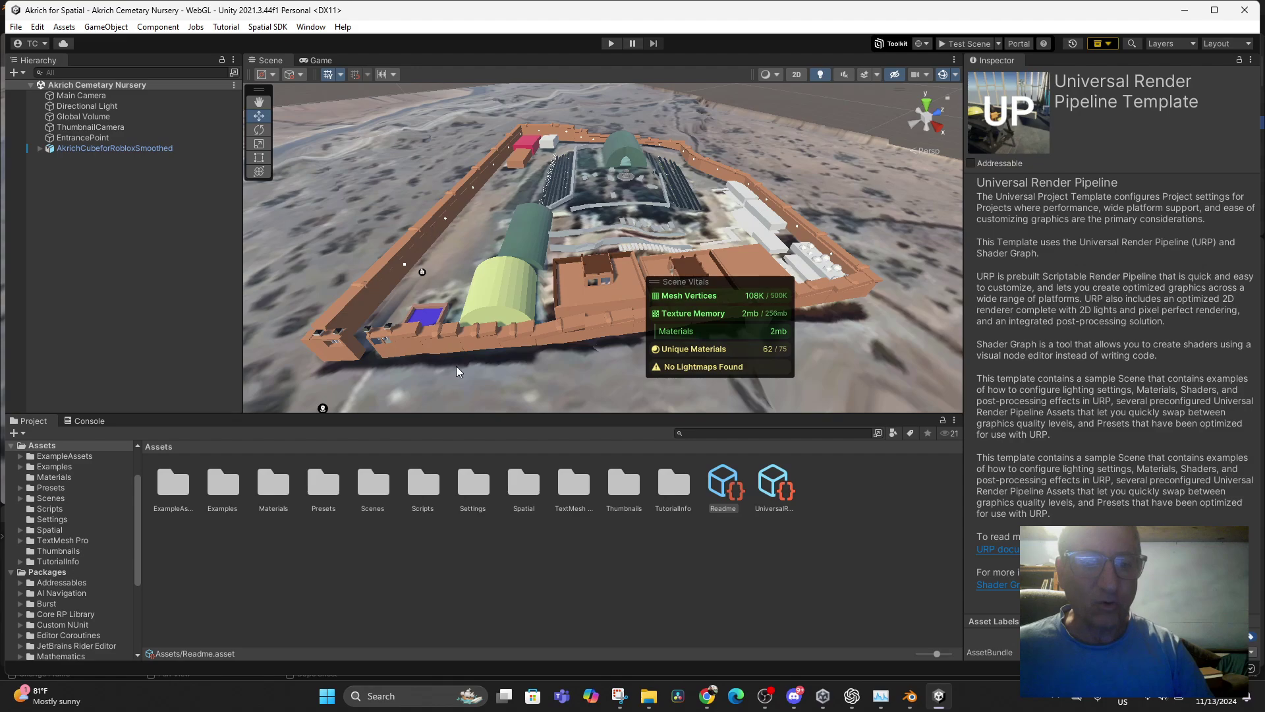
pyautogui.doubleClick(372, 488)
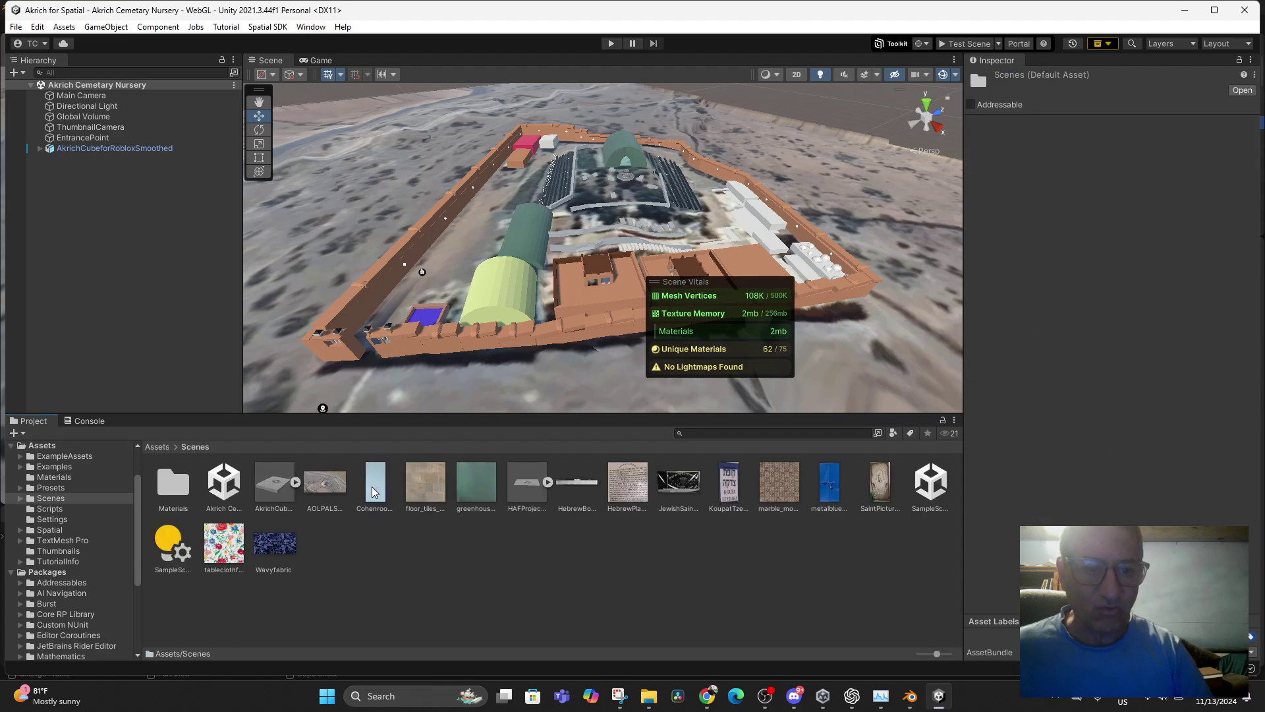
pyautogui.click(278, 486)
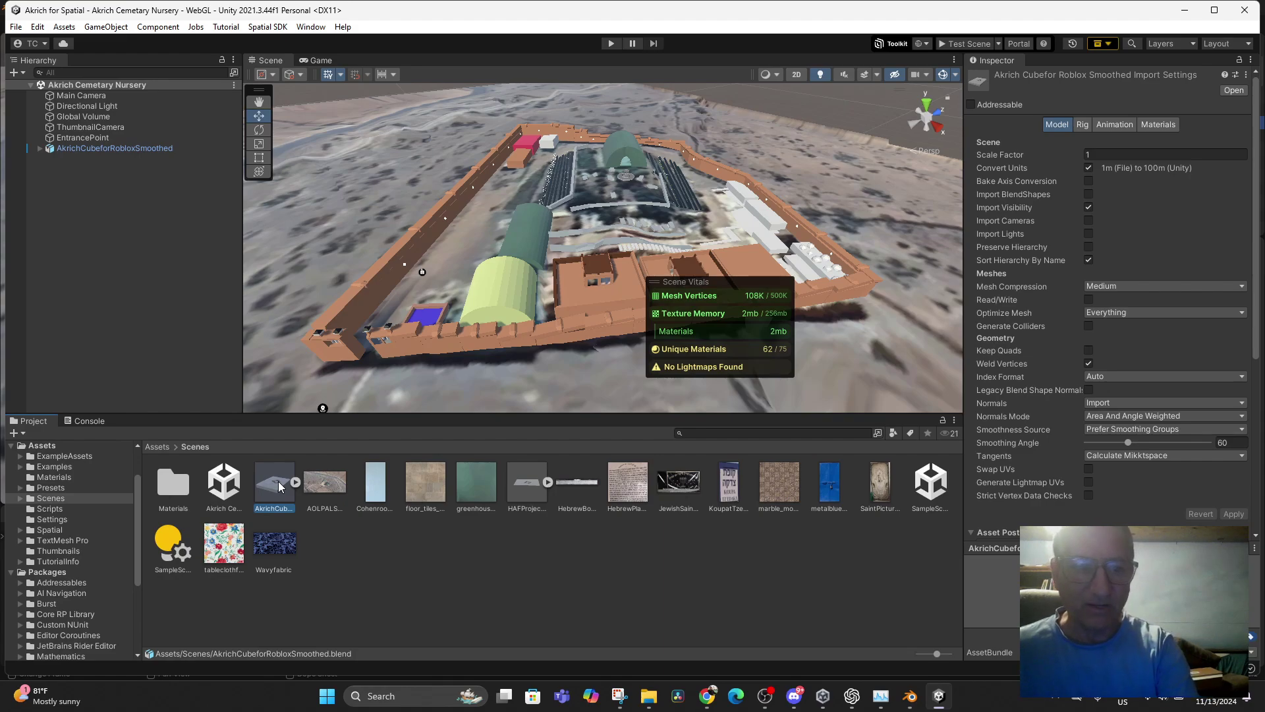
pyautogui.press('Delete')
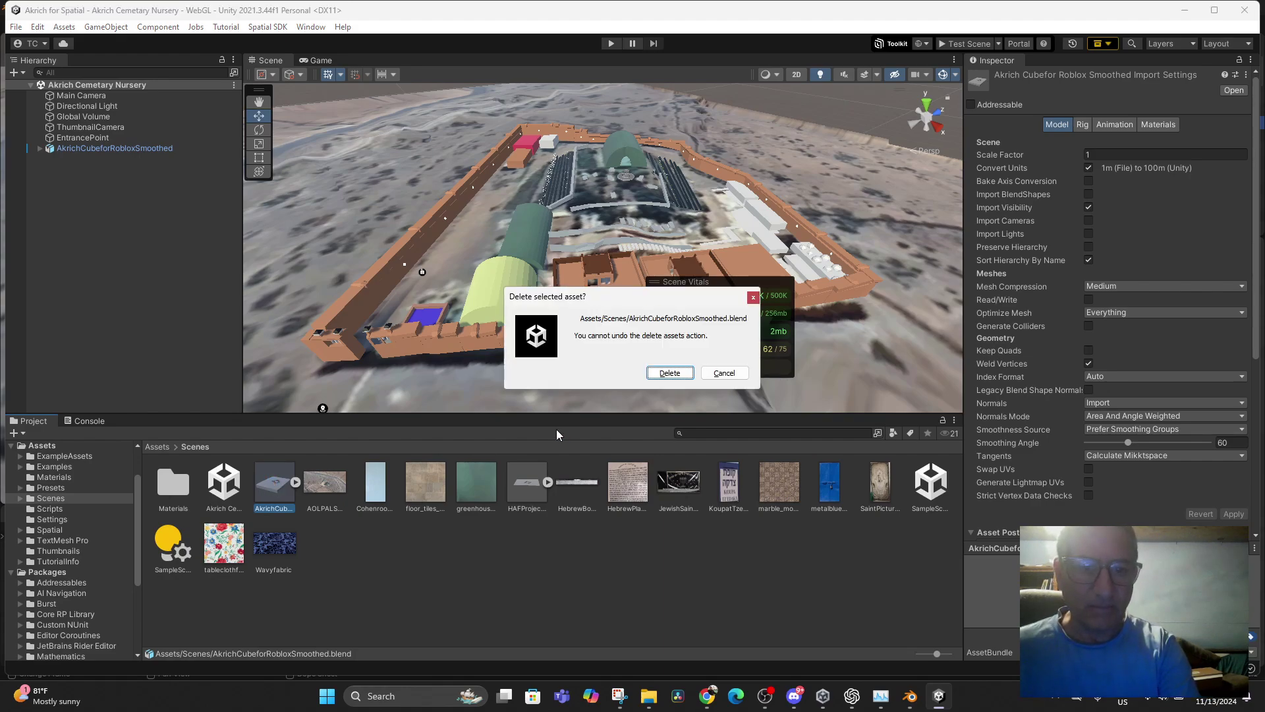
pyautogui.click(653, 380)
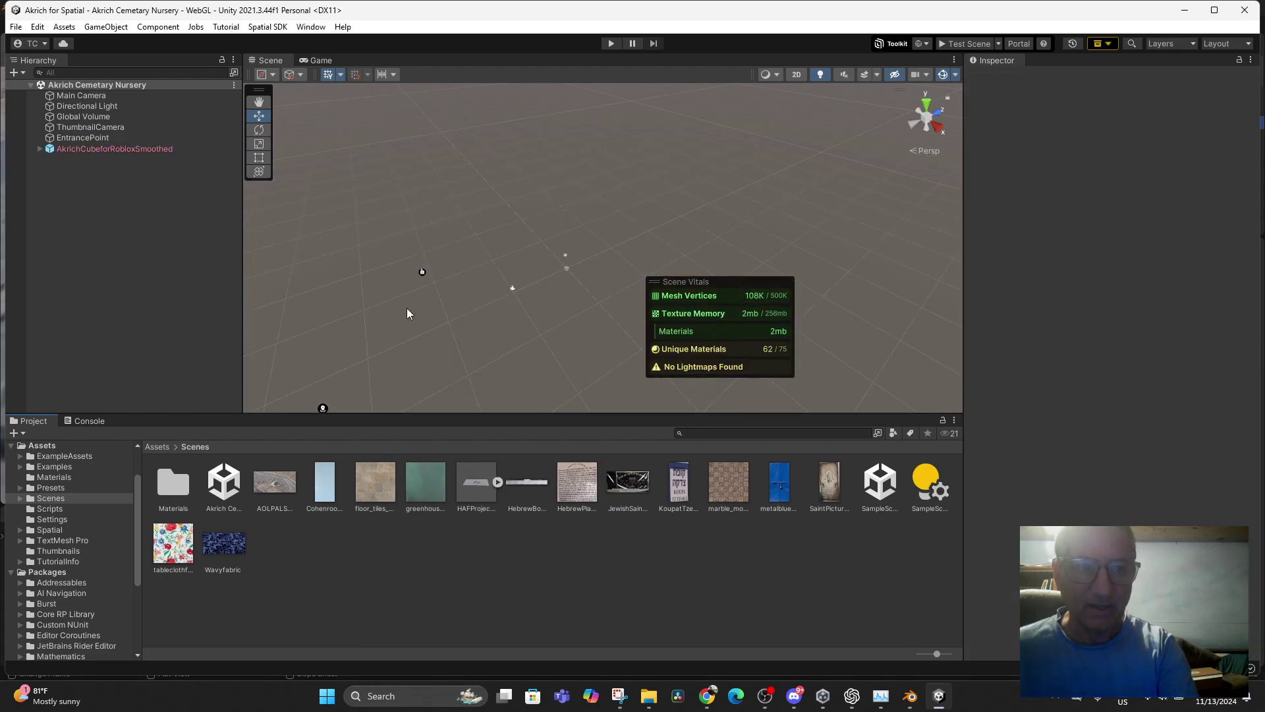
pyautogui.click(133, 149)
pyautogui.press('Delete')
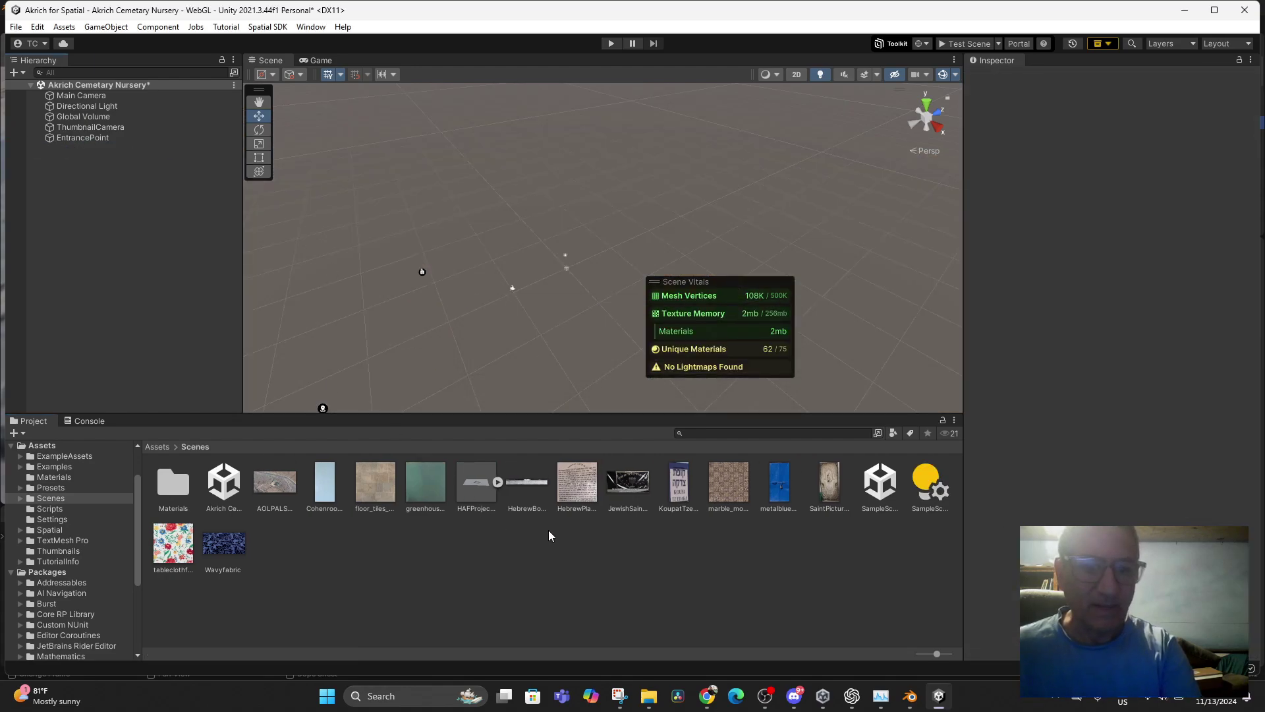
# - Switch to Blender, select all visible objects and save AkrichCubeforRobloxSmoothed.blend
pyautogui.click(909, 696)
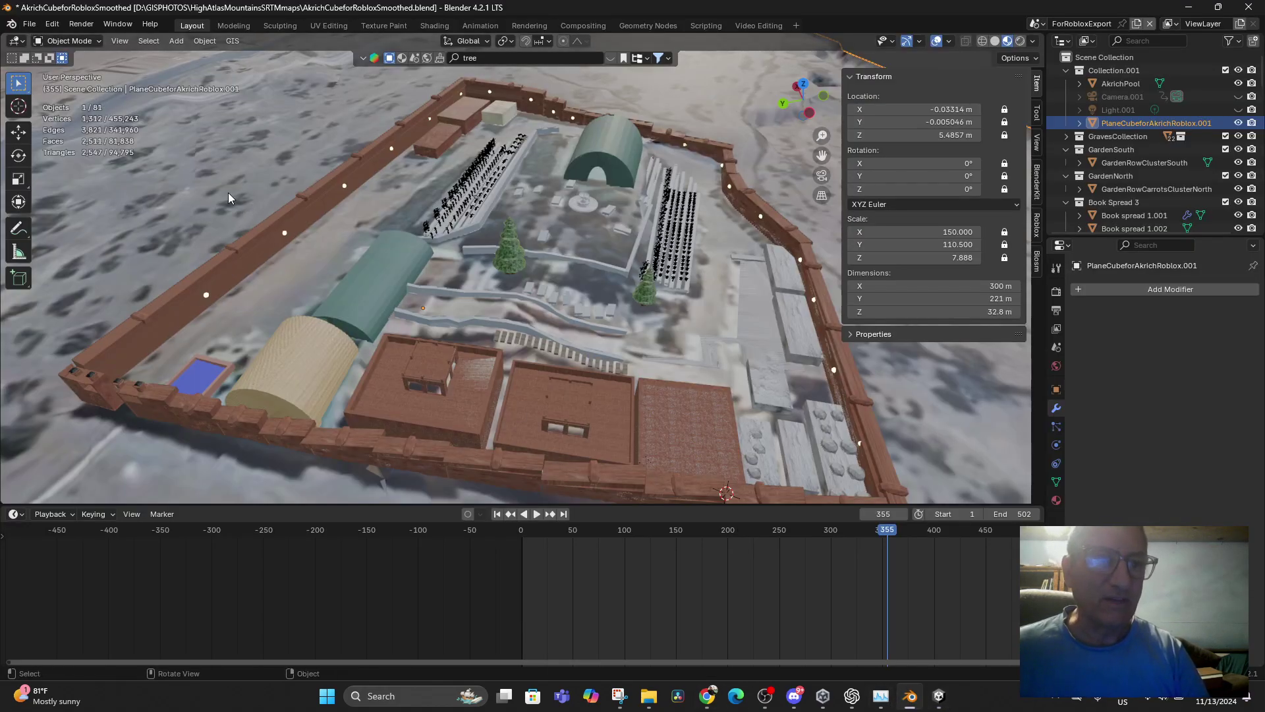
pyautogui.click(1238, 109)
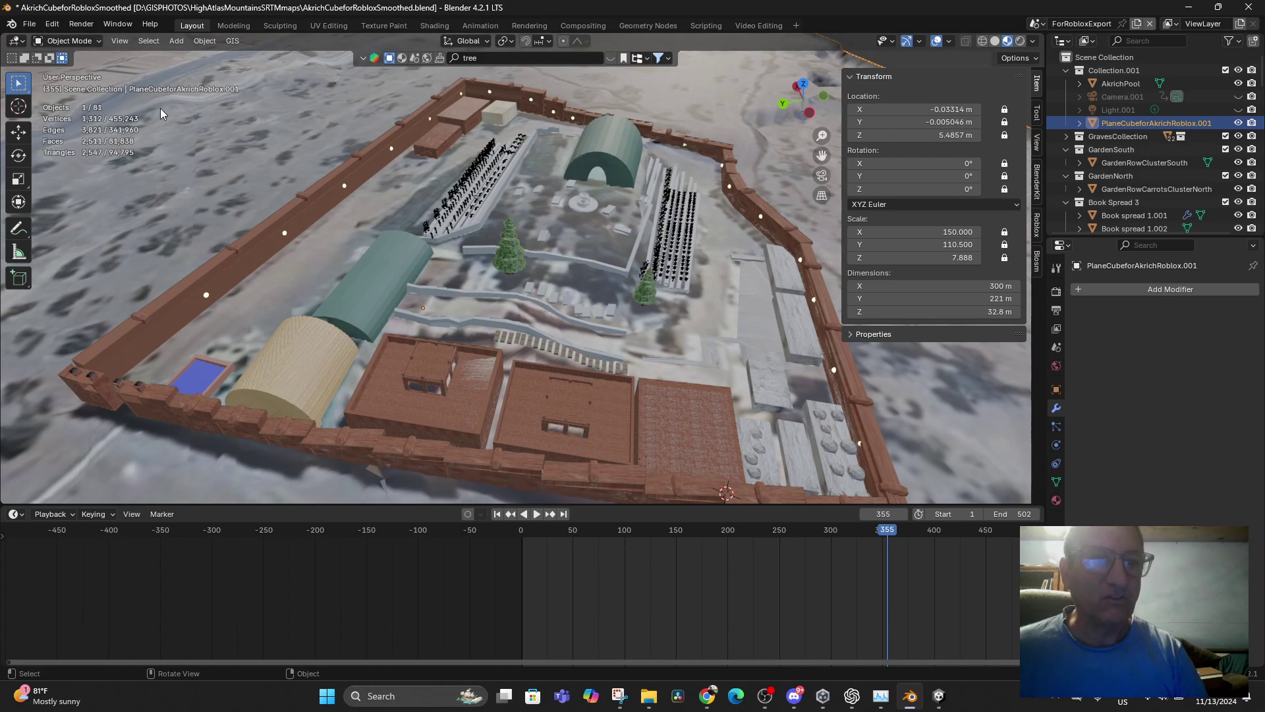
pyautogui.press('a')
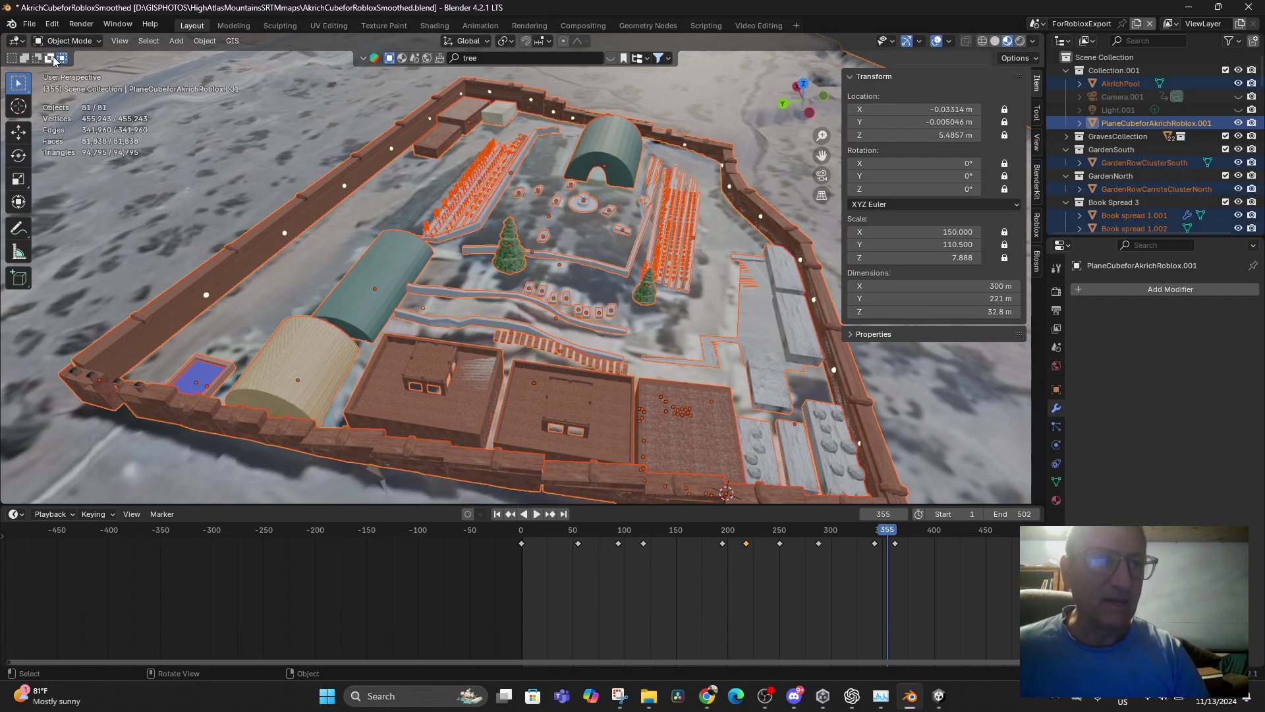
pyautogui.click(32, 27)
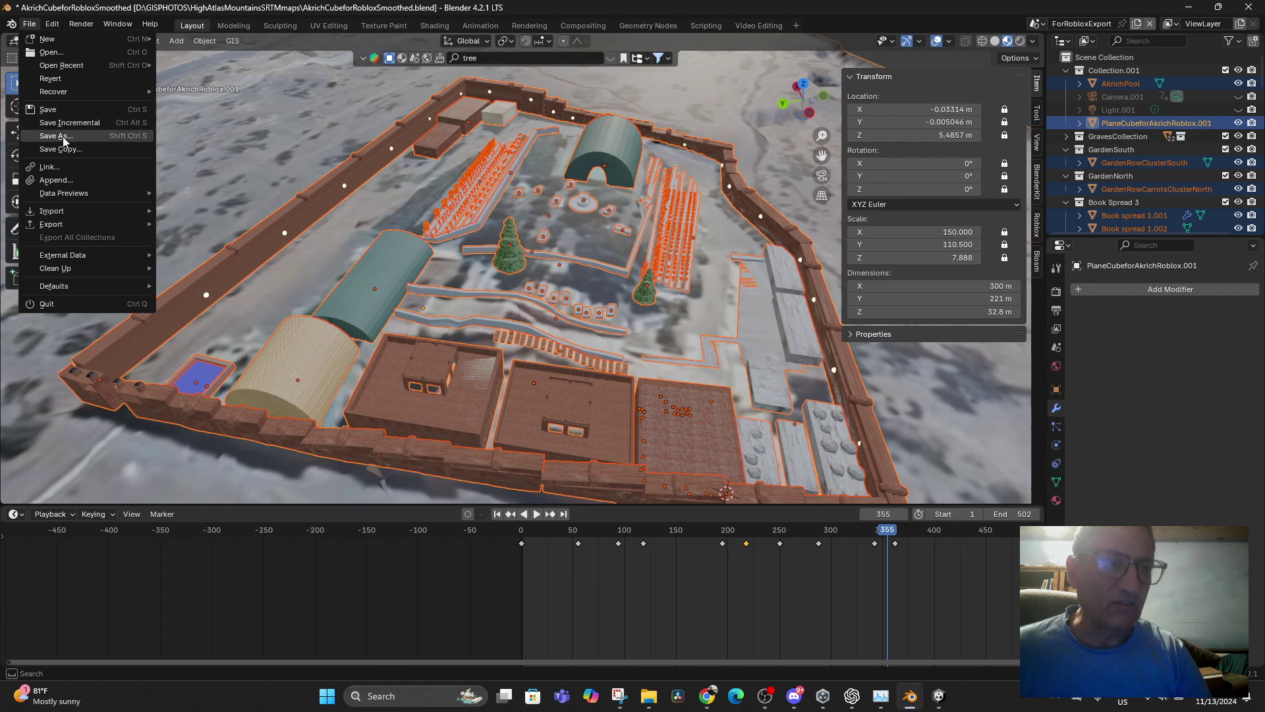
pyautogui.click(53, 108)
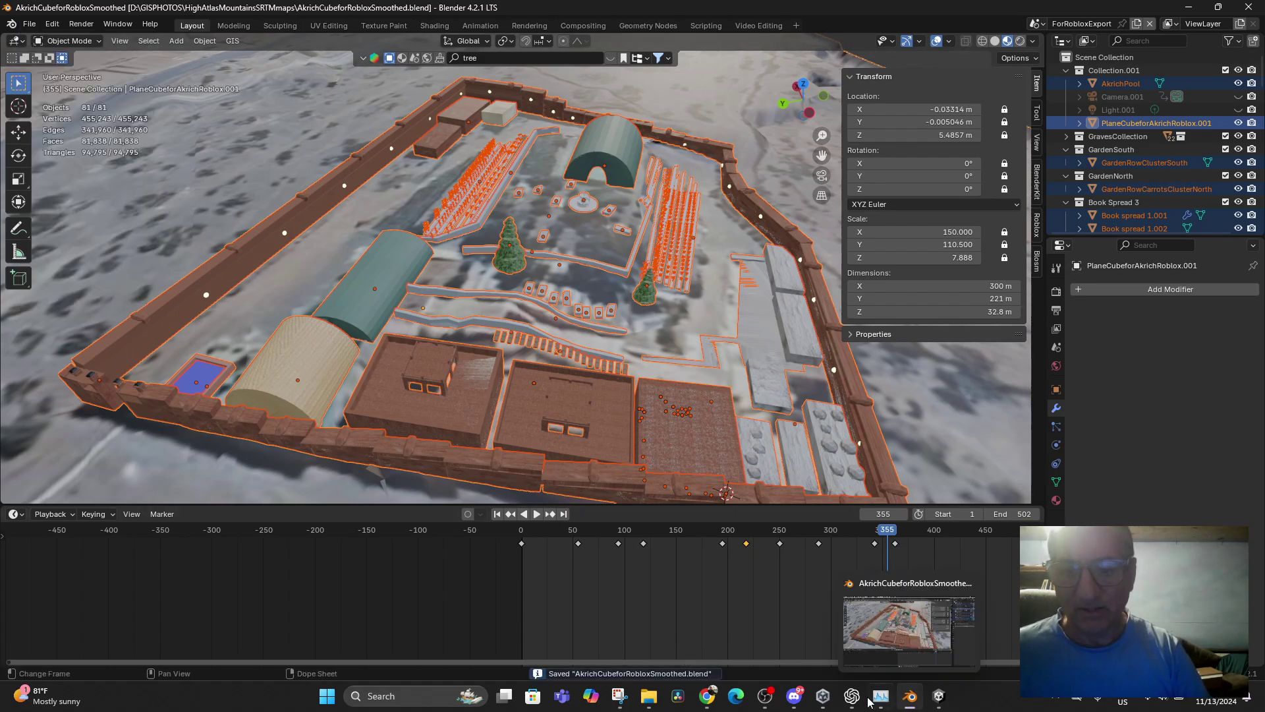
# - Switch to Unity, start importing a new asset into the Scenes folder and clear the old greenhouse file search
pyautogui.moveTo(823, 704)
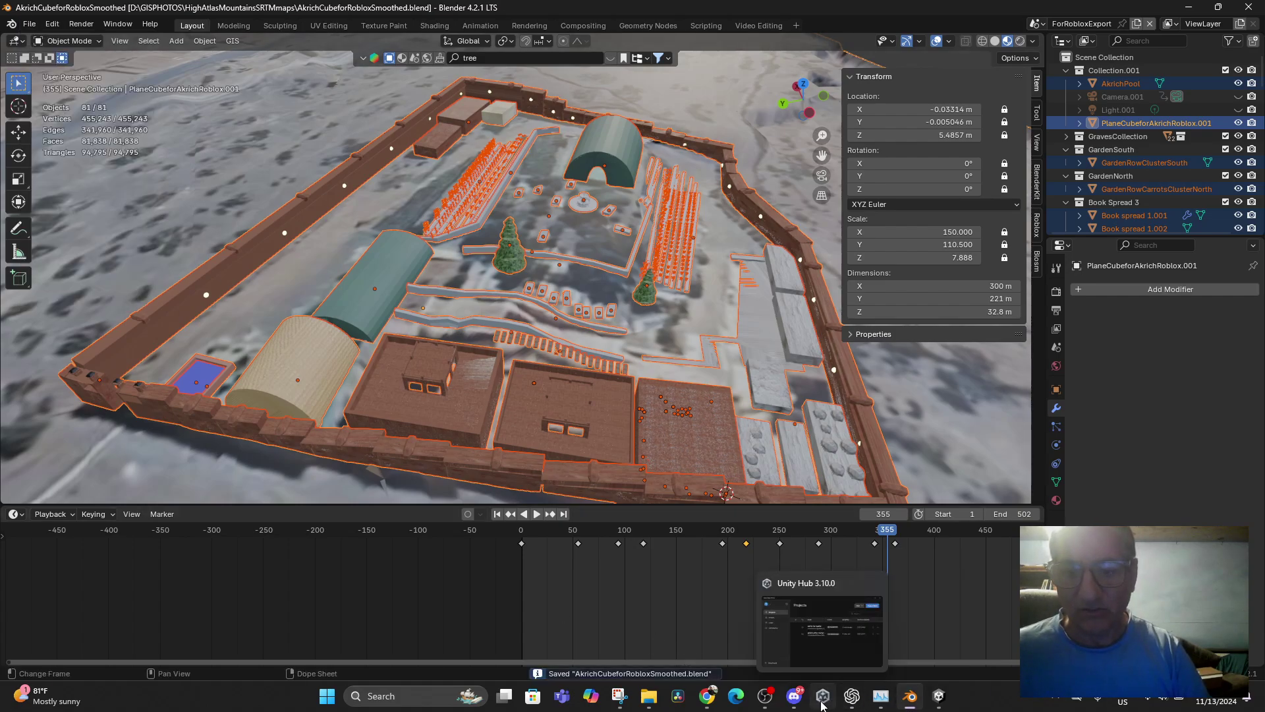
pyautogui.click(939, 696)
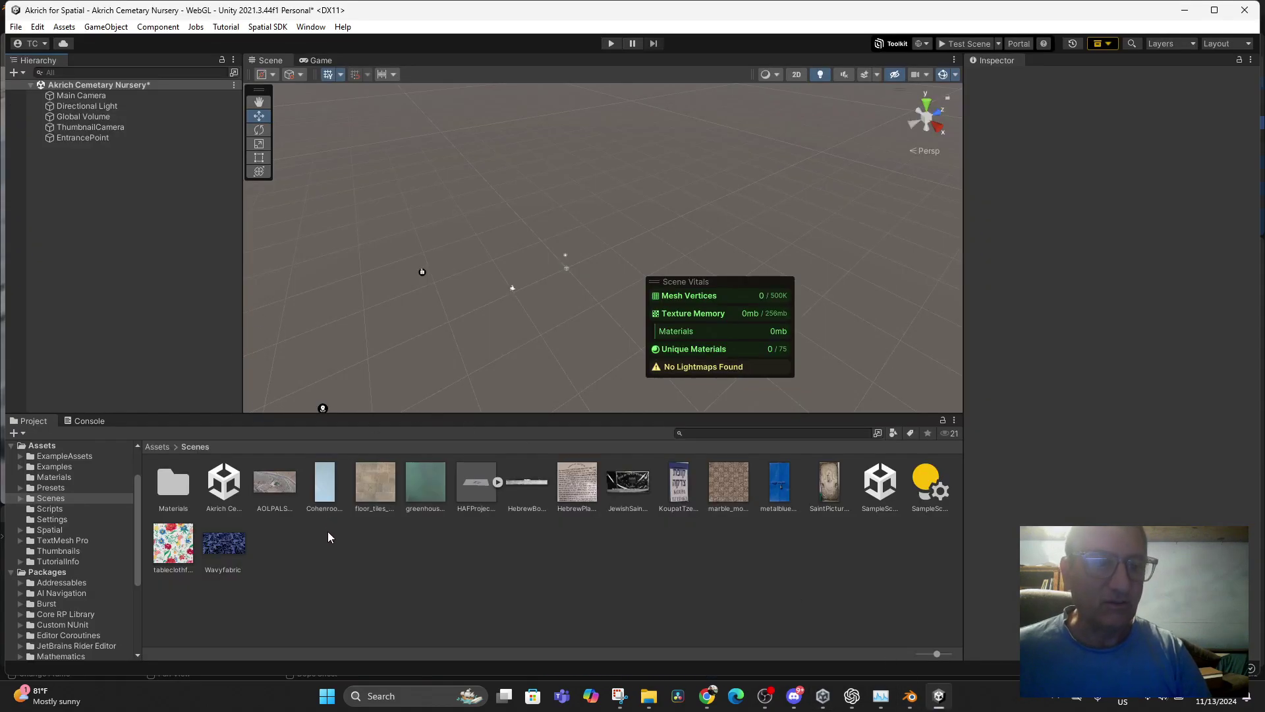
pyautogui.rightClick(326, 545)
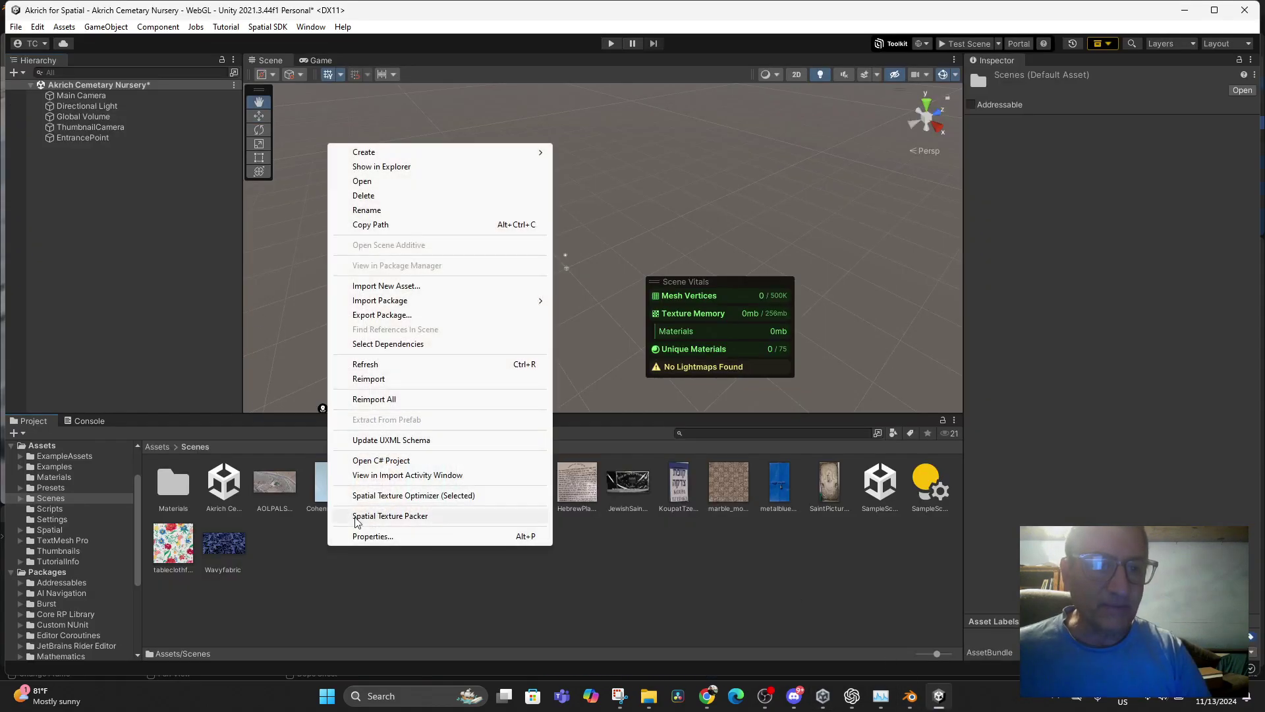
pyautogui.click(388, 288)
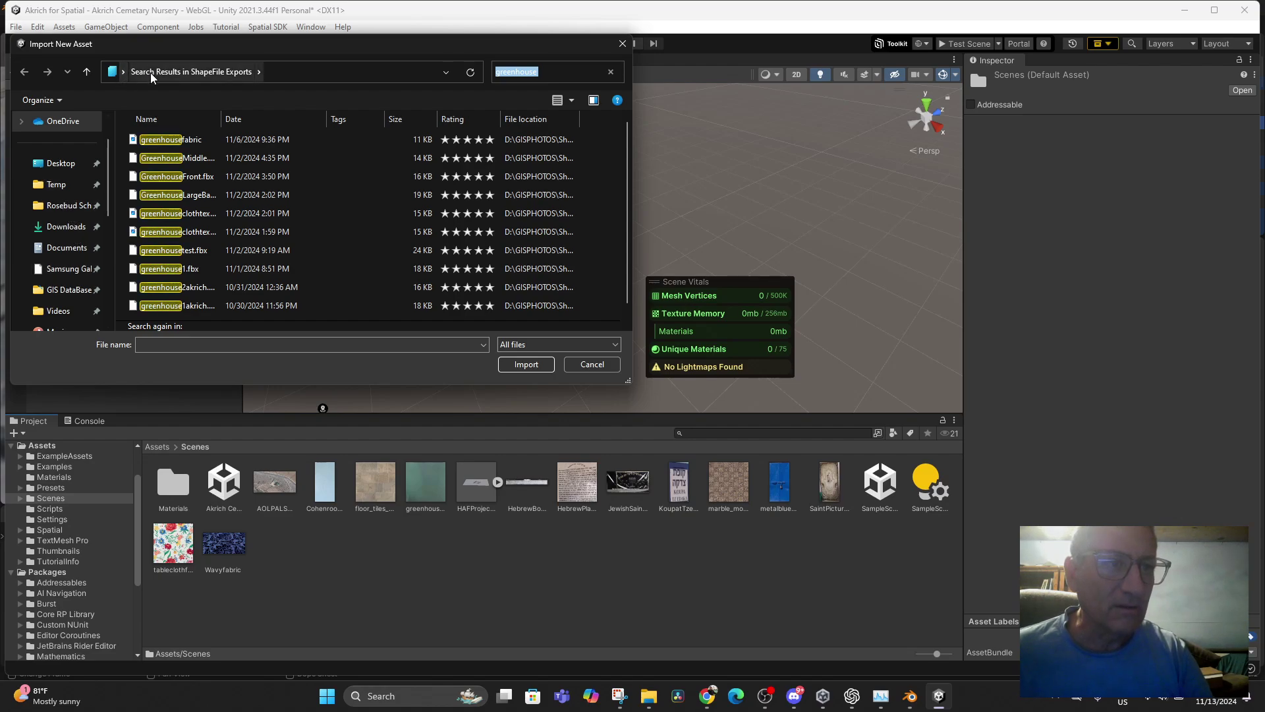
pyautogui.press('BackSpace')
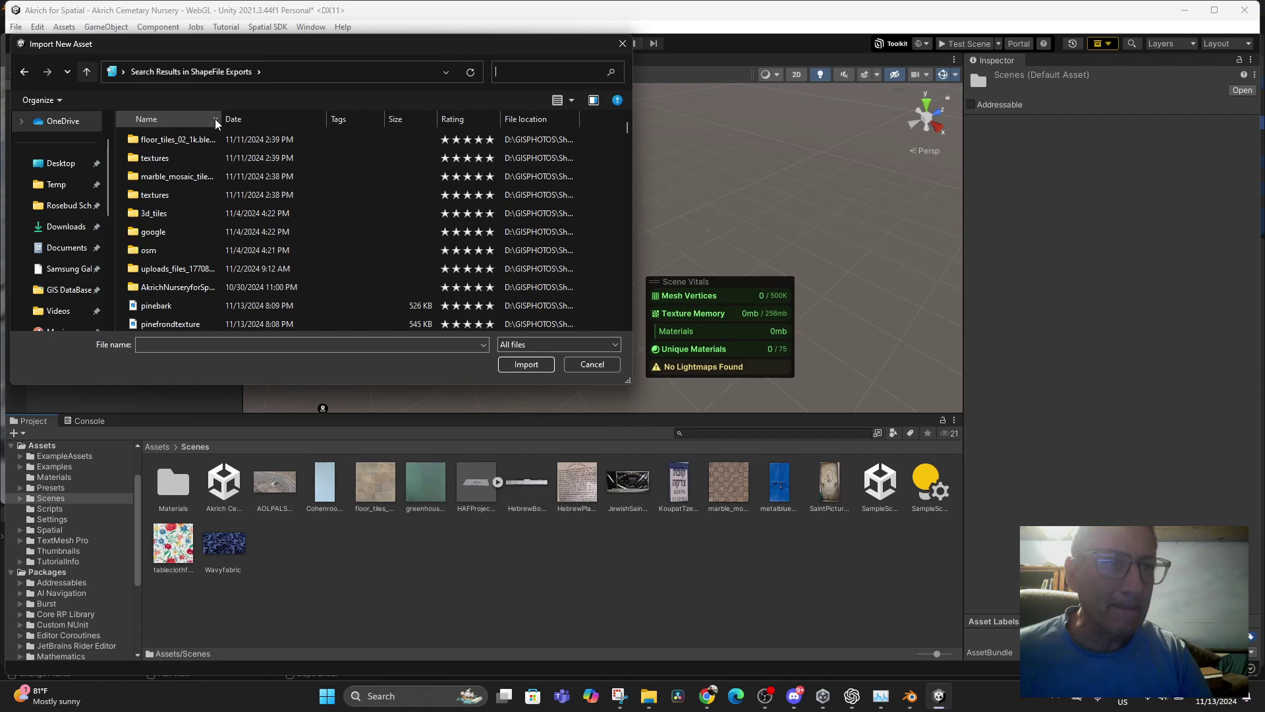
# - Browse to the HighAtlasMountainsSRTMmaps folder inside GISPHOTOS and import the AkrichCubeforRobloxSmoothed Blender file
pyautogui.click(89, 72)
pyautogui.scroll(-2, 104, 231)
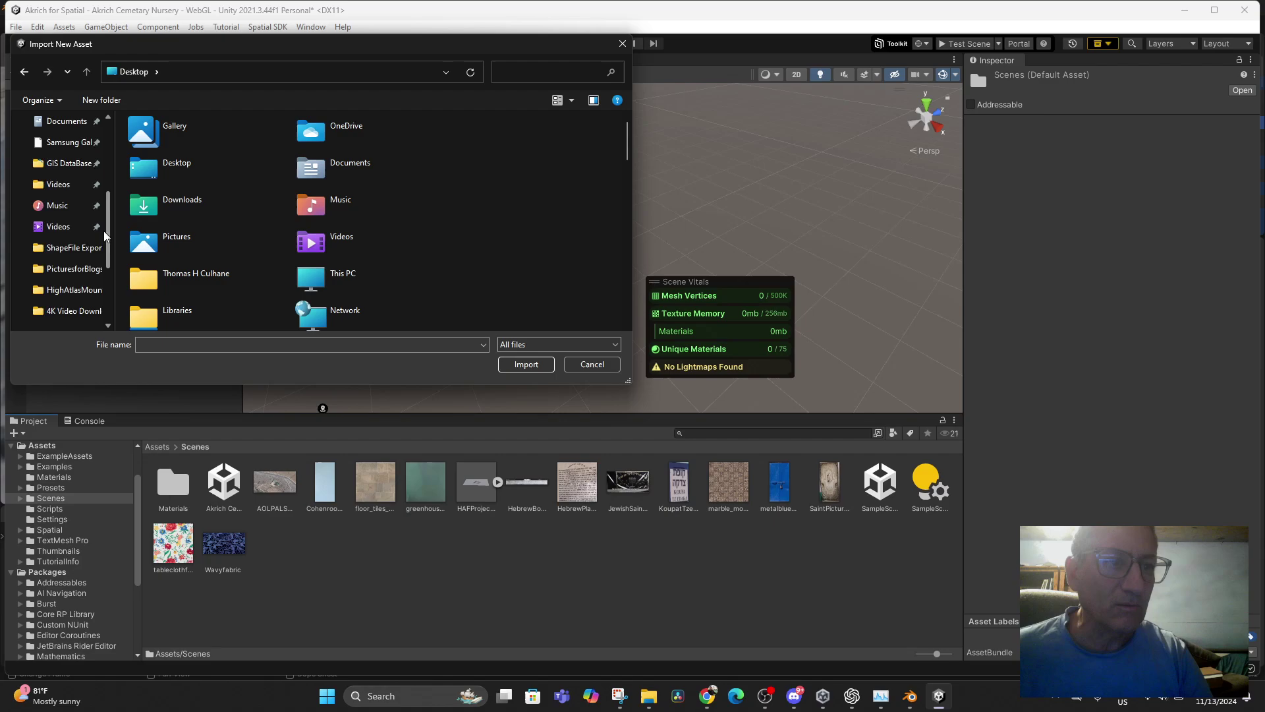
pyautogui.scroll(-2, 92, 260)
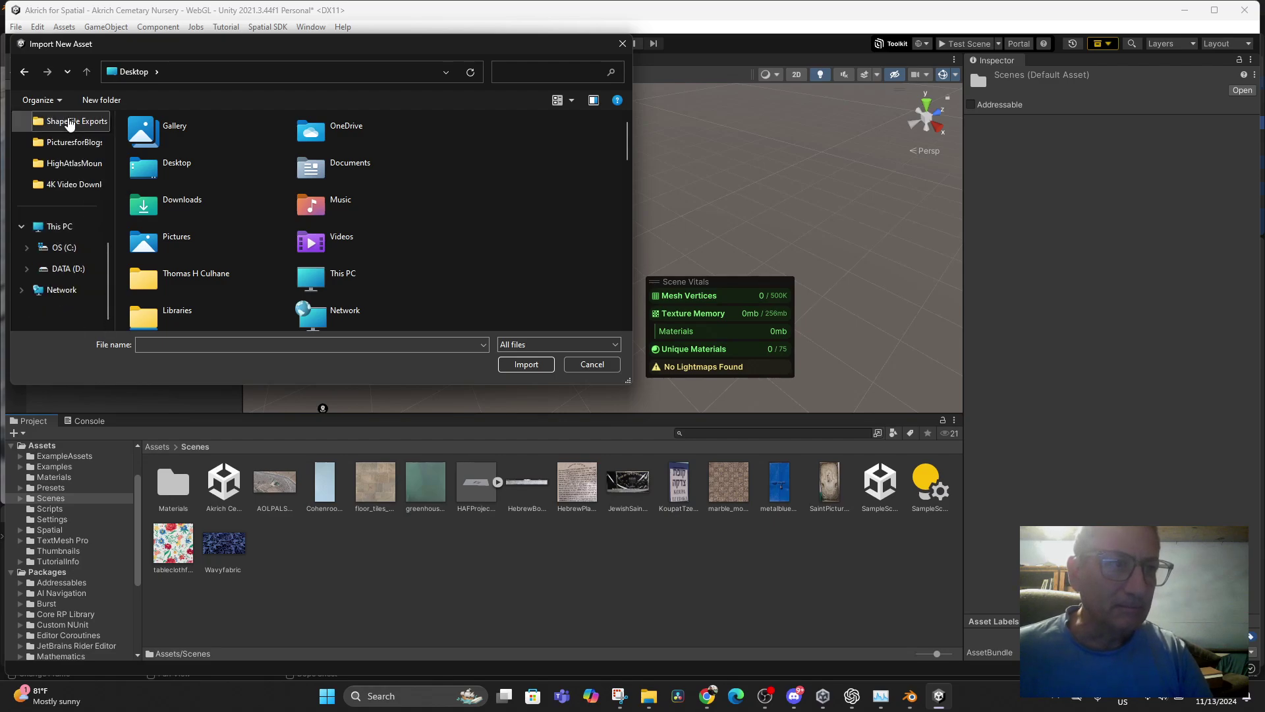
pyautogui.click(69, 124)
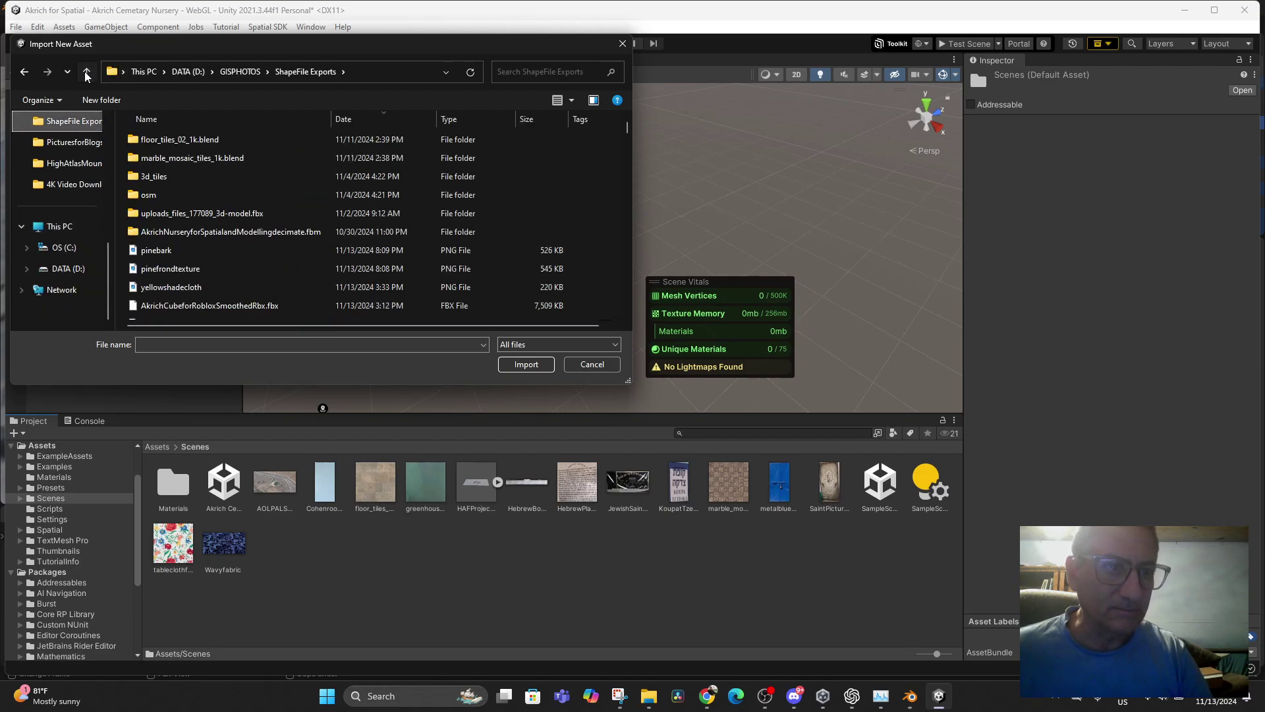
pyautogui.click(86, 72)
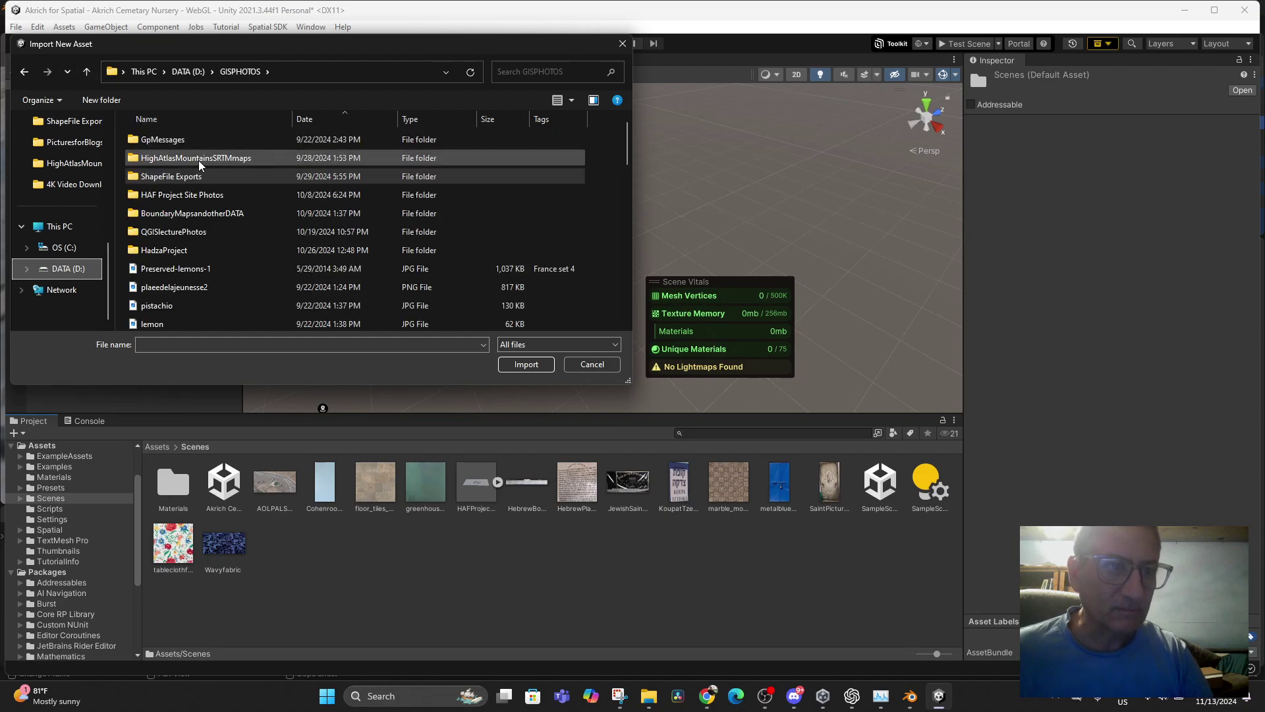
pyautogui.doubleClick(199, 159)
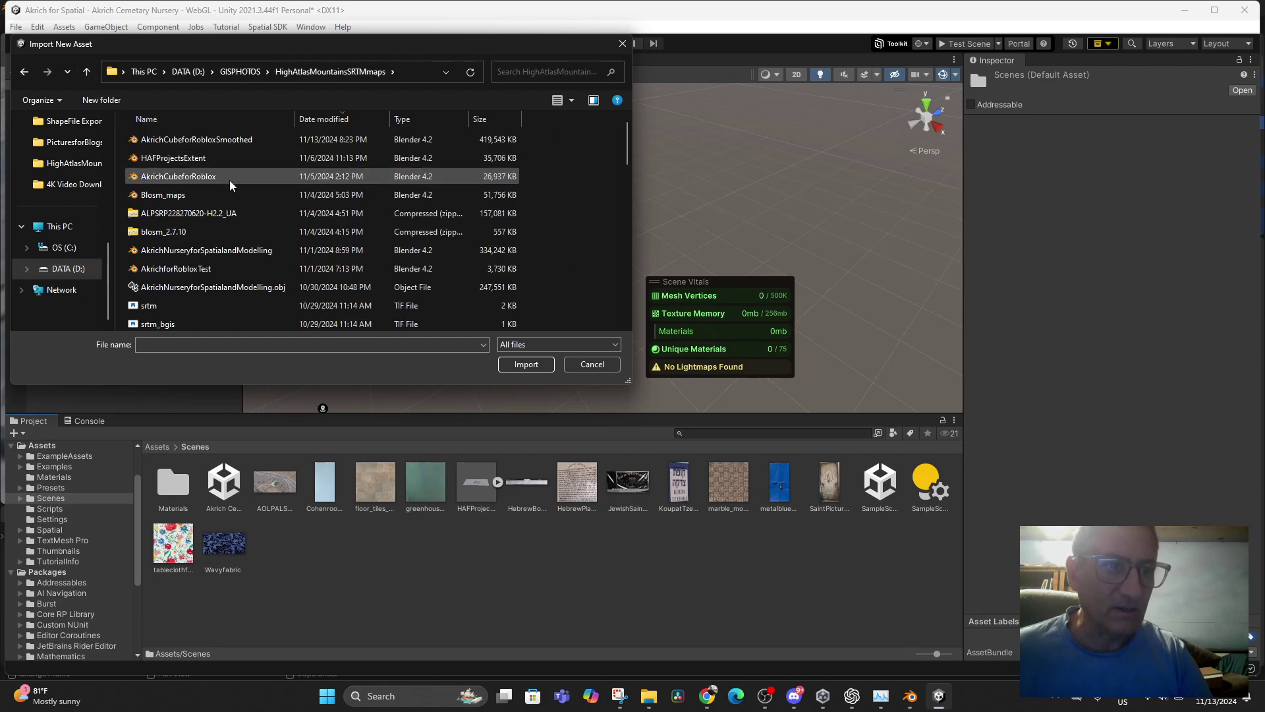
pyautogui.click(189, 140)
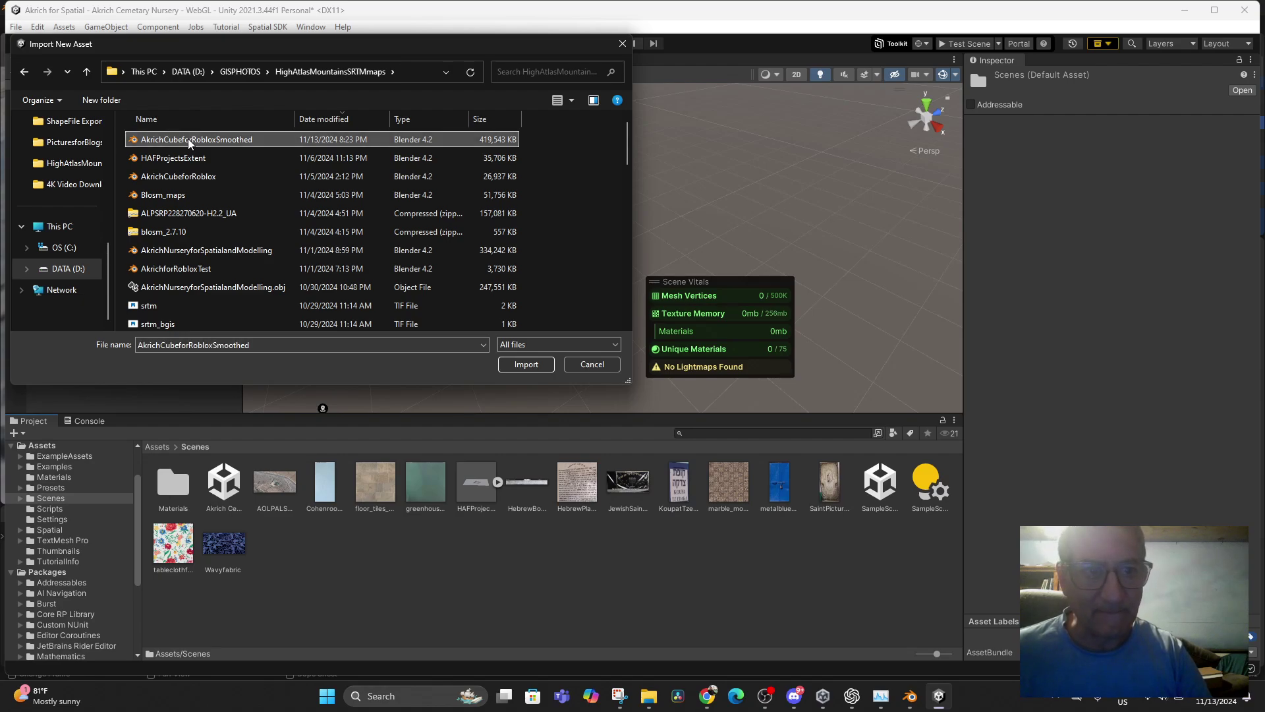
pyautogui.click(526, 364)
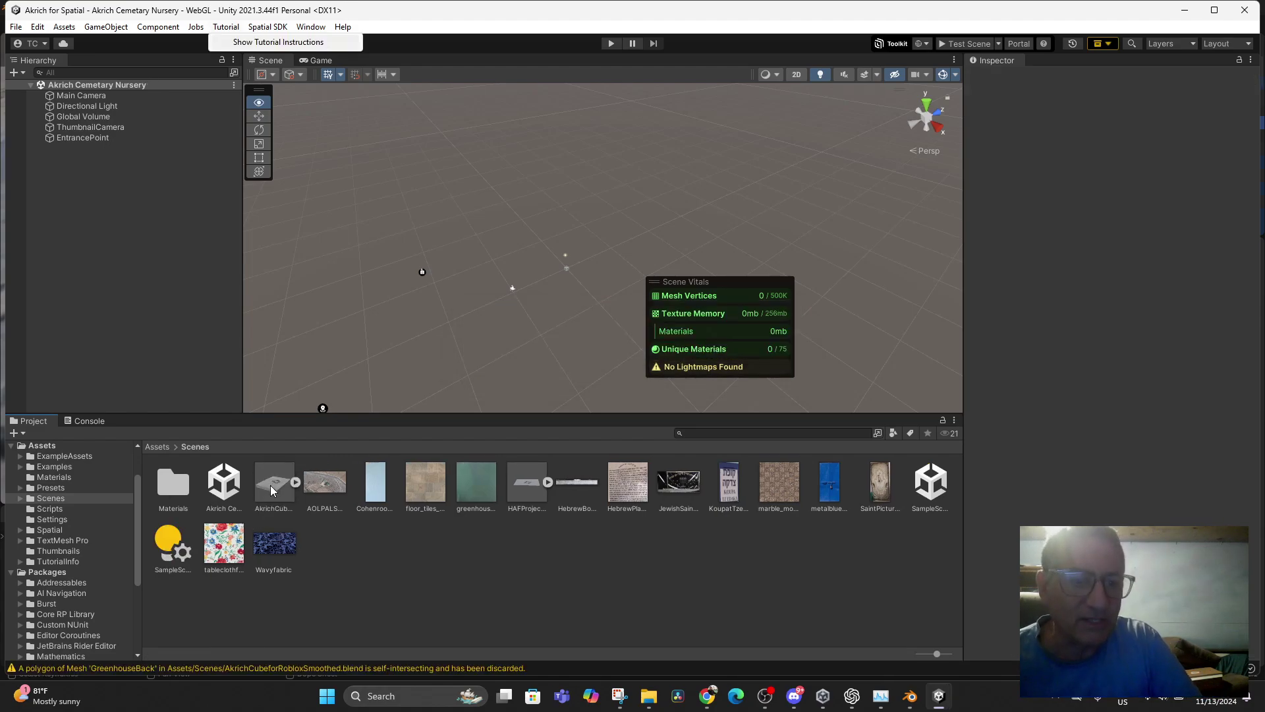
# - Add the imported AkrichCubeforRobloxSmoothed model to the scene hierarchy and apply the AOLPALSAR satellite texture to its ground plane
pyautogui.moveTo(270, 488); pyautogui.dragTo(70, 195)
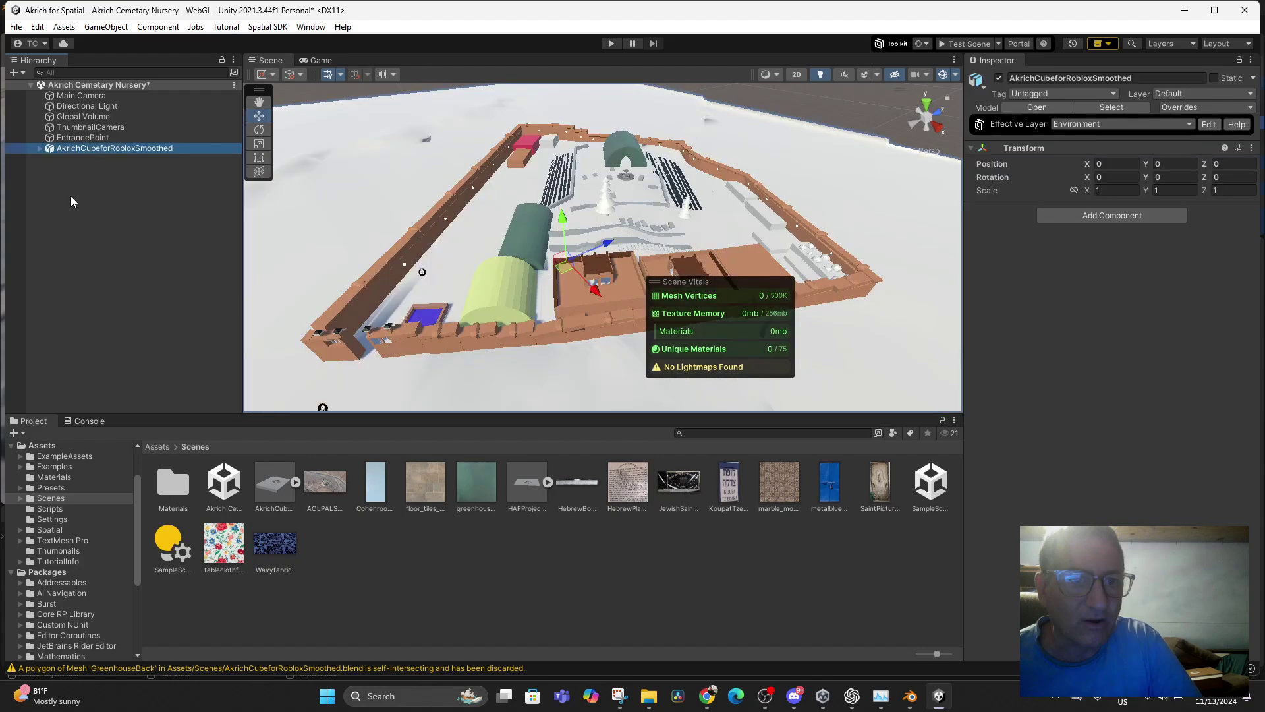
pyautogui.scroll(-5, 503, 336)
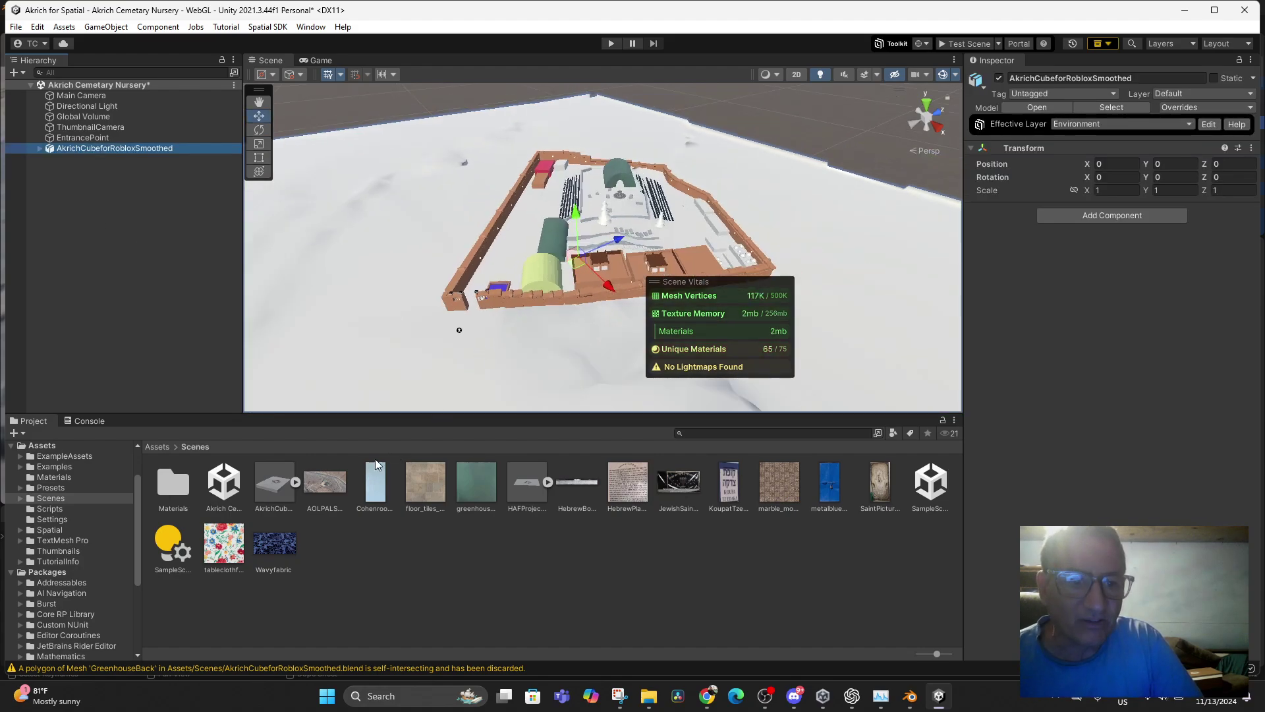
pyautogui.moveTo(323, 479); pyautogui.dragTo(386, 318)
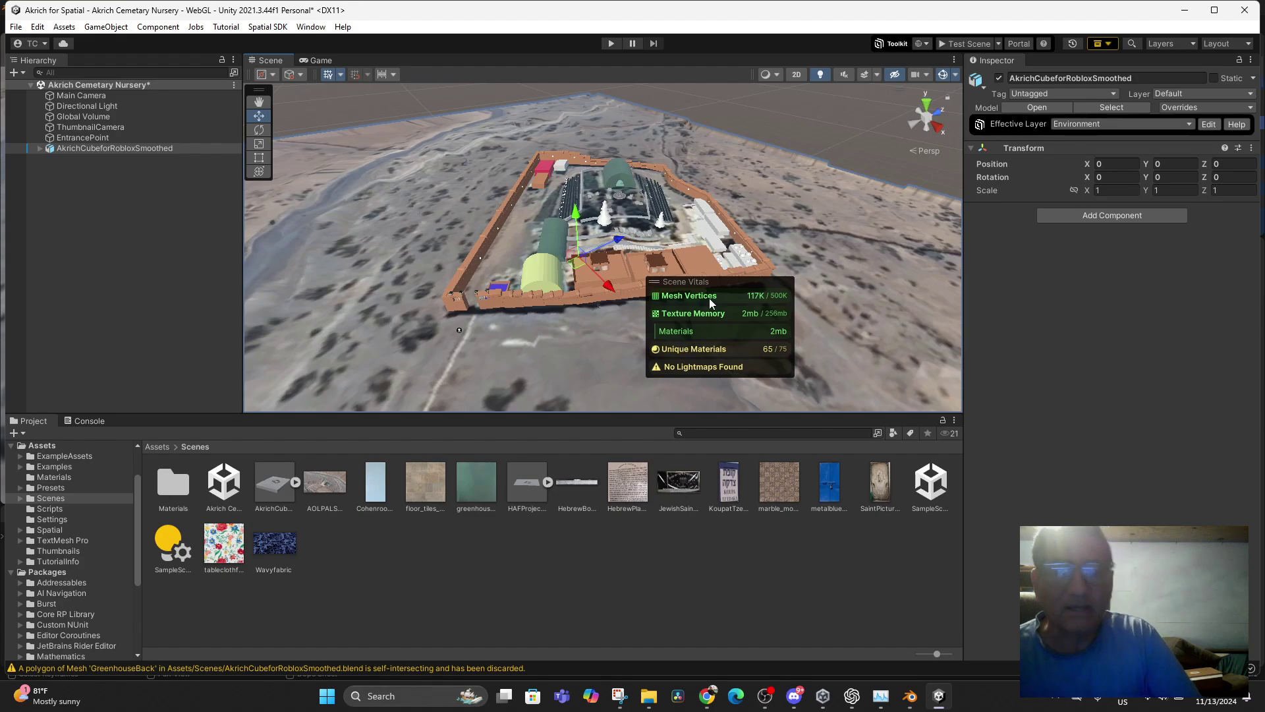
# - Add a Mesh Collider to the ground plane PlaneCubeforAkrichRoblox.001
pyautogui.scroll(-4, 873, 296)
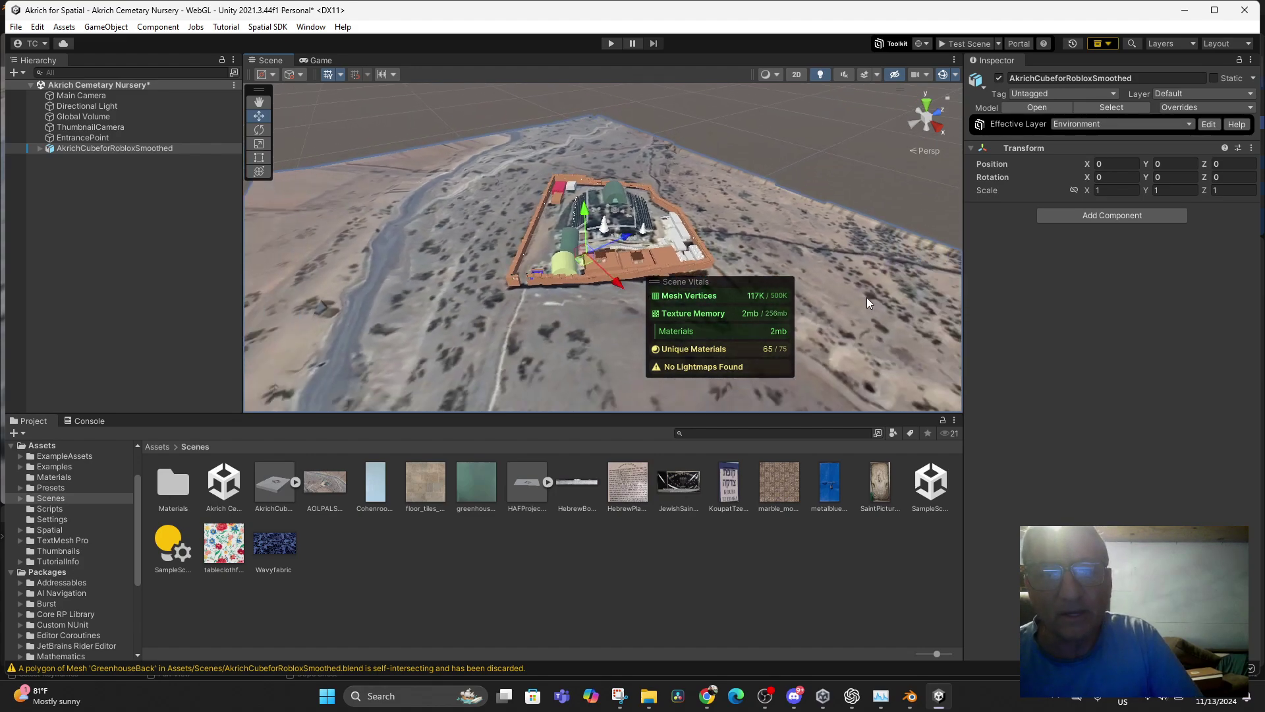
pyautogui.scroll(-4, 863, 297)
pyautogui.scroll(5, 858, 295)
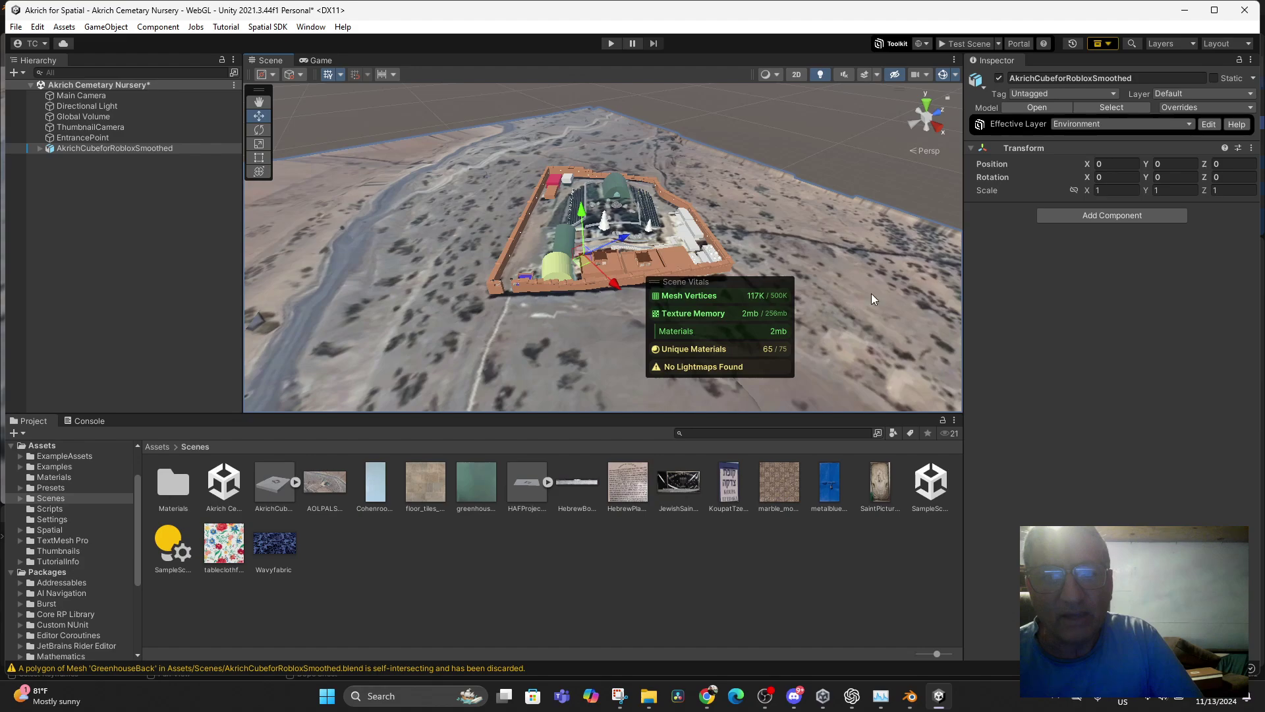
pyautogui.click(851, 311)
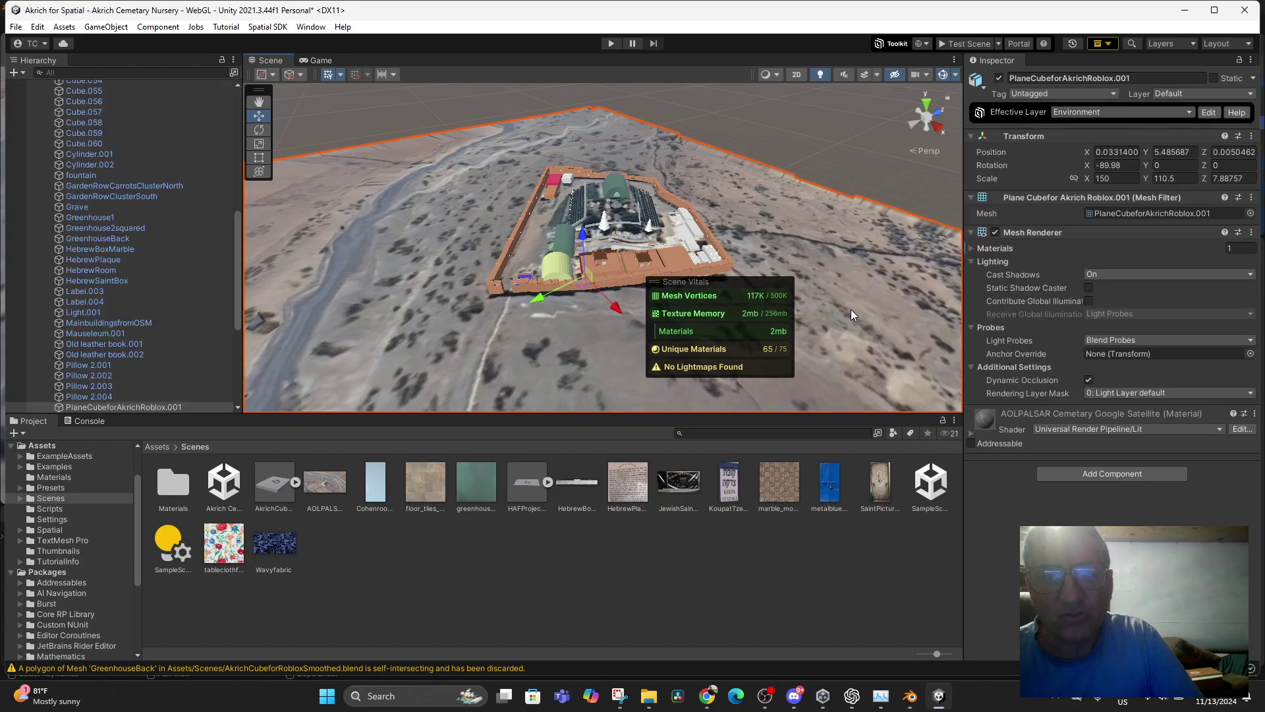
pyautogui.click(1104, 473)
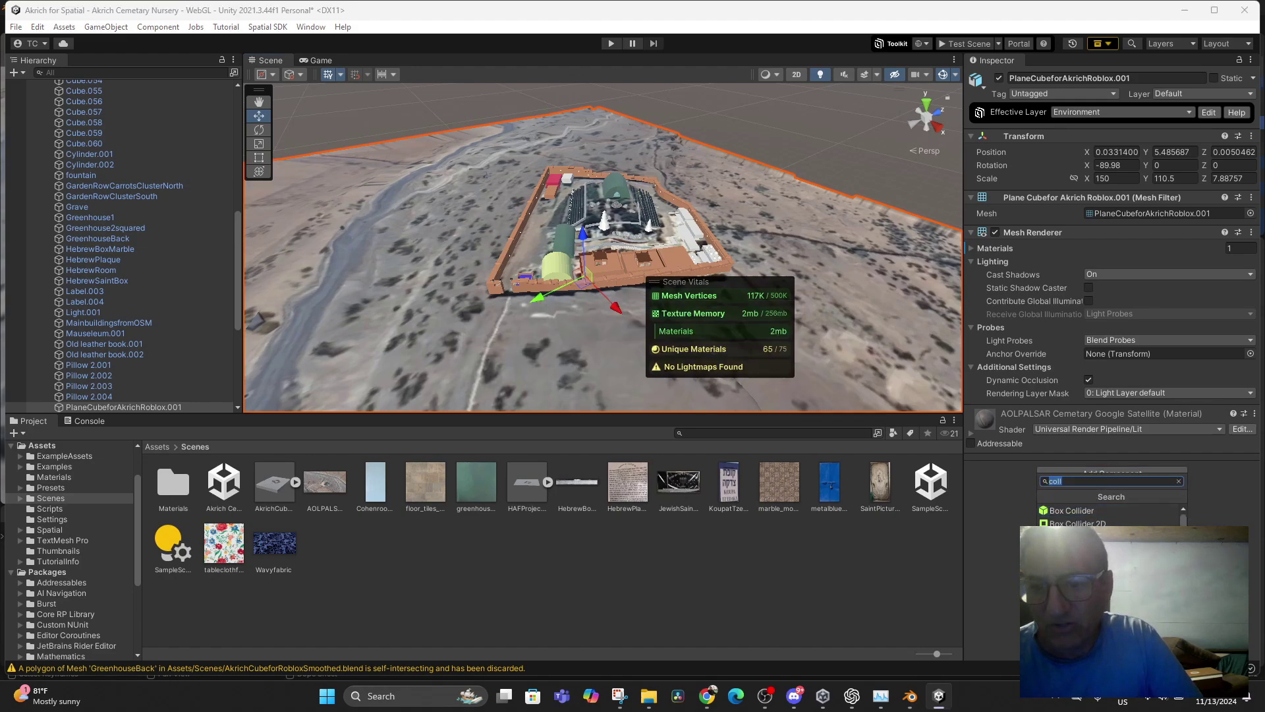
pyautogui.click(1089, 616)
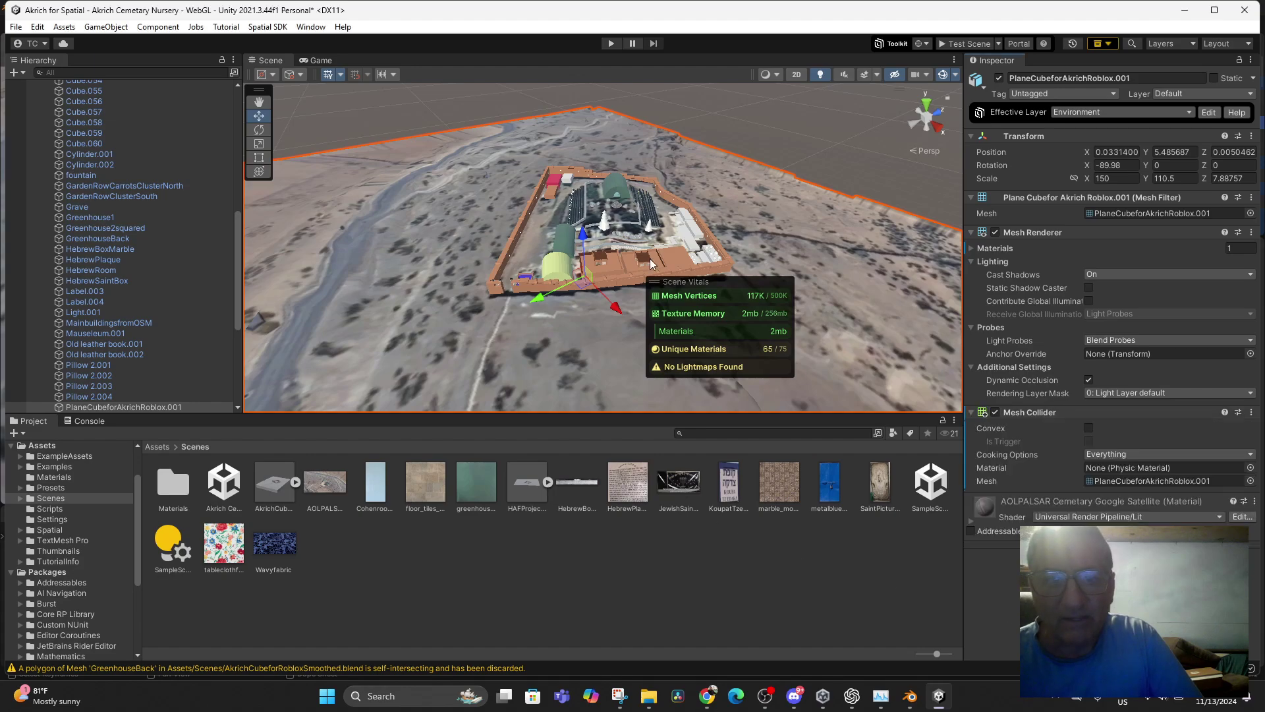
# - Add a Mesh Collider to the HebrewRoom building at the front of the compound
pyautogui.click(674, 257)
pyautogui.click(674, 258)
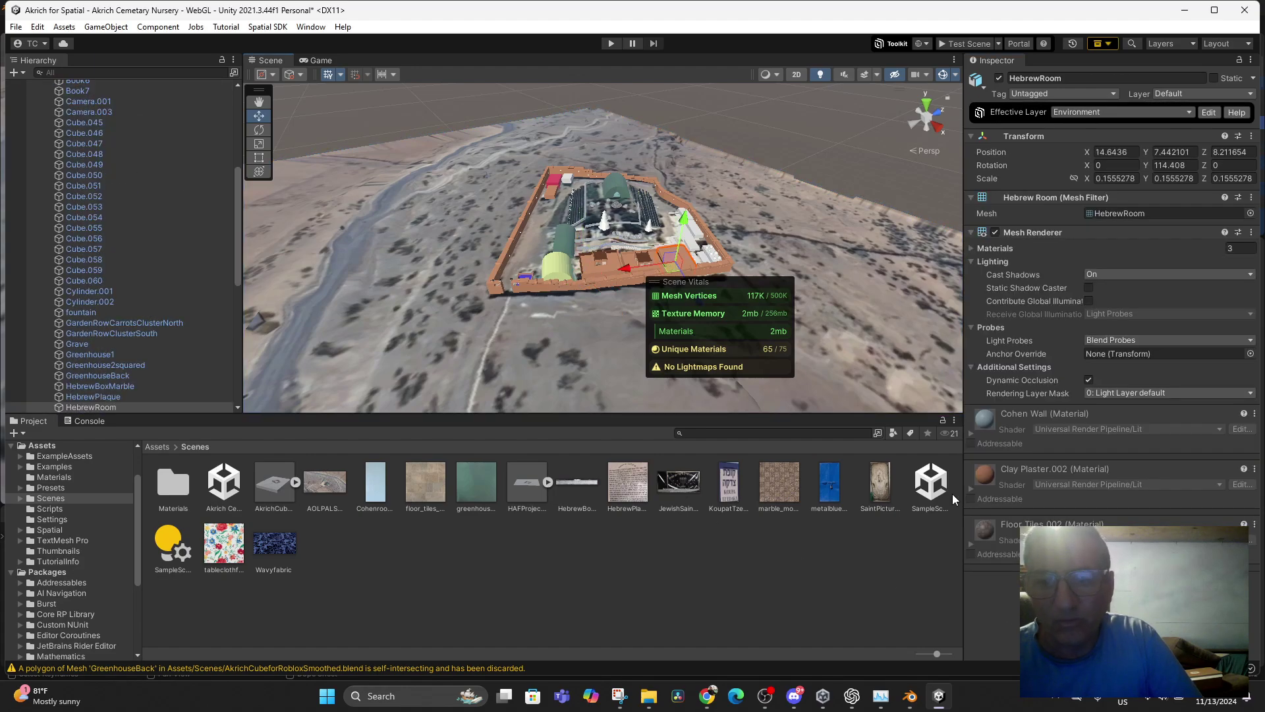
pyautogui.click(1111, 584)
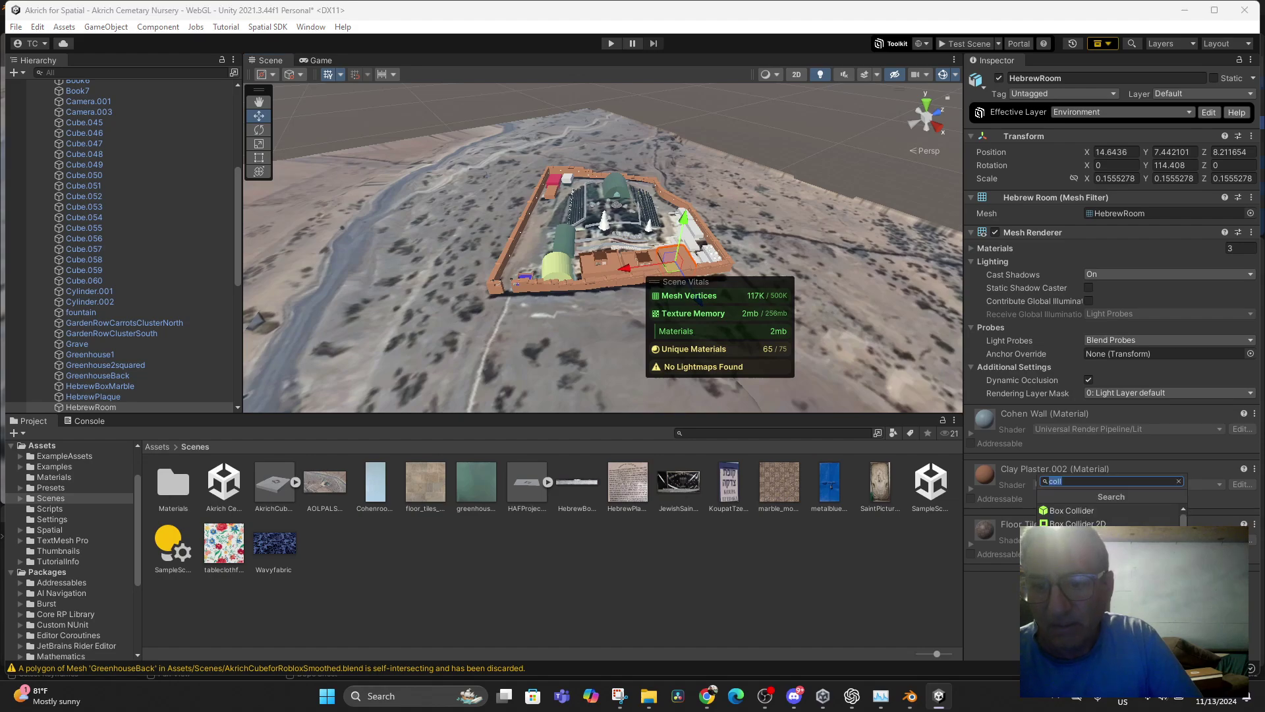
pyautogui.click(1089, 616)
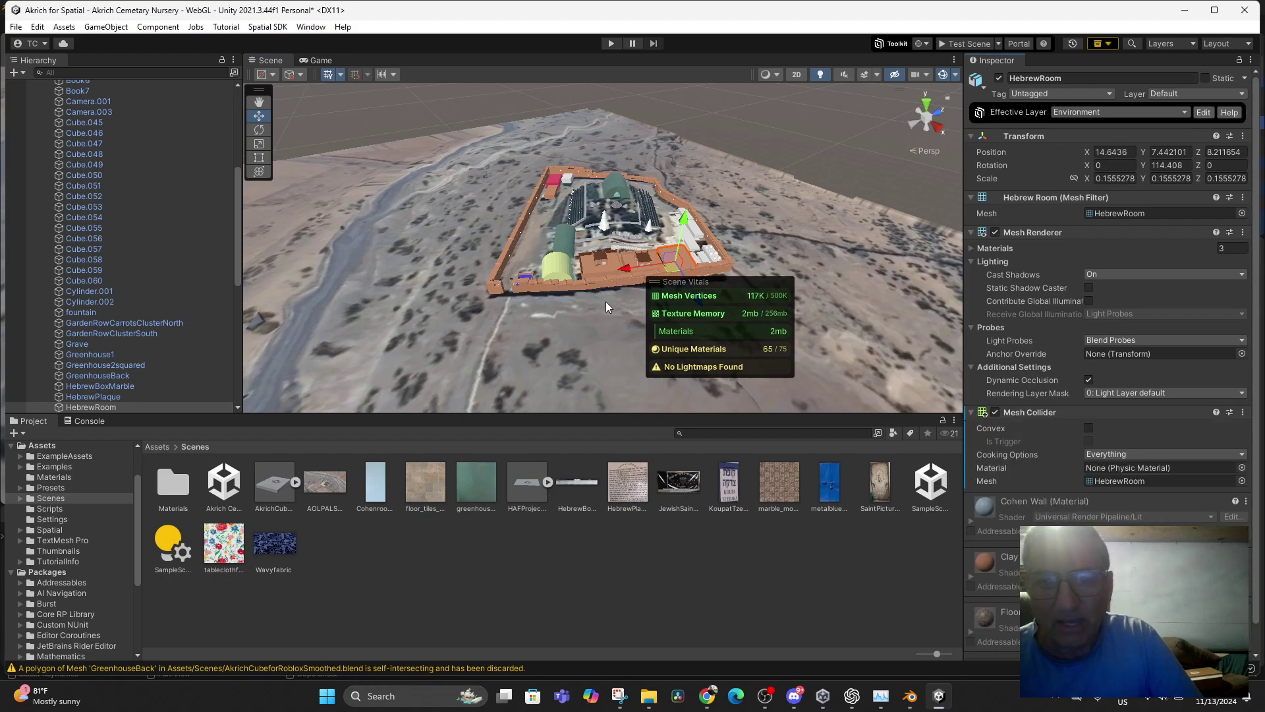
# - Add a Mesh Collider to the MainbuildingsfromOSM object
pyautogui.click(591, 267)
pyautogui.click(611, 265)
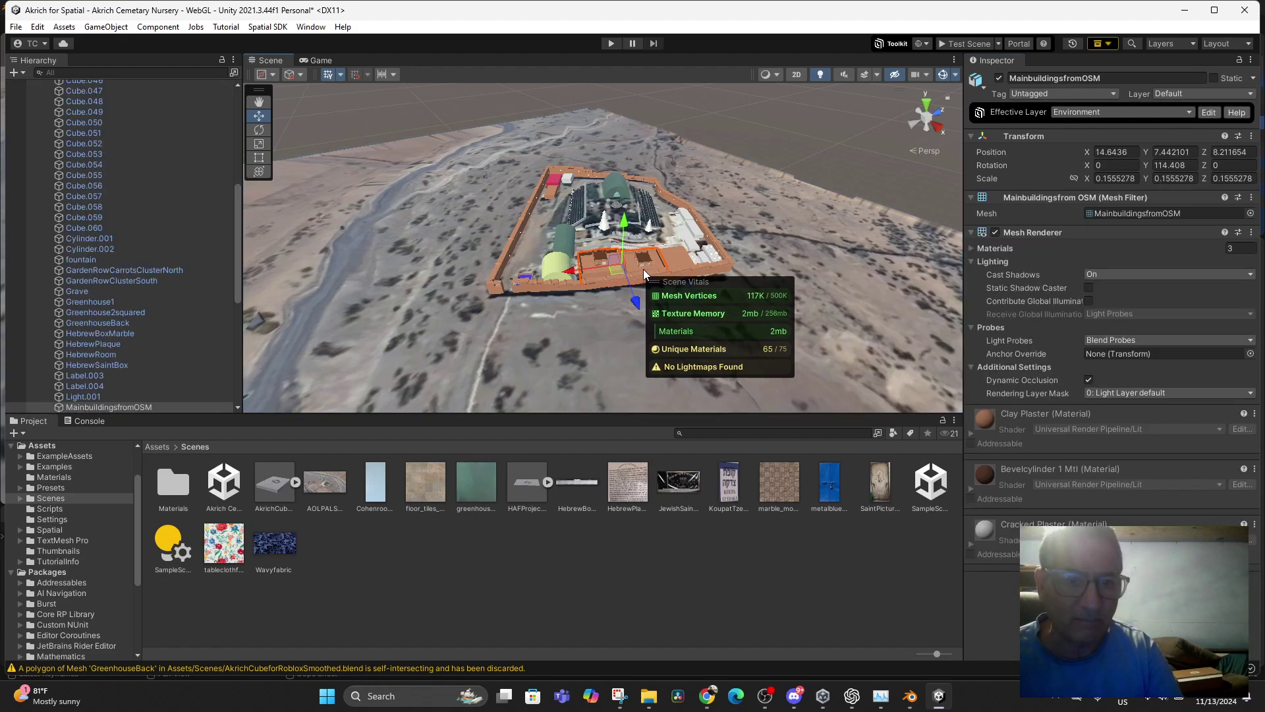
pyautogui.click(1111, 582)
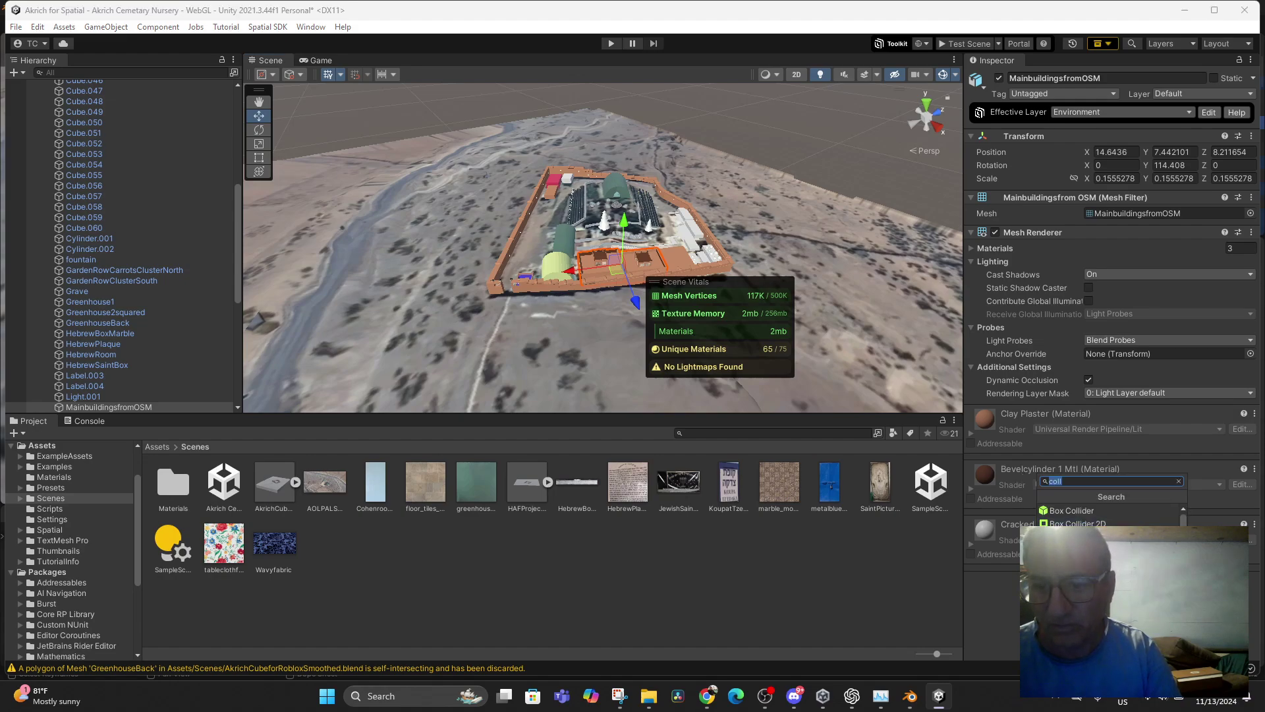
pyautogui.click(1075, 615)
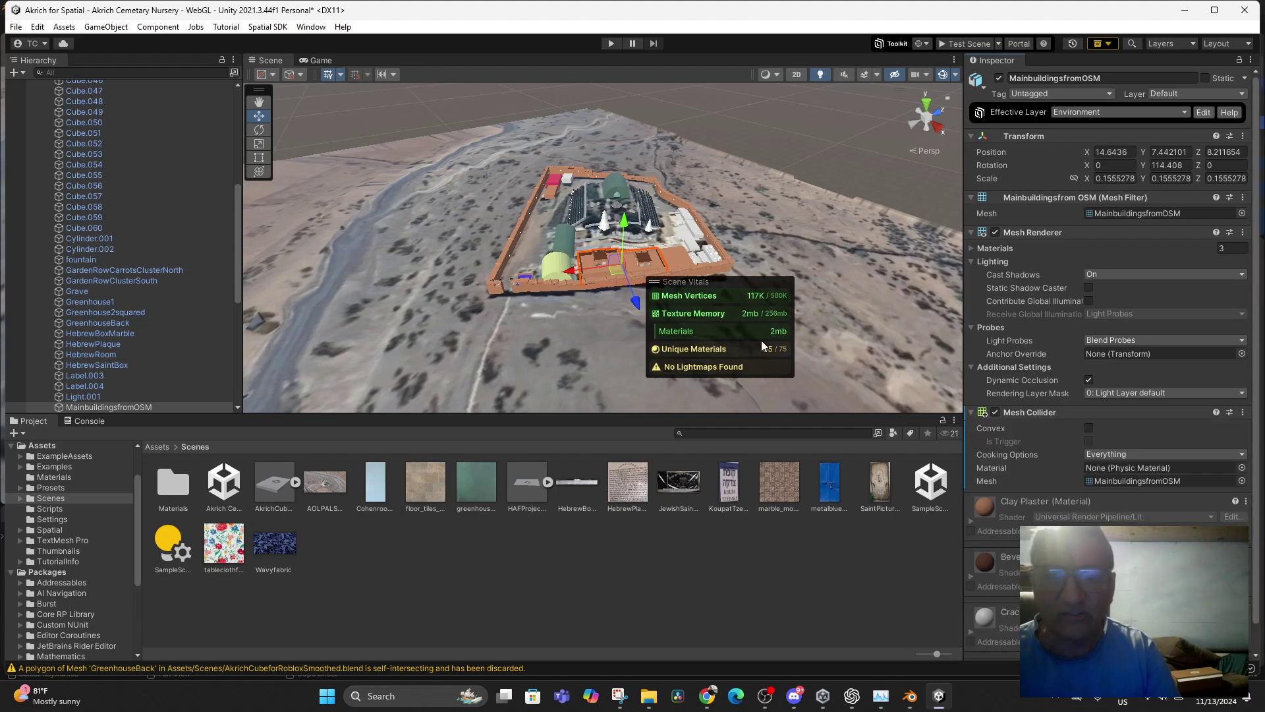
pyautogui.click(557, 267)
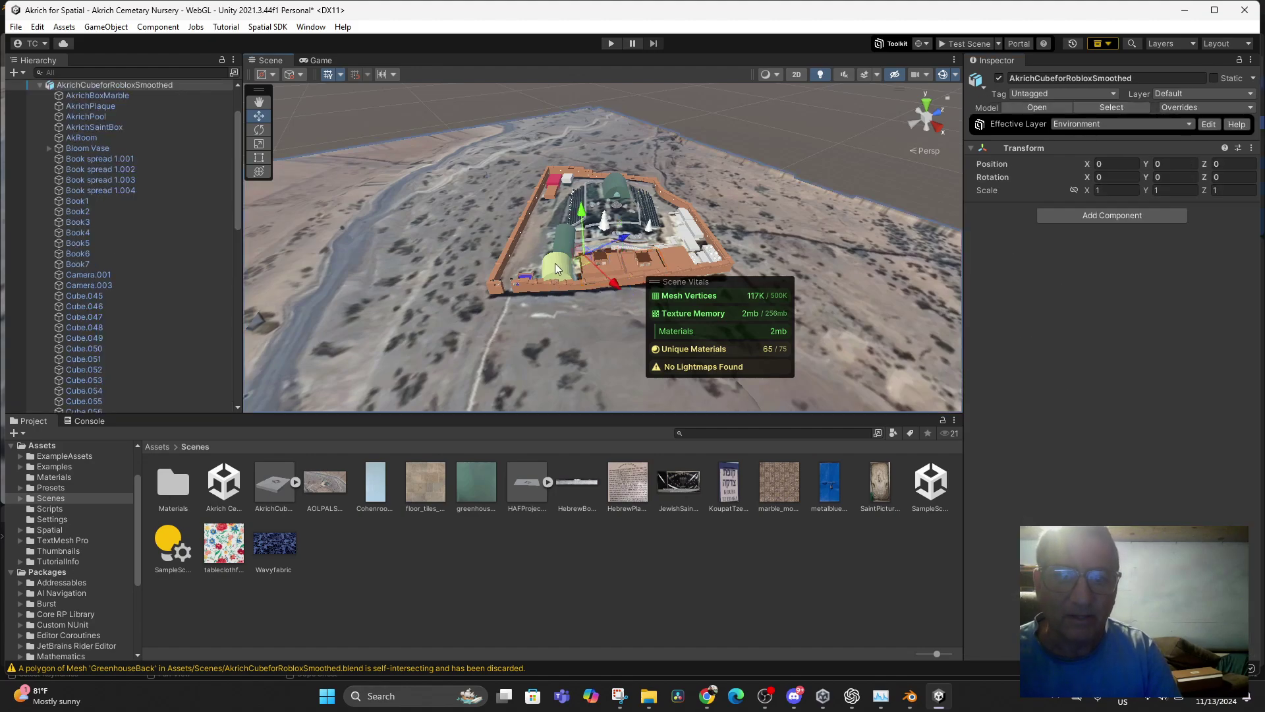
pyautogui.click(557, 266)
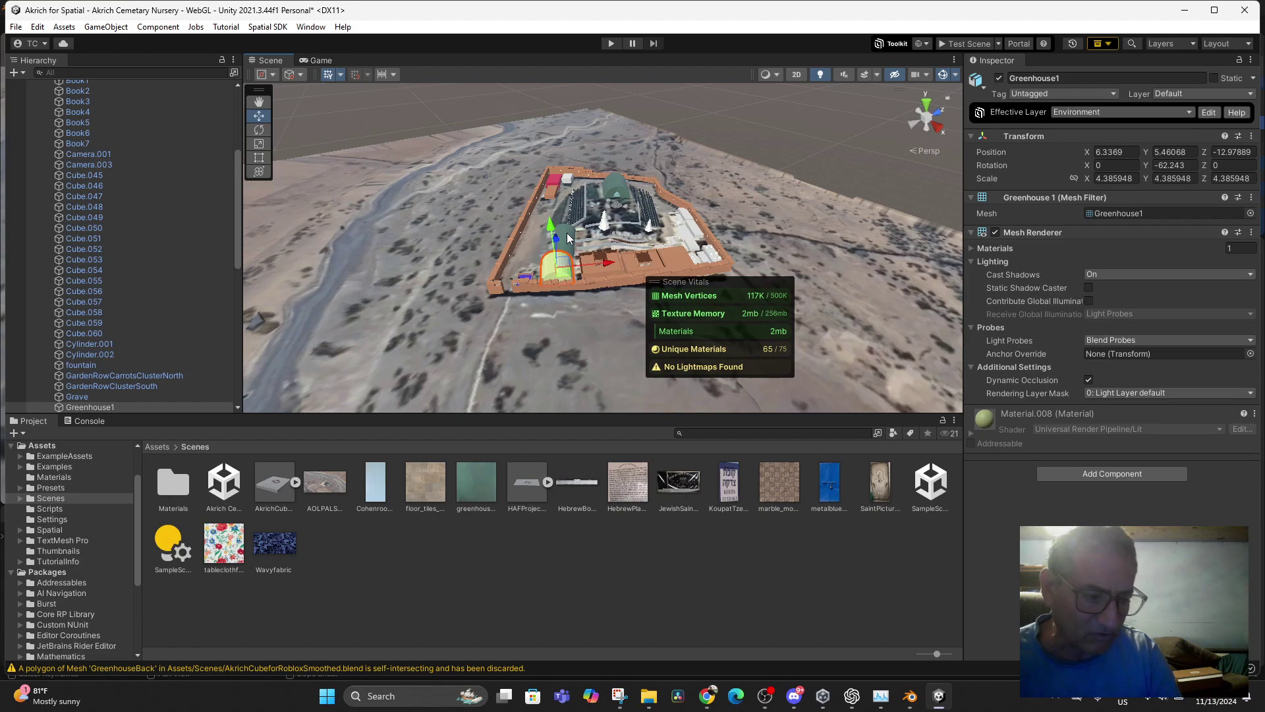
pyautogui.keyDown('shift'); pyautogui.click(618, 186); pyautogui.keyUp('shift')
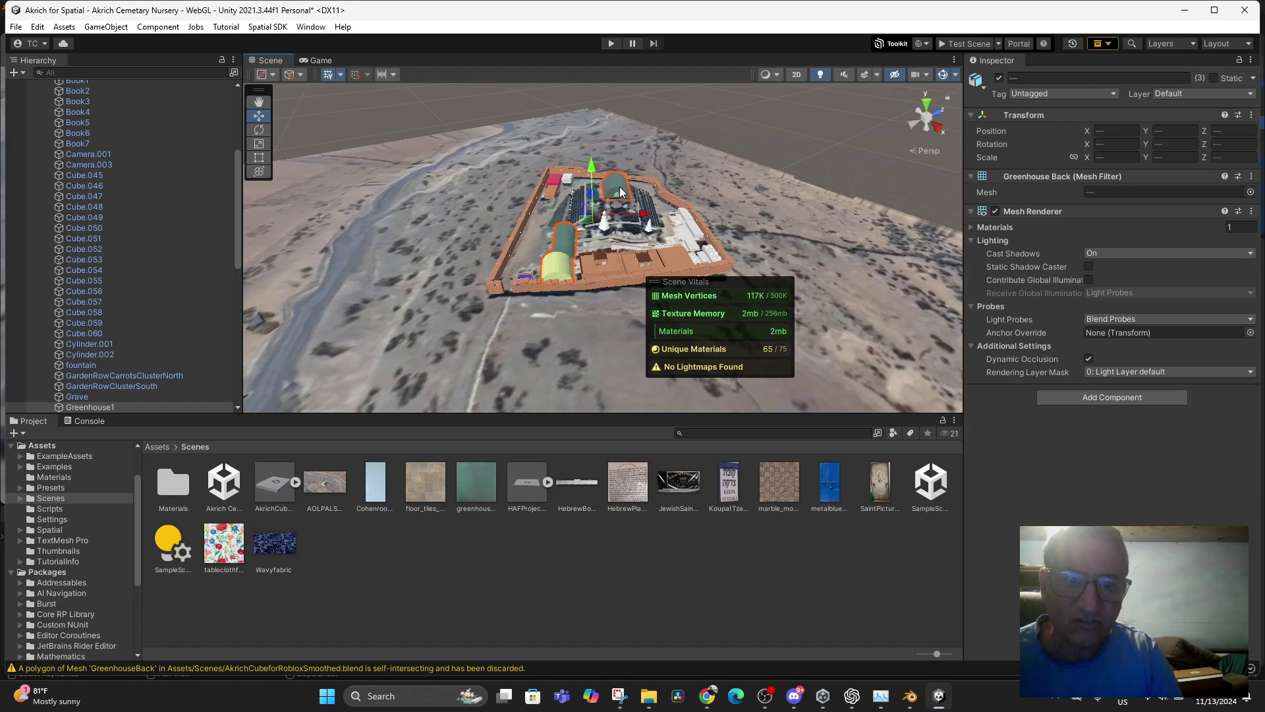
pyautogui.keyDown('shift'); pyautogui.click(688, 234); pyautogui.keyUp('shift')
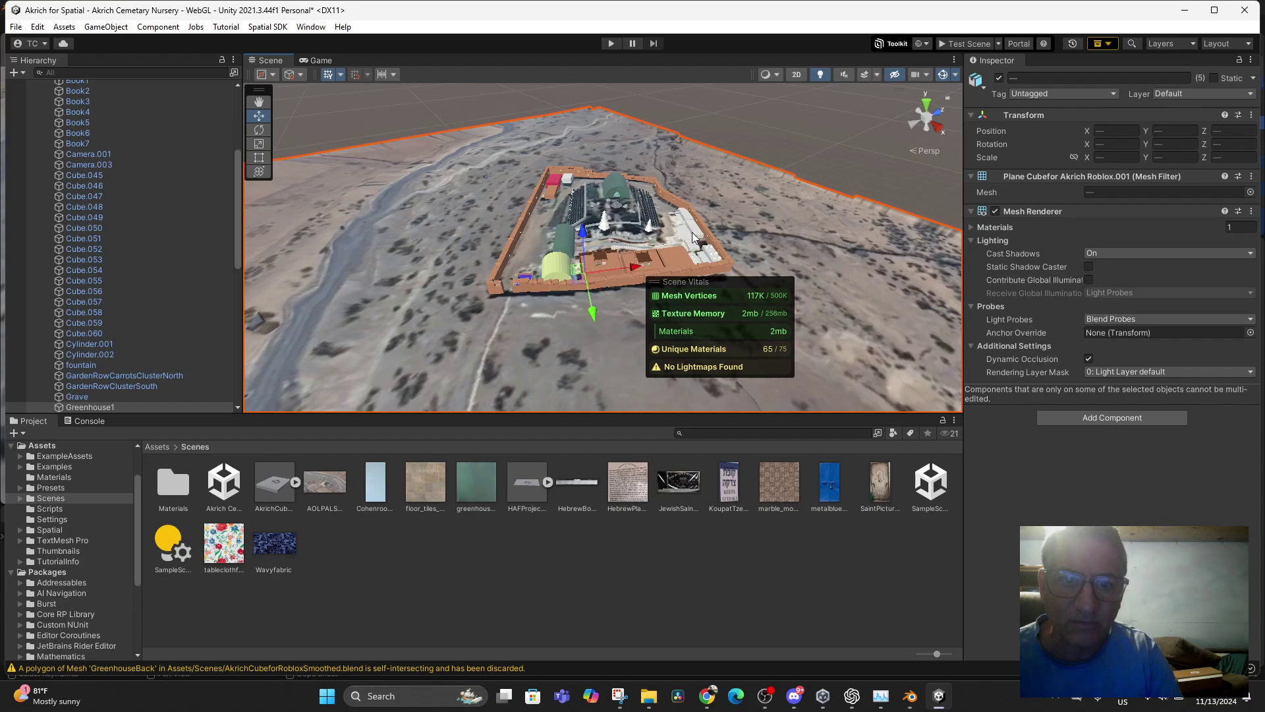
# - Select the model root, the three greenhouses, the pool and the room in the compound's far corner together, and add a Mesh Collider to all
pyautogui.click(697, 228)
pyautogui.keyDown('shift'); pyautogui.click(618, 185); pyautogui.keyUp('shift')
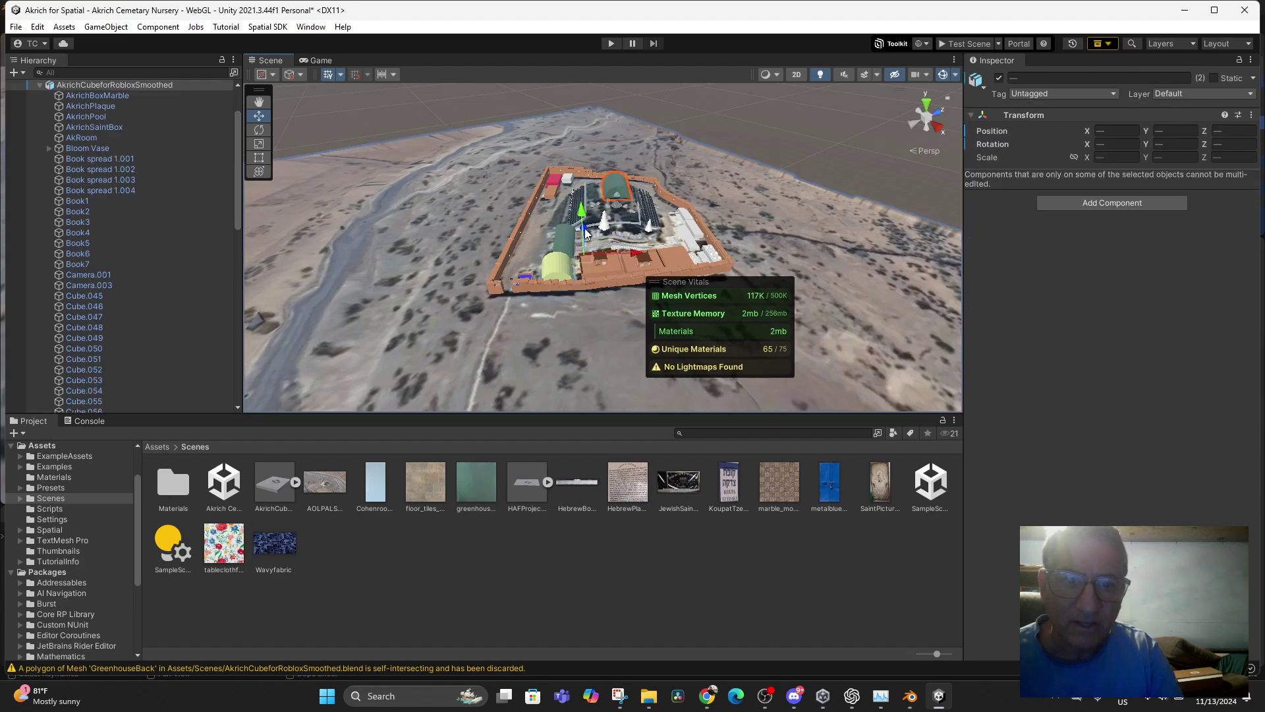
pyautogui.keyDown('shift'); pyautogui.click(554, 266); pyautogui.keyUp('shift')
pyautogui.keyDown('shift'); pyautogui.click(529, 278); pyautogui.keyUp('shift')
pyautogui.keyDown('shift'); pyautogui.click(551, 195); pyautogui.keyUp('shift')
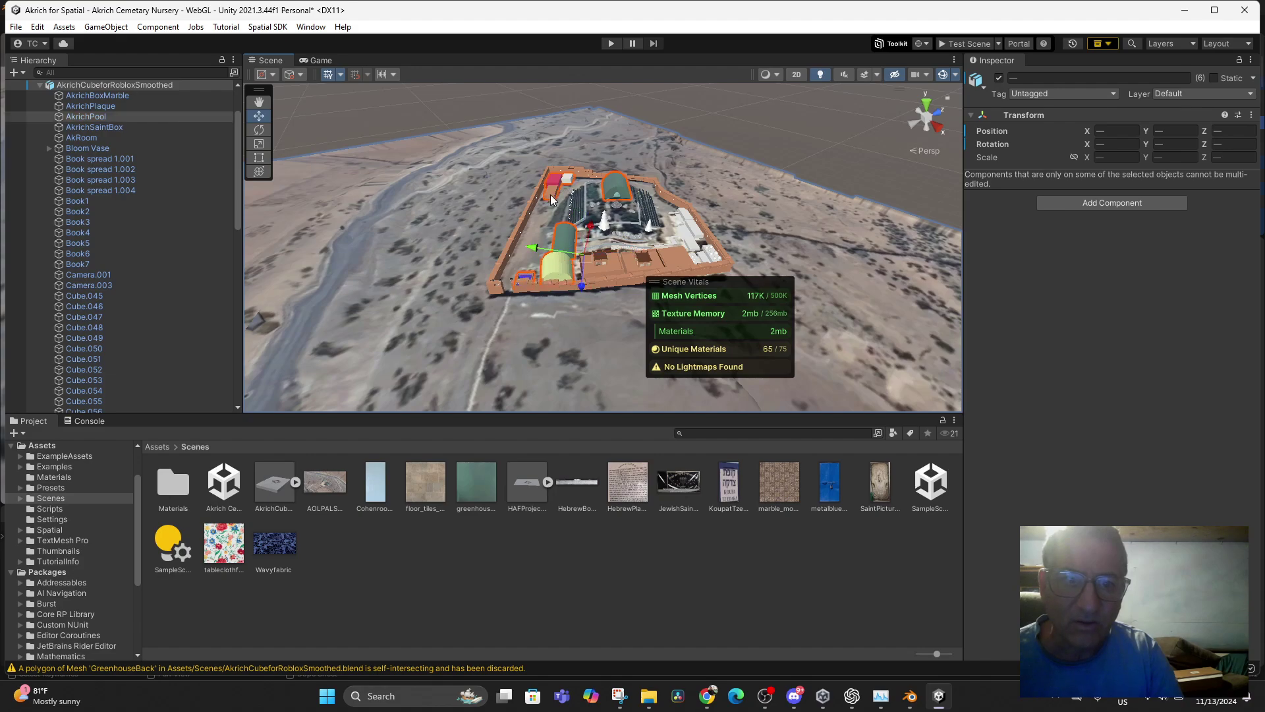
pyautogui.click(1108, 209)
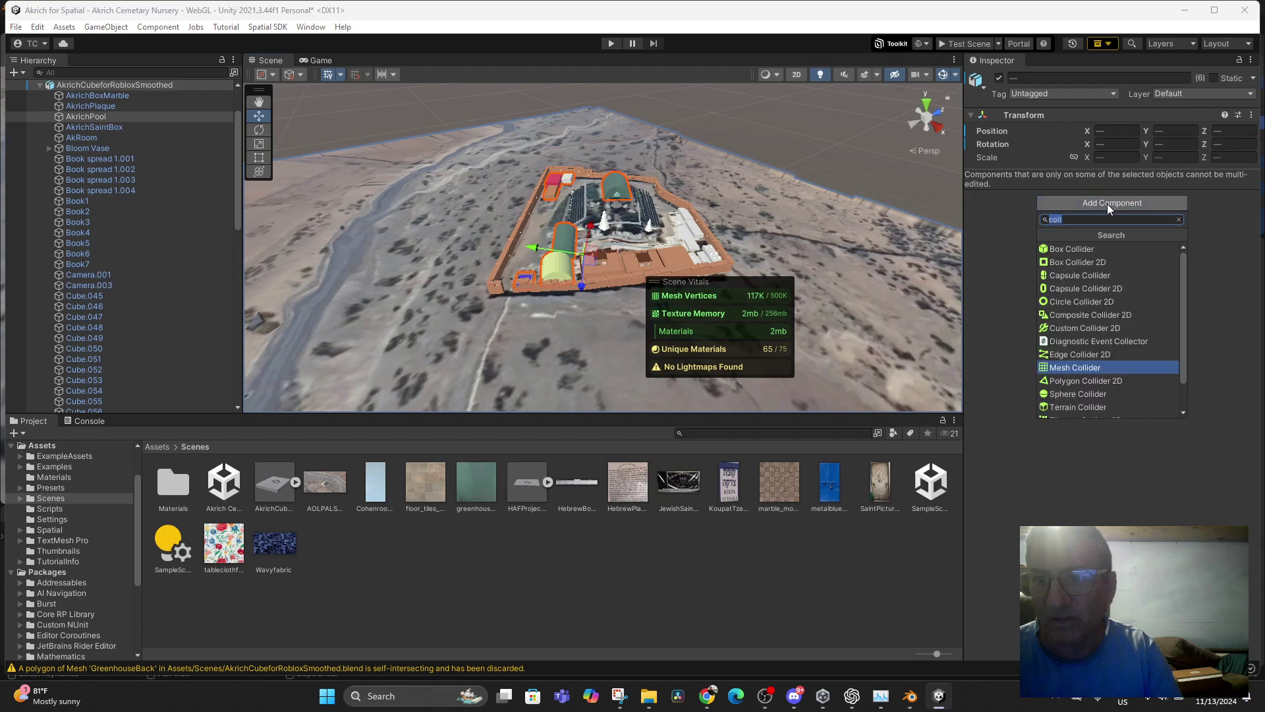
pyautogui.click(1098, 362)
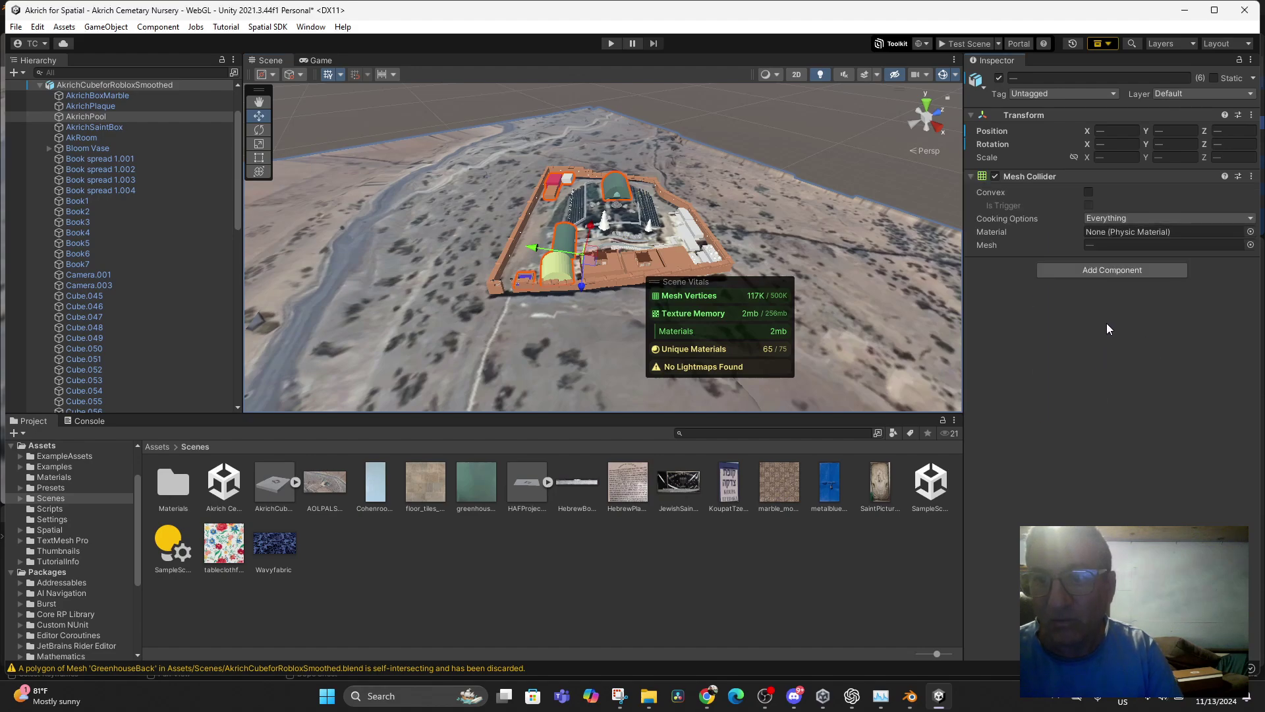
# - Check the Mesh Colliders on Greenhouse2squared and GreenhouseBack, and save the scene
pyautogui.click(564, 274)
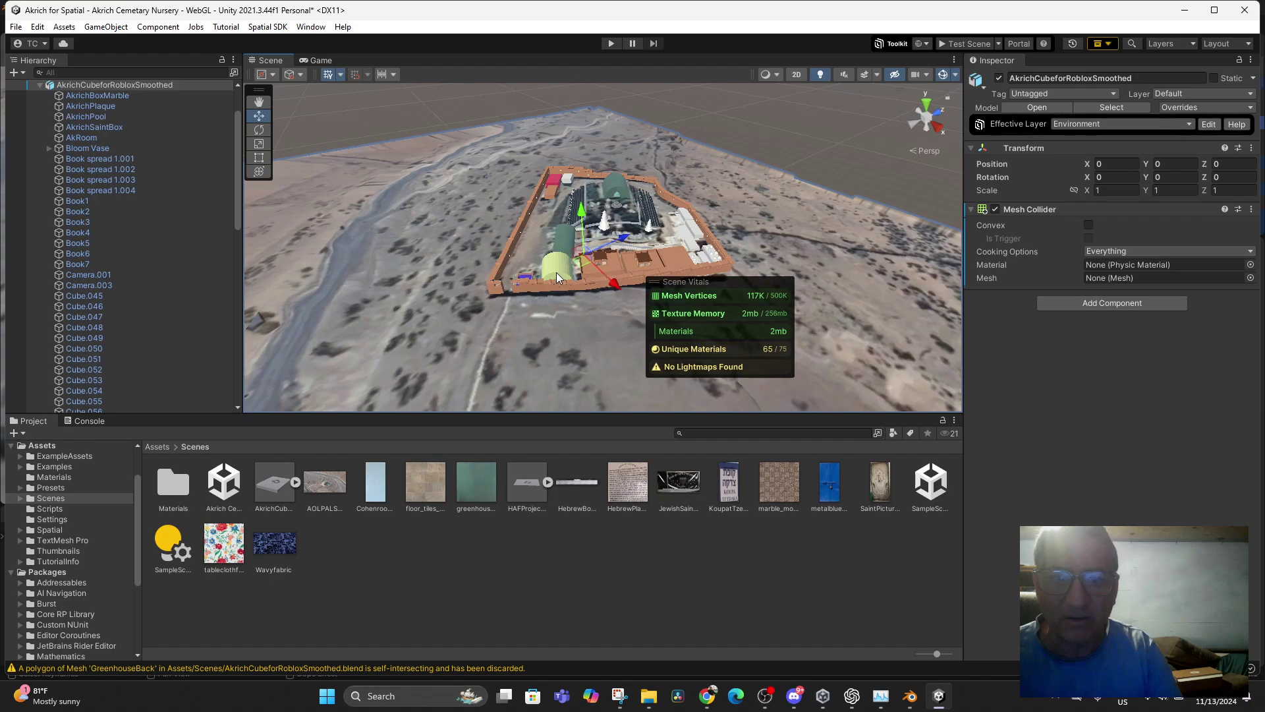
pyautogui.click(564, 242)
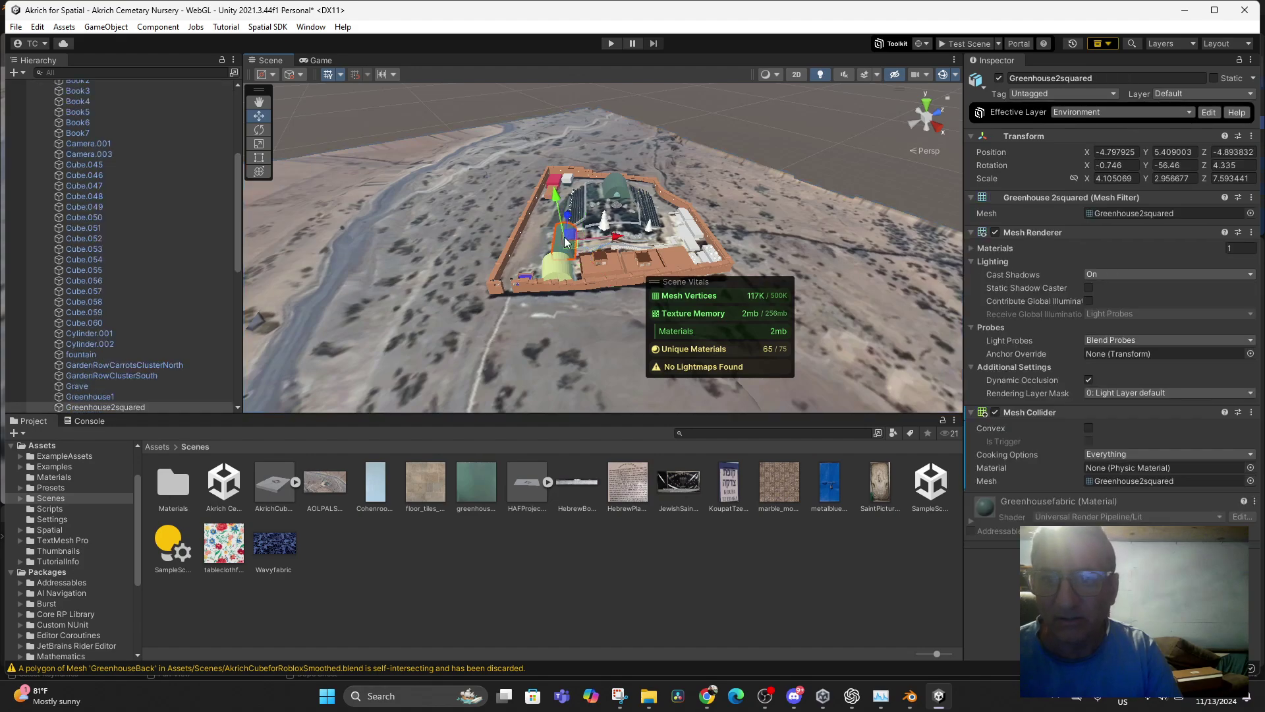
pyautogui.click(615, 186)
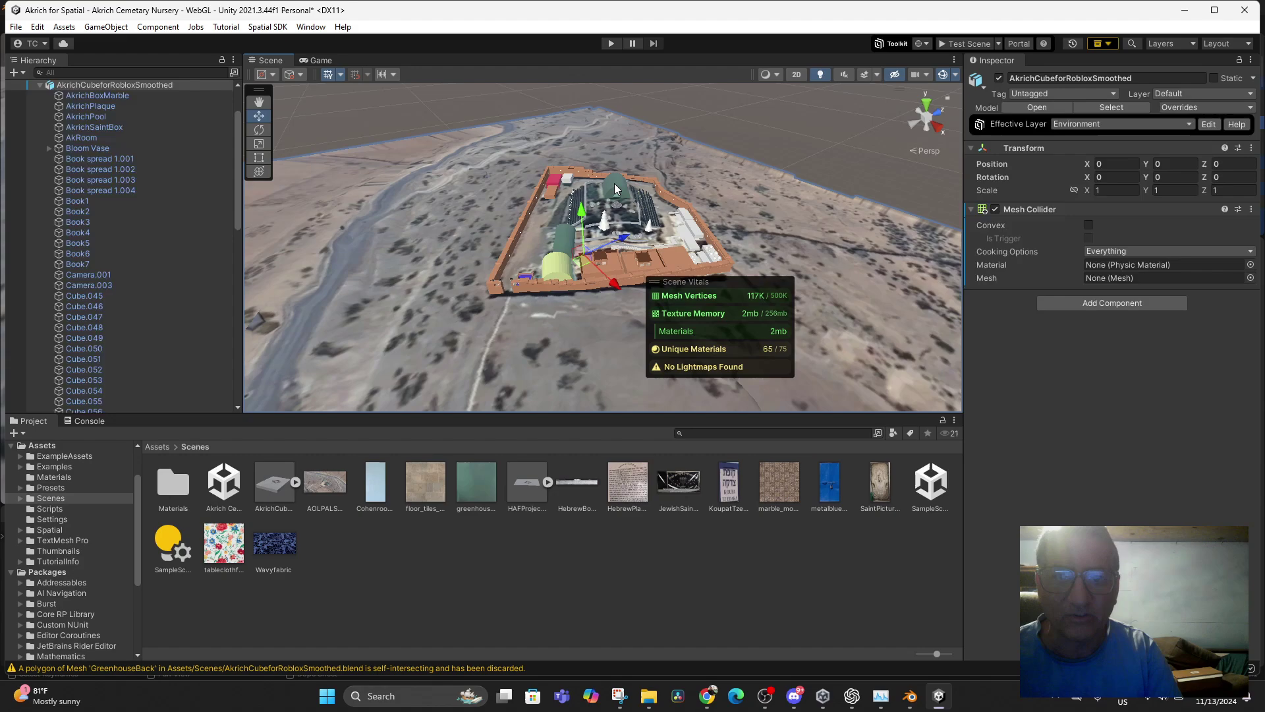
pyautogui.click(623, 191)
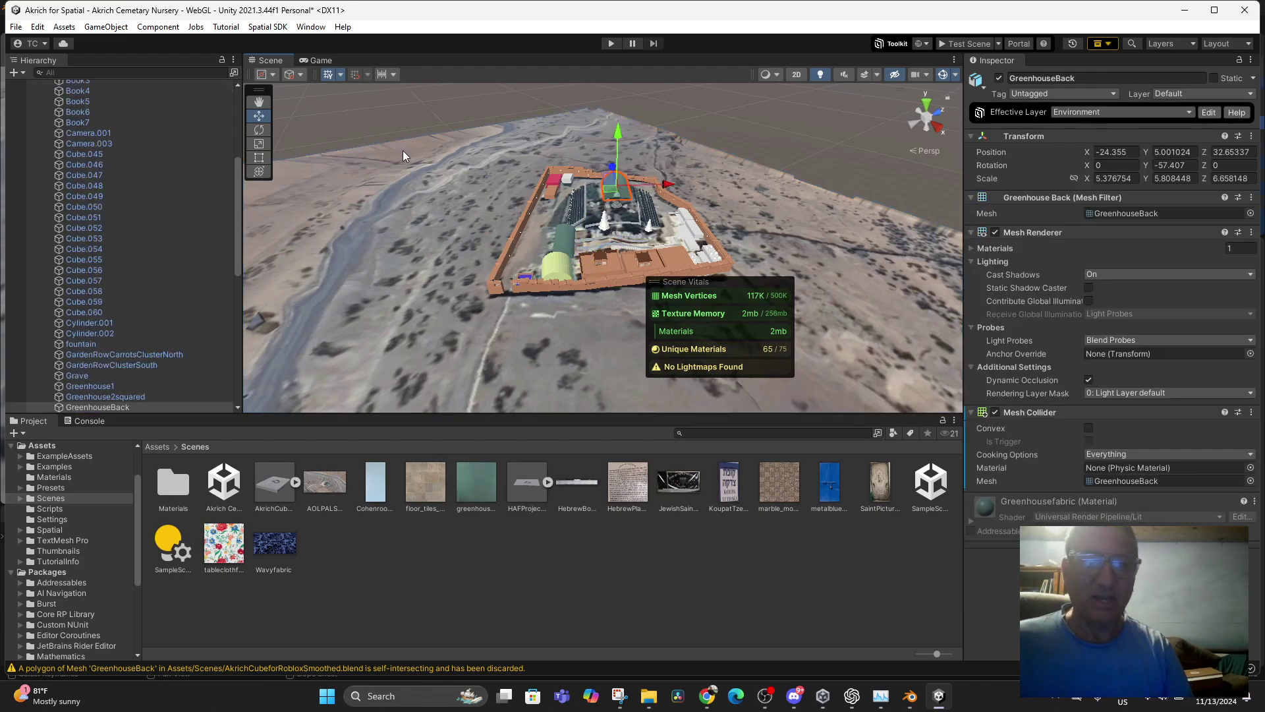
pyautogui.click(16, 26)
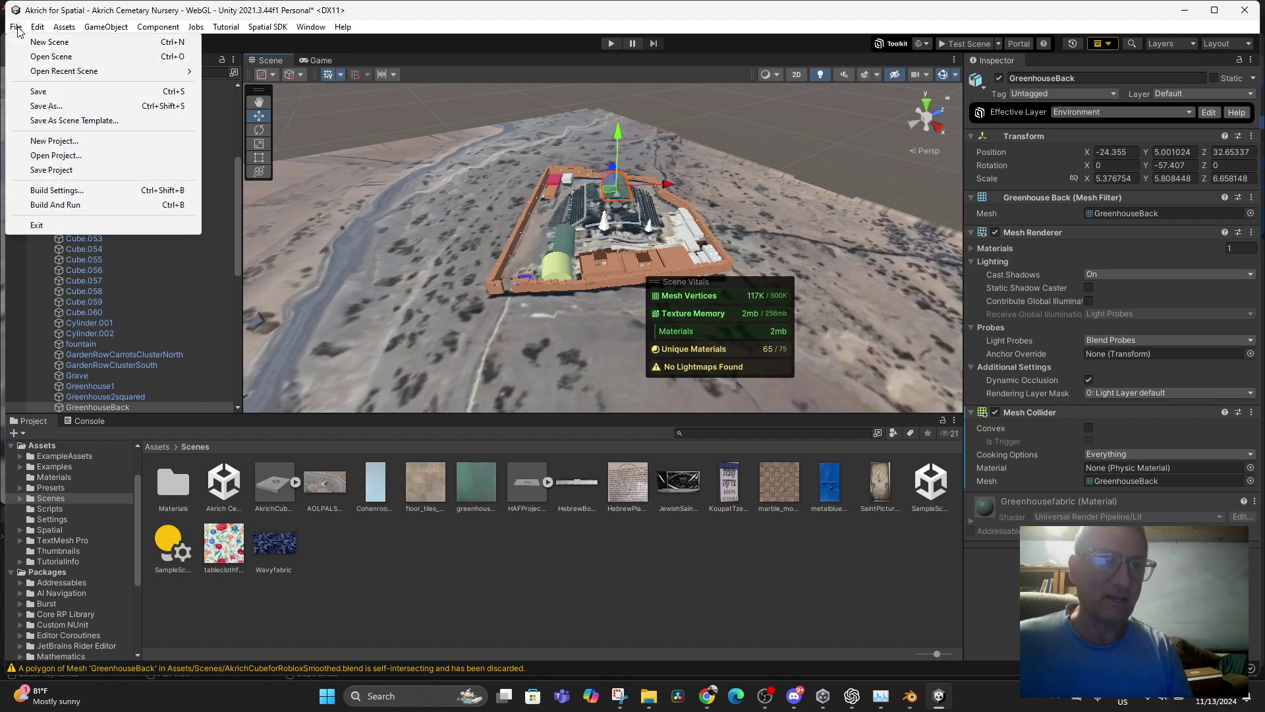
pyautogui.click(52, 93)
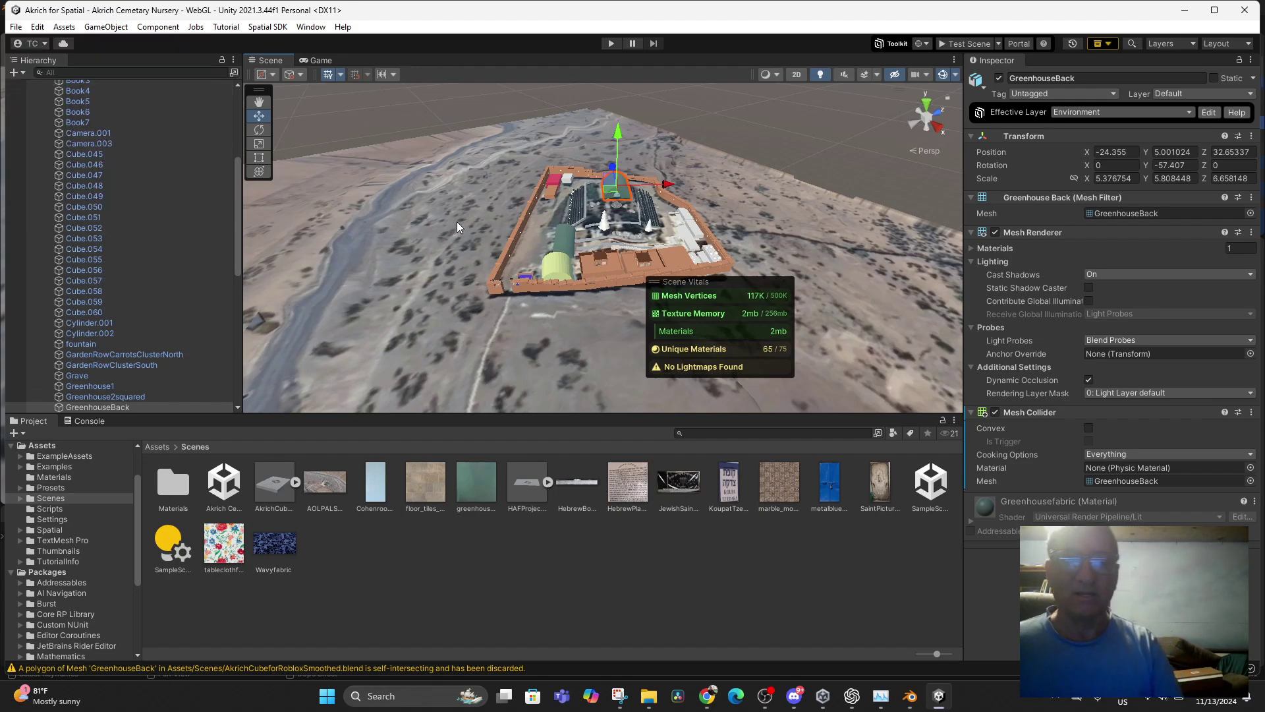
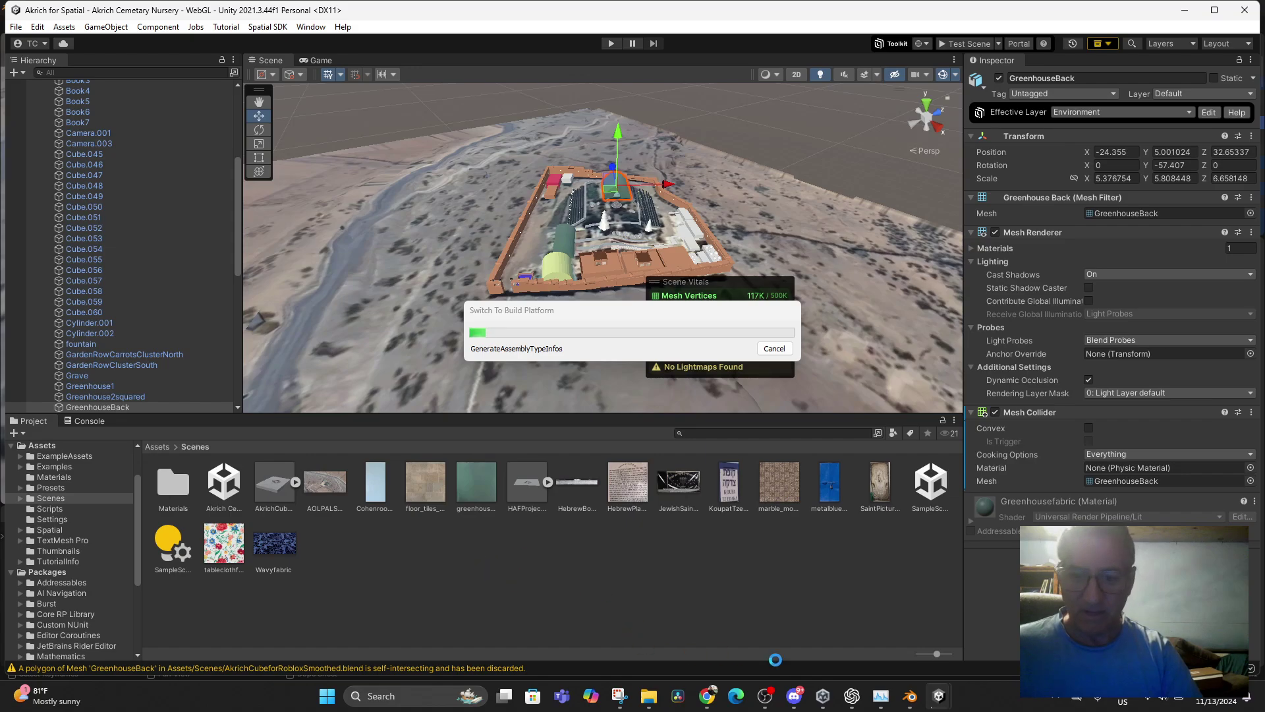
pyautogui.click(909, 697)
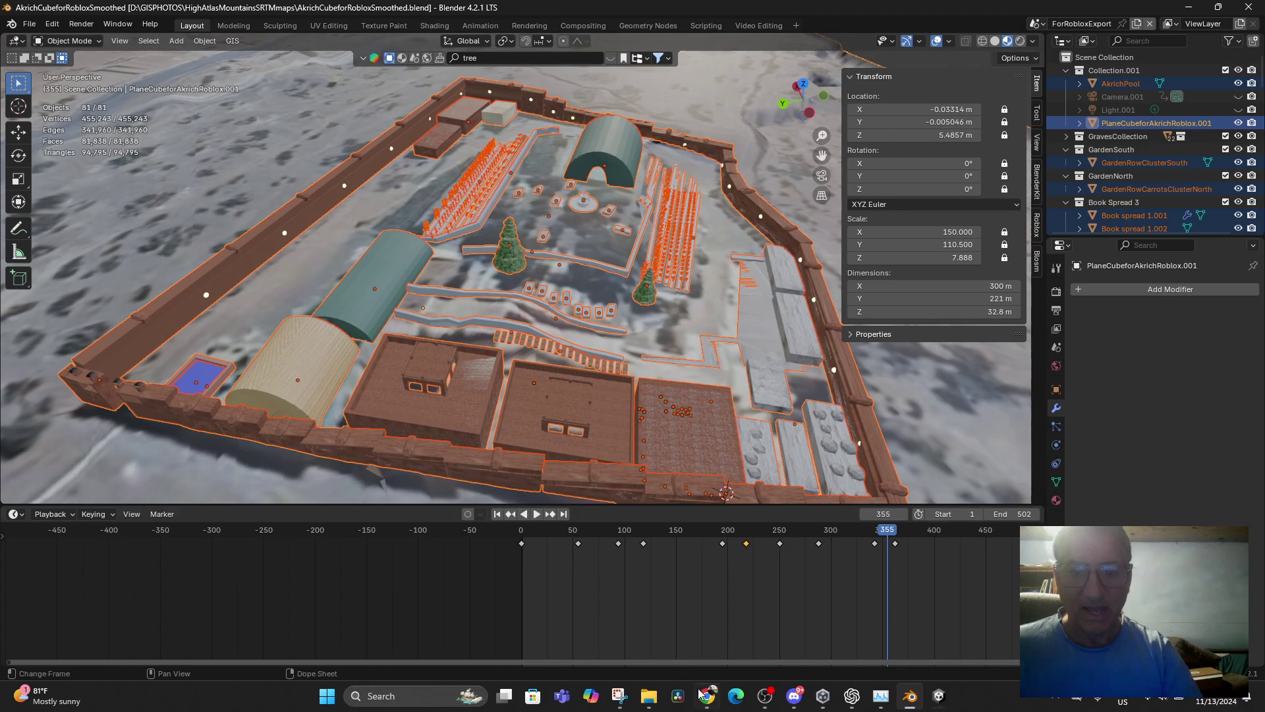
pyautogui.moveTo(857, 698)
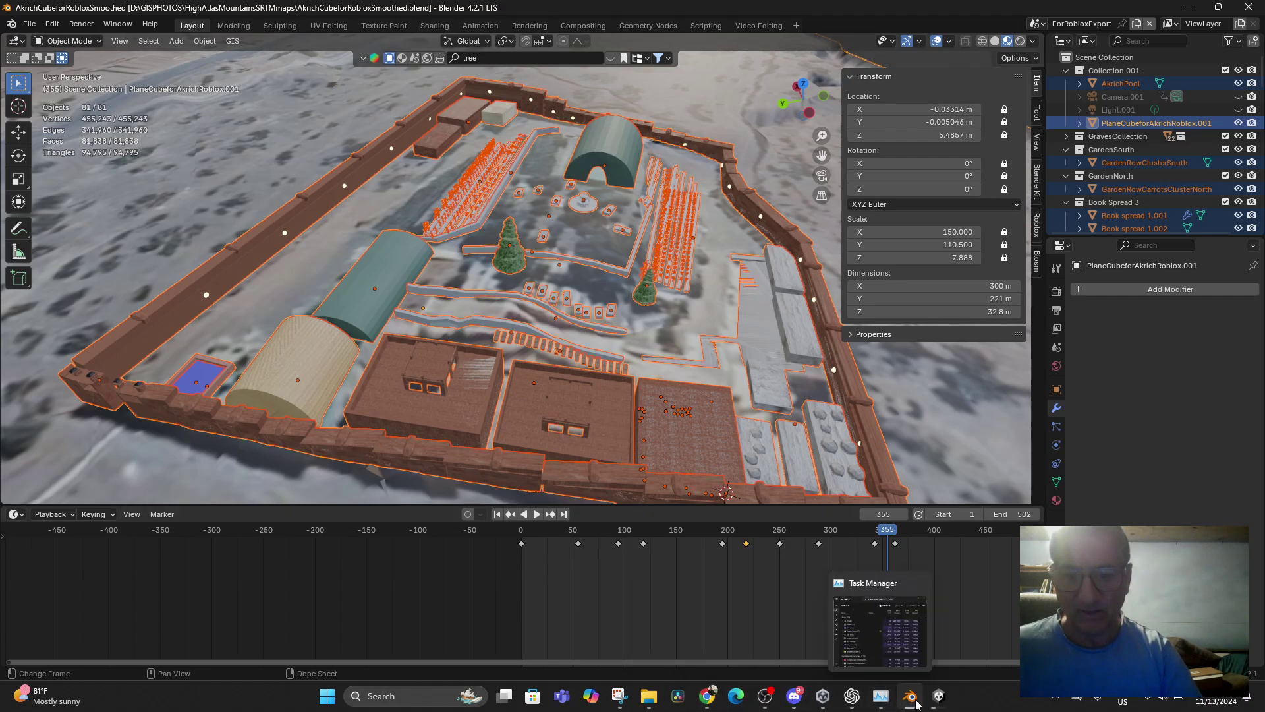
pyautogui.moveTo(941, 701)
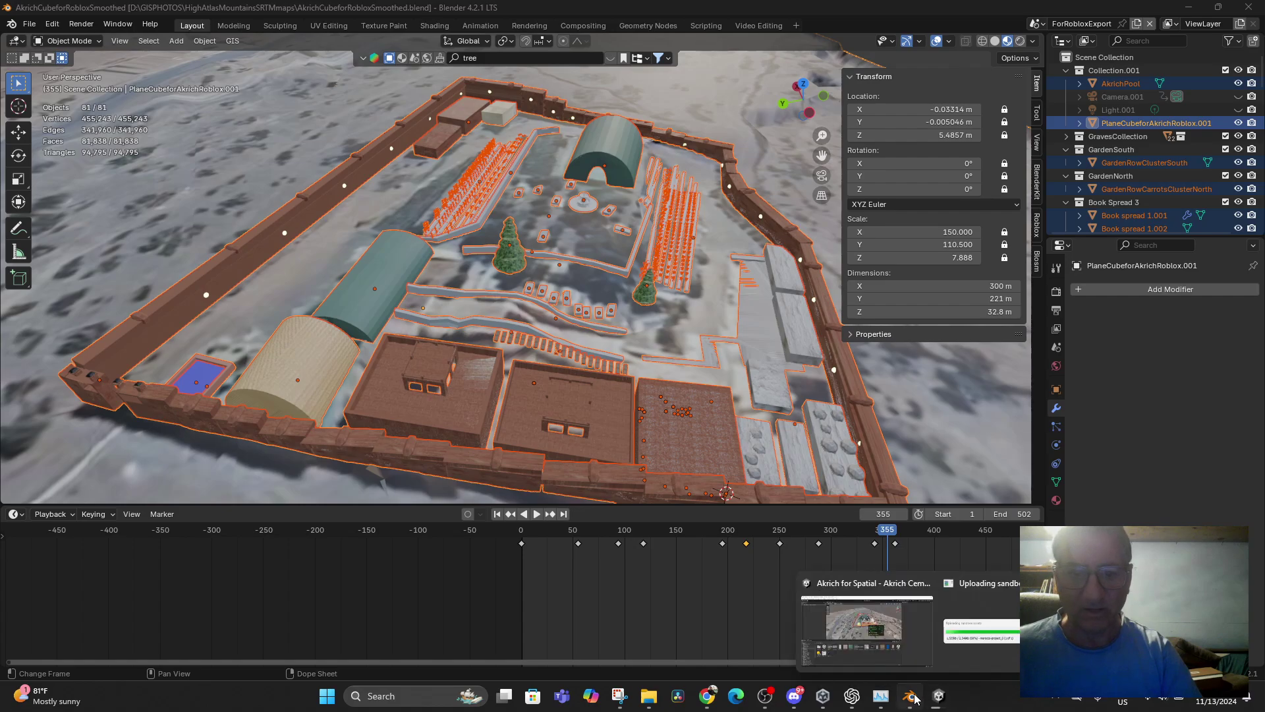
# - Return to Unity and import the pinebark and pinefrondtexture PNG images from the ShapeFile Exports folder into the Scenes assets
pyautogui.click(864, 615)
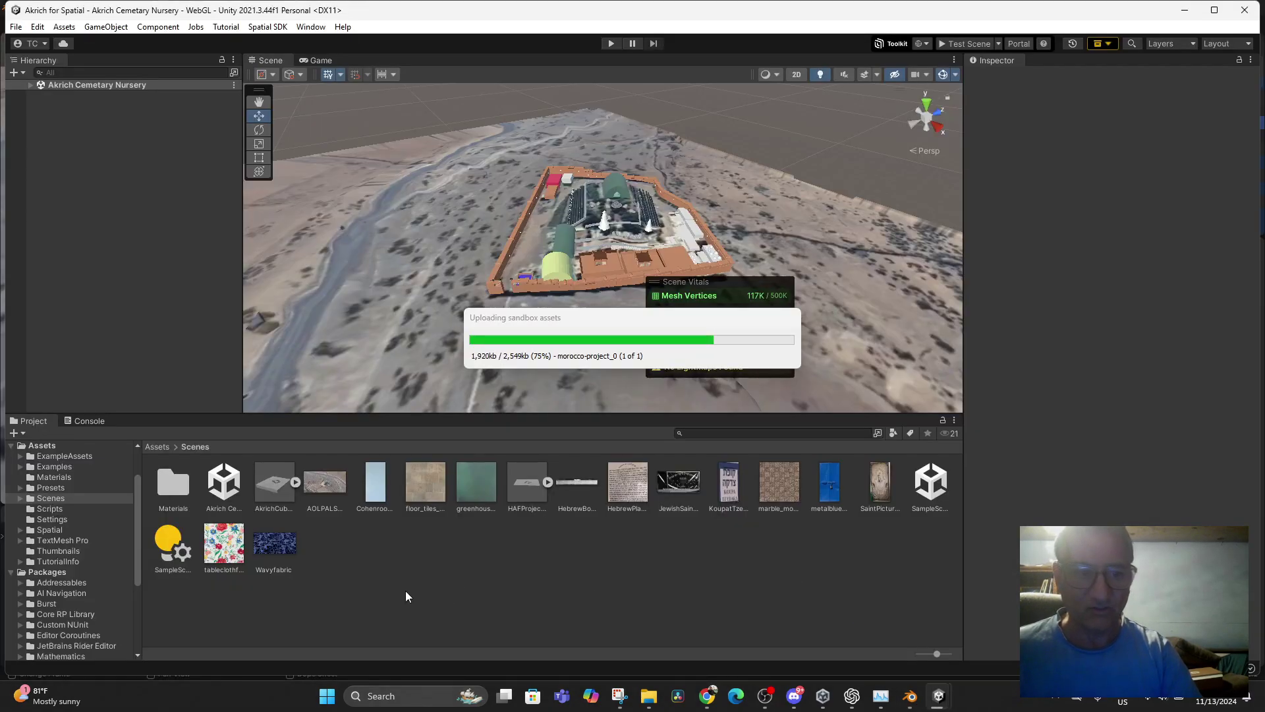
pyautogui.rightClick(388, 577)
pyautogui.click(454, 316)
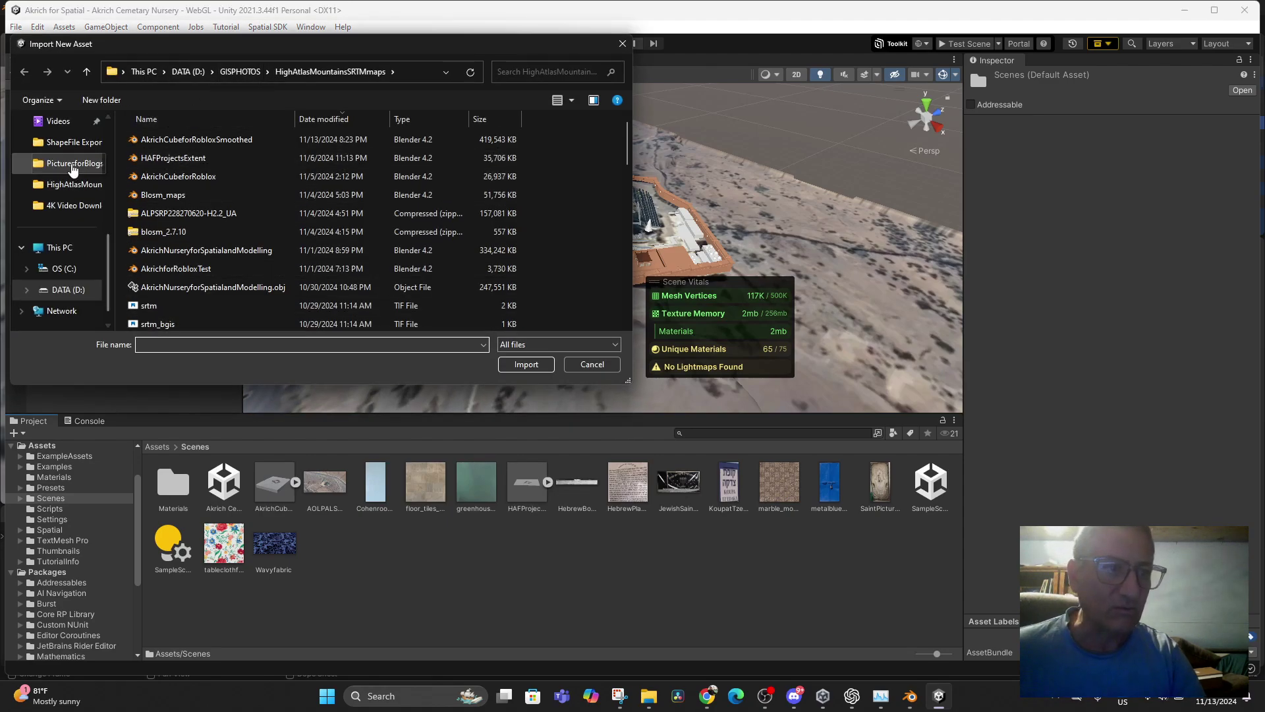
pyautogui.click(71, 143)
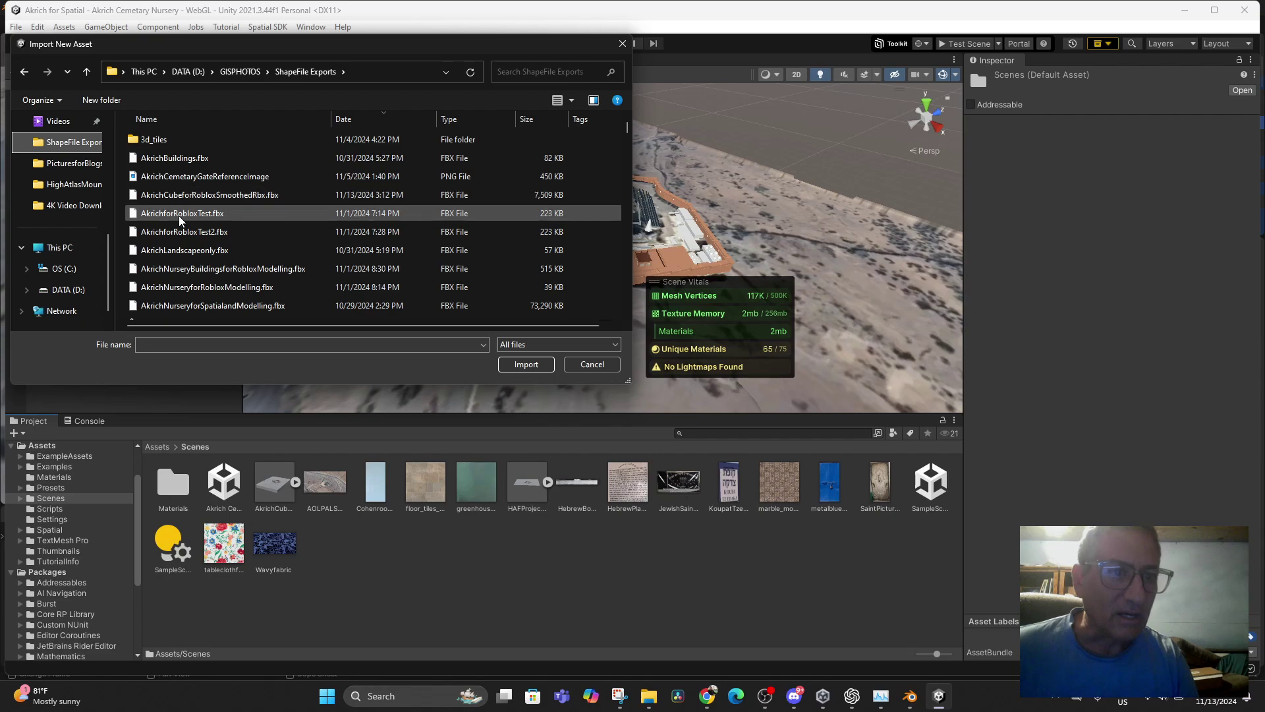
pyautogui.click(385, 119)
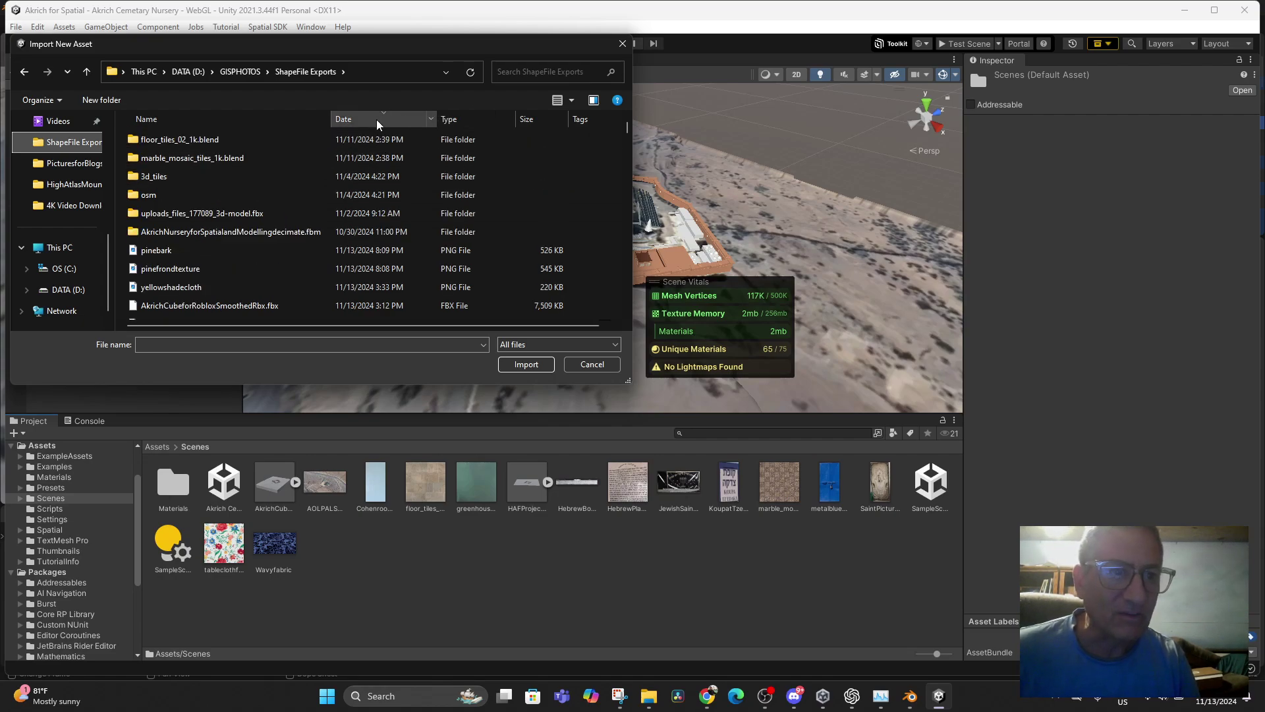
pyautogui.click(196, 251)
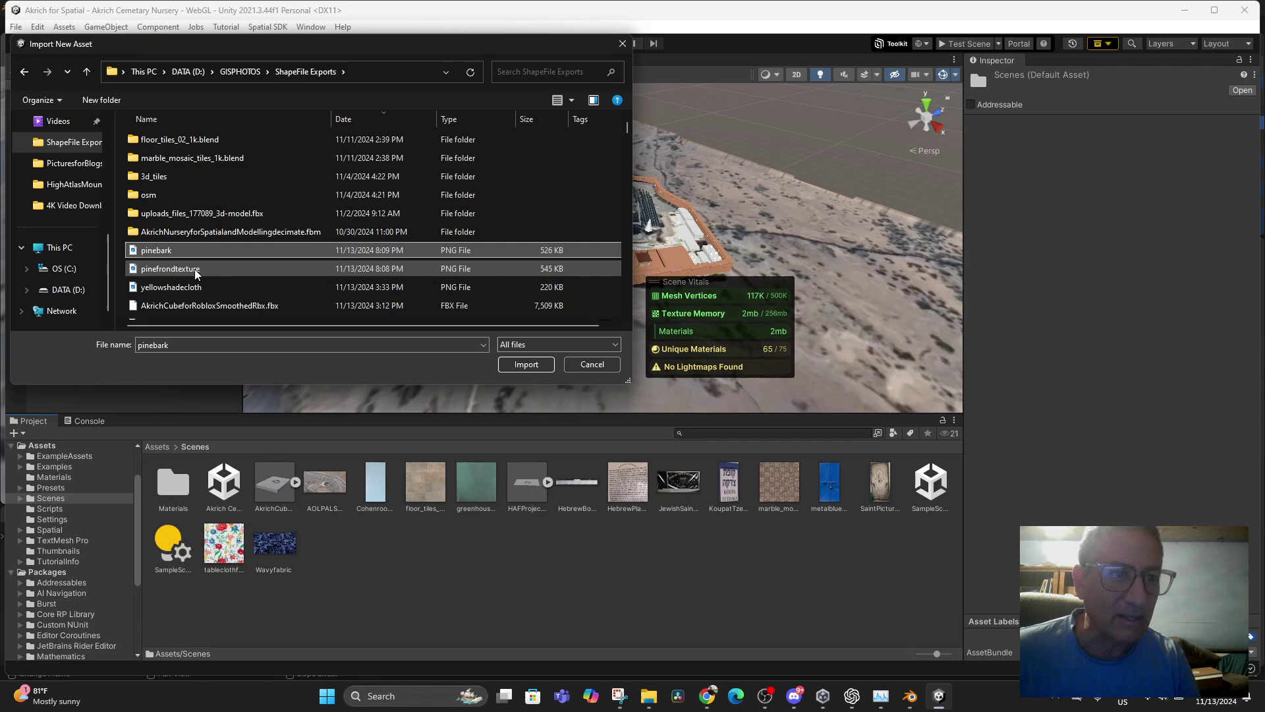
pyautogui.keyDown('ctrl'); pyautogui.click(197, 270); pyautogui.keyUp('ctrl')
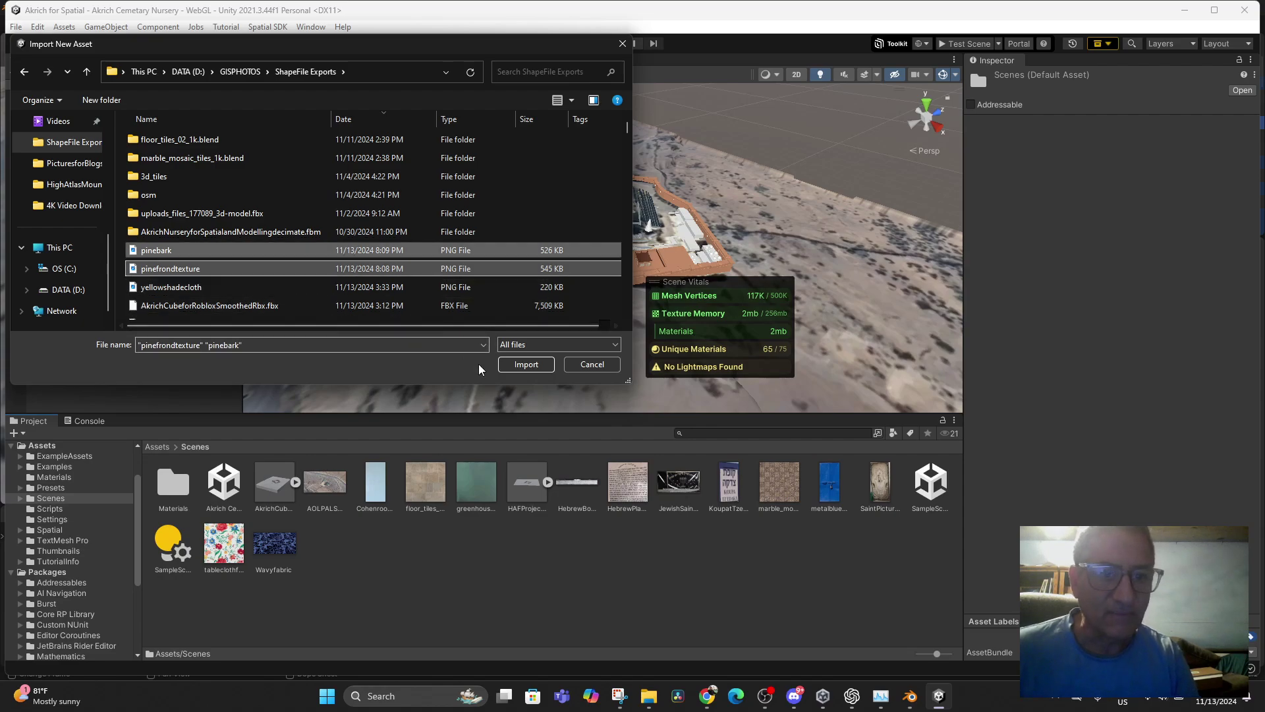
pyautogui.click(508, 366)
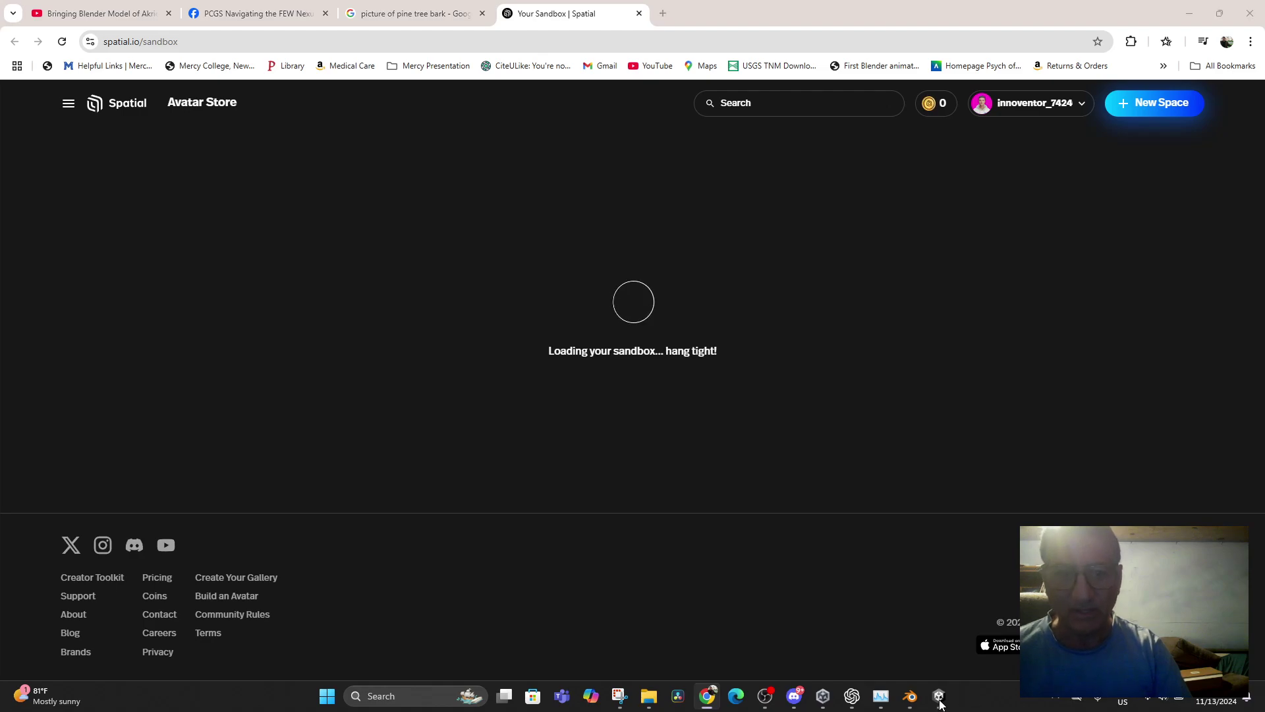
# - Switch back to Unity and examine the two conifers and the garden inside the walled compound up close
pyautogui.moveTo(939, 696)
pyautogui.click(923, 622)
pyautogui.scroll(8, 607, 237)
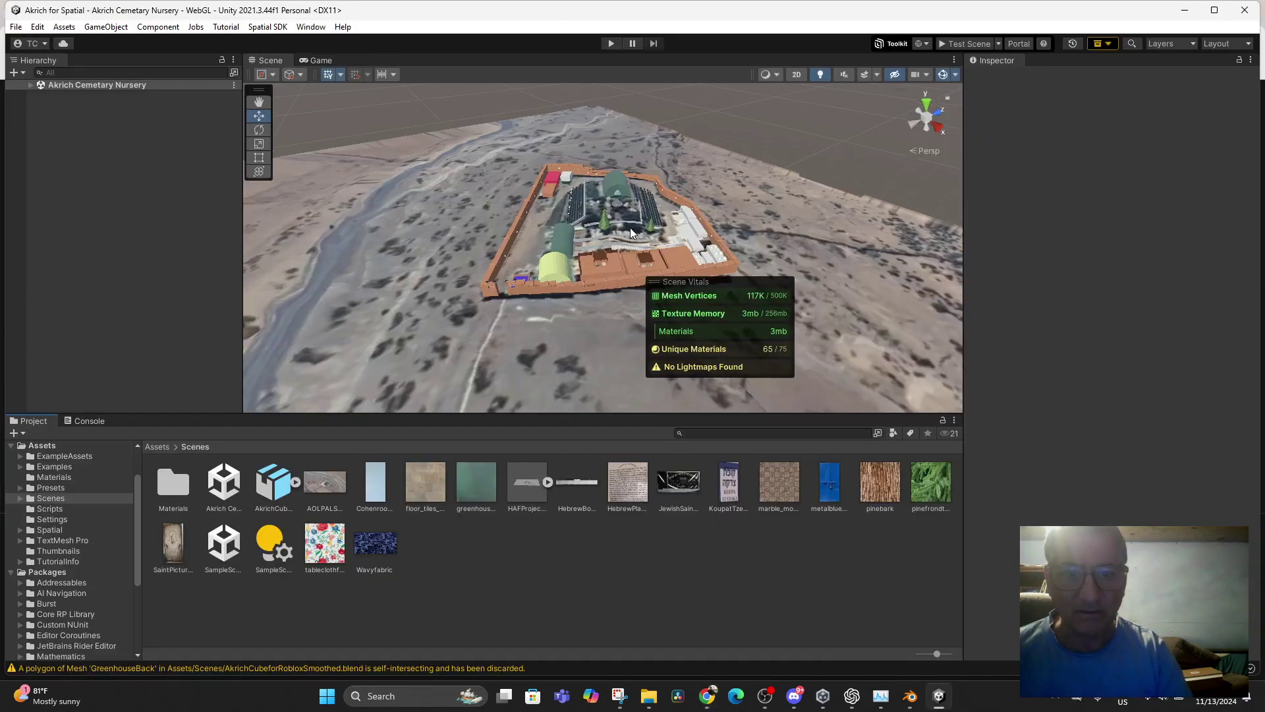
pyautogui.scroll(6, 596, 238)
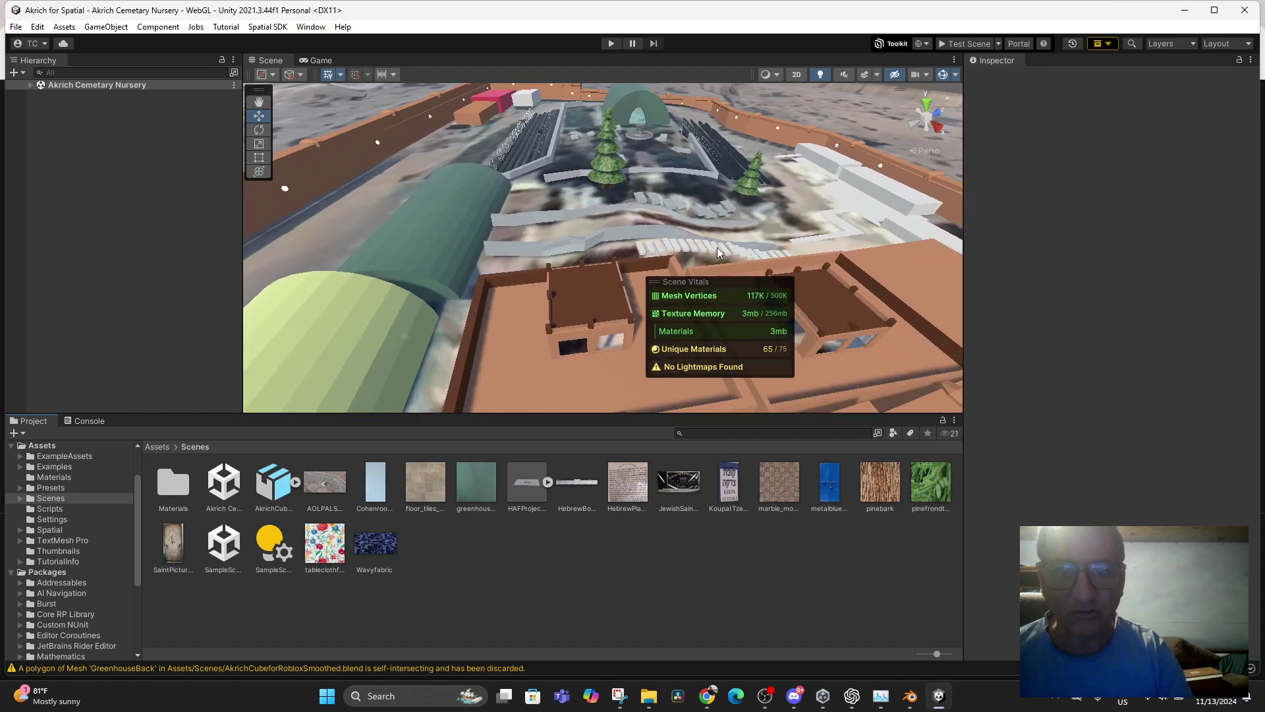
pyautogui.scroll(3, 594, 222)
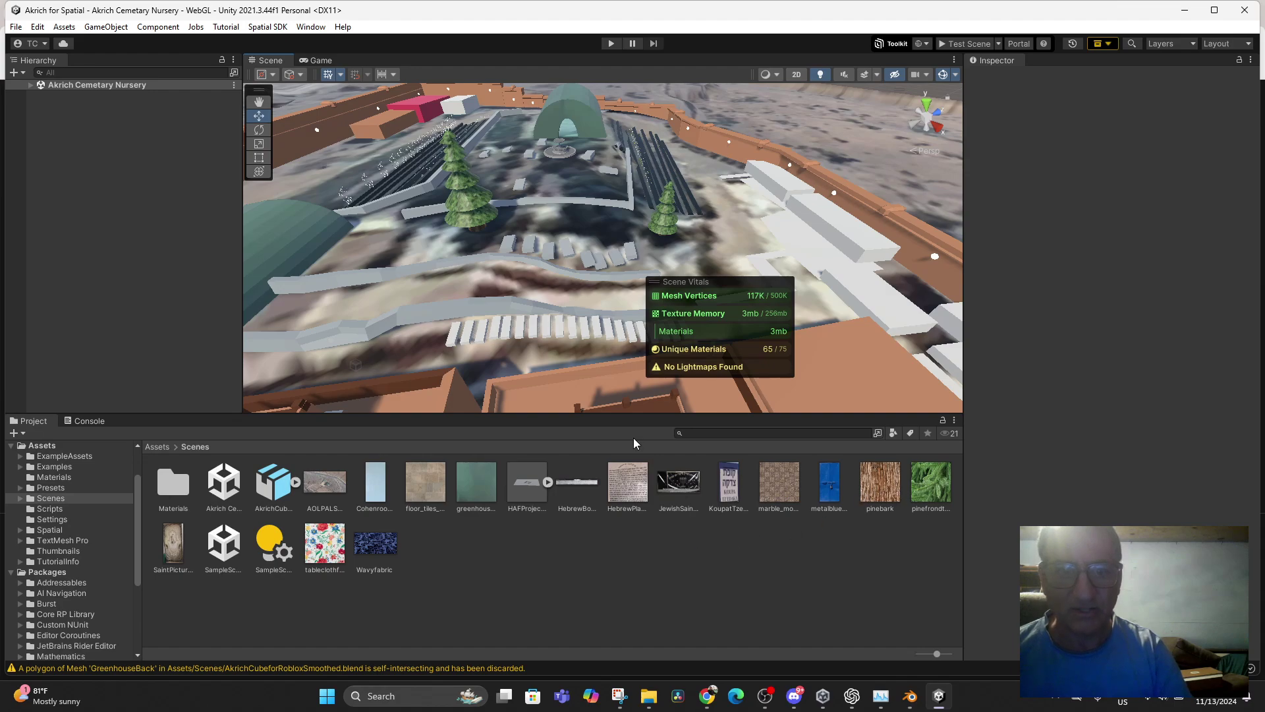
pyautogui.scroll(2, 552, 297)
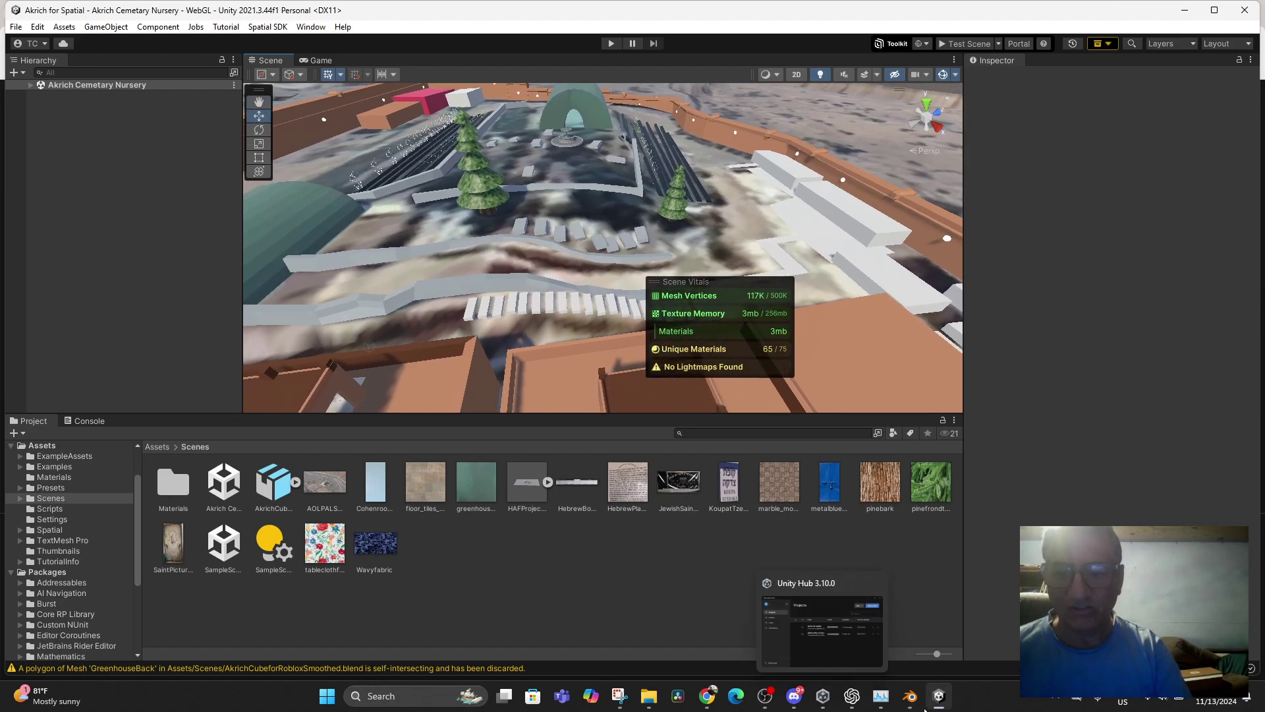
# - Switch to Chrome and check whether the Spatial sandbox has loaded
pyautogui.moveTo(850, 701)
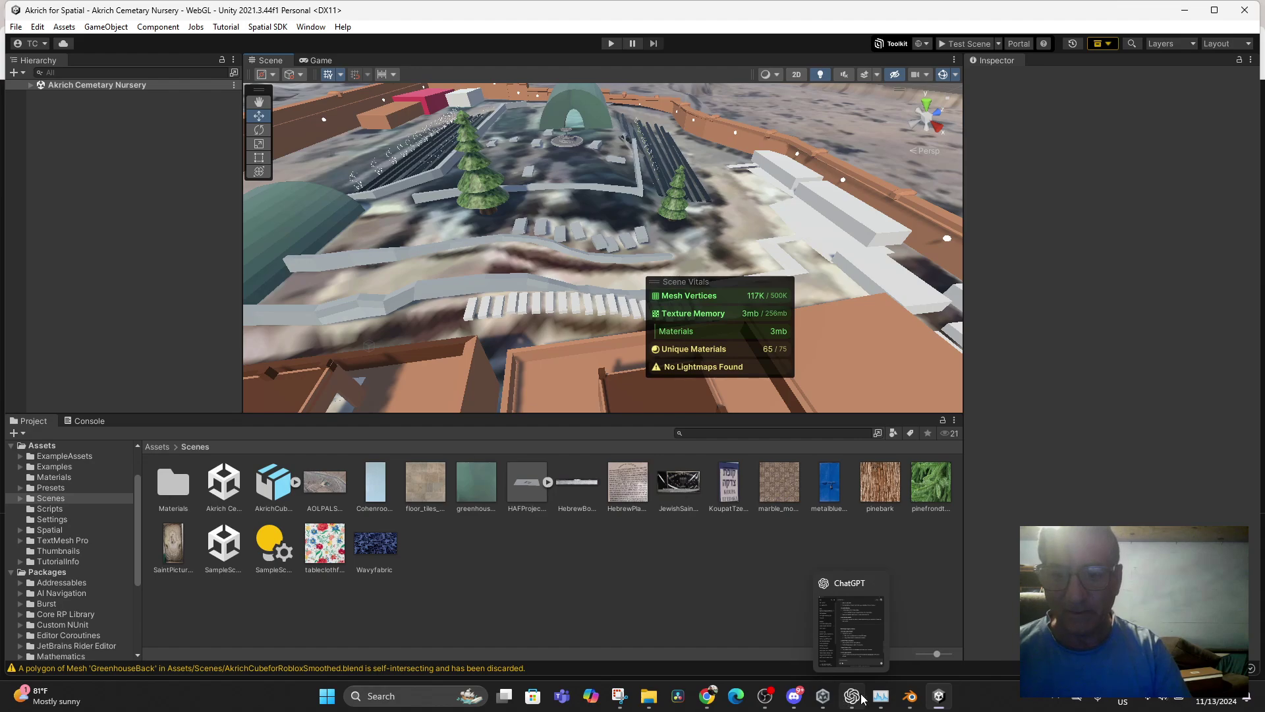
pyautogui.click(709, 697)
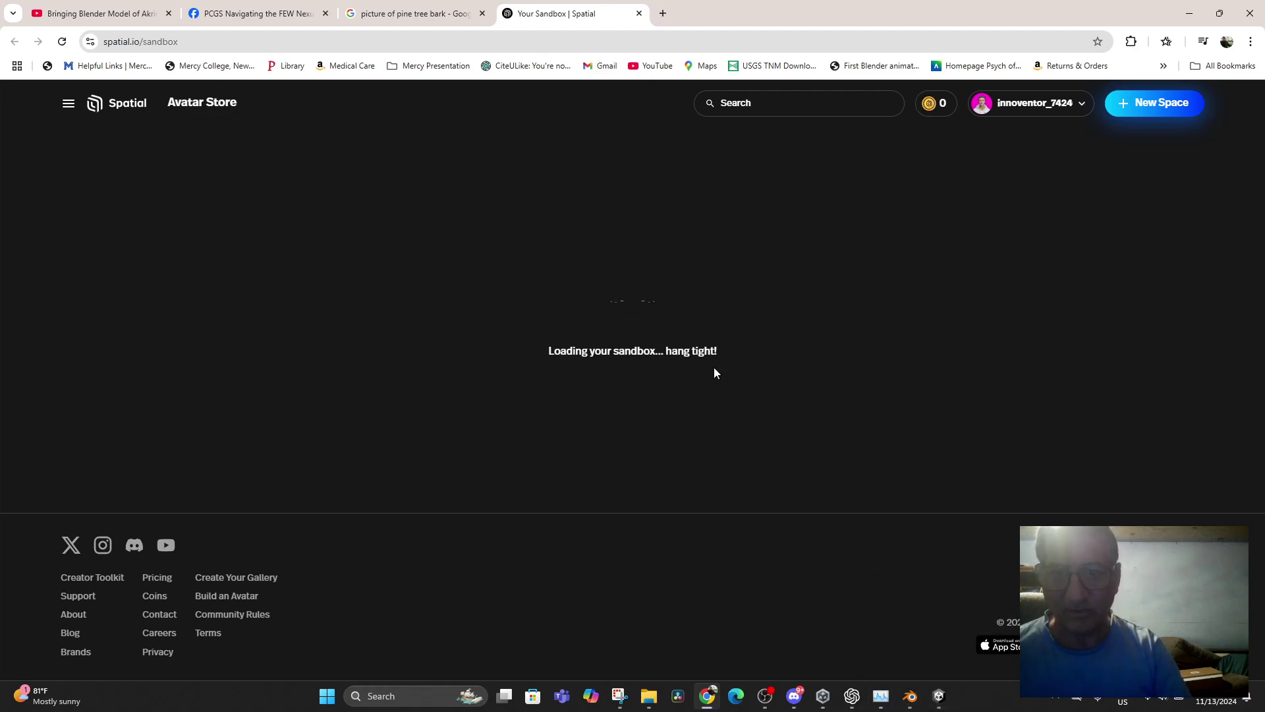
pyautogui.moveTo(788, 698)
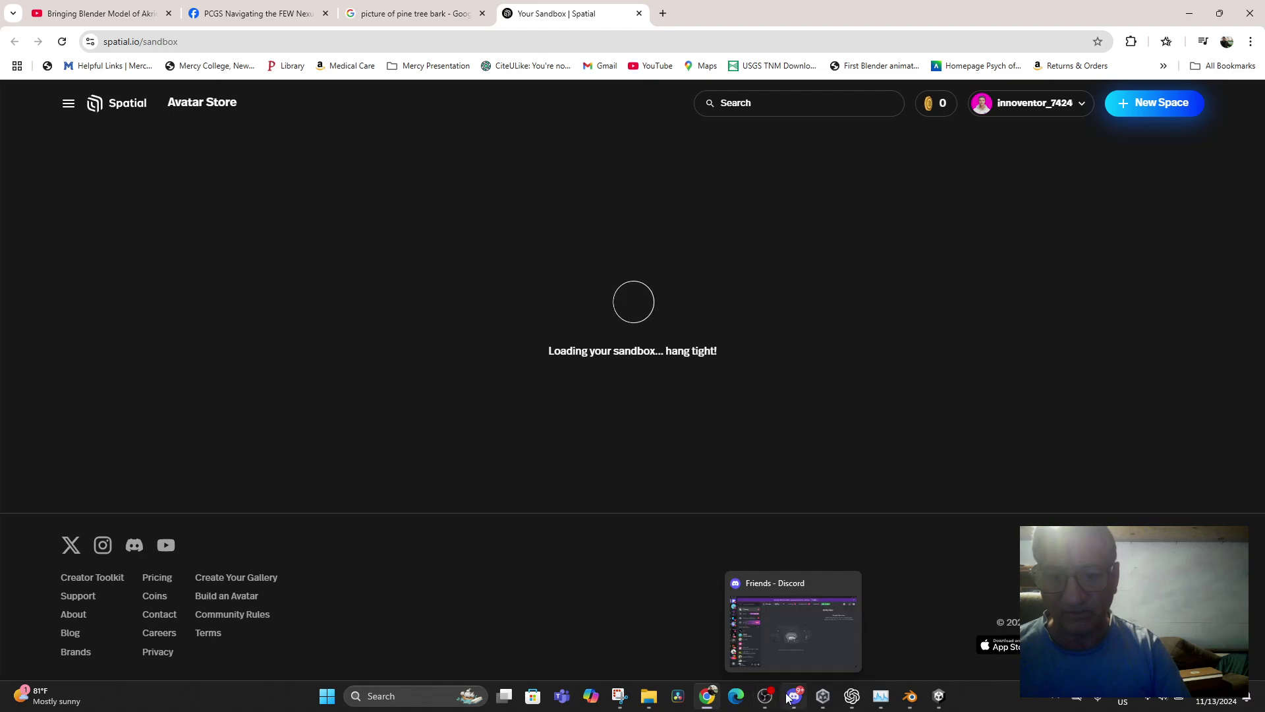
# - Switch to Blender and enable the Poly Count filter for the BlenderKit tree search
pyautogui.click(910, 696)
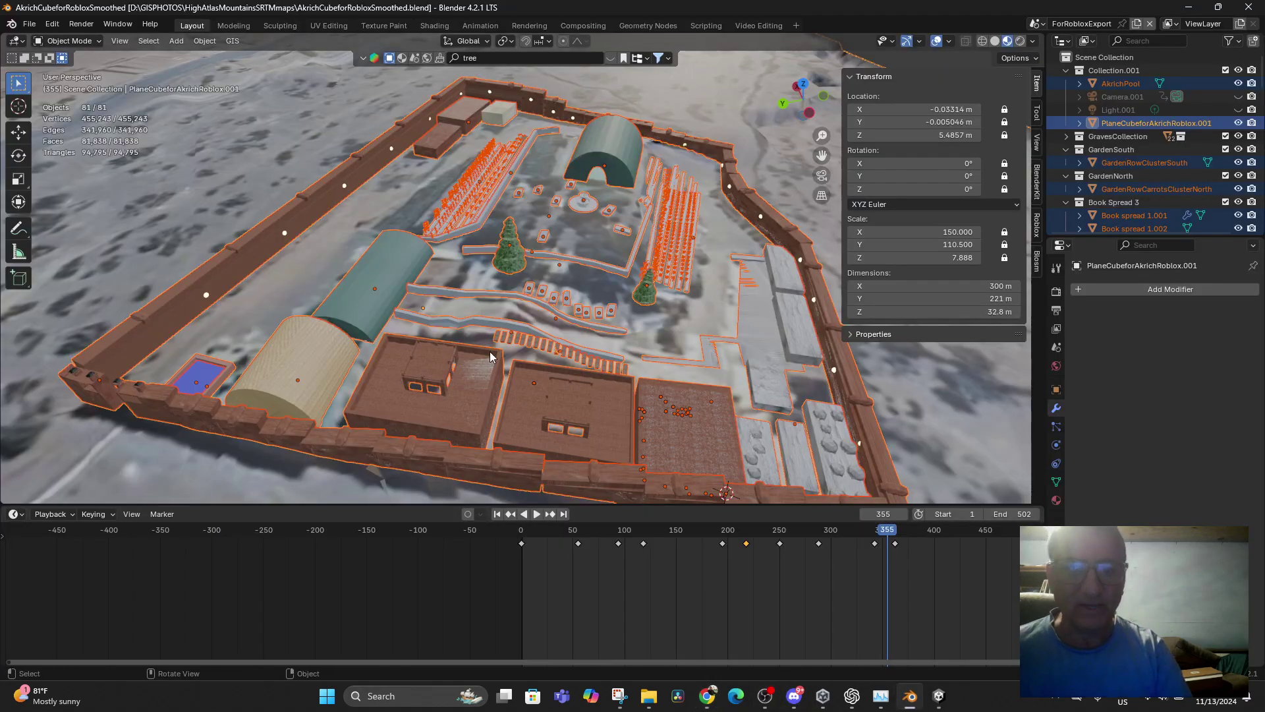
pyautogui.scroll(4, 491, 357)
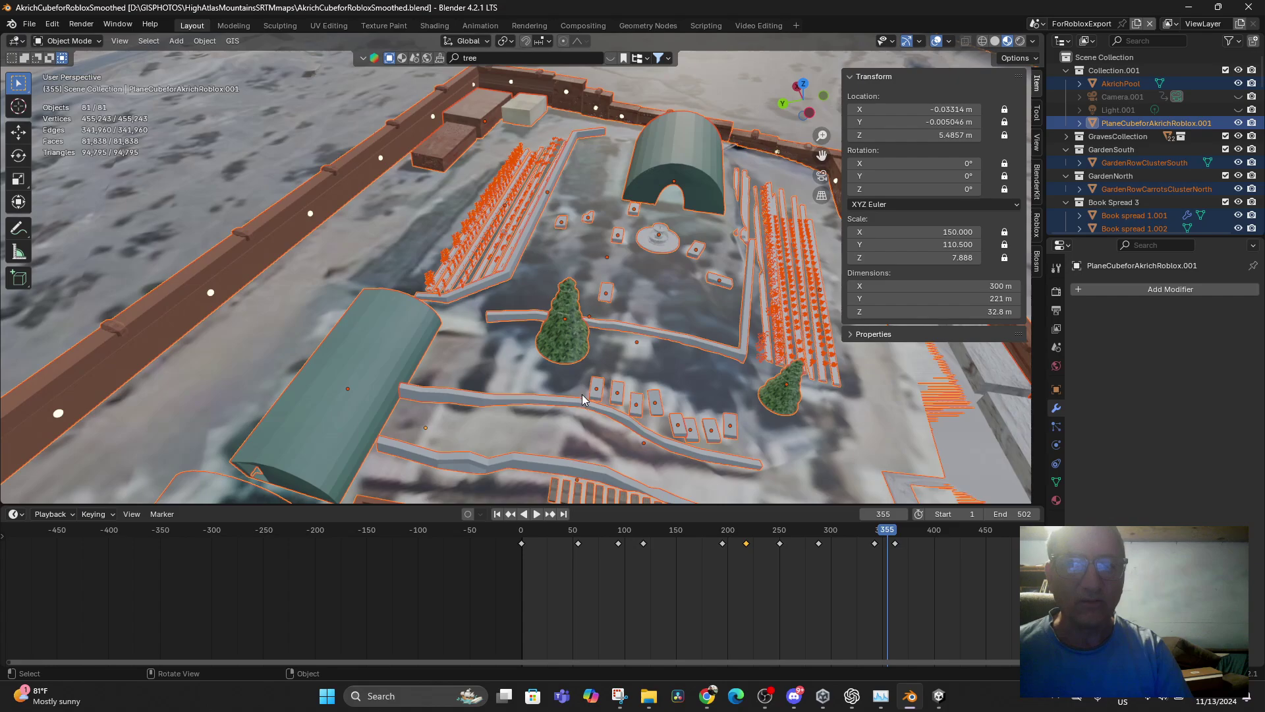
pyautogui.moveTo(582, 399)
pyautogui.mouseDown(button='middle')
pyautogui.moveTo(597, 409)
pyautogui.moveTo(589, 356)
pyautogui.moveTo(578, 409)
pyautogui.mouseUp(button='middle')
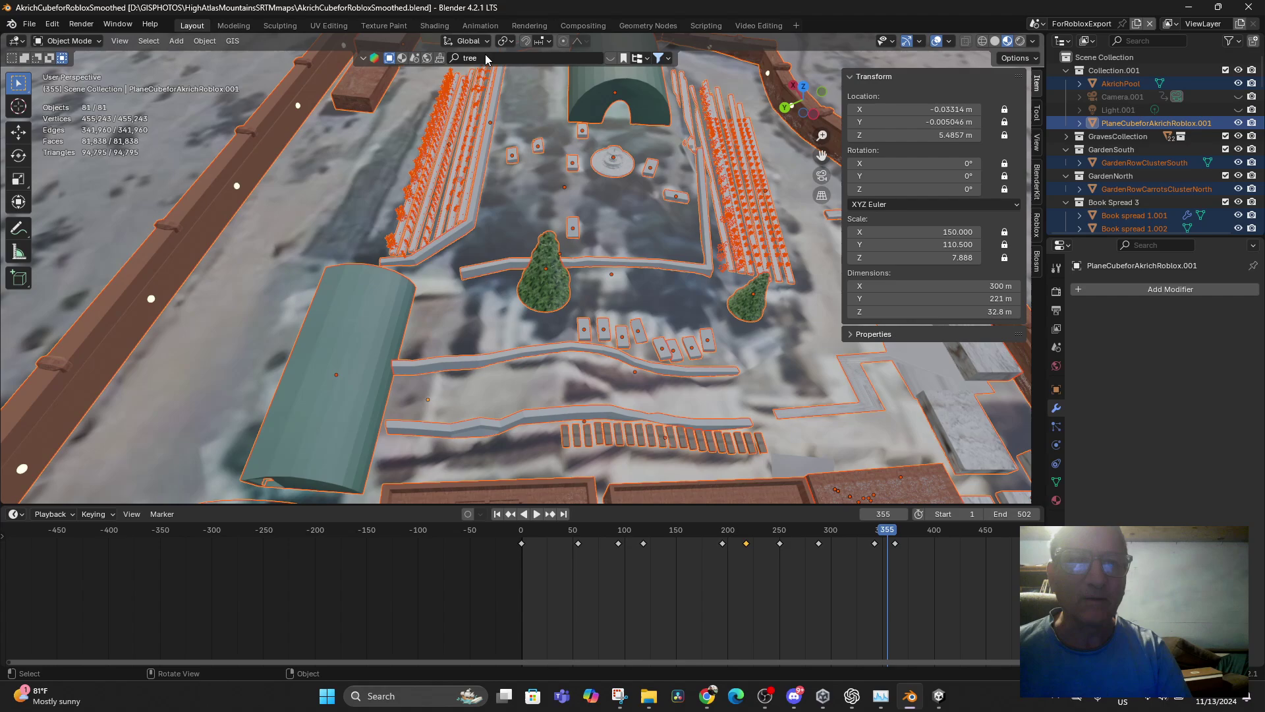
pyautogui.click(667, 60)
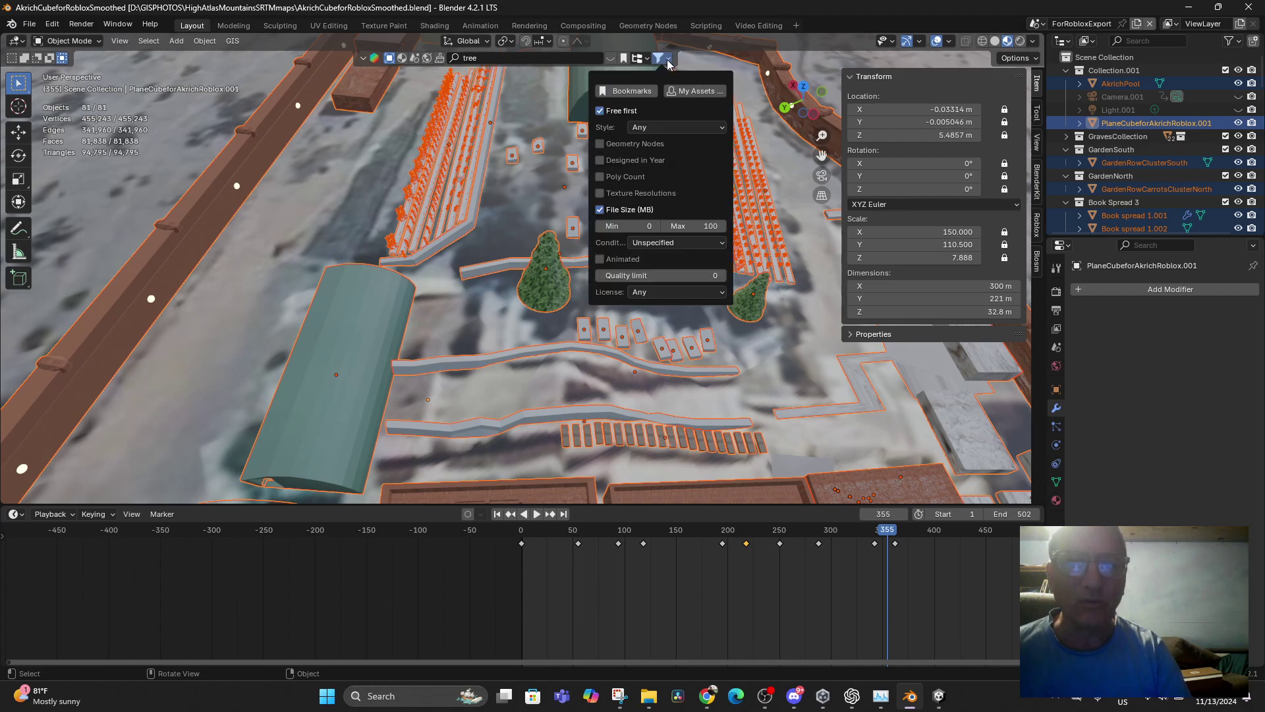
pyautogui.click(600, 177)
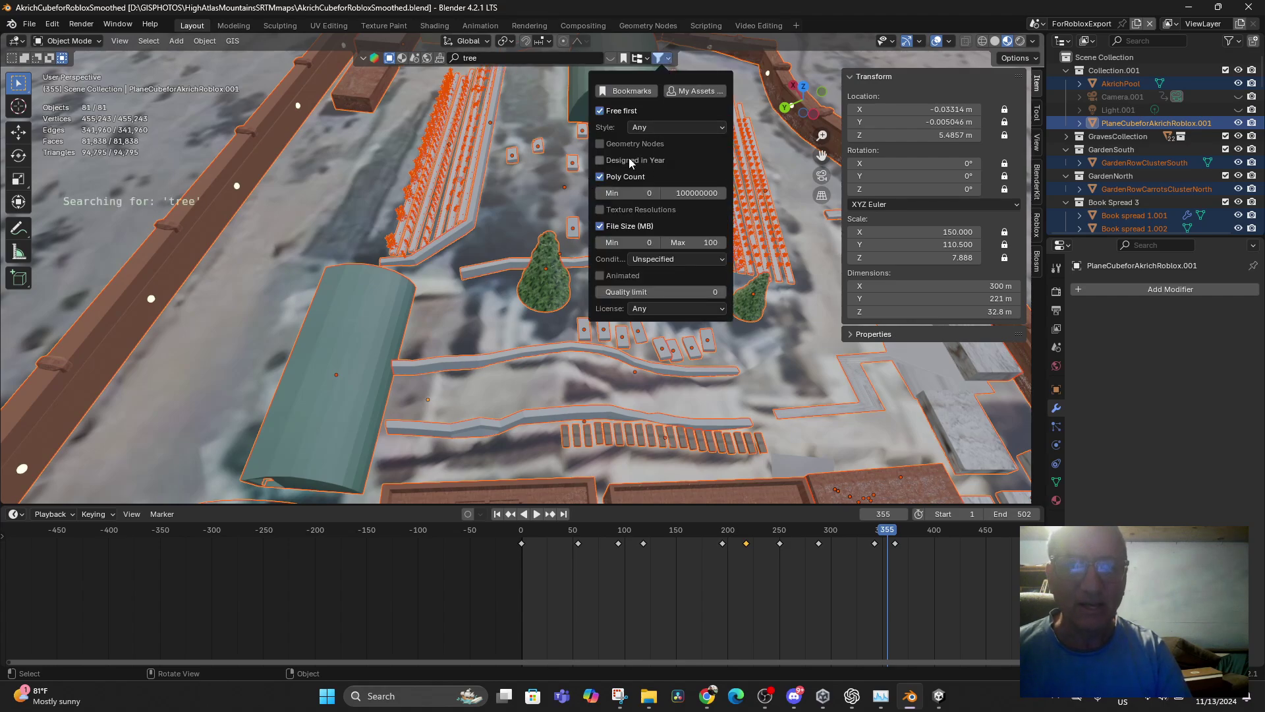
pyautogui.click(692, 191)
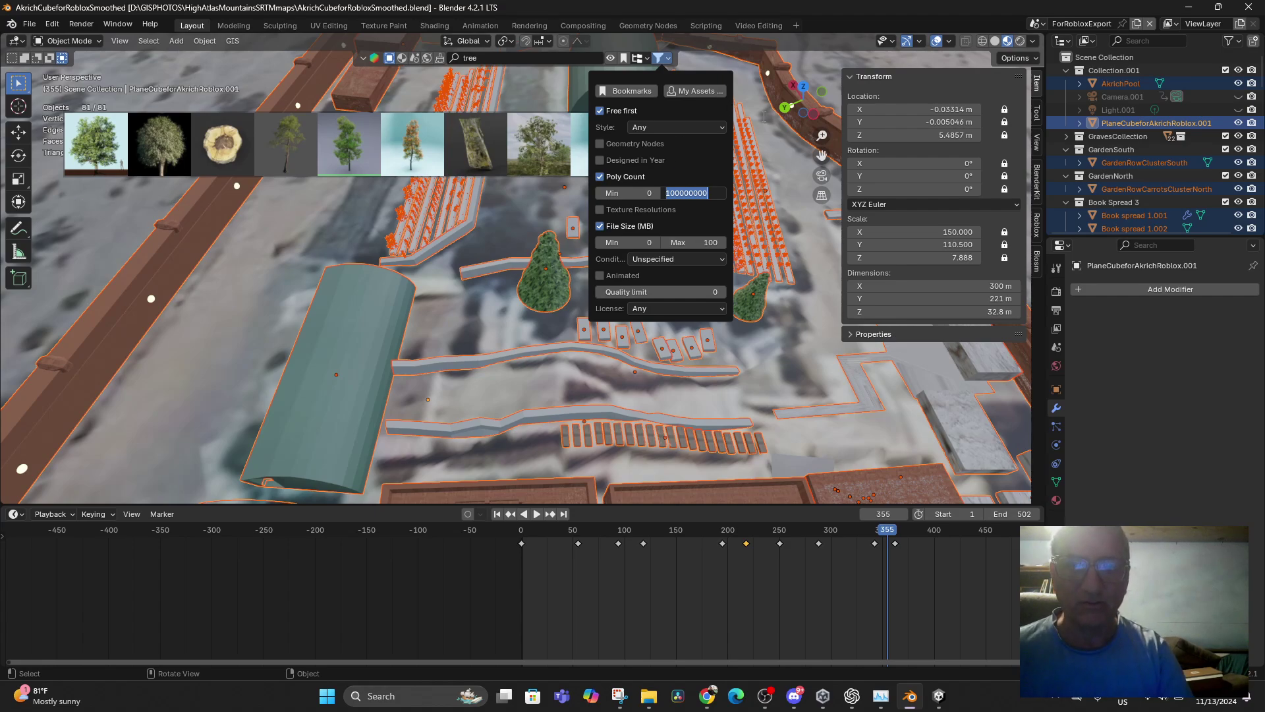
pyautogui.press('Return')
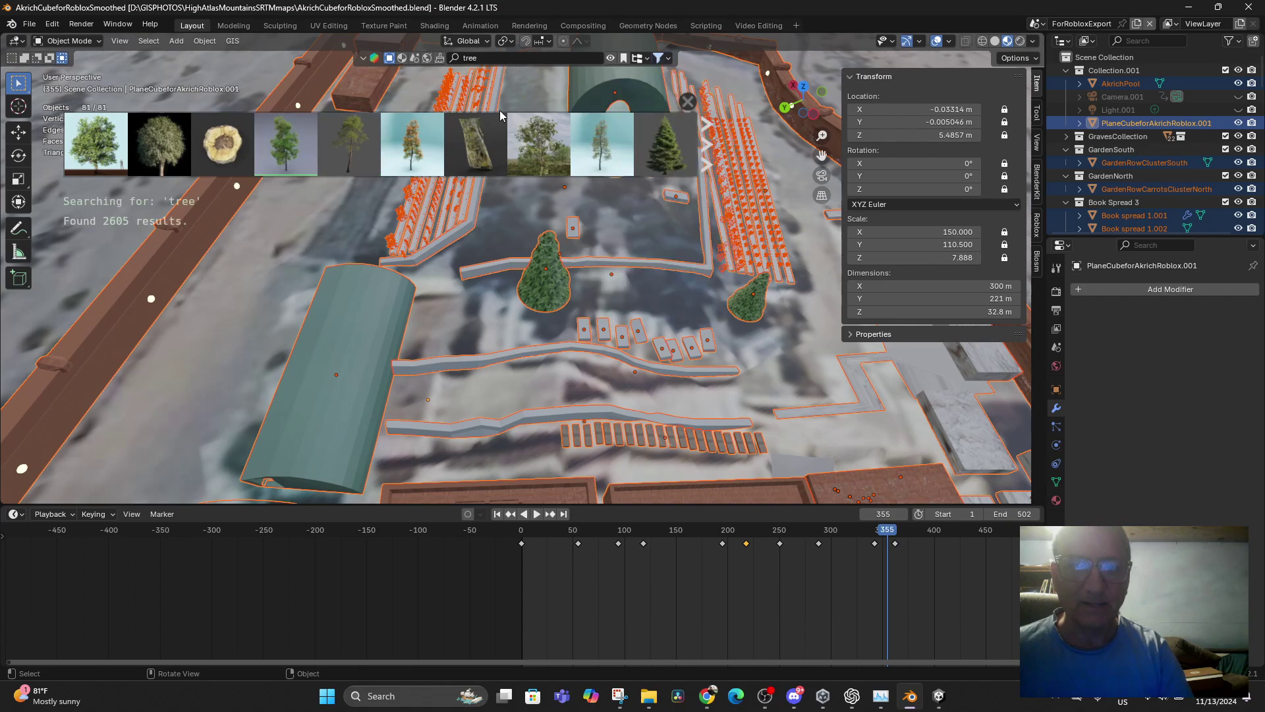
# - Select the larger conifer, close the tree search results, and compare the conifer's triangle count with the scene total in the statistics
pyautogui.click(547, 280)
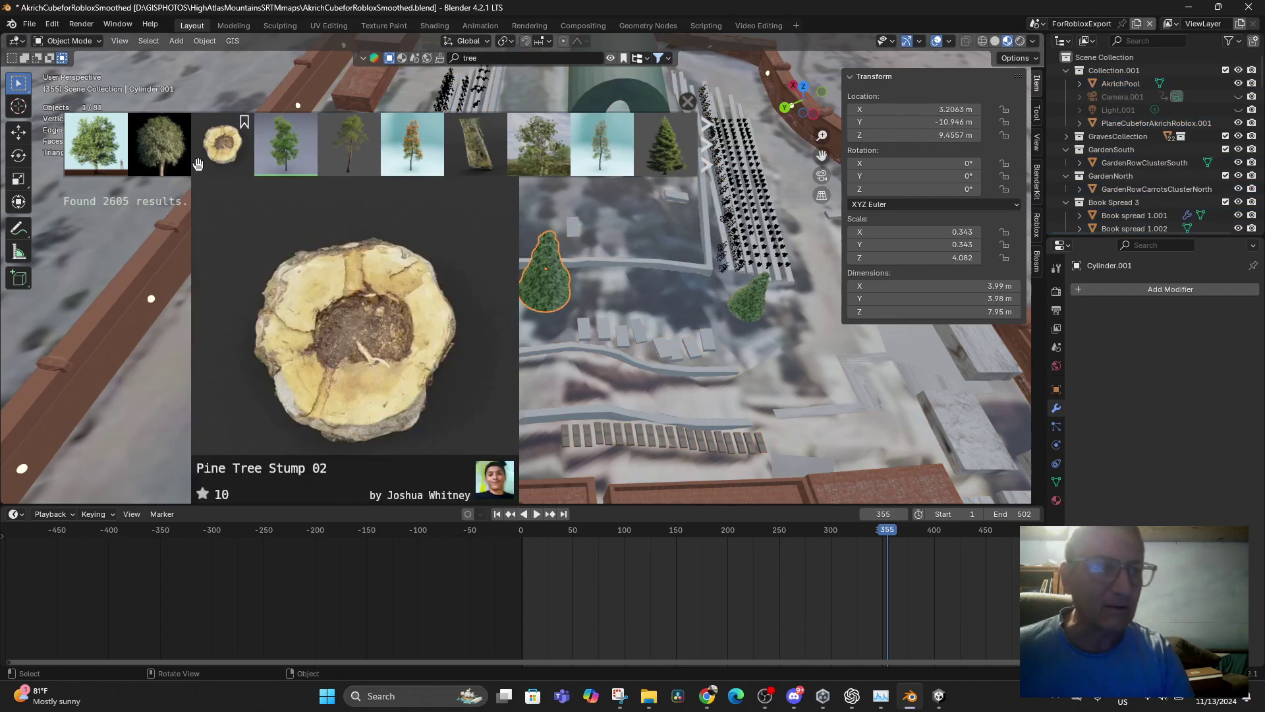
pyautogui.click(94, 84)
pyautogui.scroll(-1, 95, 84)
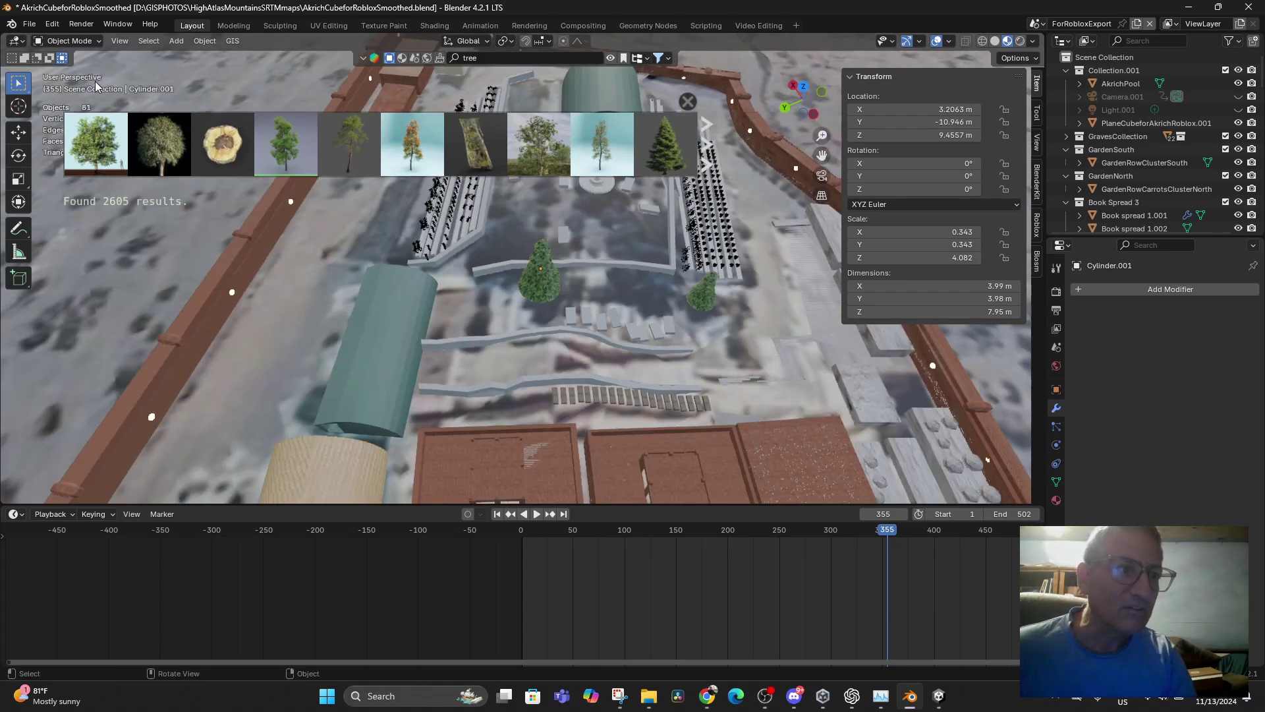
pyautogui.scroll(2, 96, 87)
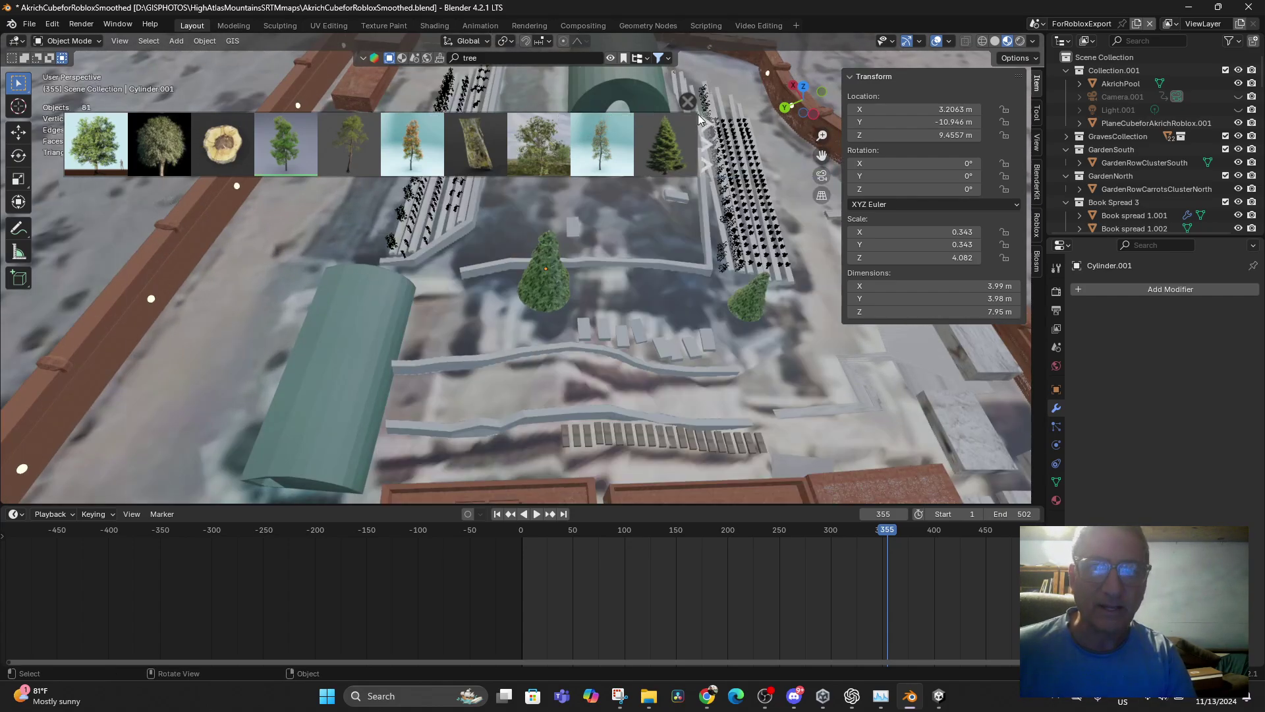
pyautogui.click(691, 104)
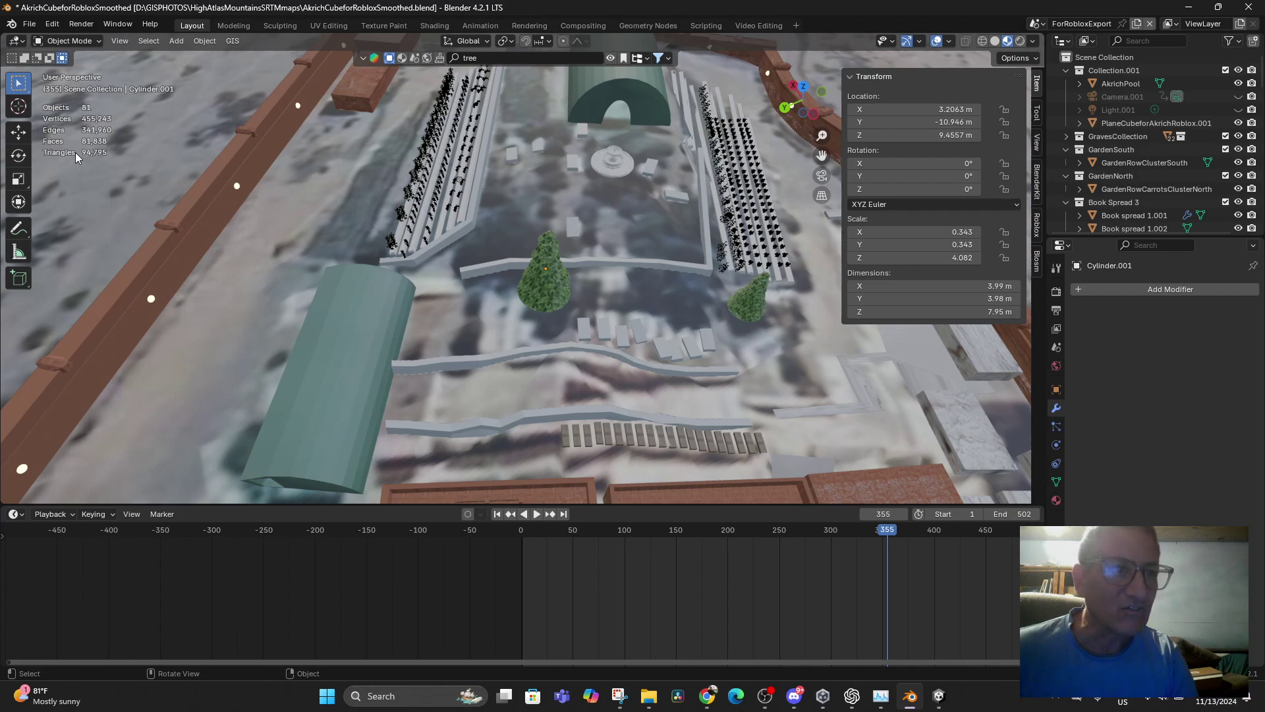
pyautogui.click(544, 298)
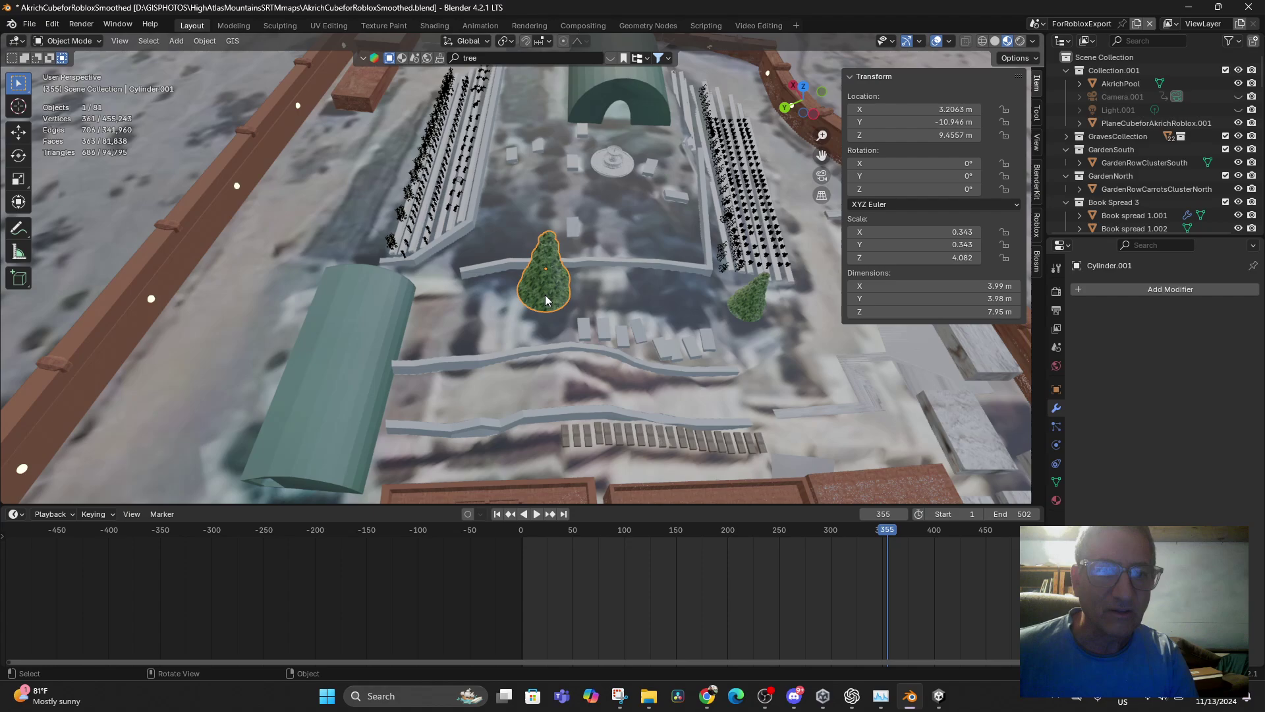
pyautogui.click(86, 151)
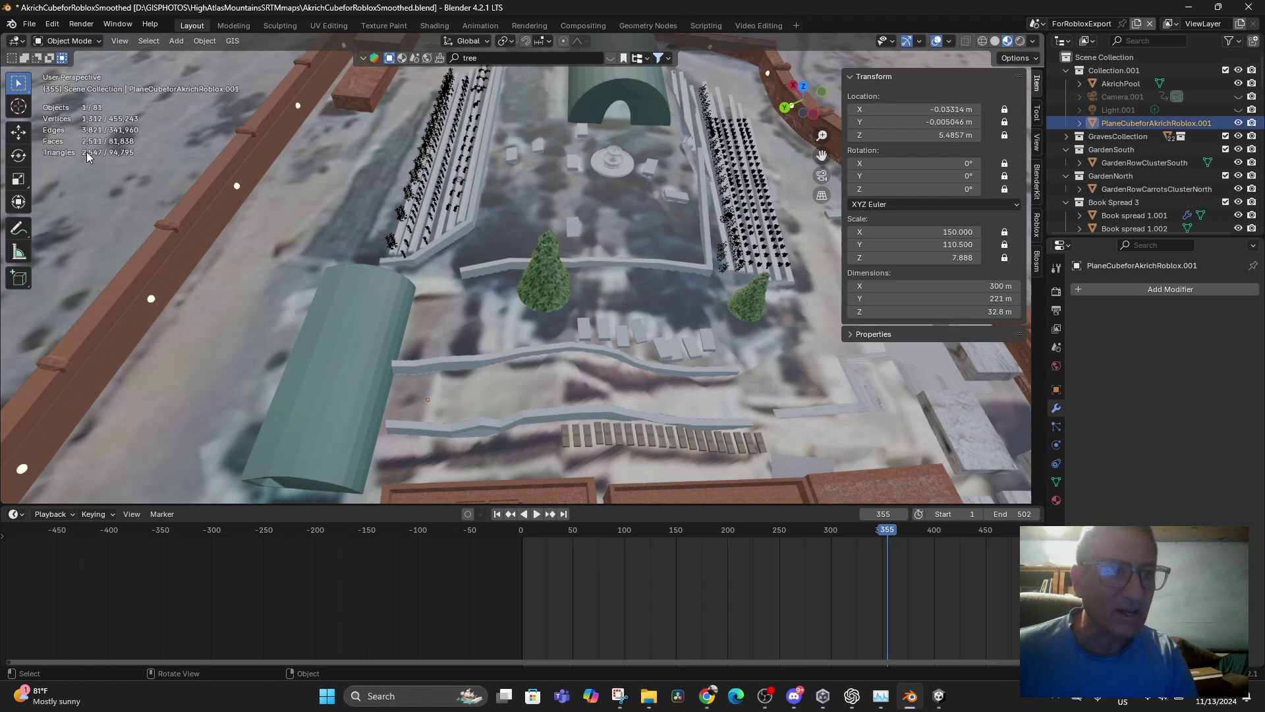
pyautogui.moveTo(86, 152); pyautogui.dragTo(92, 168)
pyautogui.click(541, 291)
pyautogui.moveTo(510, 272); pyautogui.dragTo(547, 287)
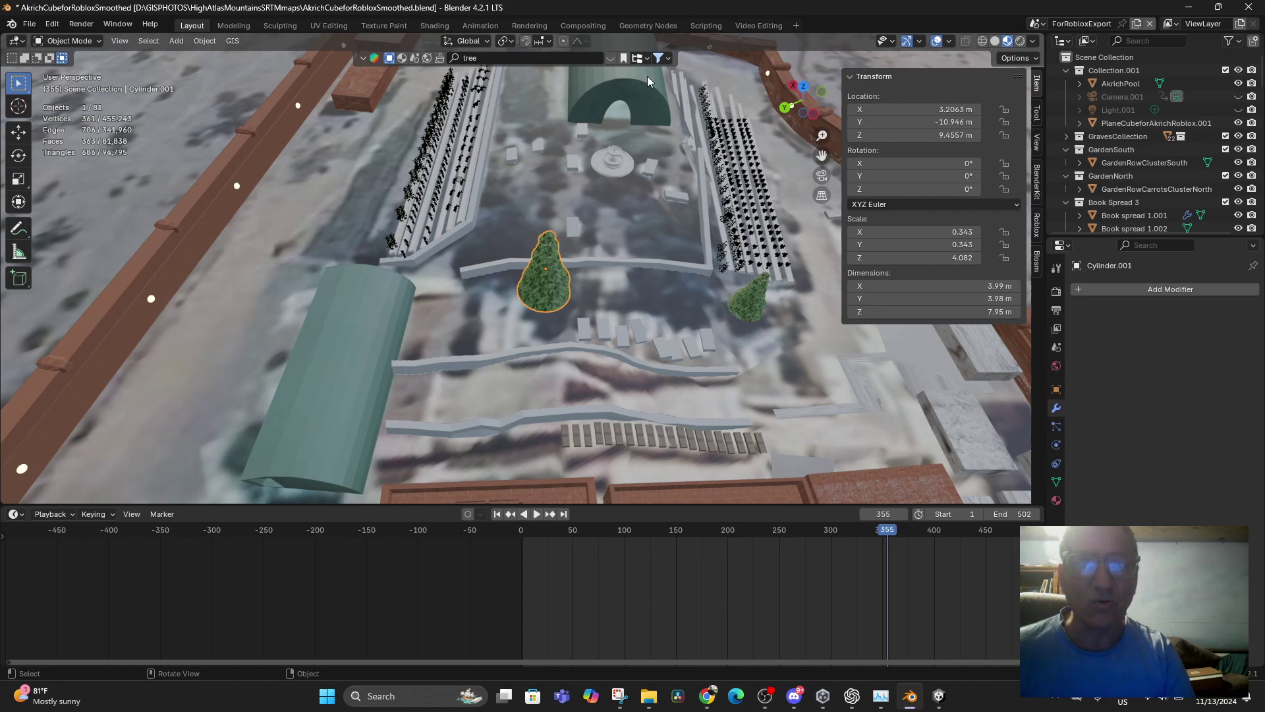
# - Lower the maximum poly count of the BlenderKit tree search so that only low-poly trees are listed
pyautogui.click(671, 59)
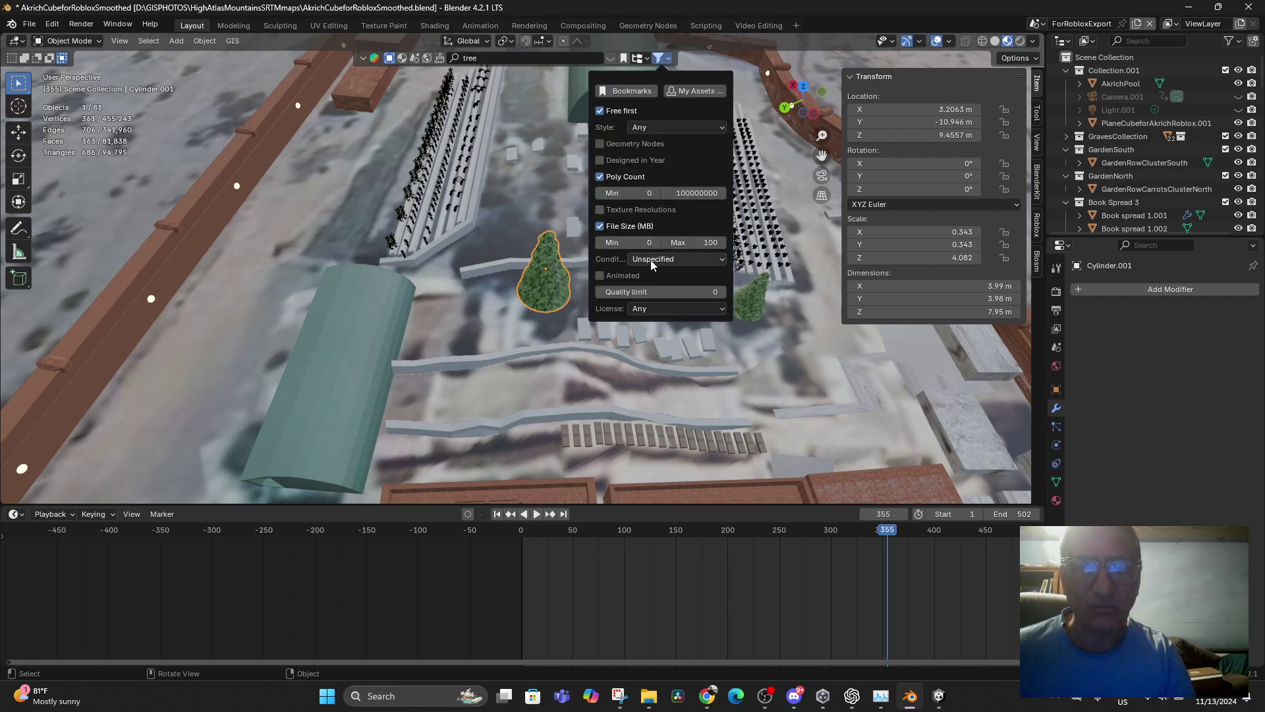
pyautogui.click(686, 192)
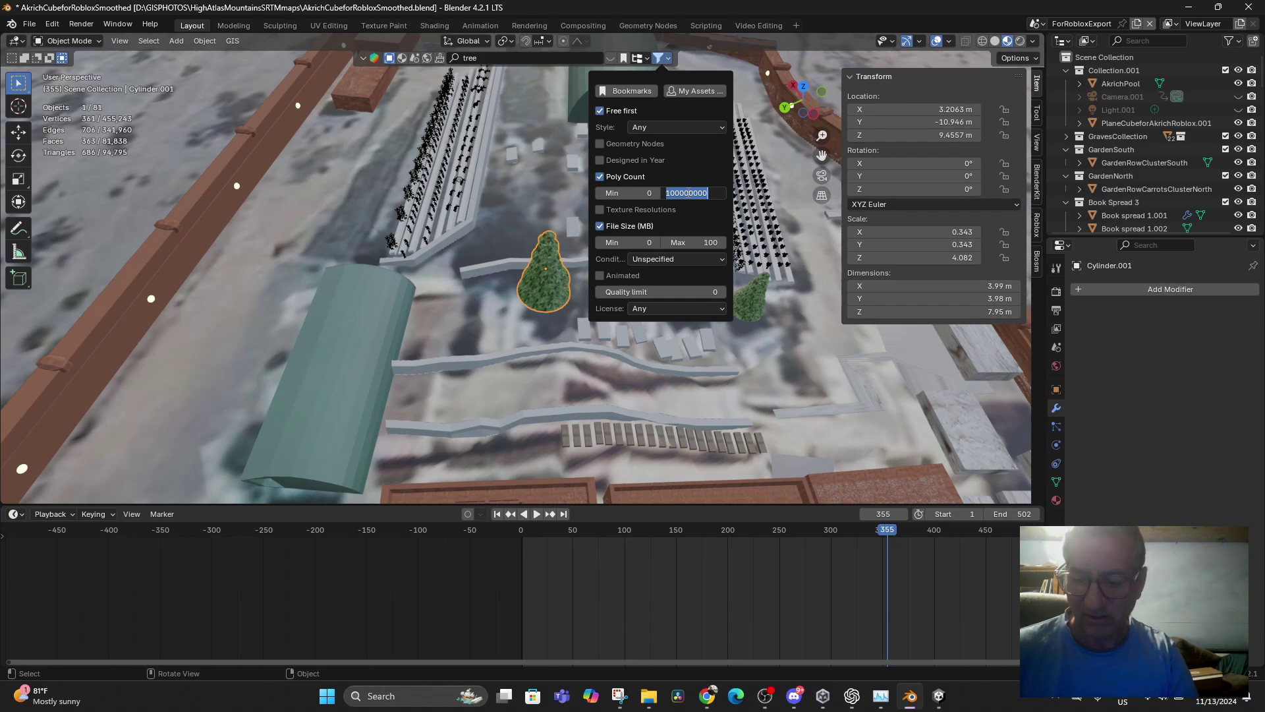
pyautogui.write('7')
pyautogui.press('Return')
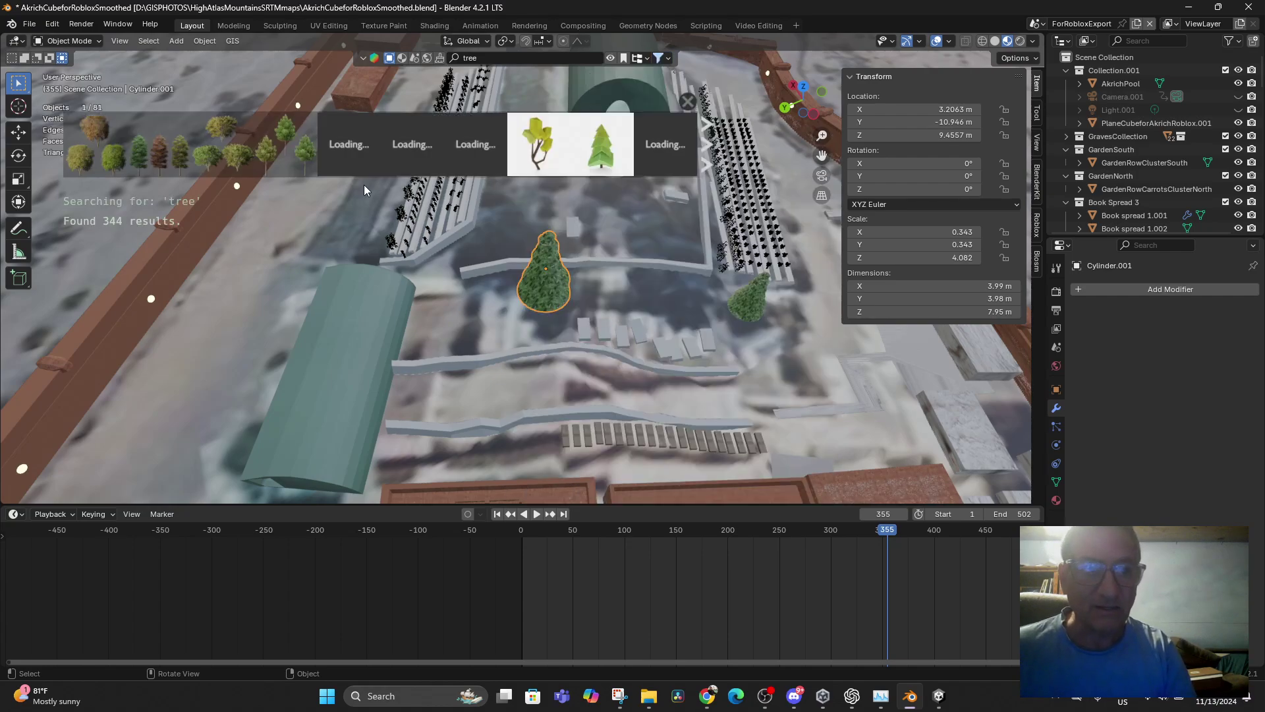
# - Look over the BlenderKit tree results and download the Fake Trees asset that shows three conifers
pyautogui.moveTo(185, 139)
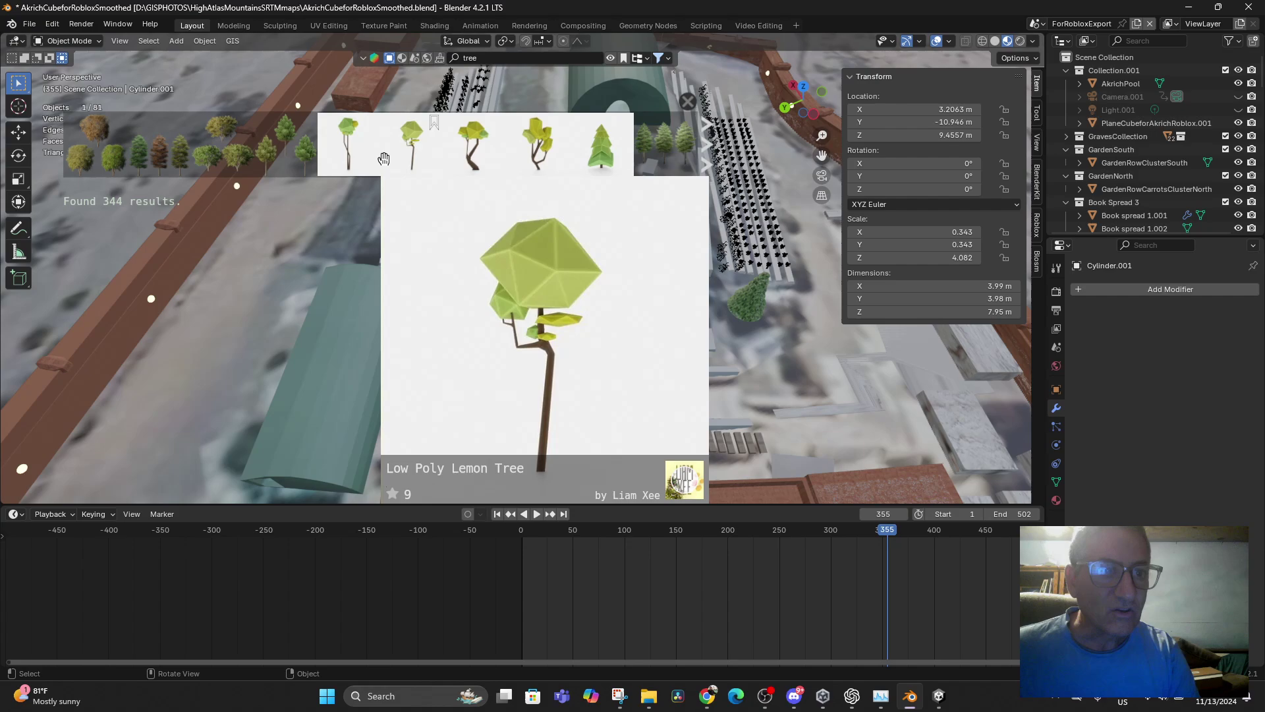
pyautogui.moveTo(480, 168)
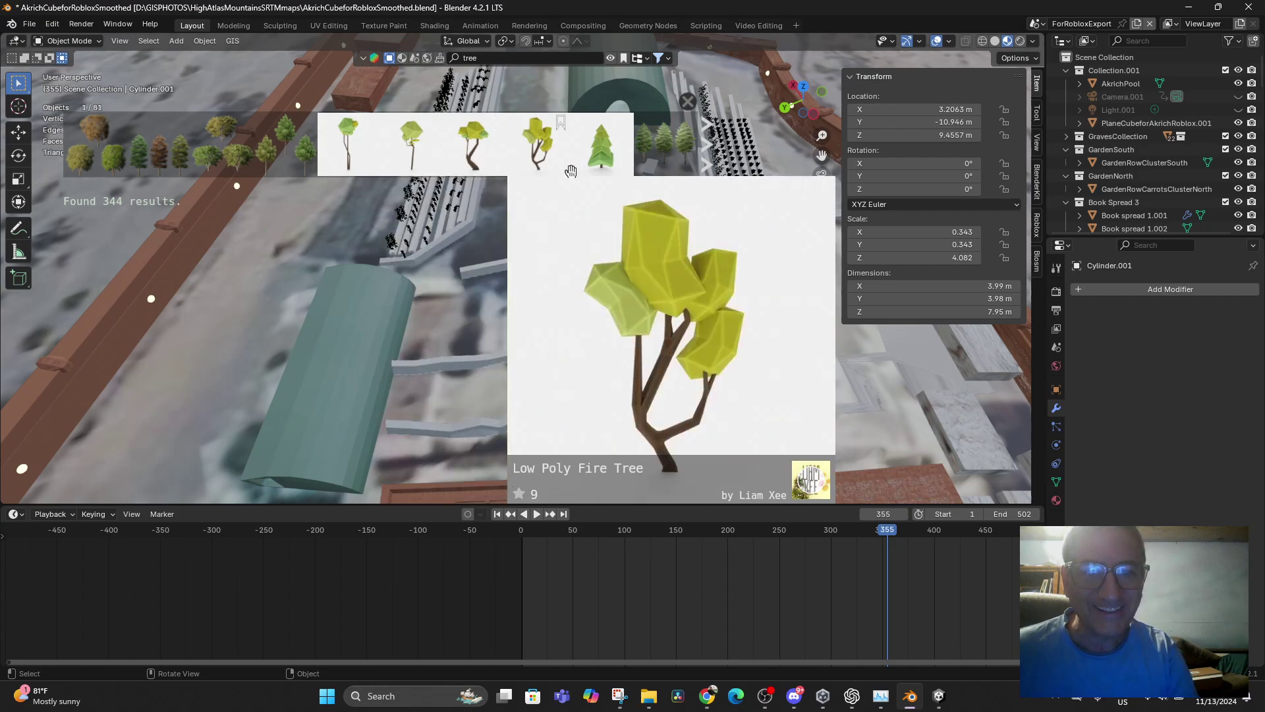
pyautogui.moveTo(601, 160)
pyautogui.scroll(-2, 601, 161)
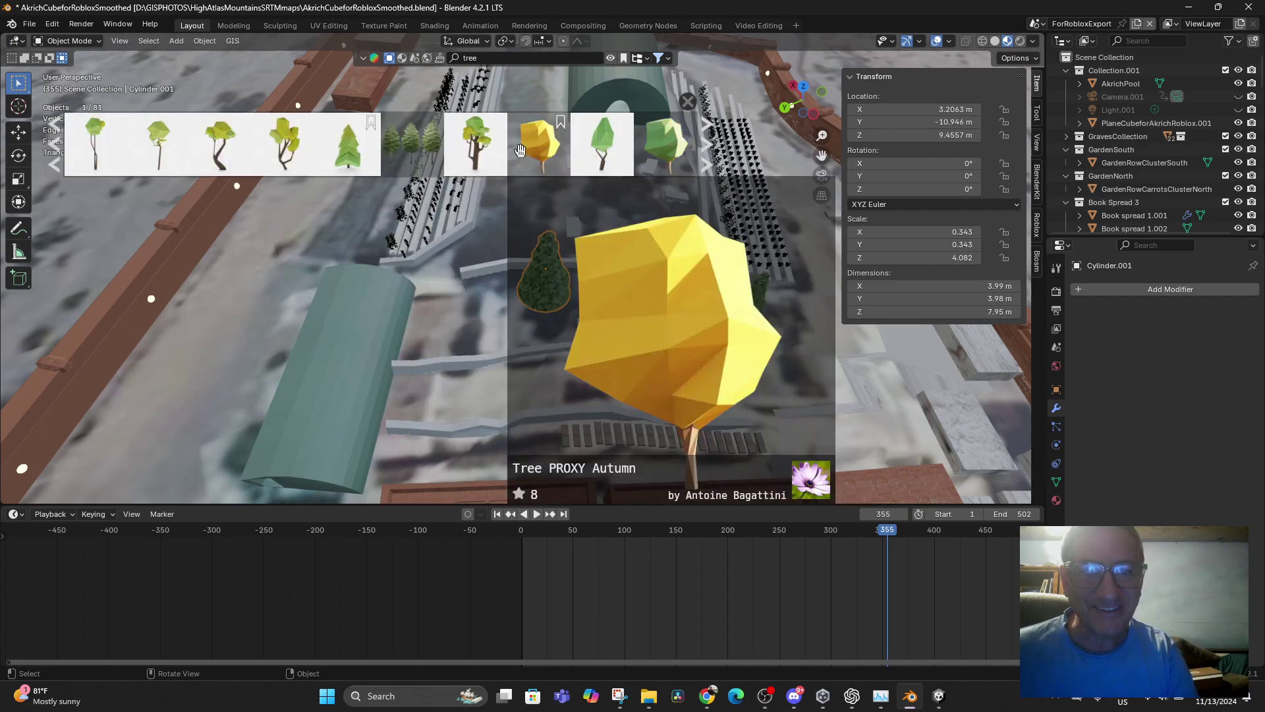
pyautogui.moveTo(404, 138)
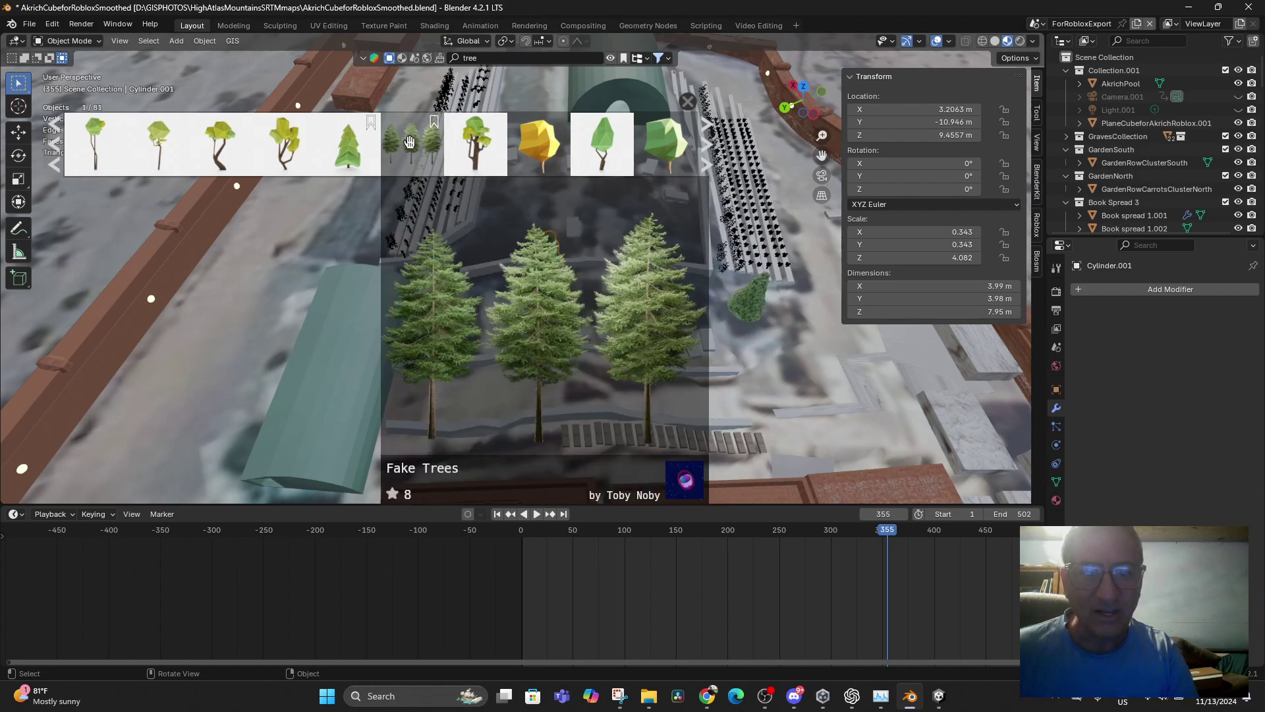
pyautogui.click(409, 142)
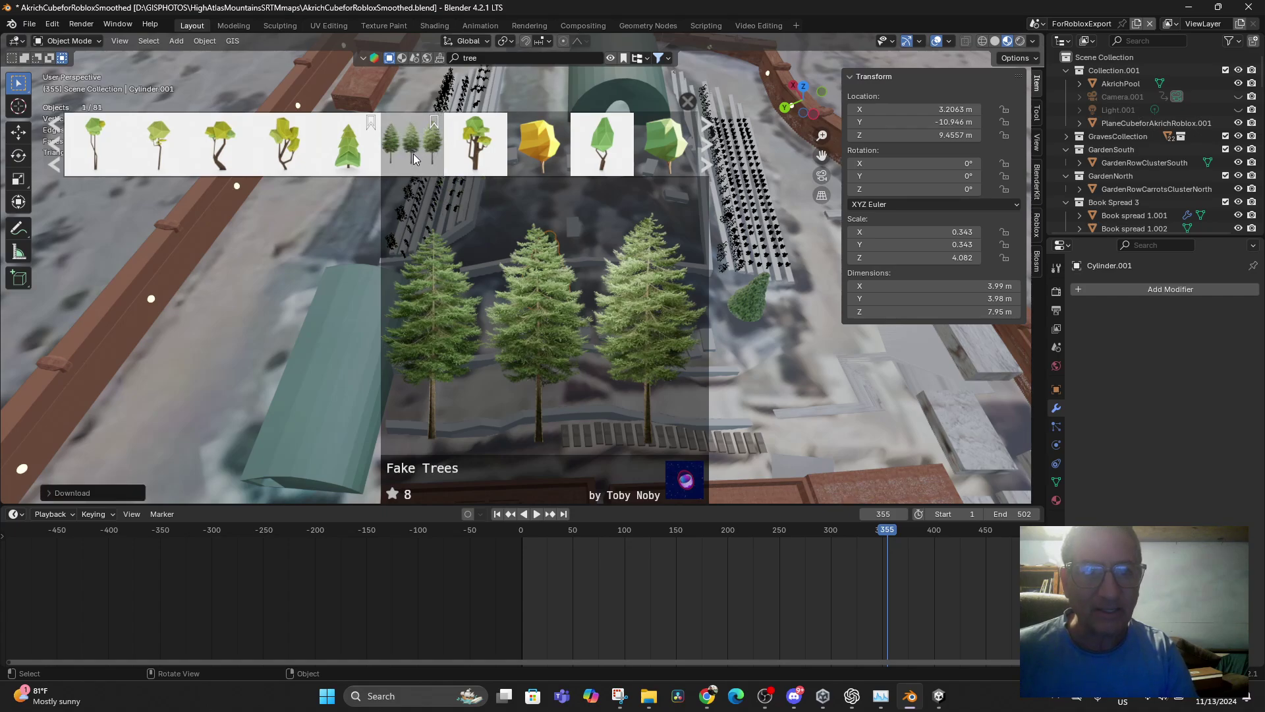
# - Browse the rest of the BlenderKit tree results for other low-poly trees and compare their previews
pyautogui.scroll(-2, 626, 148)
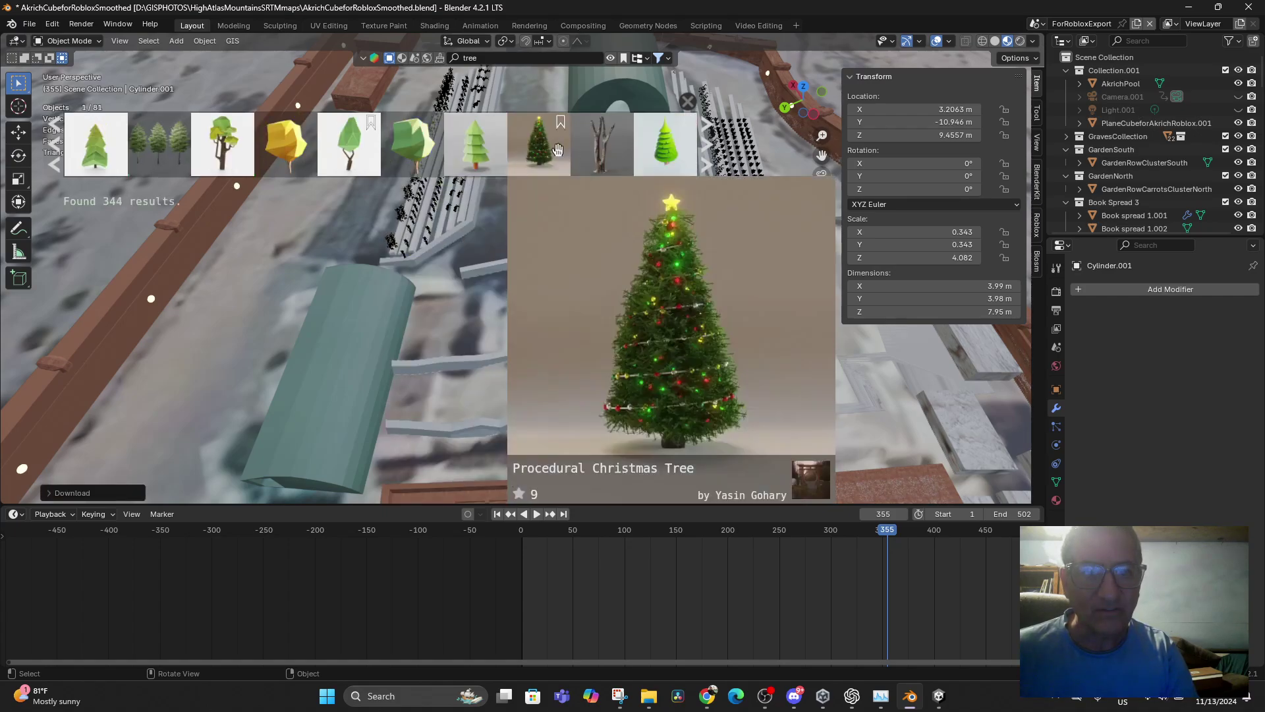
pyautogui.scroll(-4, 630, 160)
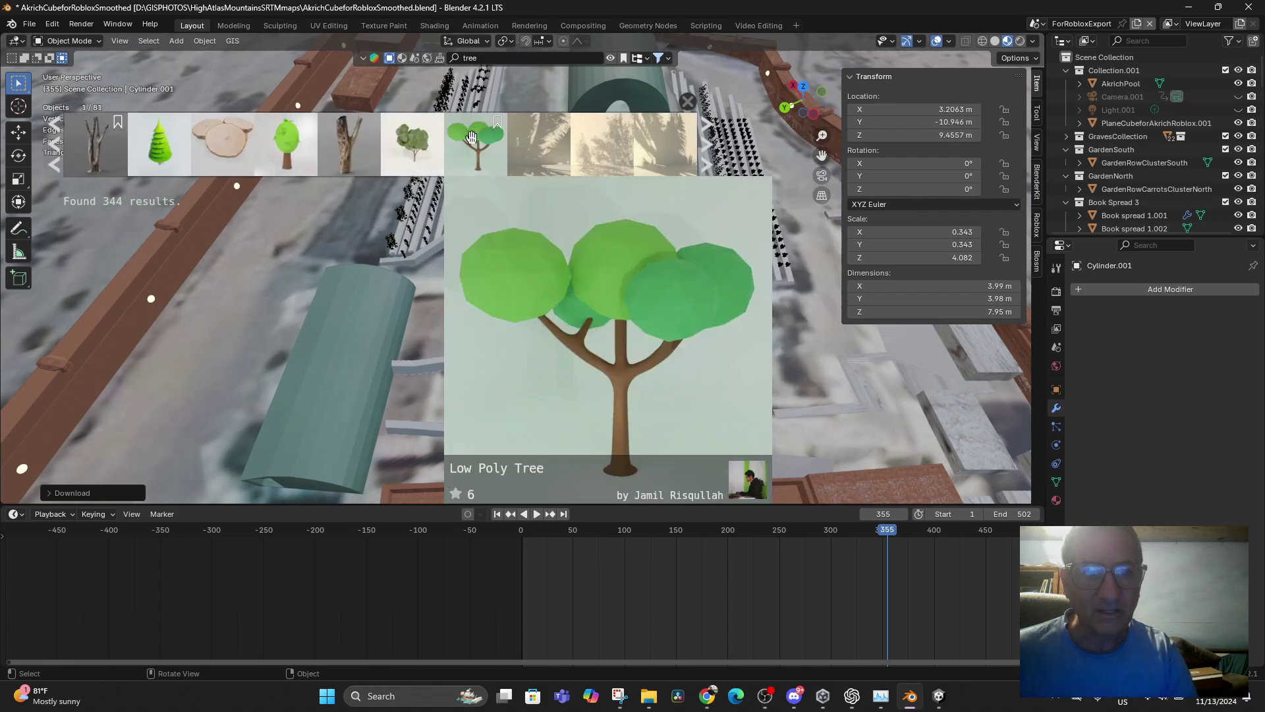
pyautogui.moveTo(419, 143)
pyautogui.moveTo(245, 142)
pyautogui.moveTo(122, 138)
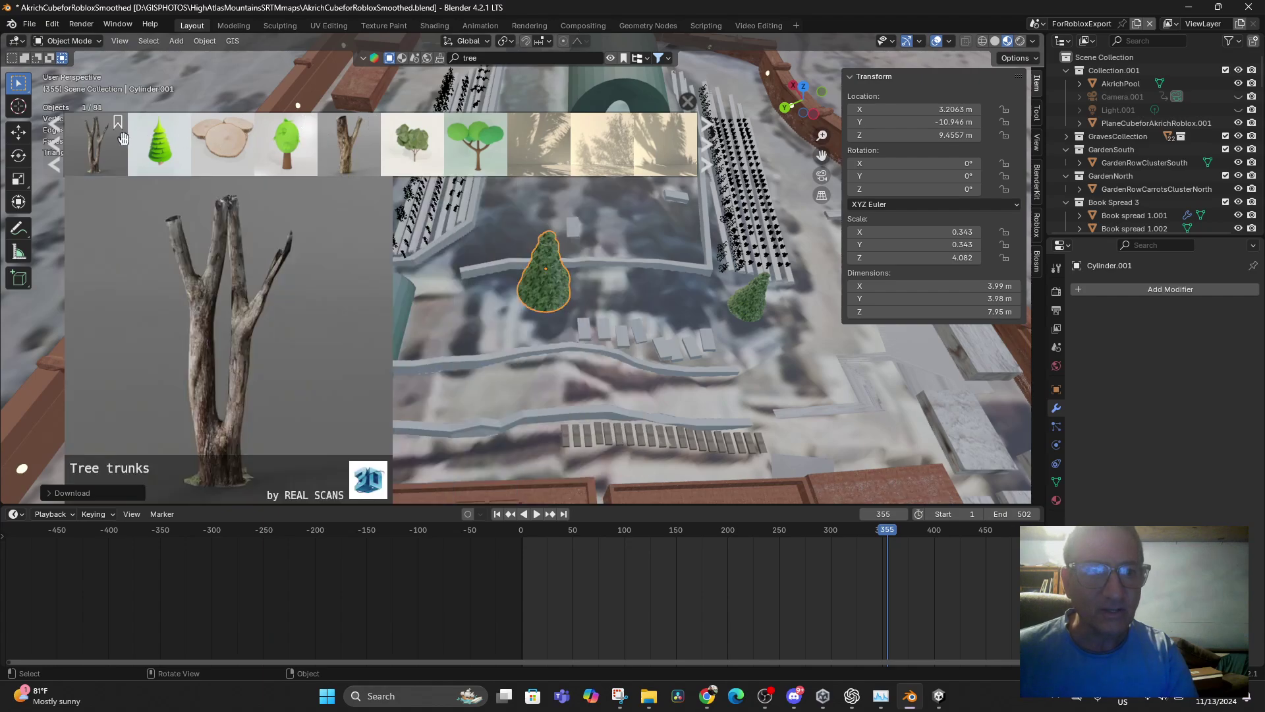
pyautogui.scroll(-4, 105, 136)
pyautogui.scroll(-4, 104, 135)
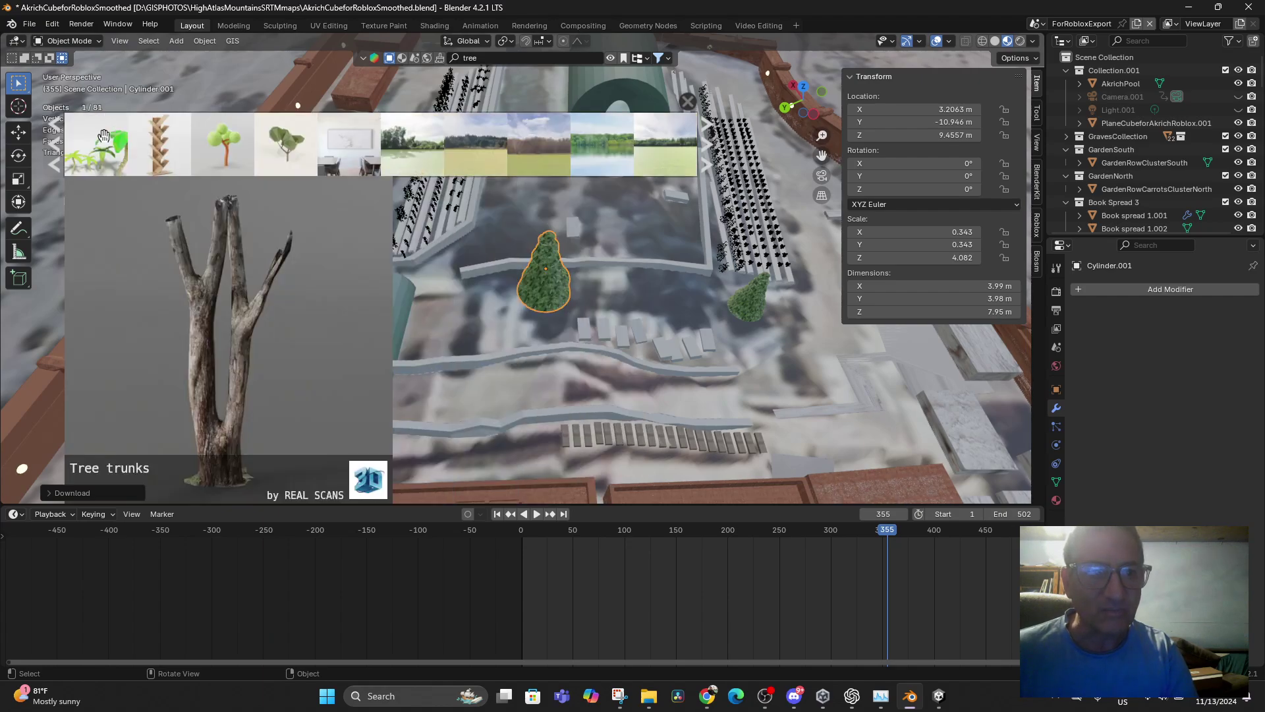
pyautogui.scroll(-6, 105, 131)
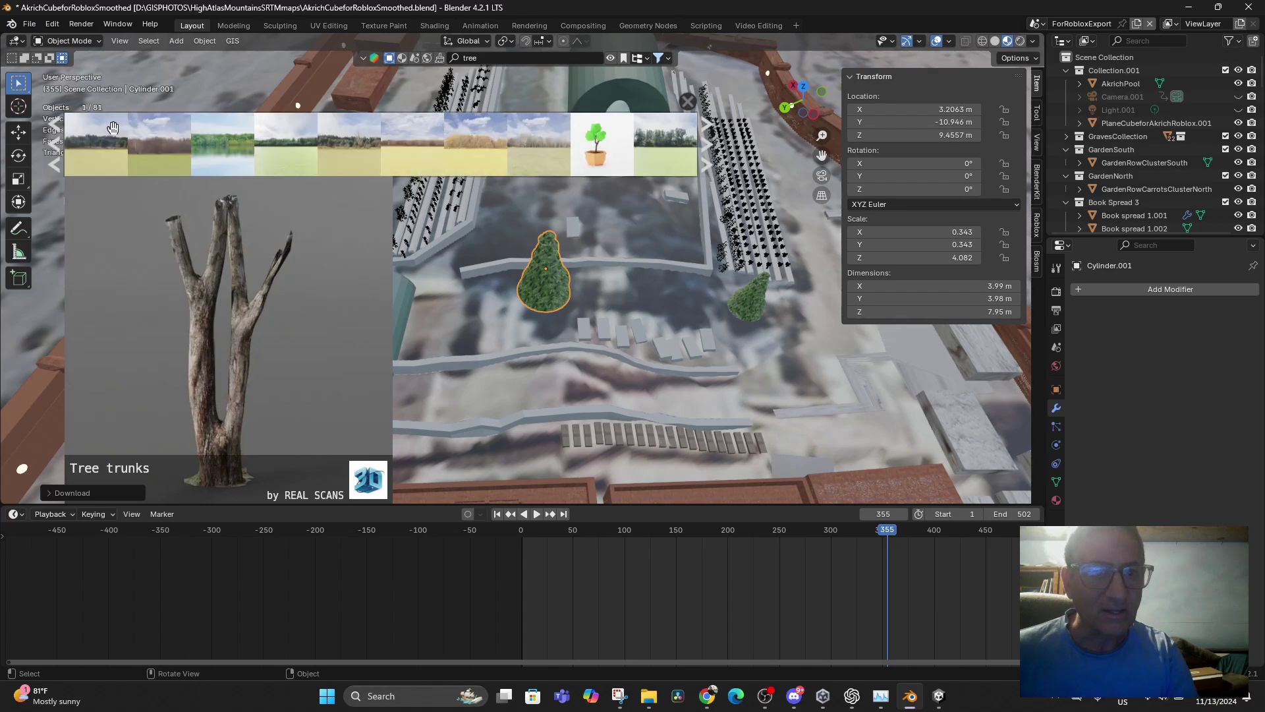
pyautogui.scroll(-4, 114, 127)
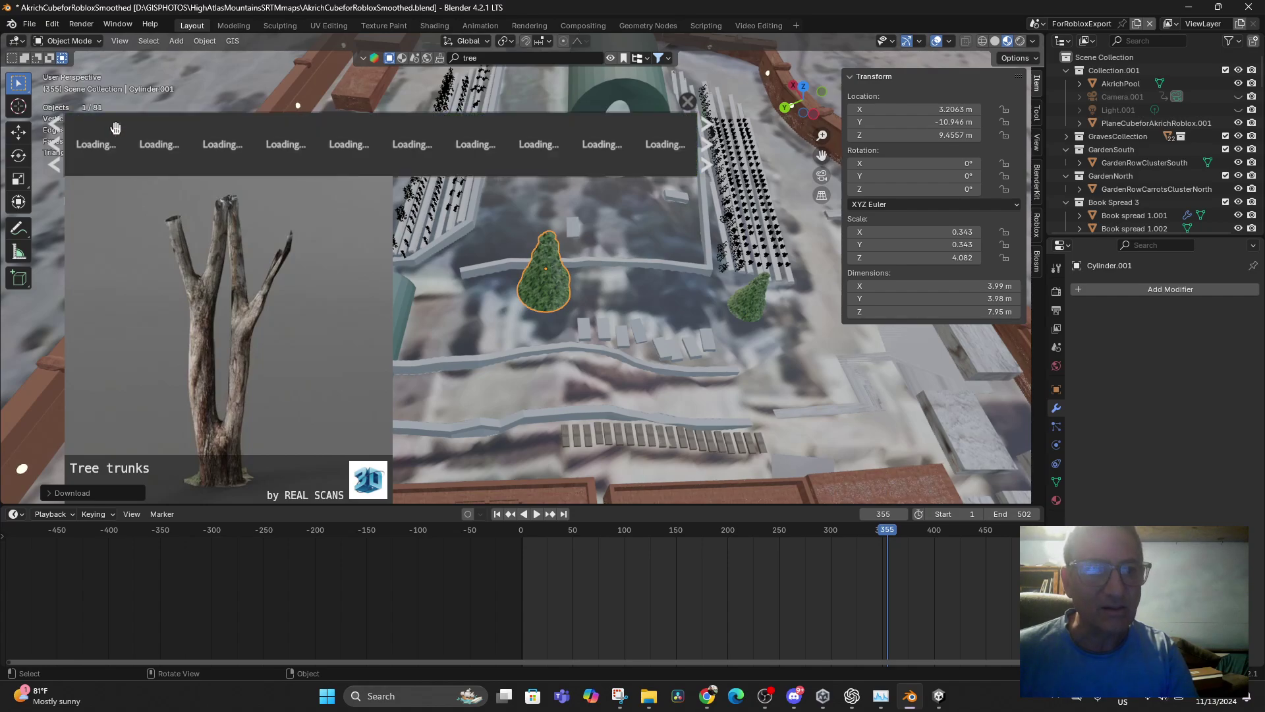
pyautogui.moveTo(374, 163)
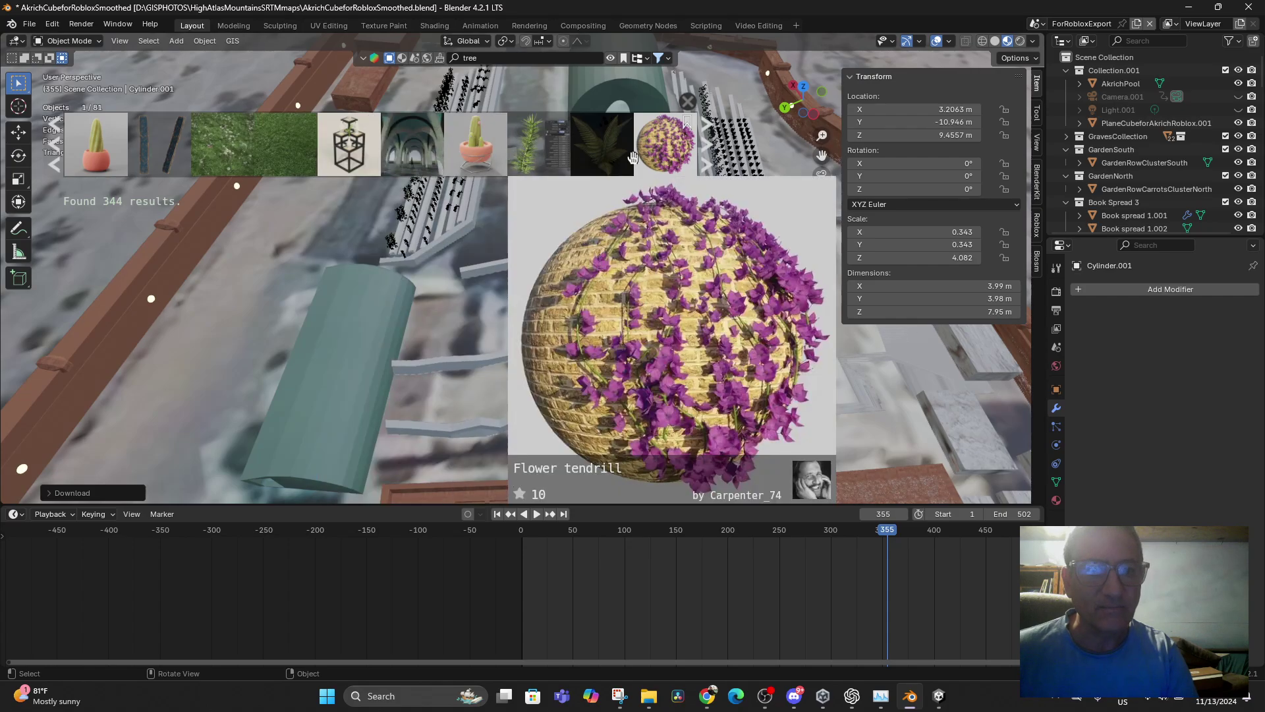
pyautogui.scroll(4, 611, 149)
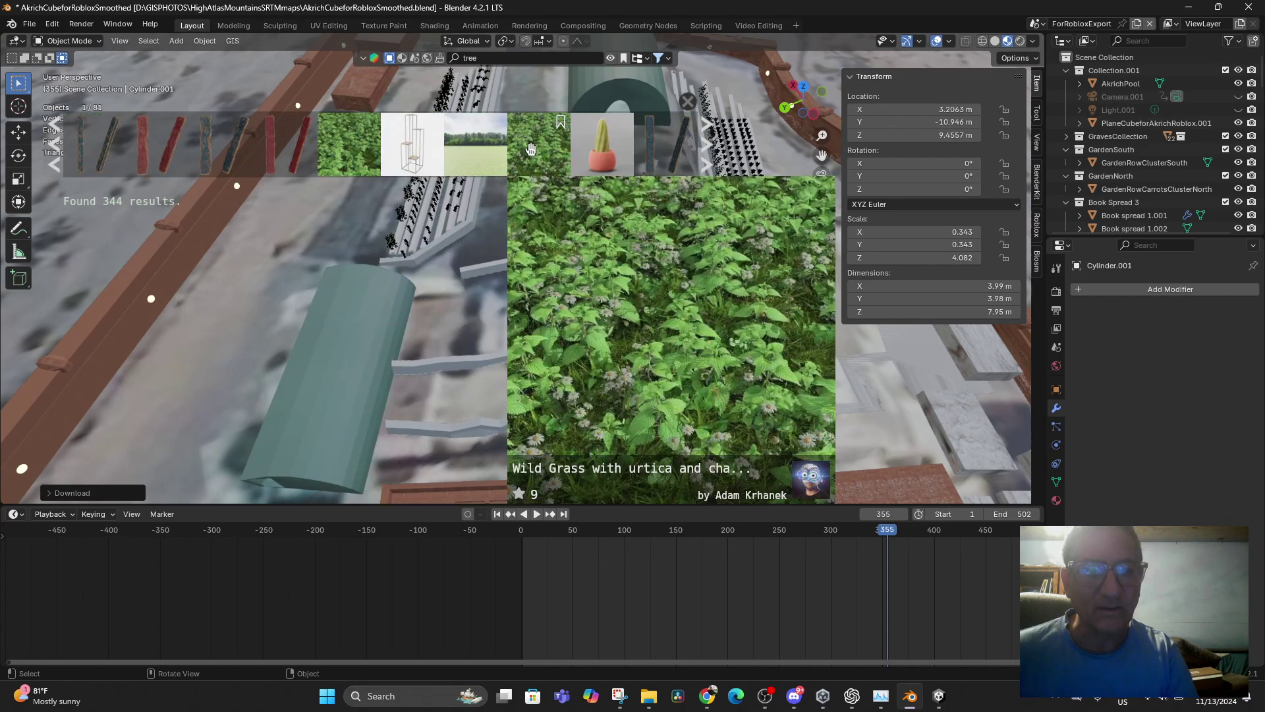
pyautogui.scroll(-1, 540, 150)
pyautogui.scroll(-10, 542, 151)
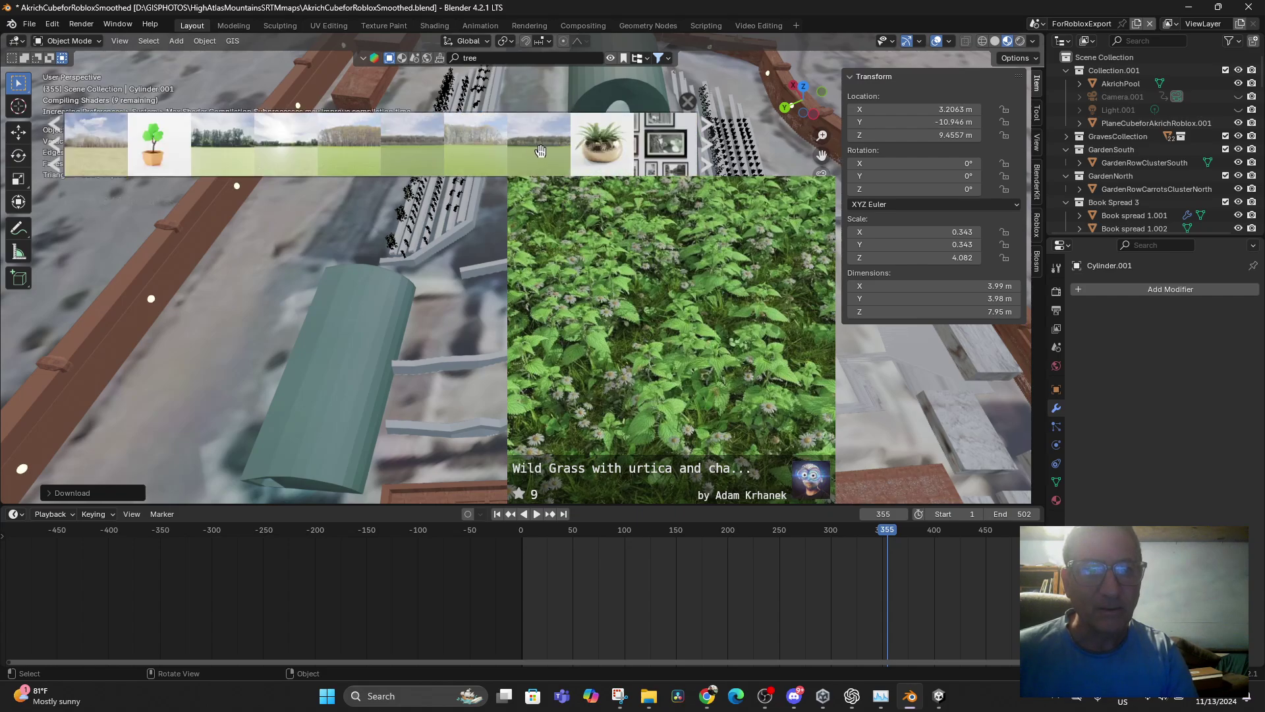
pyautogui.scroll(-5, 541, 150)
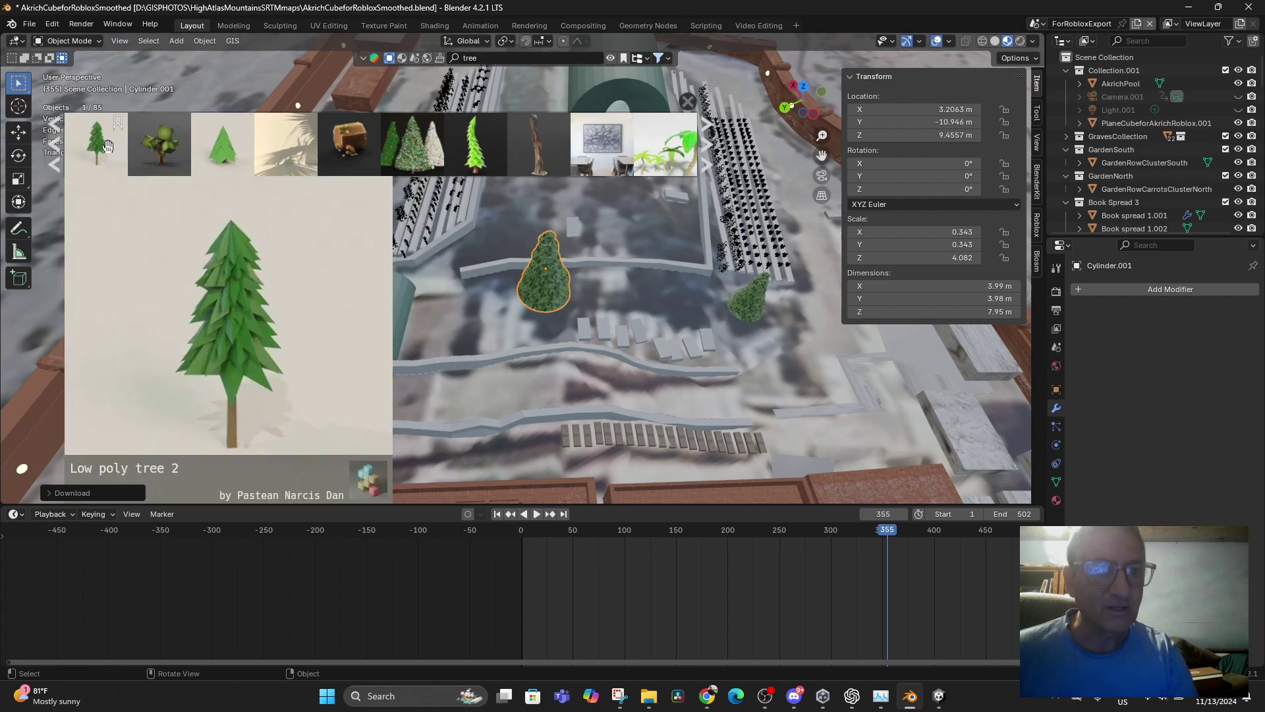
pyautogui.scroll(-4, 108, 145)
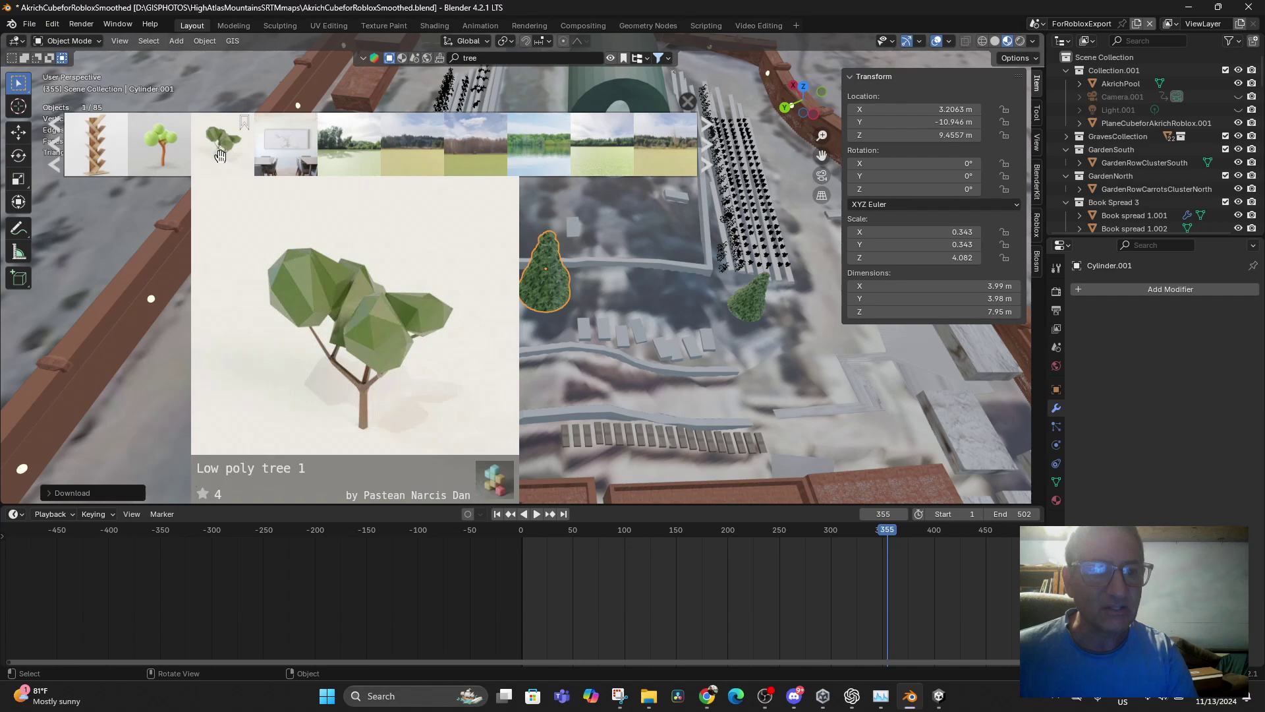
# - Try to add the Low poly tree 1 asset to the scene, and close the search results
pyautogui.click(220, 156)
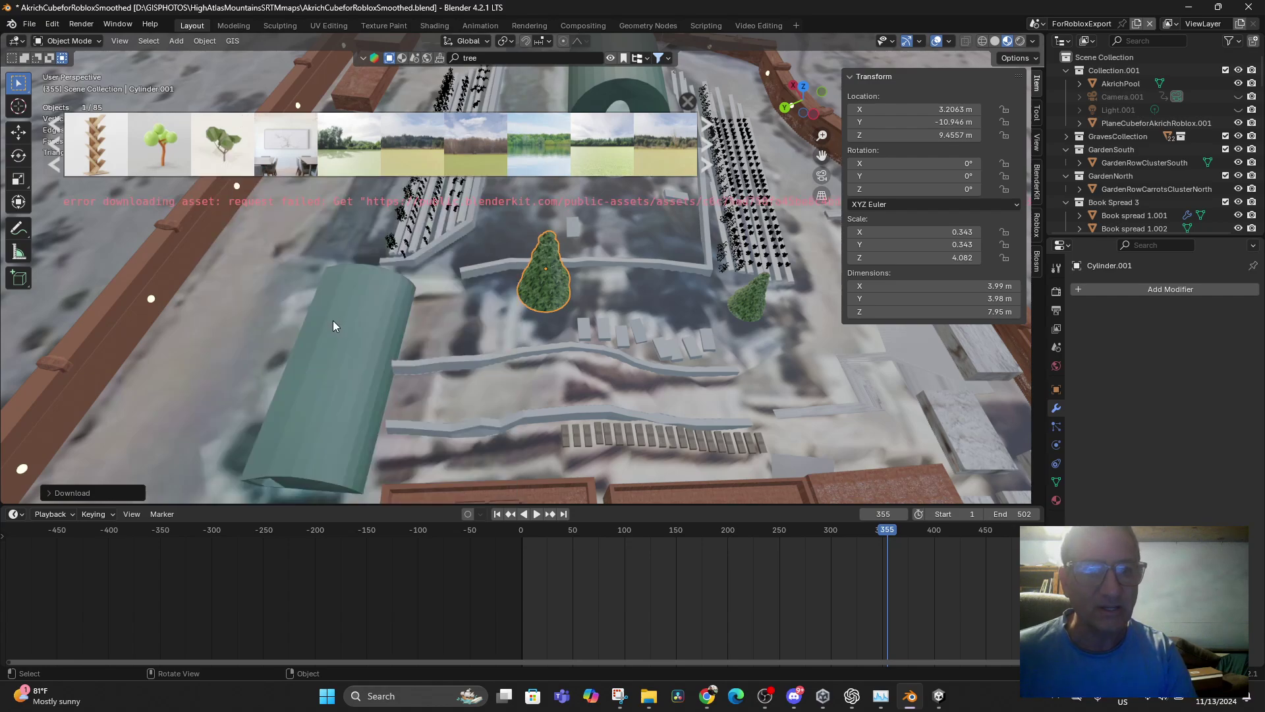
pyautogui.moveTo(224, 141)
pyautogui.moveTo(225, 141); pyautogui.dragTo(665, 310)
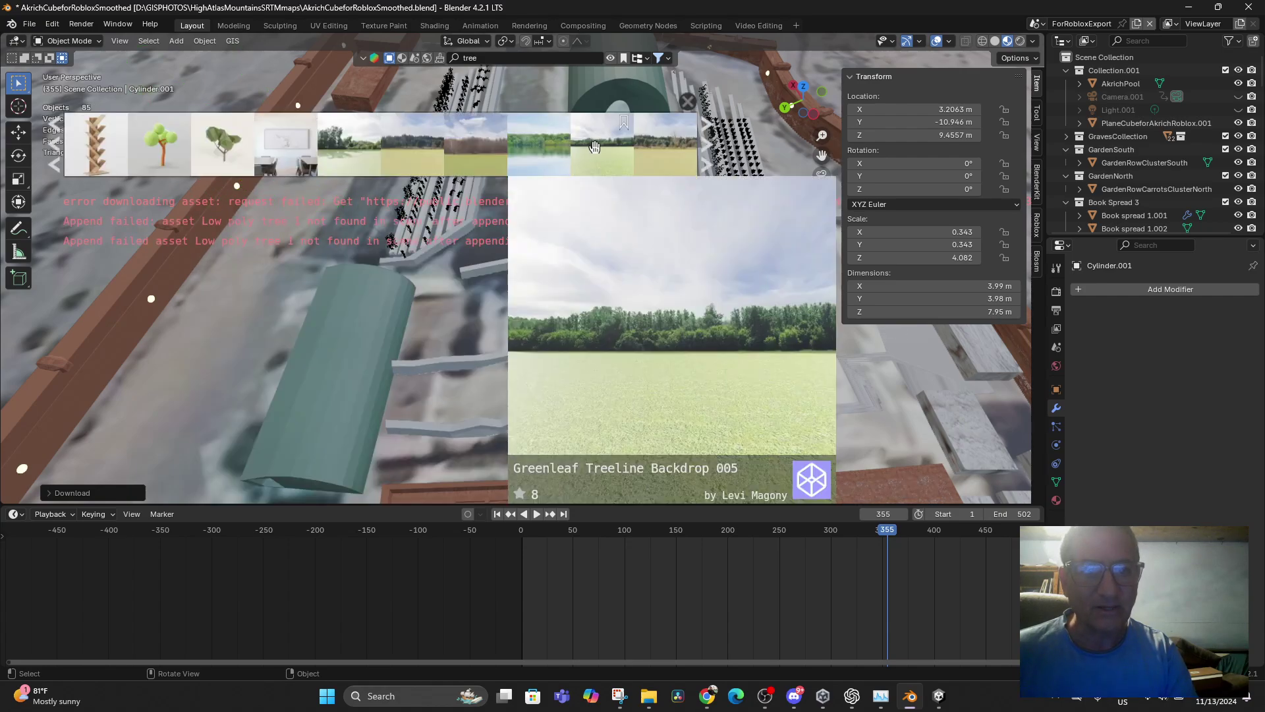
pyautogui.click(688, 101)
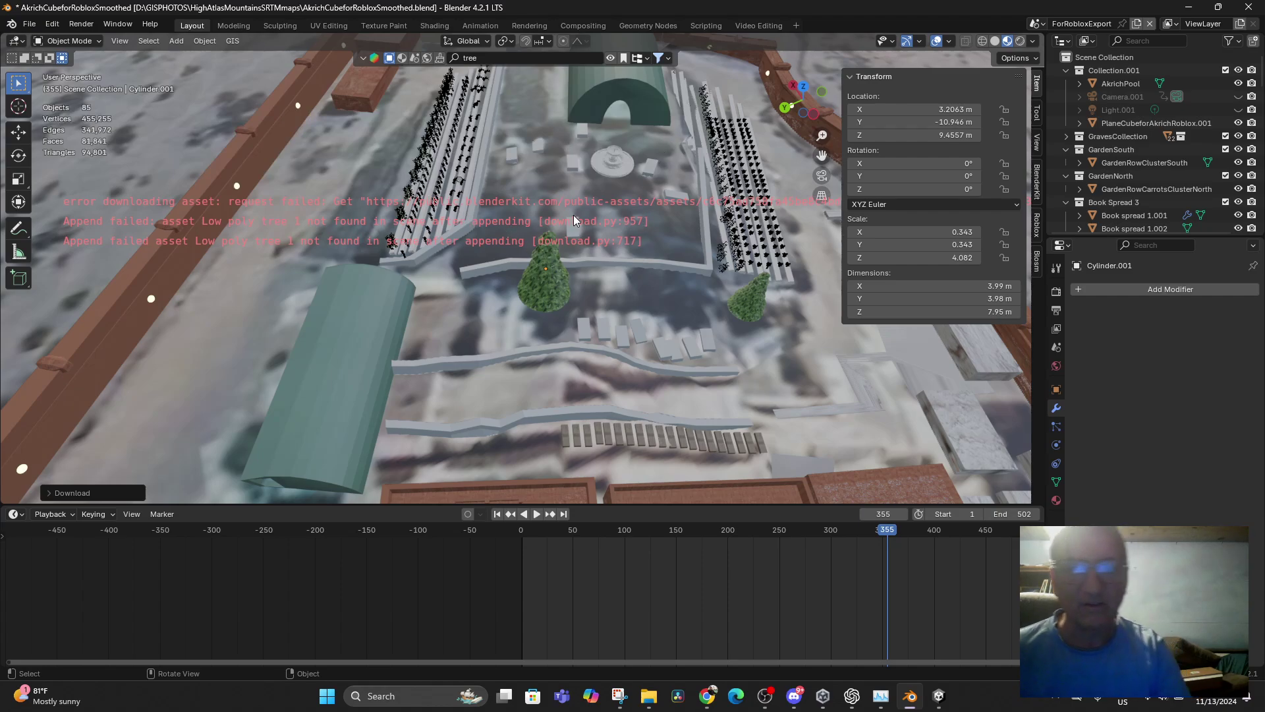
# - Select all objects to check the scene's triangle count, and reselect only the terrain PlaneCubeforAkrichRoblox.001
pyautogui.scroll(-8, 678, 365)
pyautogui.moveTo(674, 375); pyautogui.dragTo(587, 315, button='middle')
pyautogui.scroll(8, 631, 332)
pyautogui.press('a')
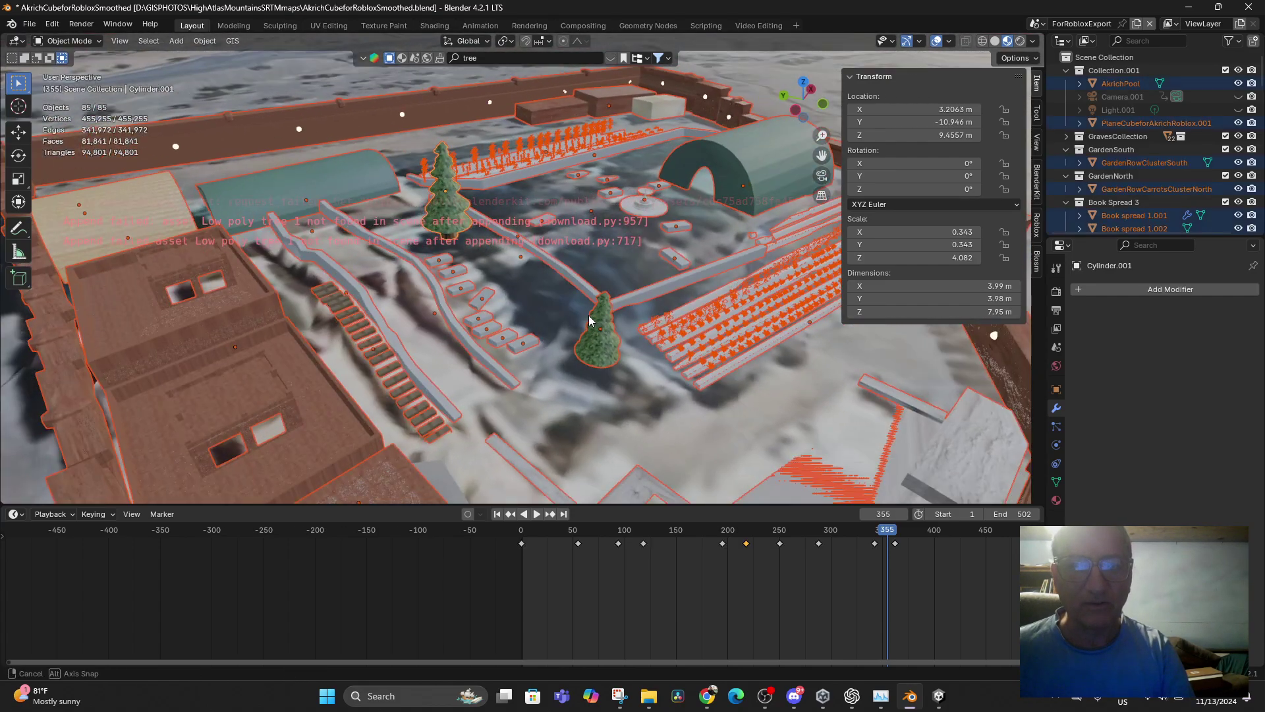
pyautogui.click(566, 383)
pyautogui.moveTo(610, 394); pyautogui.dragTo(636, 386, button='middle')
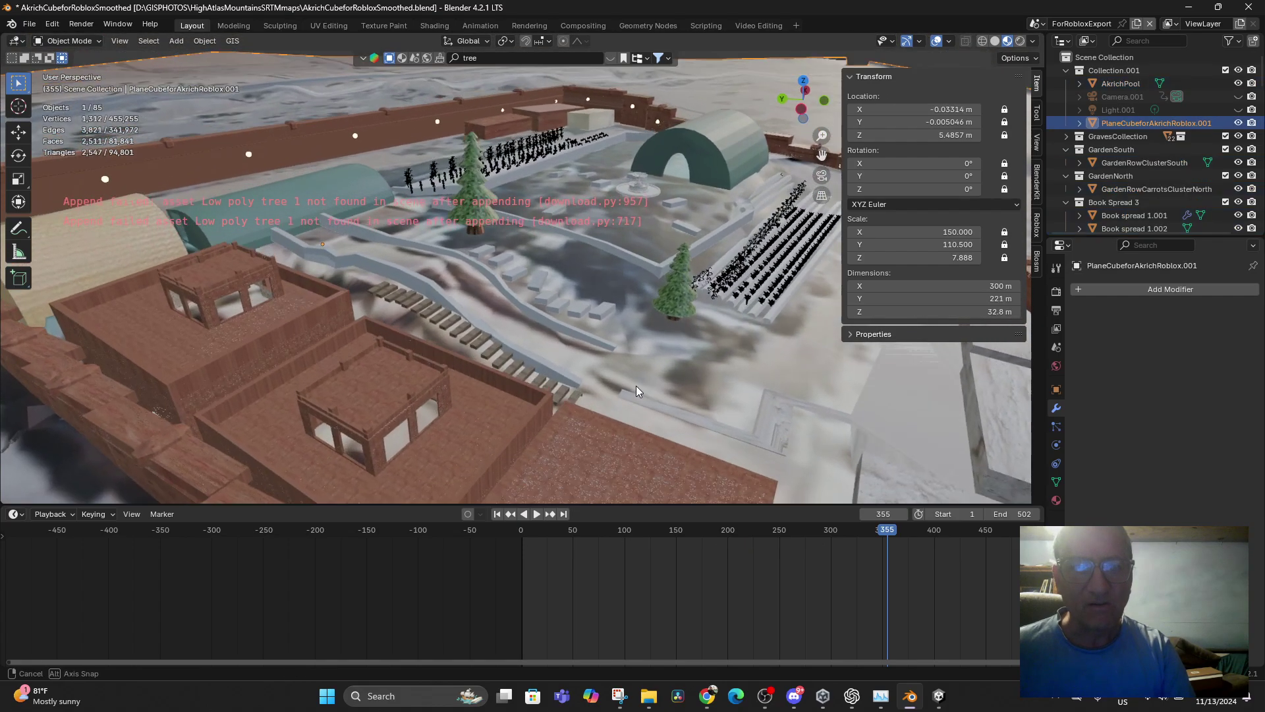
# - Run the BlenderKit search for tree again, place the conifer group asset beside the stairs, and close the results
pyautogui.click(485, 58)
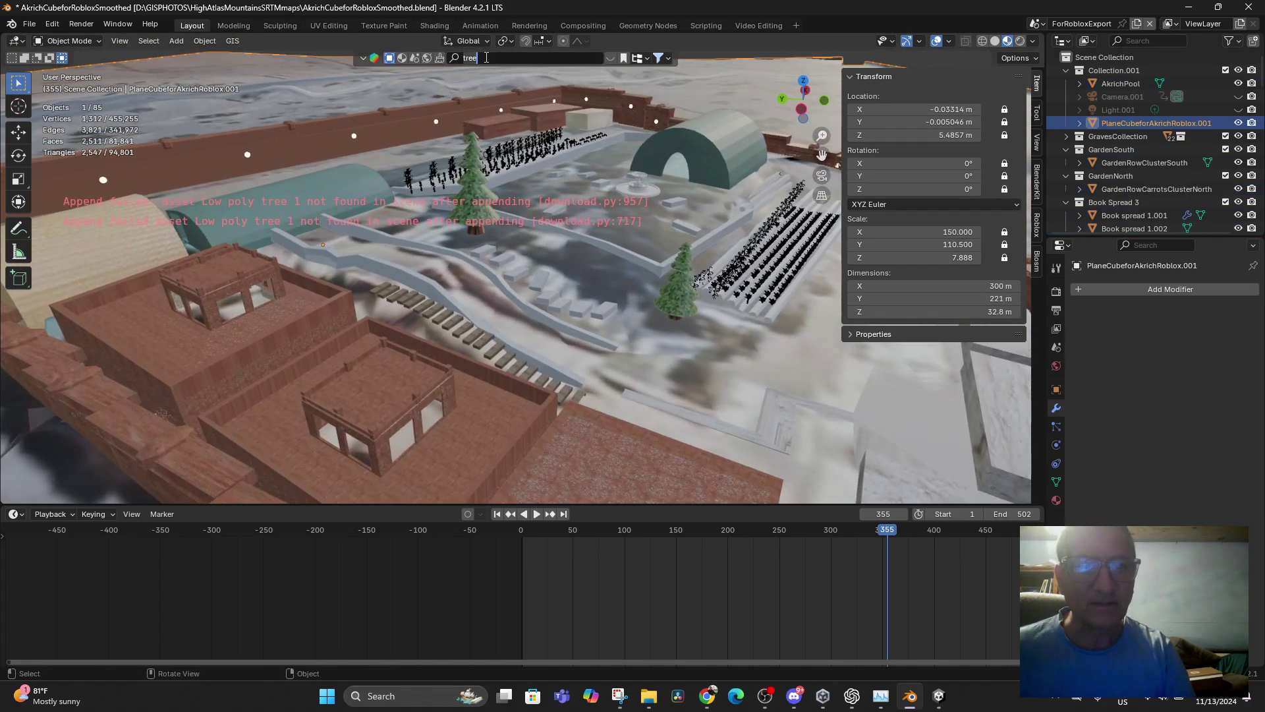
pyautogui.press('Return')
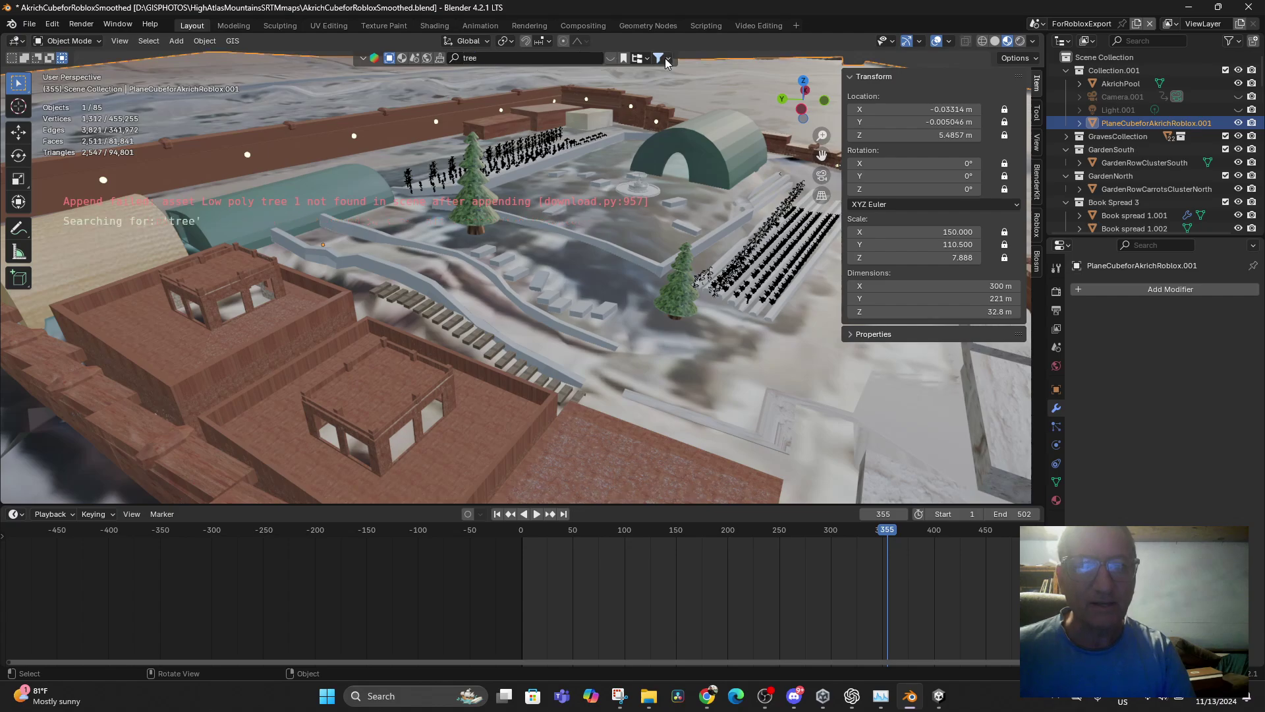
pyautogui.click(666, 59)
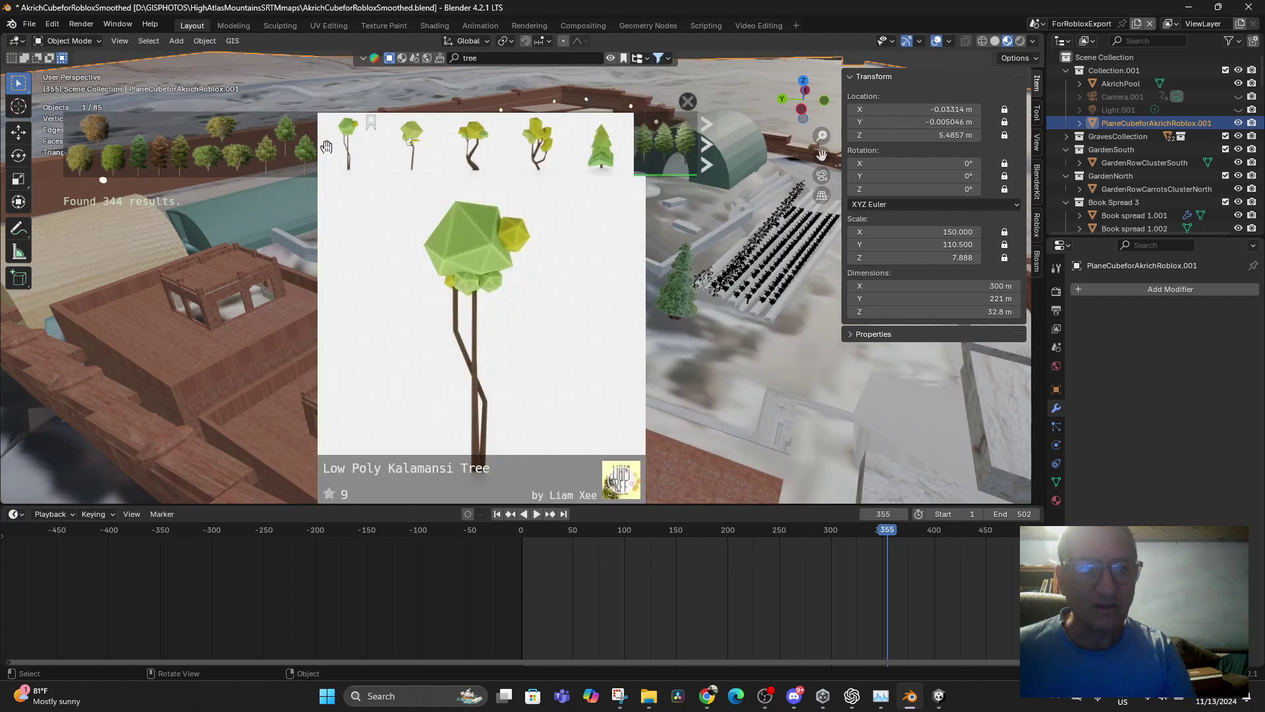
pyautogui.moveTo(289, 146)
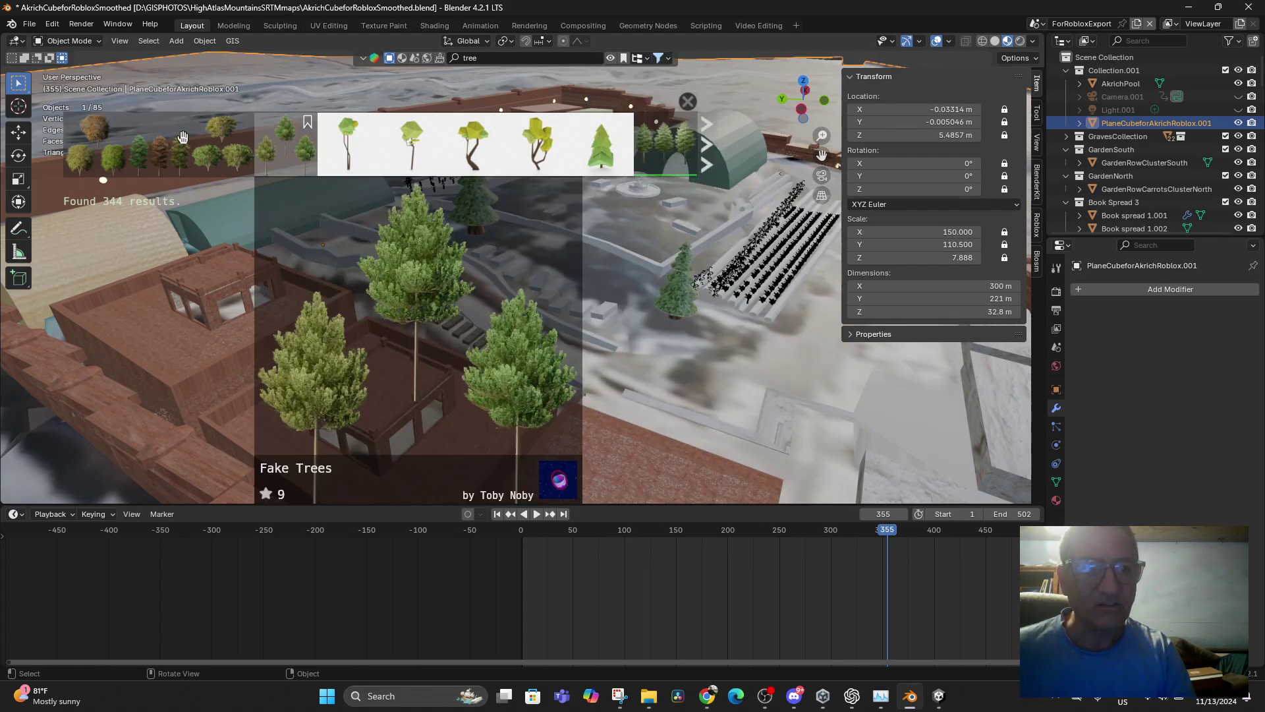
pyautogui.moveTo(161, 137)
pyautogui.moveTo(160, 137); pyautogui.dragTo(531, 251)
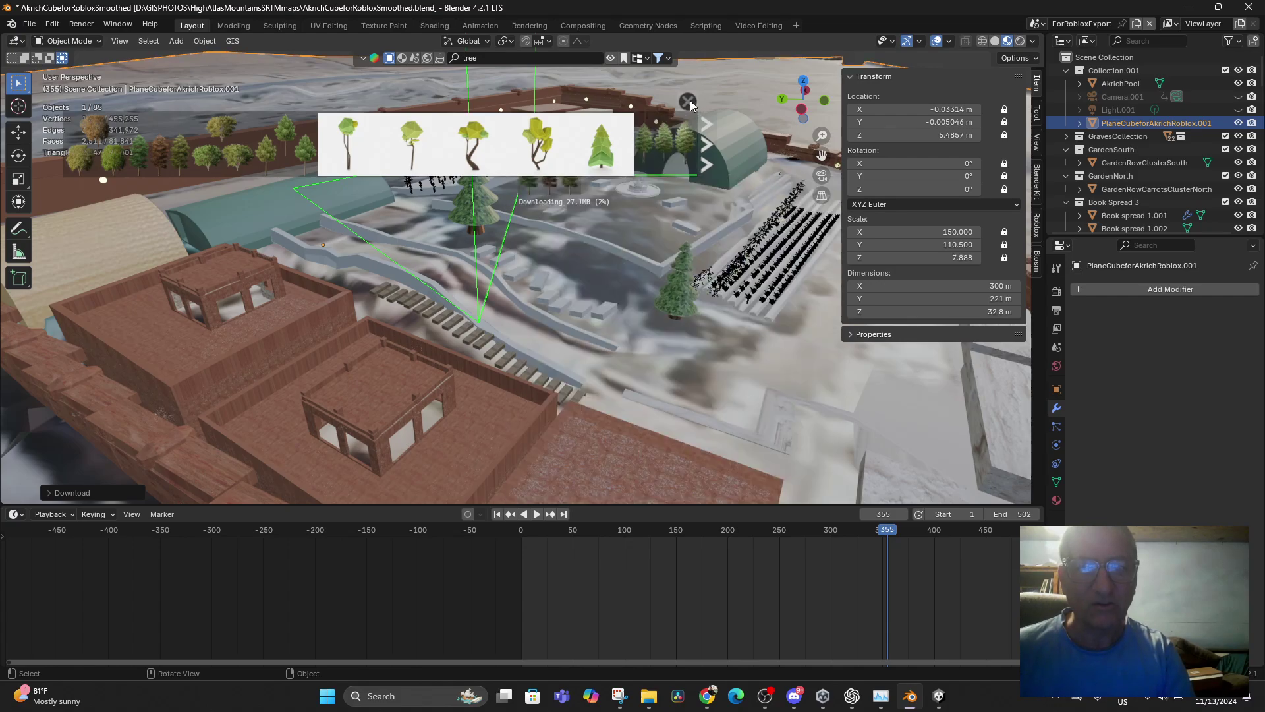
pyautogui.click(689, 101)
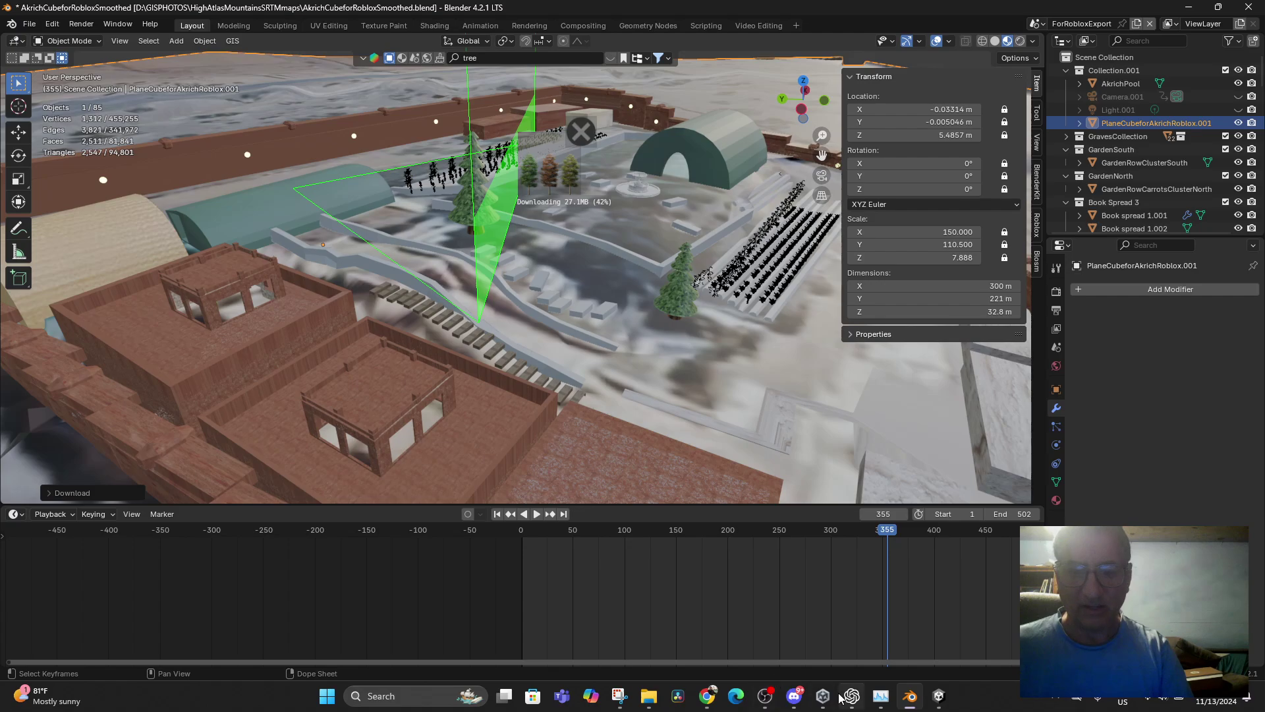
# - Switch to Chrome and walk the avatar through the Spatial sandbox to the trees, then check the build progress in Unity
pyautogui.click(711, 698)
pyautogui.moveTo(661, 413); pyautogui.dragTo(397, 475)
pyautogui.press('w')
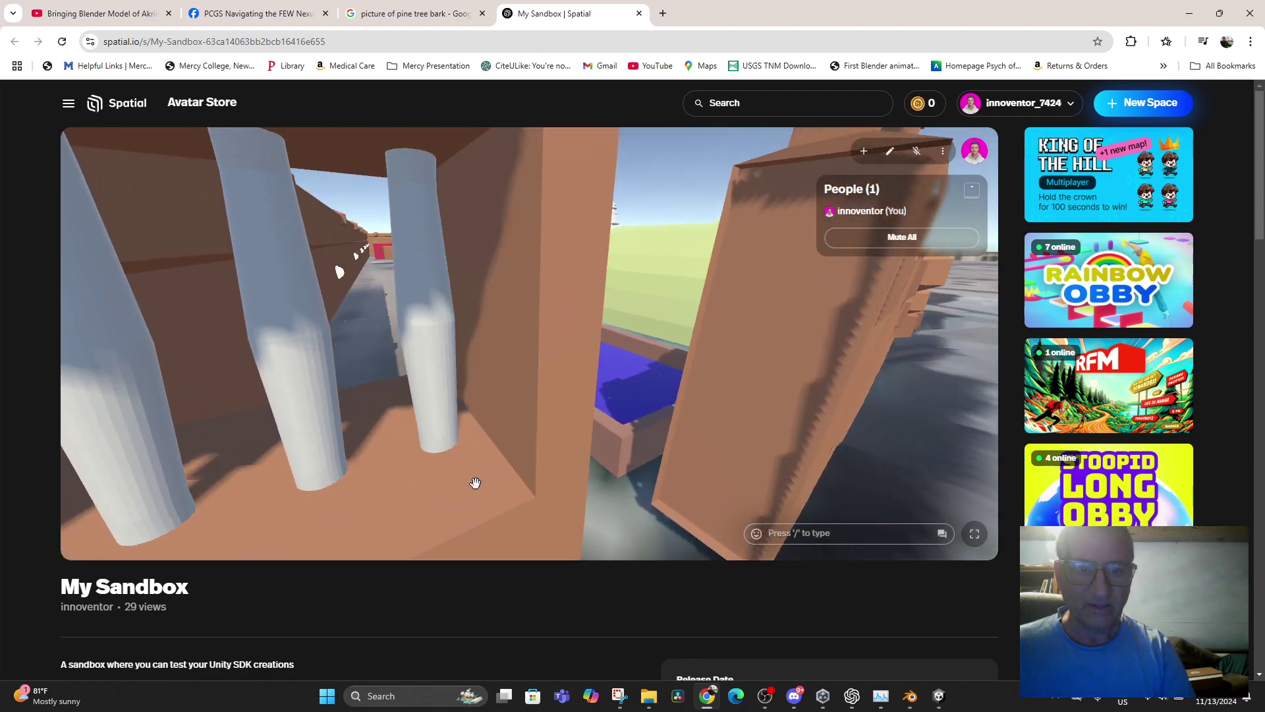
pyautogui.press('w')
pyautogui.moveTo(476, 483); pyautogui.dragTo(779, 446)
pyautogui.press('space')
pyautogui.press('w')
pyautogui.press('space')
pyautogui.press('w')
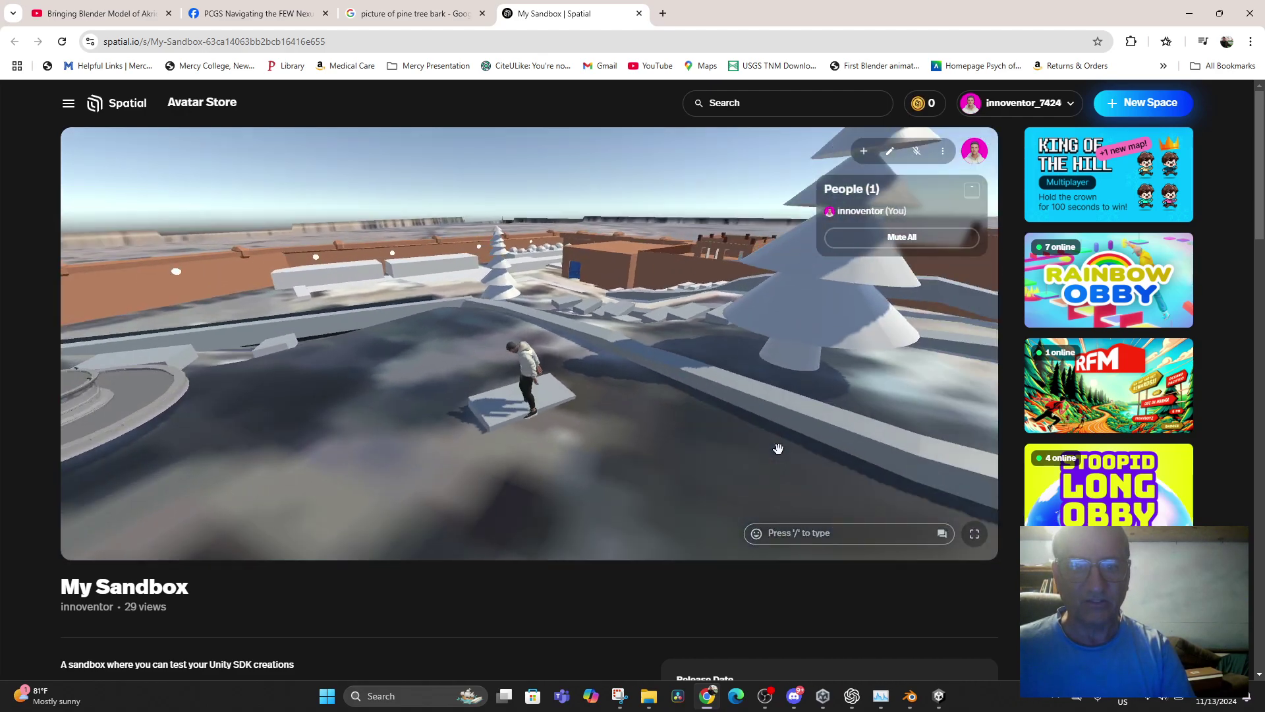
pyautogui.click(937, 695)
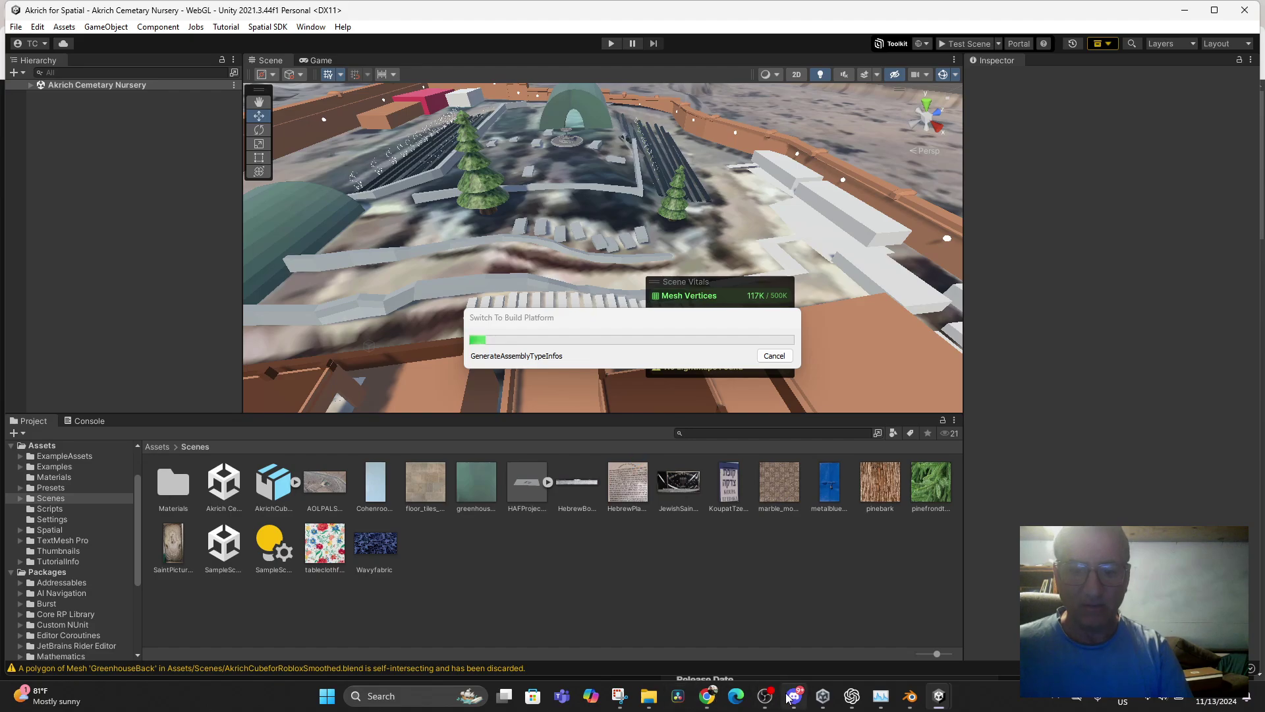
# - Switch to Blender, select one of the newly placed tree planes, and start rotating it about the global Z axis
pyautogui.click(909, 700)
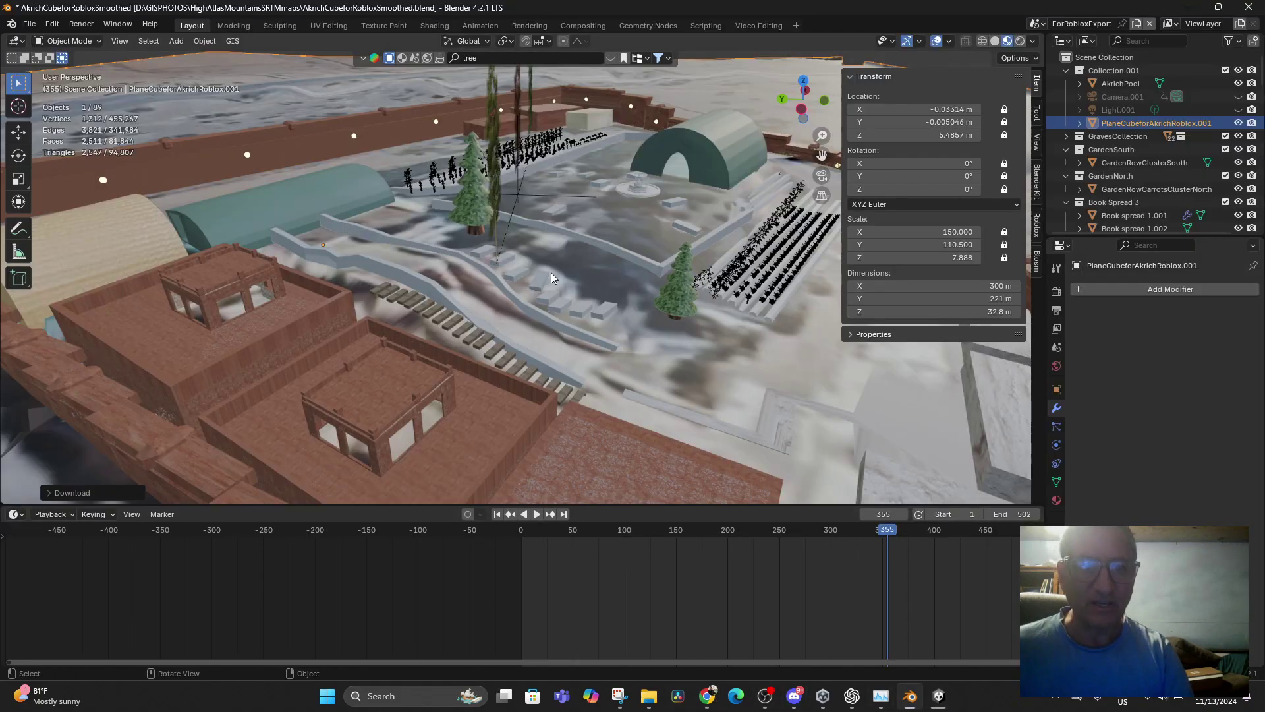
pyautogui.moveTo(551, 271); pyautogui.dragTo(509, 263, button='middle')
pyautogui.scroll(-5, 508, 263)
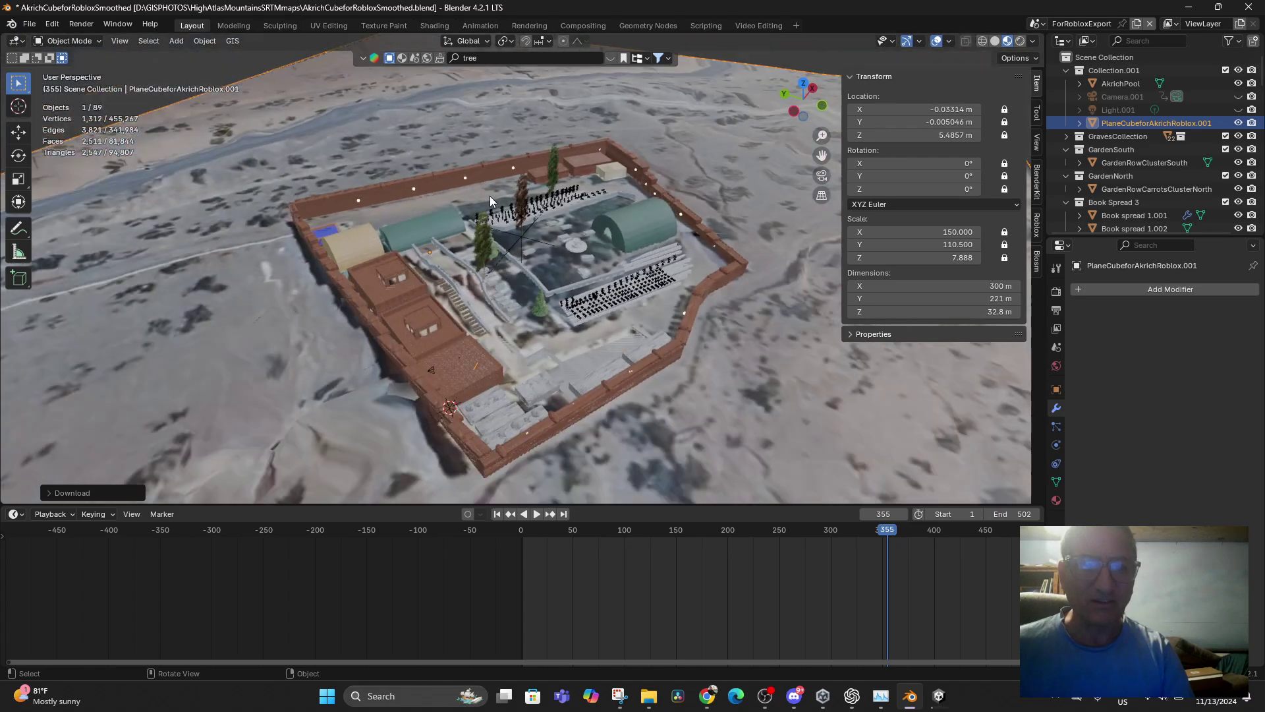
pyautogui.click(509, 254)
pyautogui.moveTo(547, 230); pyautogui.dragTo(546, 281, button='middle')
pyautogui.press('r')
pyautogui.press('z')
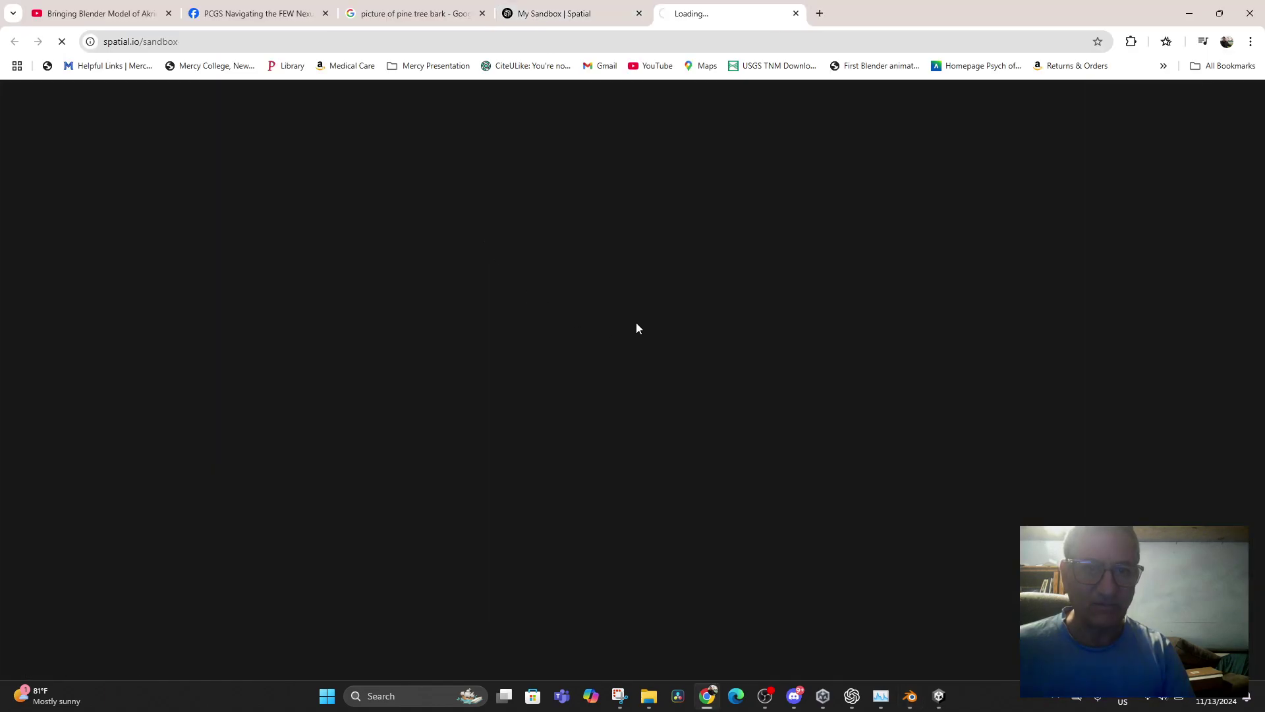
# - Close the old My Sandbox tab in Chrome and return to the tree plane rotation in Blender
pyautogui.click(639, 13)
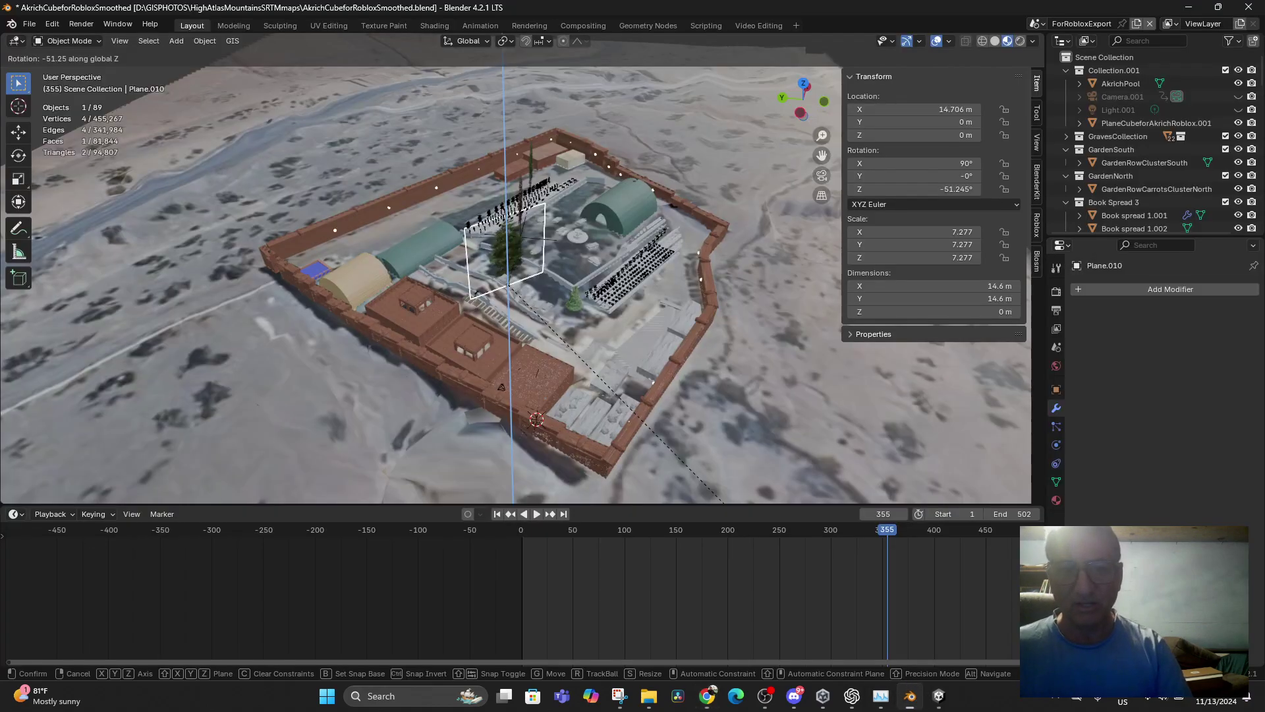
pyautogui.click(910, 695)
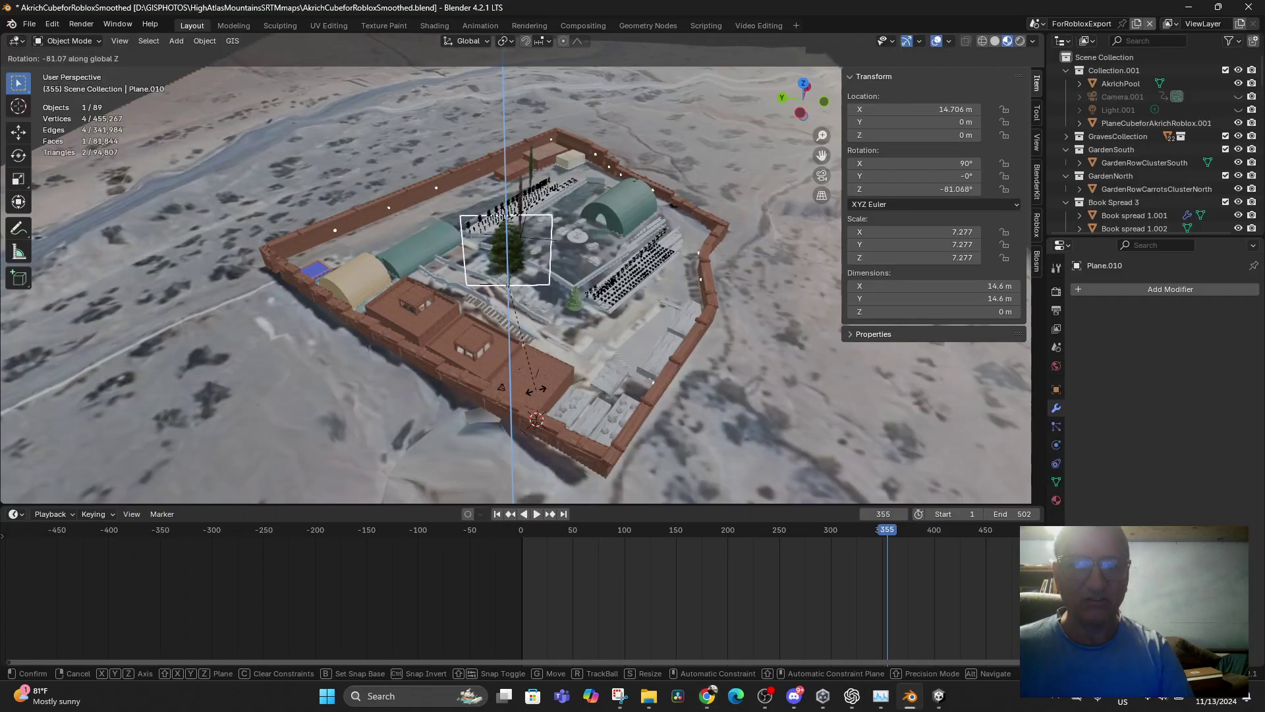
# - Finish rotating the tree plane to about -97° around global Z and move it beside the south garden rows
pyautogui.click(507, 370)
pyautogui.moveTo(507, 370); pyautogui.dragTo(609, 376, button='middle')
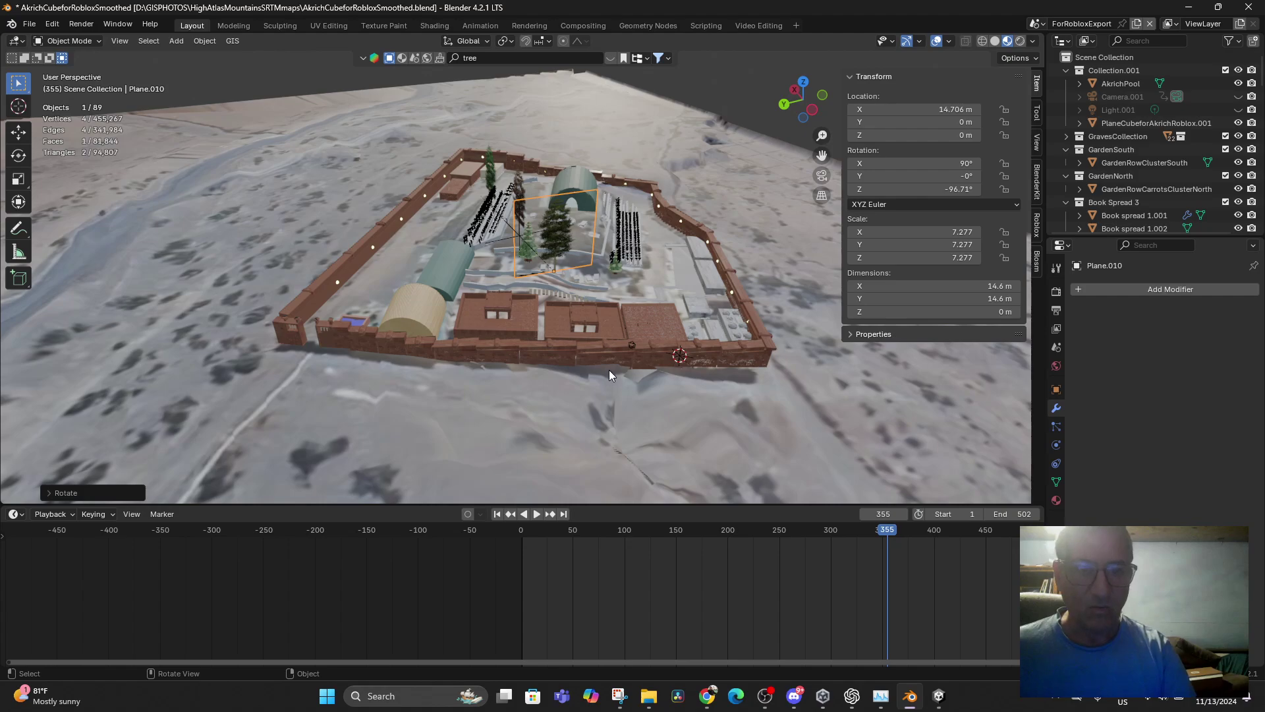
pyautogui.press('g')
pyautogui.click(706, 369)
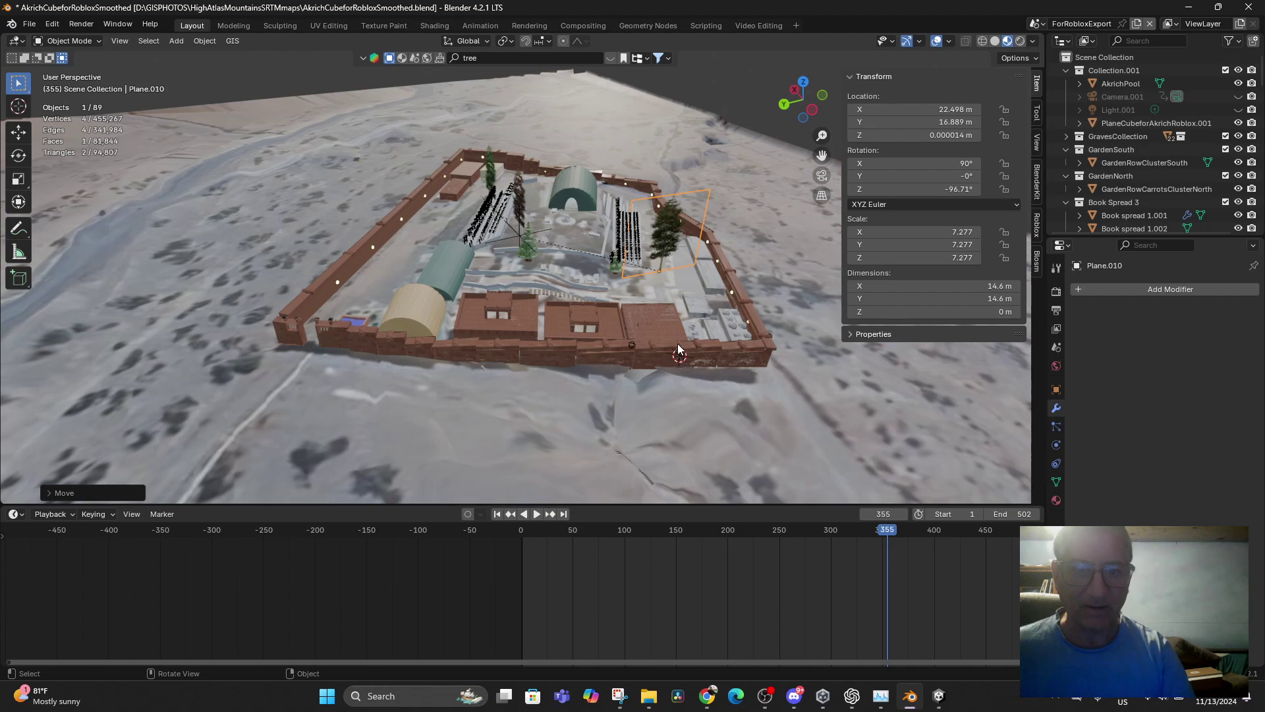
# - Scale the same tree plane down to about 3.4 and reposition it between the south garden rows and the greenhouse behind the fountain
pyautogui.press('s')
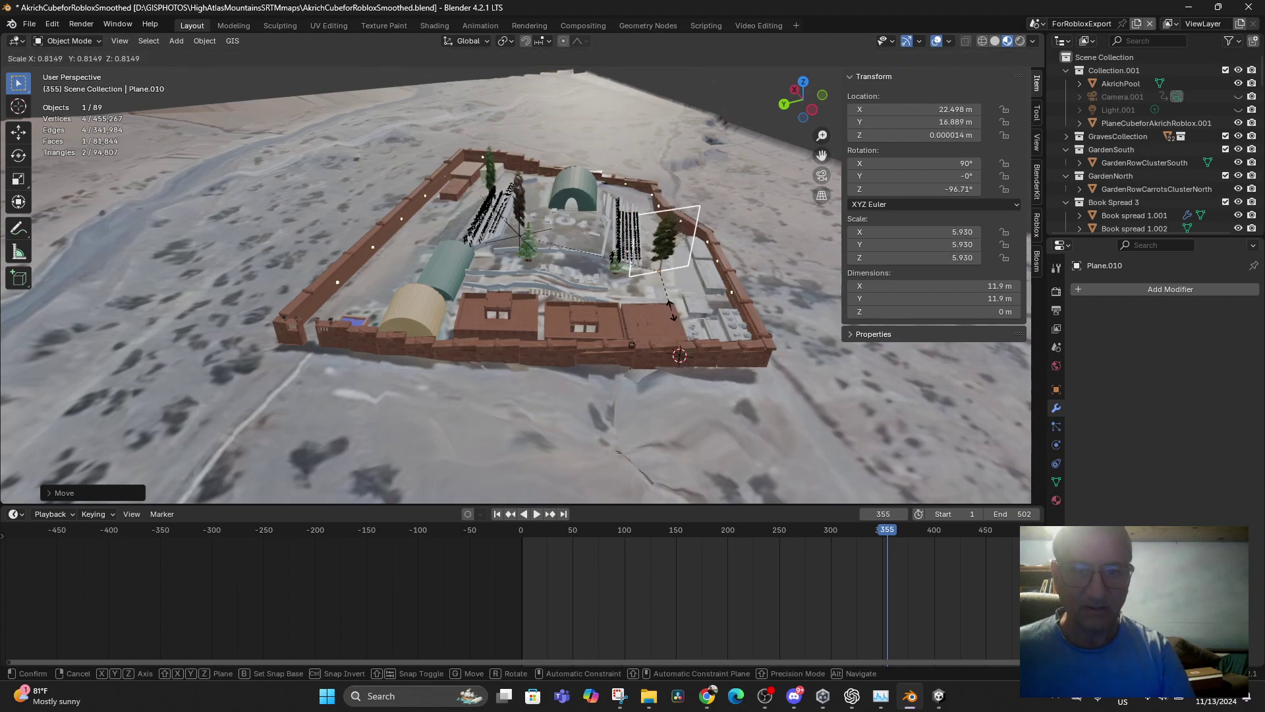
pyautogui.click(652, 290)
pyautogui.press('g')
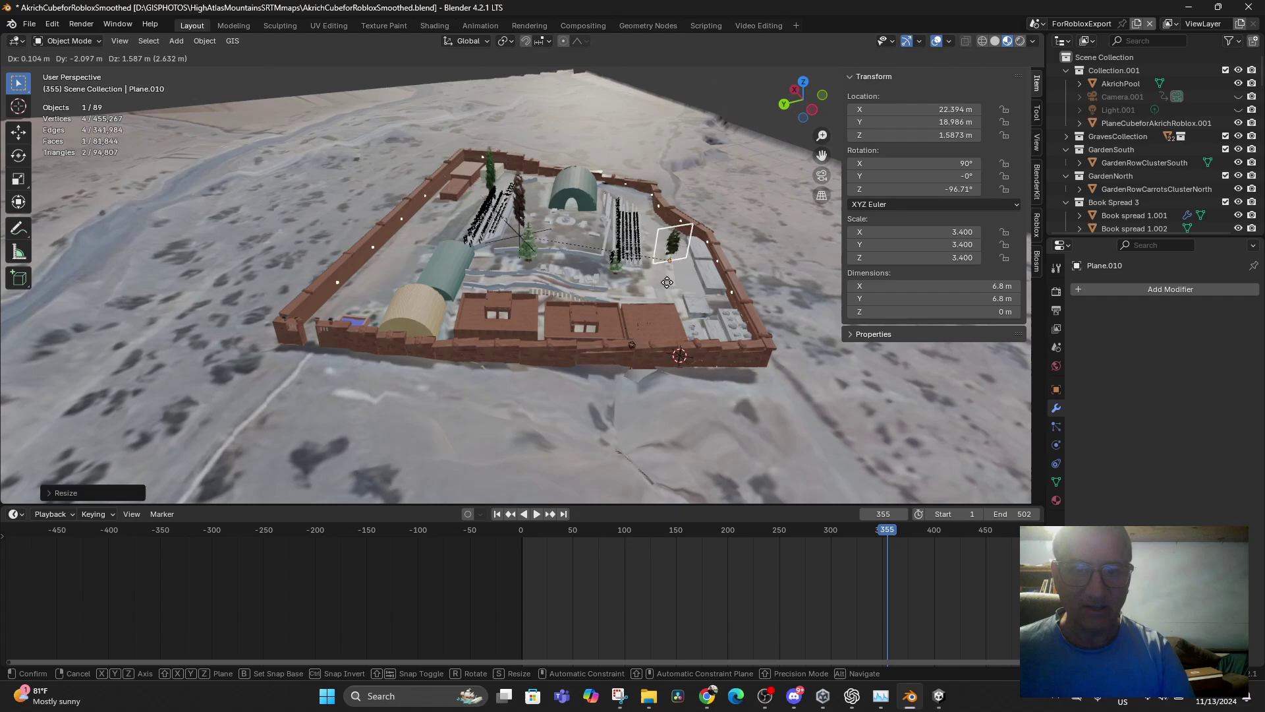
pyautogui.click(594, 249)
pyautogui.scroll(4, 626, 267)
pyautogui.press('g')
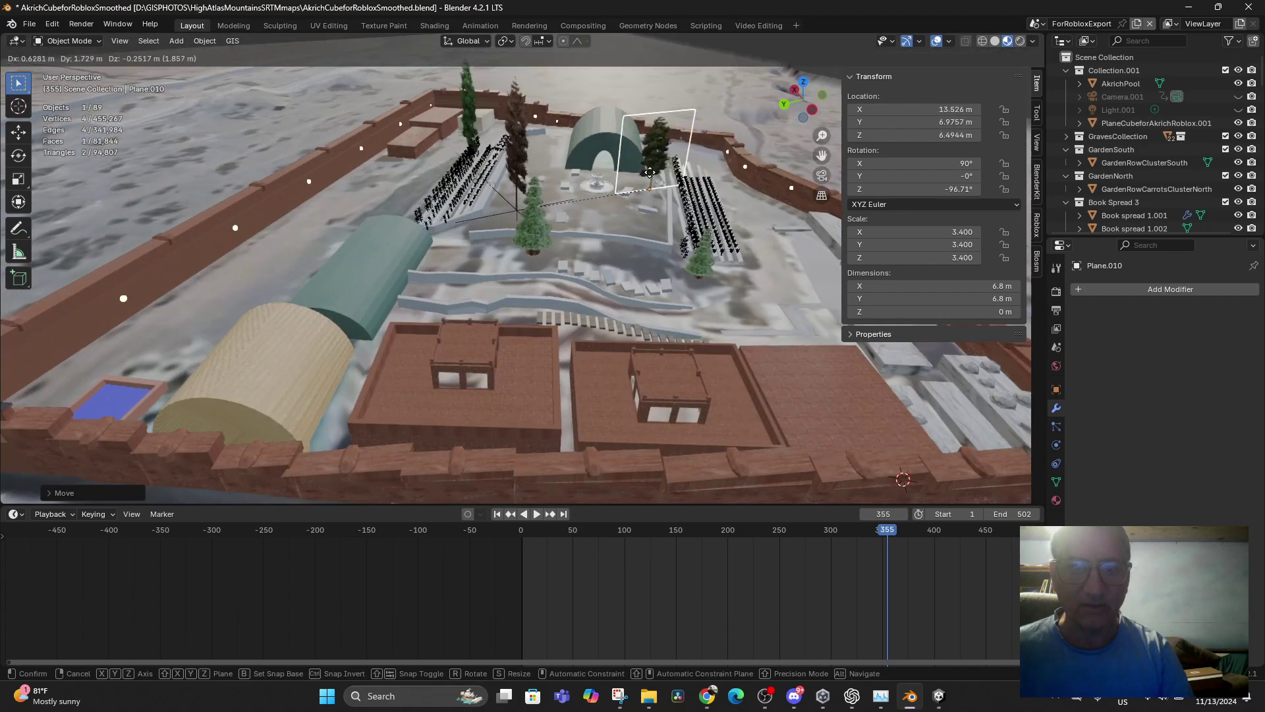
pyautogui.click(645, 177)
# - Scale the brown tree plane down to about 3.63 and move it in front of the fountain
pyautogui.click(518, 158)
pyautogui.press('g')
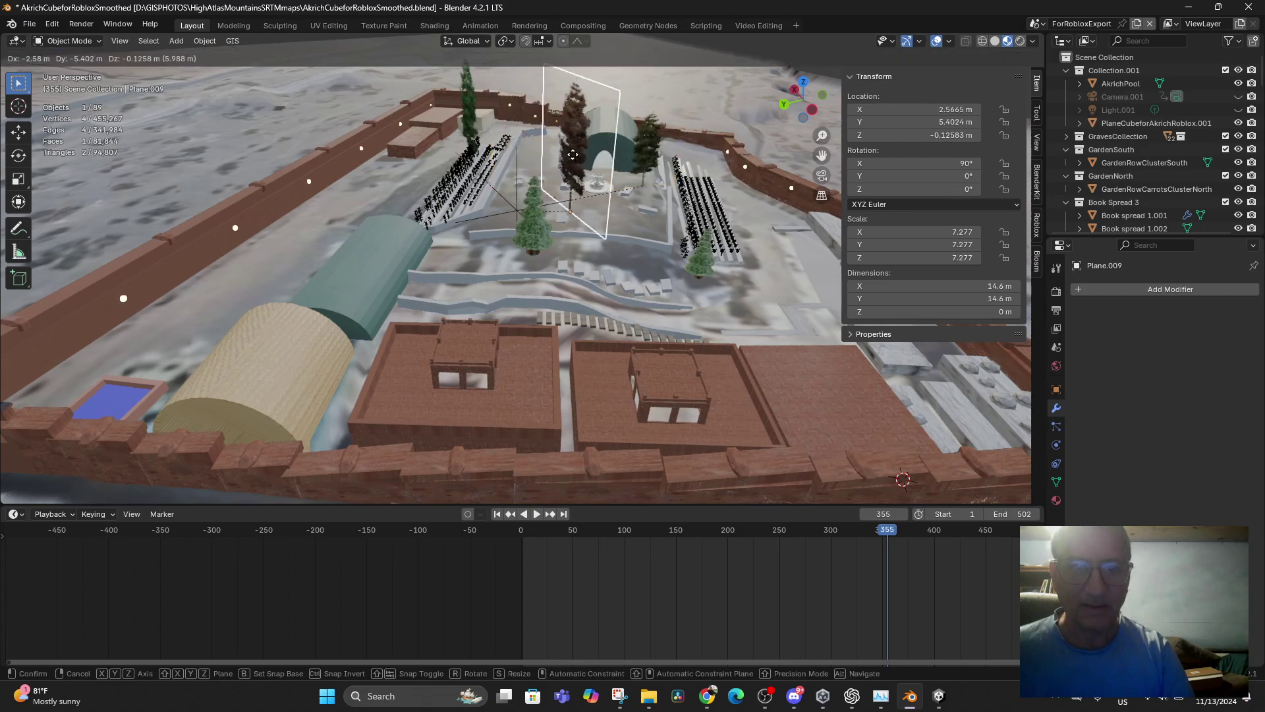
pyautogui.rightClick(581, 169)
pyautogui.press('s')
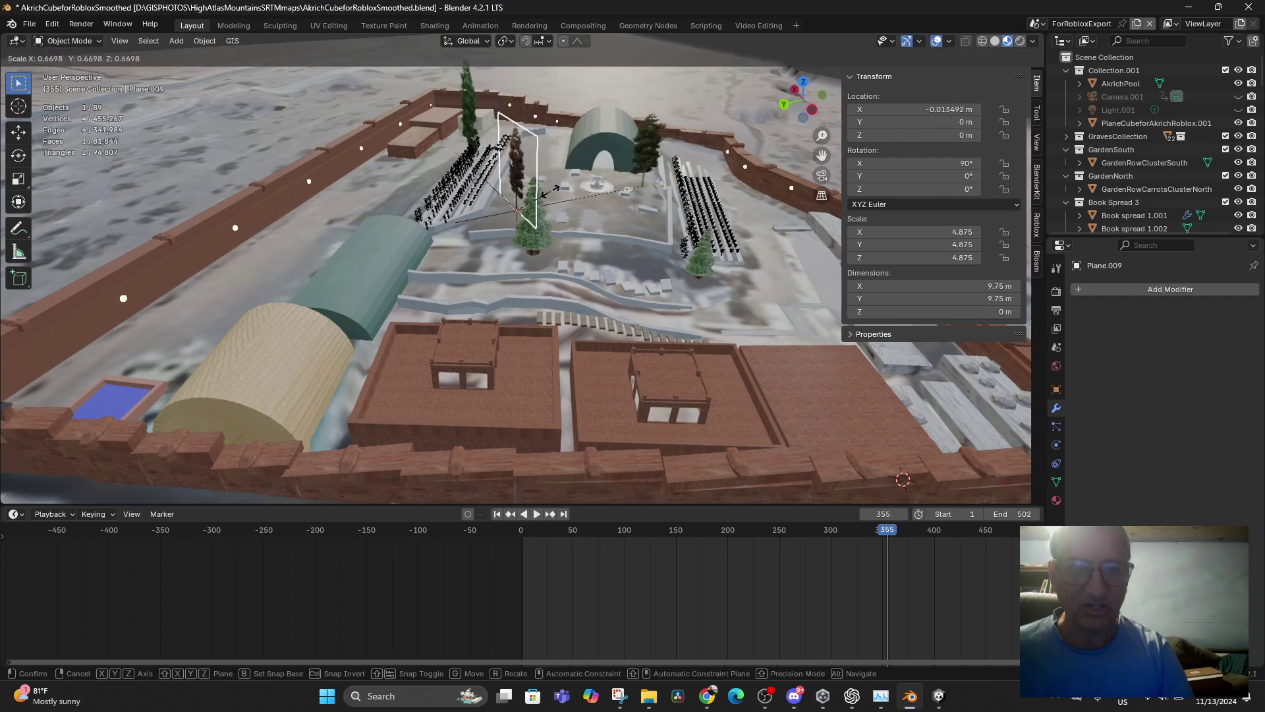
pyautogui.click(587, 227)
pyautogui.moveTo(587, 223); pyautogui.dragTo(636, 244, button='middle')
pyautogui.press('g')
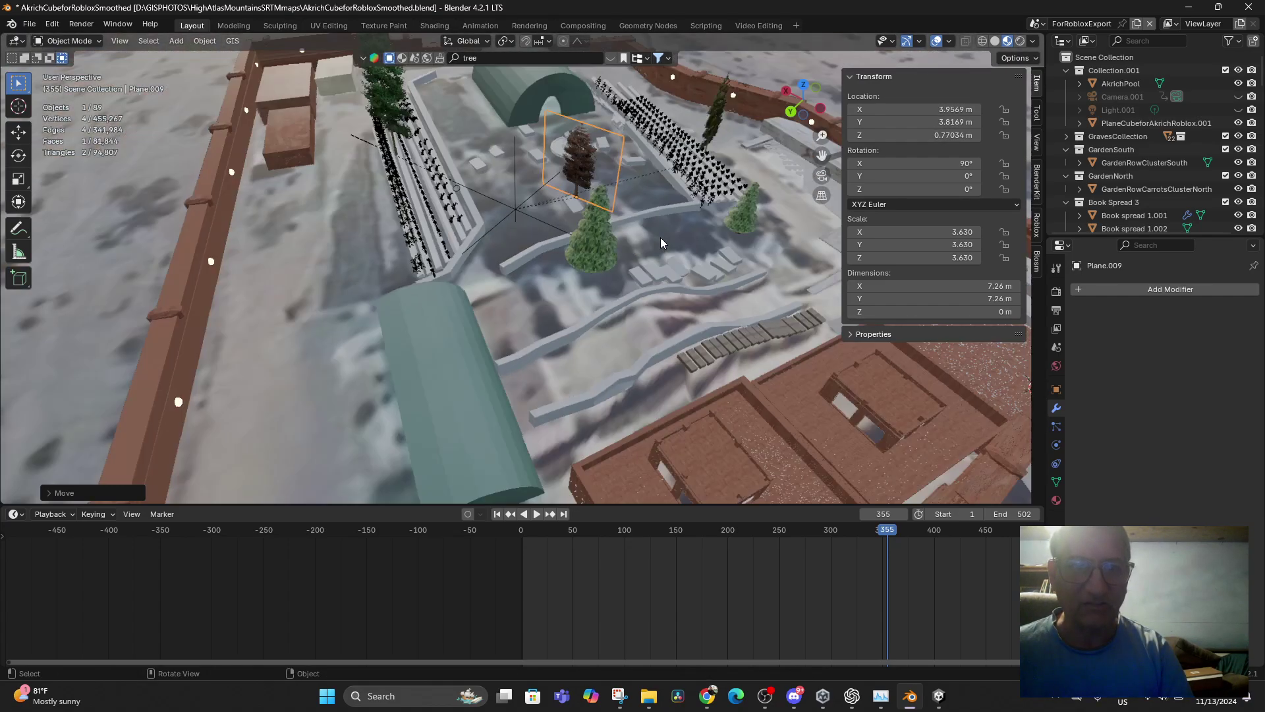
pyautogui.click(662, 238)
pyautogui.hotkey('alt', 'a')
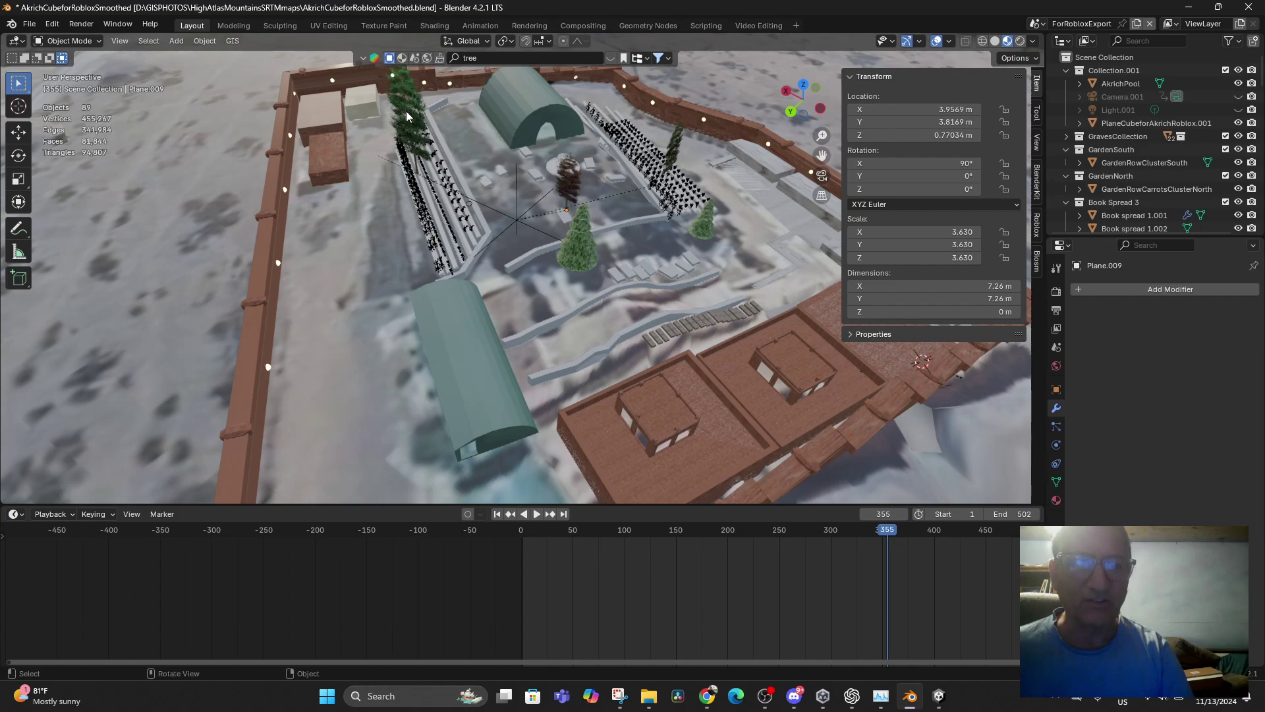
pyautogui.click(407, 122)
pyautogui.click(423, 130)
pyautogui.press('g')
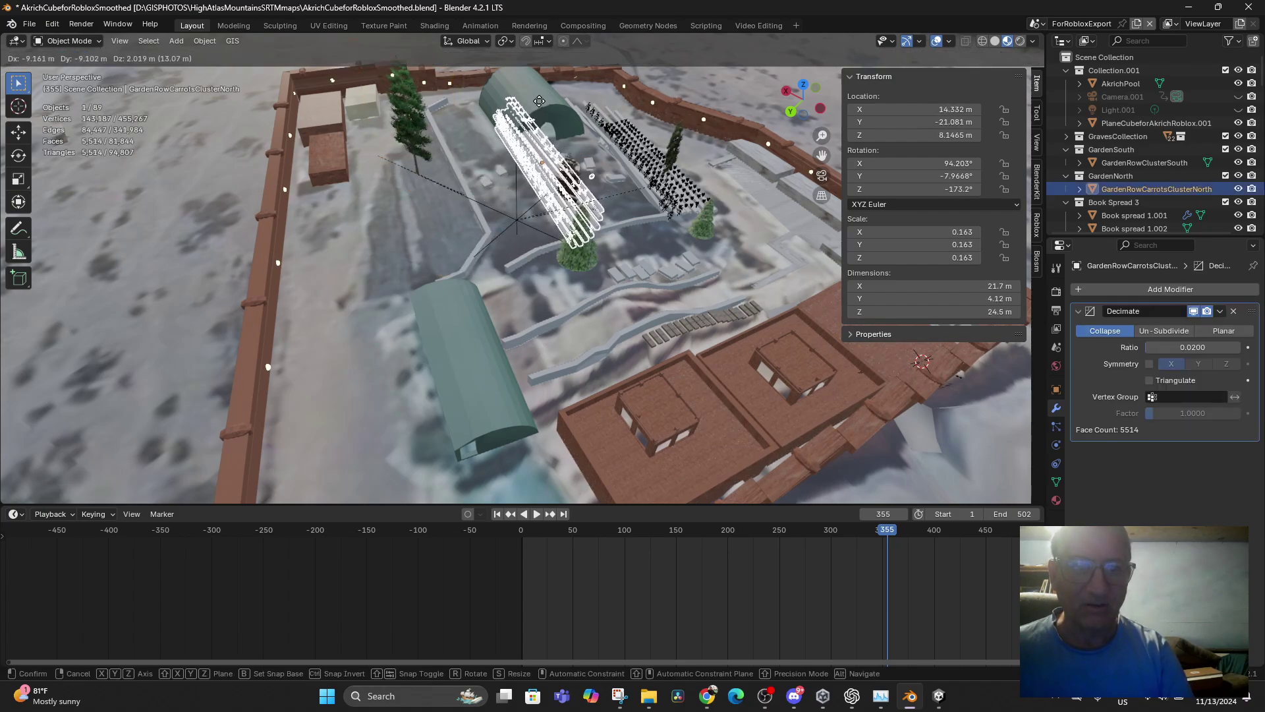
pyautogui.rightClick(539, 103)
# - Select the GardenRowCarrotsClusterNorth object and lock its location, rotation and scale
pyautogui.hotkey('alt', 'a')
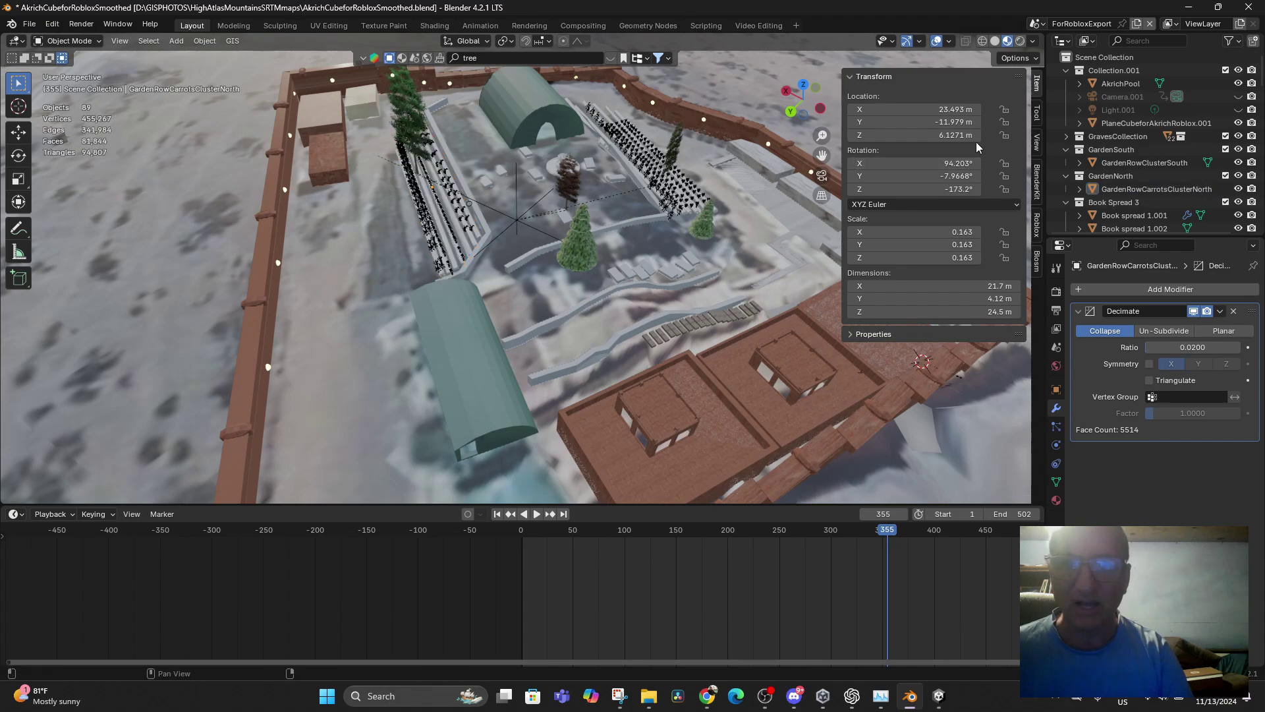
pyautogui.click(434, 210)
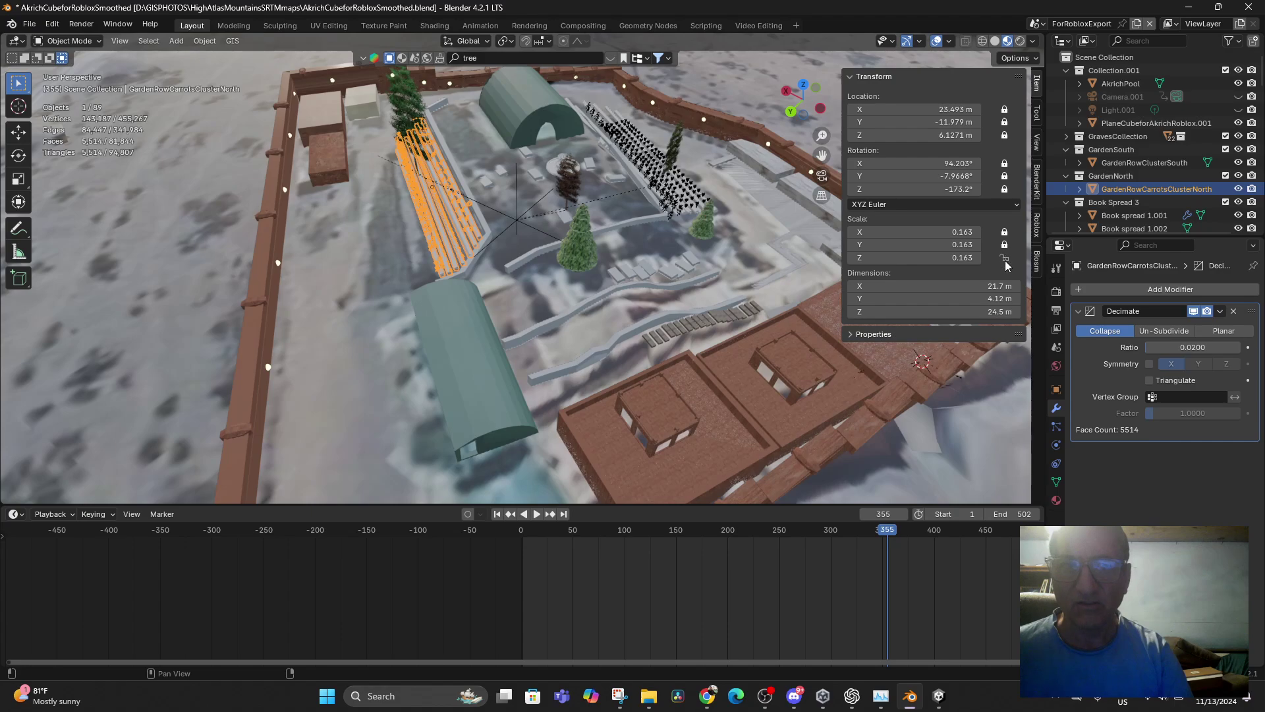
# - Move the tall green conifer plane over the greenhouse behind the fountain and scale it down to about 3.9
pyautogui.click(407, 112)
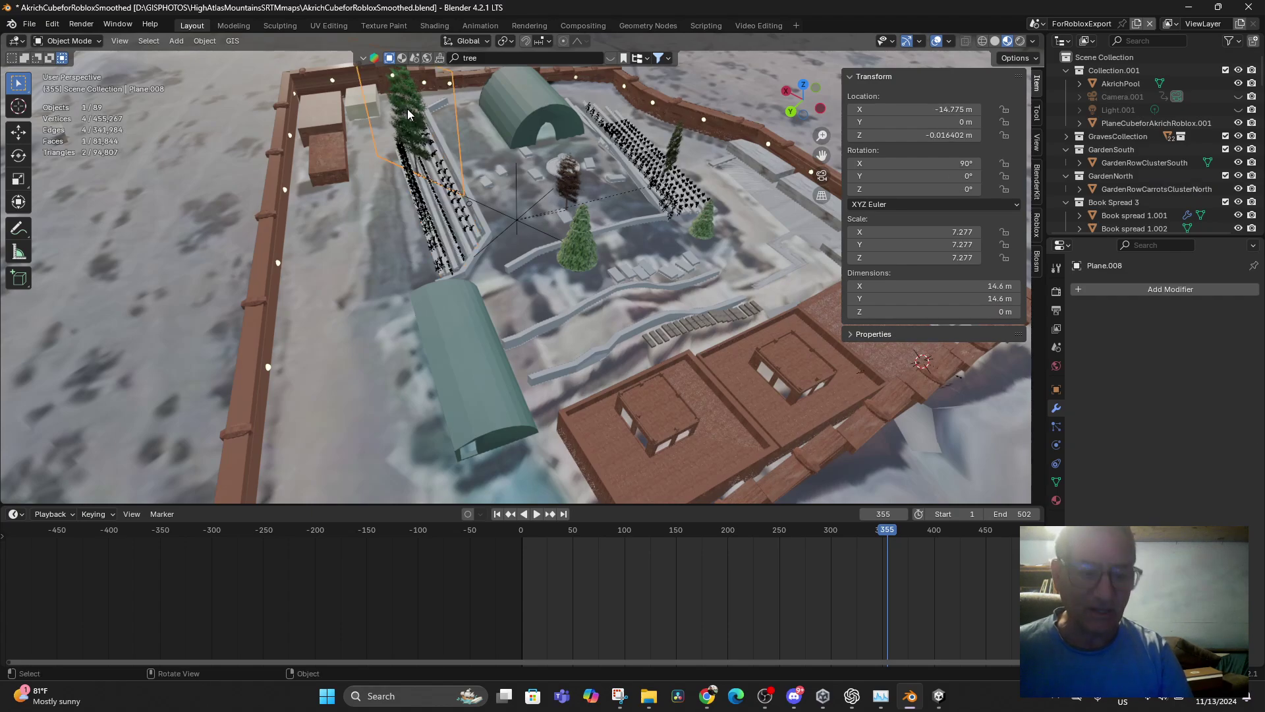
pyautogui.moveTo(408, 114); pyautogui.dragTo(531, 104)
pyautogui.press('KP_7')
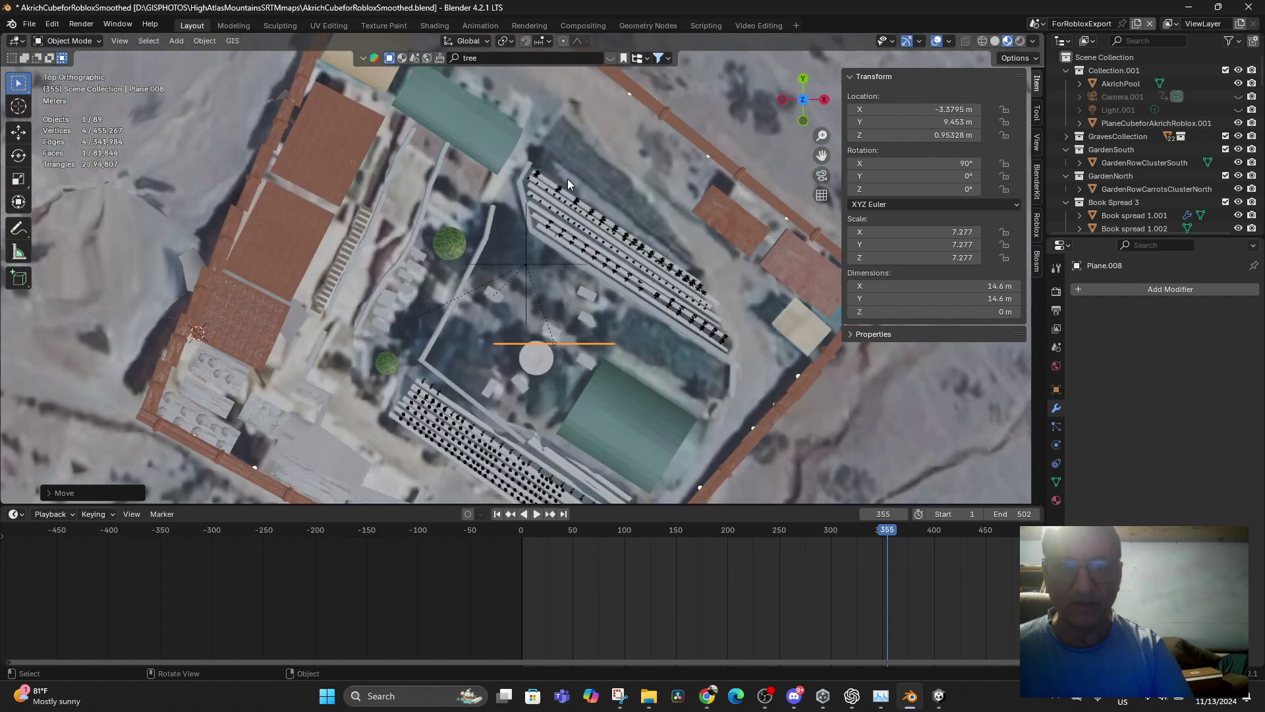
pyautogui.scroll(-5, 570, 236)
pyautogui.press('g')
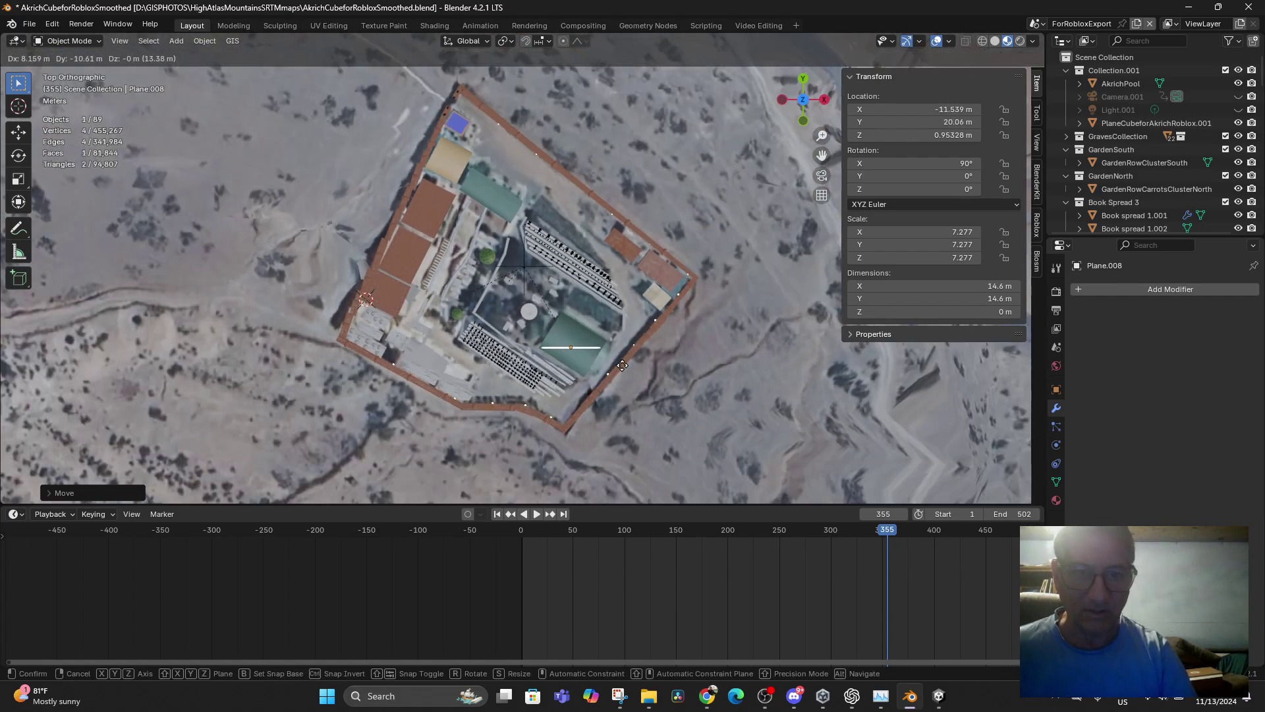
pyautogui.click(618, 366)
pyautogui.press('s')
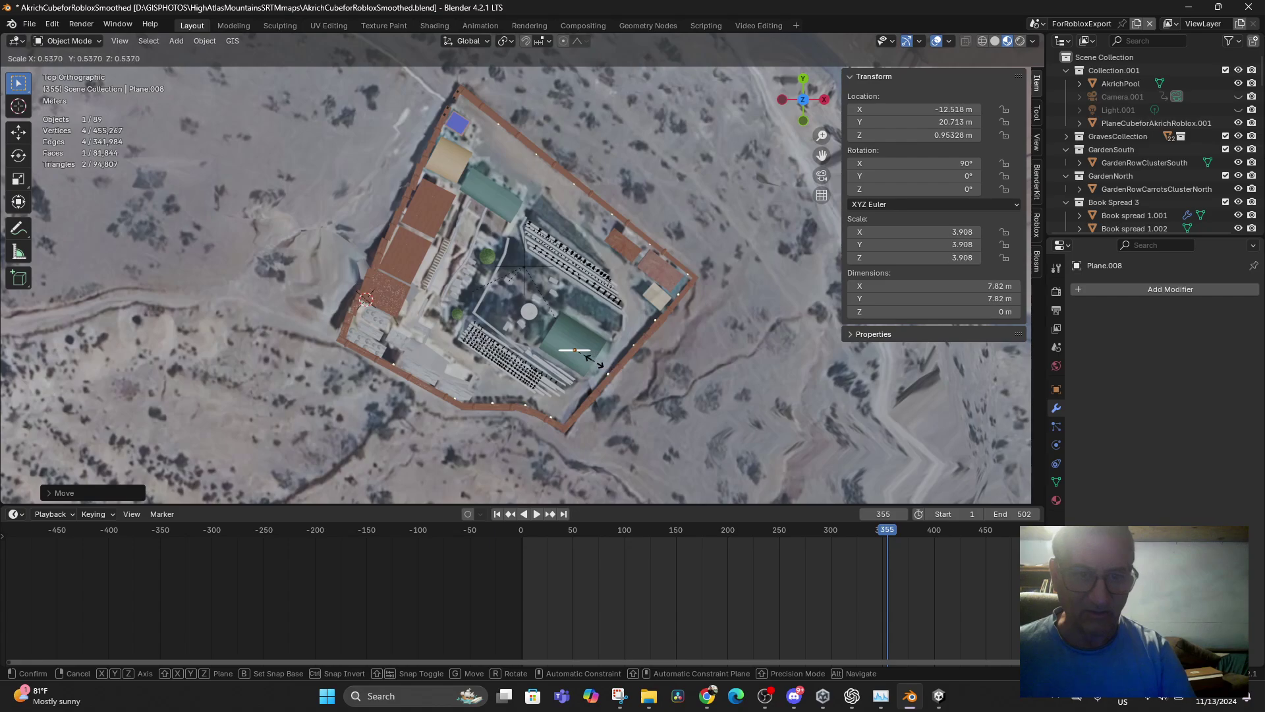
pyautogui.click(593, 360)
# - Lower the conifer plane along global Z to about -5.97 m
pyautogui.moveTo(620, 412); pyautogui.dragTo(750, 320, button='middle')
pyautogui.press('g')
pyautogui.press('z')
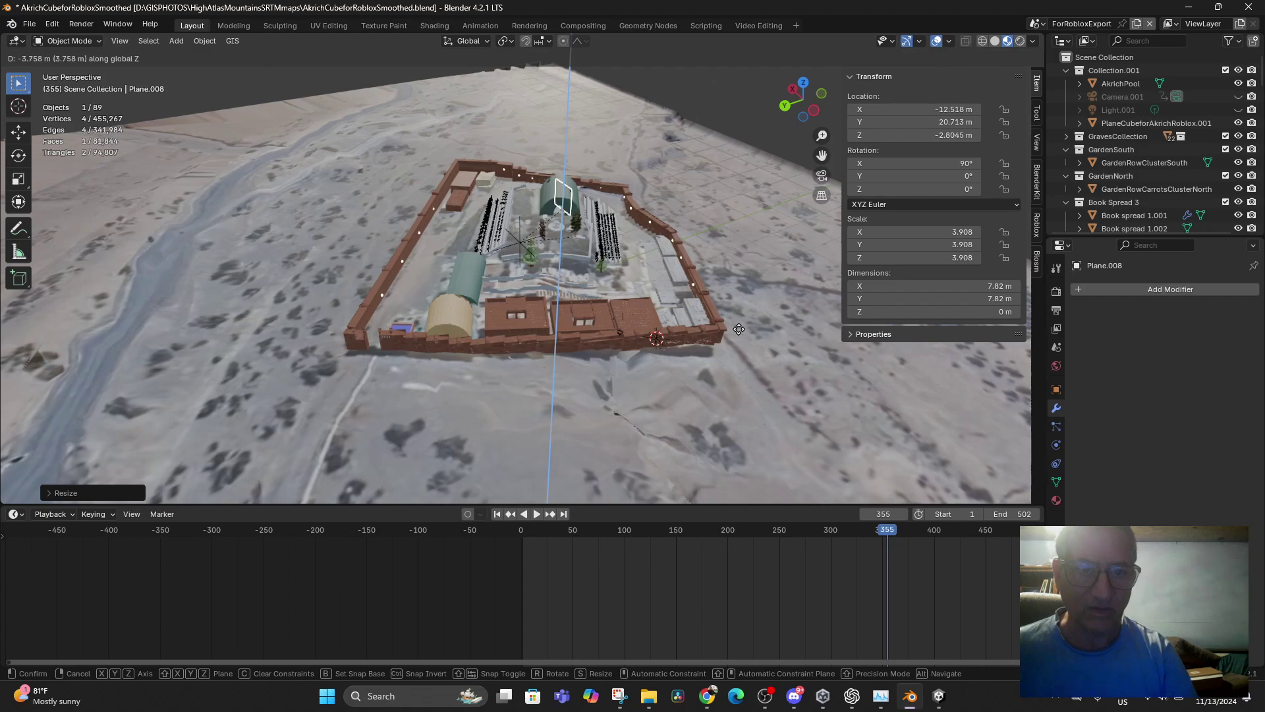
pyautogui.click(738, 339)
# - Reposition the conifer plane inside the greenhouse and rotate it to about 57.9° around global Z
pyautogui.scroll(10, 643, 298)
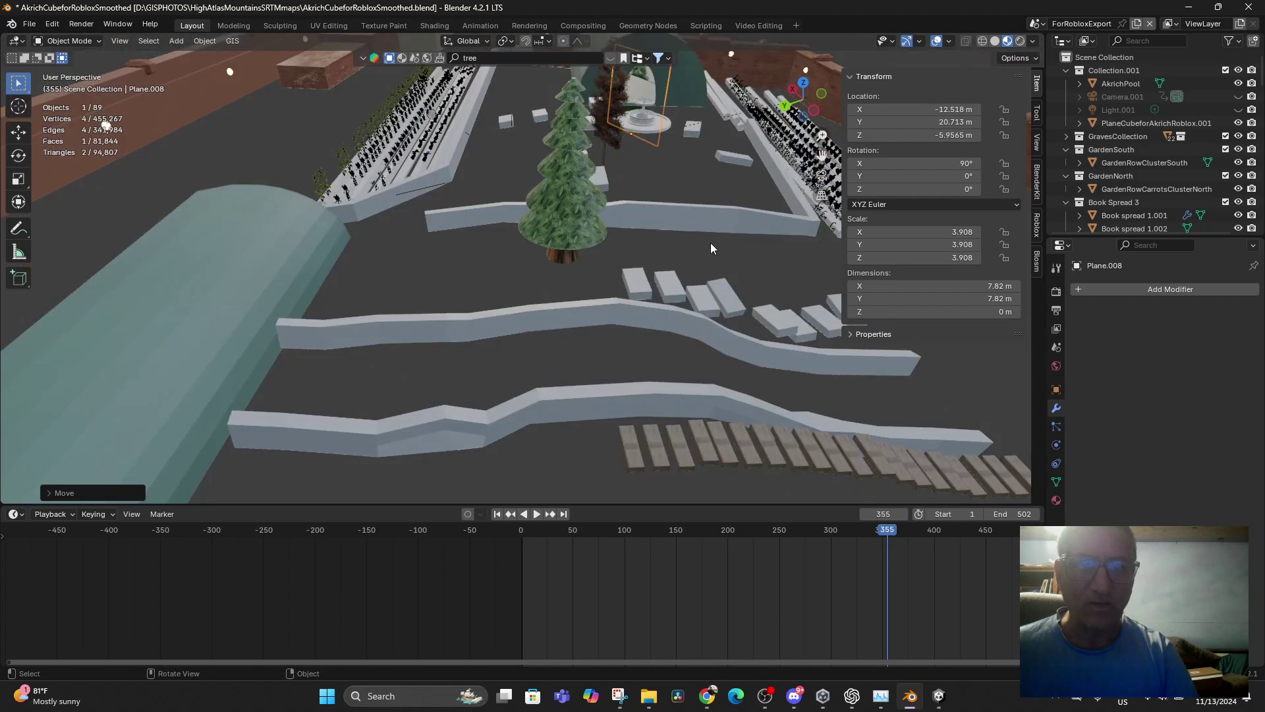
pyautogui.moveTo(705, 229); pyautogui.dragTo(694, 237, button='middle')
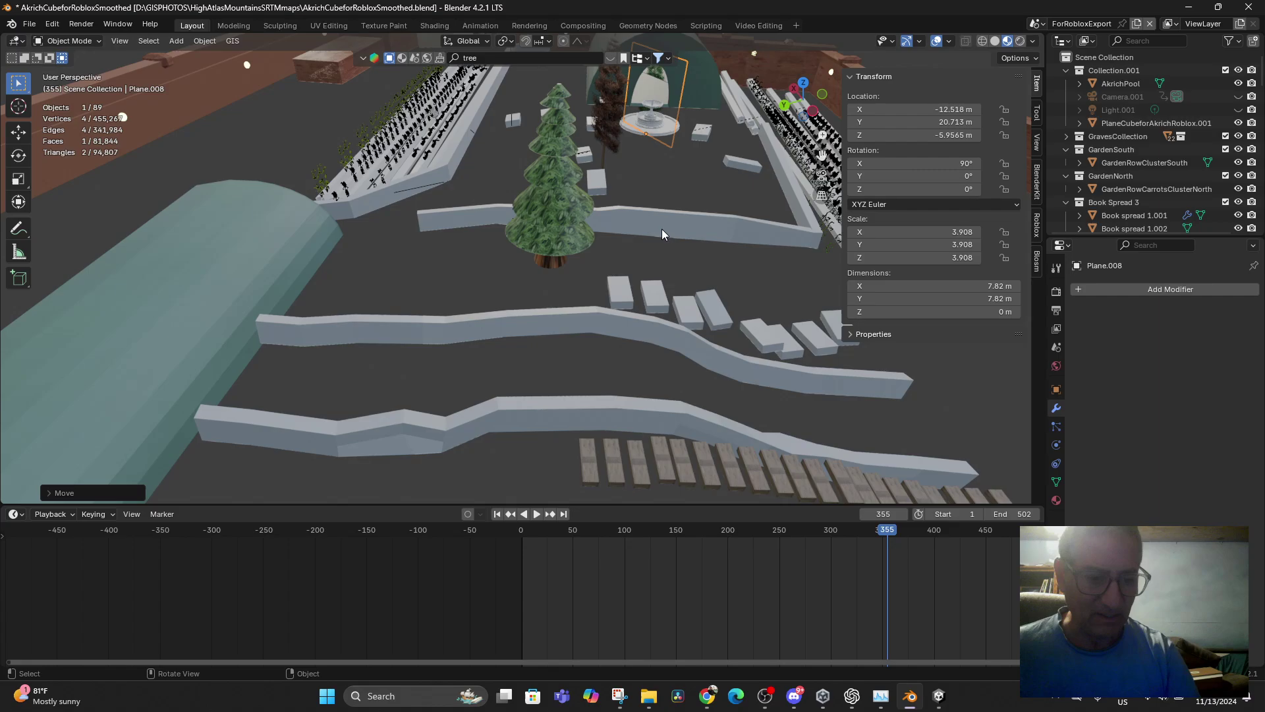
pyautogui.hotkey('shift', '`')
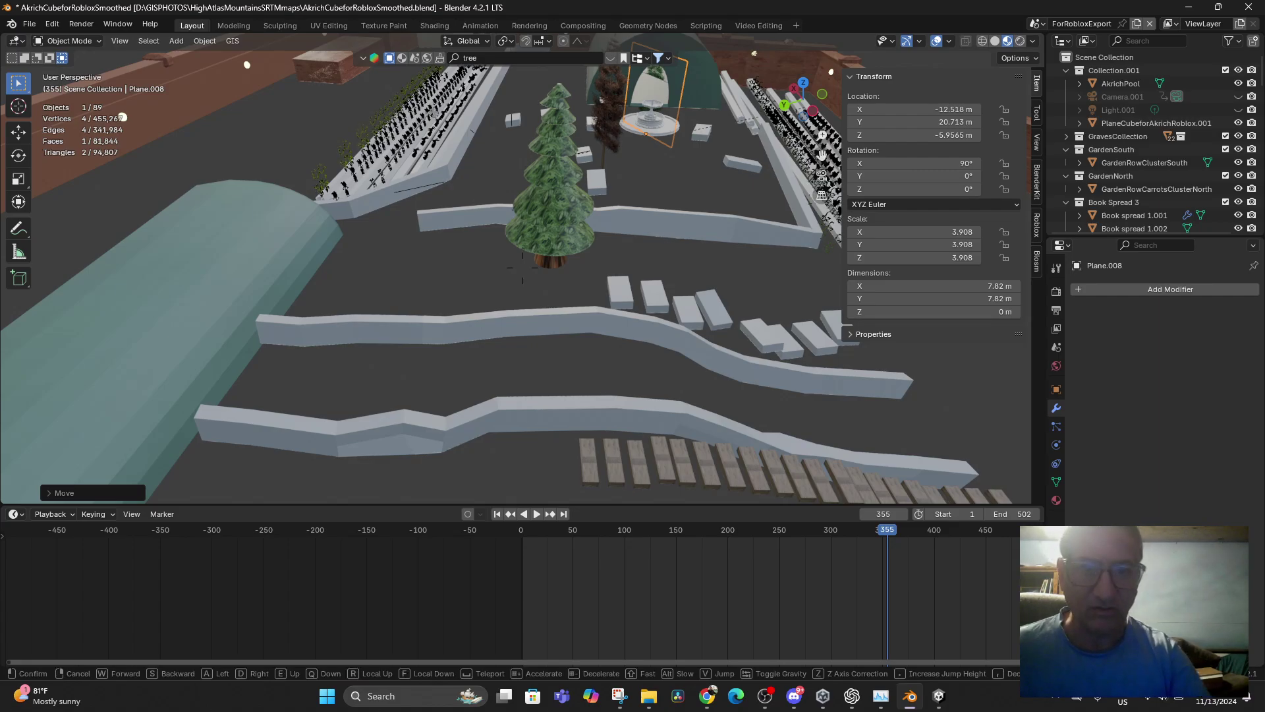
pyautogui.press('w')
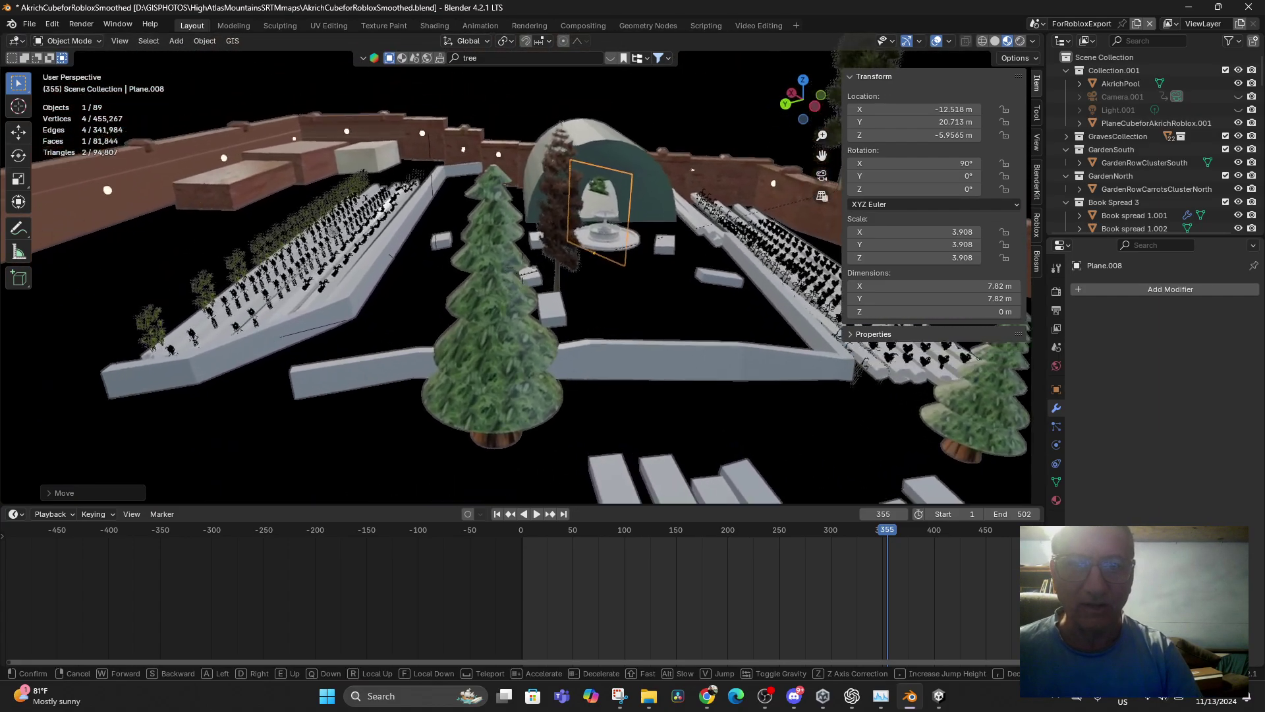
pyautogui.press('w')
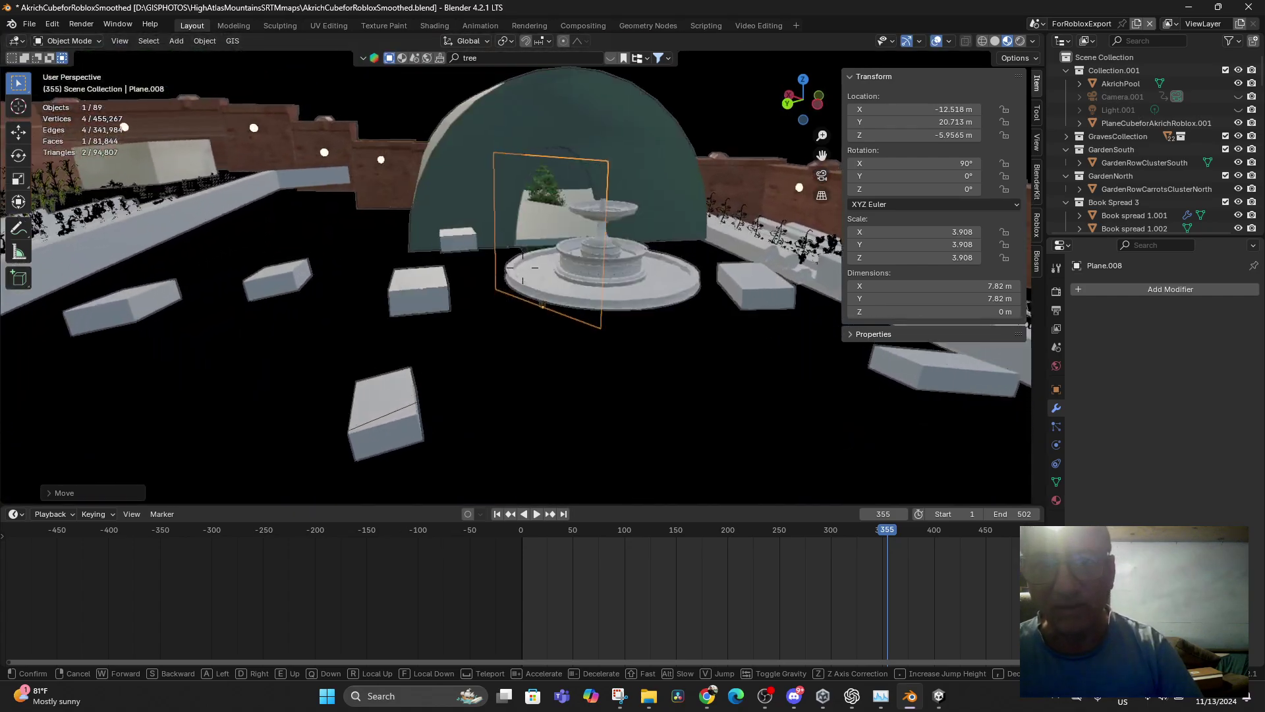
pyautogui.press('w')
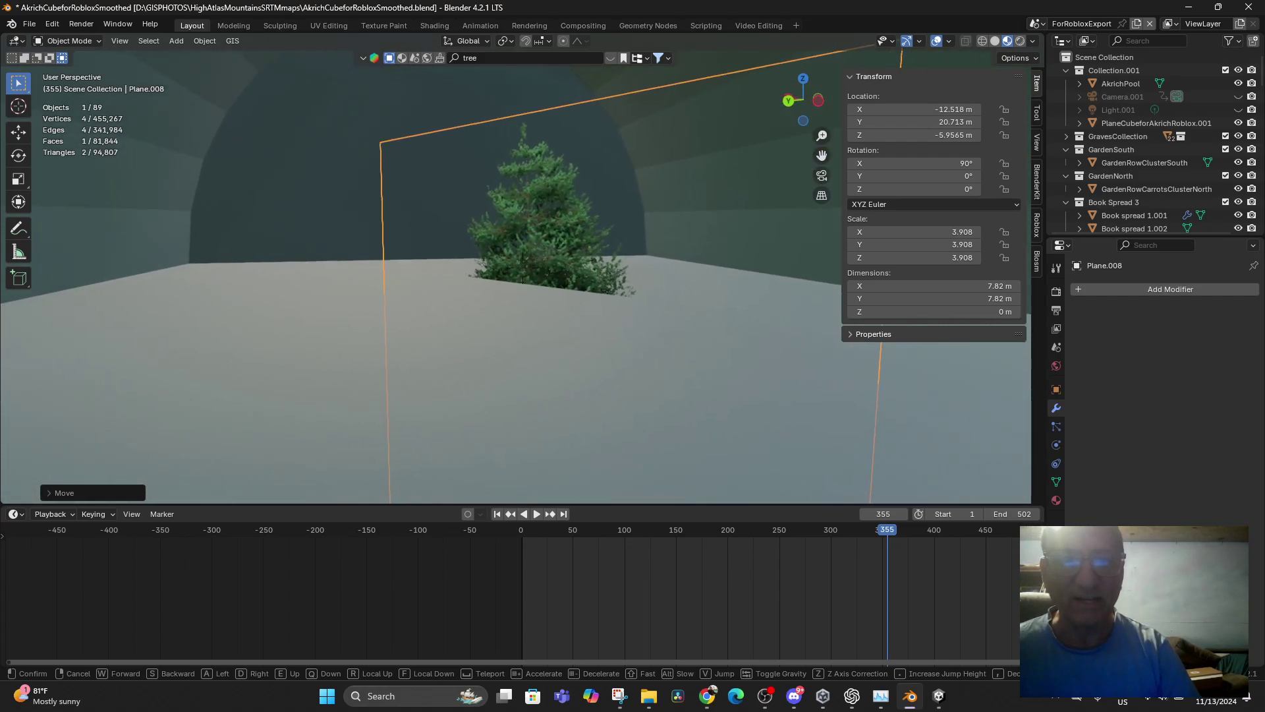
pyautogui.click(587, 231)
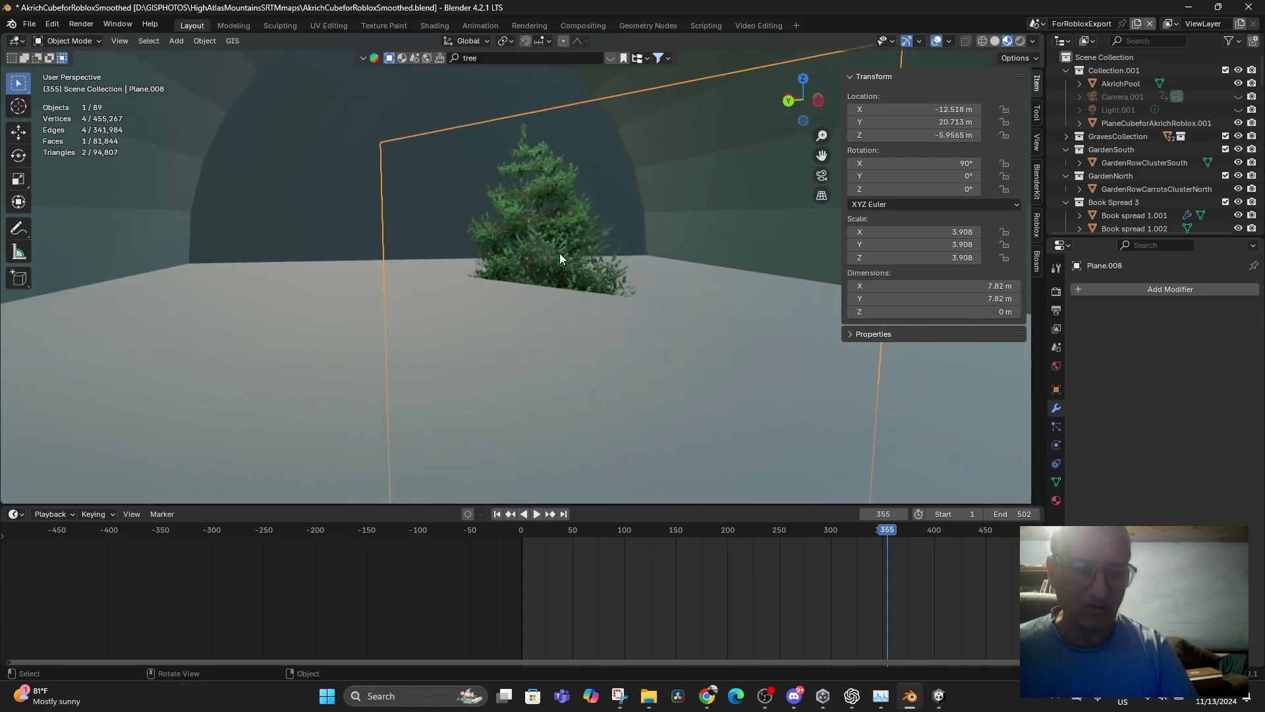
pyautogui.press('g')
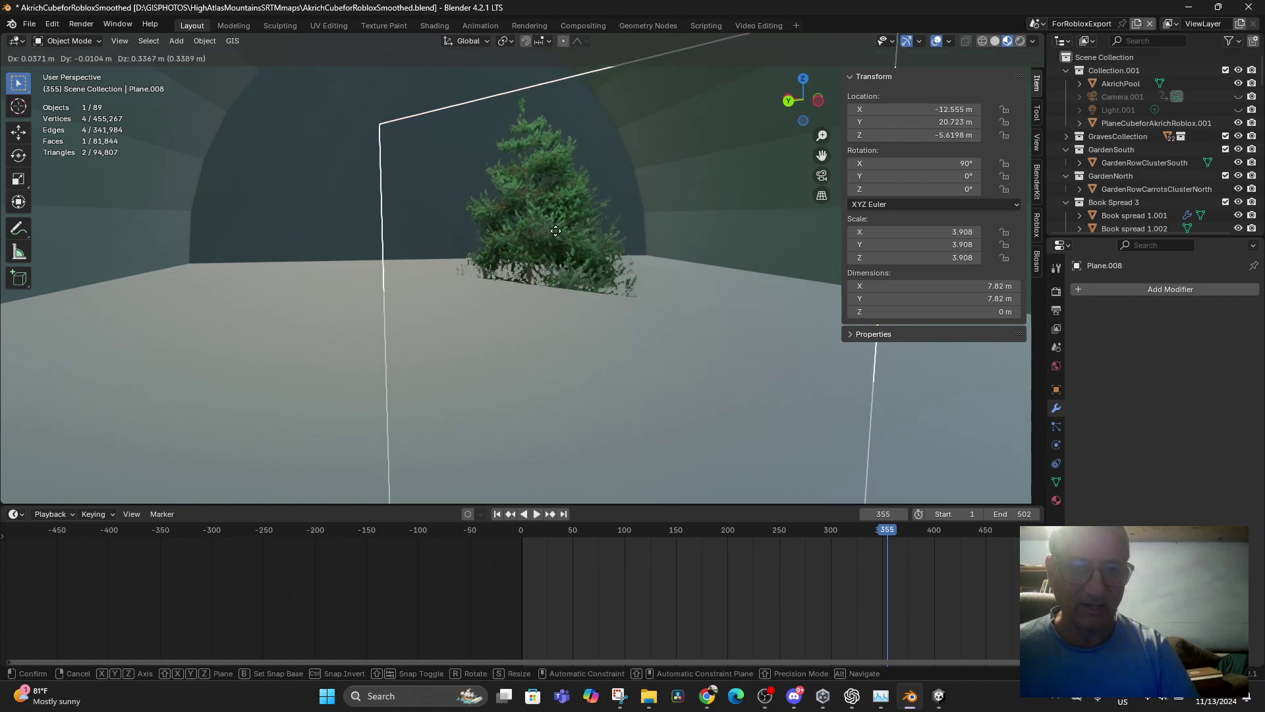
pyautogui.click(409, 211)
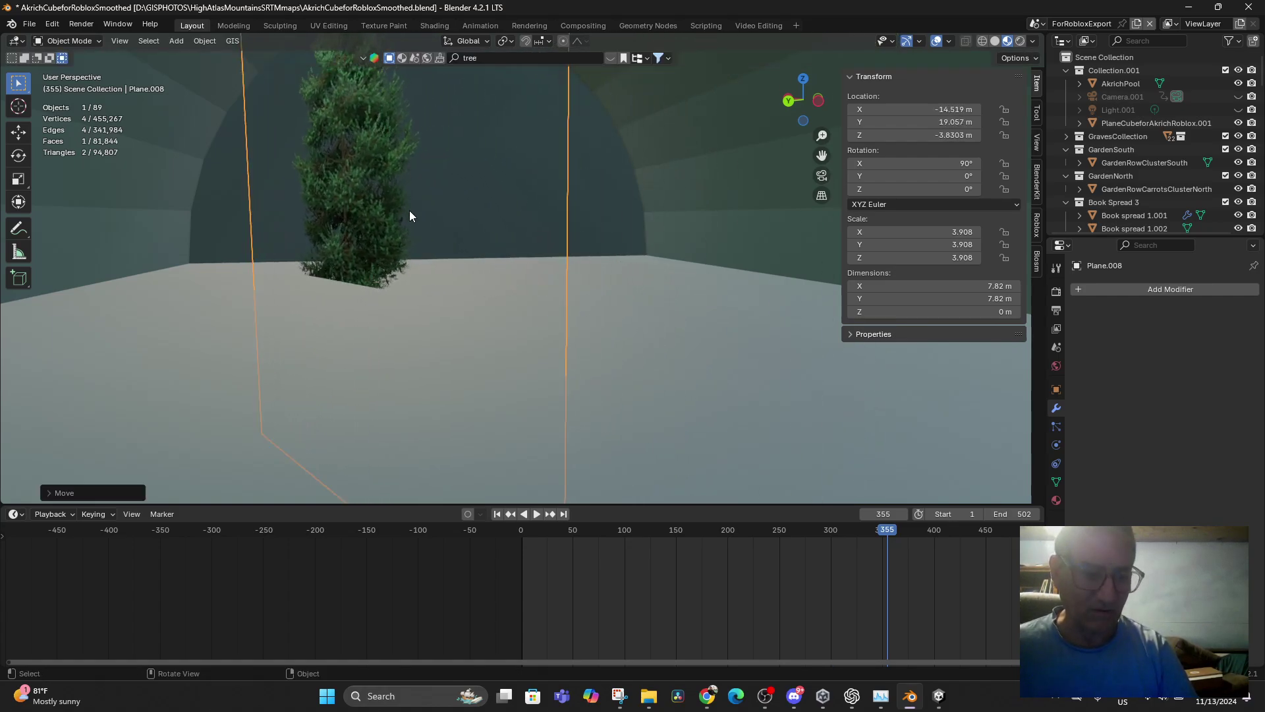
pyautogui.press('r')
pyautogui.press('z')
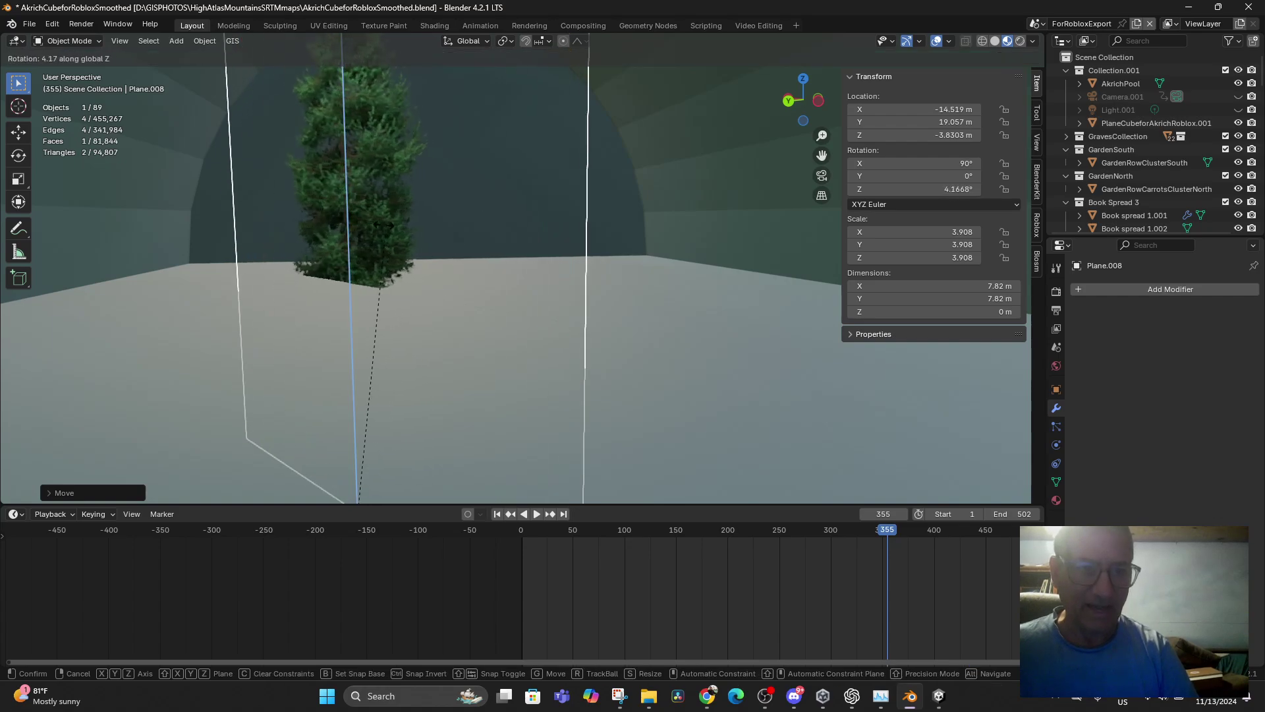
pyautogui.click(361, 323)
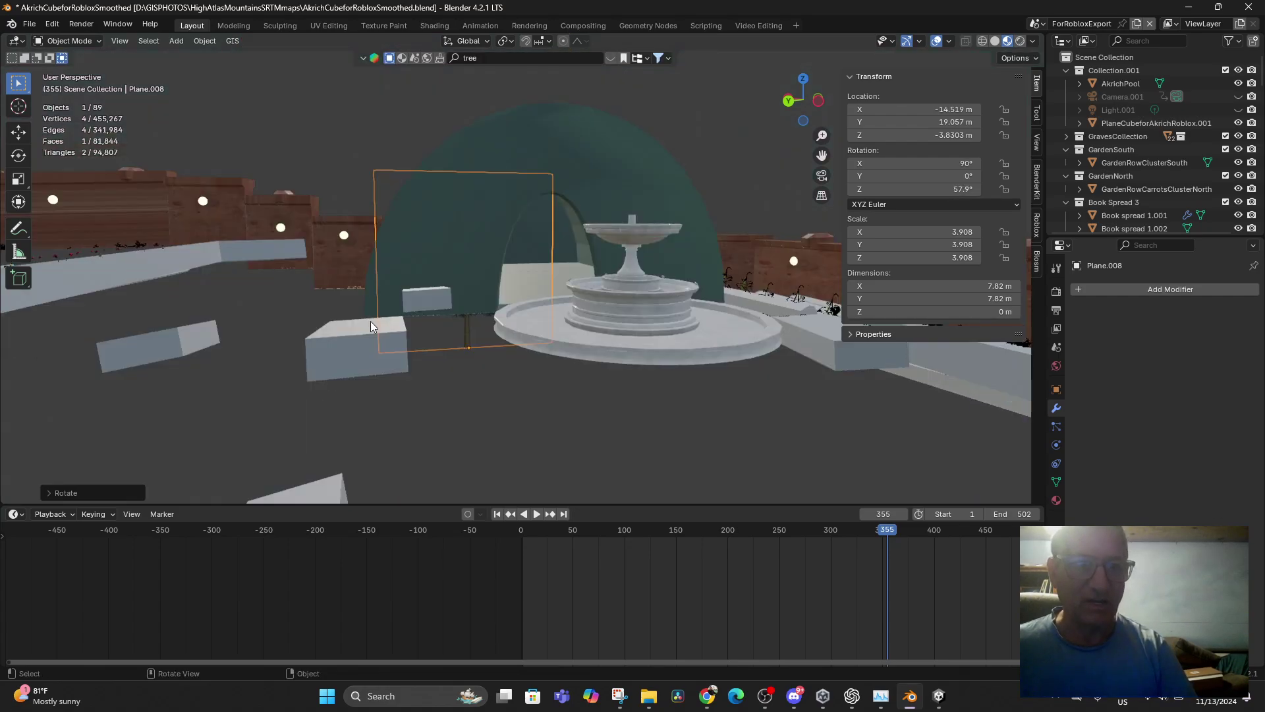
# - Scale the conifer plane down to about 2.0 and raise it along global Z to about -0.7 m, above the greenhouse floor
pyautogui.press('s')
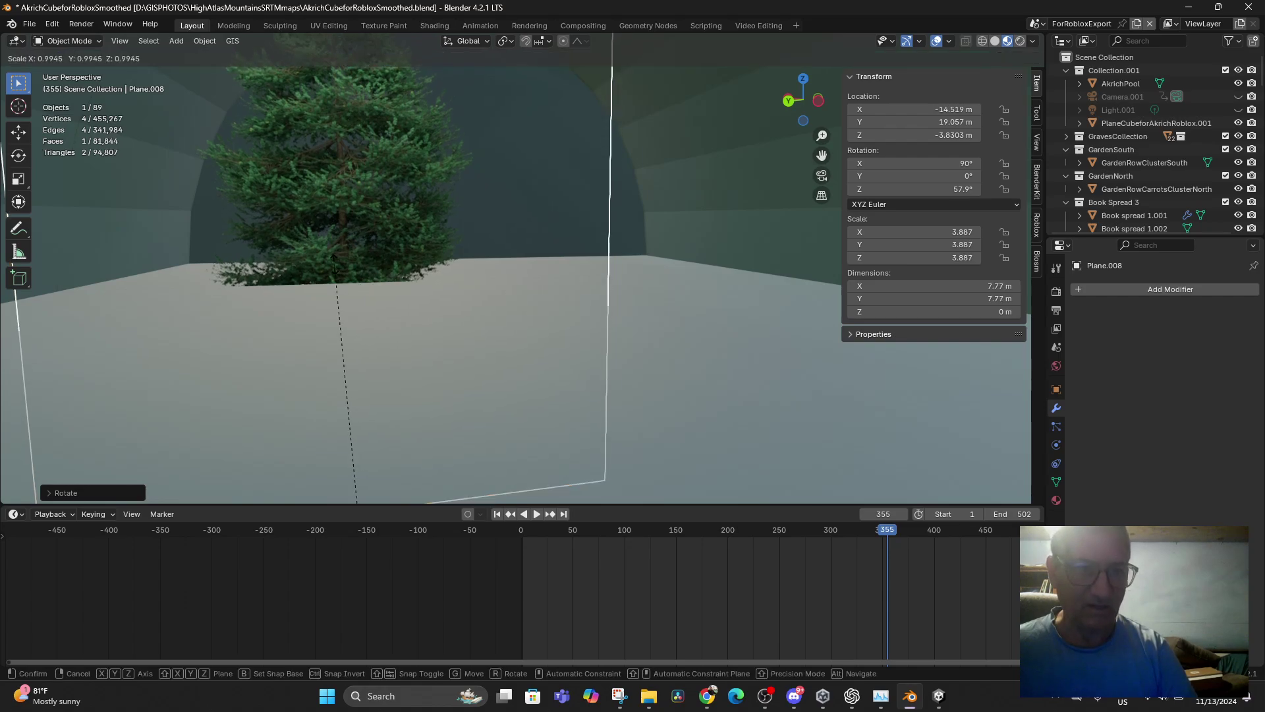
pyautogui.click(369, 384)
pyautogui.press('g')
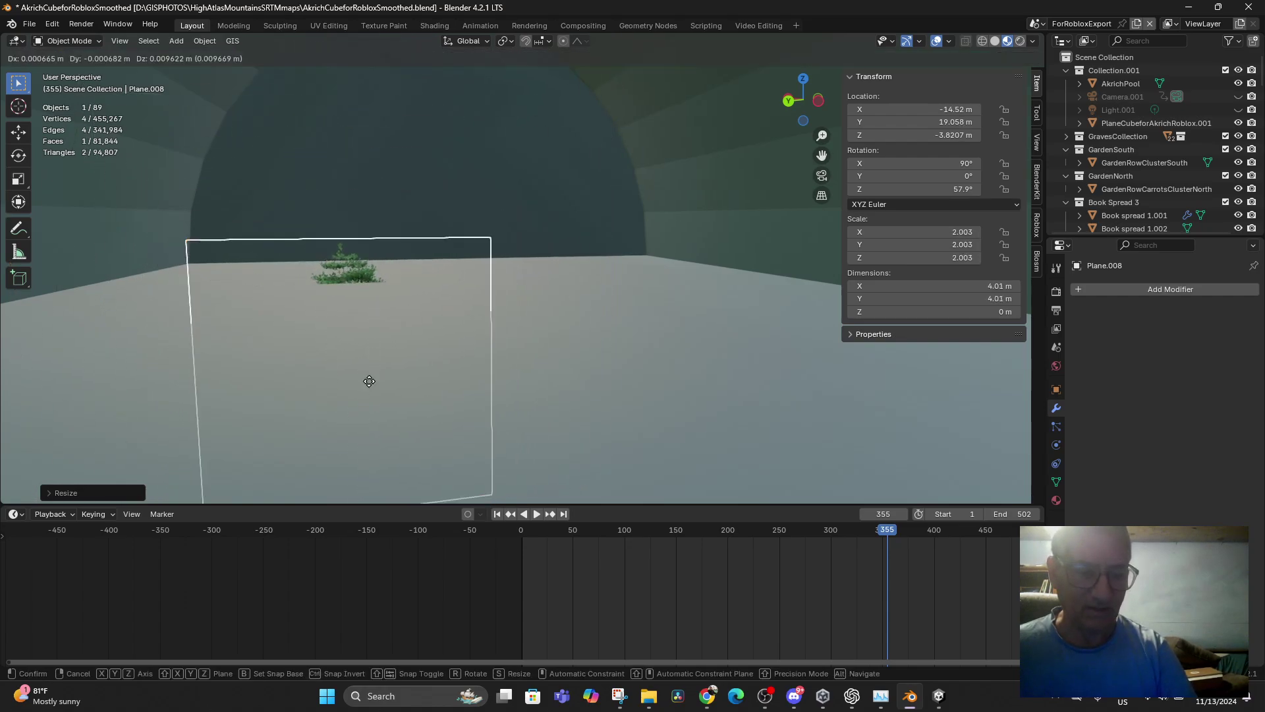
pyautogui.press('z')
pyautogui.click(358, 178)
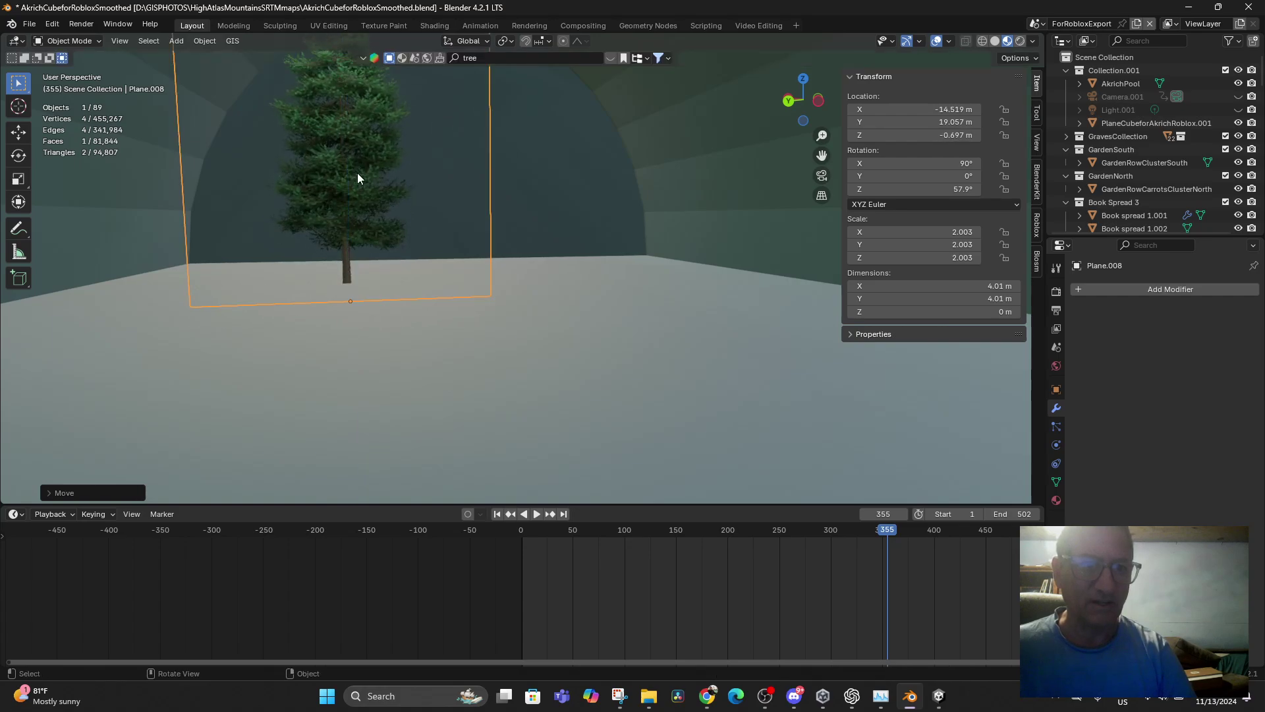
# - Move the conifer plane along global X to about -17.46 m, closer to the greenhouse's side wall
pyautogui.scroll(-3, 447, 271)
pyautogui.moveTo(447, 271); pyautogui.dragTo(548, 297)
pyautogui.press('KP_Decimal')
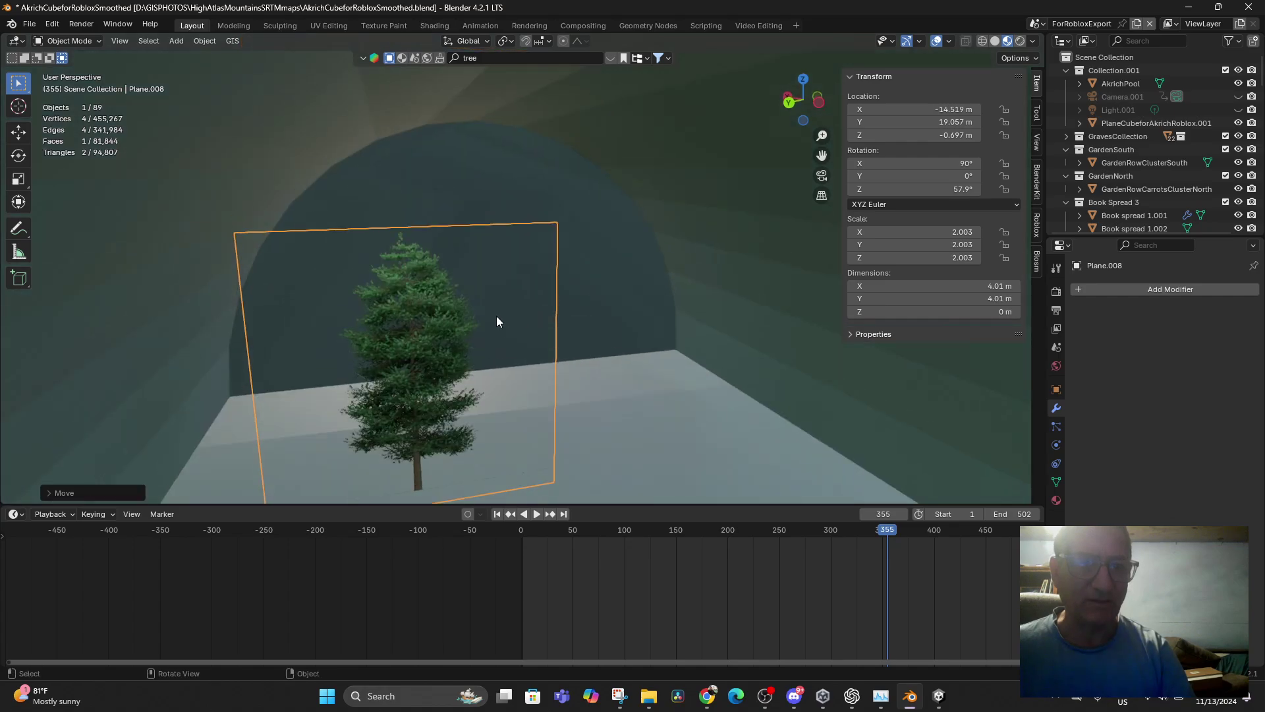
pyautogui.press('g')
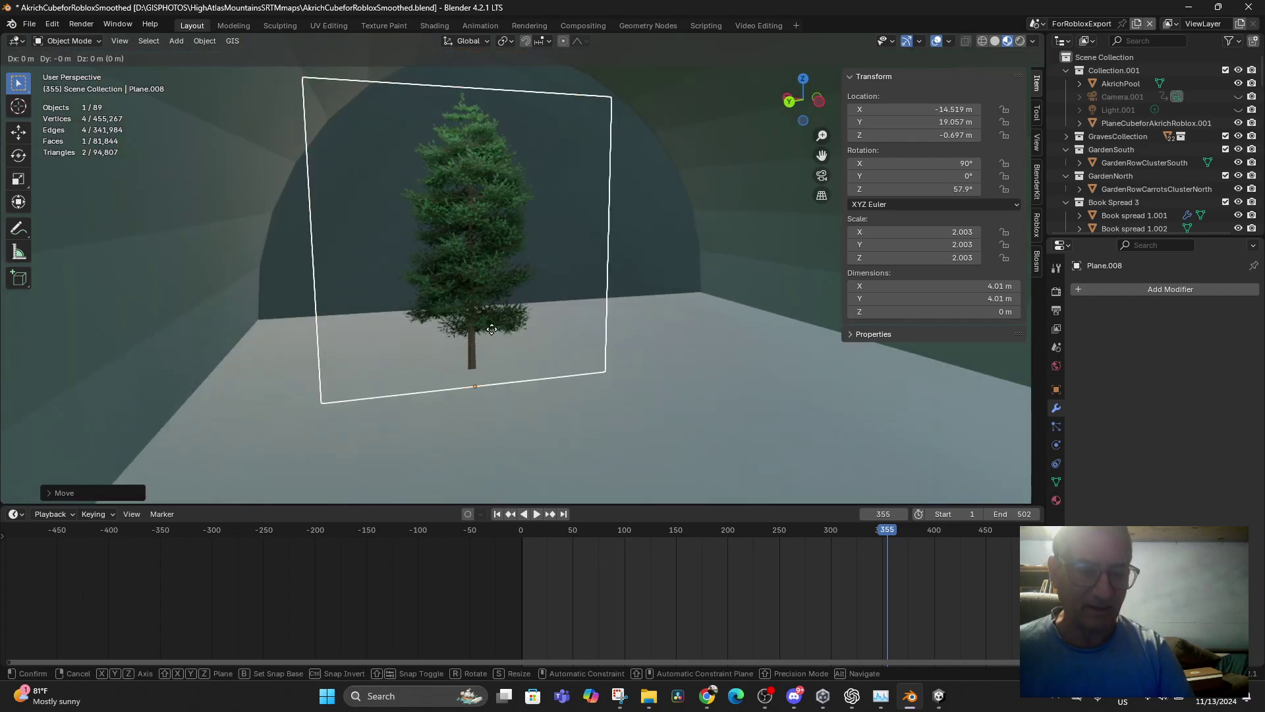
pyautogui.press('x')
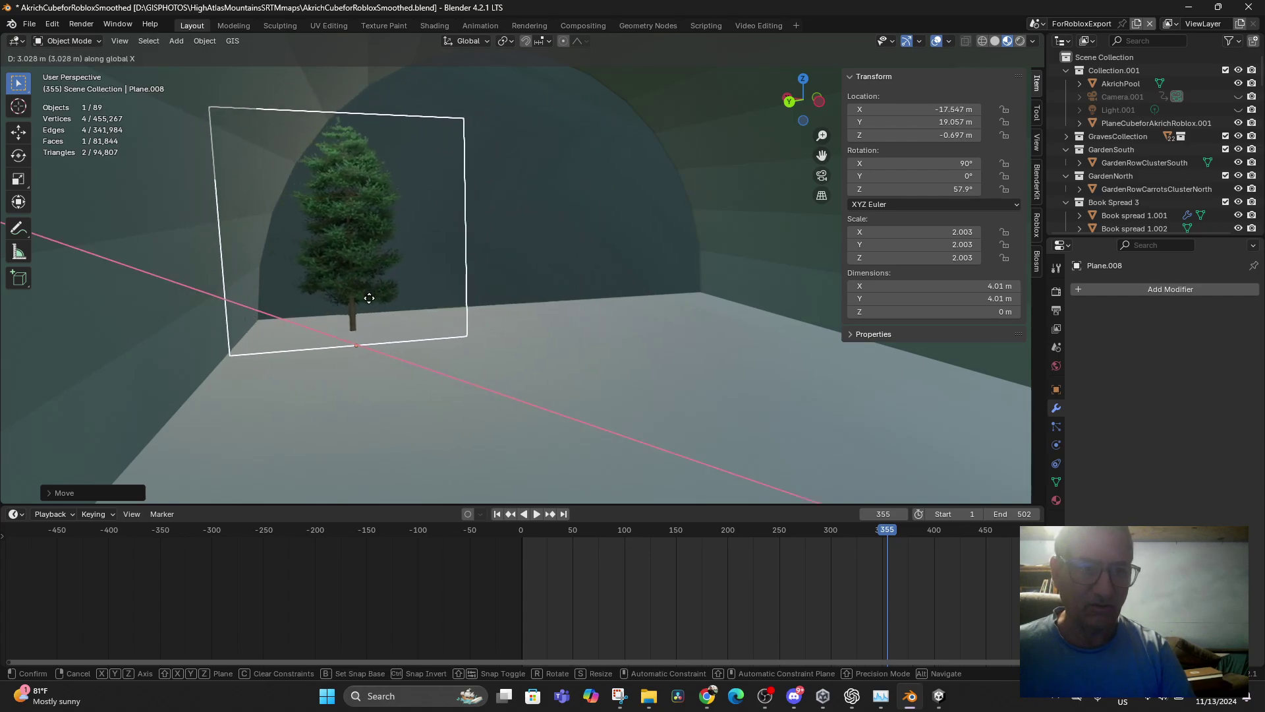
pyautogui.click(371, 307)
pyautogui.scroll(-3, 423, 335)
pyautogui.scroll(2, 419, 339)
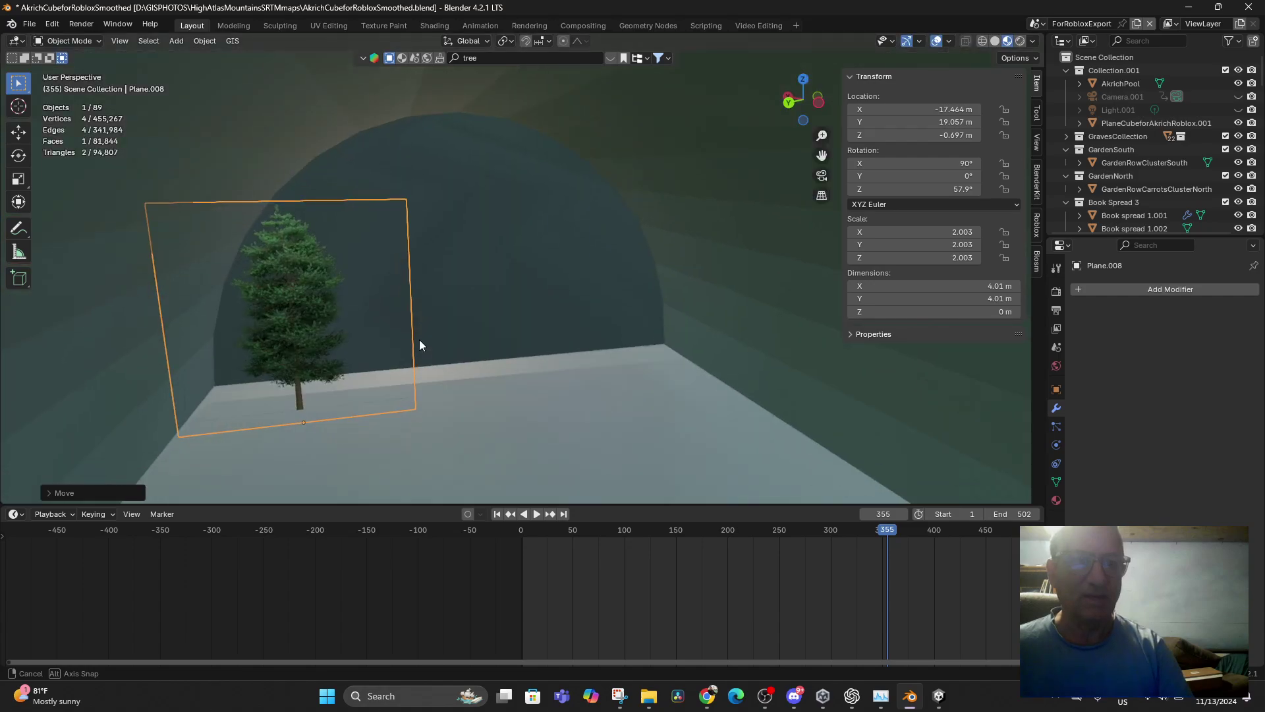
# - Move the freestanding conifer plane beyond the pool to the garden rows beside the greenhouse, at about X 0.80, Y -5.29, Z 6.08 m
pyautogui.scroll(-2, 425, 333)
pyautogui.scroll(-8, 425, 336)
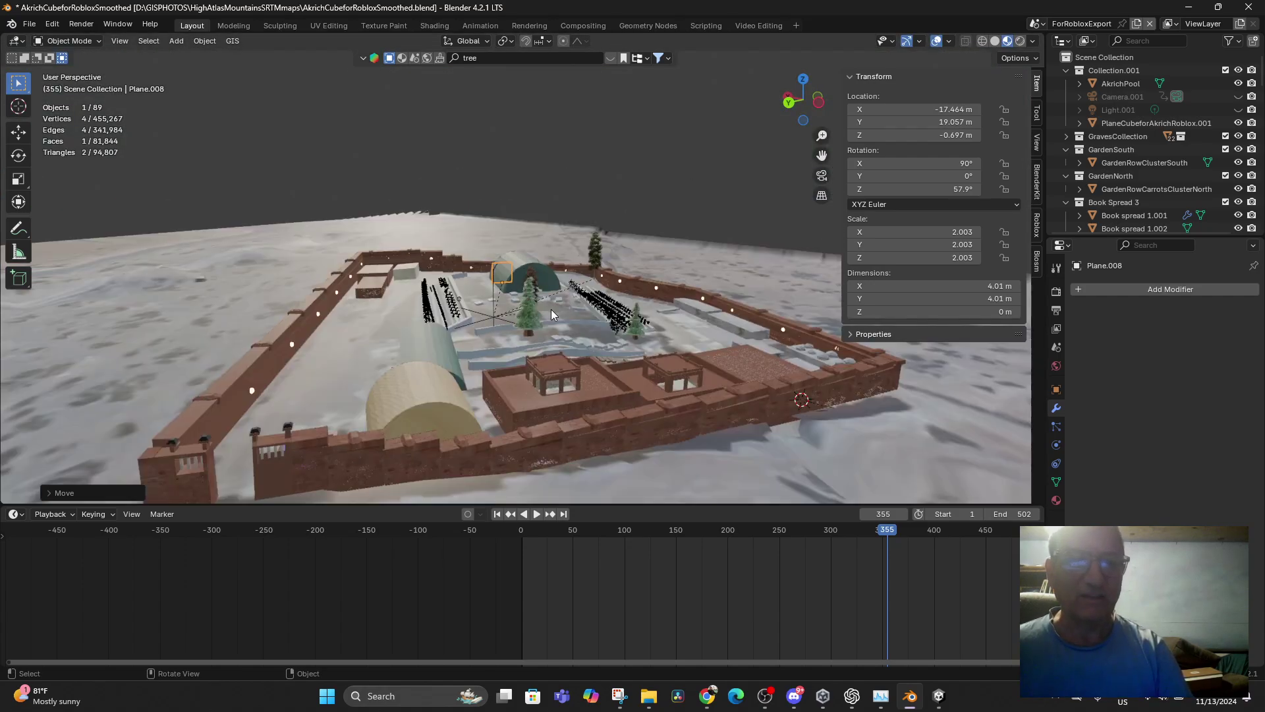
pyautogui.click(588, 271)
pyautogui.press('g')
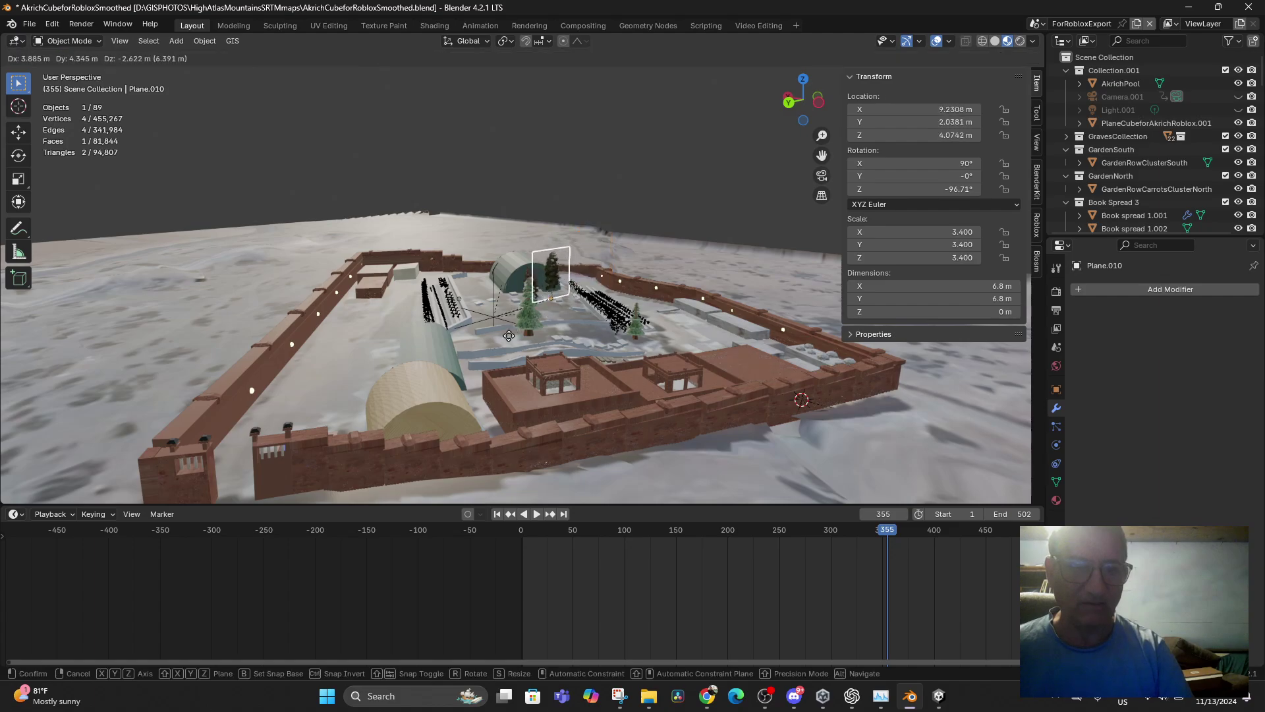
pyautogui.click(429, 319)
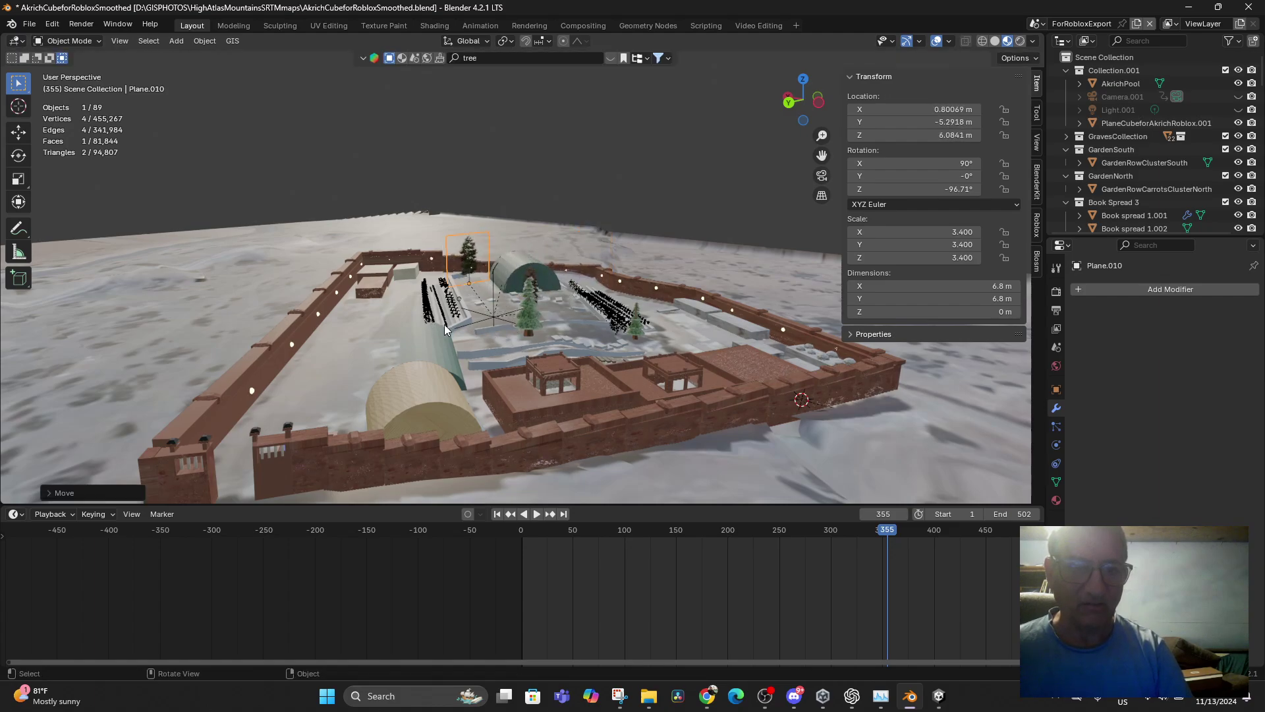
pyautogui.scroll(5, 446, 334)
pyautogui.scroll(-3, 460, 331)
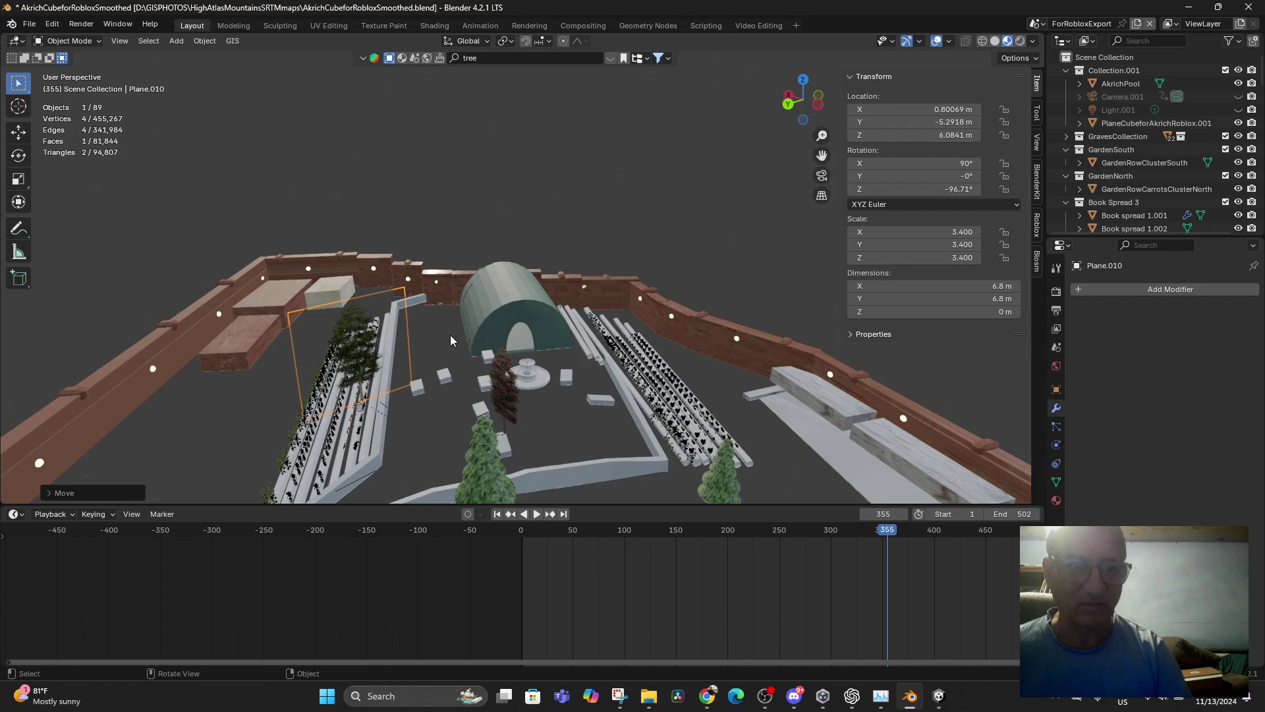
pyautogui.scroll(-2, 560, 353)
pyautogui.scroll(-5, 577, 379)
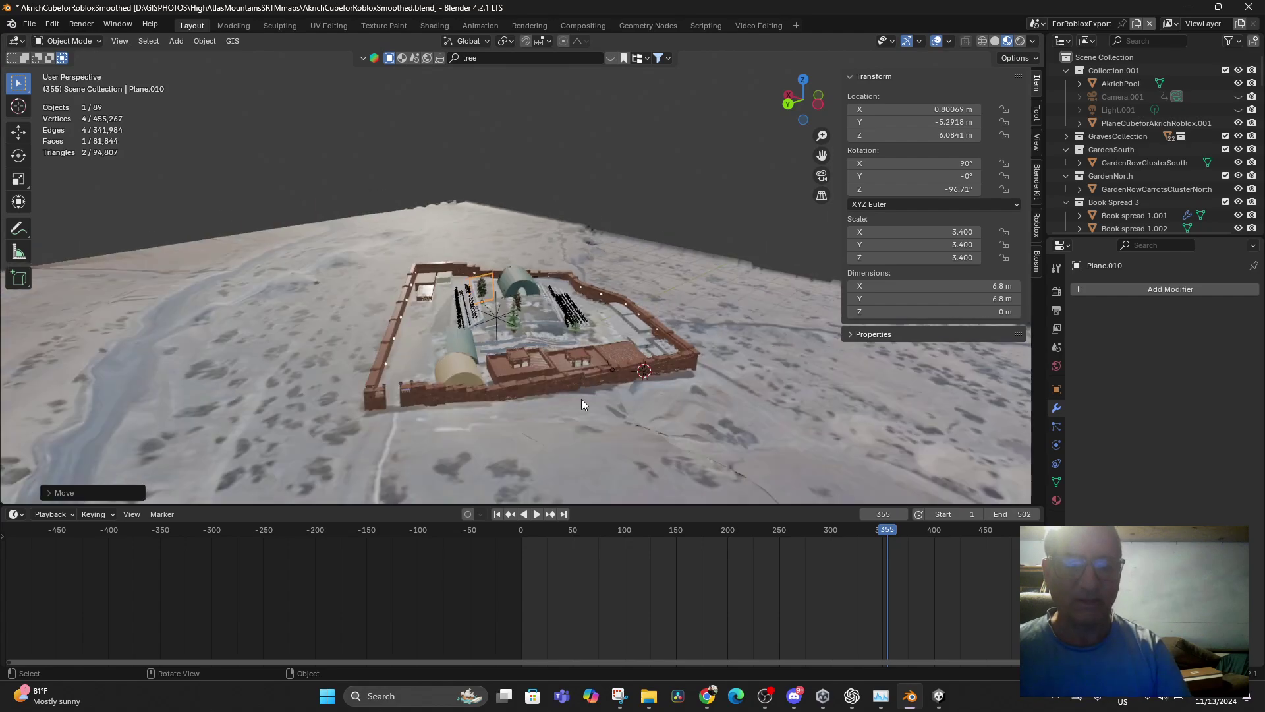
pyautogui.moveTo(581, 398); pyautogui.dragTo(586, 385, button='middle')
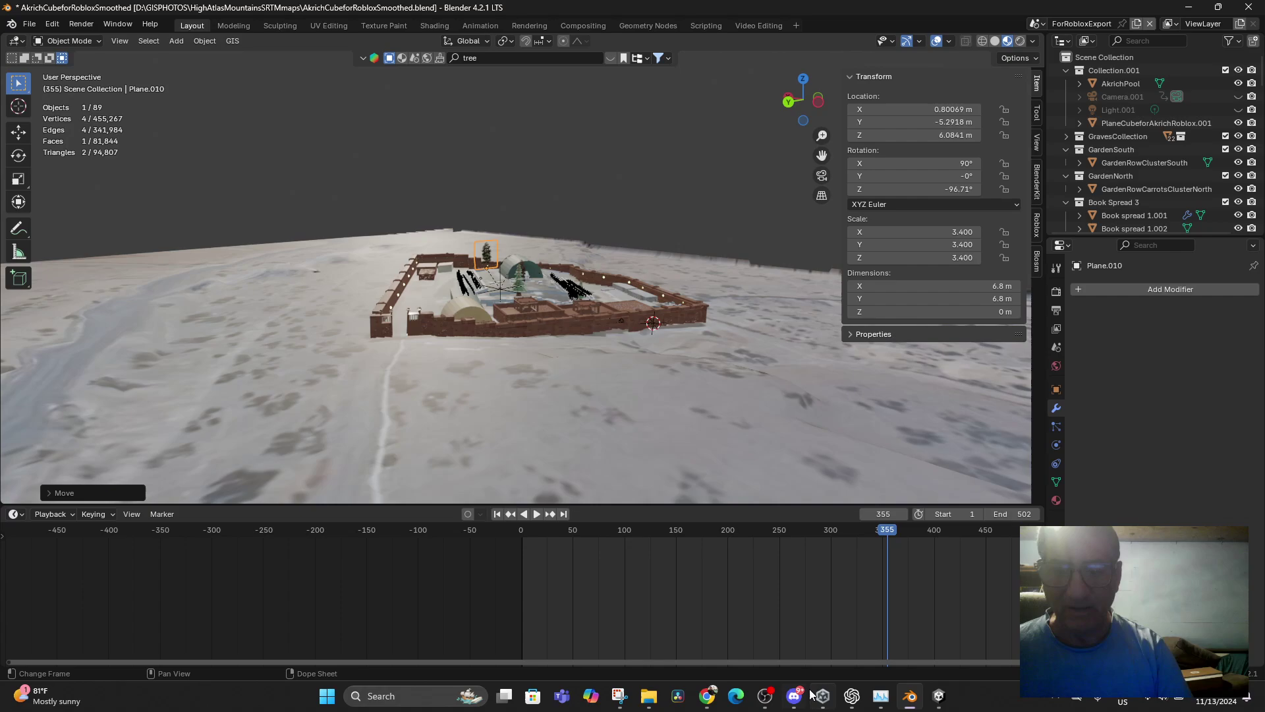
# - Switch to the Spatial sandbox in the browser and walk the avatar to the compound's entrance gate
pyautogui.moveTo(825, 697)
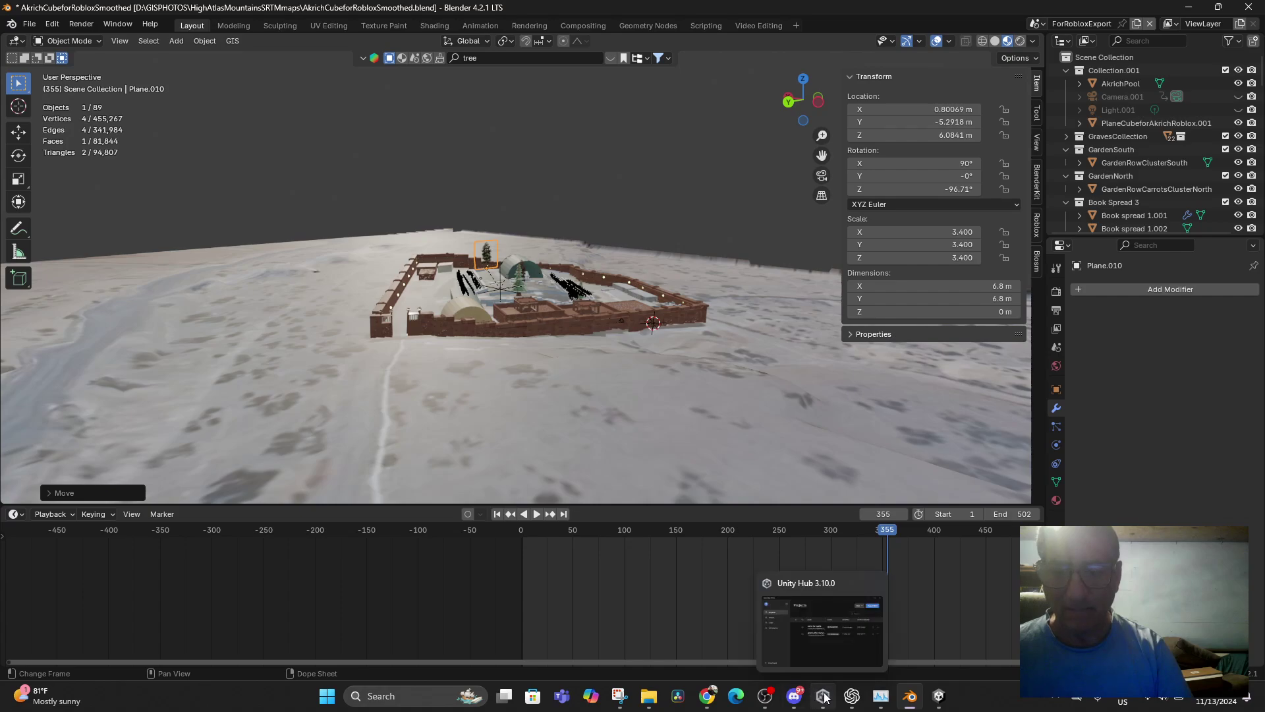
pyautogui.click(708, 697)
pyautogui.scroll(-1, 651, 451)
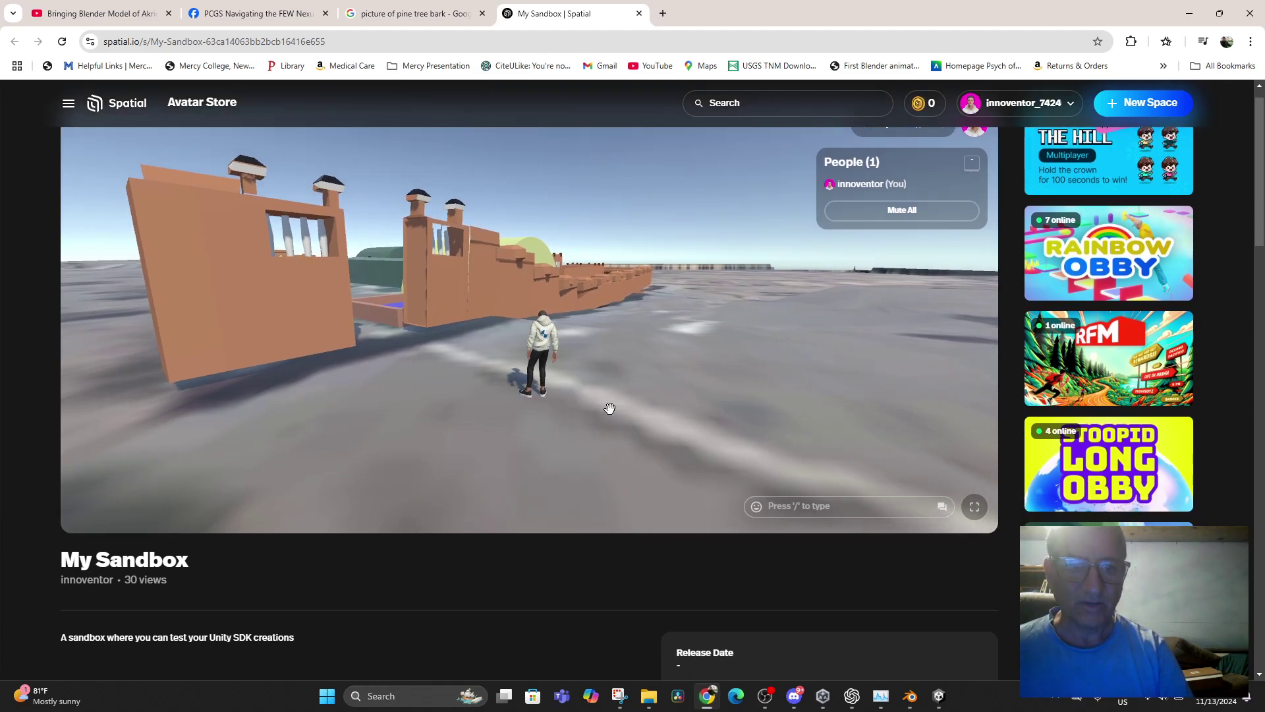
pyautogui.press('w')
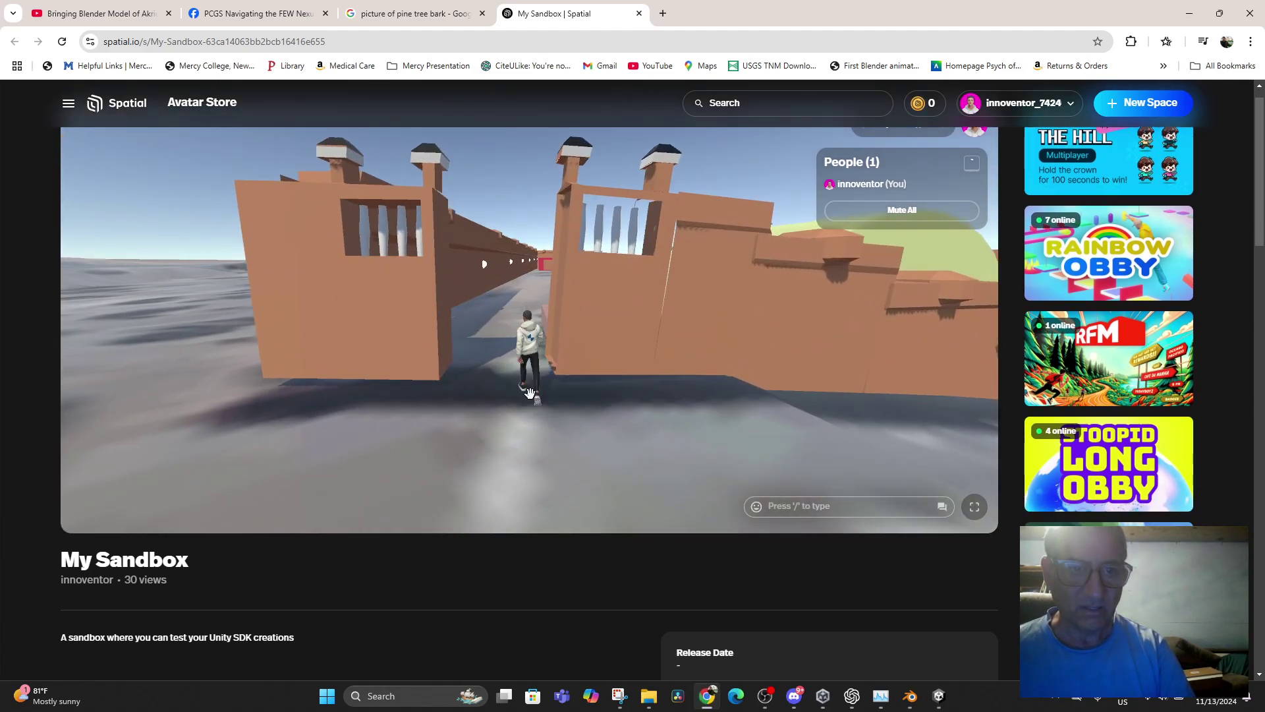
pyautogui.press('w')
# - Walk and jump the avatar through the compound to the large pine tree near the gardens
pyautogui.moveTo(706, 418); pyautogui.dragTo(443, 307)
pyautogui.press('w')
pyautogui.press('space')
pyautogui.press('w')
pyautogui.press('space')
pyautogui.press('space')
pyautogui.press('space')
pyautogui.press('w')
pyautogui.press('w')
pyautogui.press('s')
# - Examine the two pine trees, garden rows and greenhouses around the avatar from wider and rotated viewpoints
pyautogui.scroll(-5, 535, 319)
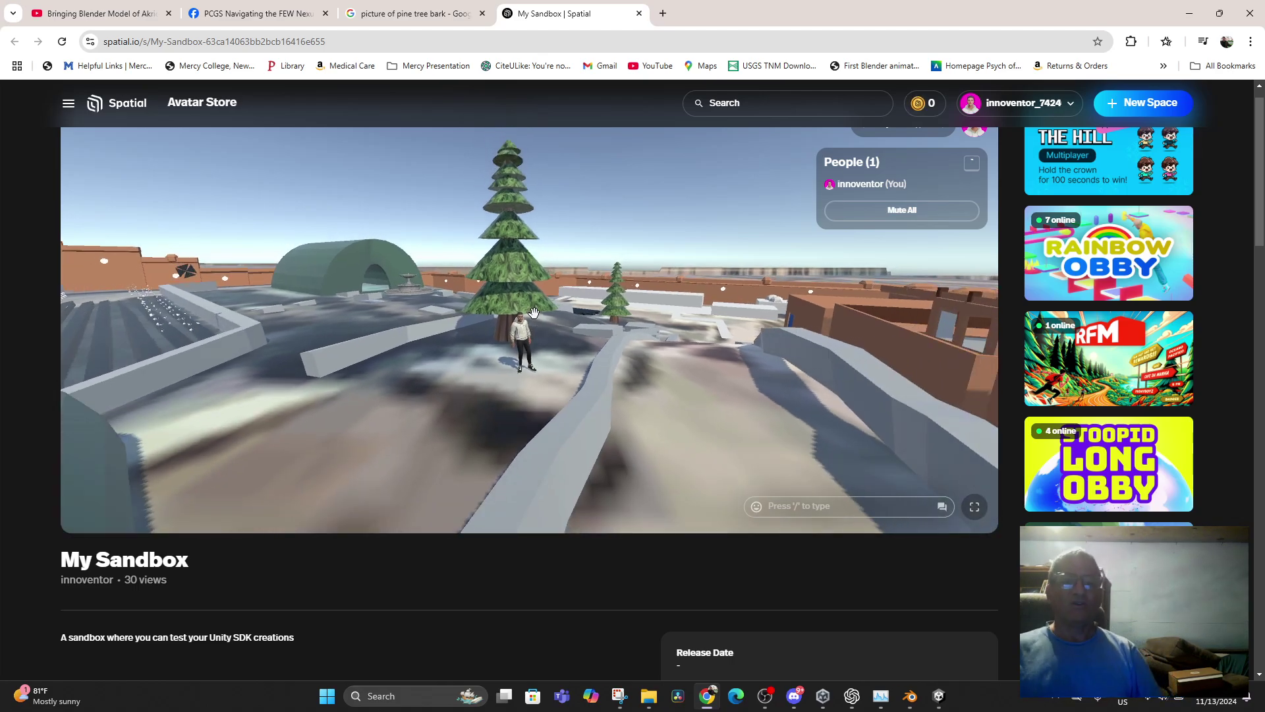
pyautogui.scroll(-1, 644, 345)
pyautogui.moveTo(645, 343); pyautogui.dragTo(320, 371)
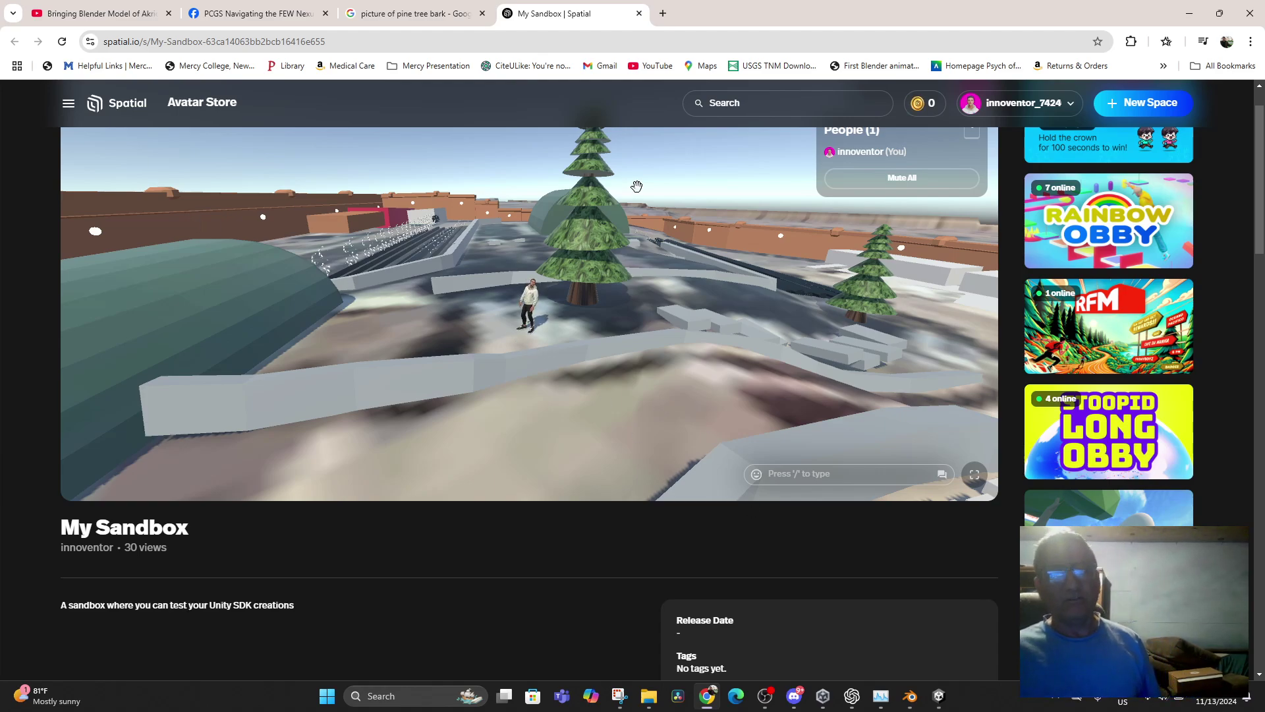
pyautogui.moveTo(611, 308); pyautogui.dragTo(381, 153)
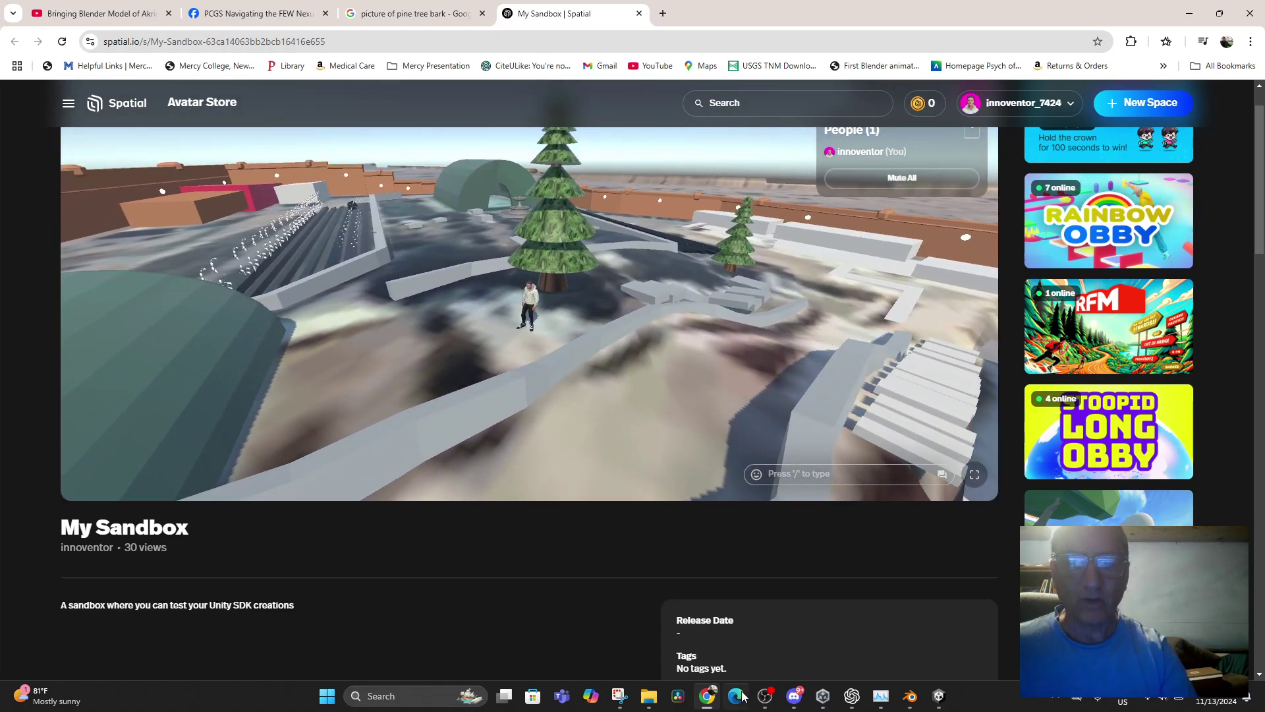